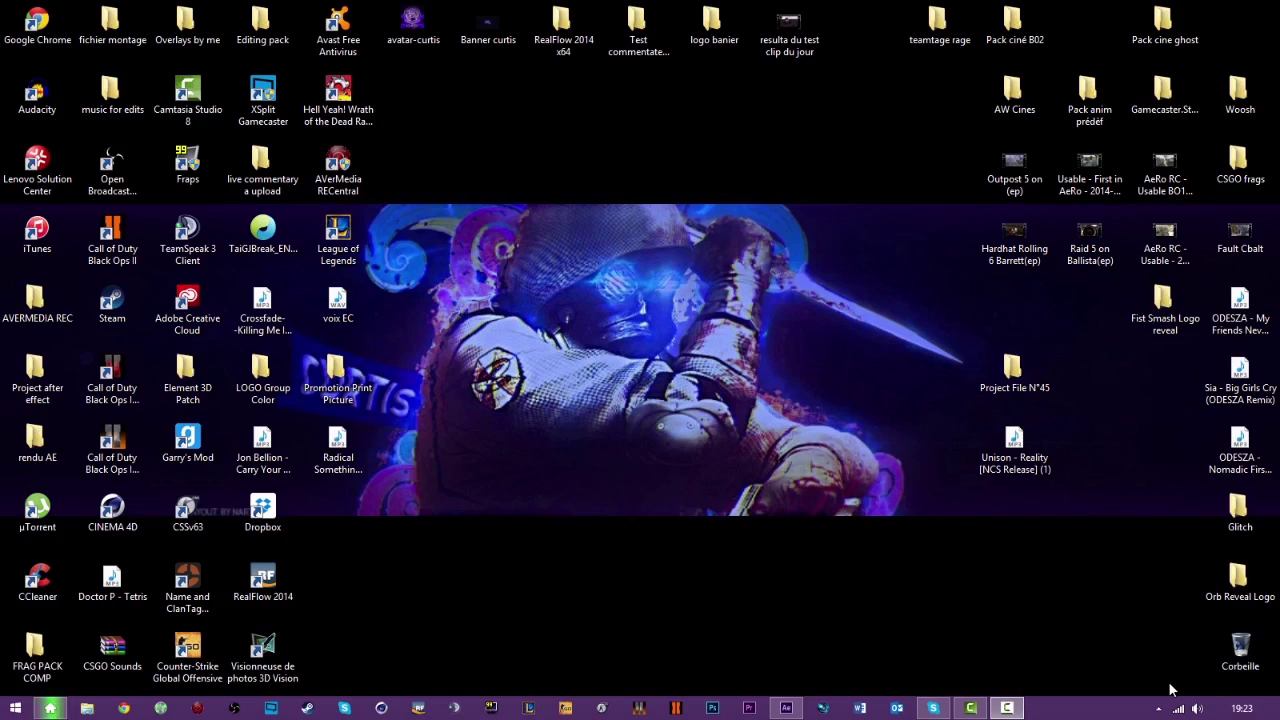
# Switch to the open After Effects project.
pyautogui.click(799, 711)
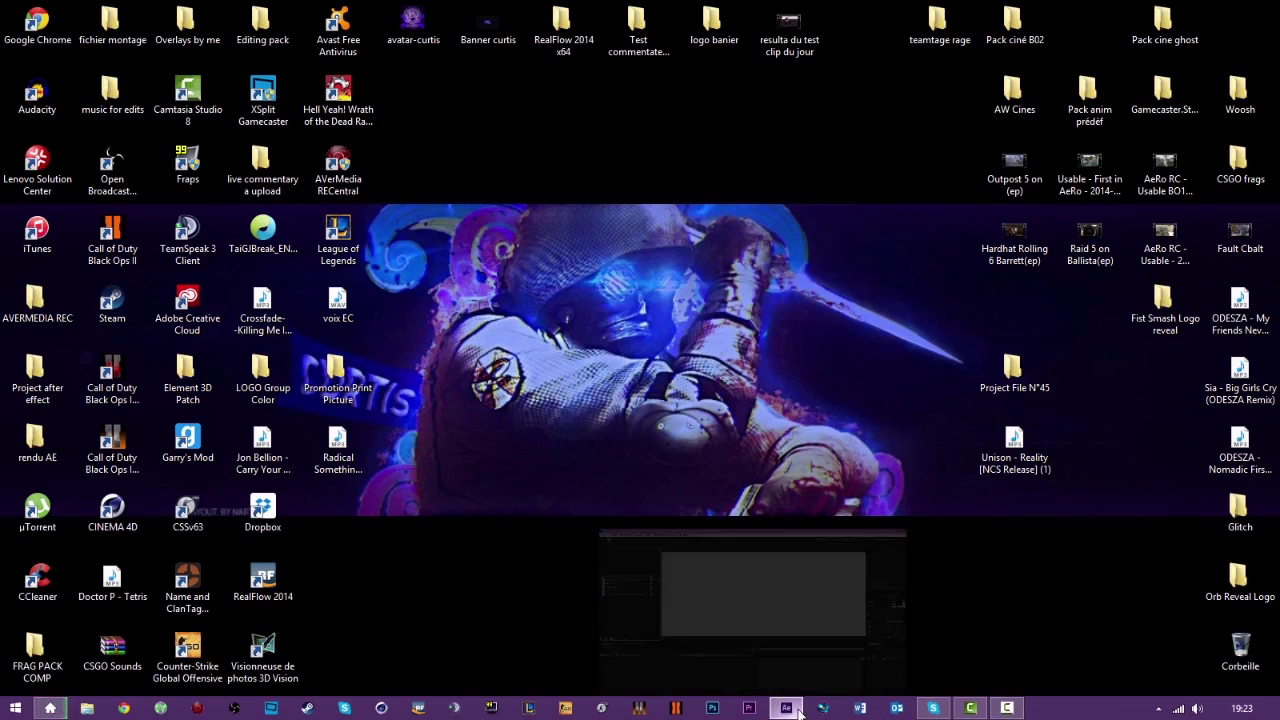
pyautogui.click(933, 710)
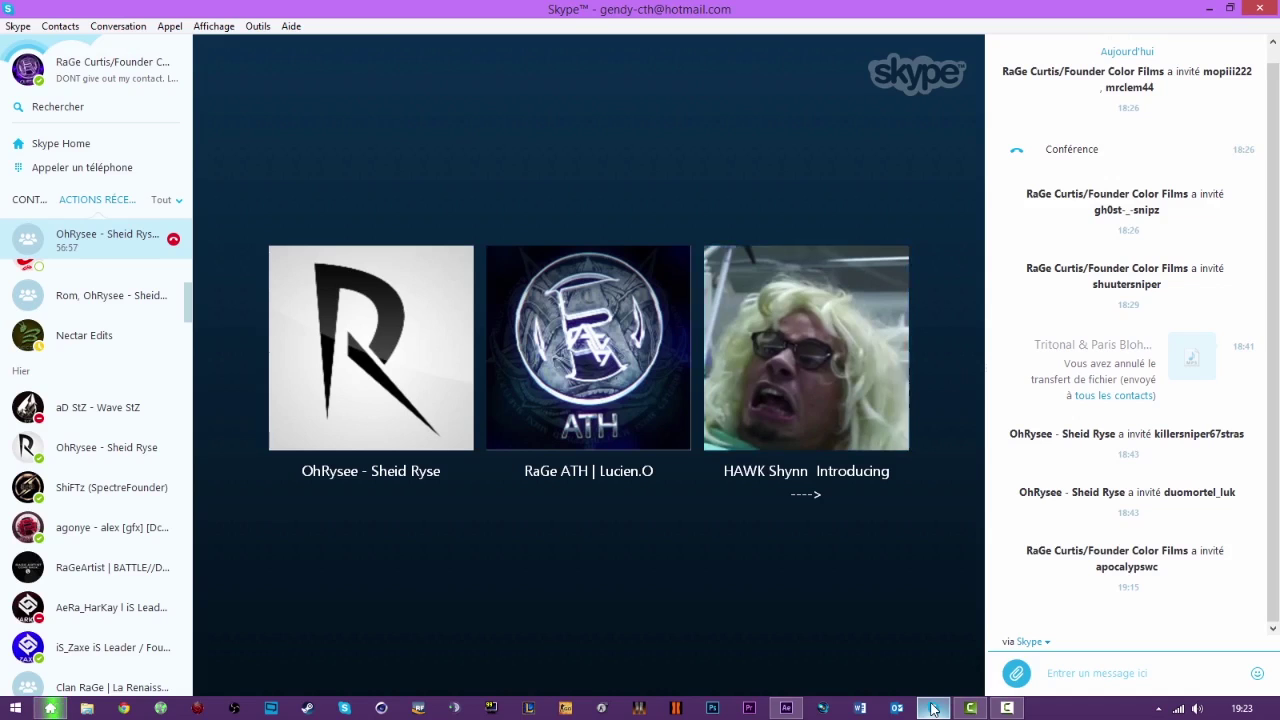
pyautogui.click(933, 710)
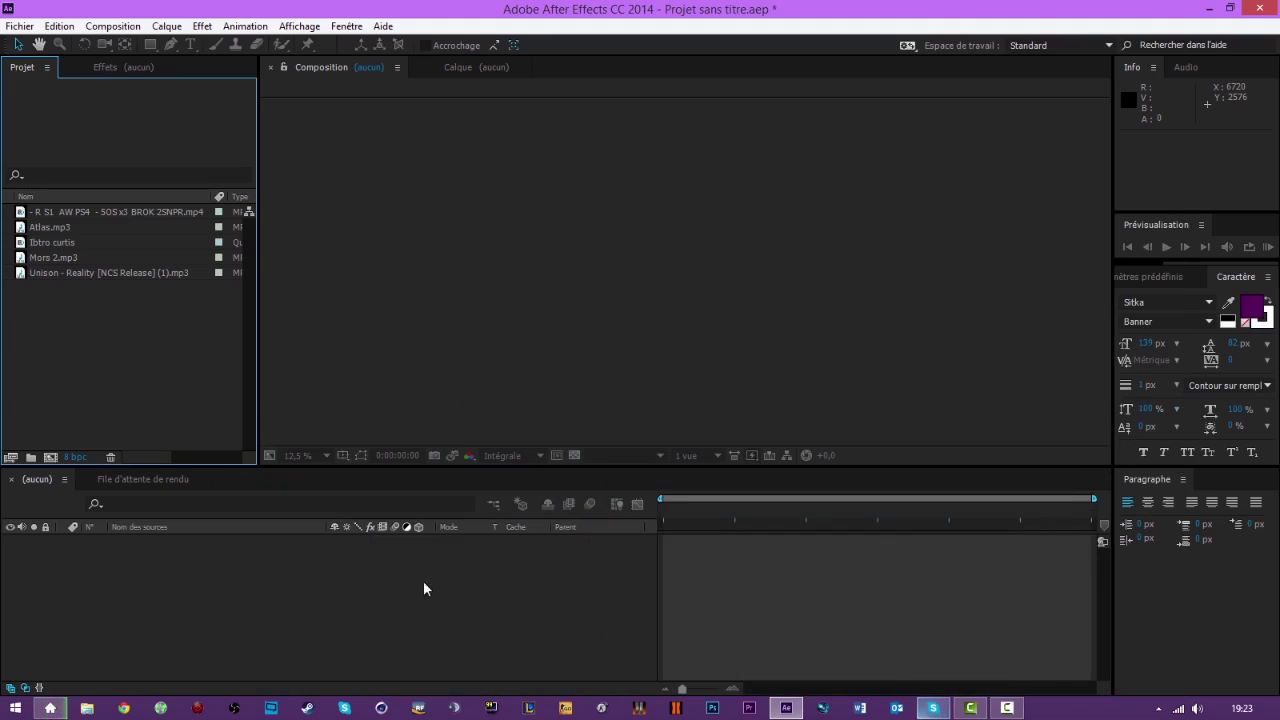
pyautogui.click(162, 591)
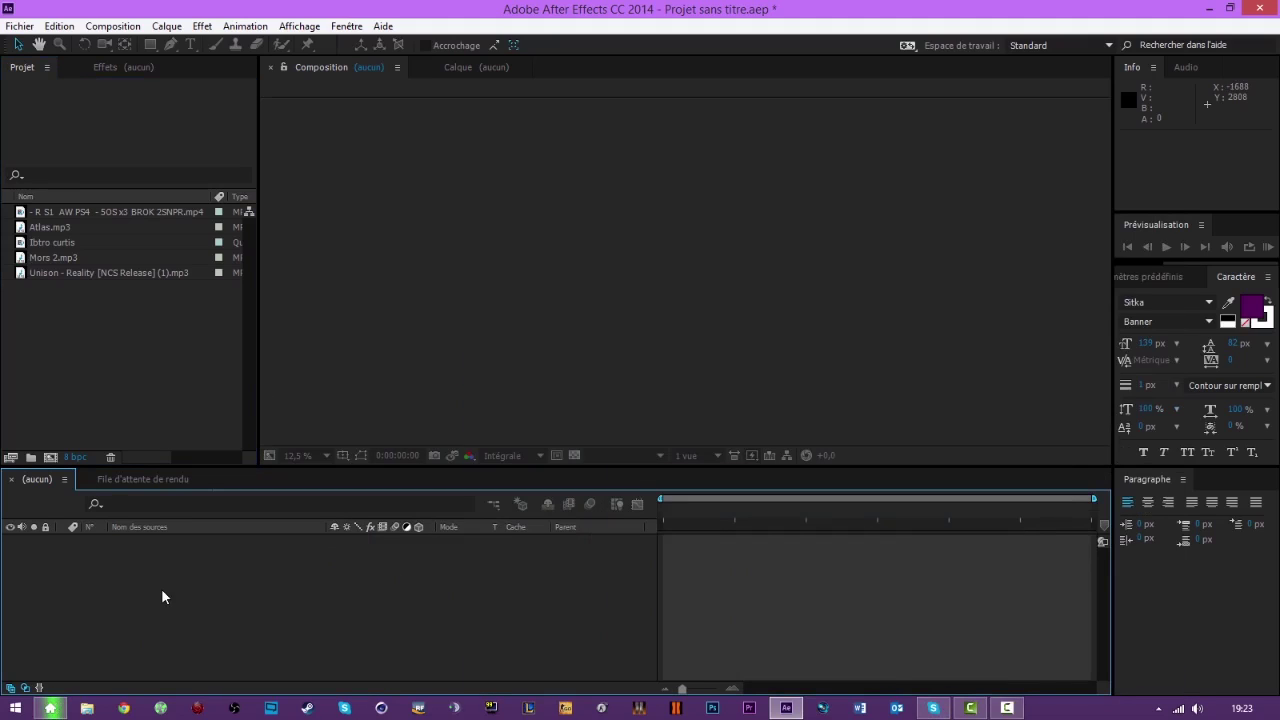
pyautogui.doubleClick(302, 12)
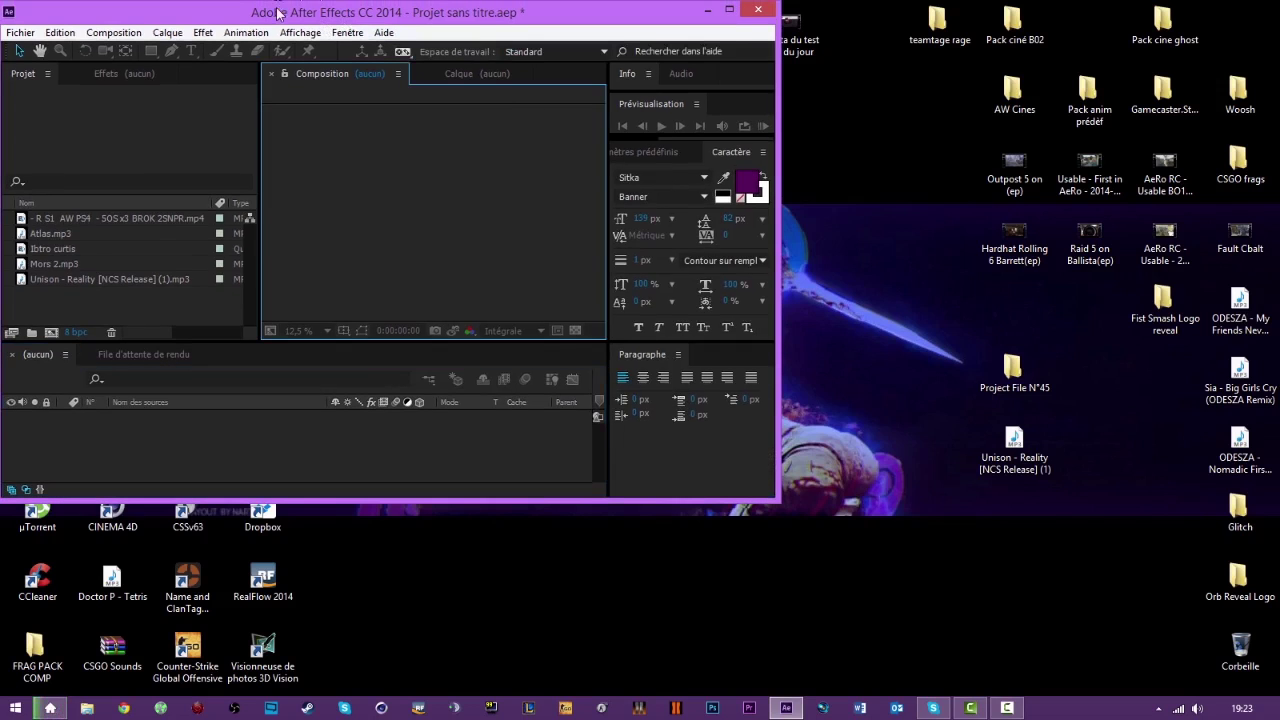
pyautogui.moveTo(262, 12); pyautogui.dragTo(707, 54)
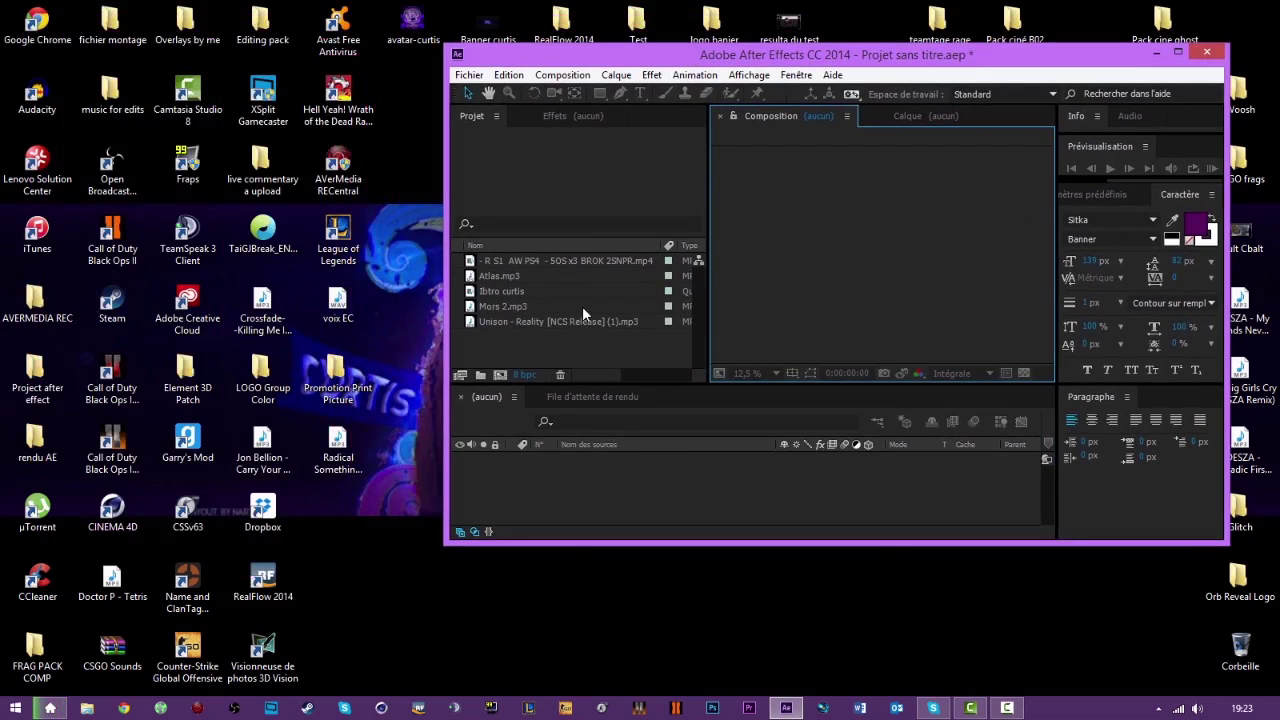
pyautogui.doubleClick(895, 56)
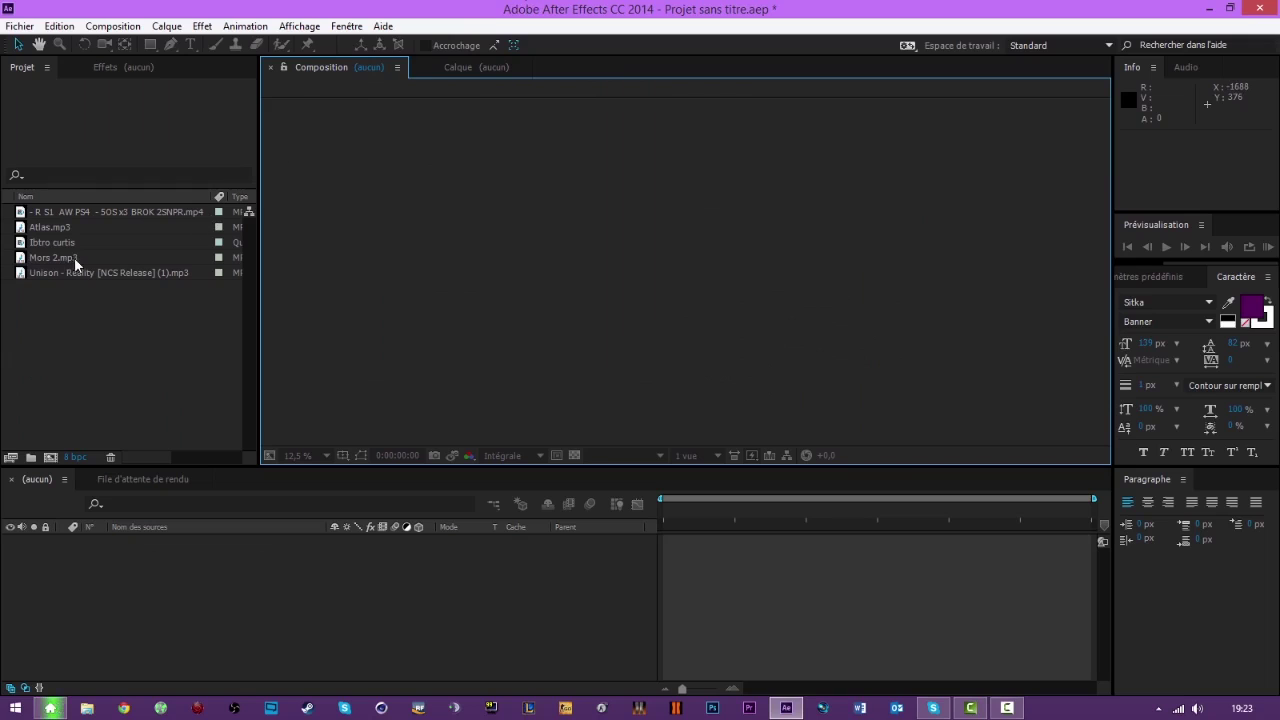
# Create a new composition from the gameplay clip "- R S1 AW PS4 - SOS x3 BROK 2SNPR.mp4".
pyautogui.click(69, 214)
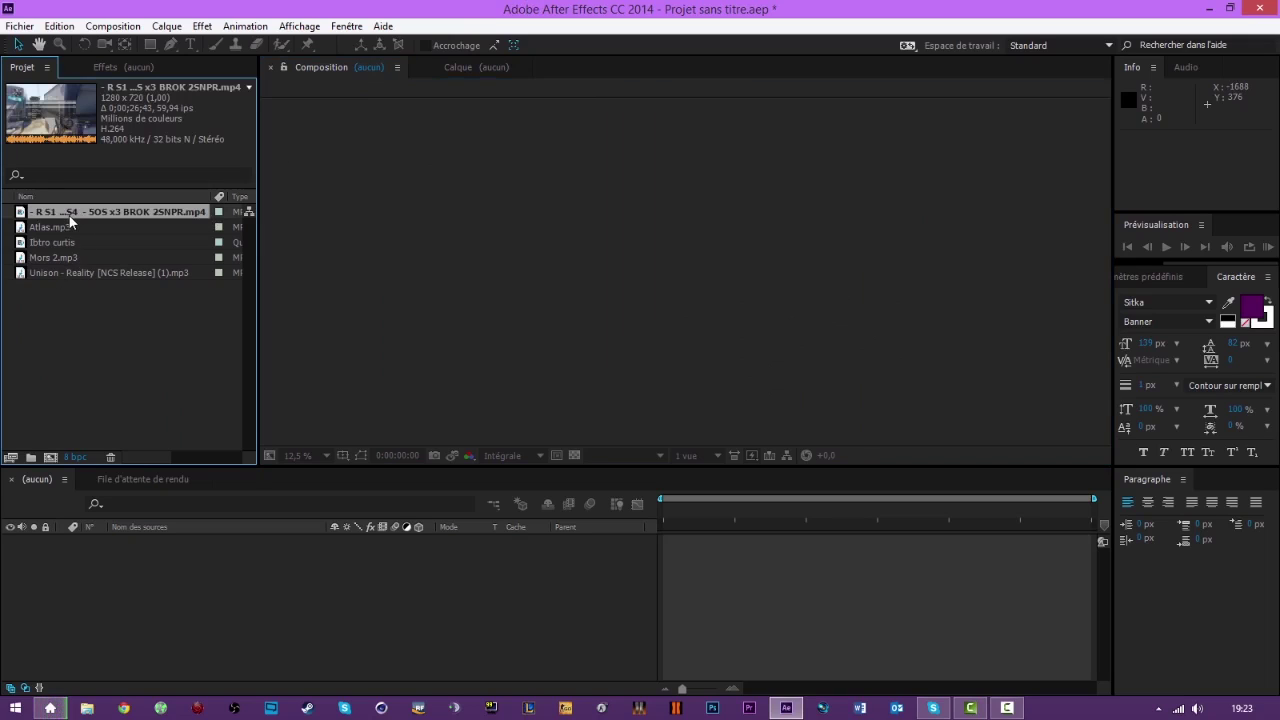
pyautogui.click(50, 457)
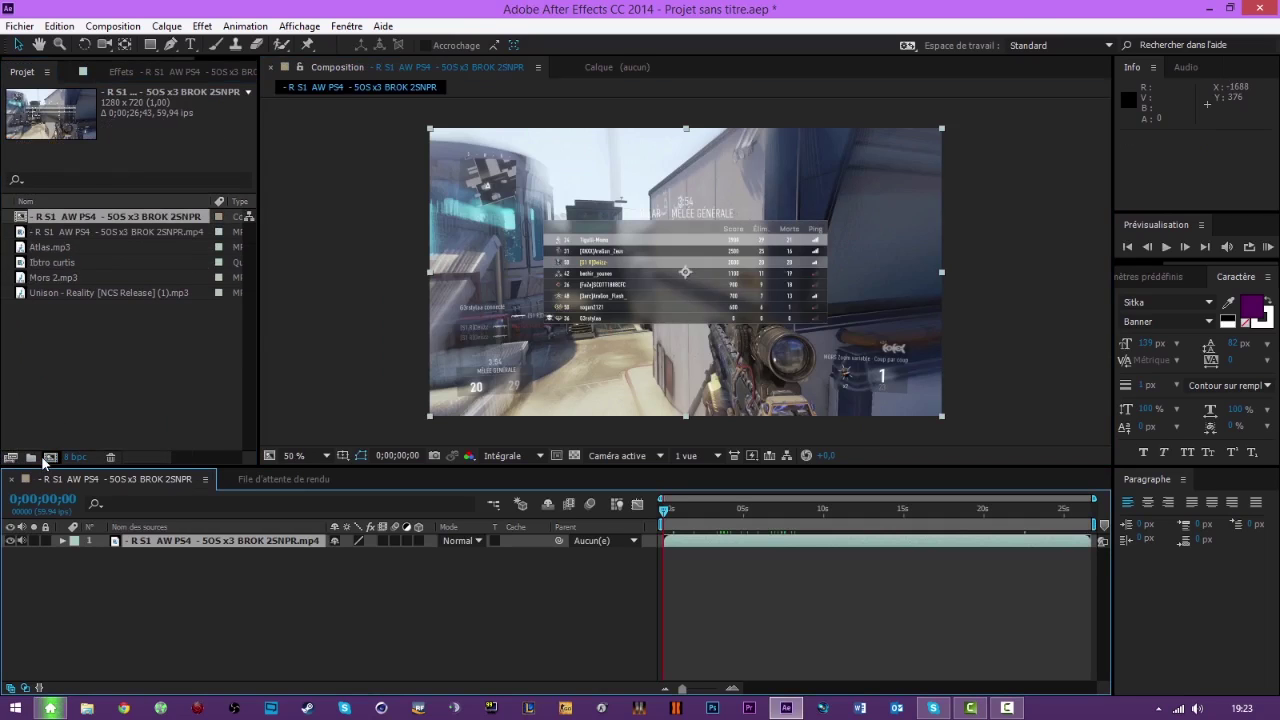
pyautogui.scroll(1, 538, 298)
pyautogui.scroll(-1, 537, 293)
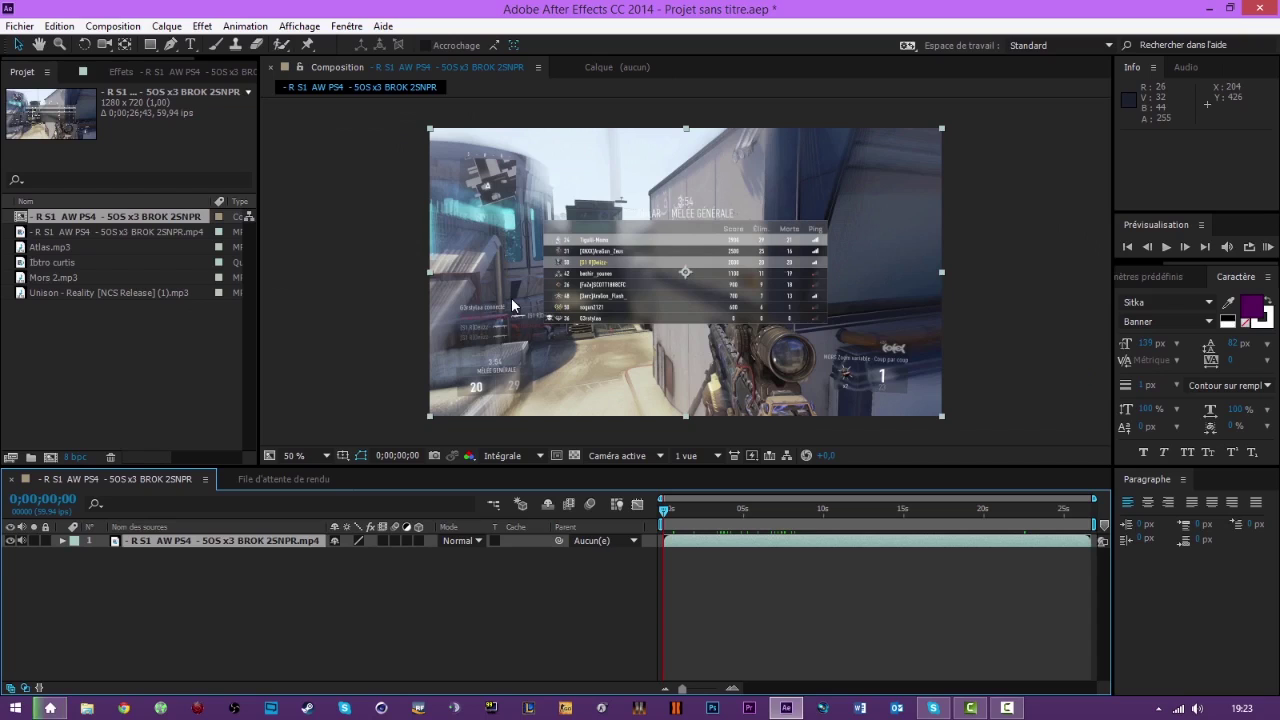
# Set the composition's duration to 0;02;26;43 and fit the whole duration in the timeline.
pyautogui.rightClick(144, 226)
pyautogui.click(178, 238)
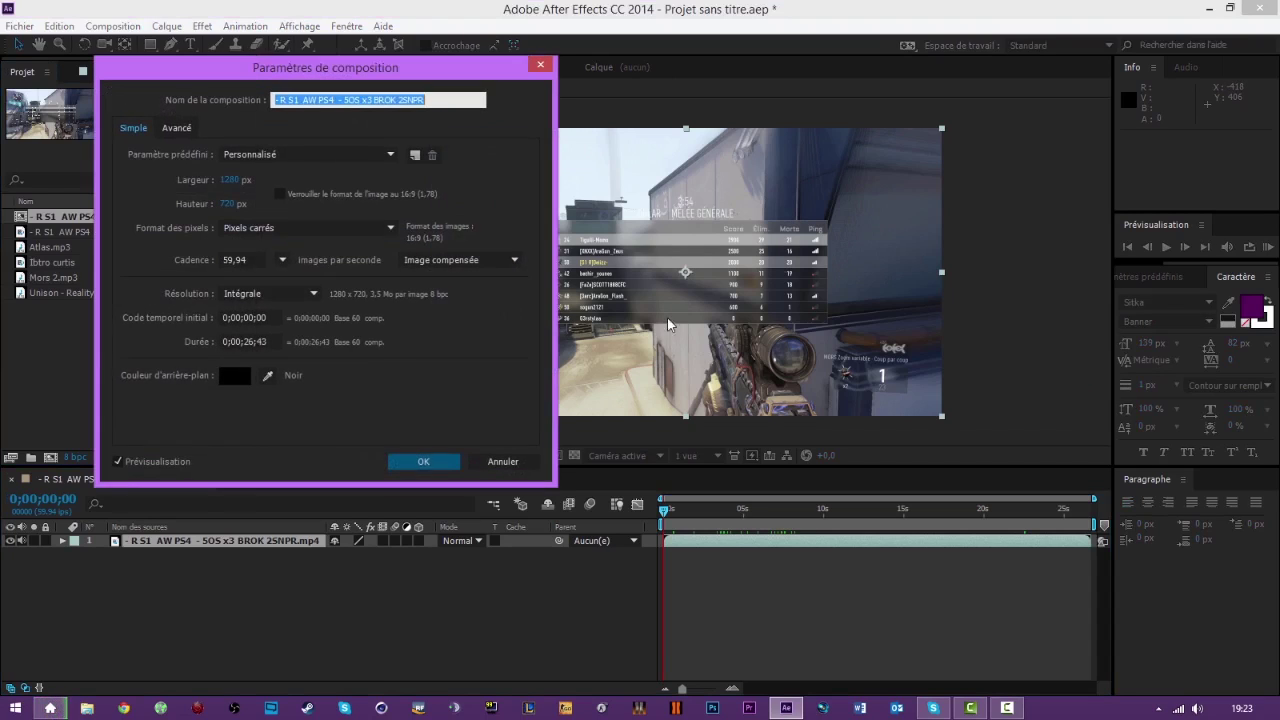
pyautogui.click(232, 341)
pyautogui.write('2')
pyautogui.press('Return')
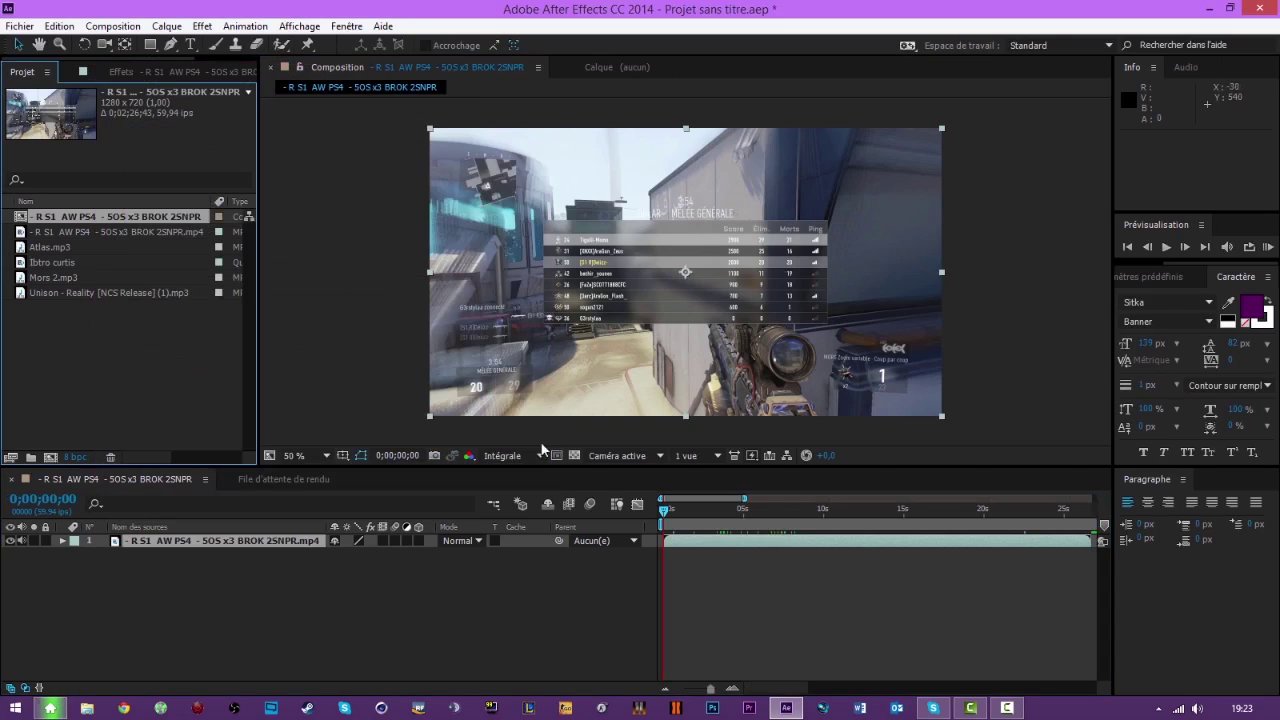
pyautogui.moveTo(710, 689); pyautogui.dragTo(669, 692)
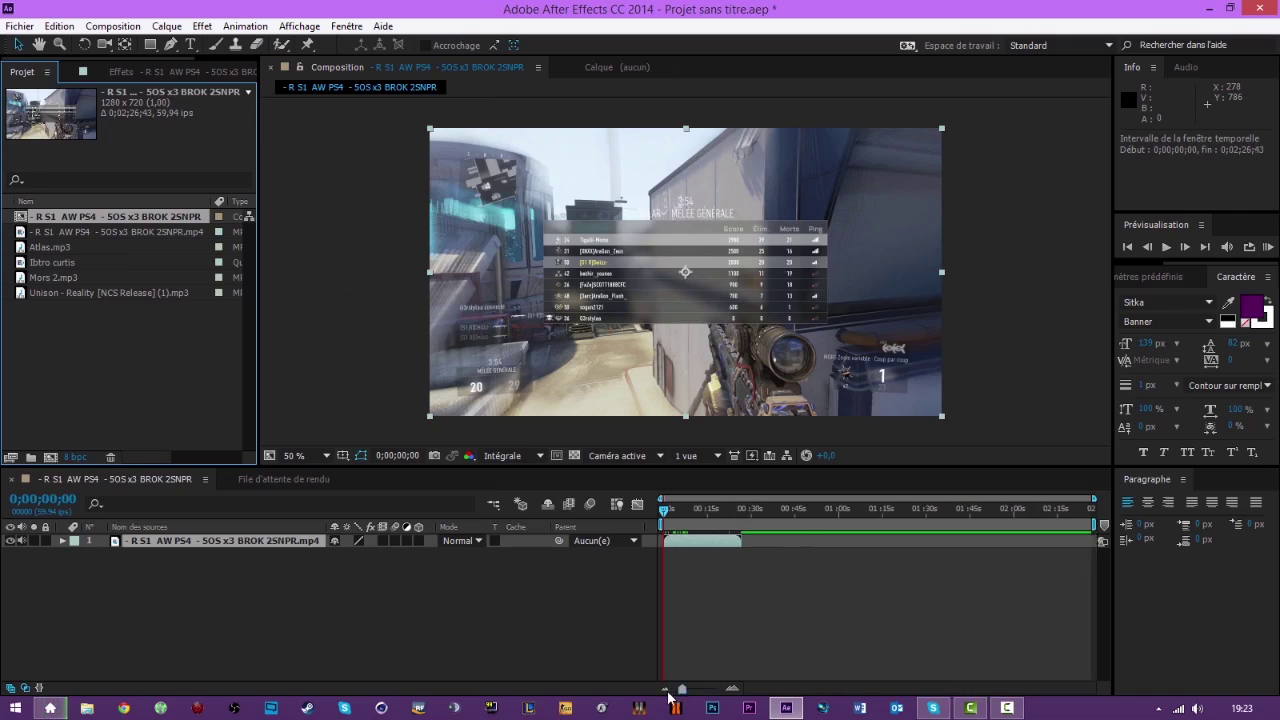
# Add the Ibtro curtis footage at the start of the timeline below the gameplay layer, and shift the gameplay clip to start at 0;00;15;21.
pyautogui.click(704, 510)
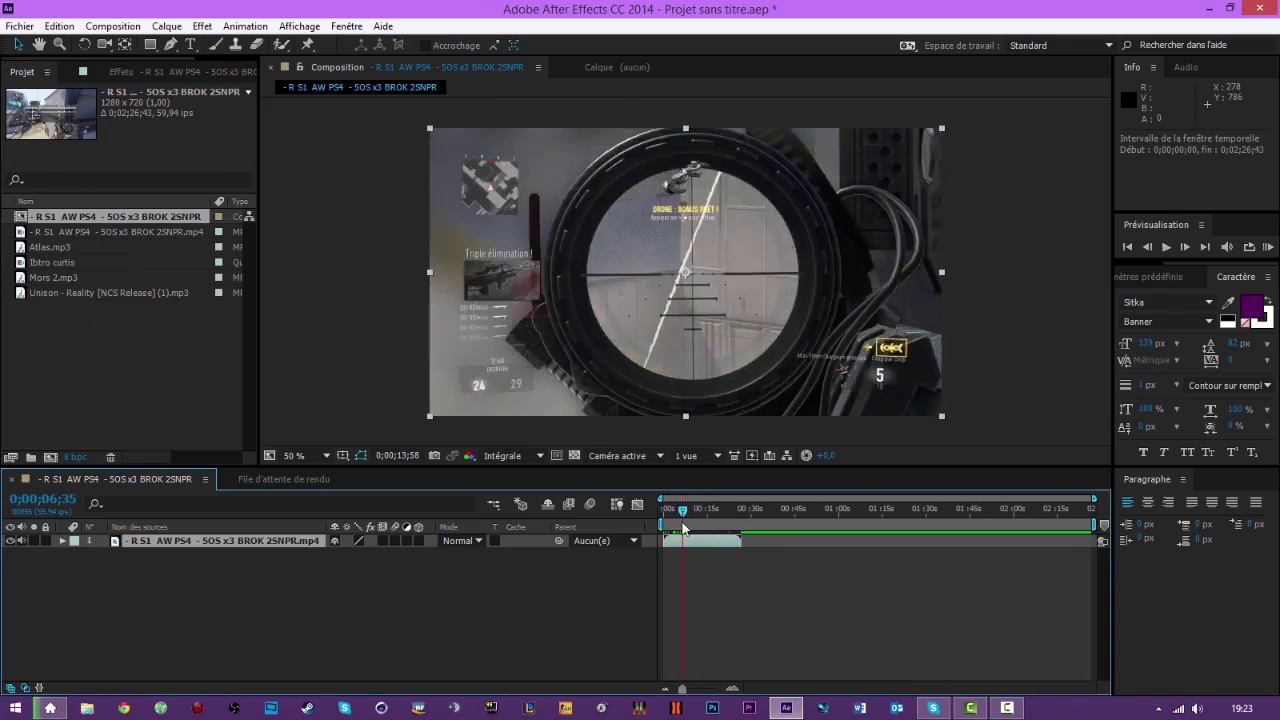
pyautogui.click(689, 510)
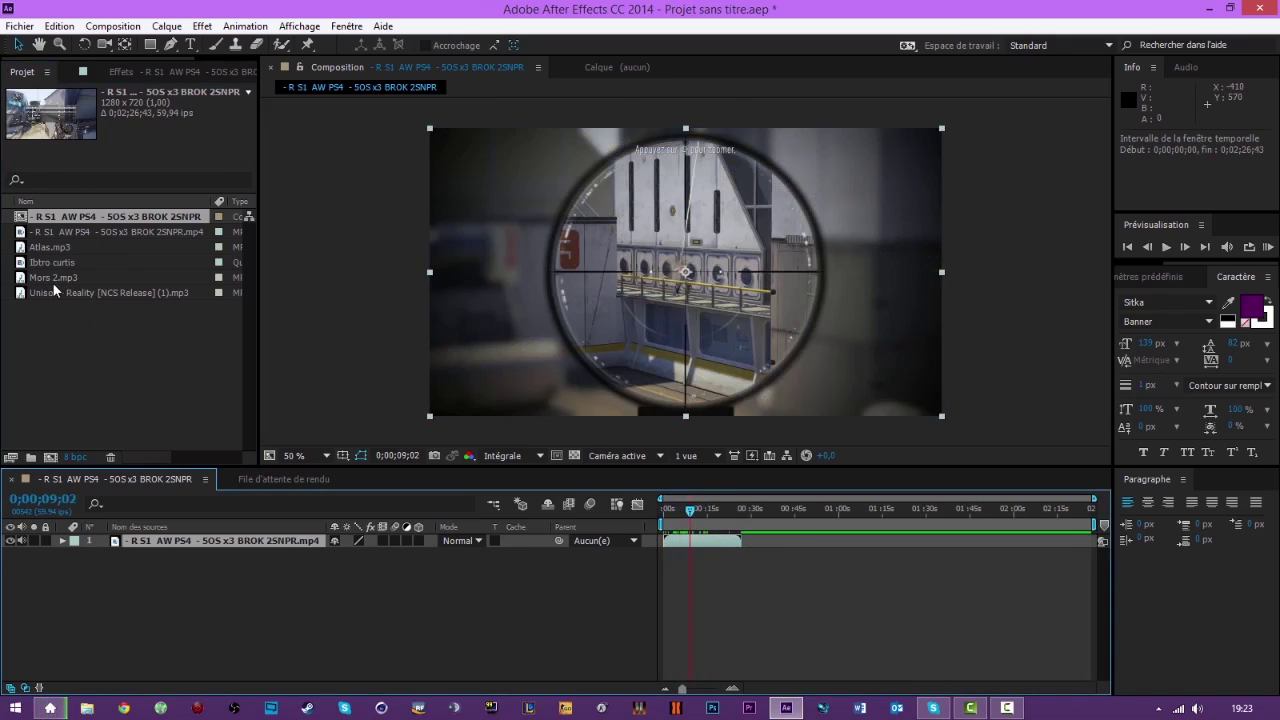
pyautogui.moveTo(58, 264); pyautogui.dragTo(732, 542)
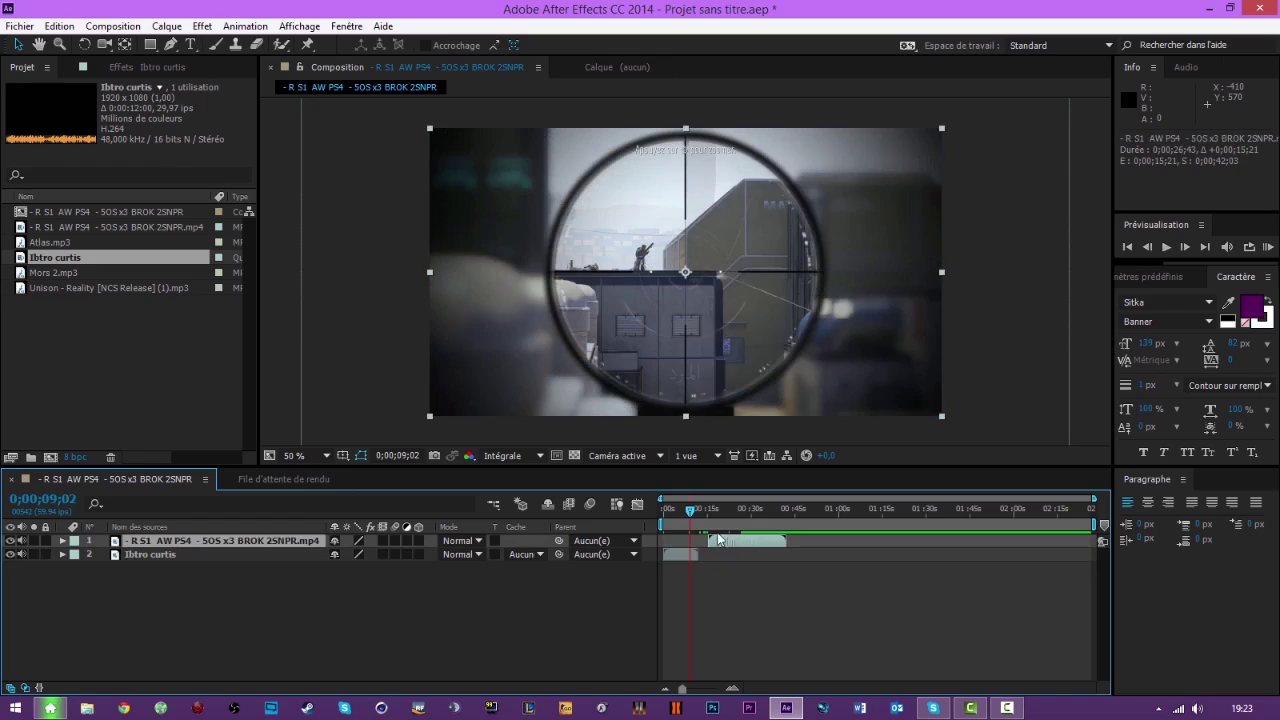
# Scale the Ibtro curtis layer down to about 68% by 72% so it fits the composition frame.
pyautogui.click(671, 523)
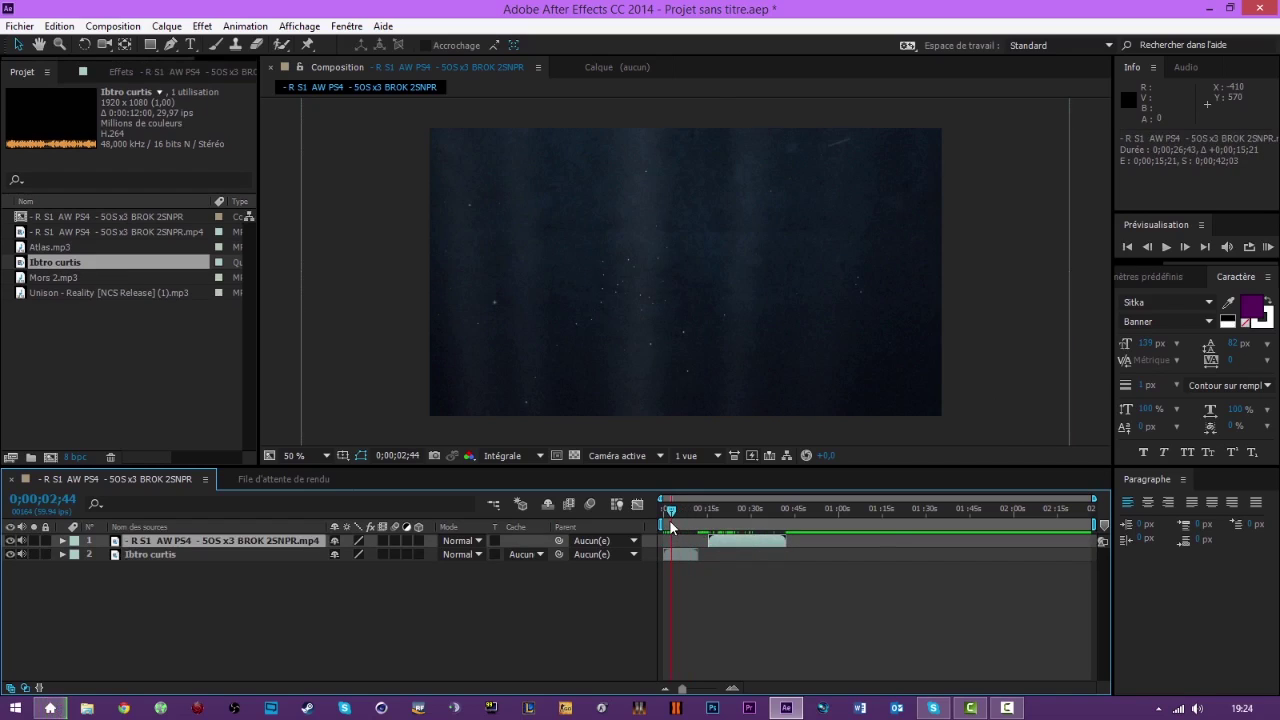
pyautogui.click(673, 517)
pyautogui.scroll(-2, 340, 345)
pyautogui.press(',')
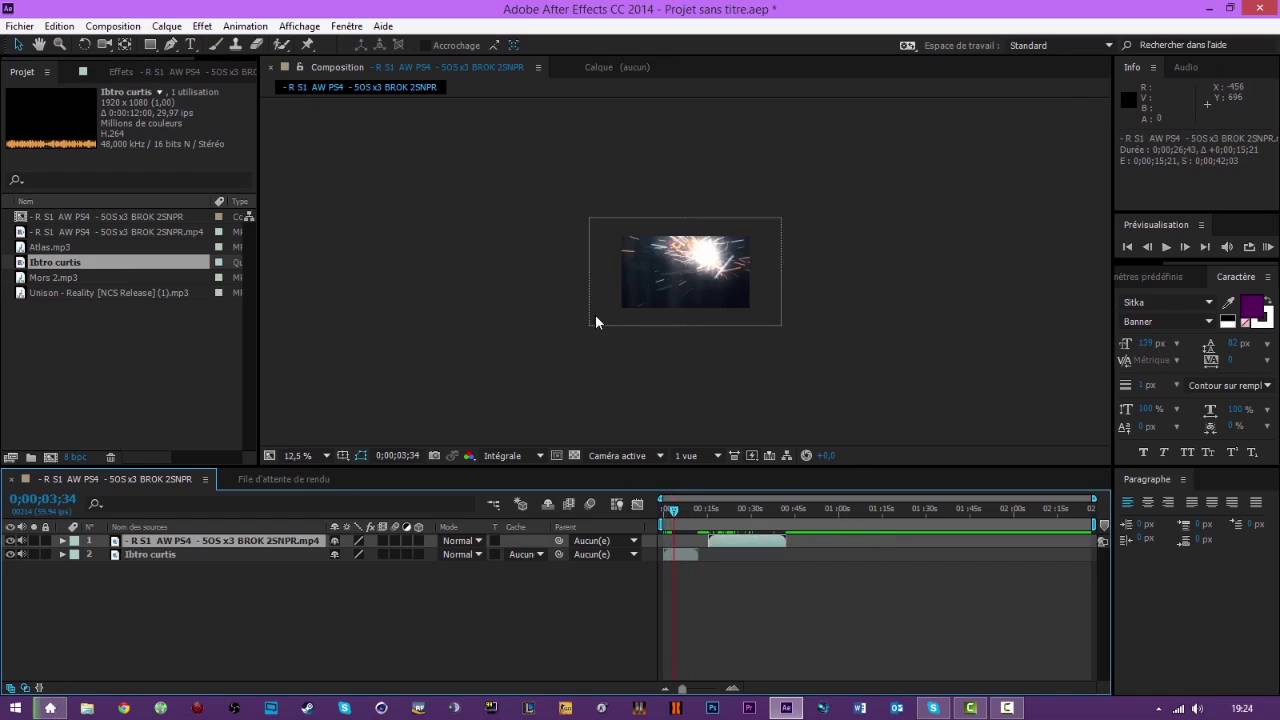
pyautogui.click(590, 322)
pyautogui.moveTo(590, 322); pyautogui.dragTo(623, 309)
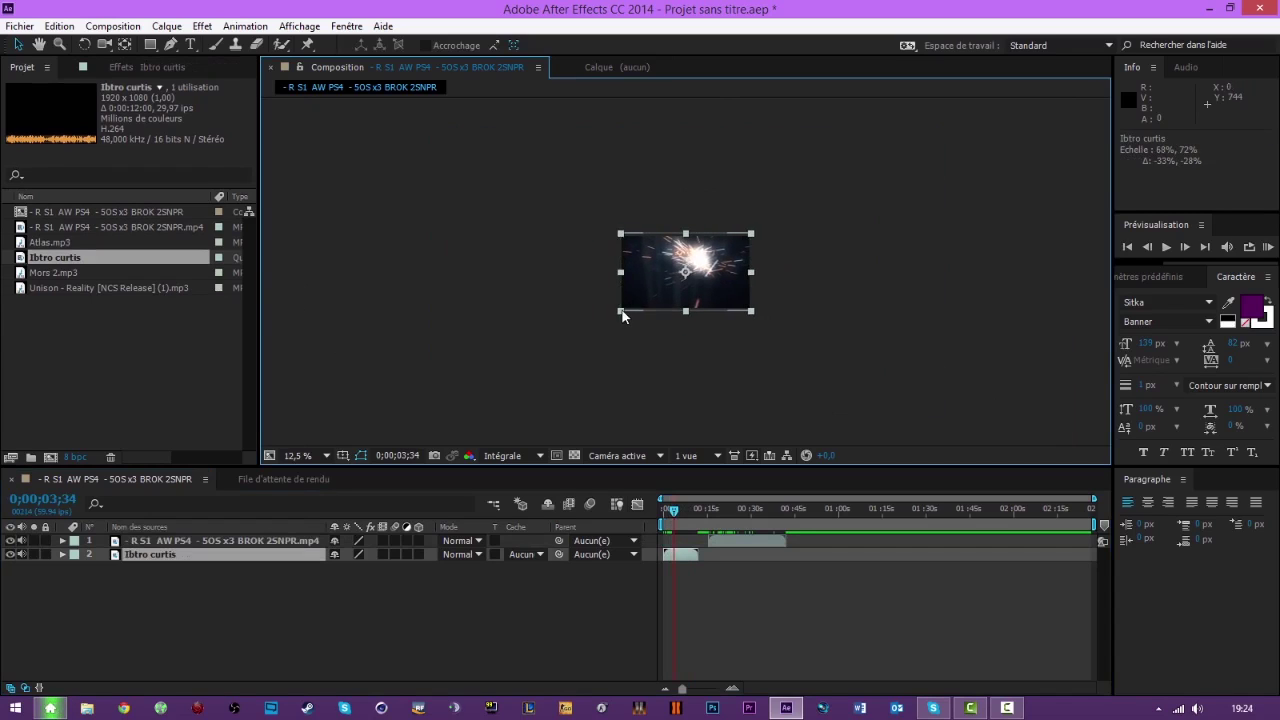
pyautogui.click(526, 360)
pyautogui.press('.')
pyautogui.press('.')
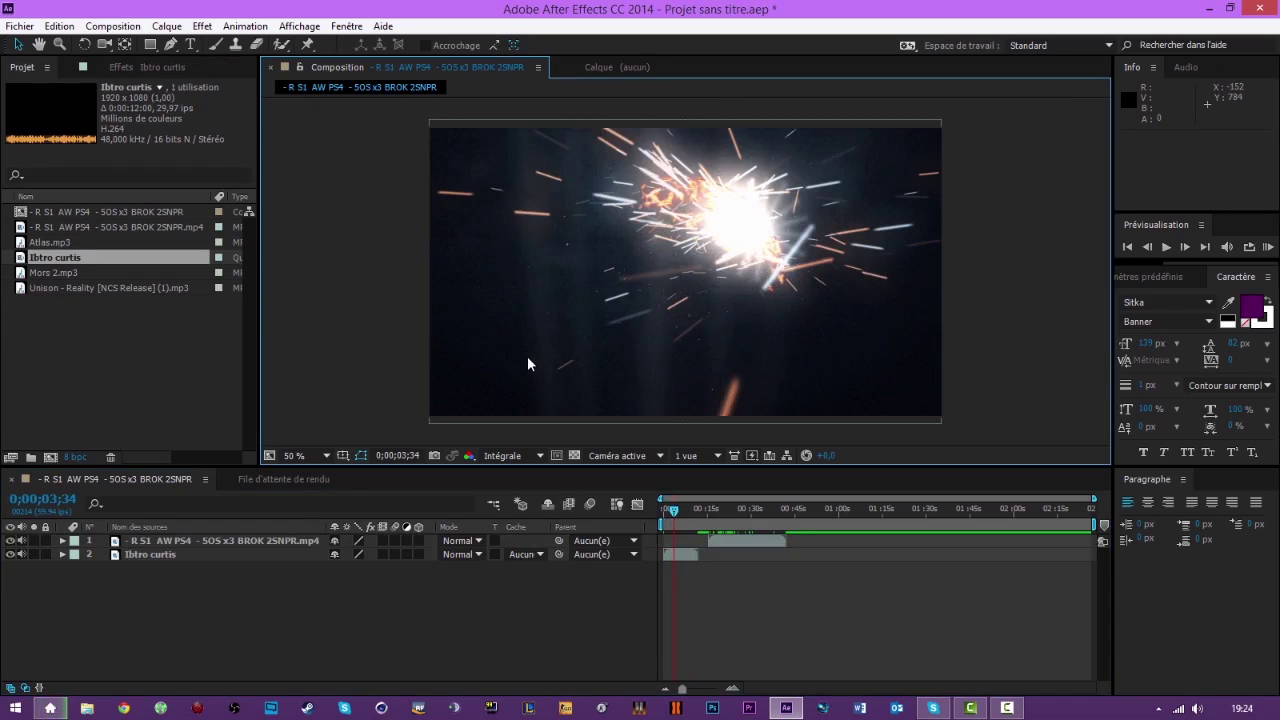
# Mute the audio of the Ibtro curtis layer and the gameplay layer.
pyautogui.moveTo(677, 512); pyautogui.dragTo(681, 512)
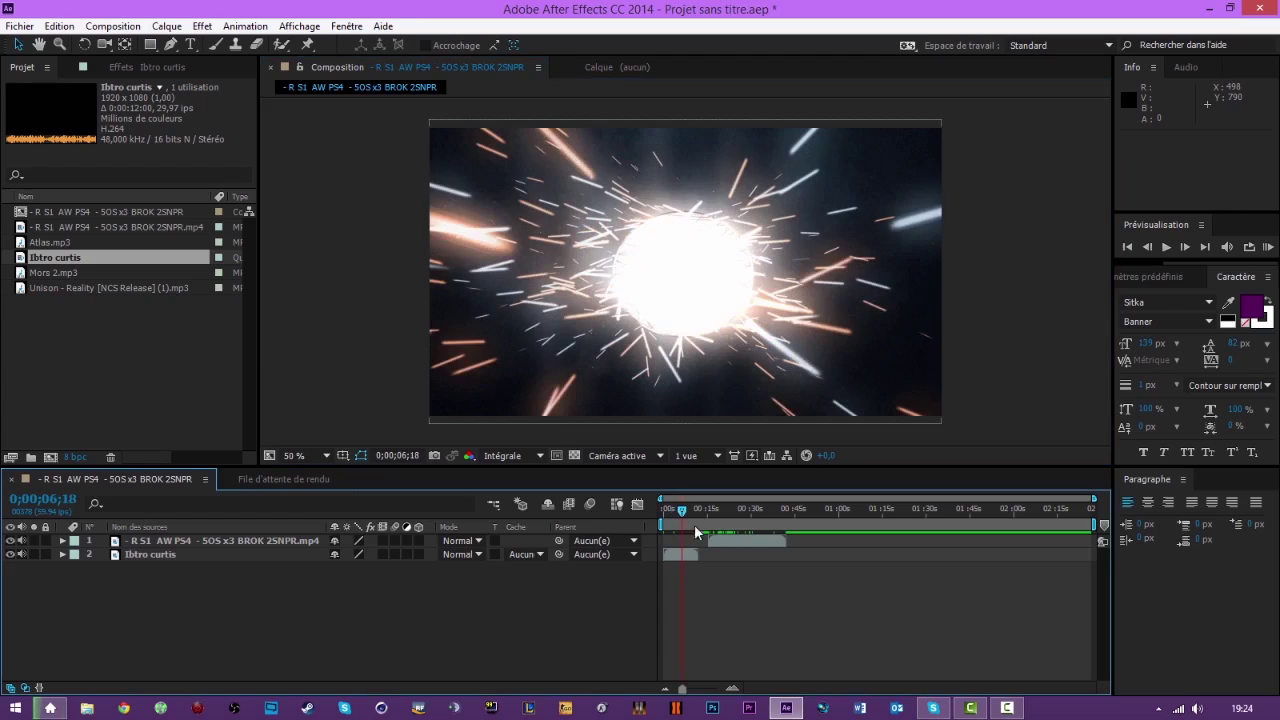
pyautogui.click(680, 553)
pyautogui.click(21, 554)
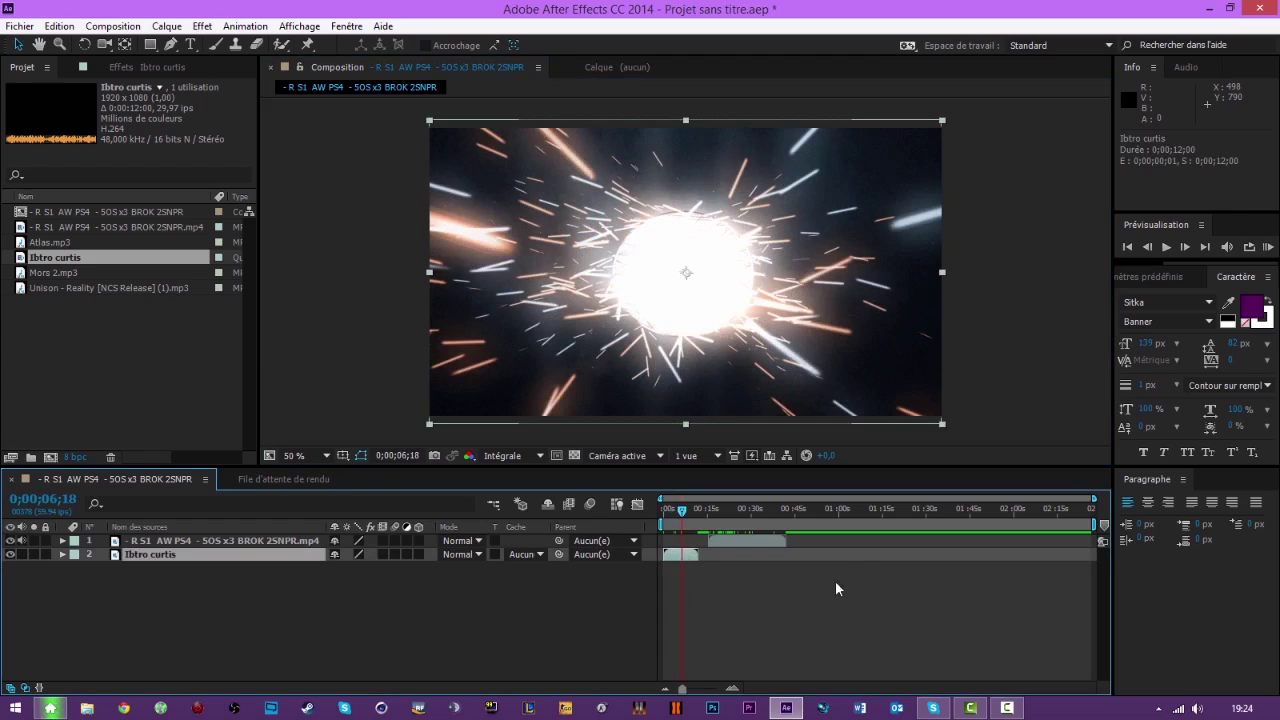
pyautogui.click(718, 540)
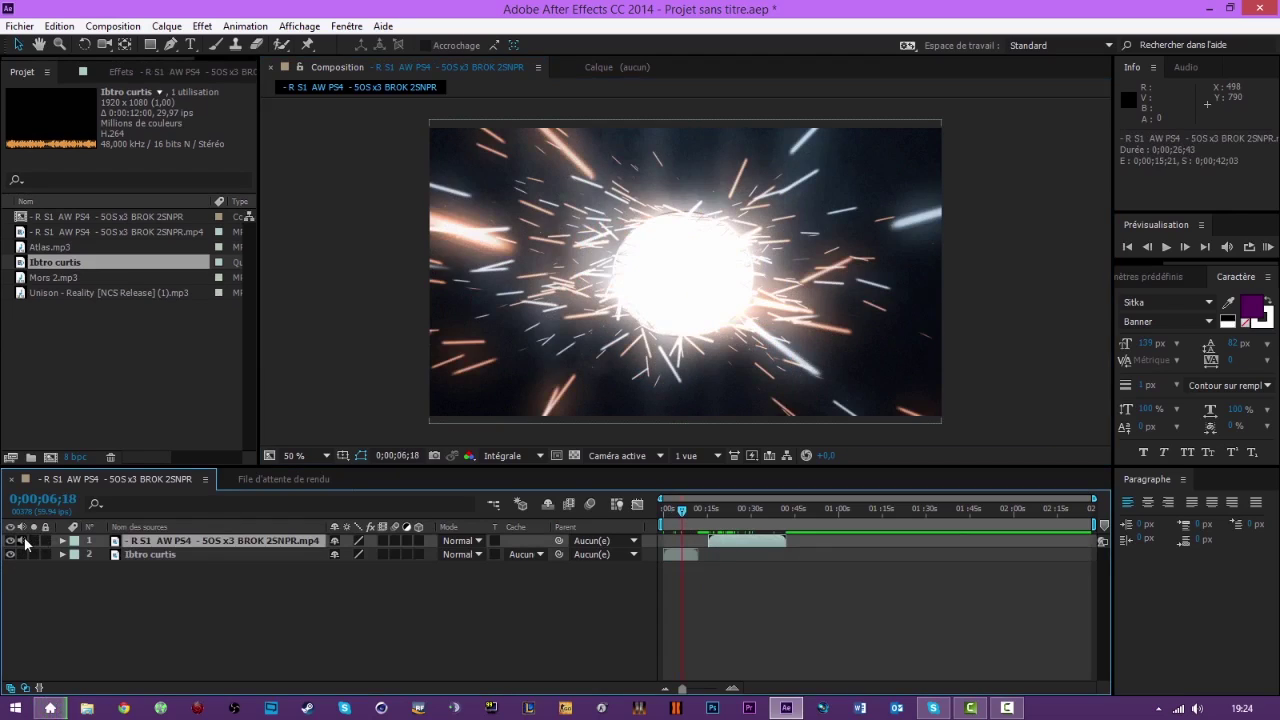
# Add the Unison - Reality music from about the composition's start, and move the gameplay clip to start at 0;00;09;52.
pyautogui.moveTo(36, 292); pyautogui.dragTo(692, 600)
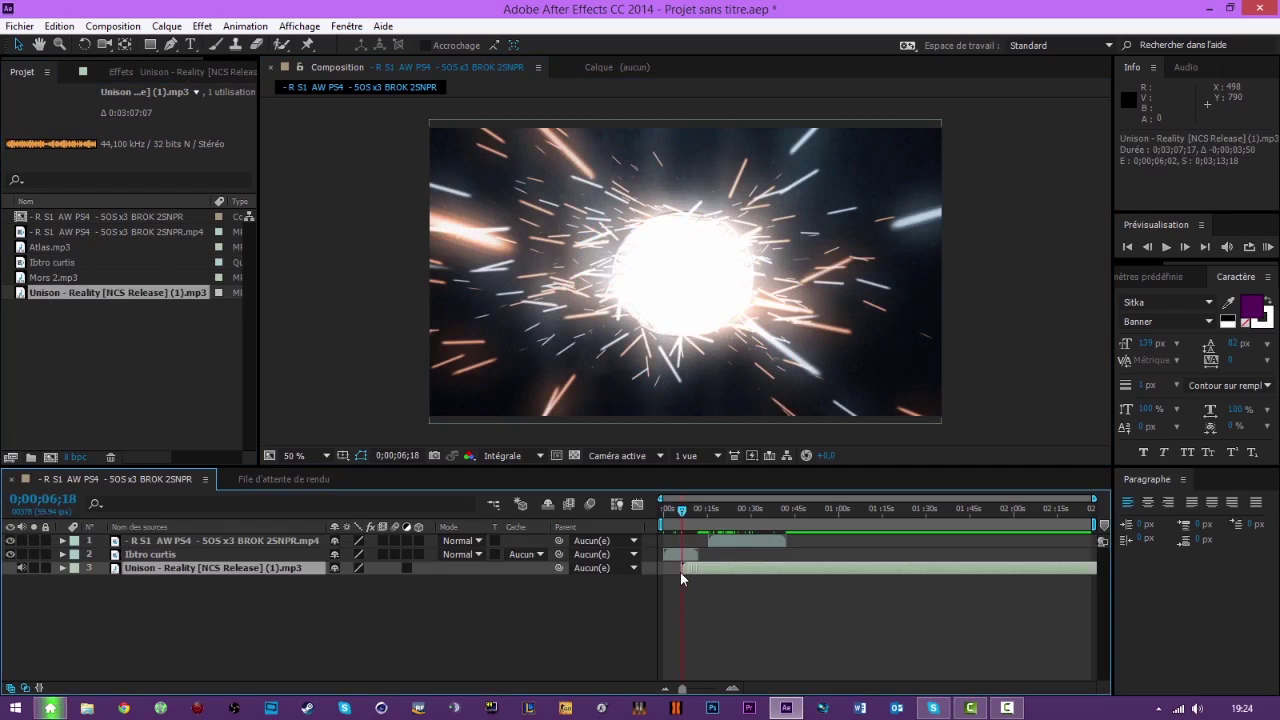
pyautogui.moveTo(680, 510); pyautogui.dragTo(712, 522)
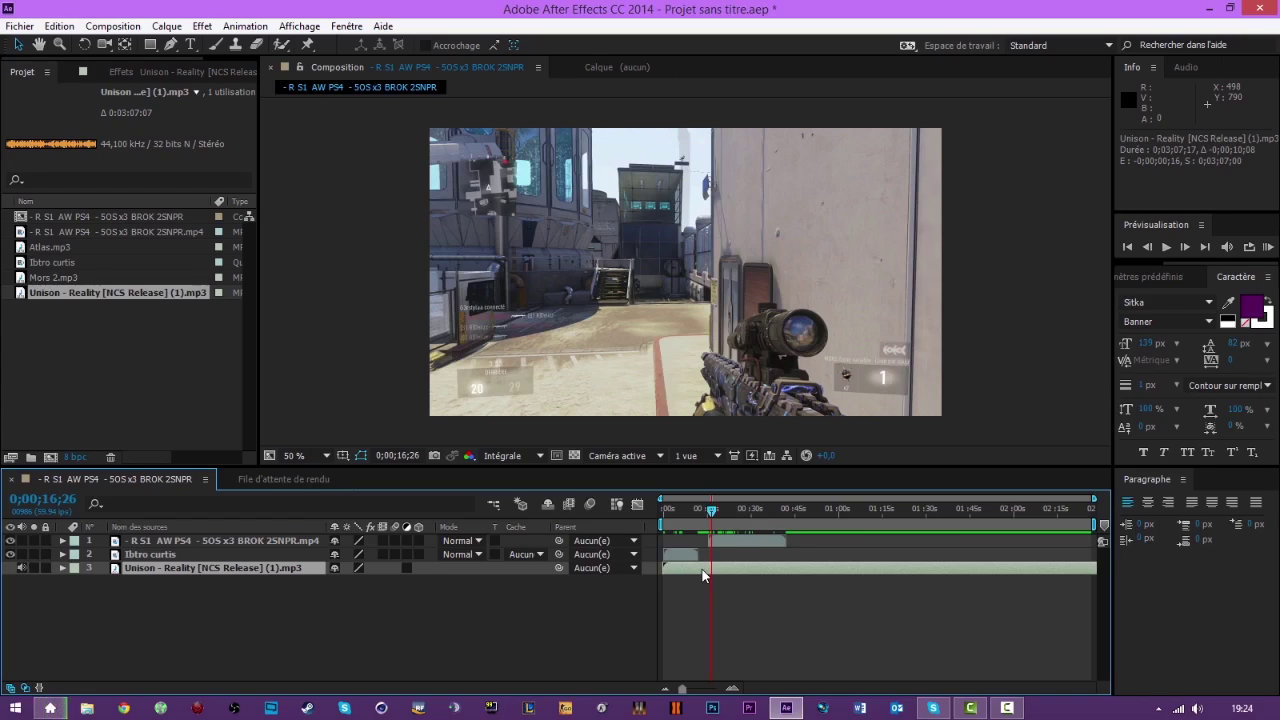
pyautogui.click(729, 540)
pyautogui.moveTo(729, 539); pyautogui.dragTo(700, 541)
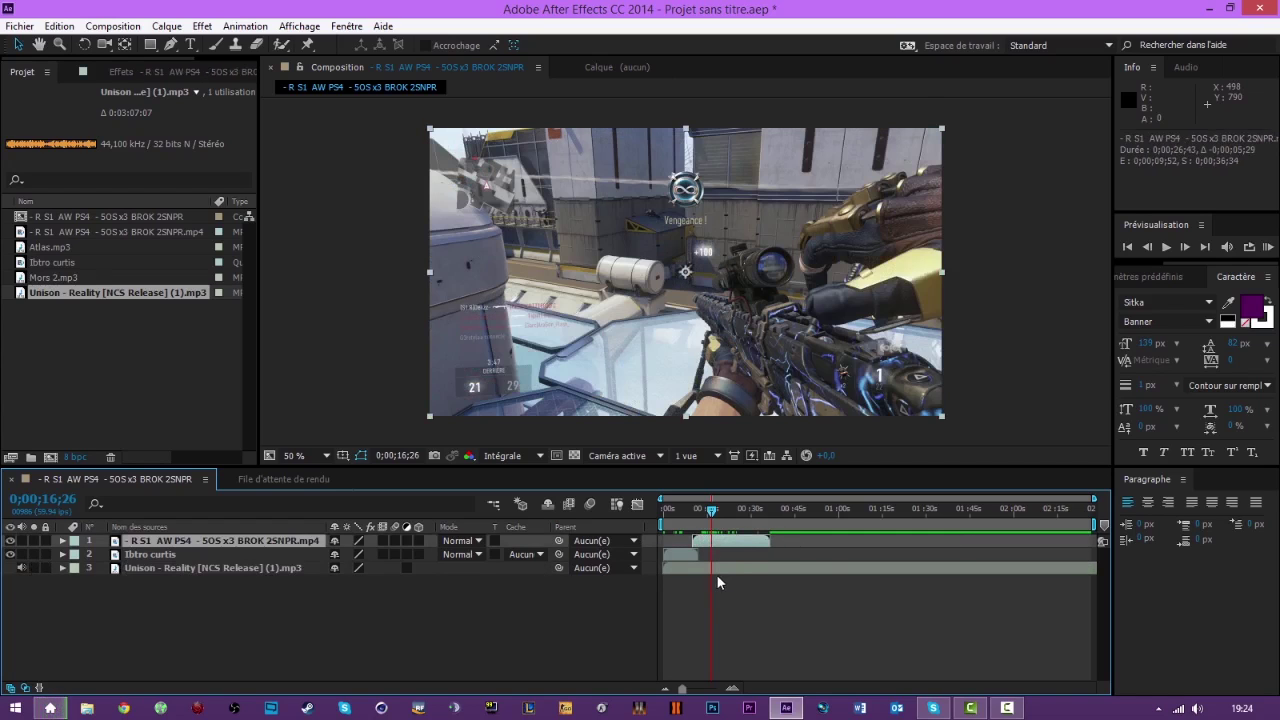
# Show the music layer's audio waveform and preview the audio from 0;00;16;26.
pyautogui.click(716, 568)
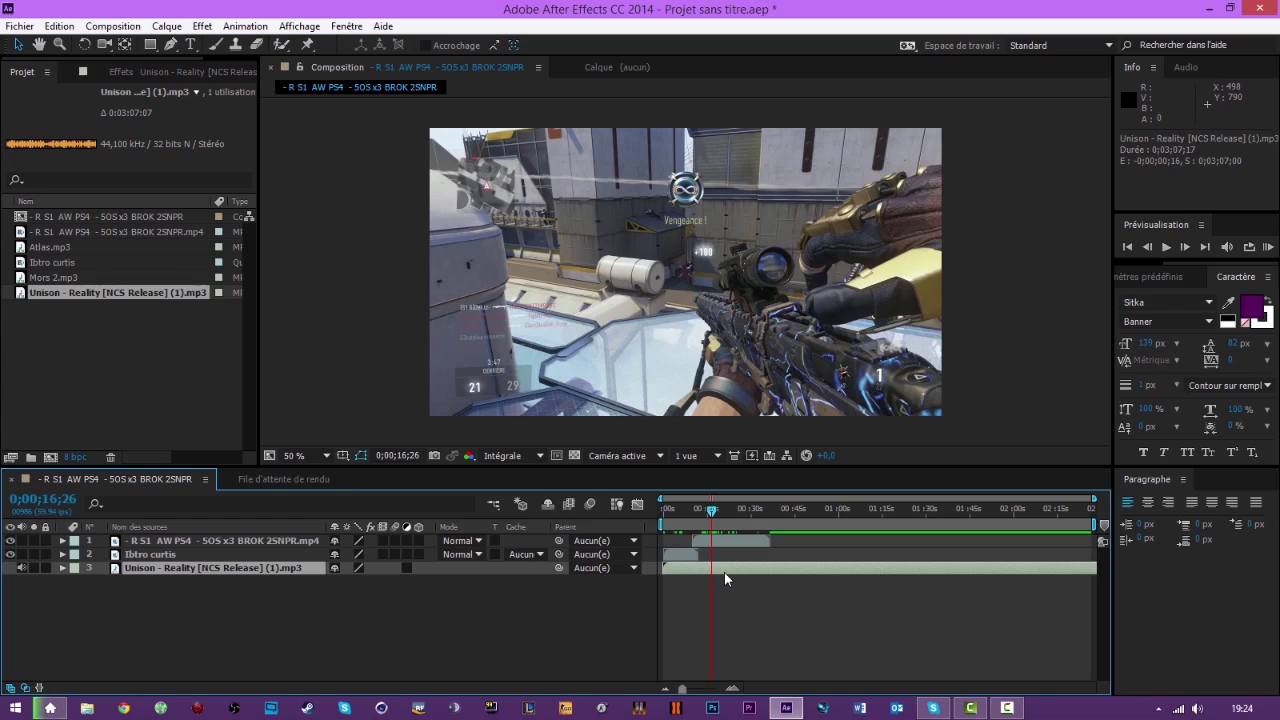
pyautogui.press('l')
pyautogui.press('l')
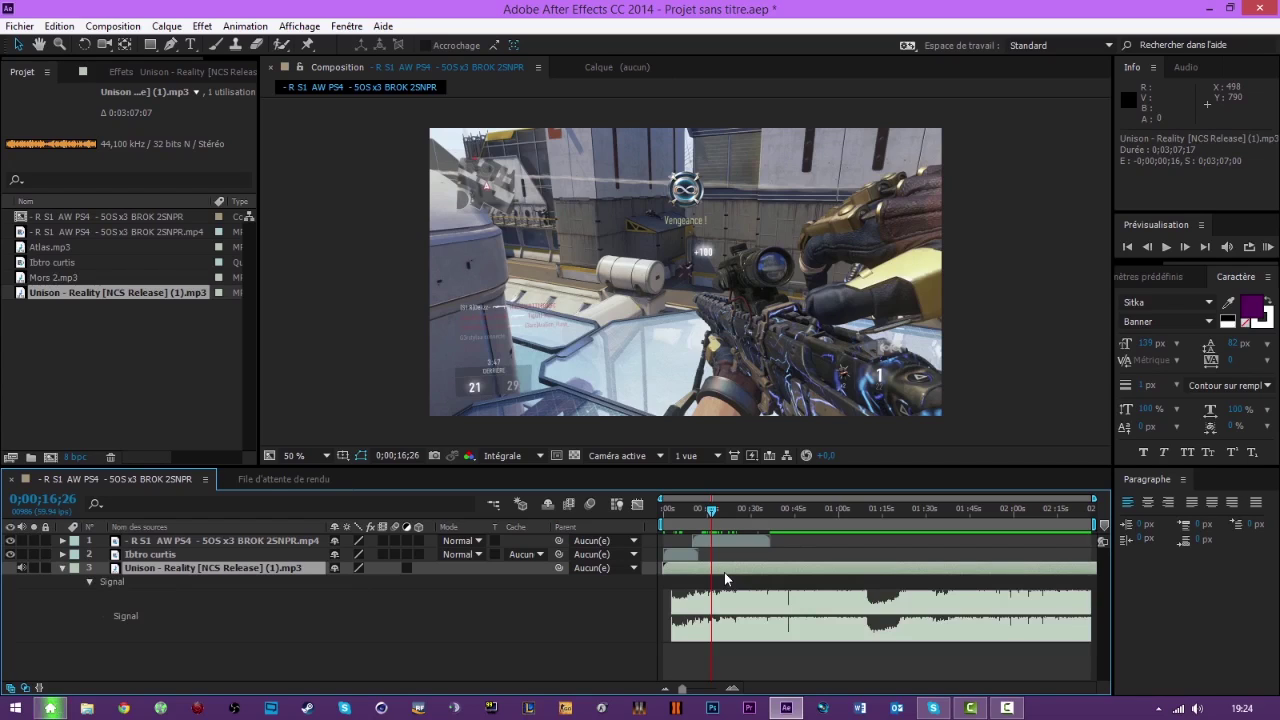
pyautogui.click(733, 690)
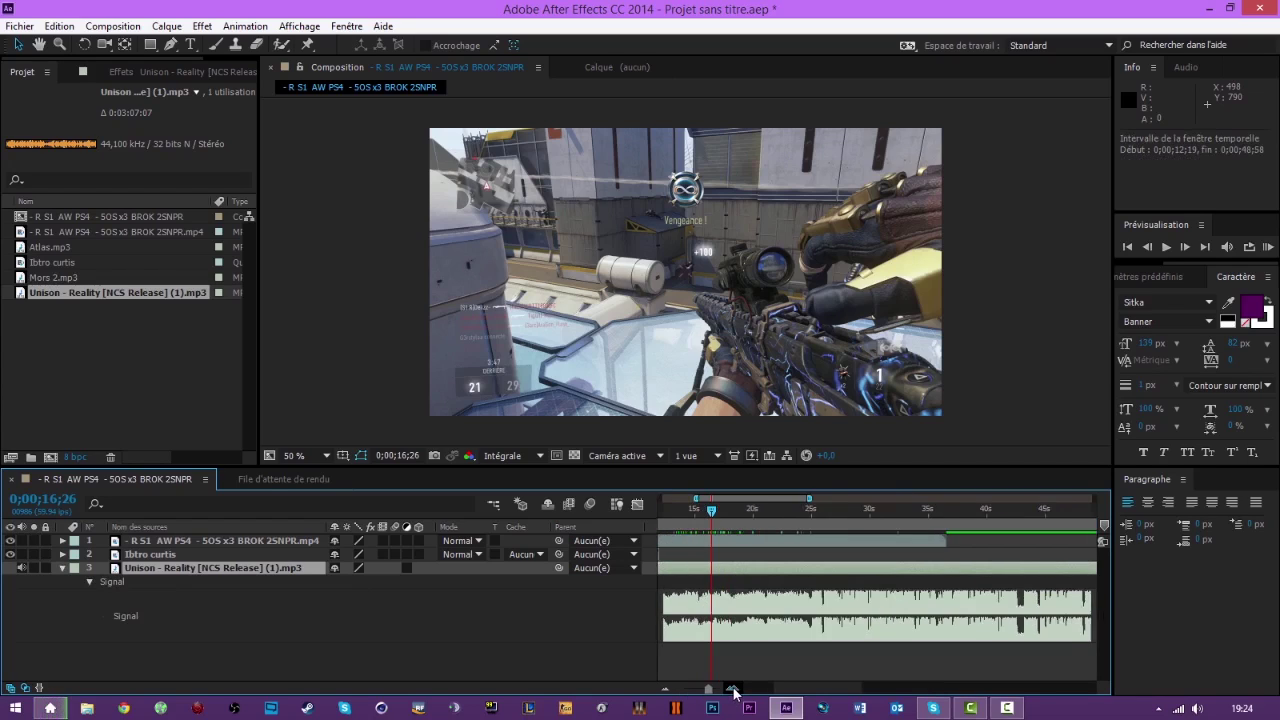
pyautogui.click(733, 690)
pyautogui.press('KP_Decimal')
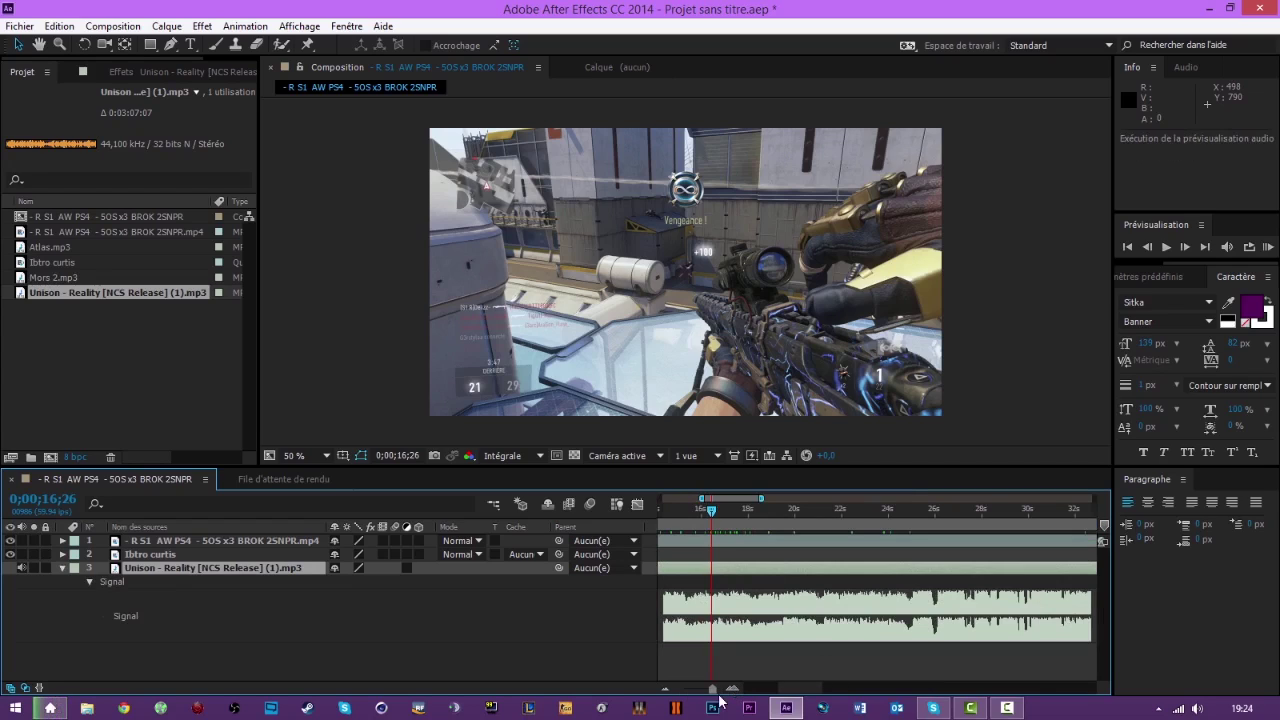
pyautogui.press('KP_Decimal')
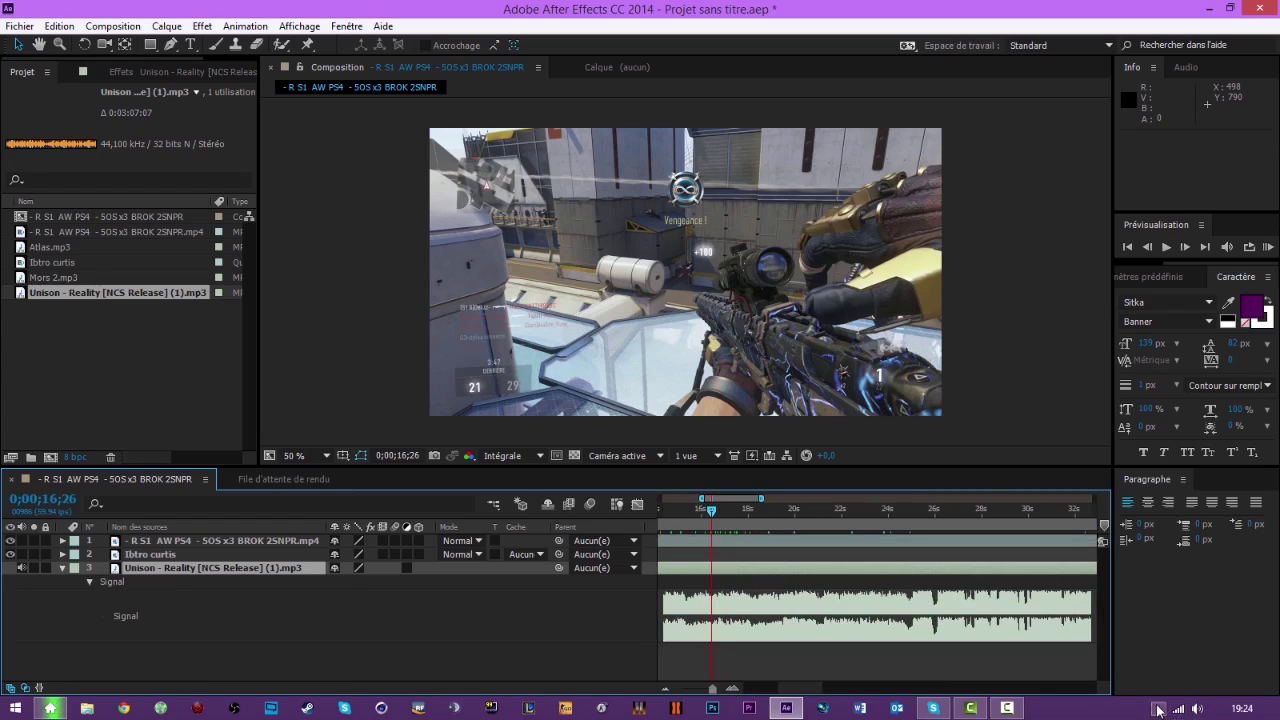
# Check the After Effects volume level in the Windows volume mixer, and return to the project.
pyautogui.click(1198, 708)
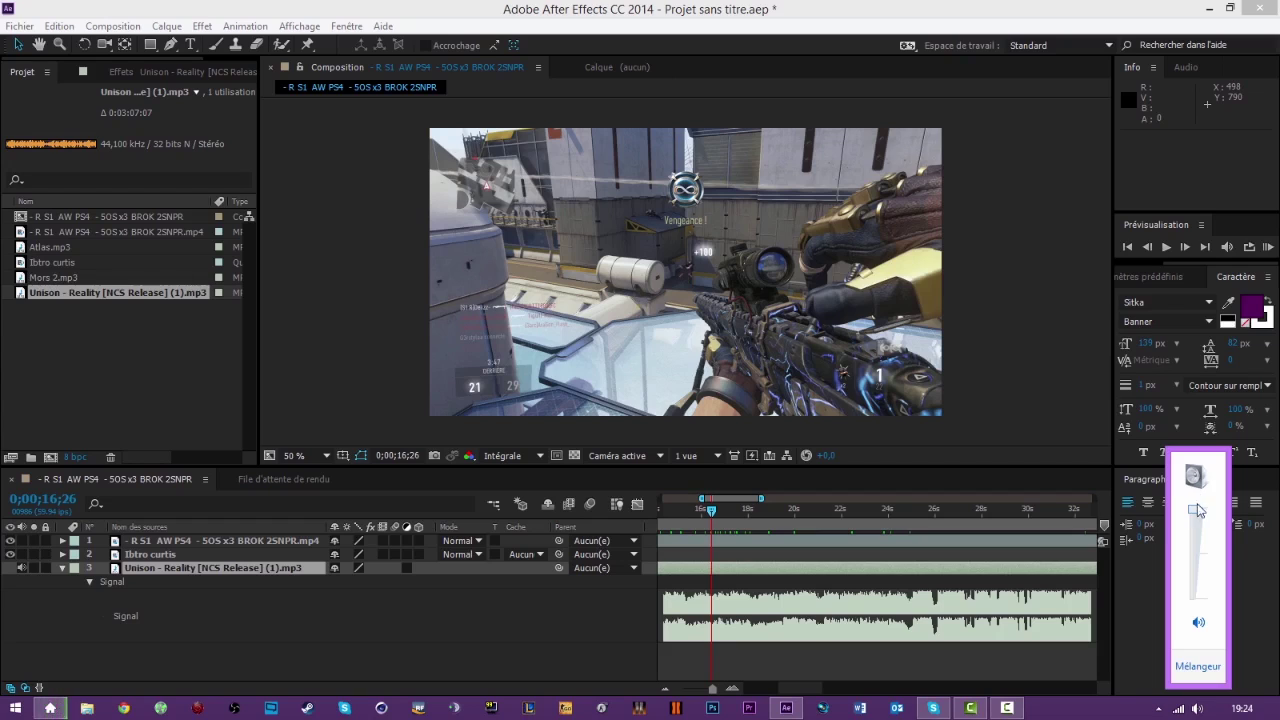
pyautogui.rightClick(1194, 706)
pyautogui.click(1153, 597)
pyautogui.rightClick(1191, 700)
pyautogui.click(1172, 610)
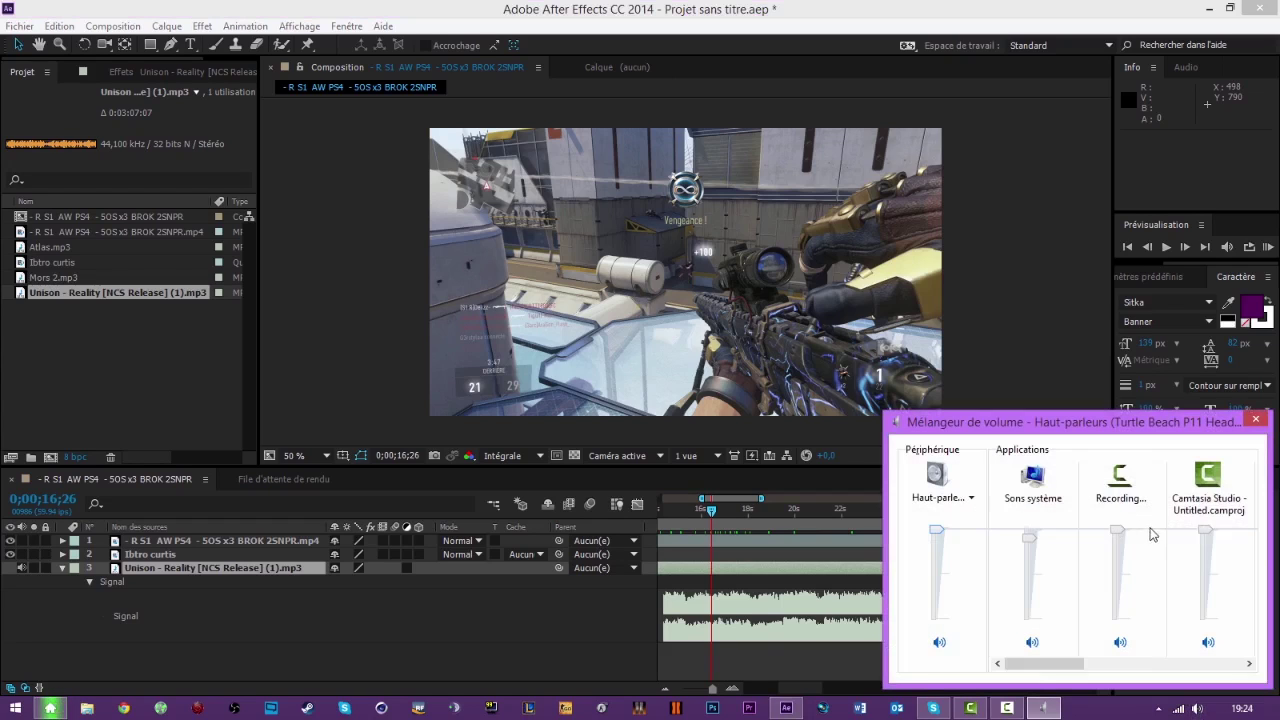
pyautogui.moveTo(1075, 663); pyautogui.dragTo(1259, 651)
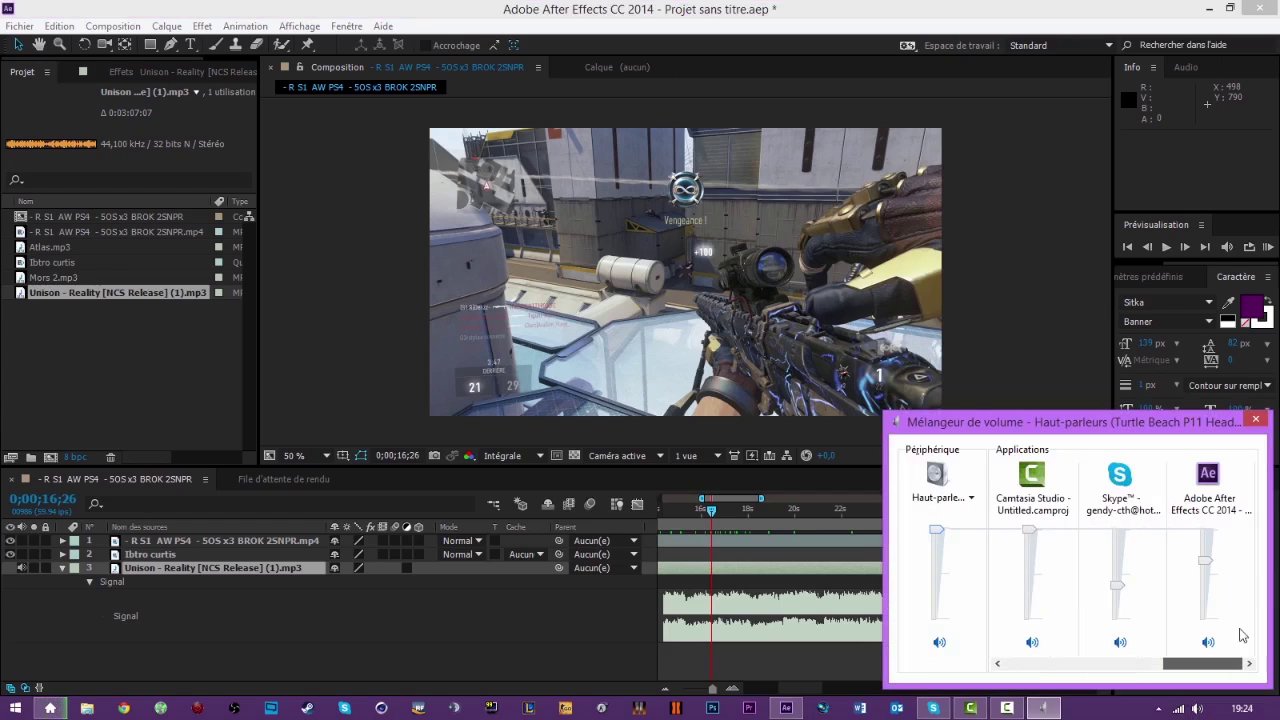
pyautogui.click(431, 656)
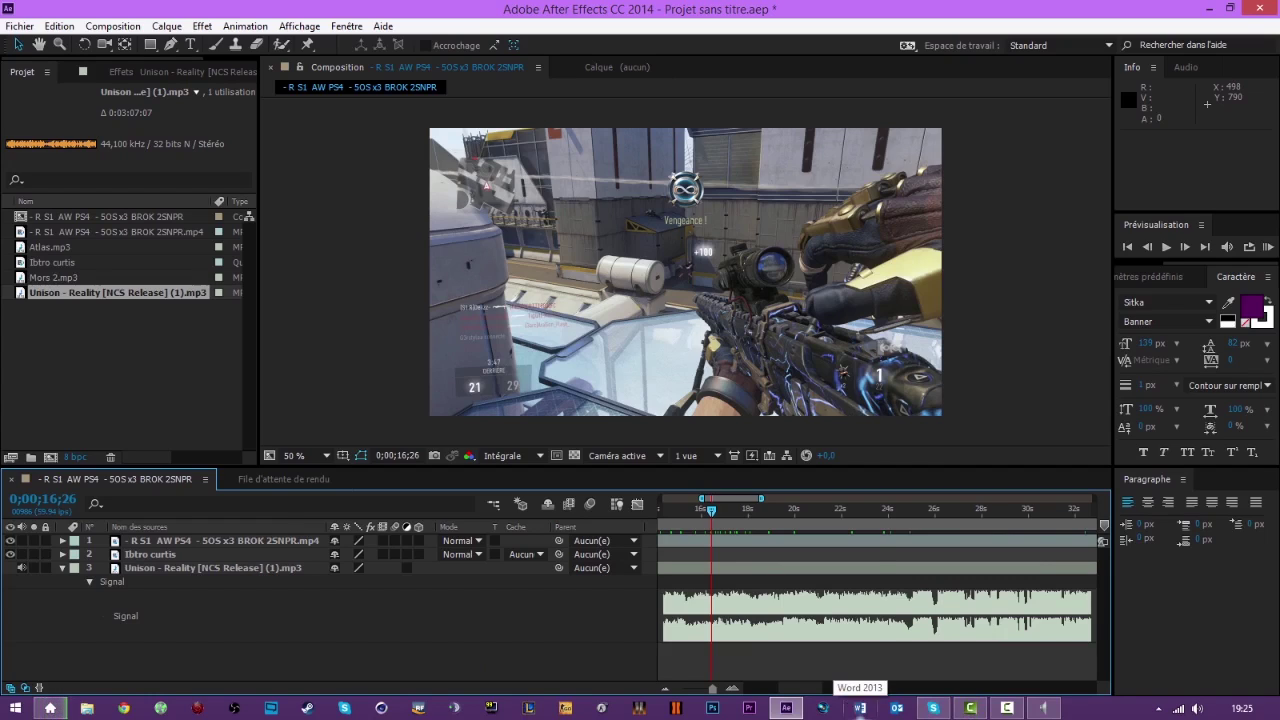
# Adjust the After Effects volume in the Windows volume mixer, and preview the composition's audio from 0;00;16;26.
pyautogui.click(730, 688)
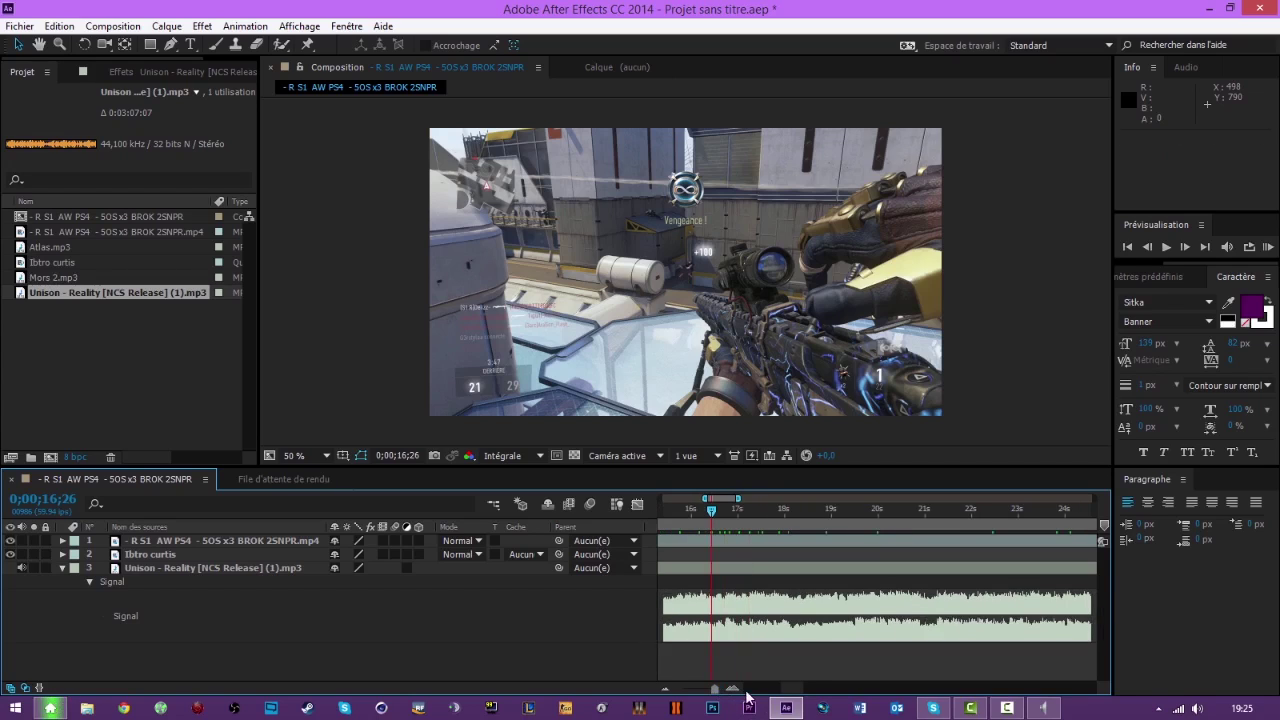
pyautogui.click(1178, 708)
pyautogui.click(835, 652)
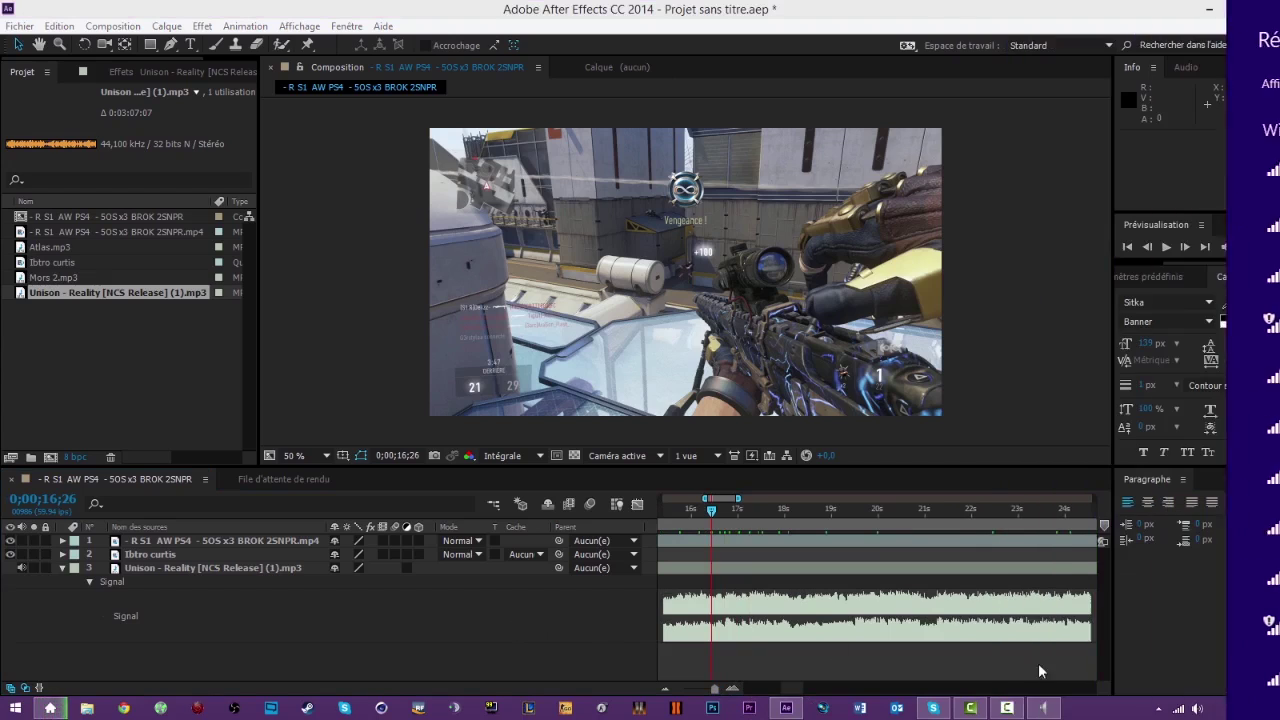
pyautogui.rightClick(1197, 709)
pyautogui.click(1188, 617)
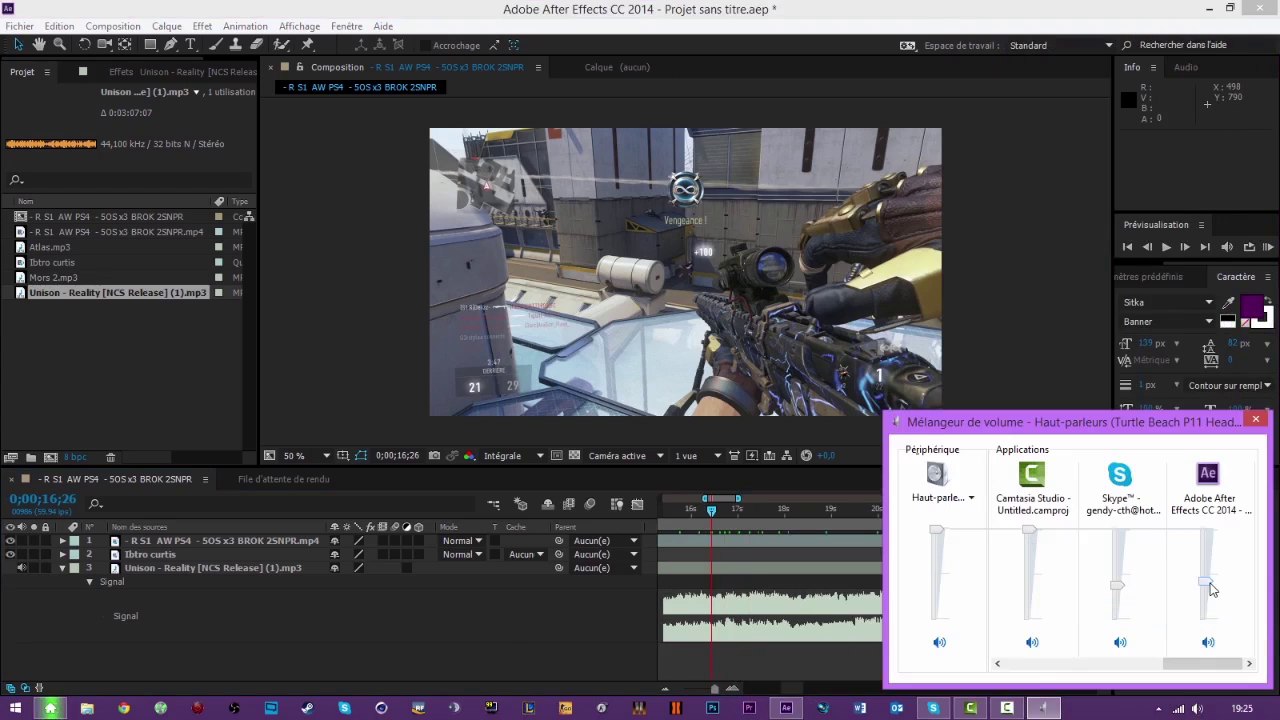
pyautogui.click(406, 606)
pyautogui.press('KP_Decimal')
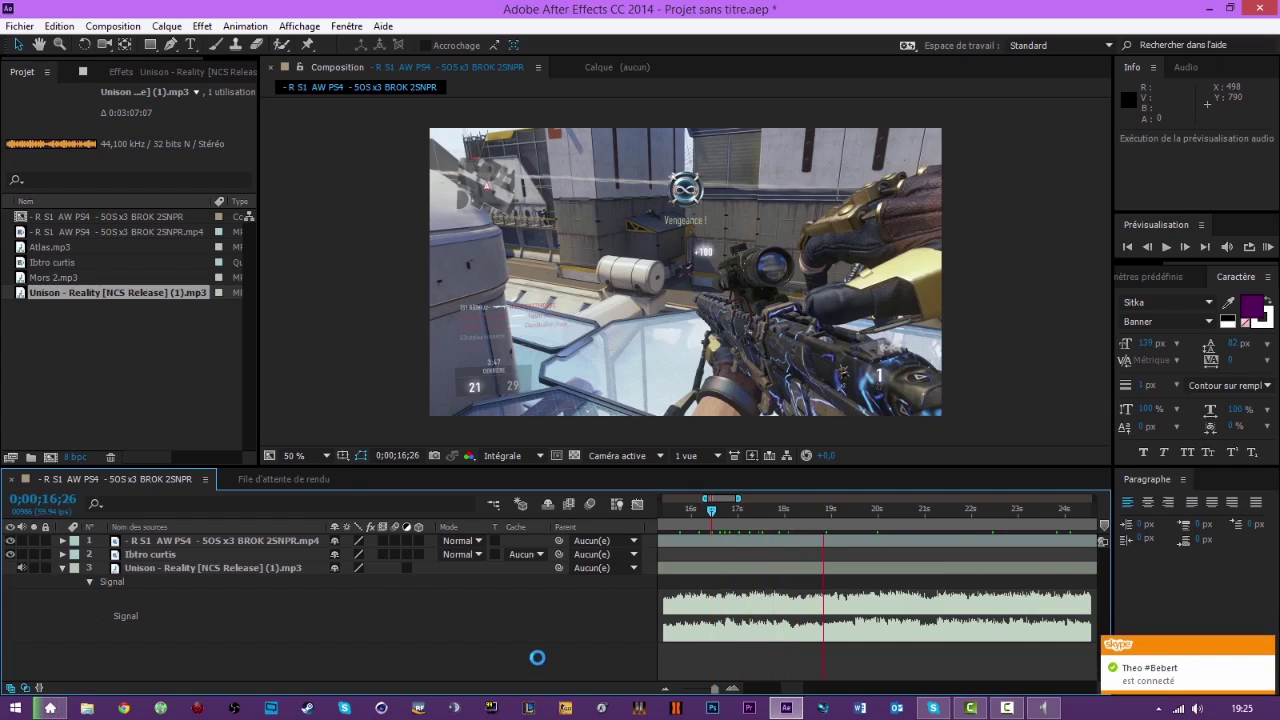
pyautogui.press('KP_Decimal')
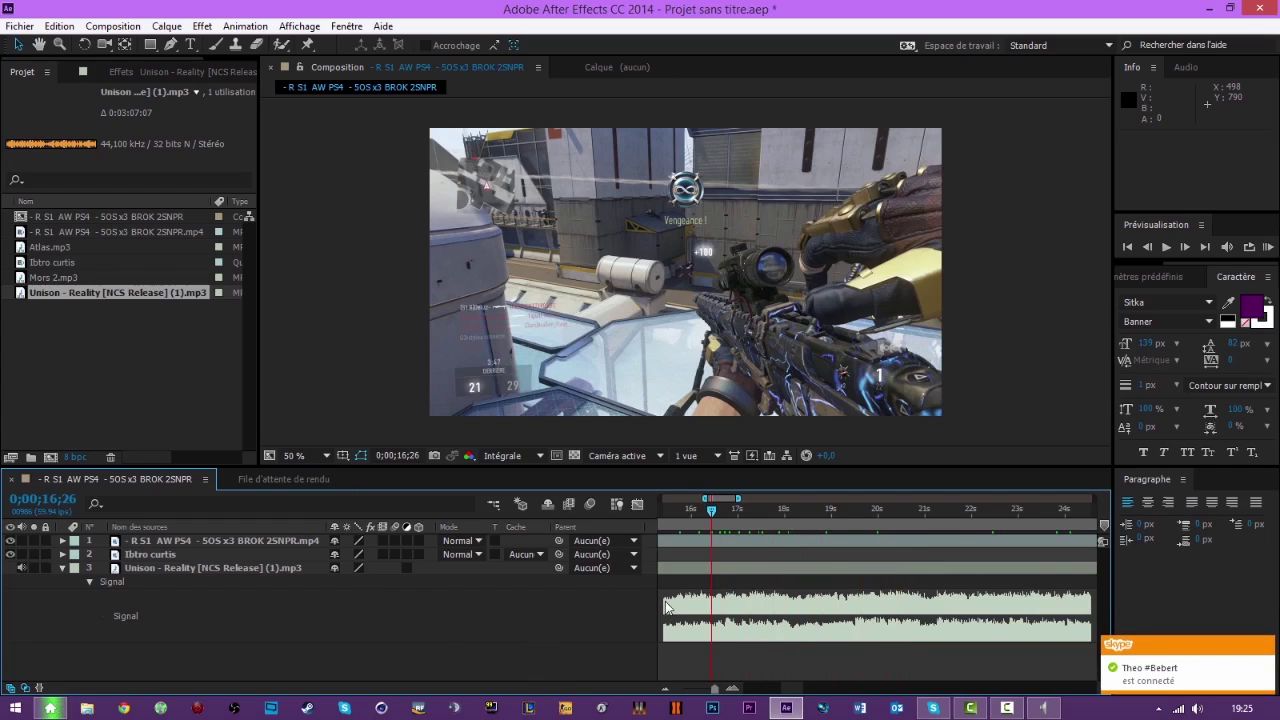
# Shift the Unison - Reality music layer several seconds earlier in the timeline, and preview the audio from 0;00;16;26.
pyautogui.moveTo(688, 688); pyautogui.dragTo(681, 688)
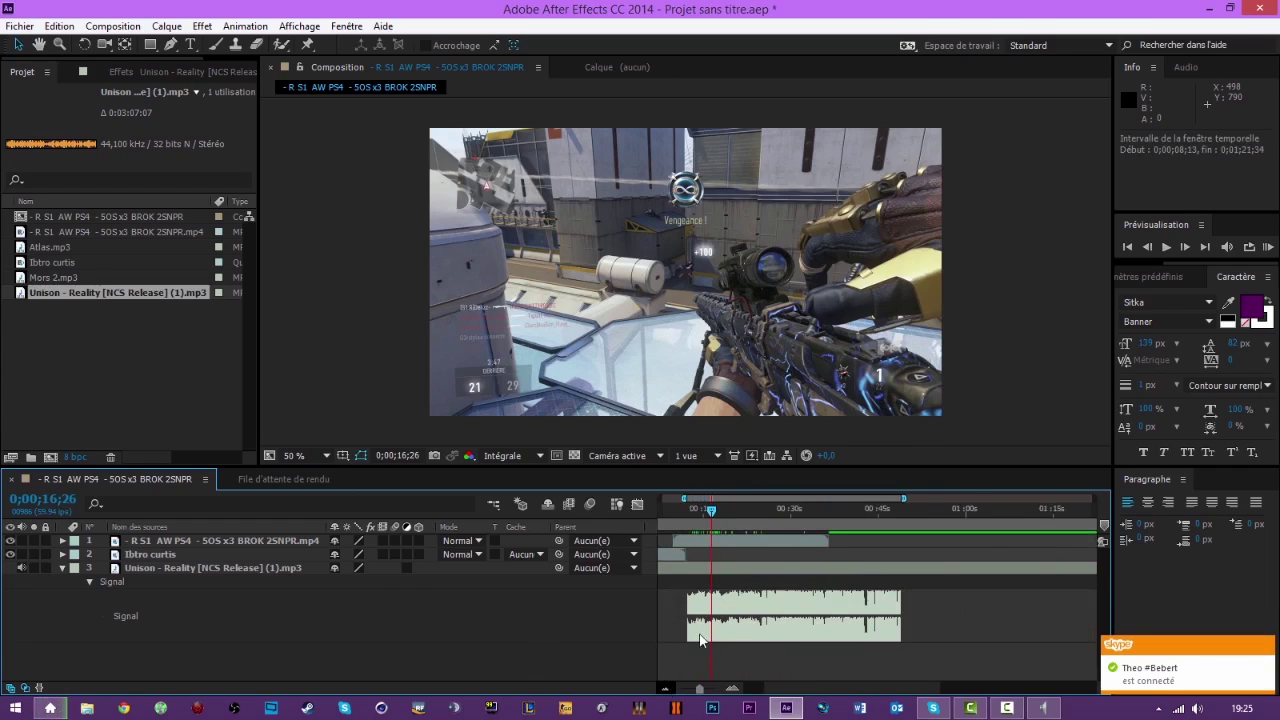
pyautogui.click(675, 568)
pyautogui.moveTo(675, 568); pyautogui.dragTo(725, 569)
pyautogui.press('KP_Decimal')
pyautogui.press('KP_Decimal')
pyautogui.press('KP_Decimal')
pyautogui.press('KP_Decimal')
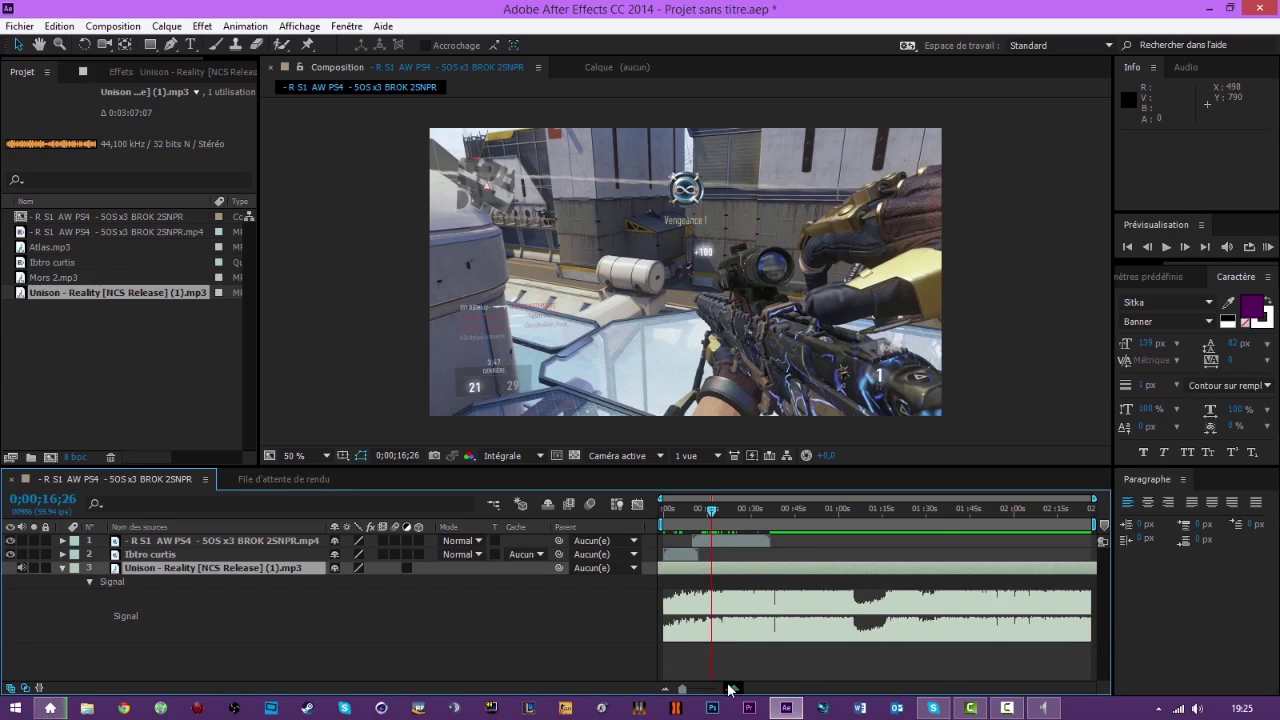
# Move the music layer slightly further back in time with a closer view of its waveform, and preview the audio again.
pyautogui.click(732, 688)
pyautogui.click(732, 688)
pyautogui.click(732, 688)
pyautogui.moveTo(748, 567); pyautogui.dragTo(694, 577)
pyautogui.press('KP_Decimal')
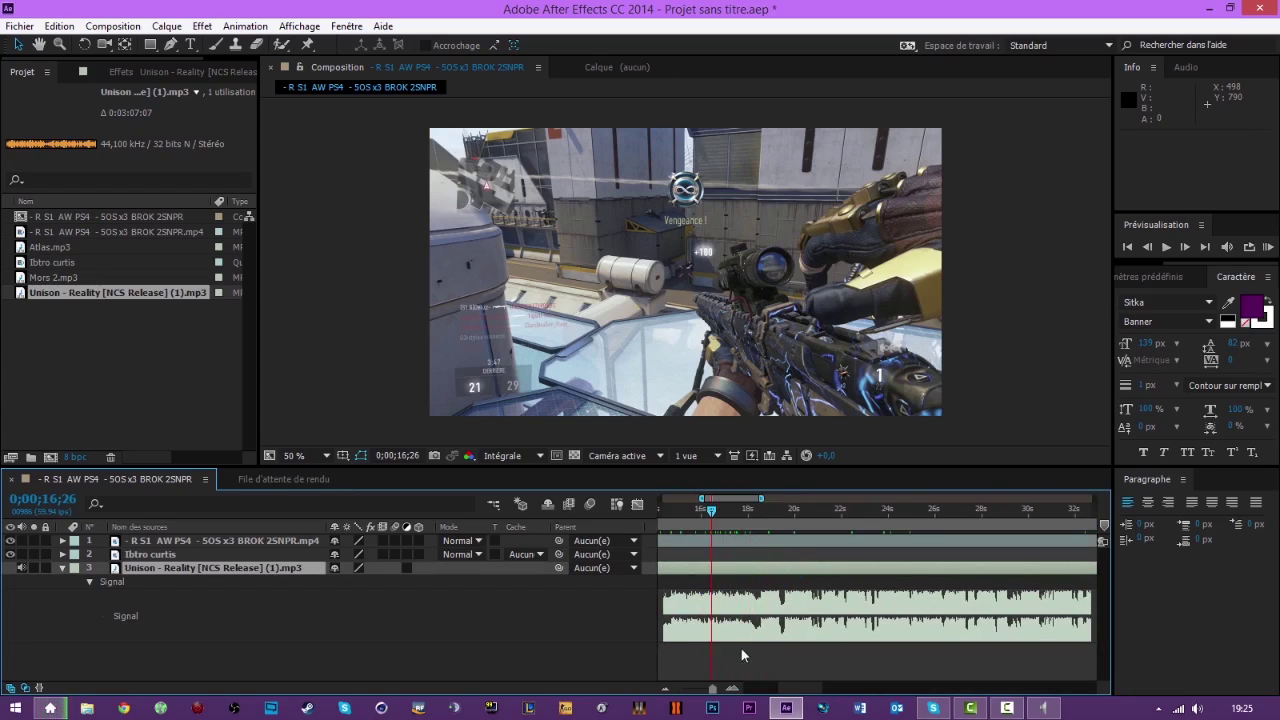
# Add a composition marker at 0;00;18;32, where the music waveform jumps back to full height.
pyautogui.click(732, 688)
pyautogui.click(732, 688)
pyautogui.moveTo(821, 505); pyautogui.dragTo(908, 509)
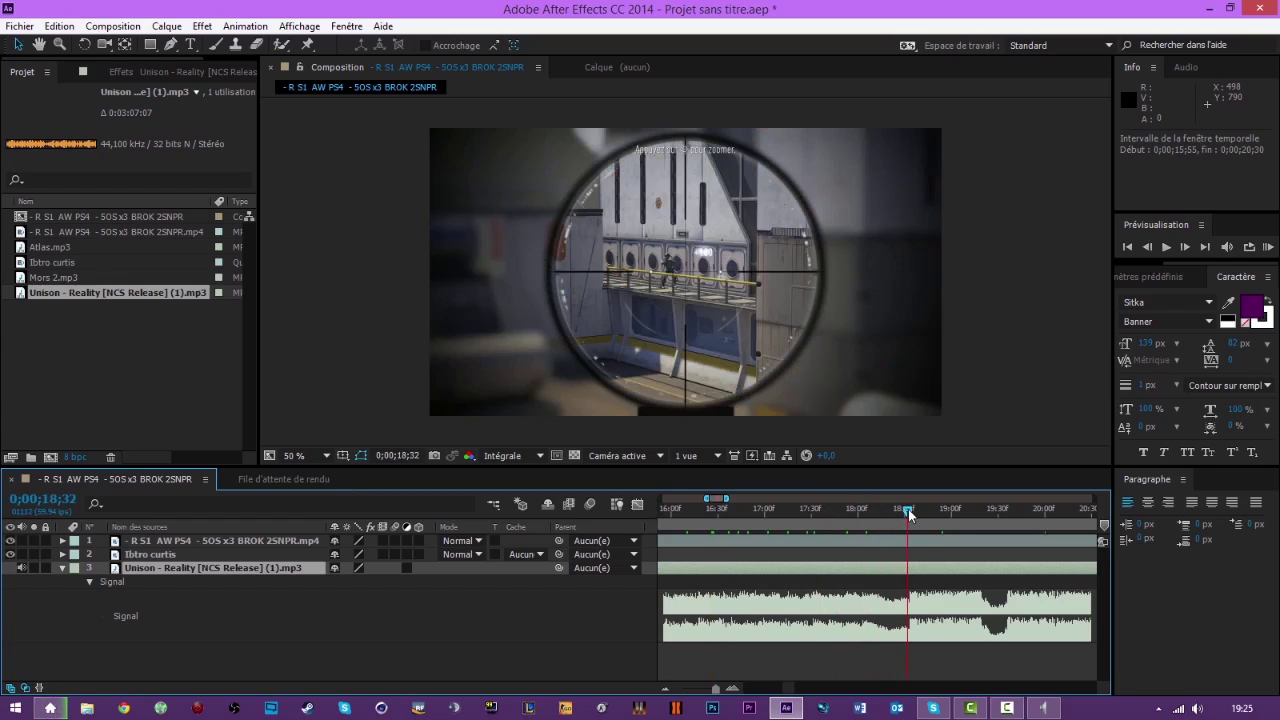
pyautogui.click(445, 656)
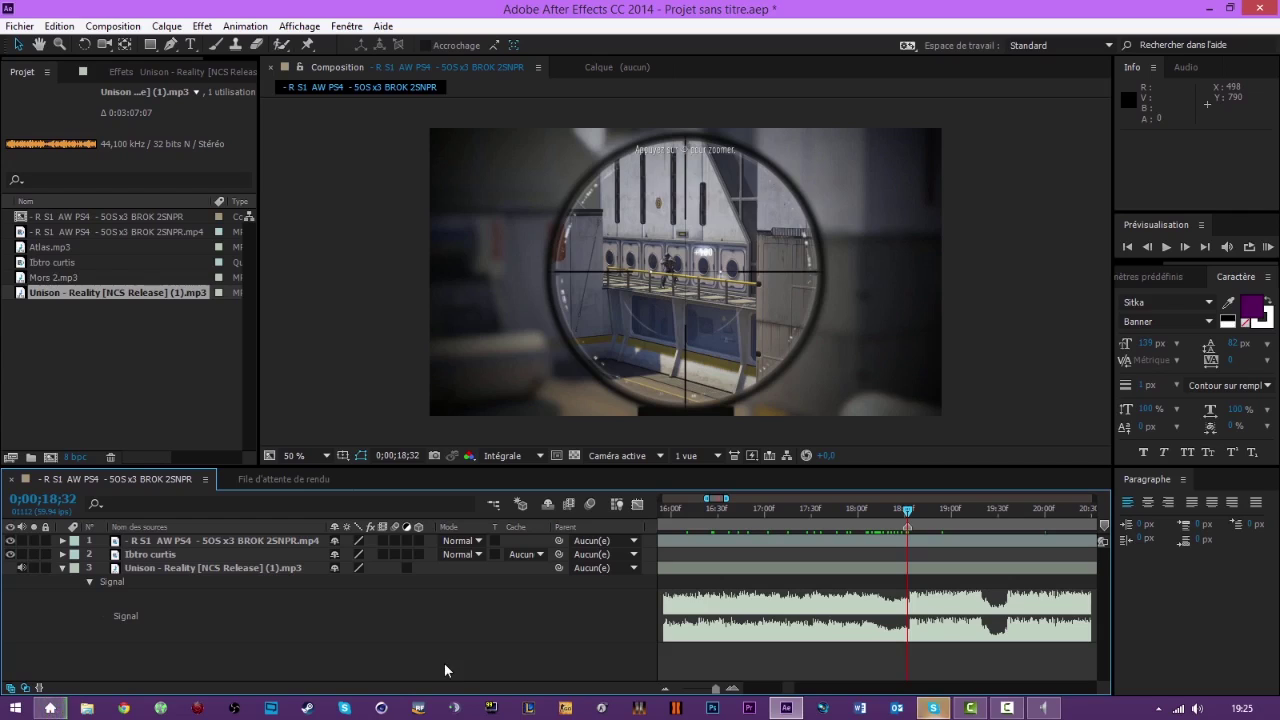
# Preview the audio from 0;00;18;36, and add a composition marker at 0;00;19;14 just before the waveform dips.
pyautogui.click(664, 689)
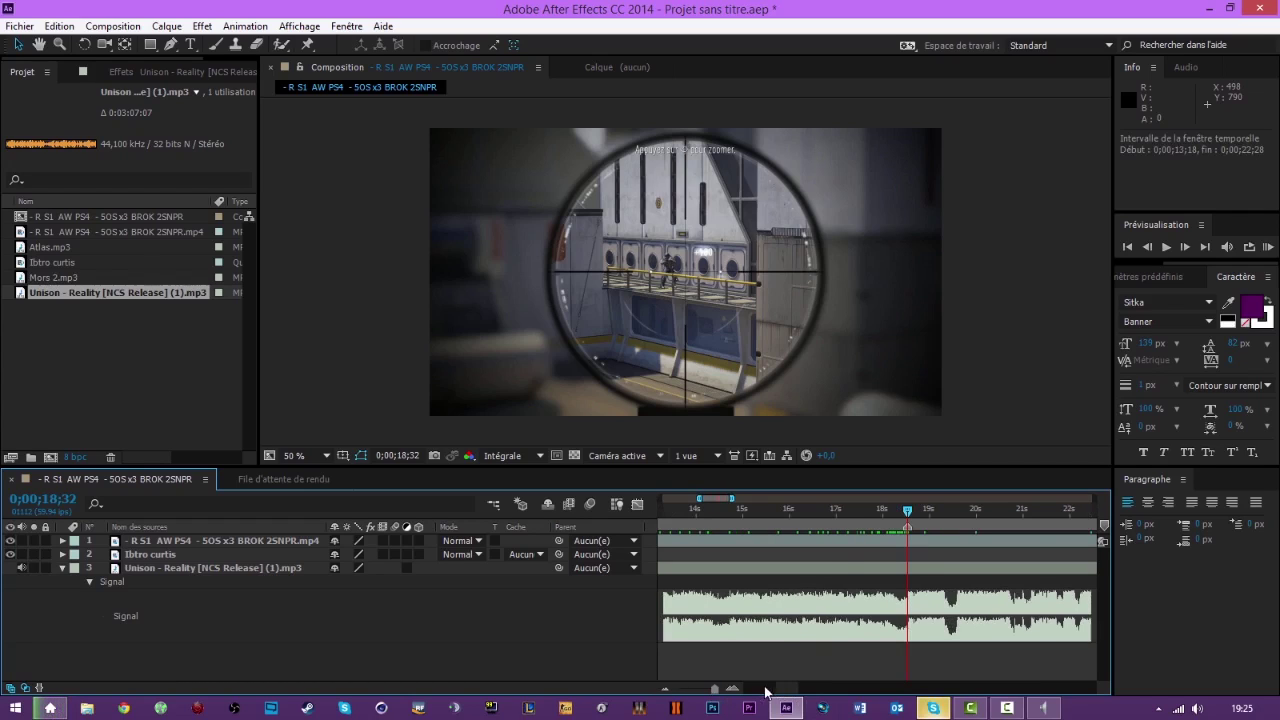
pyautogui.click(735, 689)
pyautogui.click(737, 690)
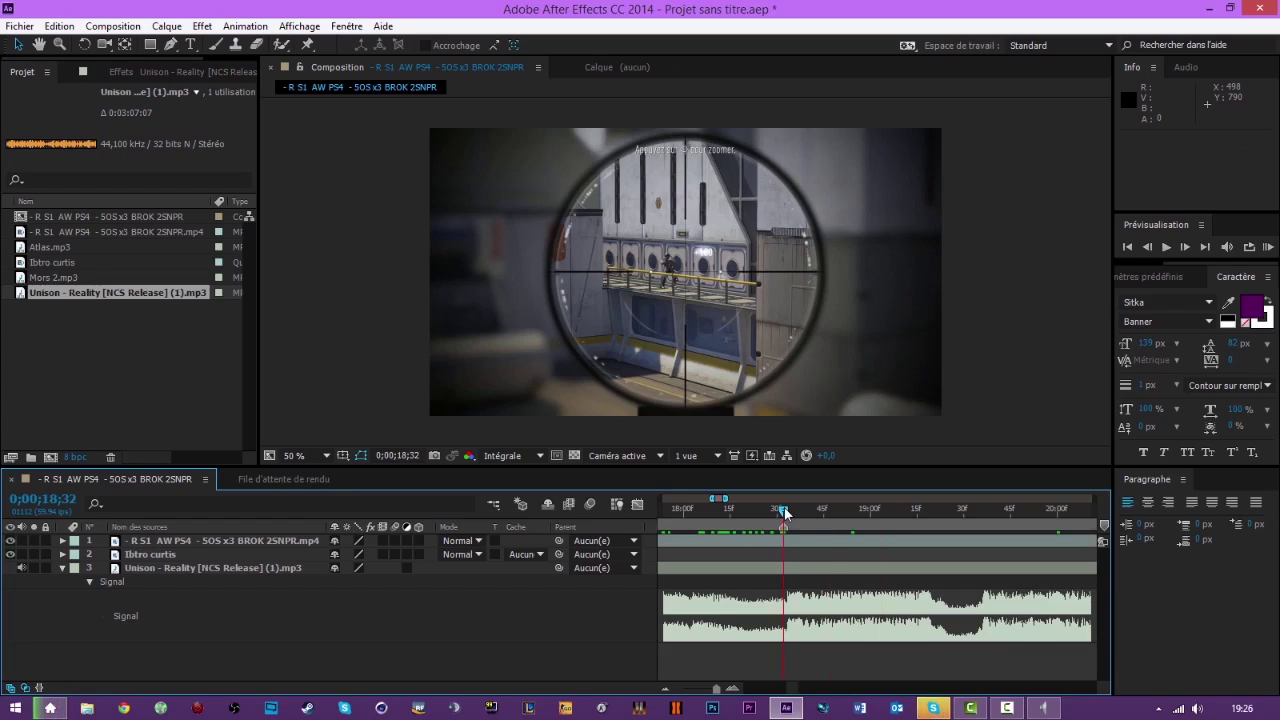
pyautogui.moveTo(785, 512); pyautogui.dragTo(797, 512)
pyautogui.press('KP_Decimal')
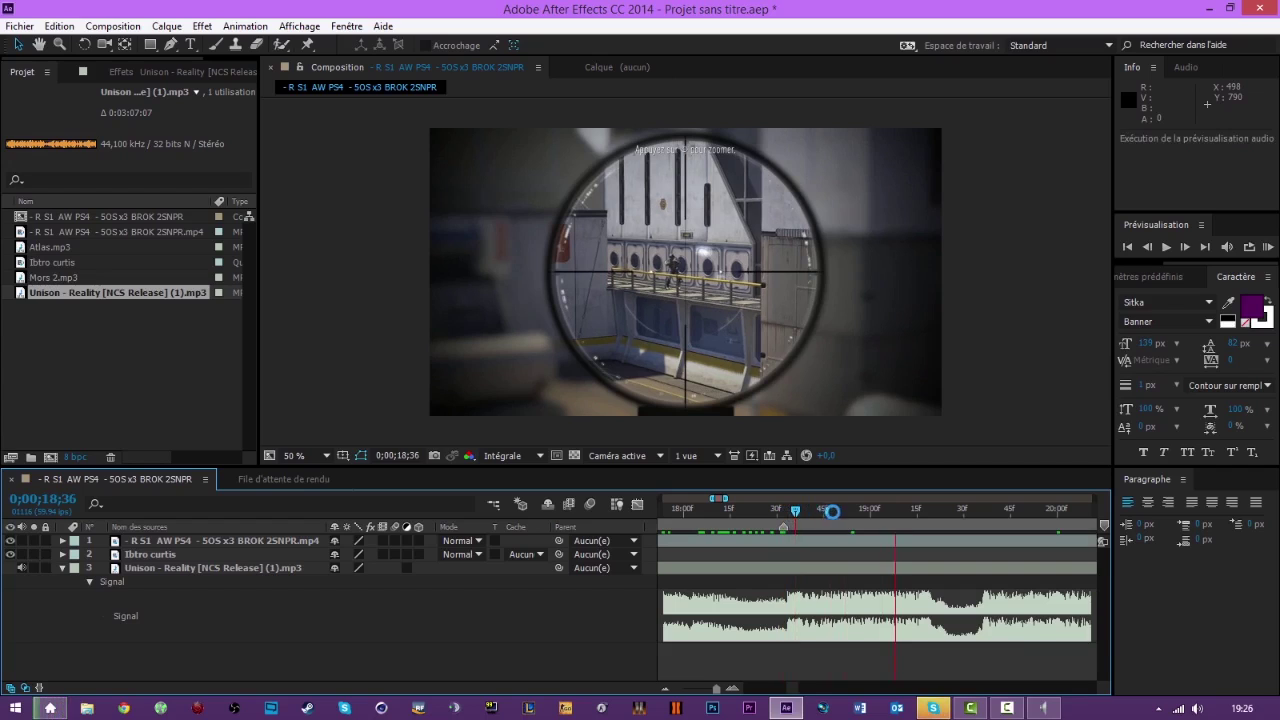
pyautogui.click(914, 512)
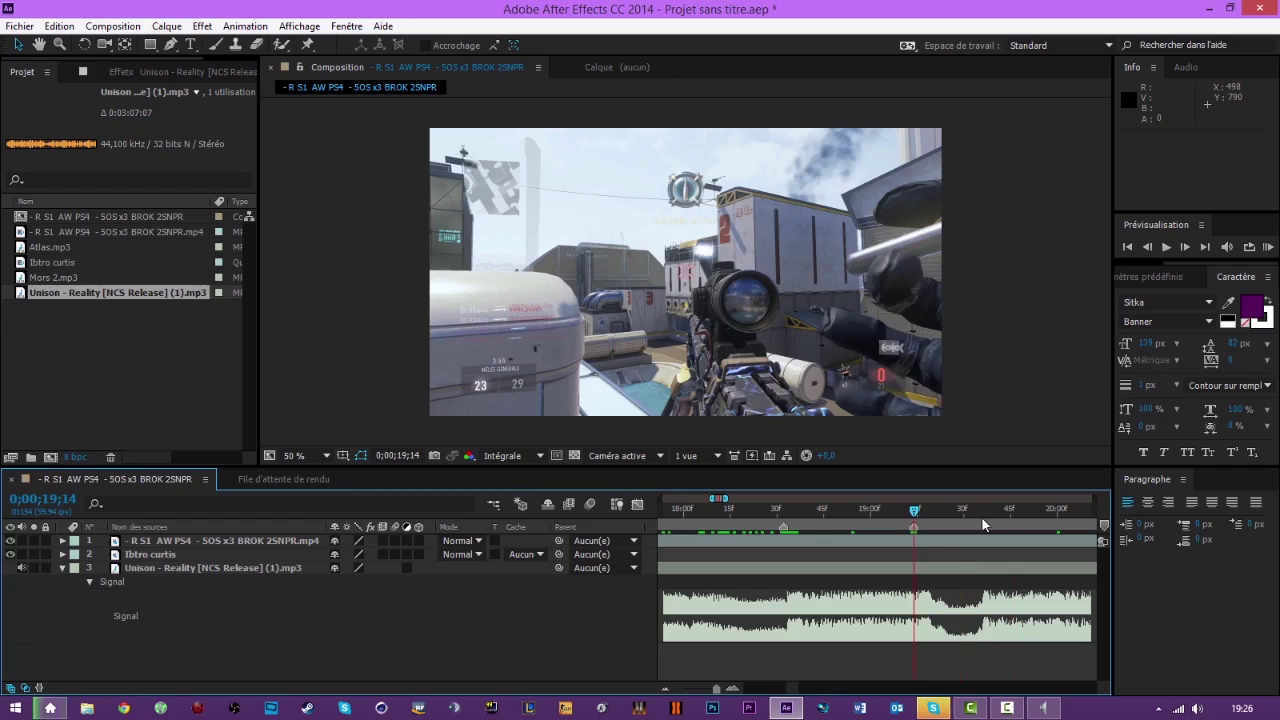
# Add composition markers at 0;00;19;35, at the end of the waveform dip, and at 0;00;19;56.
pyautogui.click(982, 515)
pyautogui.click(979, 515)
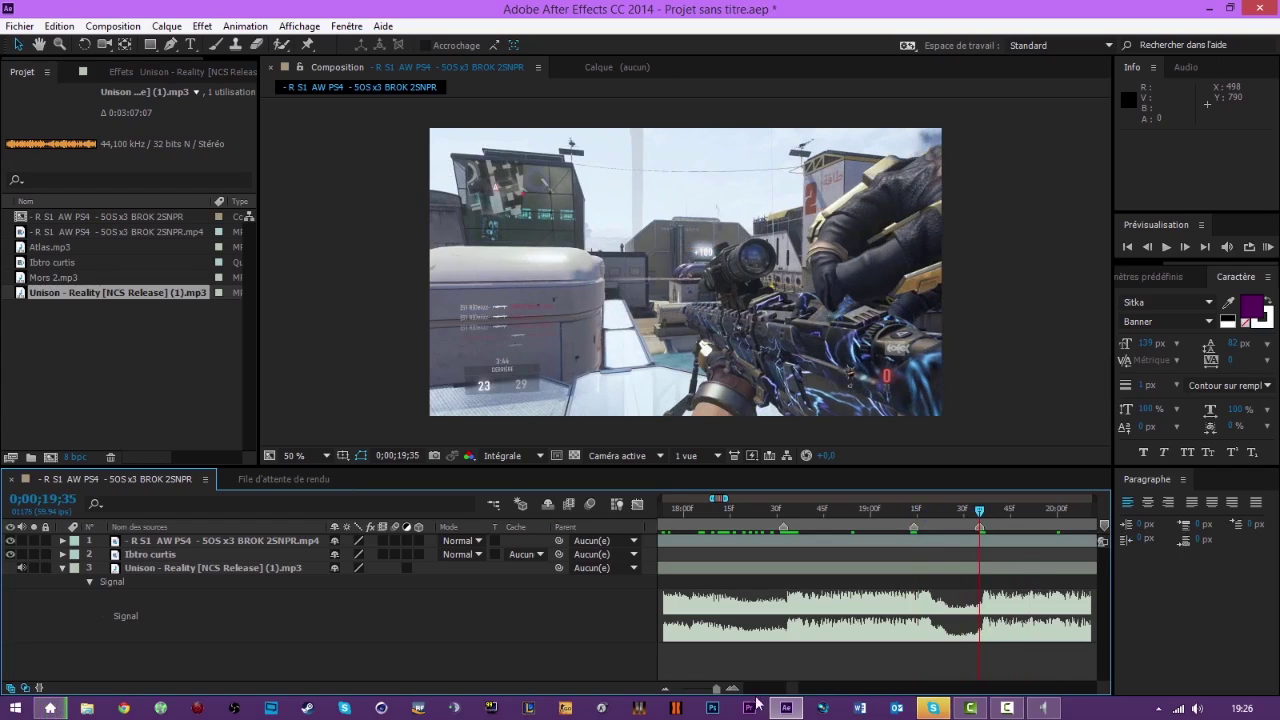
pyautogui.hscroll(3, 796, 695)
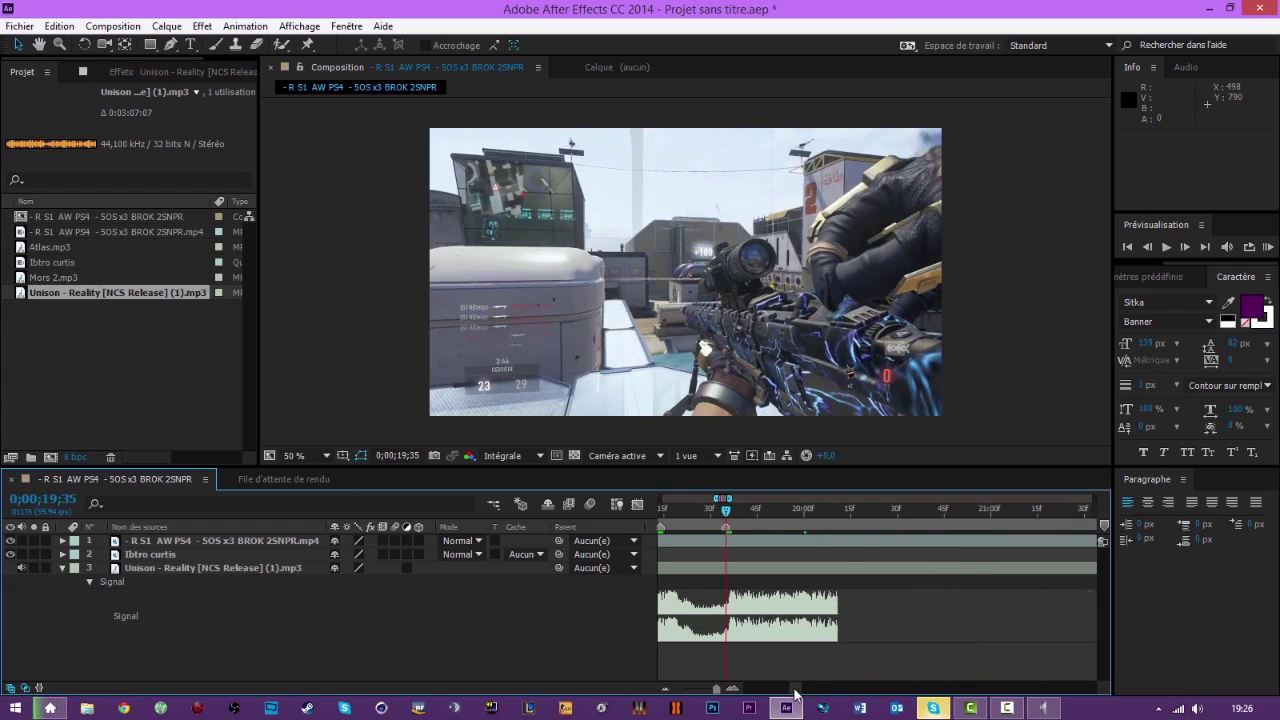
pyautogui.click(794, 512)
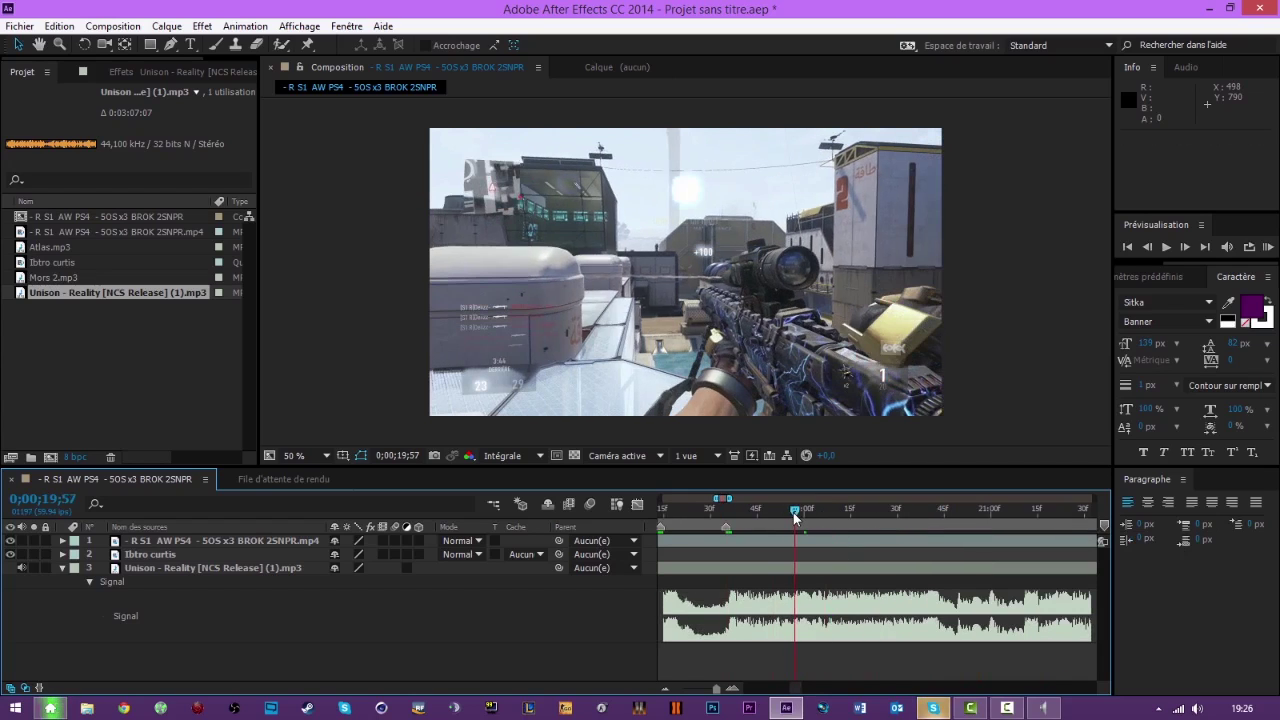
pyautogui.click(732, 688)
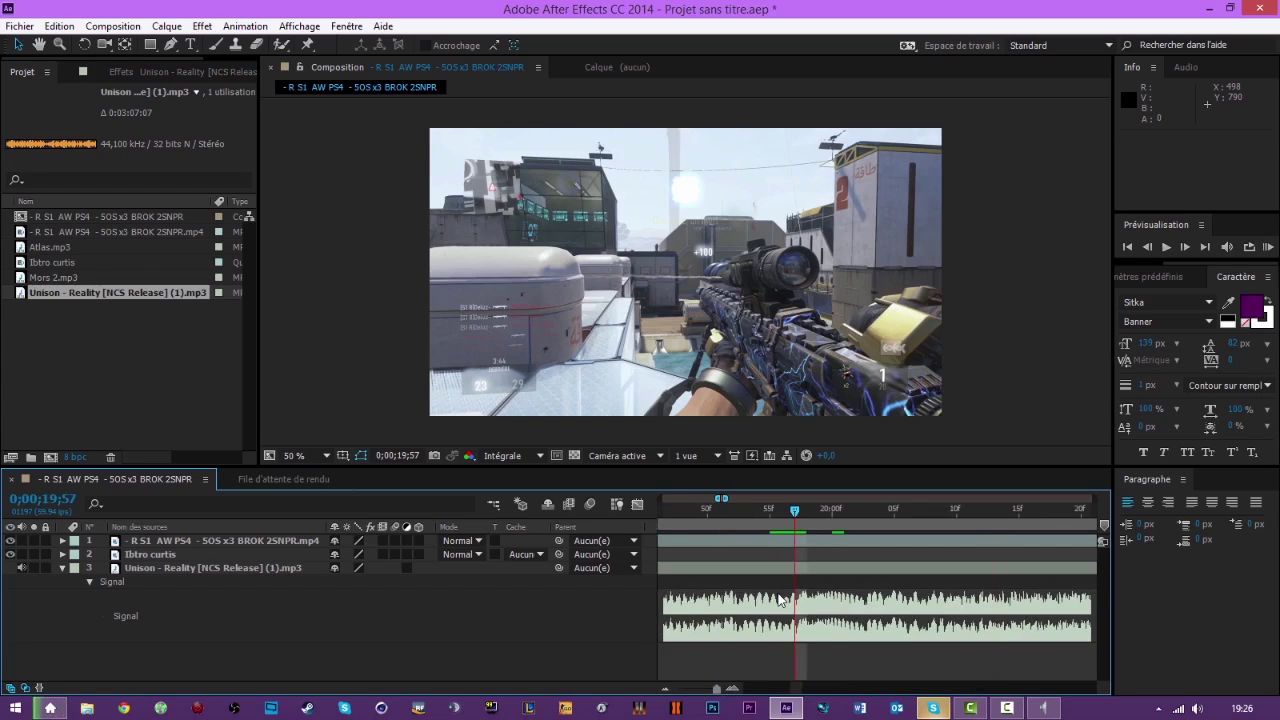
pyautogui.keyDown('ctrl'); pyautogui.click(782, 510); pyautogui.keyUp('ctrl')
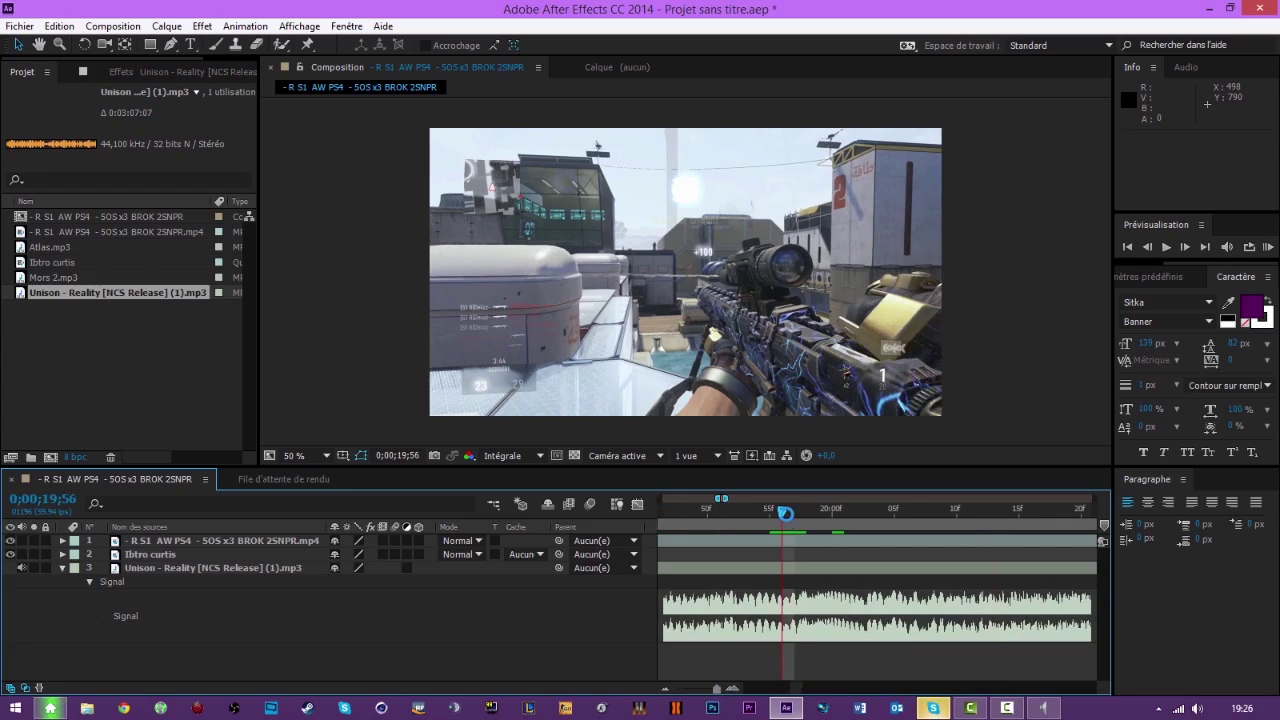
# Examine the music waveform around the placed markers, and preview the audio from 0;00;19;56.
pyautogui.click(665, 688)
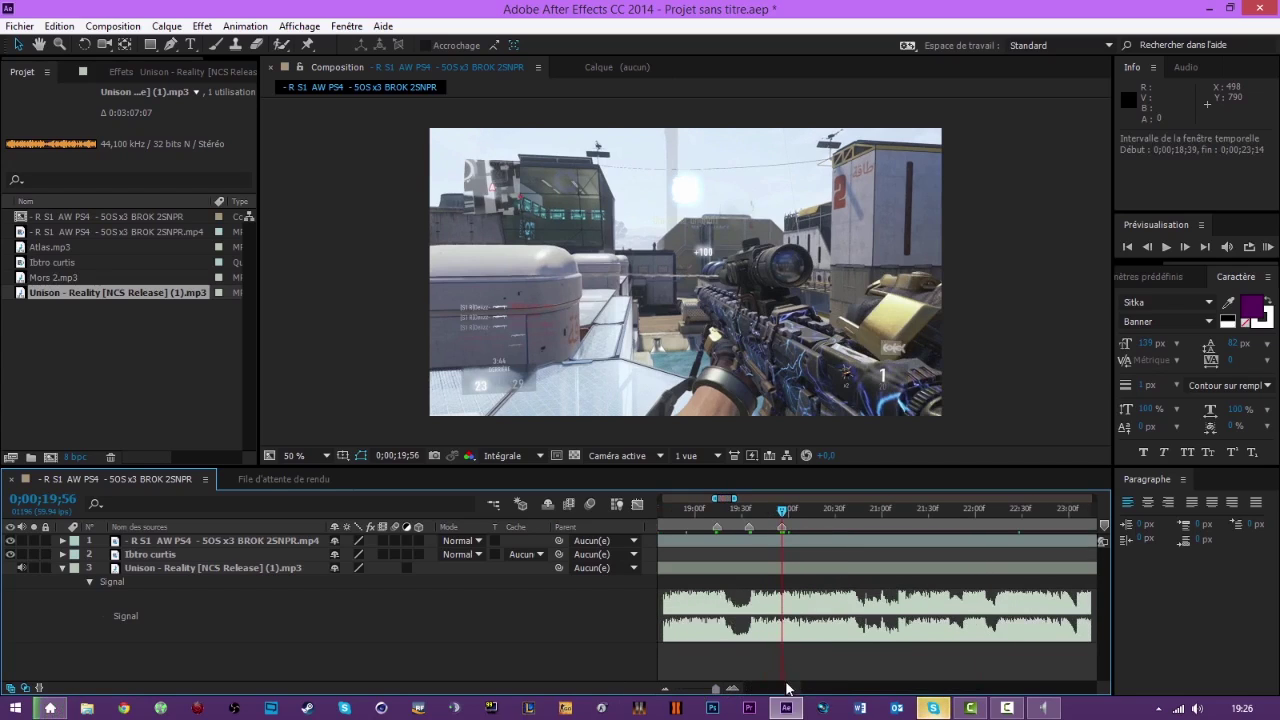
pyautogui.hscroll(-5, 793, 688)
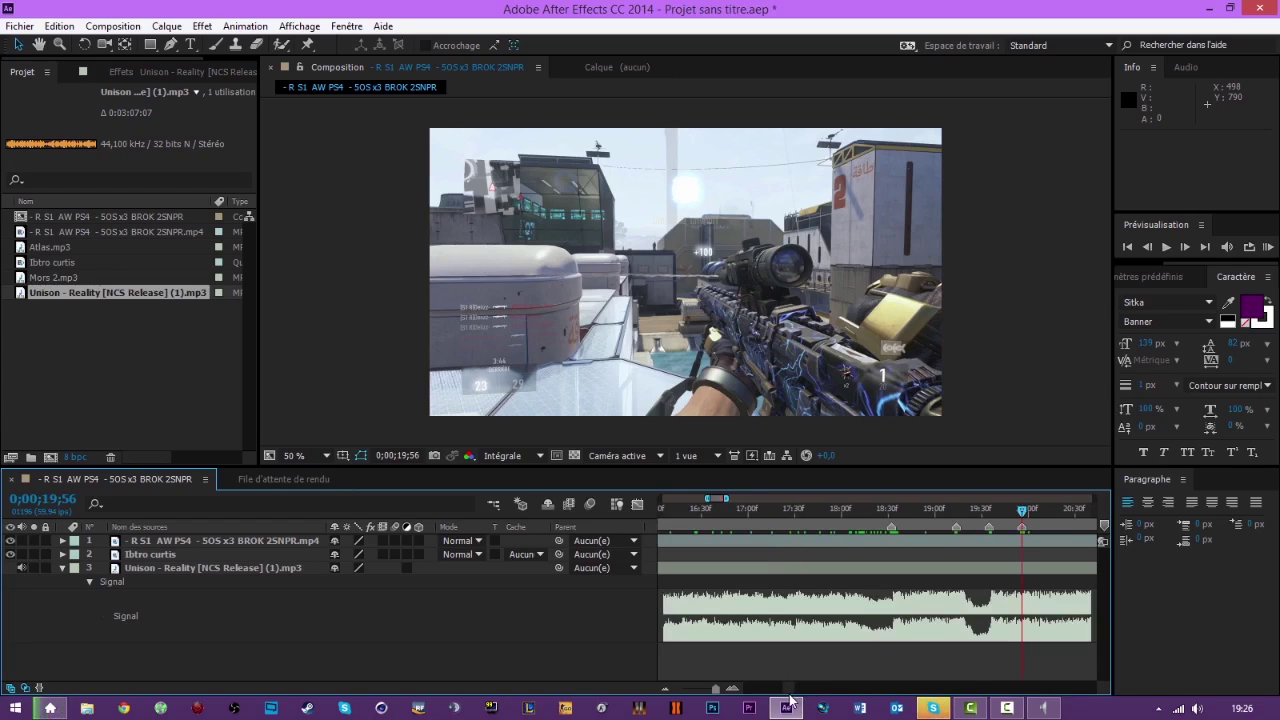
pyautogui.hscroll(5, 790, 690)
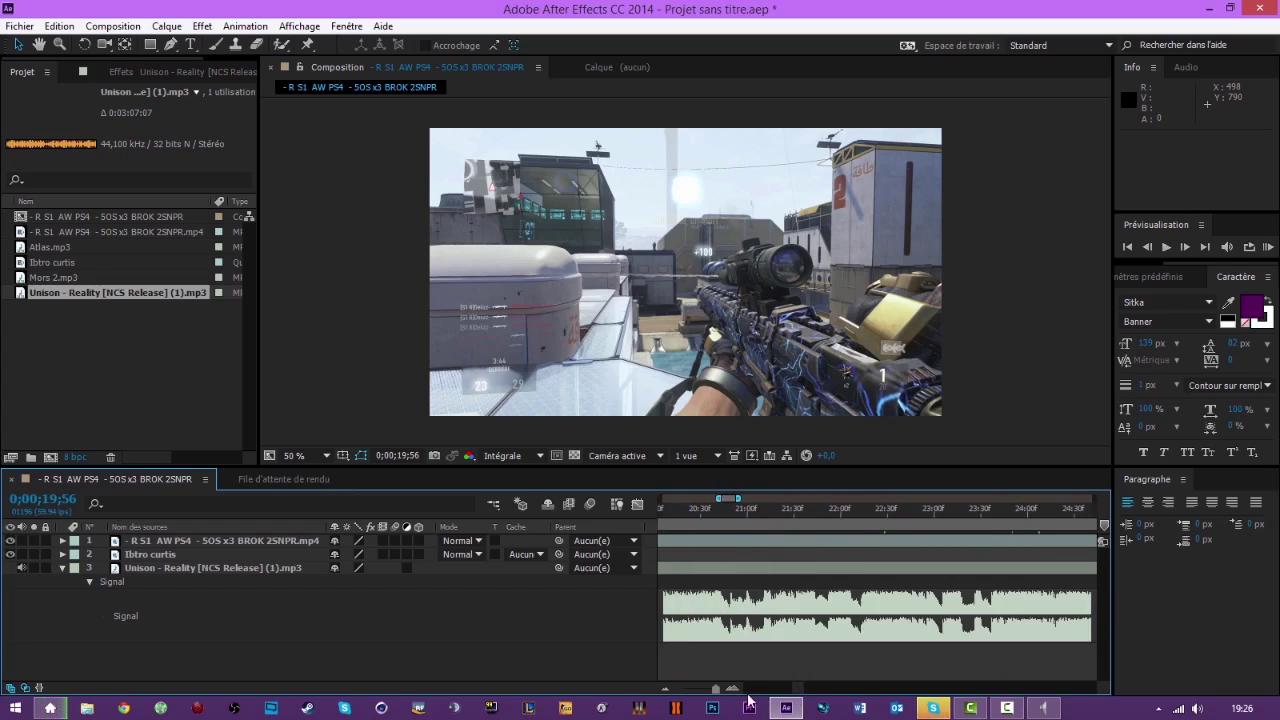
pyautogui.moveTo(712, 690); pyautogui.dragTo(720, 692)
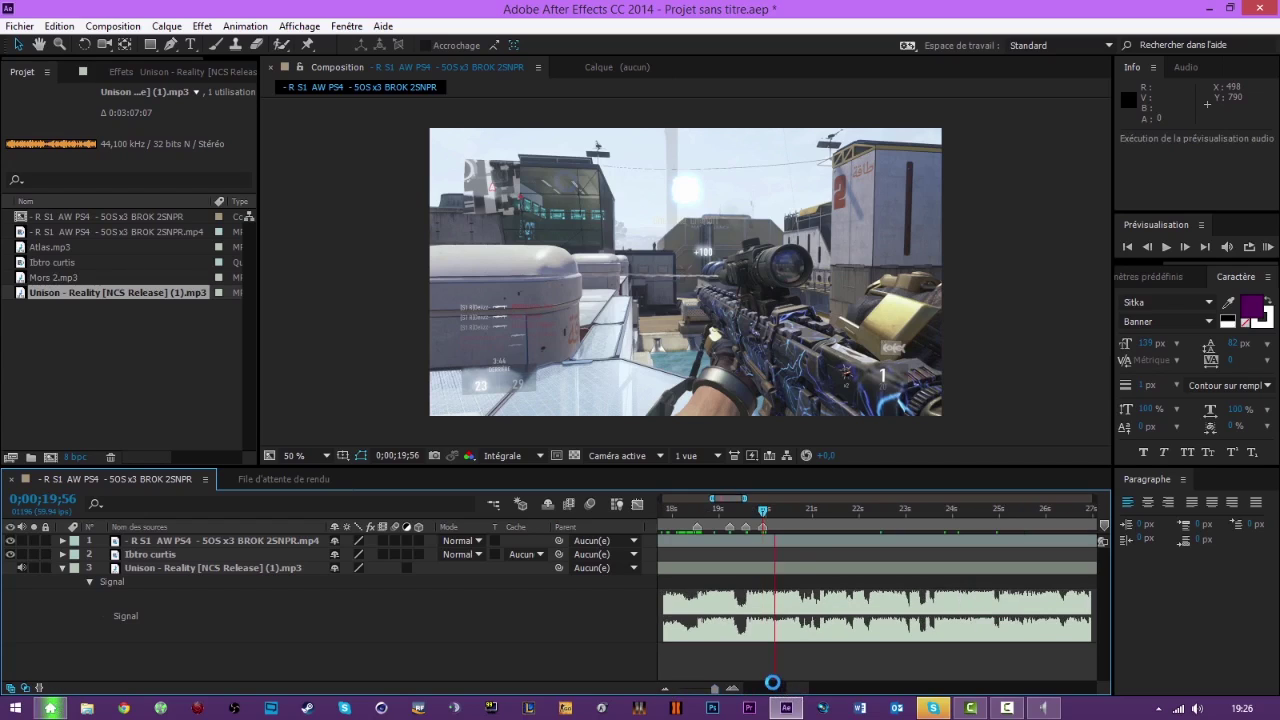
pyautogui.click(740, 690)
pyautogui.click(740, 690)
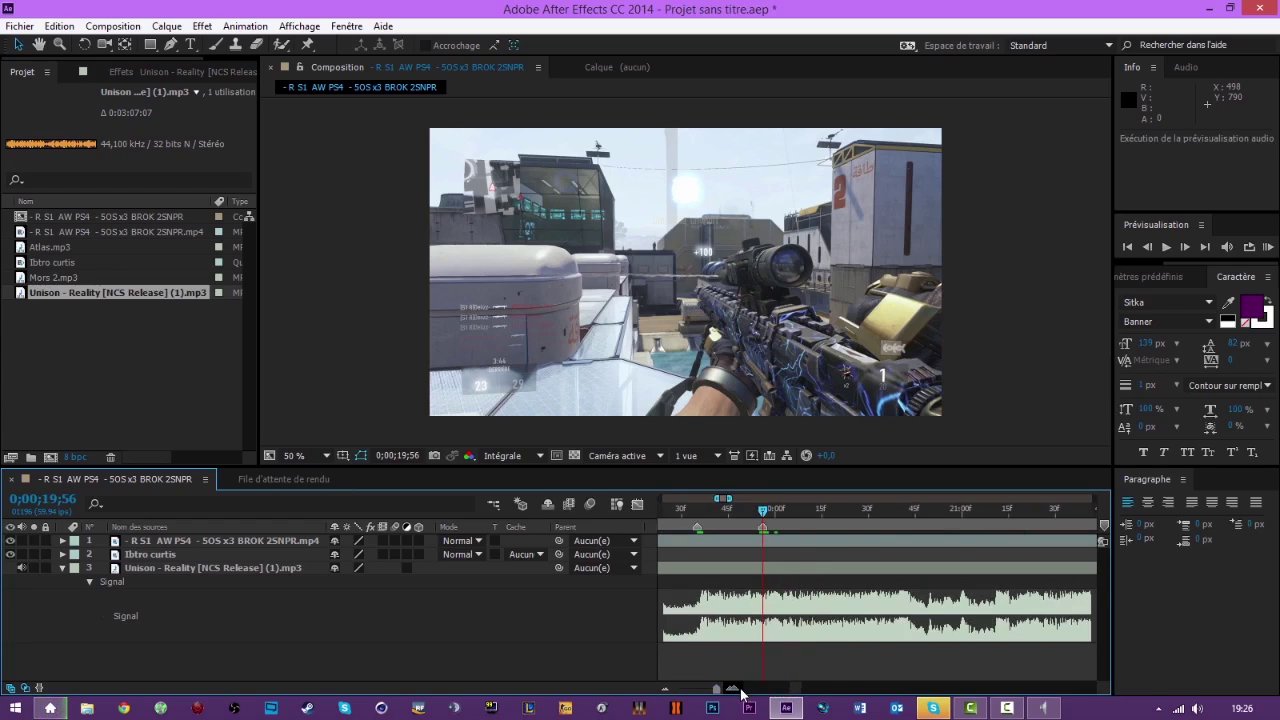
# Find the next beat by previewing the audio from 0;00;20;21 and 0;00;20;28, and add a composition marker at 0;00;20;27.
pyautogui.click(840, 512)
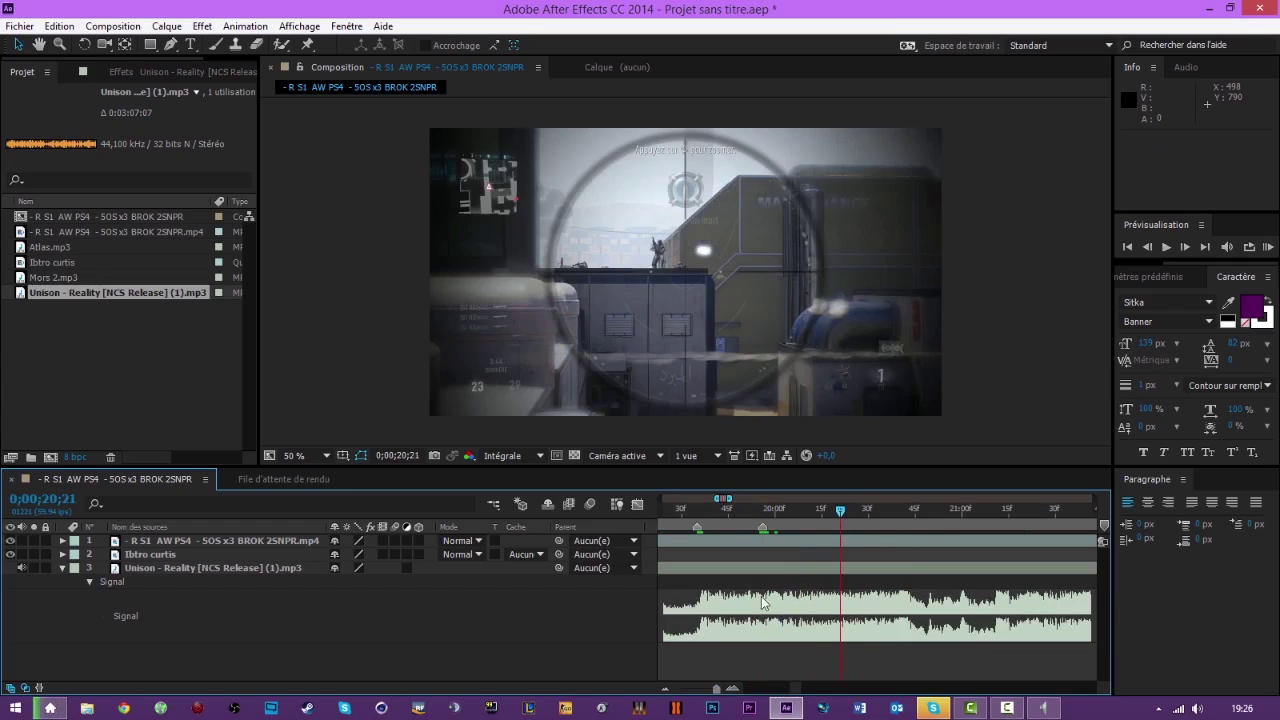
pyautogui.click(733, 698)
pyautogui.click(732, 689)
pyautogui.click(732, 689)
pyautogui.press('KP_Decimal')
pyautogui.moveTo(942, 516); pyautogui.dragTo(926, 516)
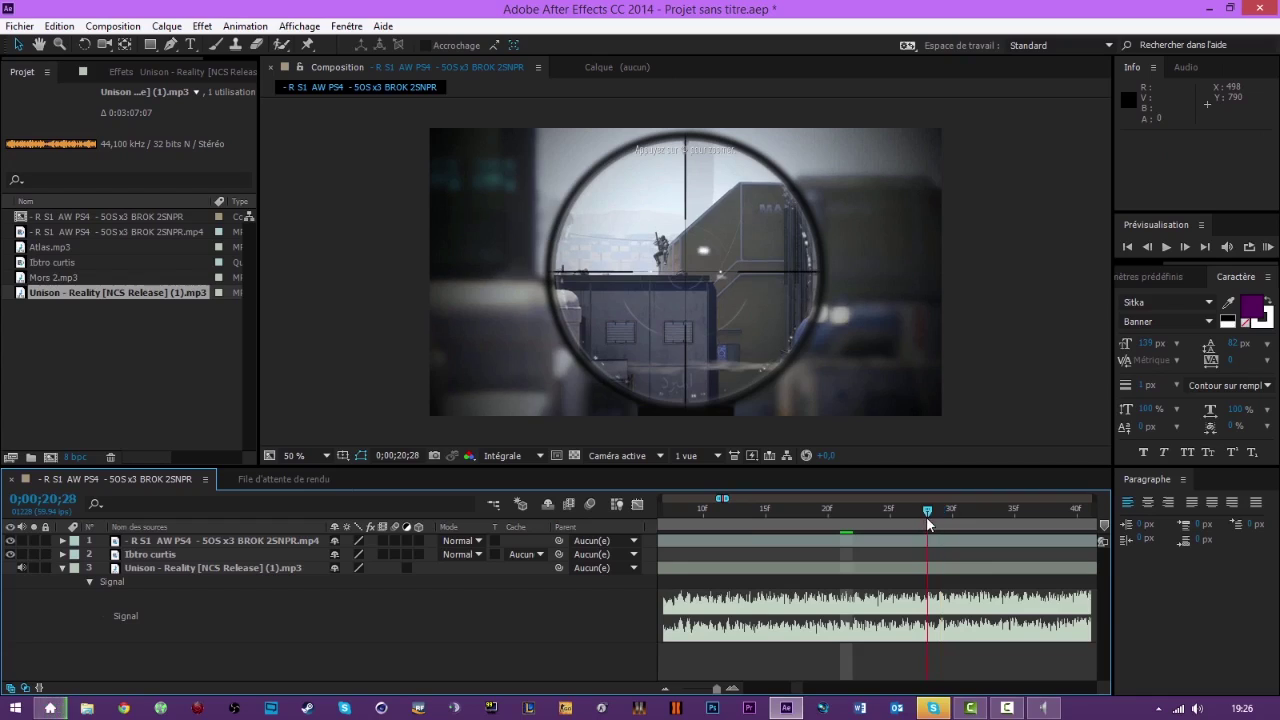
pyautogui.press('KP_Decimal')
pyautogui.click(921, 524)
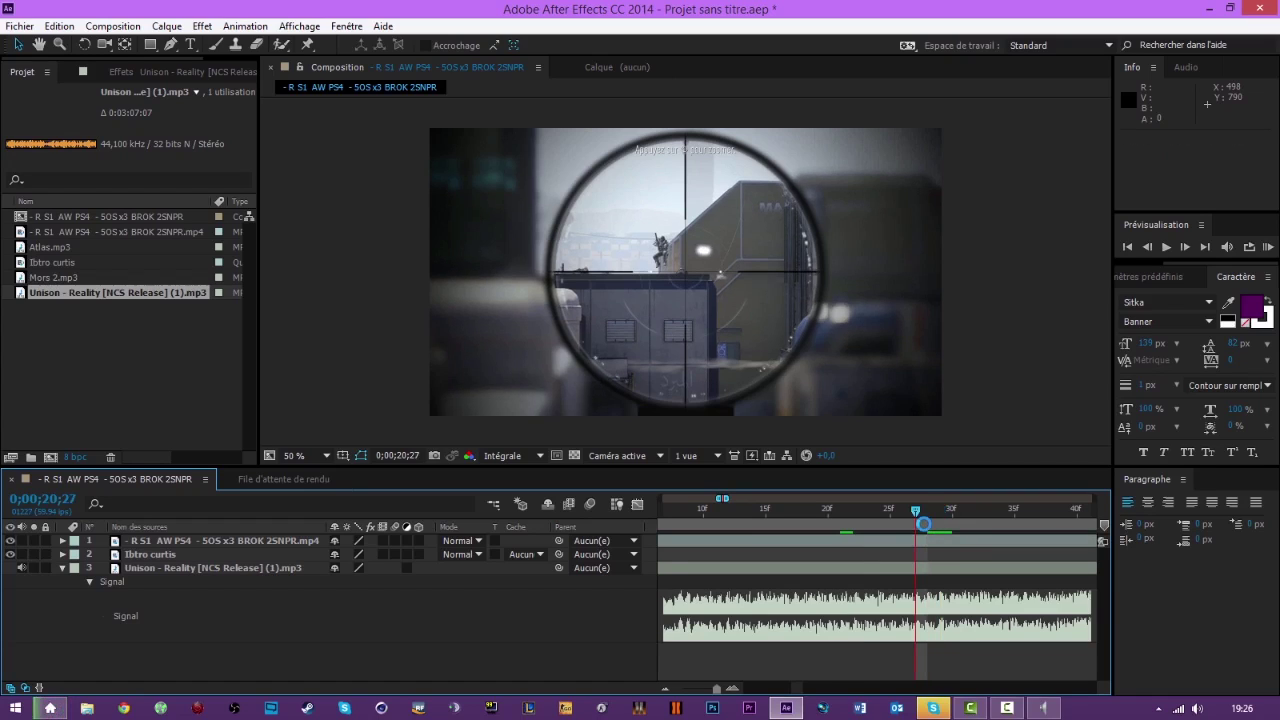
# Preview the audio from 0;00;20;27, and add a composition marker at 0;00;20;39 just before the waveform drops.
pyautogui.click(666, 689)
pyautogui.click(666, 689)
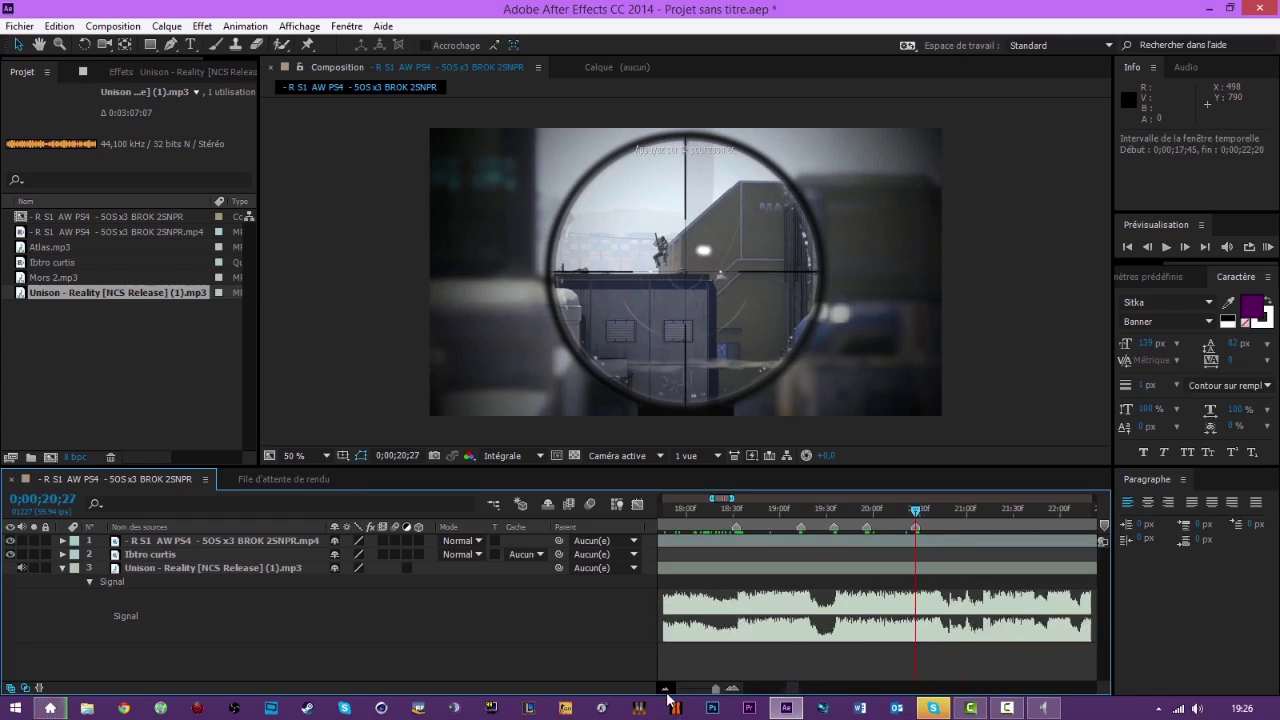
pyautogui.press('KP_Decimal')
pyautogui.click(925, 517)
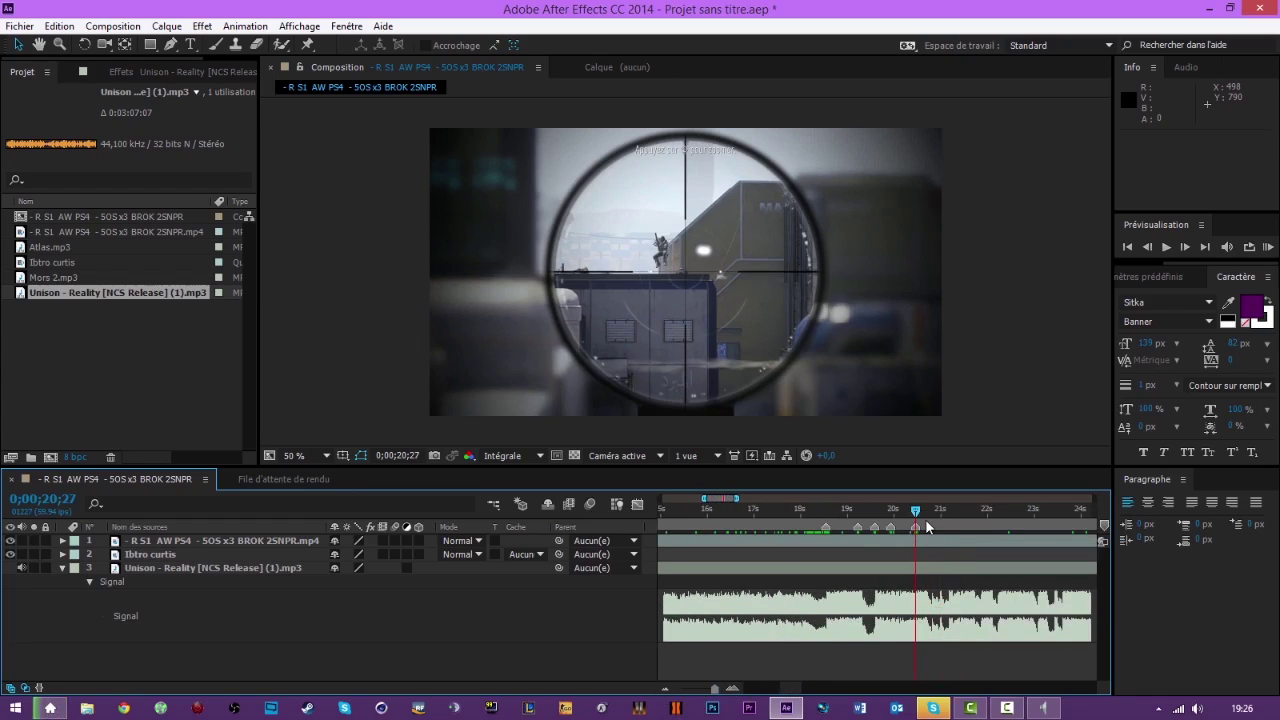
pyautogui.press('=')
pyautogui.press('=')
pyautogui.press('=')
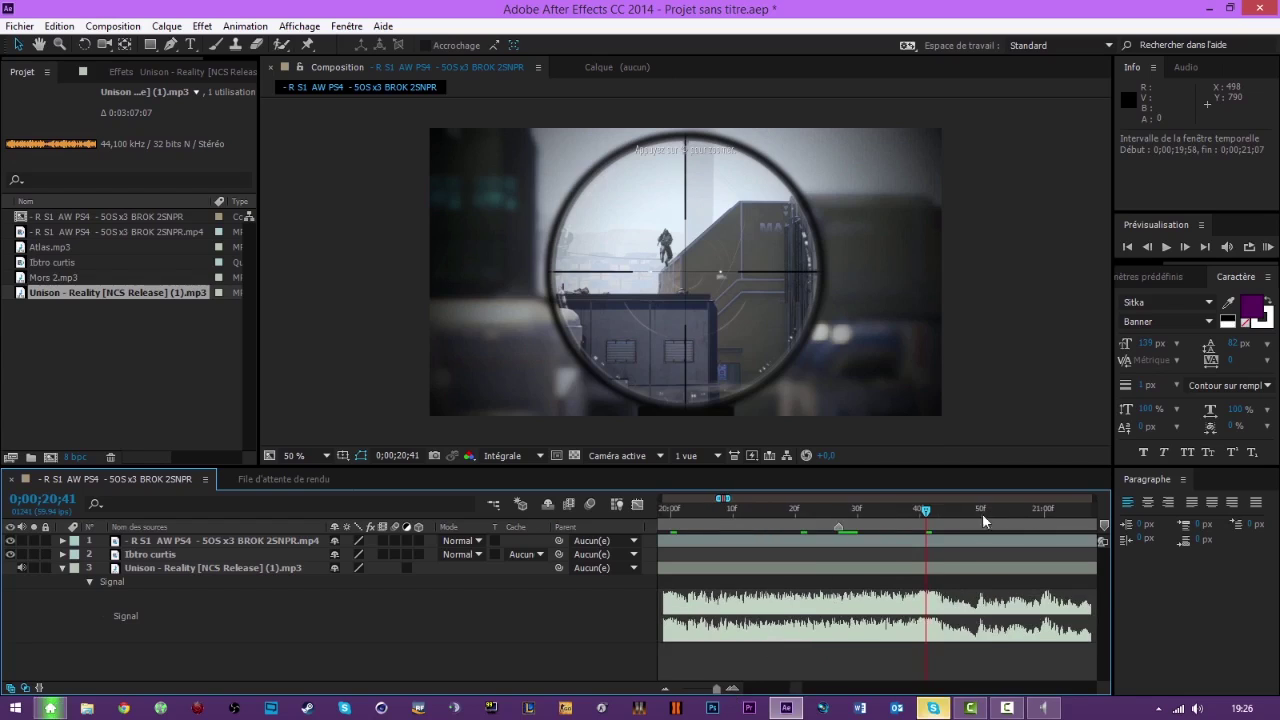
pyautogui.click(914, 518)
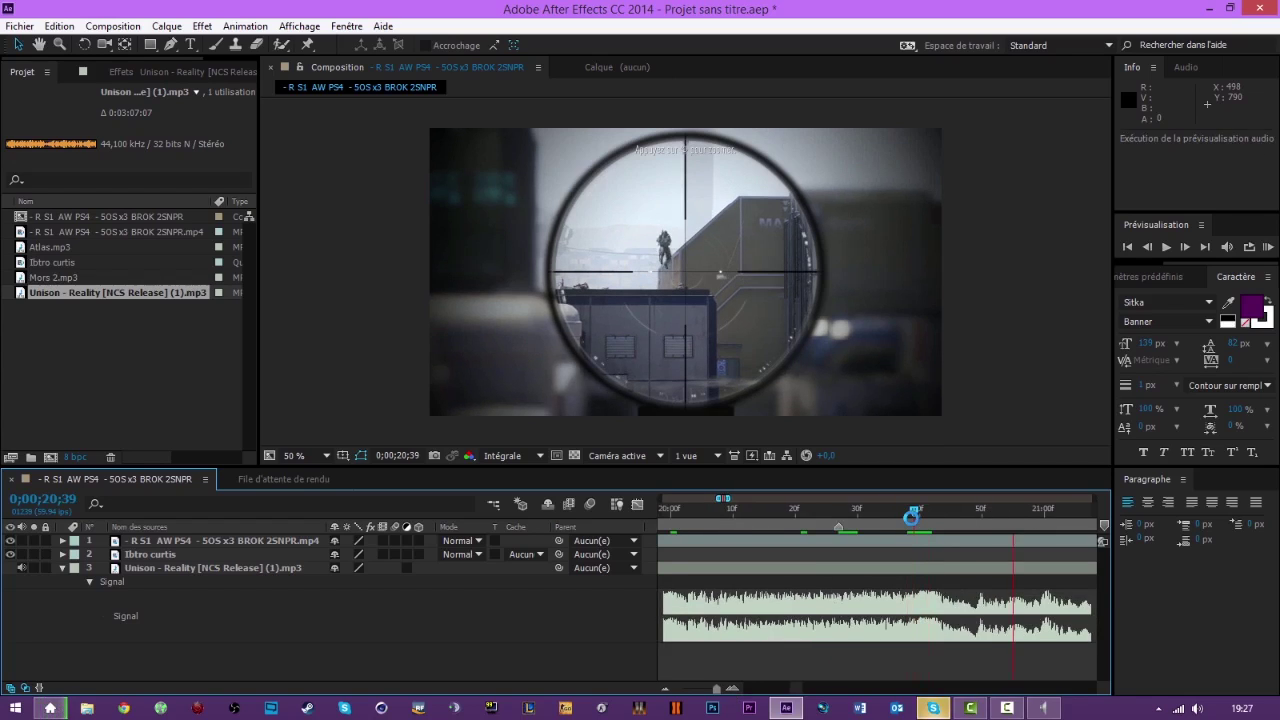
# Find the beat after the 0;00;20;39 marker by previewing the audio from 0;00;21;21 and 0;00;21;20, and add a composition marker at 0;00;21;20.
pyautogui.click(665, 688)
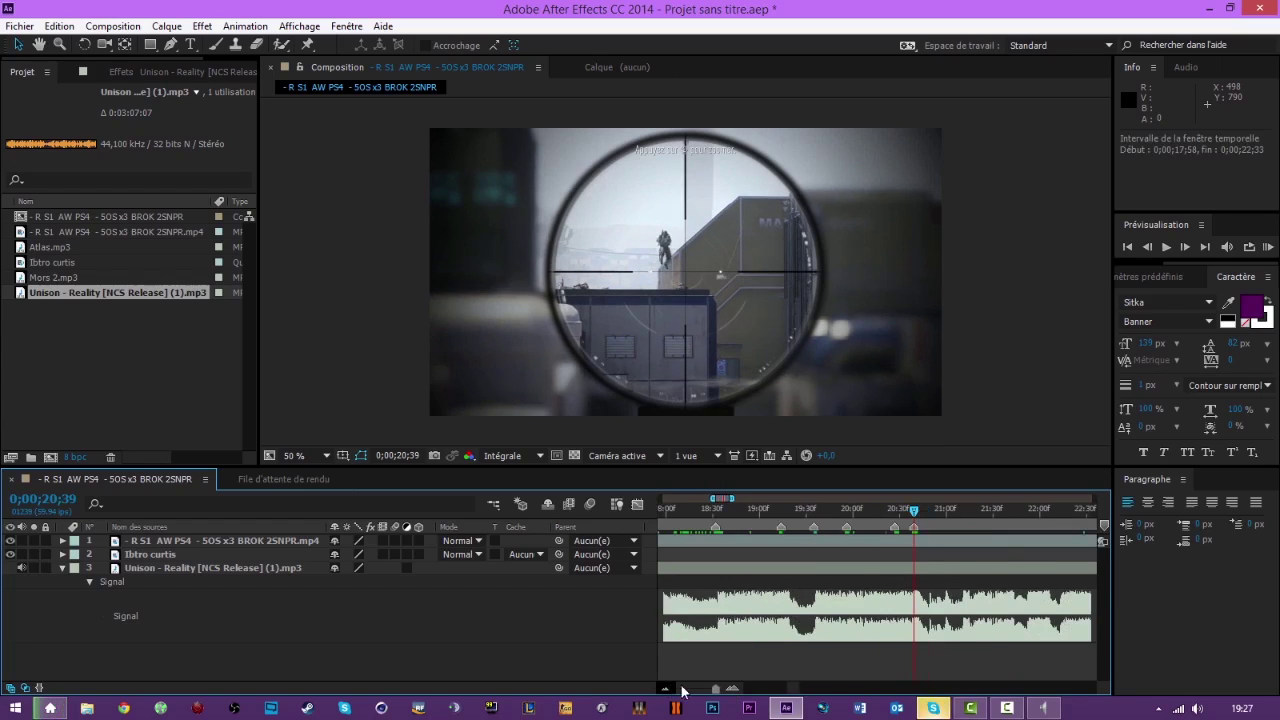
pyautogui.press('-')
pyautogui.press('-')
pyautogui.press('-')
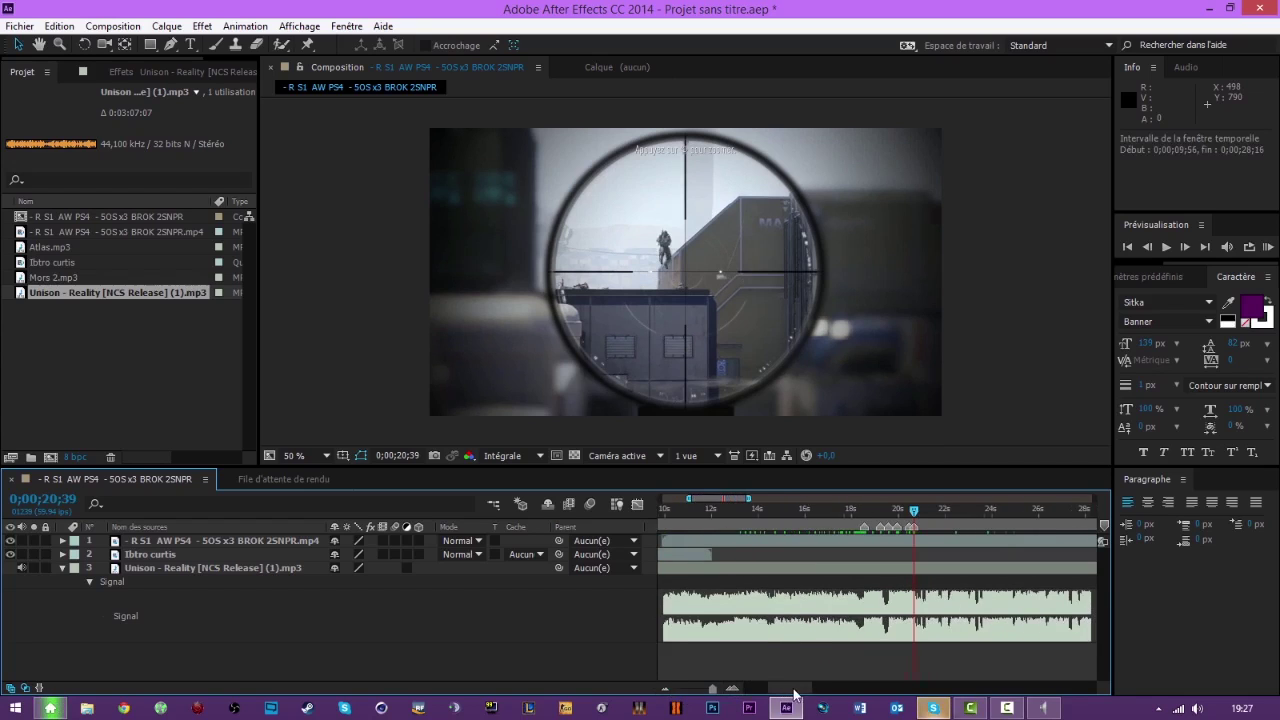
pyautogui.click(809, 512)
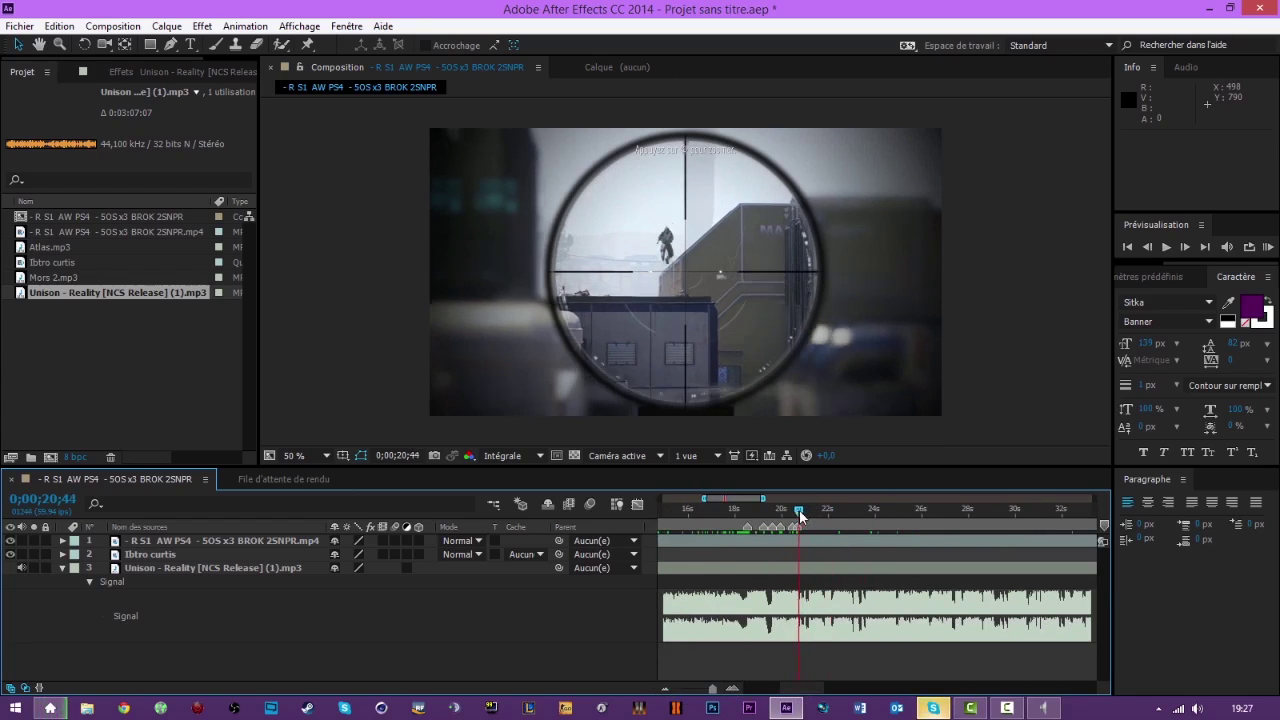
pyautogui.moveTo(809, 514); pyautogui.dragTo(806, 514)
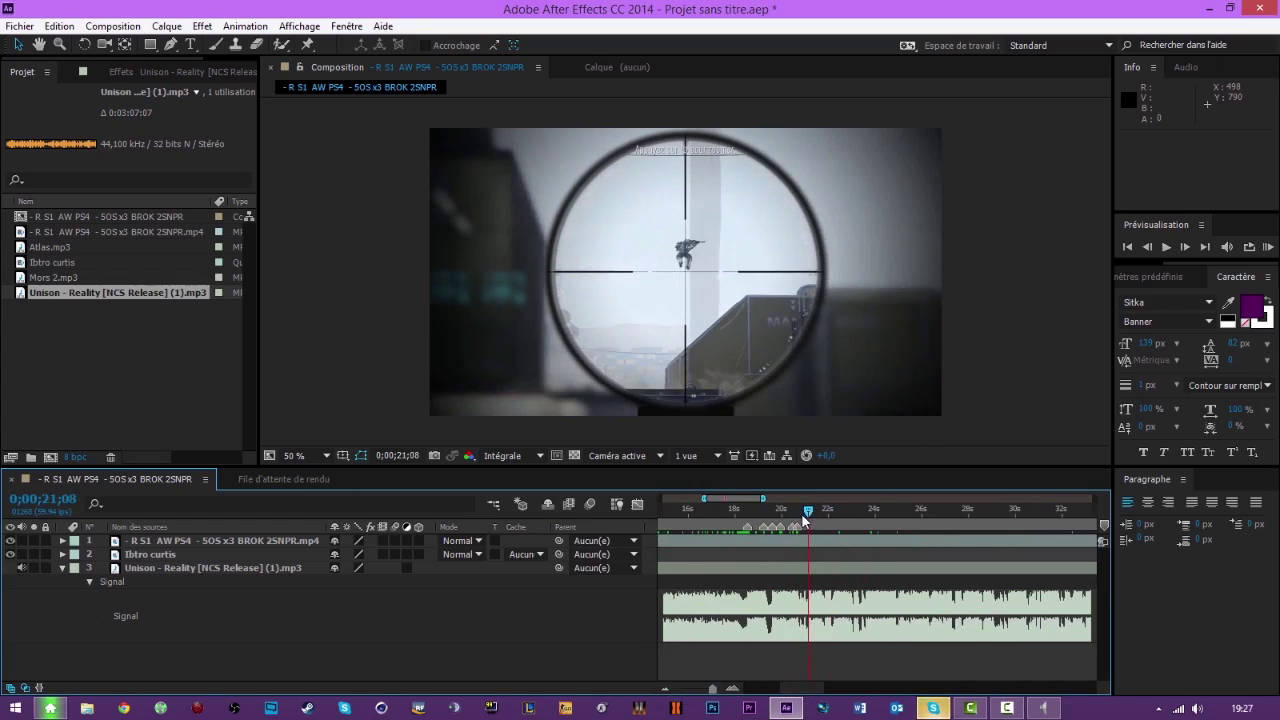
pyautogui.click(732, 689)
pyautogui.click(732, 689)
pyautogui.click(732, 689)
pyautogui.moveTo(822, 511); pyautogui.dragTo(864, 513)
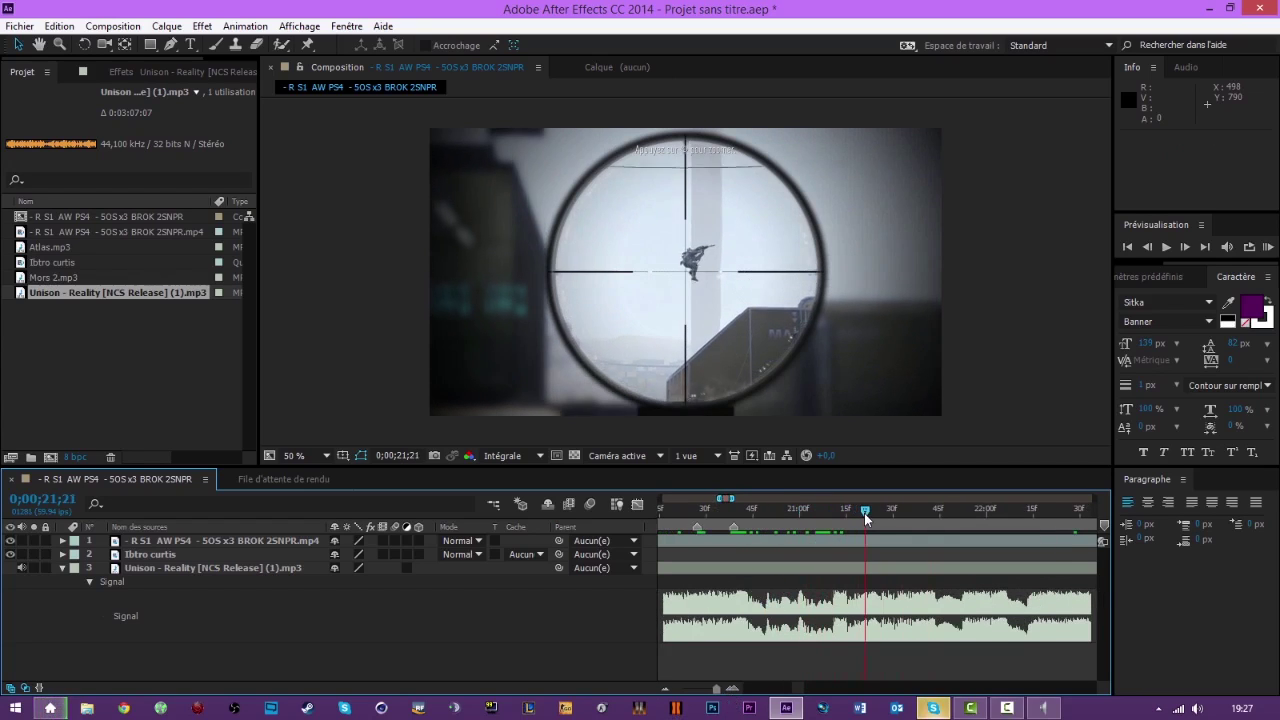
pyautogui.press('KP_Decimal')
pyautogui.click(861, 516)
pyautogui.press('KP_Decimal')
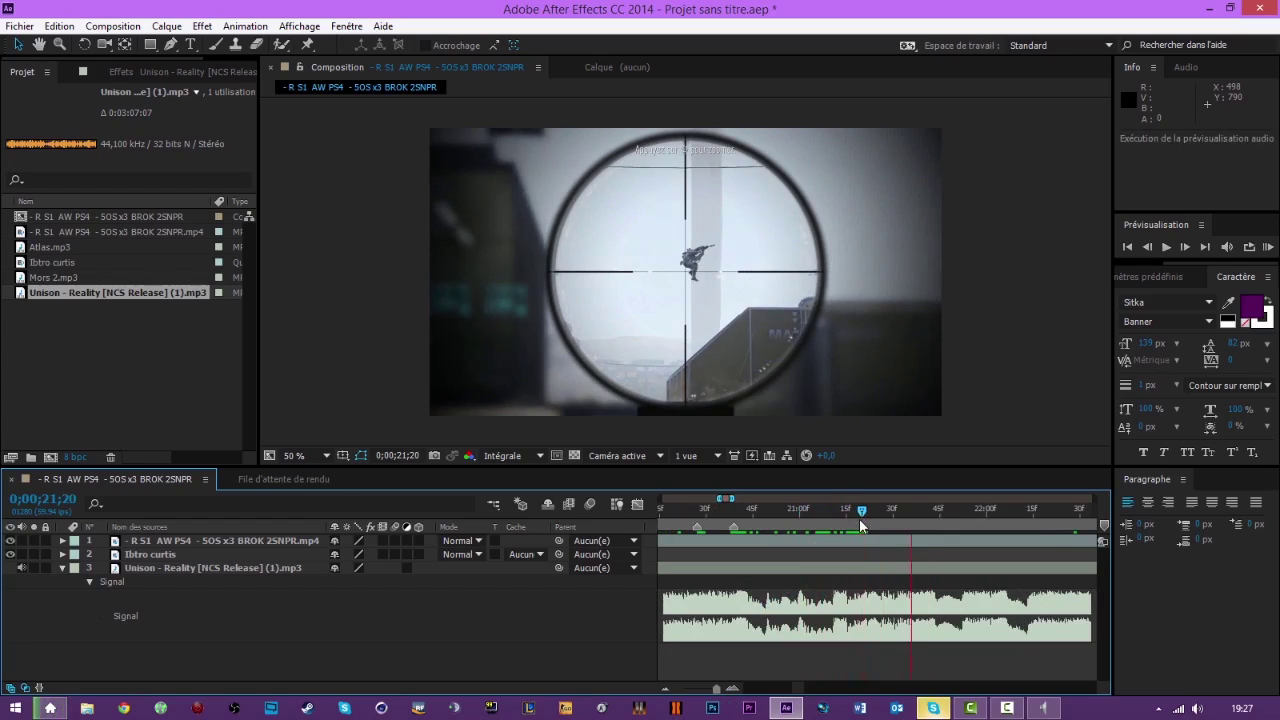
# Add a composition marker at 0;00;21;41, where the waveform begins to dip, and preview the audio from there.
pyautogui.click(842, 515)
pyautogui.moveTo(842, 515); pyautogui.dragTo(833, 515)
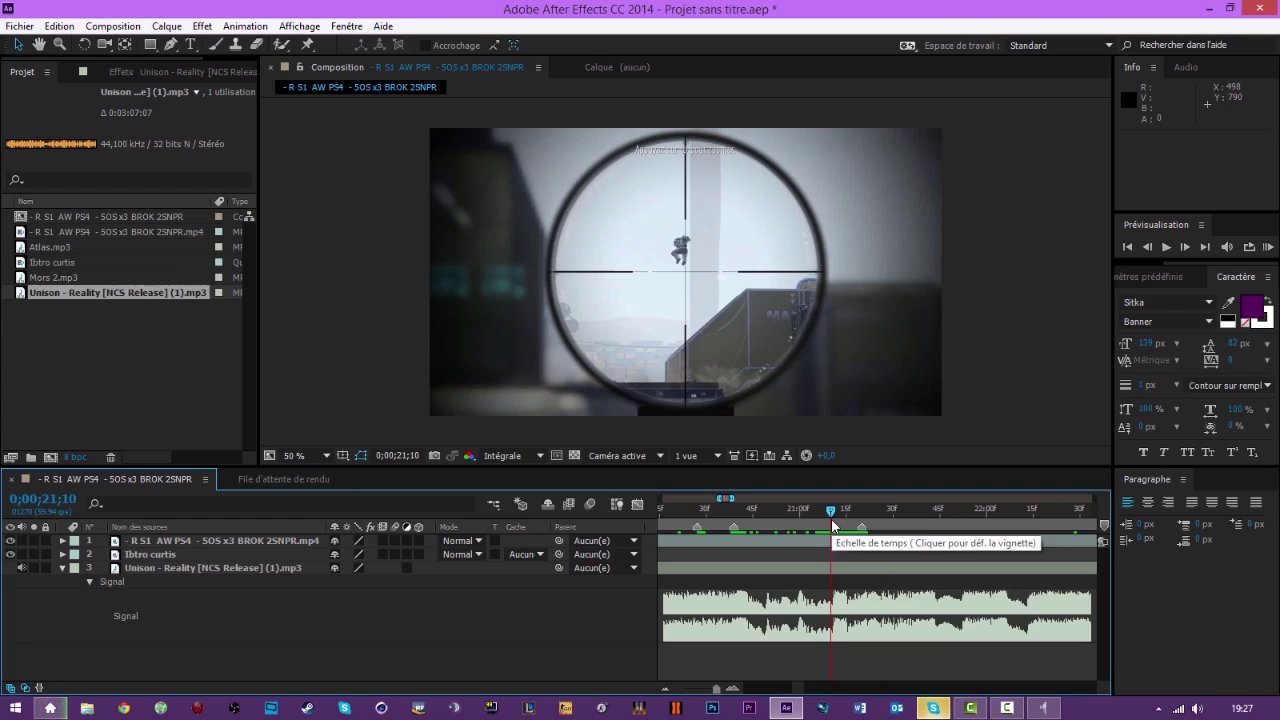
pyautogui.click(929, 512)
pyautogui.press('KP_Decimal')
pyautogui.press('KP_Decimal')
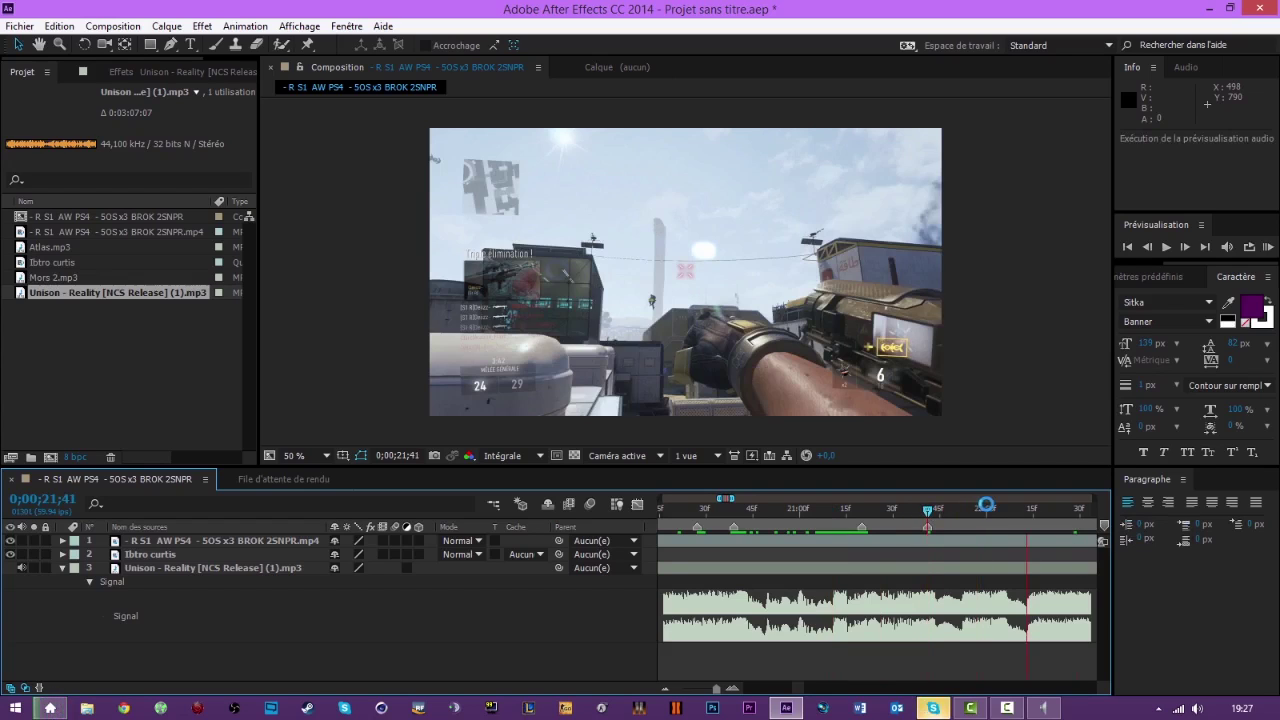
# Find the next beat by ear, add a composition marker at 0;00;22;00, and preview the music from that point.
pyautogui.click(962, 510)
pyautogui.click(987, 511)
pyautogui.press('KP_Decimal')
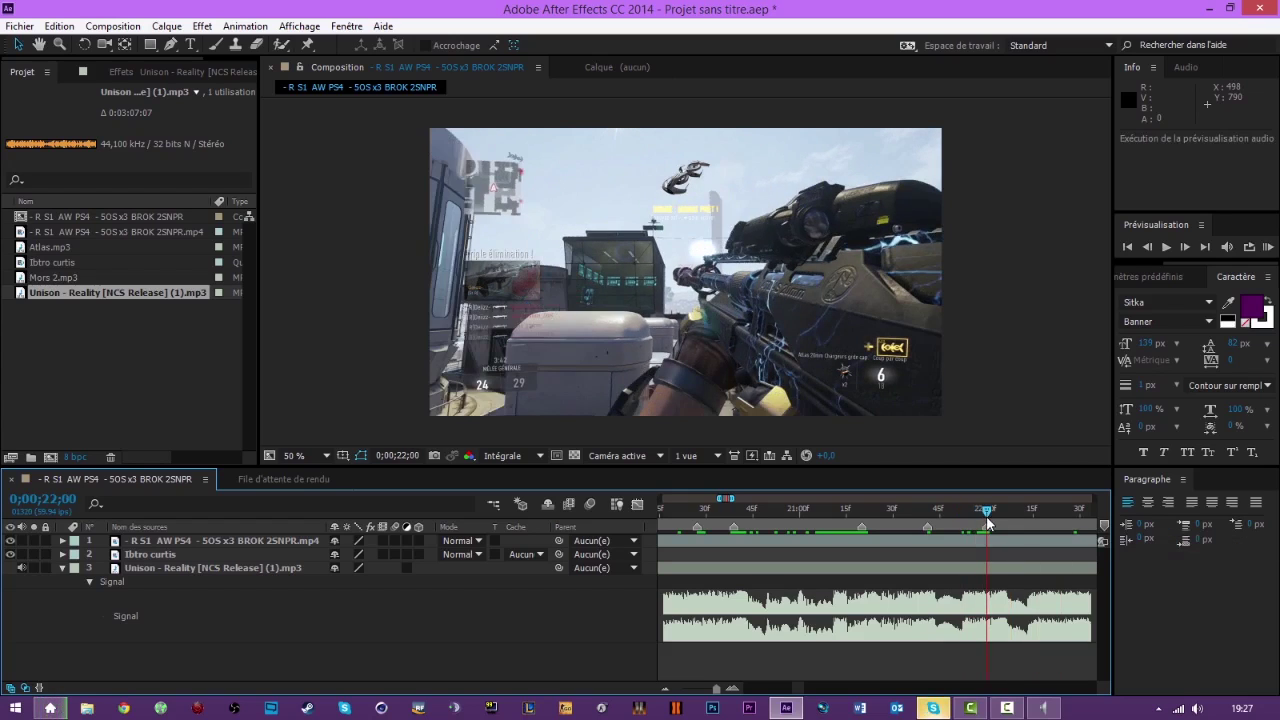
pyautogui.moveTo(717, 689); pyautogui.dragTo(715, 688)
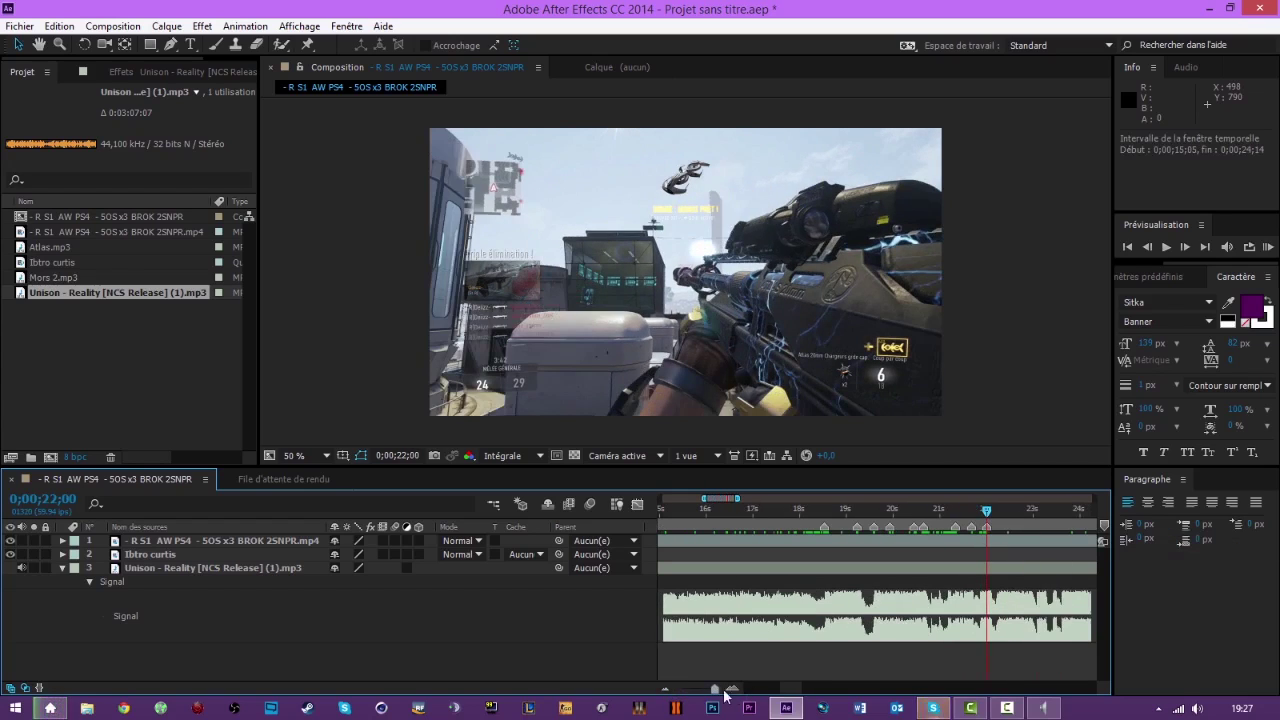
pyautogui.moveTo(795, 691); pyautogui.dragTo(798, 691)
pyautogui.press('KP_Decimal')
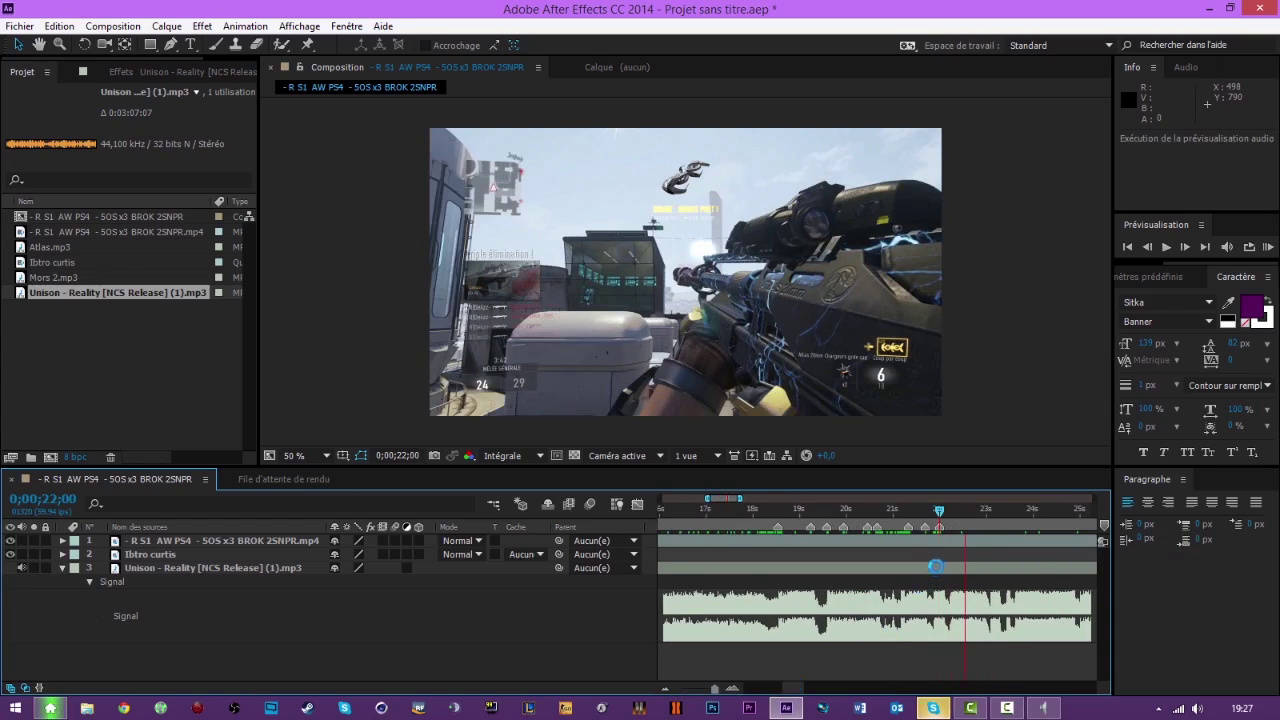
pyautogui.press('KP_Decimal')
# Preview the audio around 0;00;22;42 to locate the beat, and add a composition marker at 0;00;22;44.
pyautogui.moveTo(963, 513); pyautogui.dragTo(973, 515)
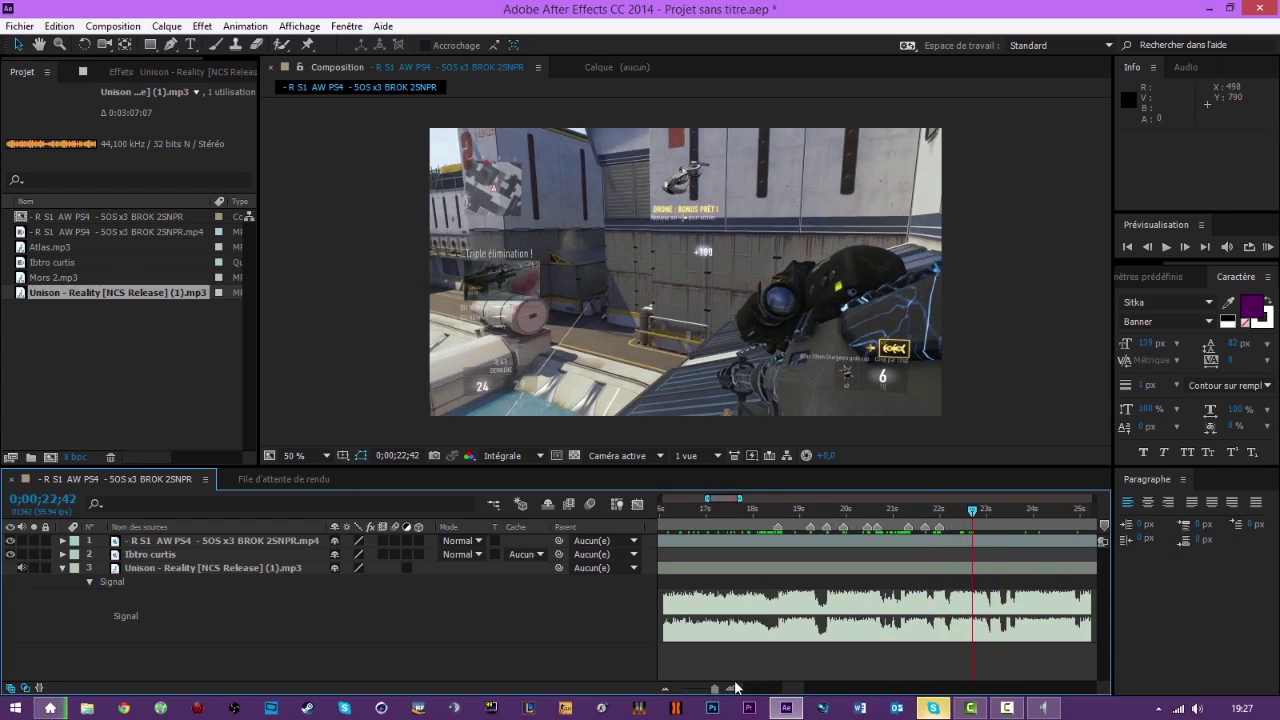
pyautogui.click(733, 688)
pyautogui.click(733, 688)
pyautogui.click(733, 688)
pyautogui.press('KP_Decimal')
pyautogui.press('KP_Decimal')
pyautogui.moveTo(981, 512)
pyautogui.mouseDown()
pyautogui.moveTo(993, 519)
pyautogui.moveTo(980, 514)
pyautogui.moveTo(970, 535)
pyautogui.mouseUp()
pyautogui.click(979, 514)
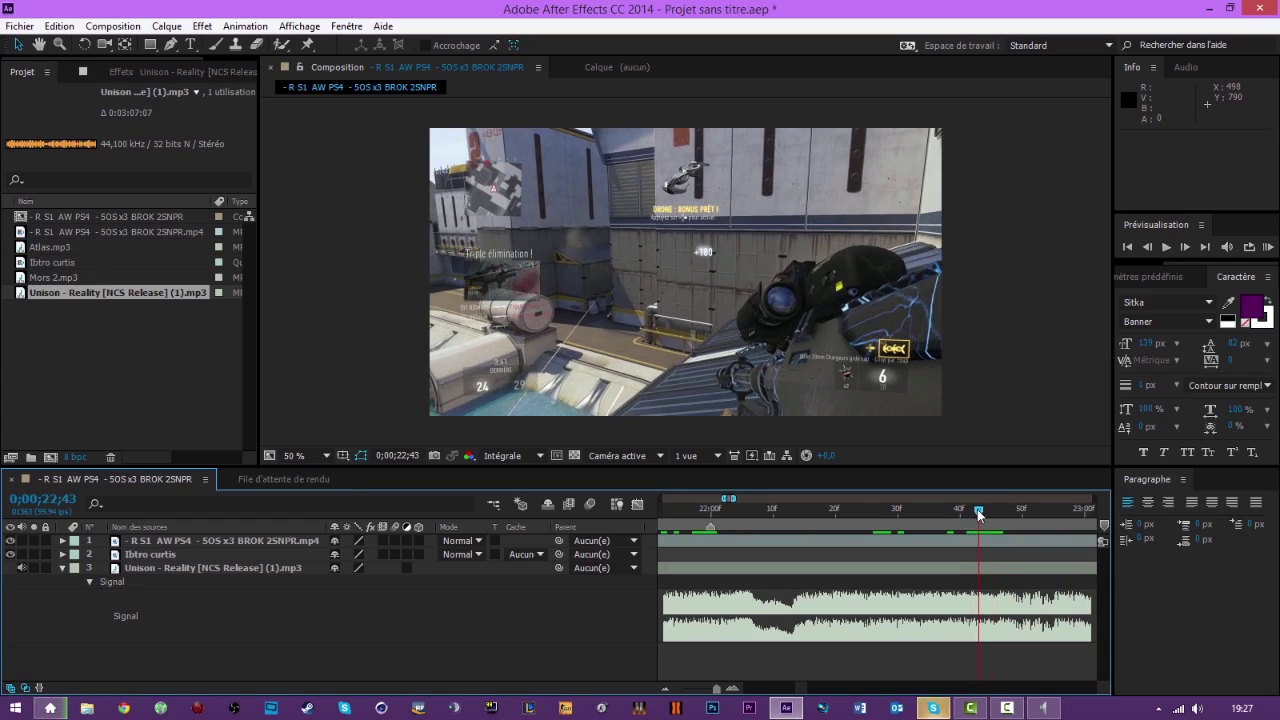
pyautogui.click(983, 512)
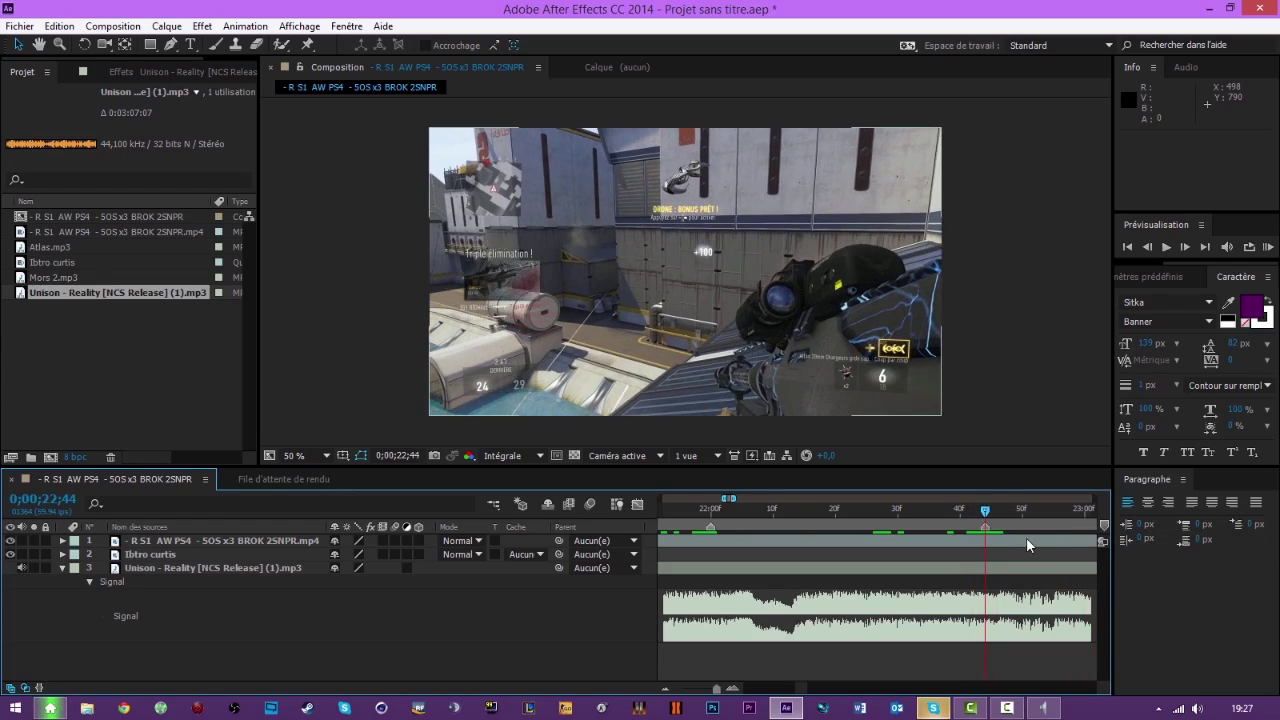
# Select the Unison - Reality music layer and hide its waveform in the timeline.
pyautogui.click(666, 688)
pyautogui.click(666, 688)
pyautogui.click(666, 688)
pyautogui.click(666, 688)
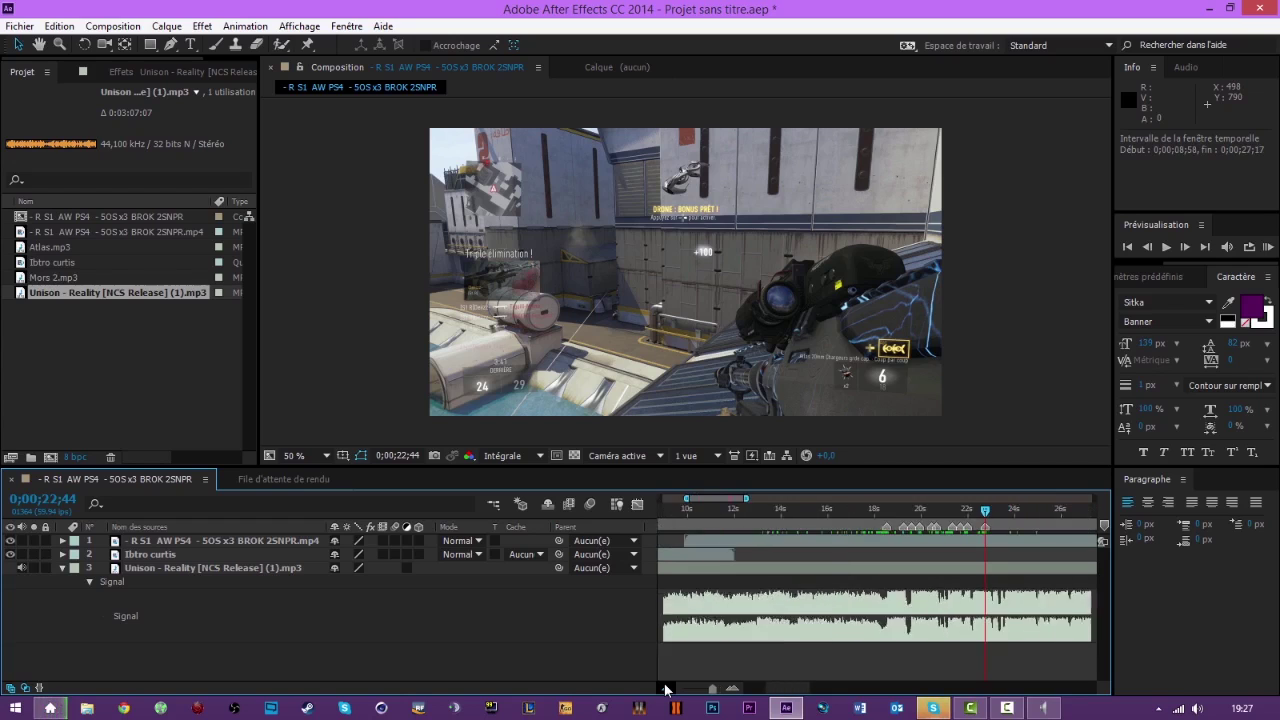
pyautogui.click(666, 688)
pyautogui.moveTo(830, 515); pyautogui.dragTo(791, 513)
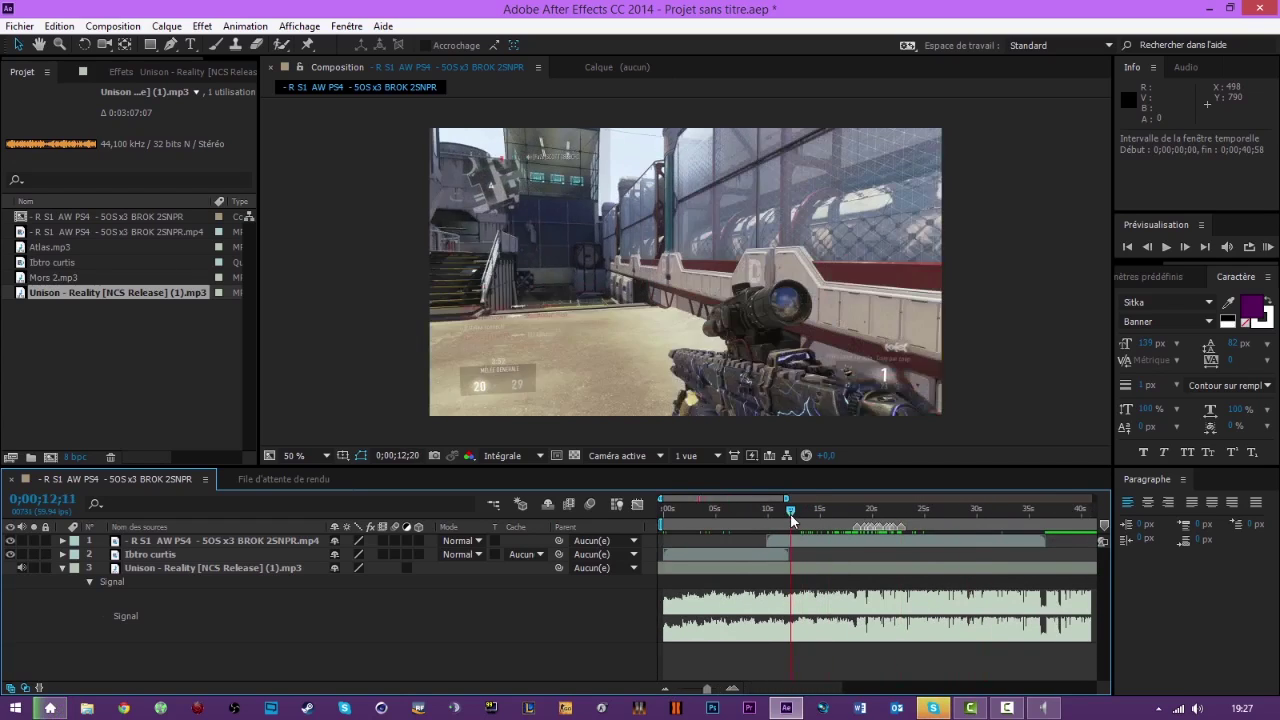
pyautogui.click(714, 567)
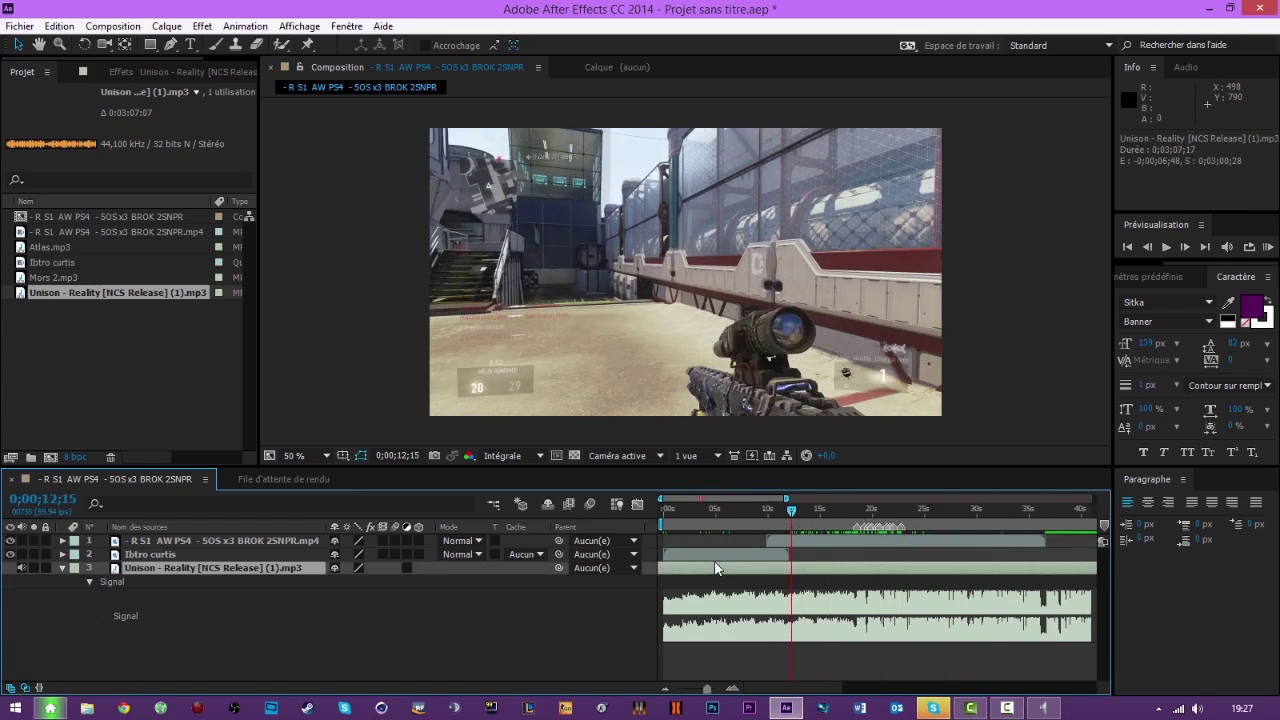
pyautogui.press('l')
pyautogui.press('l')
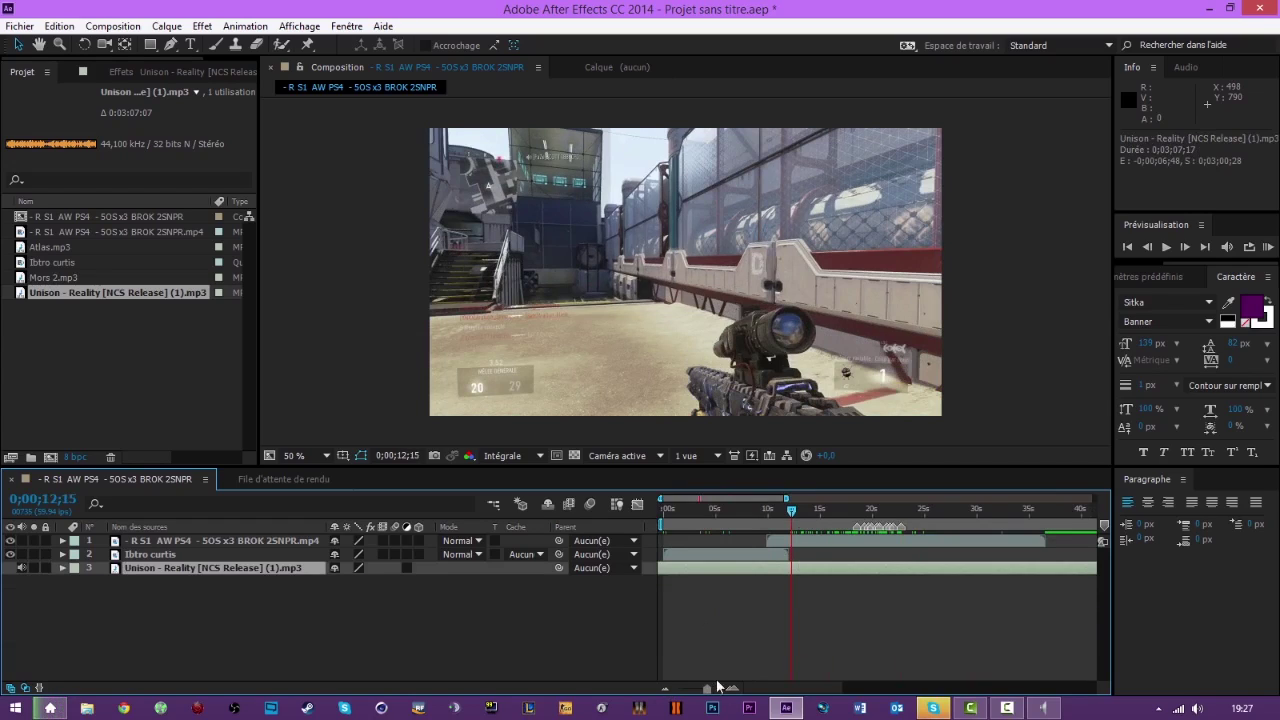
# Shift the gameplay clip forward in time by 0;00;01;04 so that it starts at 0;00;10;56.
pyautogui.moveTo(787, 520); pyautogui.dragTo(814, 533)
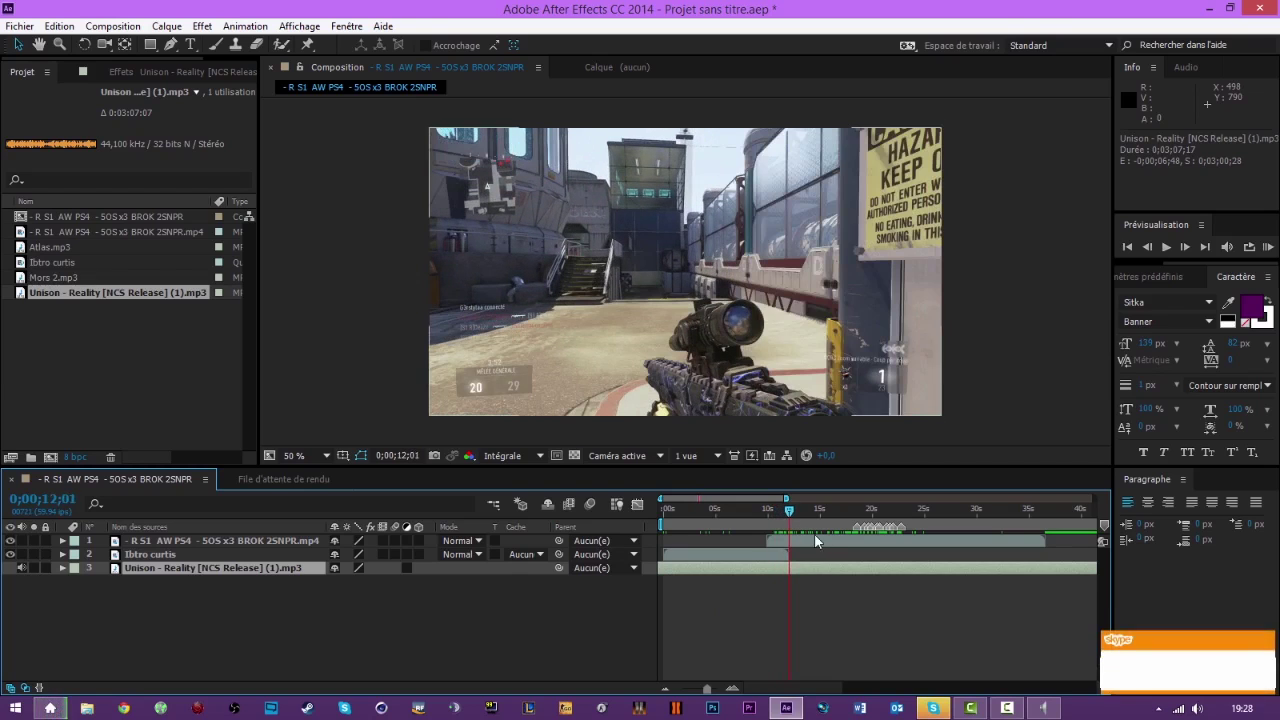
pyautogui.click(724, 678)
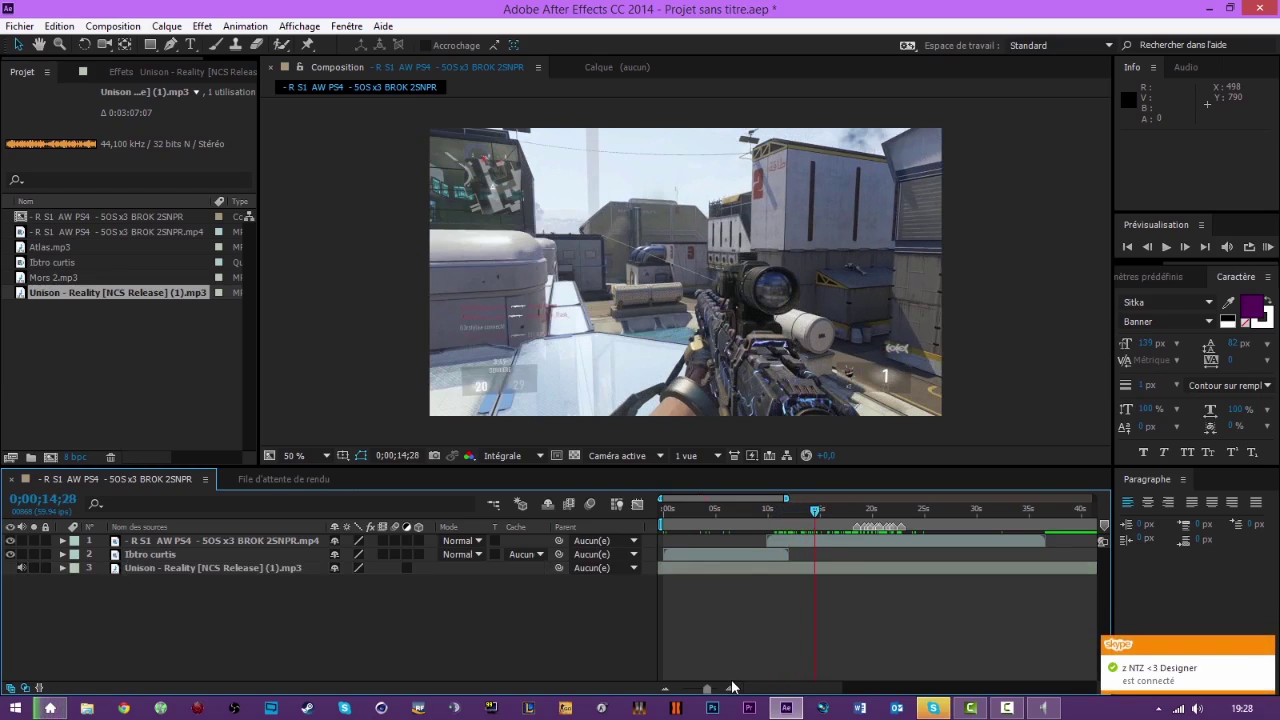
pyautogui.click(733, 688)
pyautogui.click(778, 551)
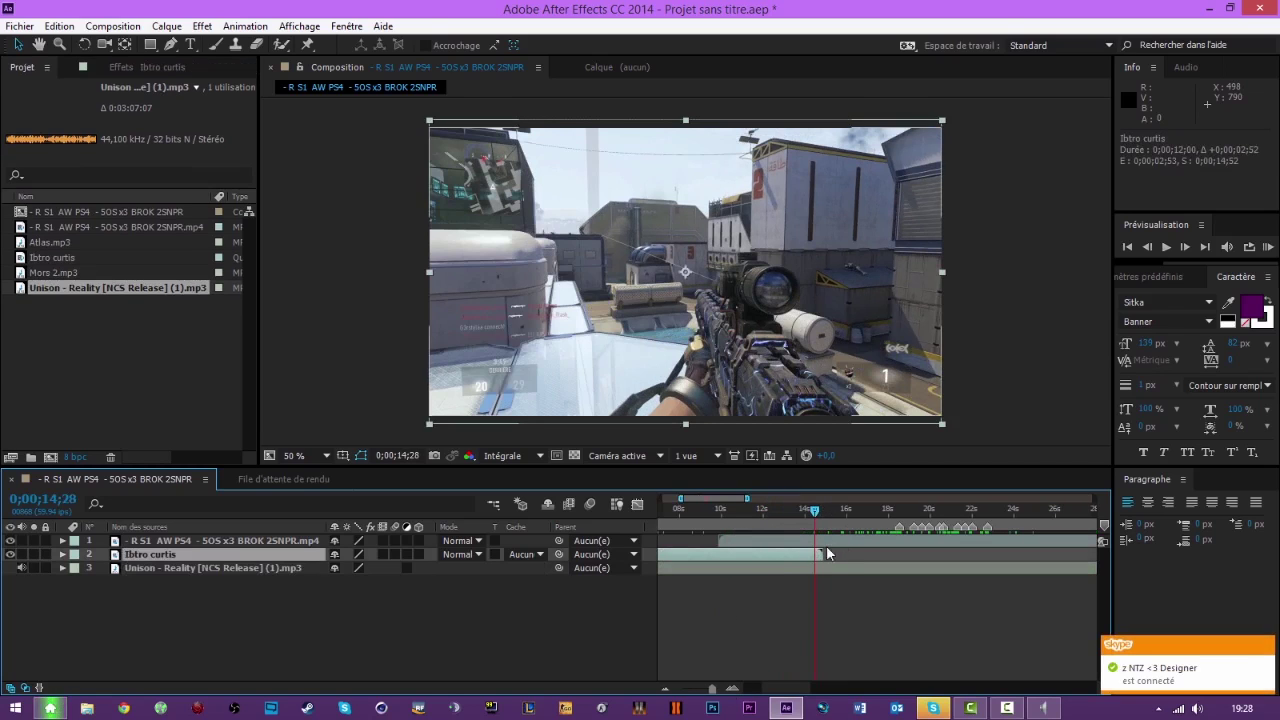
pyautogui.moveTo(806, 542); pyautogui.dragTo(828, 542)
# Examine the sniper shot in the gameplay clip frame by frame up to 0;00;16;37.
pyautogui.moveTo(915, 516); pyautogui.dragTo(854, 511)
pyautogui.click(1186, 248)
pyautogui.click(1186, 248)
pyautogui.click(1186, 248)
pyautogui.click(1186, 248)
pyautogui.click(1187, 250)
pyautogui.click(1187, 250)
pyautogui.click(1187, 250)
pyautogui.click(1187, 250)
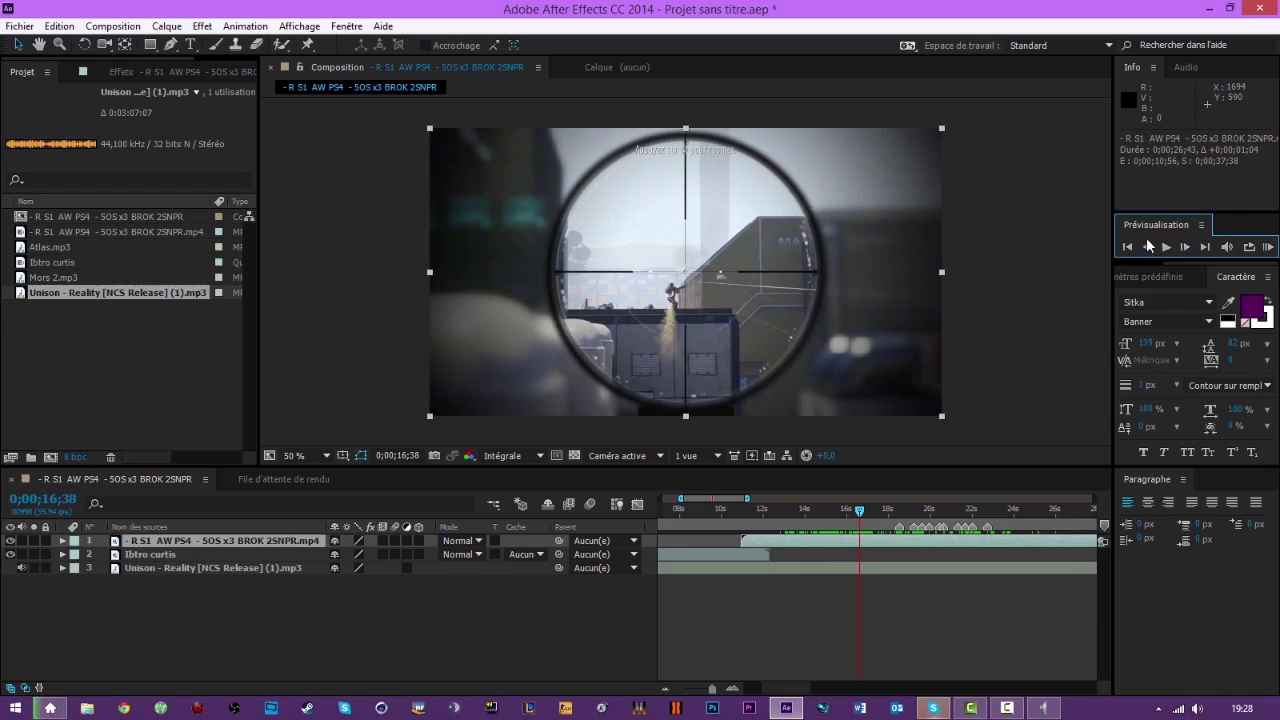
pyautogui.click(1147, 245)
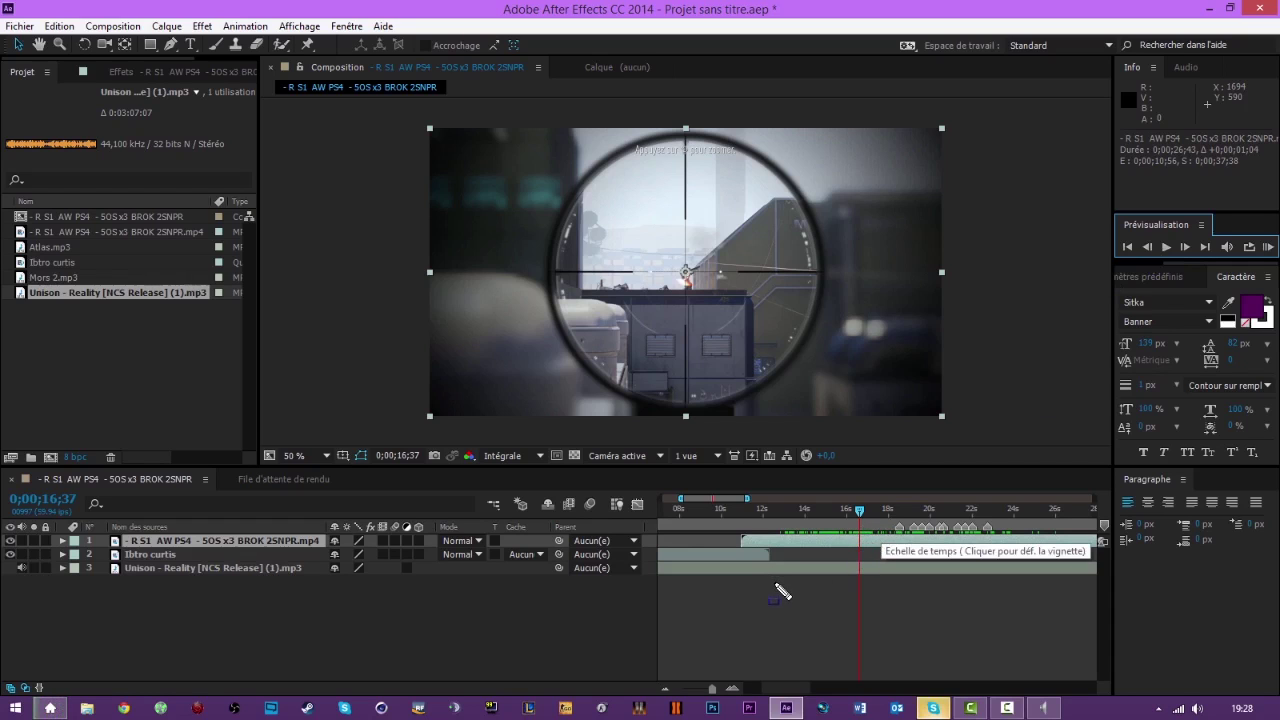
pyautogui.press('super')
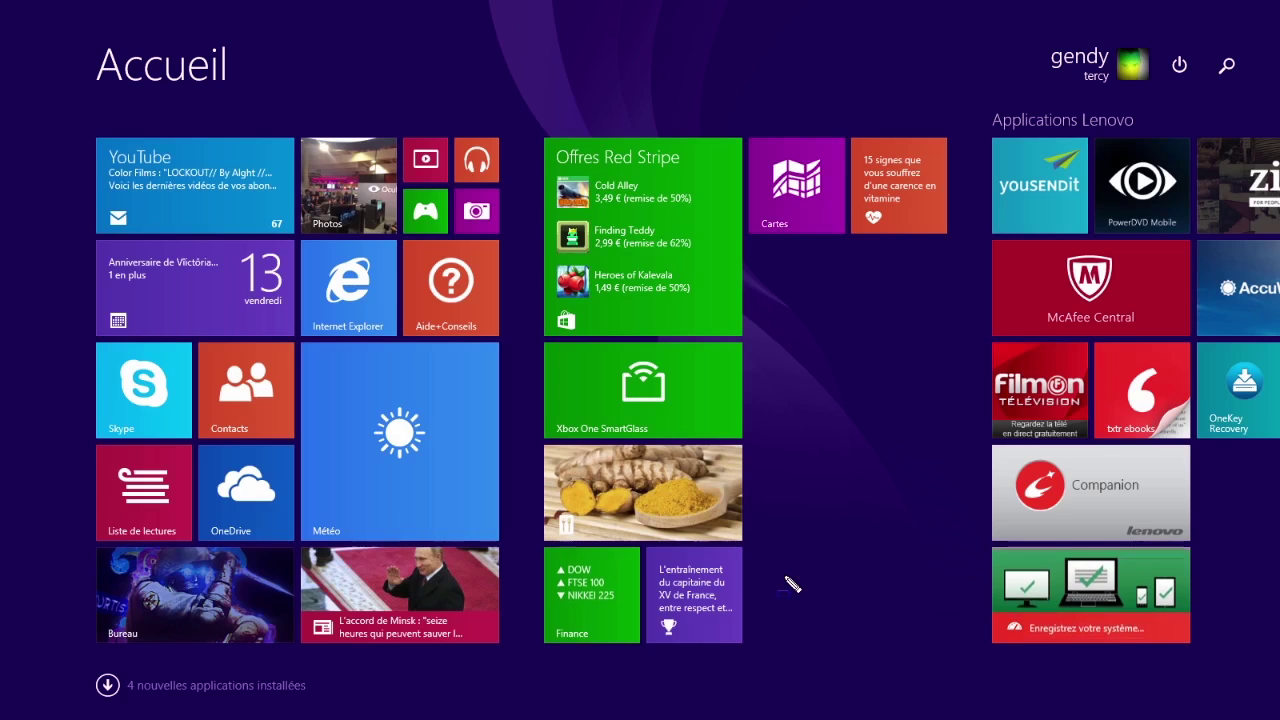
pyautogui.press('super')
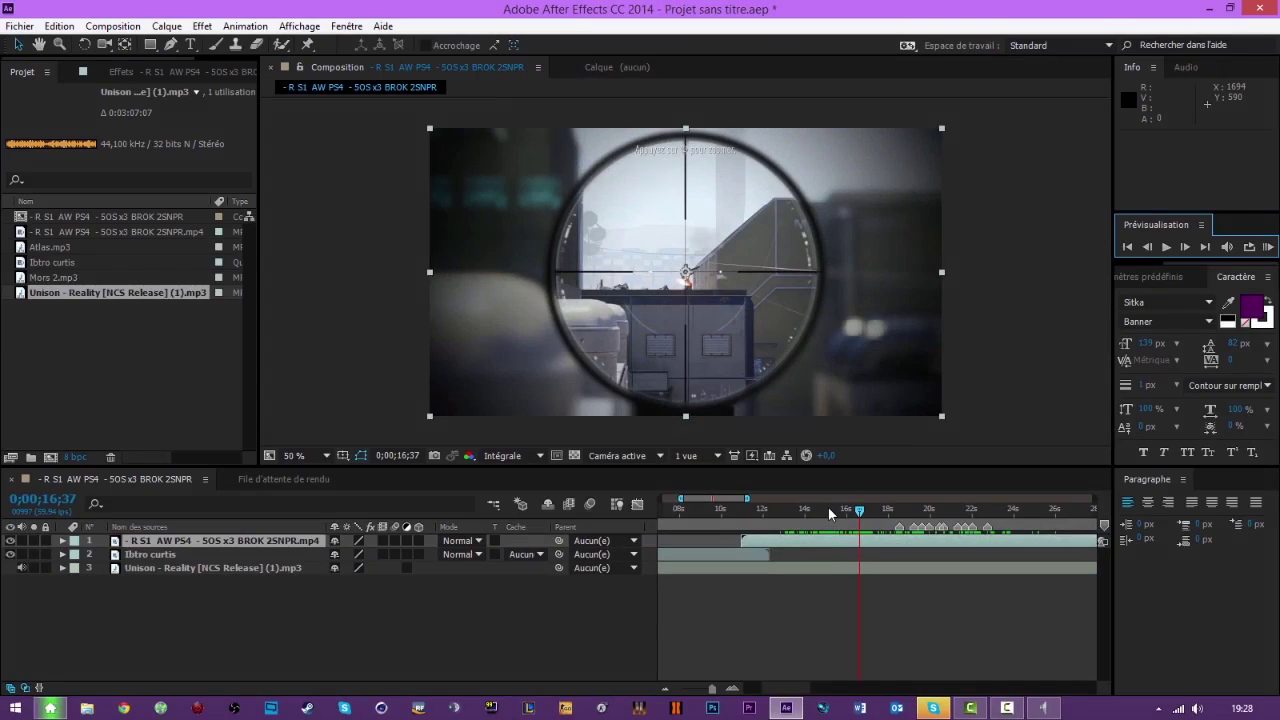
# Move the playhead to 0;00;16;12, just before the shot, and select the gameplay clip.
pyautogui.moveTo(848, 512); pyautogui.dragTo(853, 514)
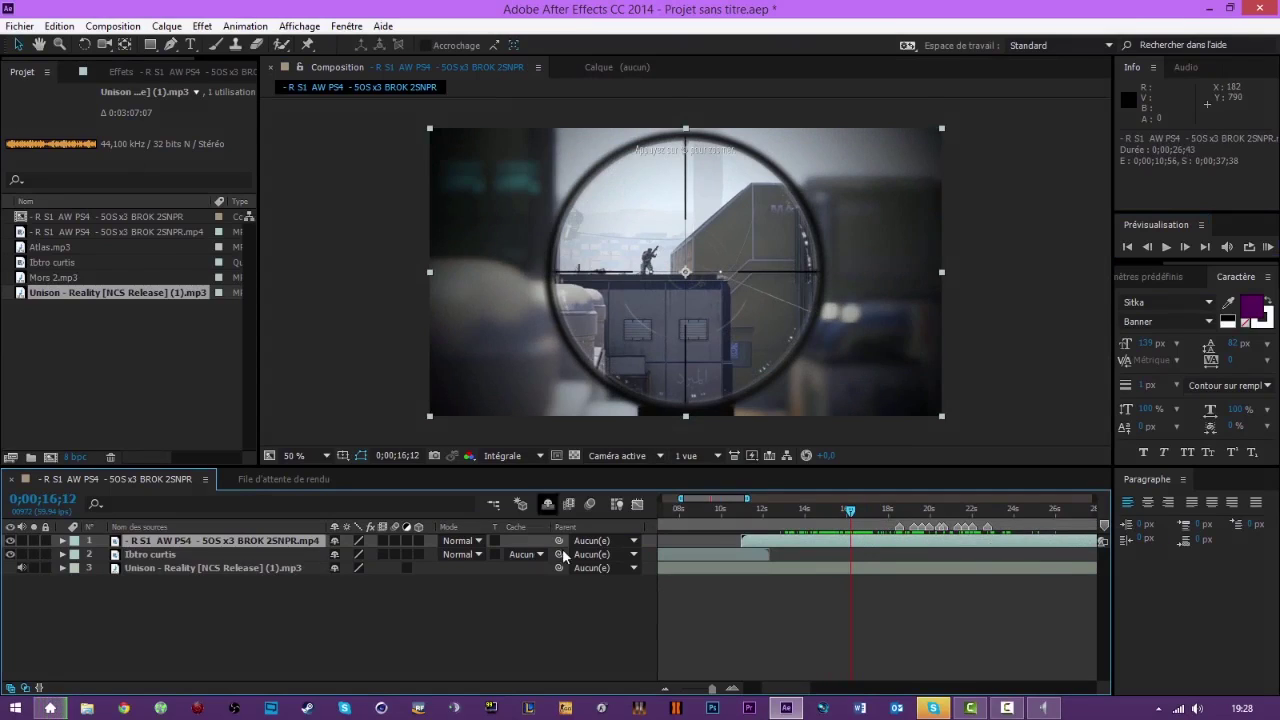
pyautogui.click(630, 604)
pyautogui.click(828, 540)
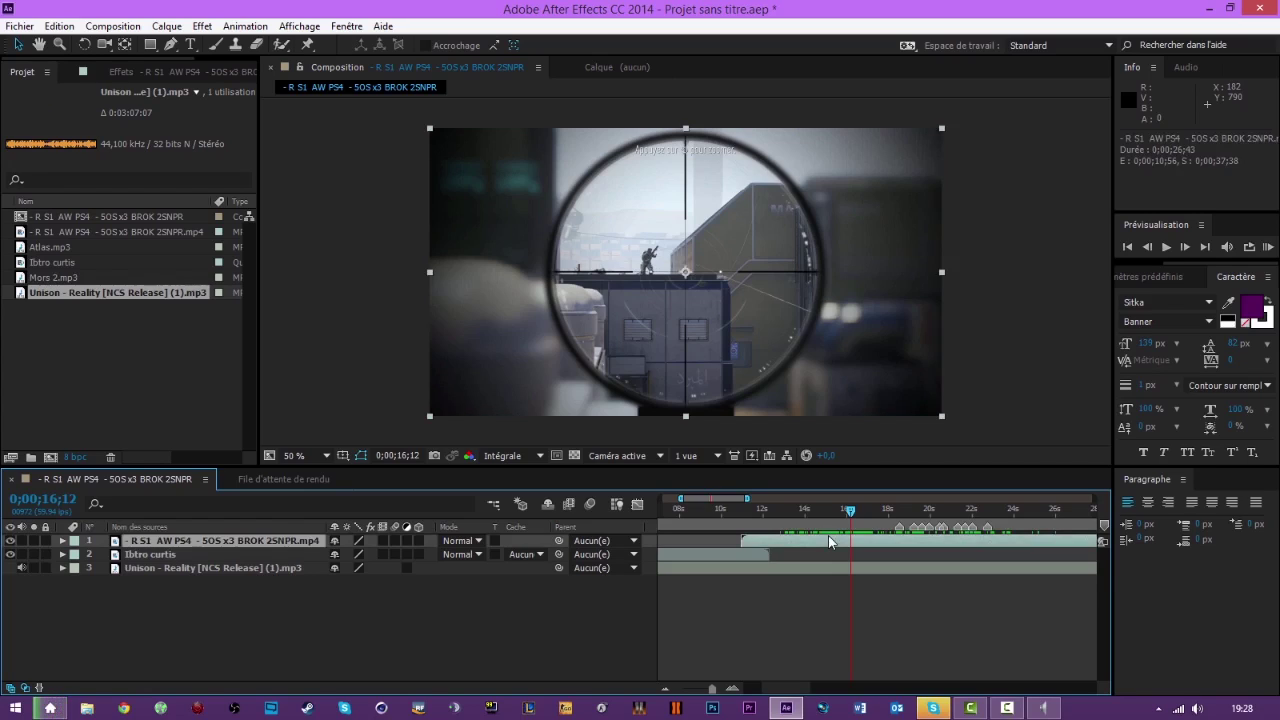
# Try to split the gameplay clip at 0;00;16;12, and delete the extra copy of the clip.
pyautogui.hotkey('ctrl', 'shift', 'd')
pyautogui.hotkey('ctrl', 'd')
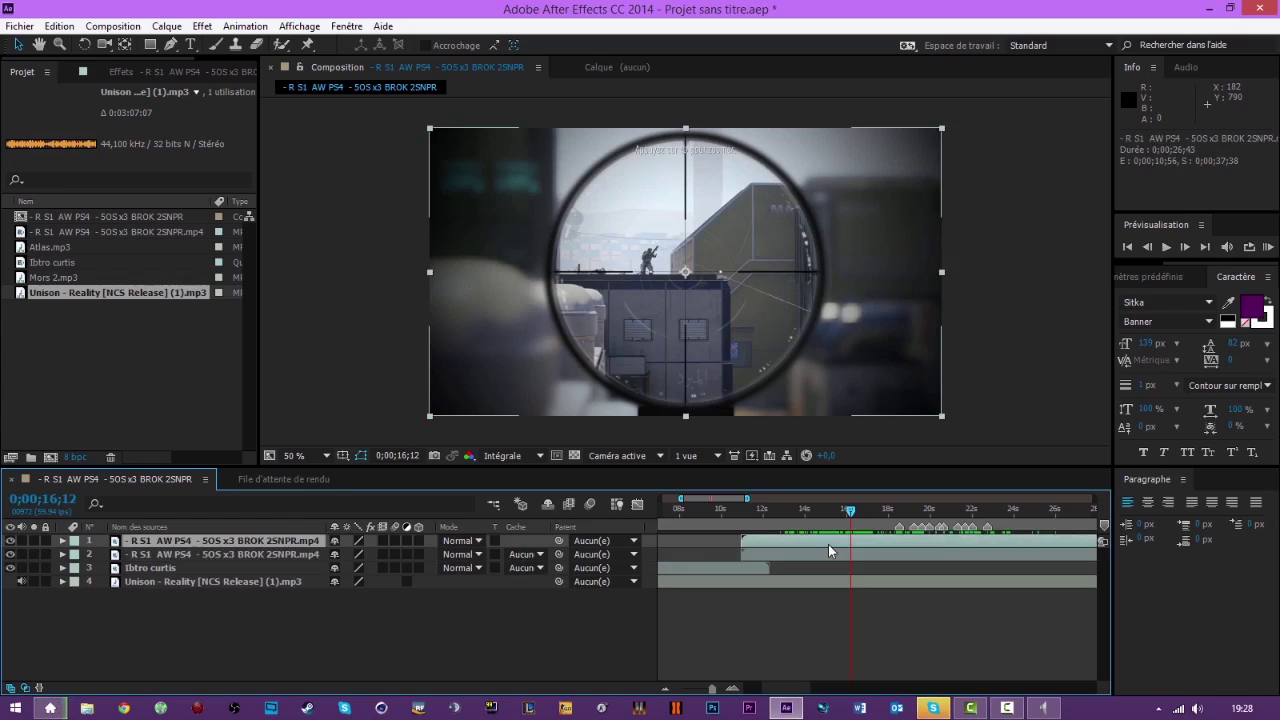
pyautogui.press('z')
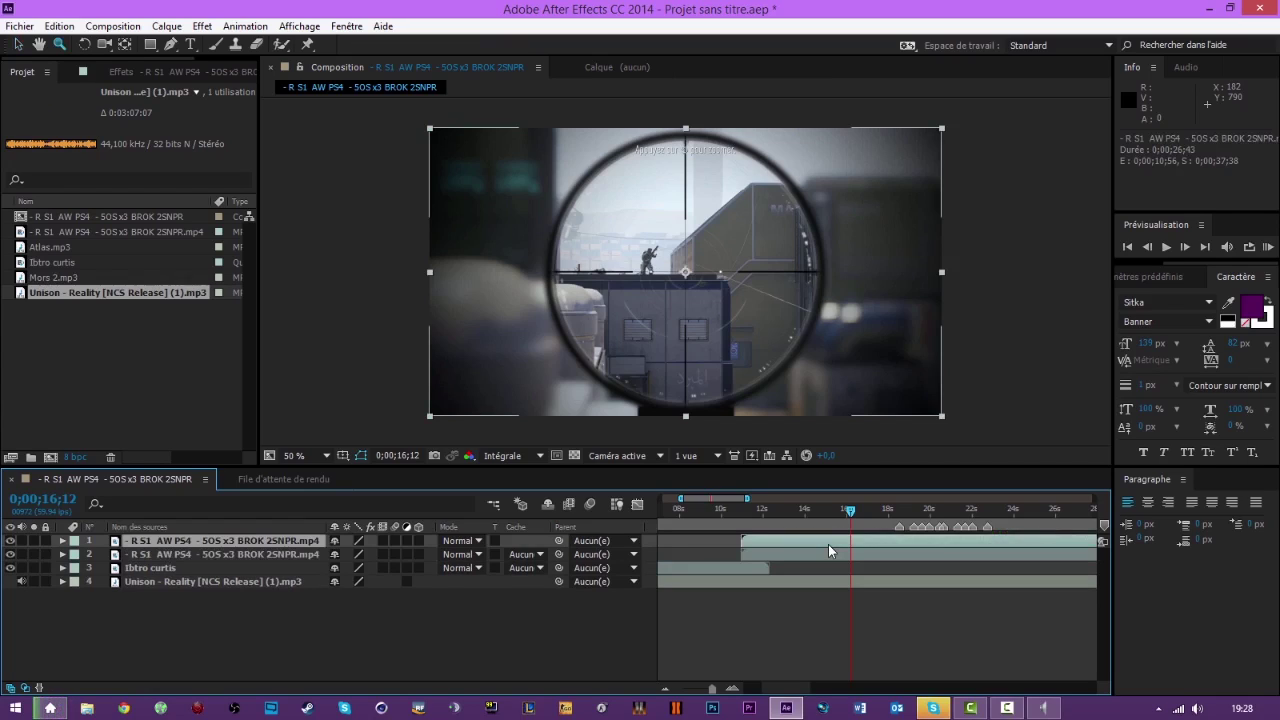
pyautogui.press('Delete')
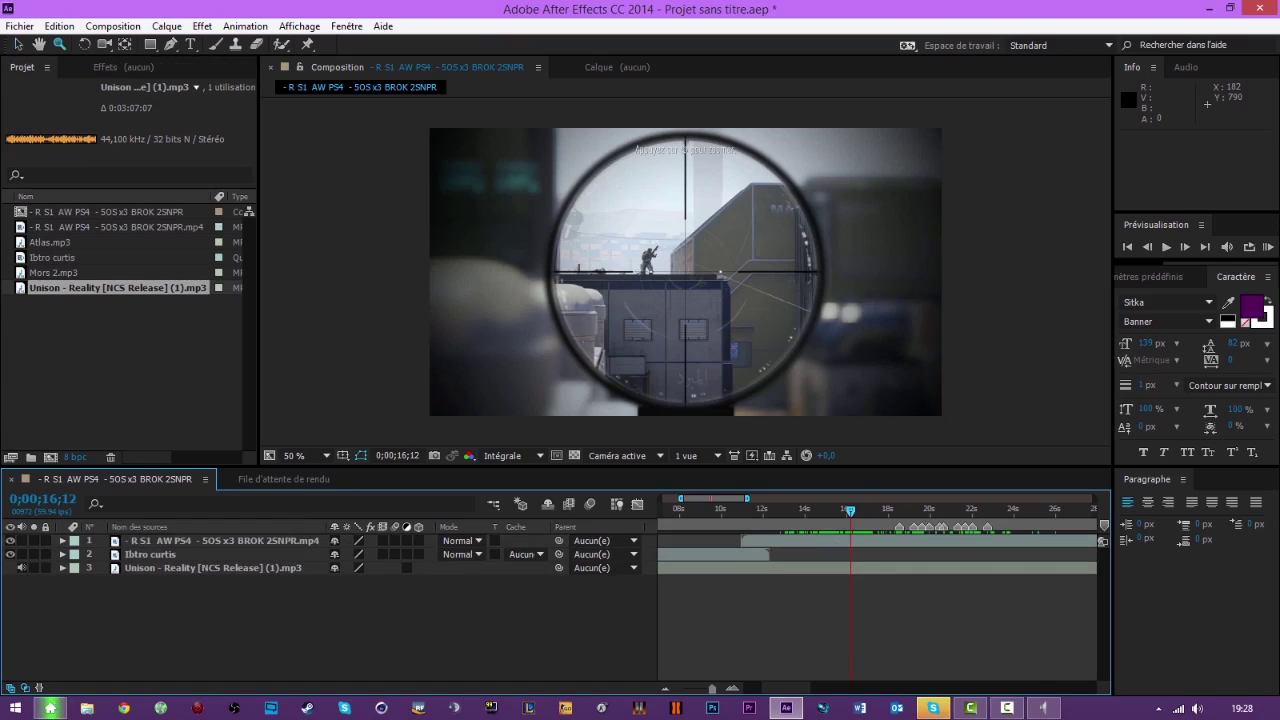
pyautogui.click(1007, 708)
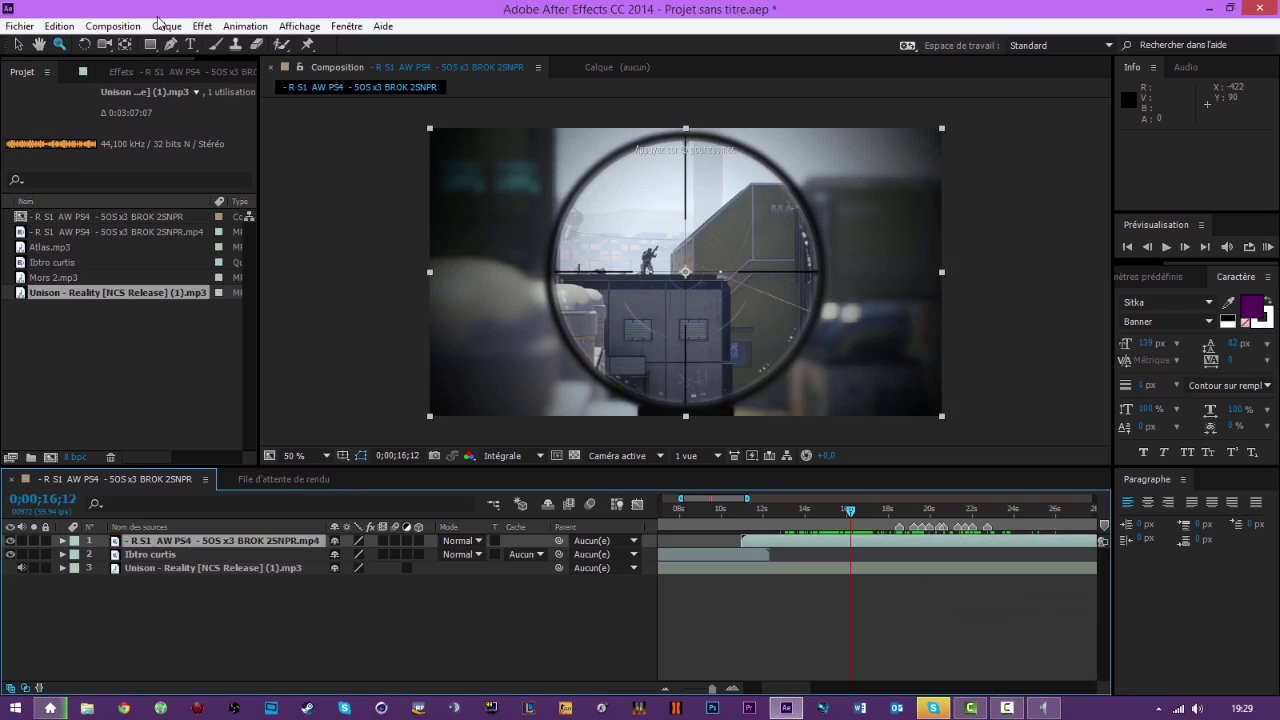
pyautogui.click(160, 25)
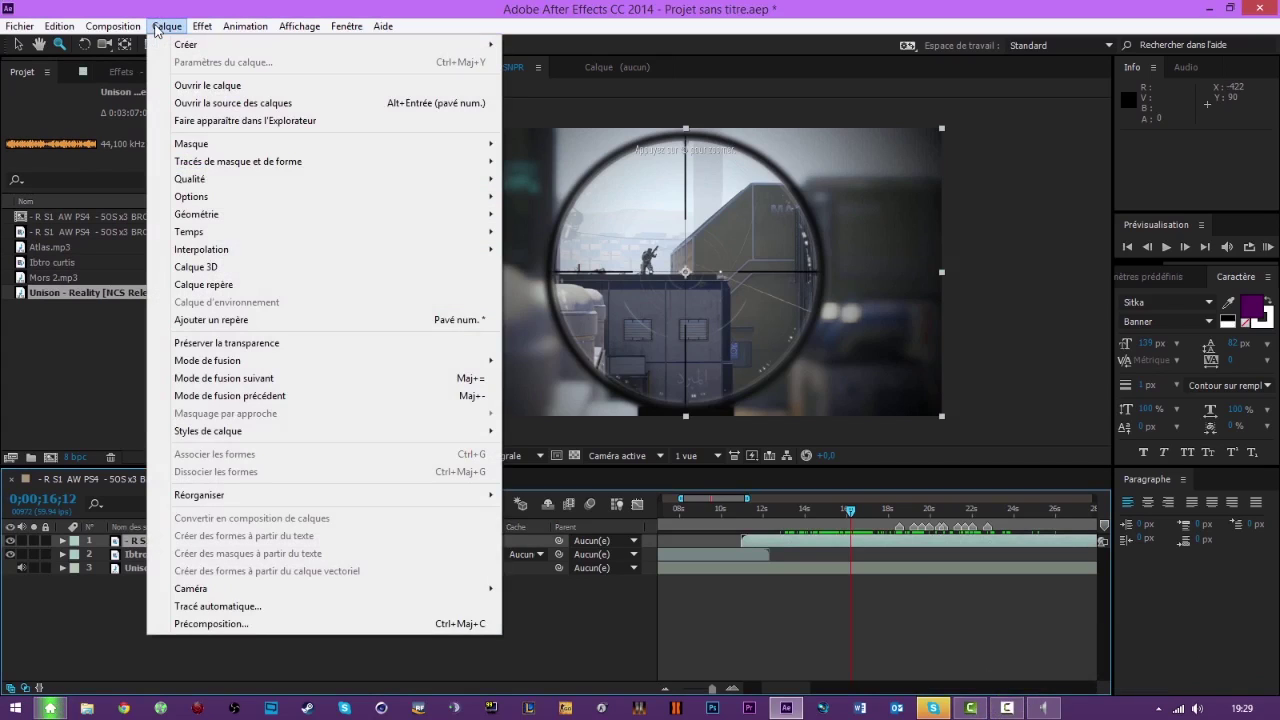
pyautogui.moveTo(137, 31)
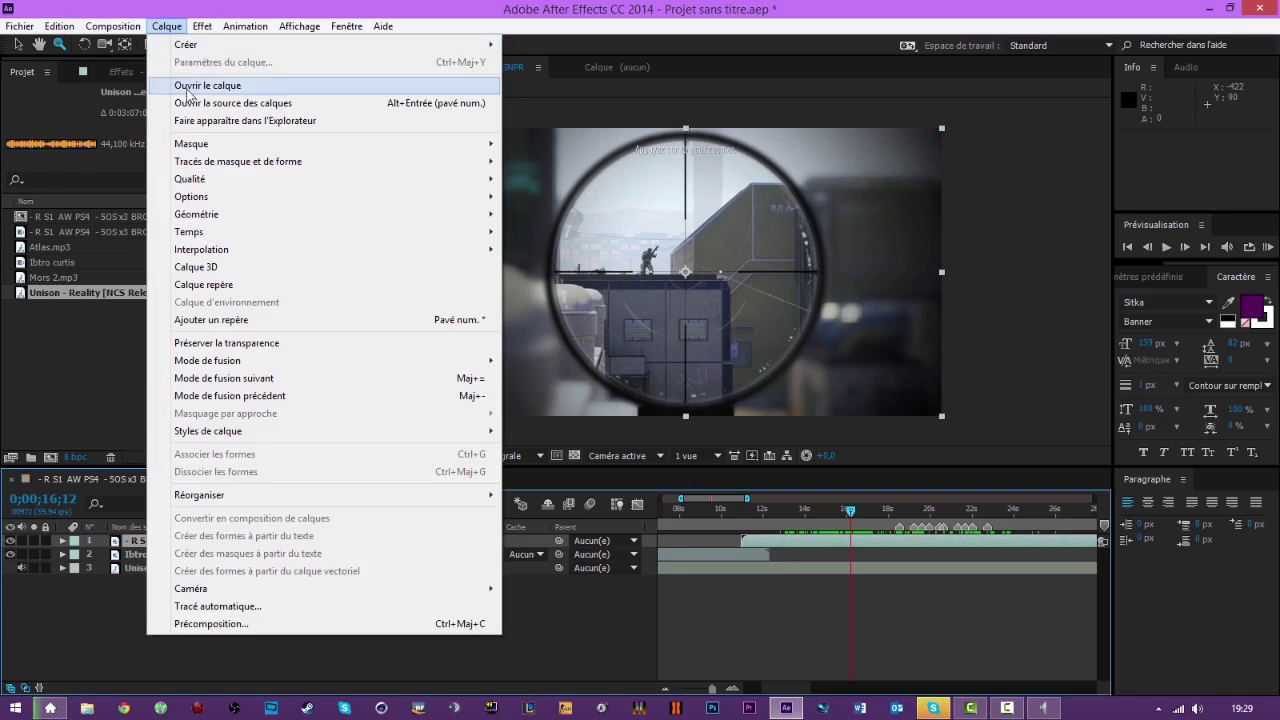
pyautogui.moveTo(207, 30)
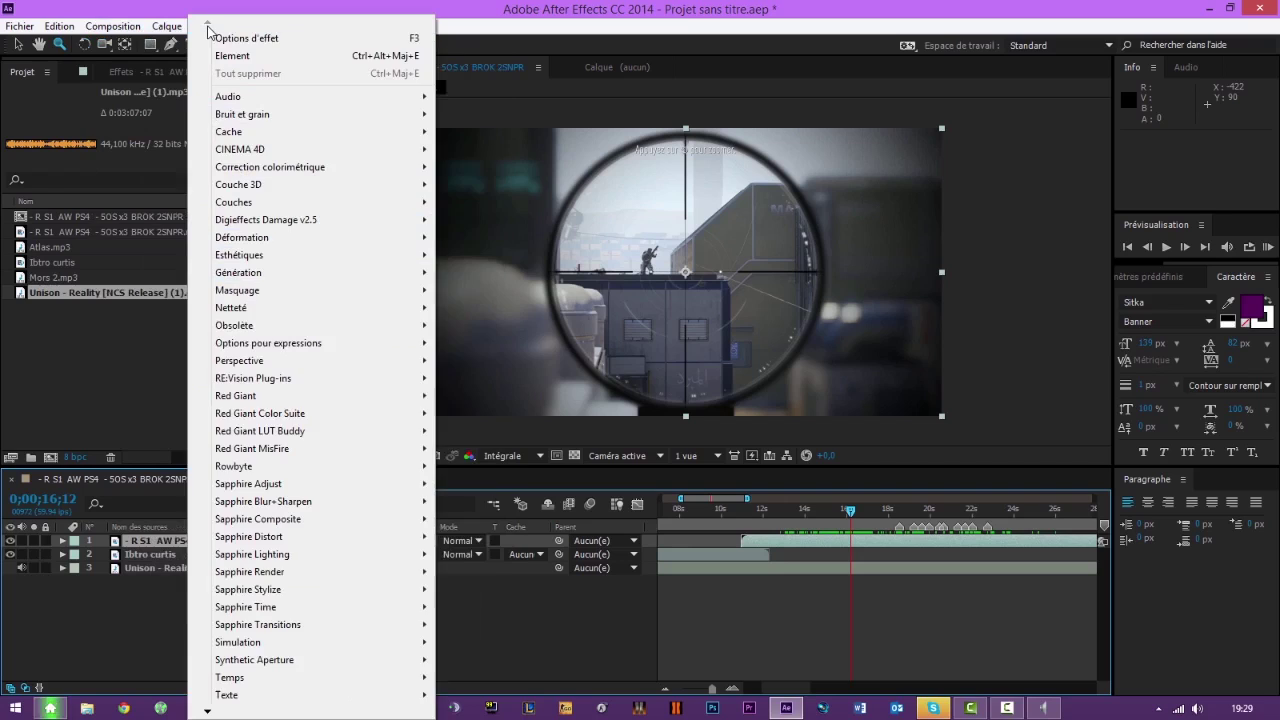
pyautogui.moveTo(73, 34)
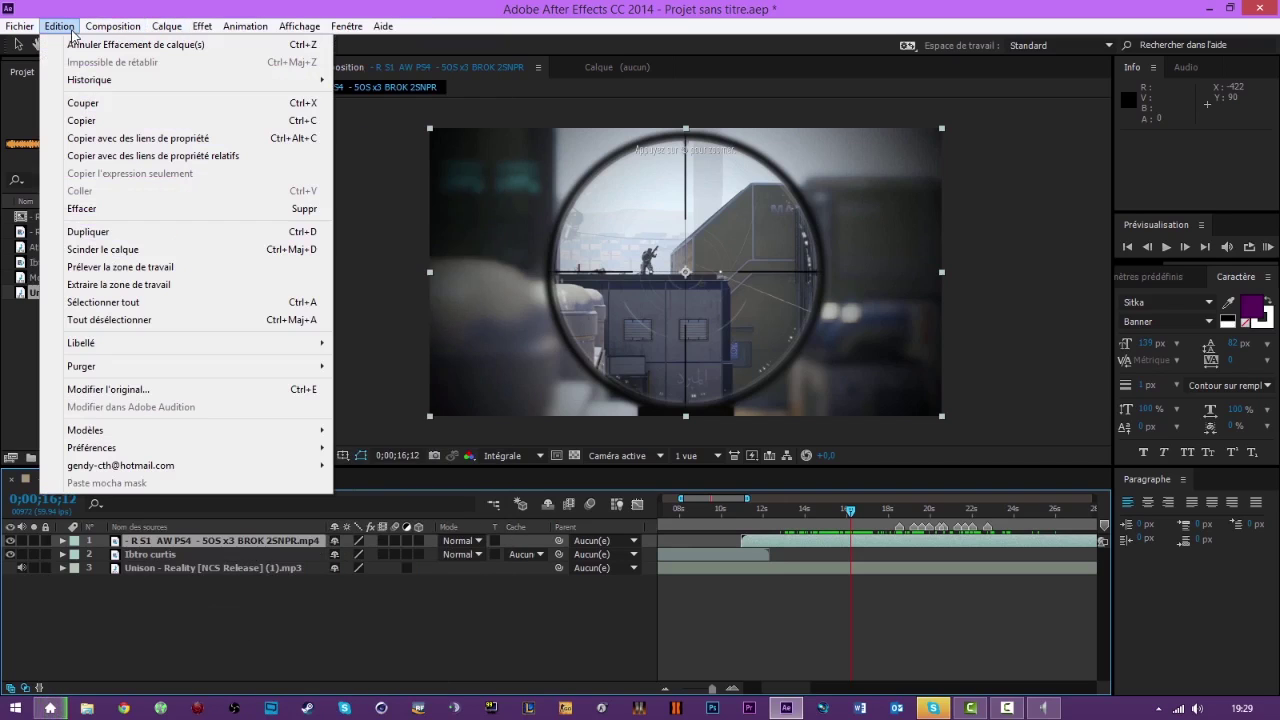
pyautogui.click(88, 103)
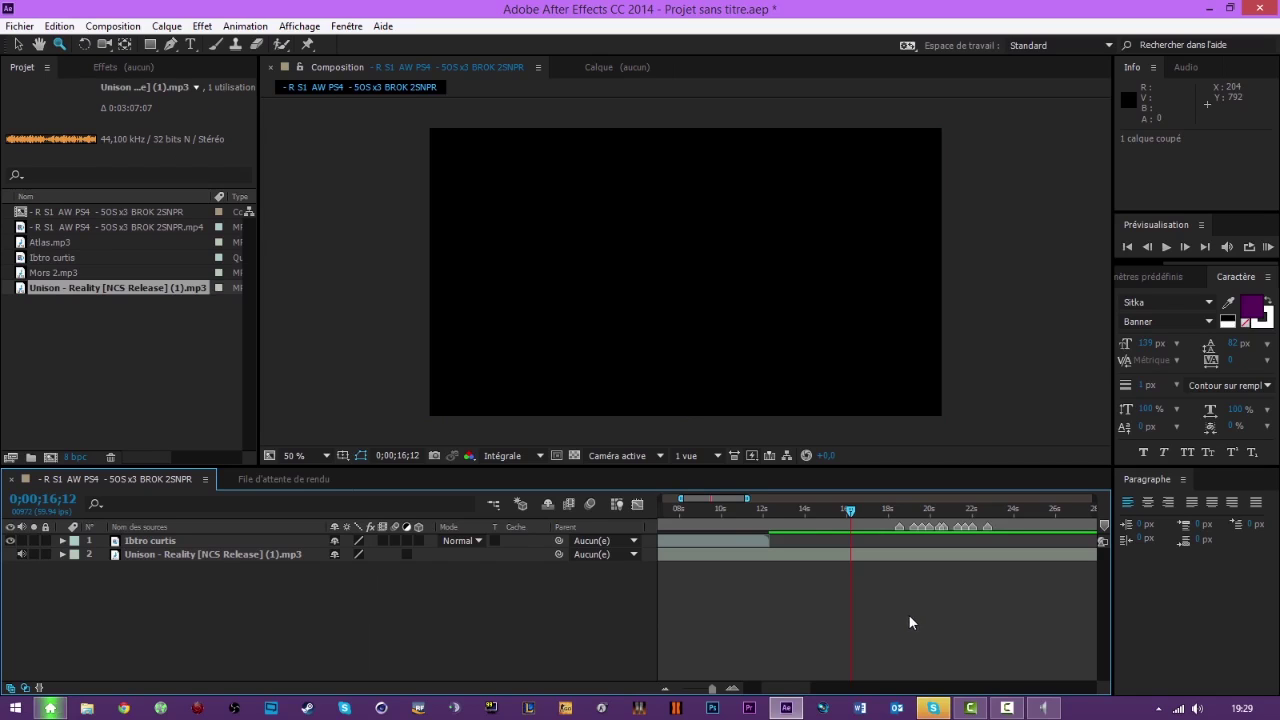
pyautogui.hotkey('ctrl', 'z')
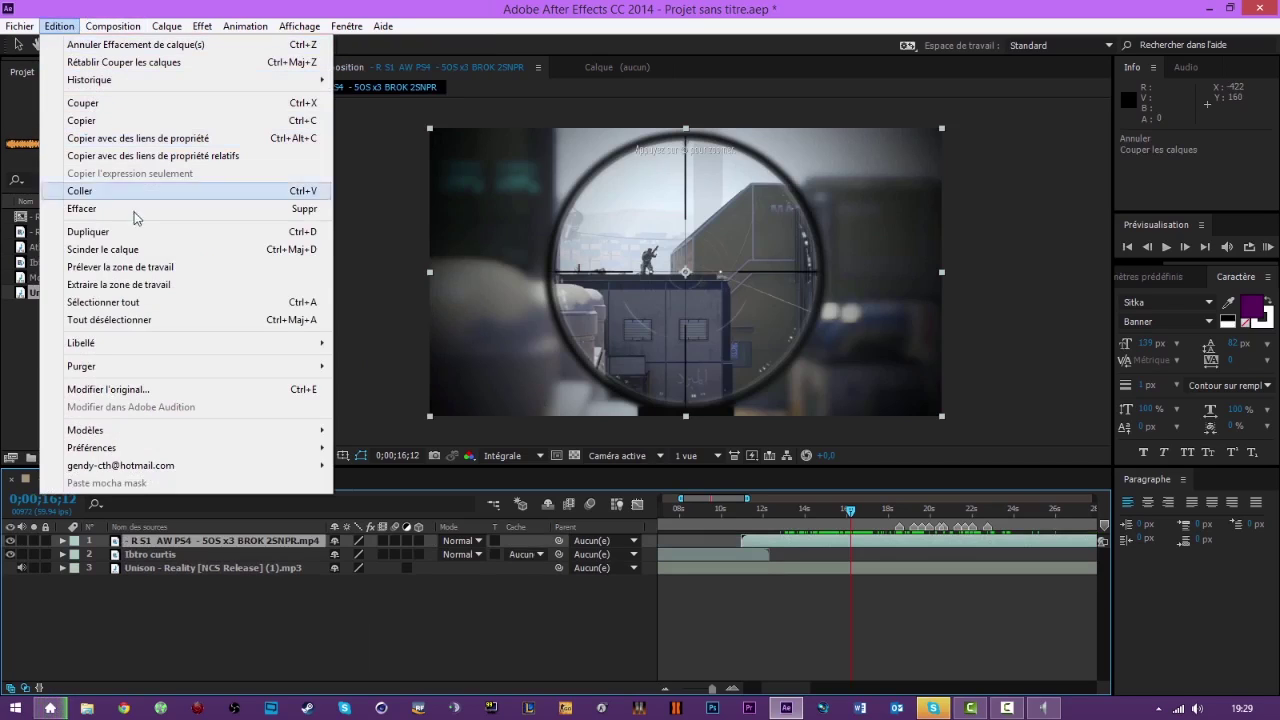
# Split the gameplay clip at 0;00;16;12, and split its remaining part again at the next shot, at 0;00;18;20.
pyautogui.moveTo(162, 347)
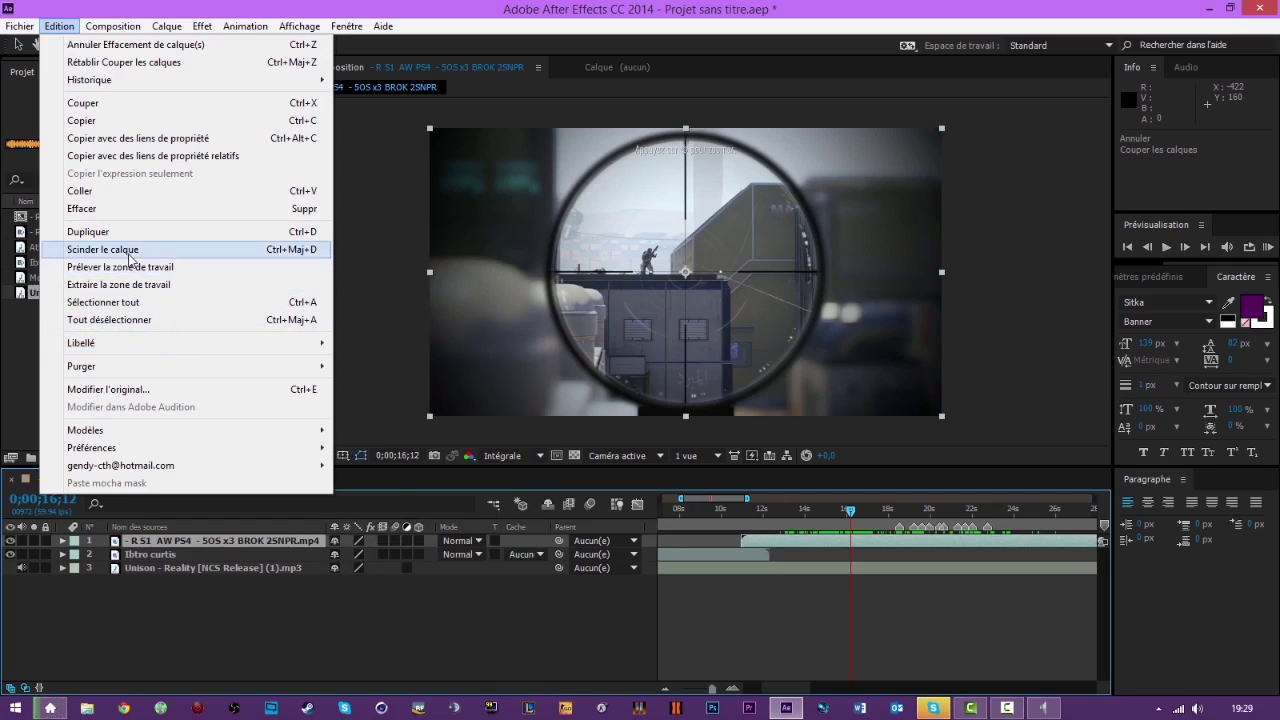
pyautogui.click(103, 249)
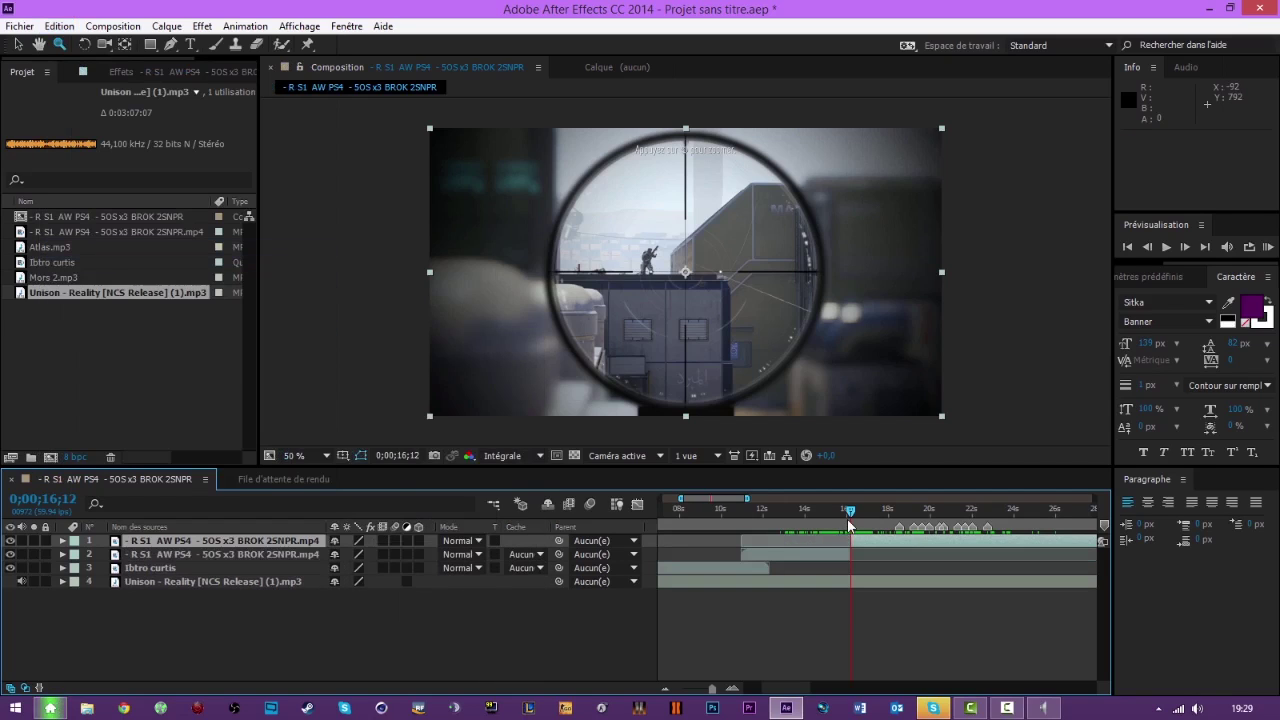
pyautogui.moveTo(850, 514); pyautogui.dragTo(892, 524)
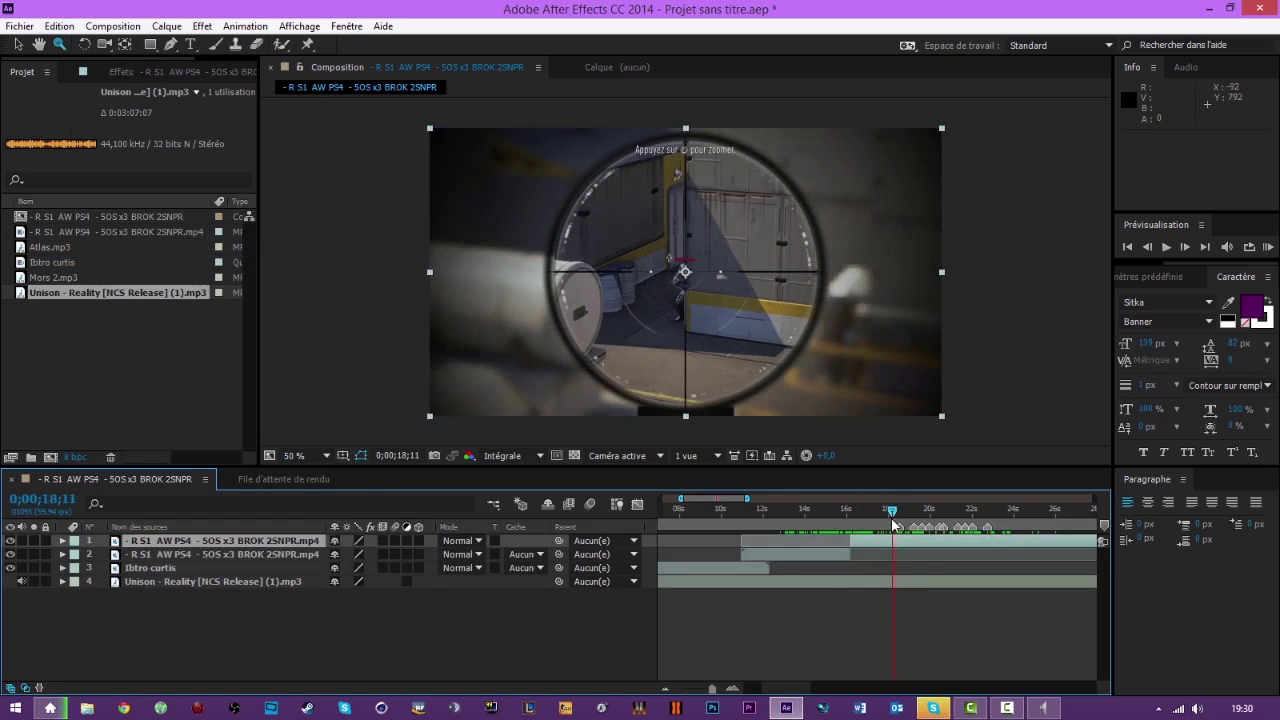
pyautogui.click(1185, 247)
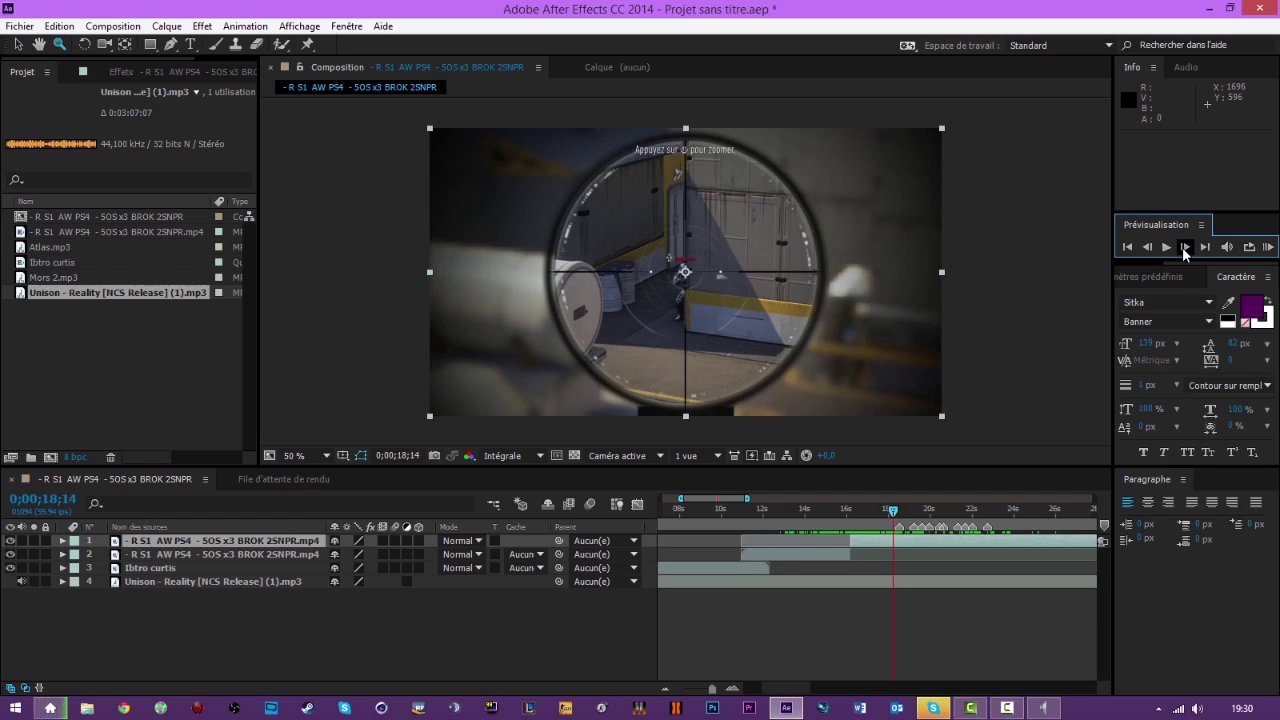
pyautogui.click(1185, 247)
pyautogui.click(1185, 247)
pyautogui.click(1185, 247)
pyautogui.click(1185, 247)
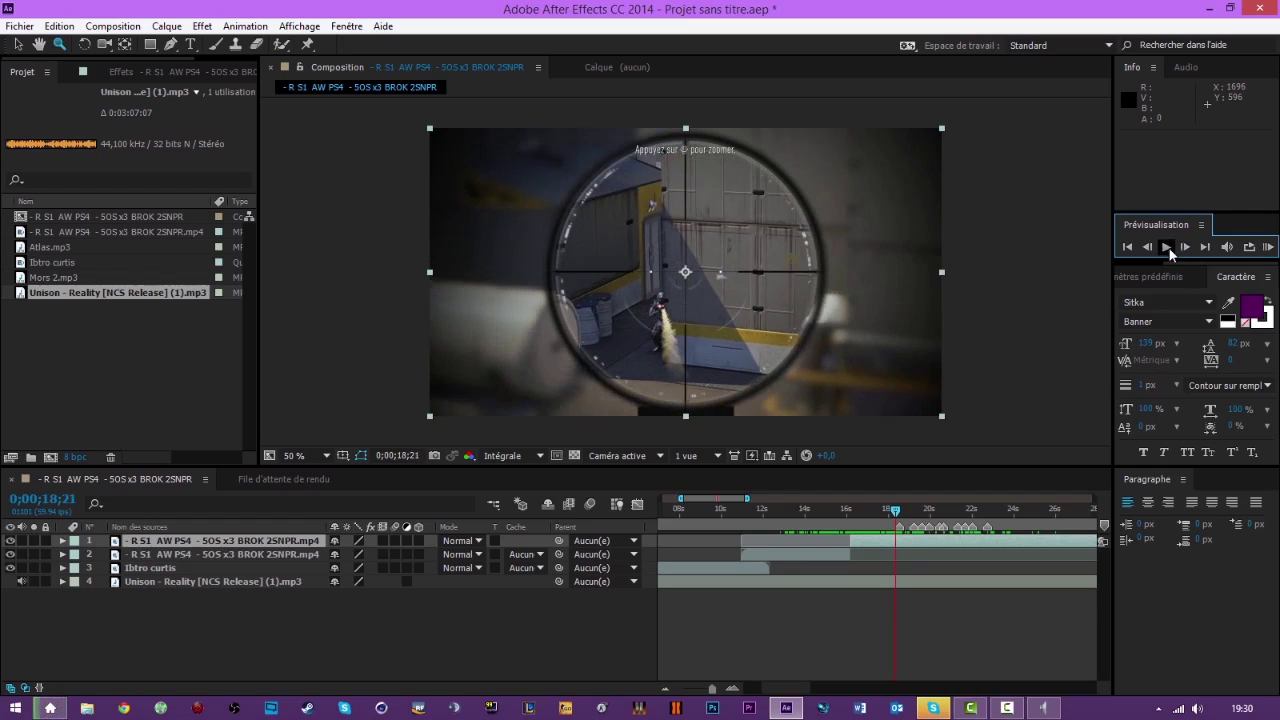
pyautogui.click(1152, 246)
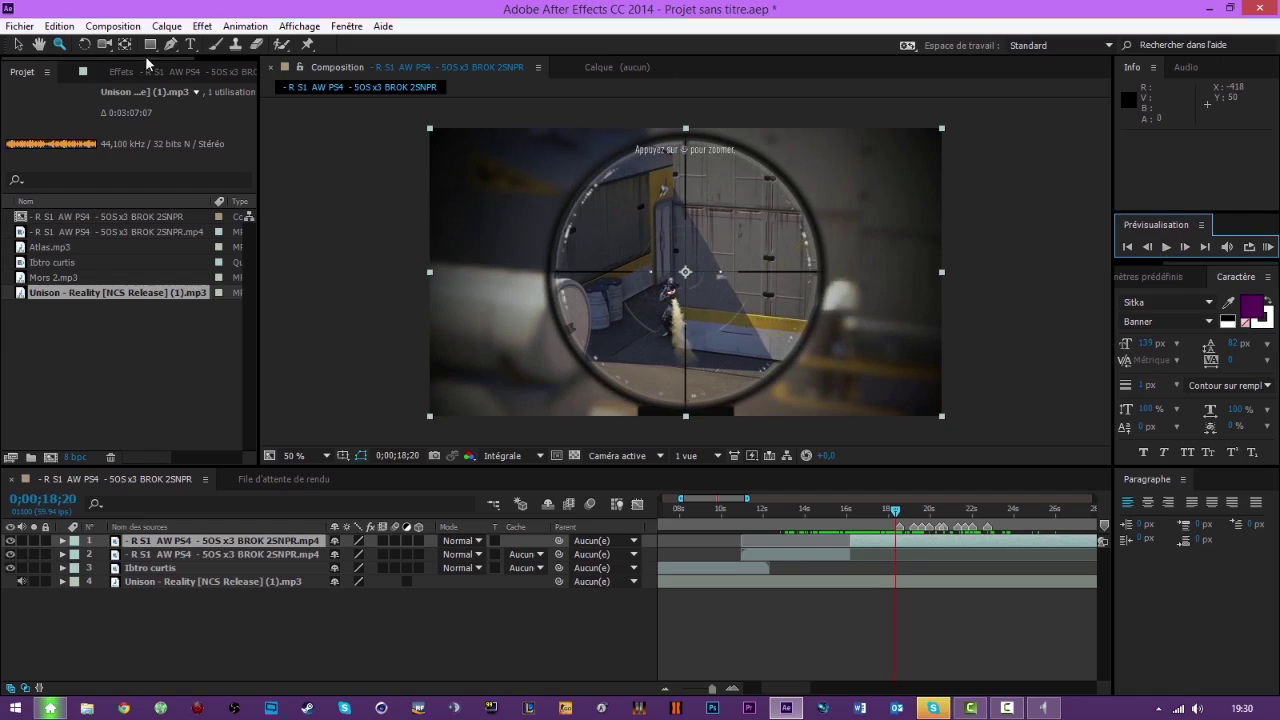
pyautogui.click(113, 26)
pyautogui.moveTo(166, 26)
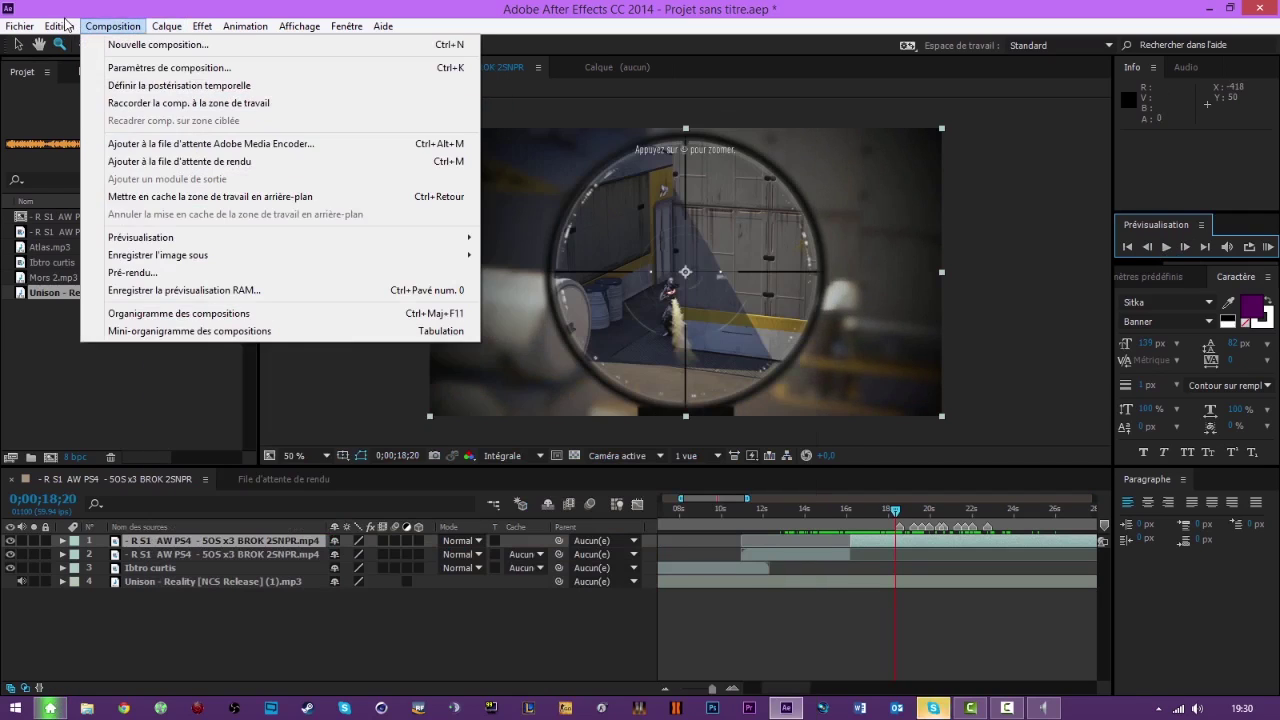
pyautogui.moveTo(59, 26)
pyautogui.click(112, 249)
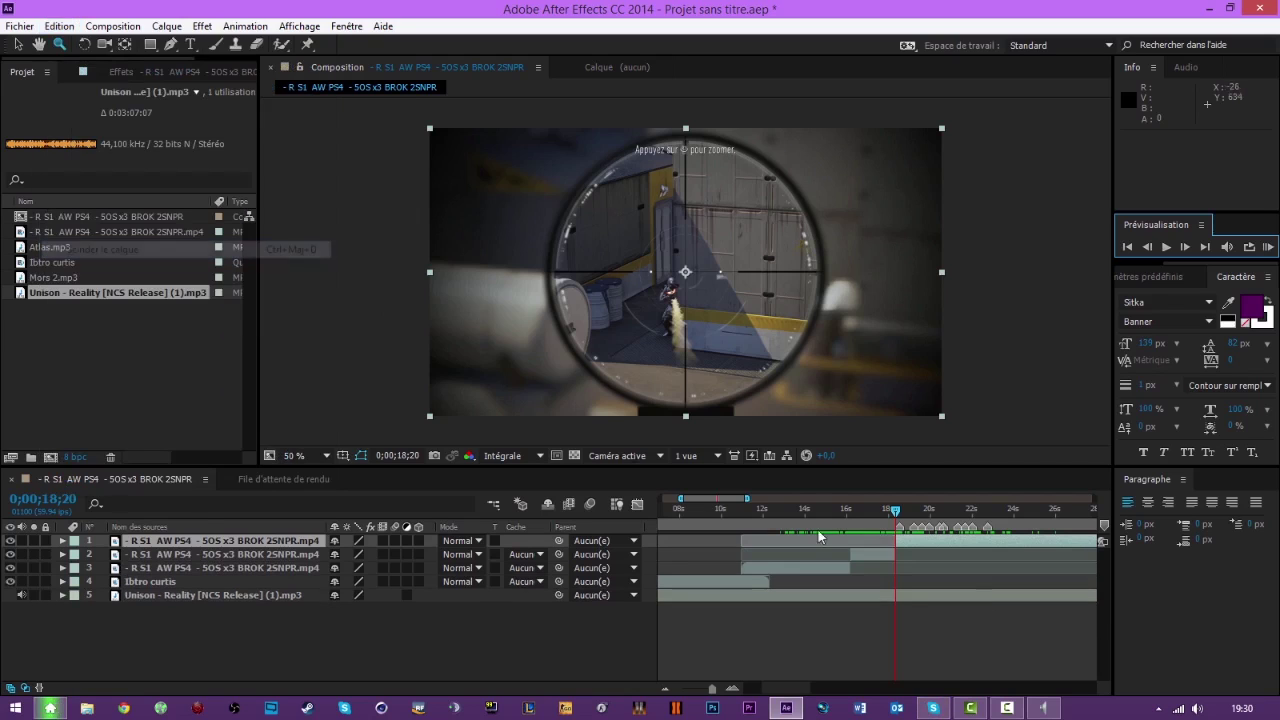
# Split the remaining part of the gameplay clip at 0;00;20;01 and again at 0;00;22;31.
pyautogui.moveTo(897, 511); pyautogui.dragTo(930, 512)
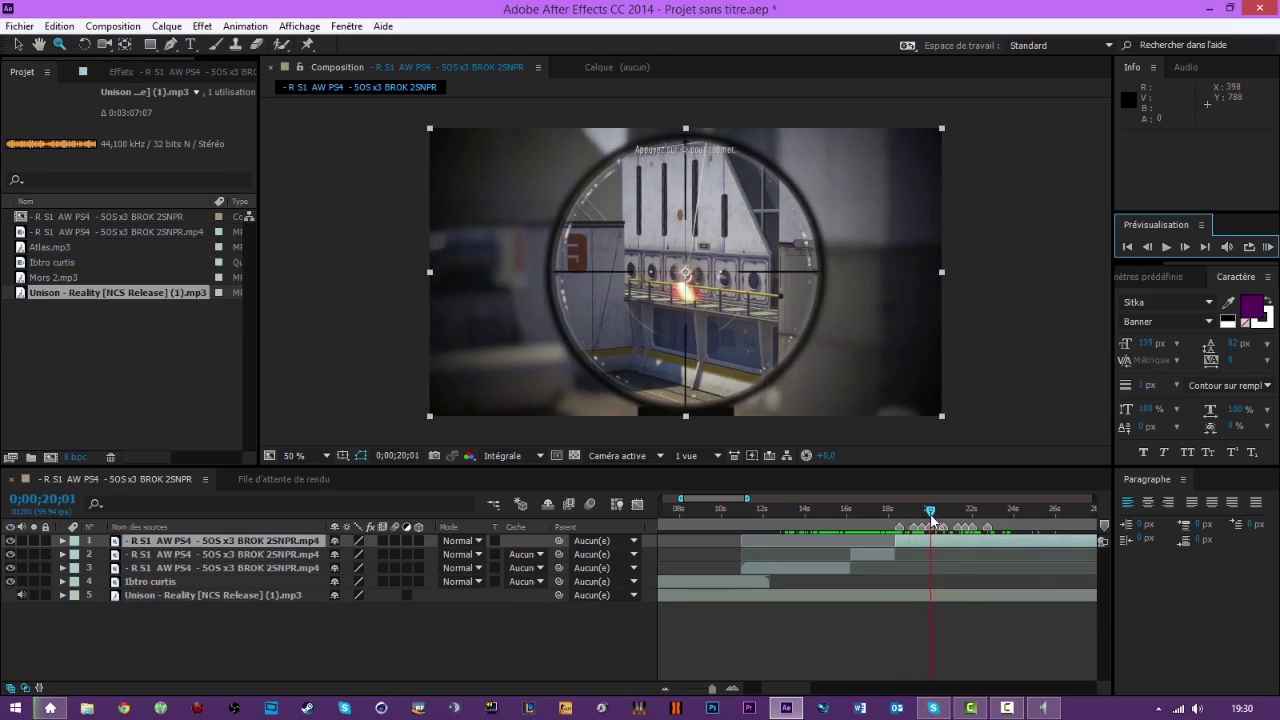
pyautogui.click(100, 26)
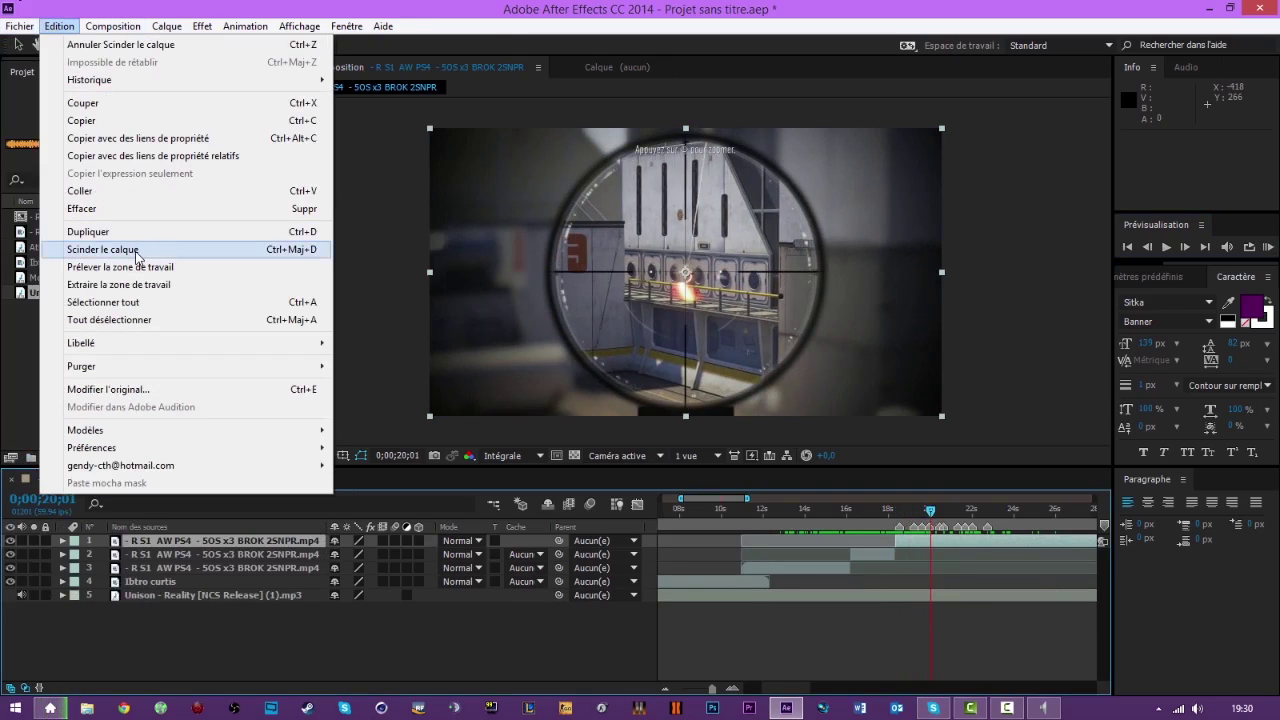
pyautogui.click(136, 254)
pyautogui.moveTo(930, 513); pyautogui.dragTo(983, 516)
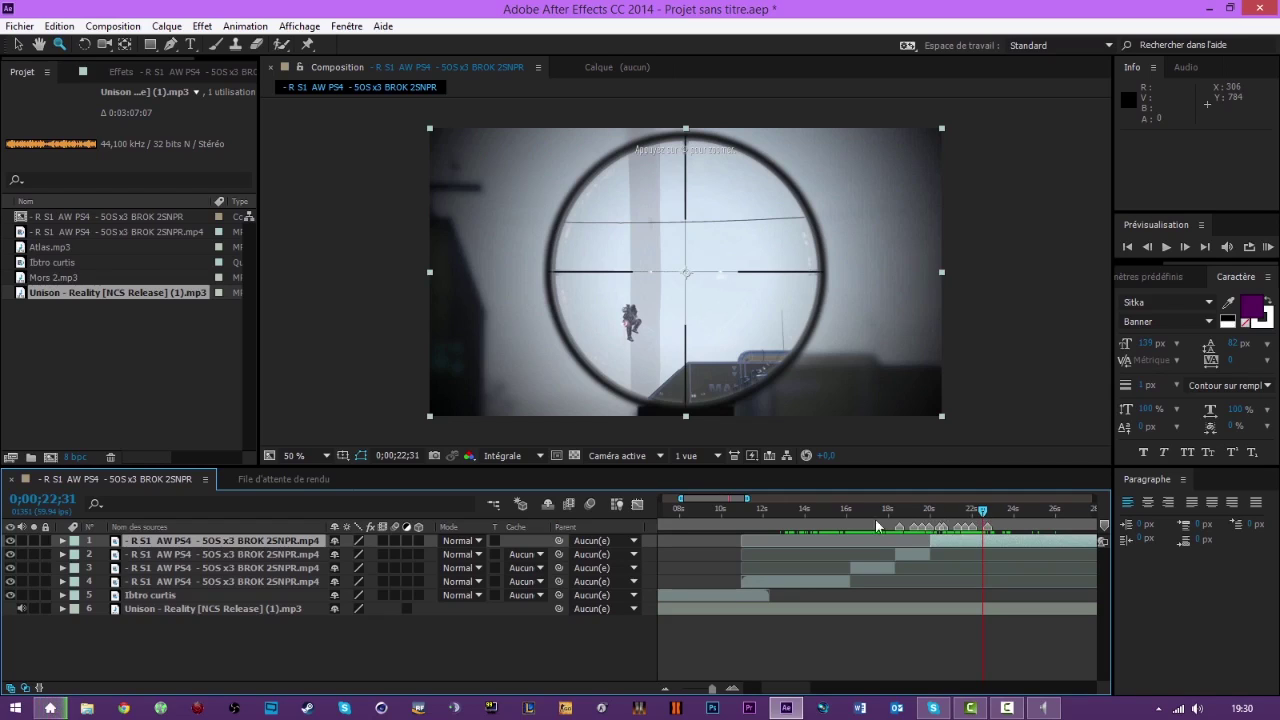
pyautogui.click(59, 26)
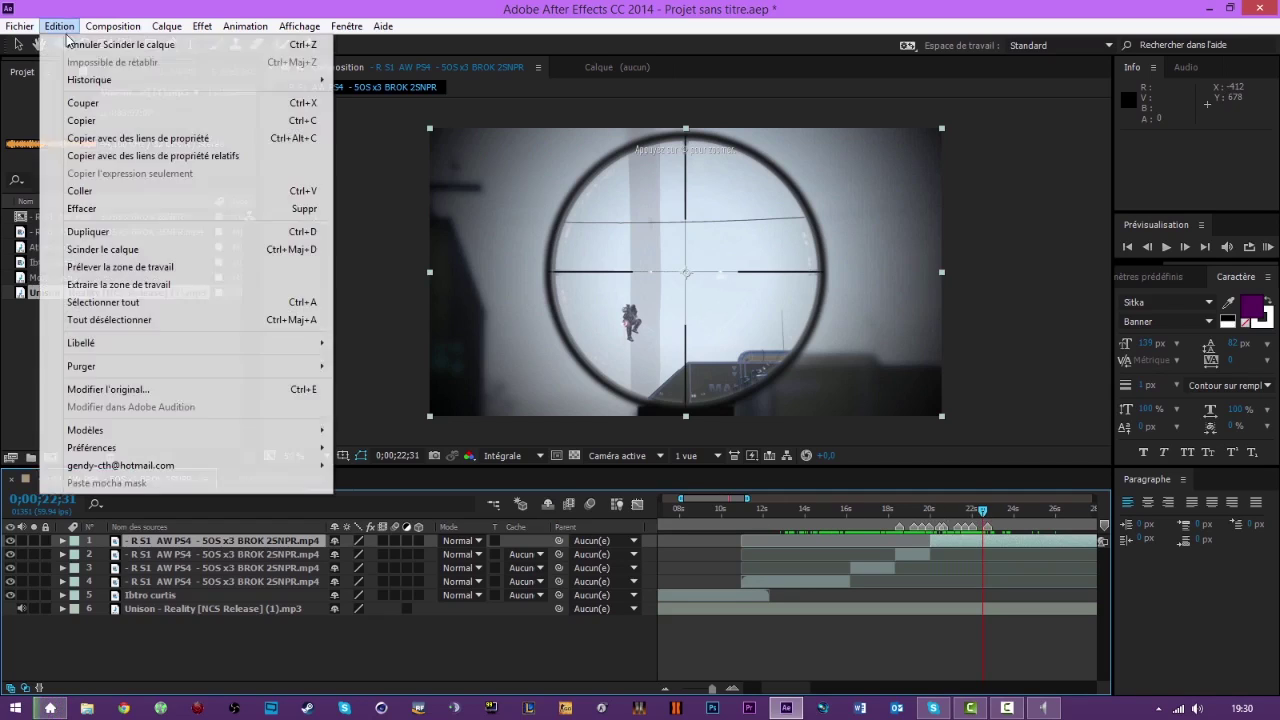
pyautogui.click(110, 250)
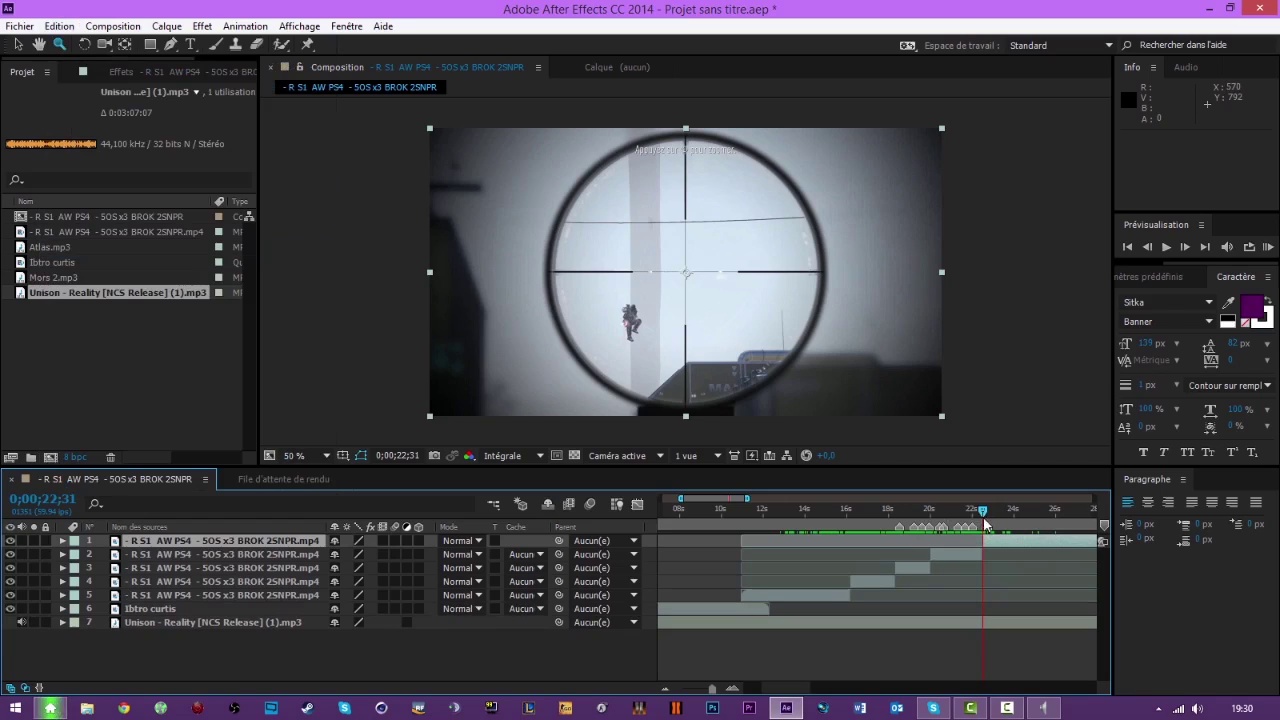
# Find the next sniper shot frame by frame and split the remaining gameplay clip there, at 0;00;26;06.
pyautogui.click(663, 692)
pyautogui.click(663, 692)
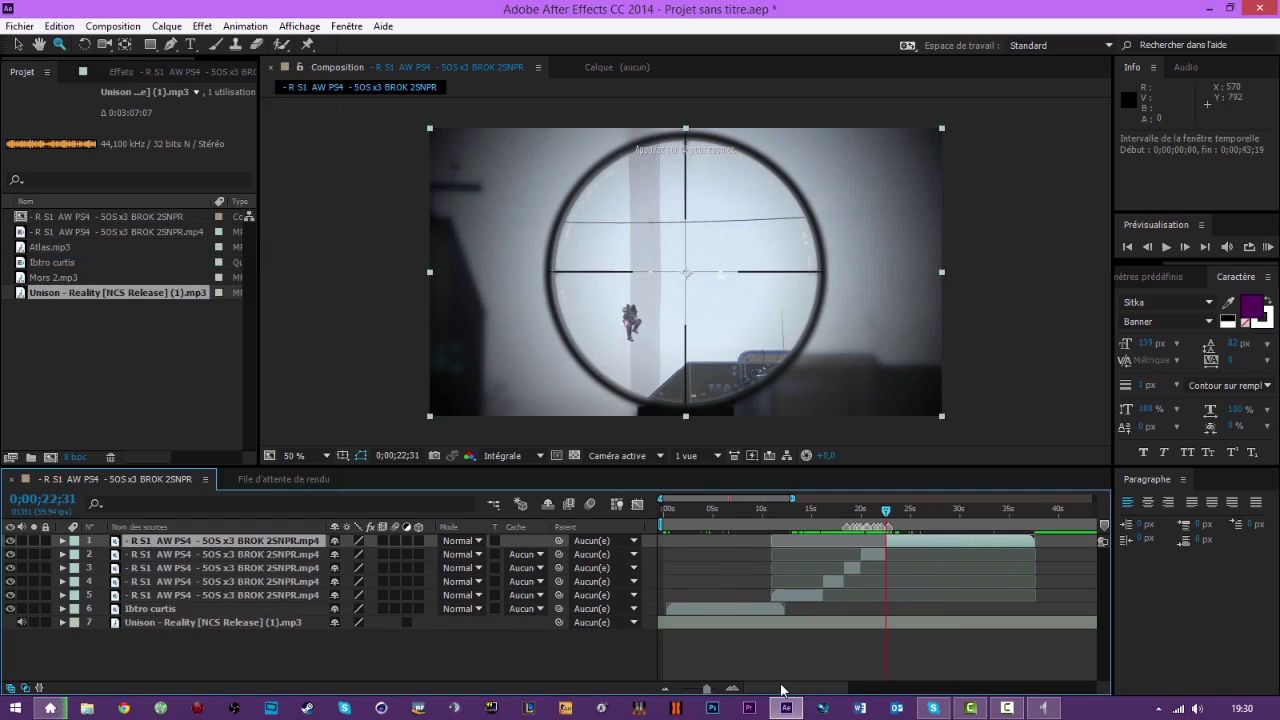
pyautogui.click(663, 692)
pyautogui.moveTo(840, 511); pyautogui.dragTo(878, 513)
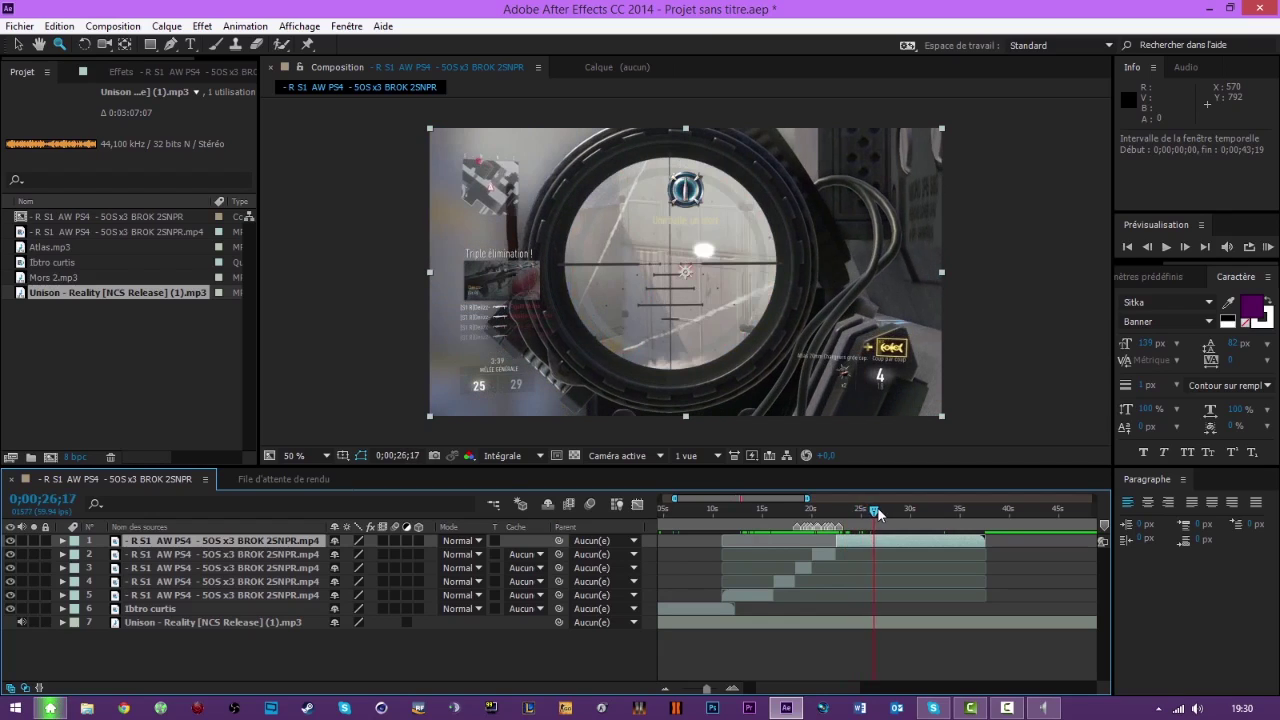
pyautogui.click(1151, 243)
pyautogui.click(1151, 243)
pyautogui.click(1151, 243)
pyautogui.click(1151, 243)
pyautogui.click(1151, 243)
pyautogui.click(1151, 243)
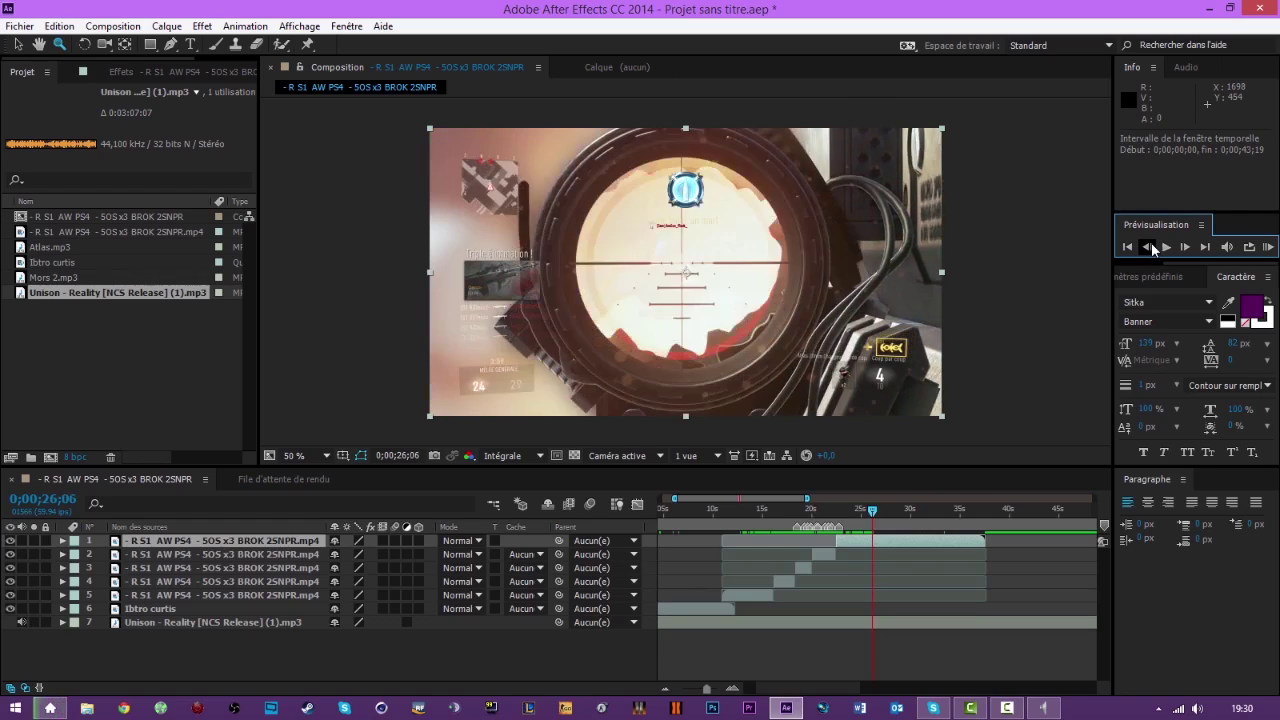
pyautogui.click(1151, 243)
pyautogui.click(1186, 247)
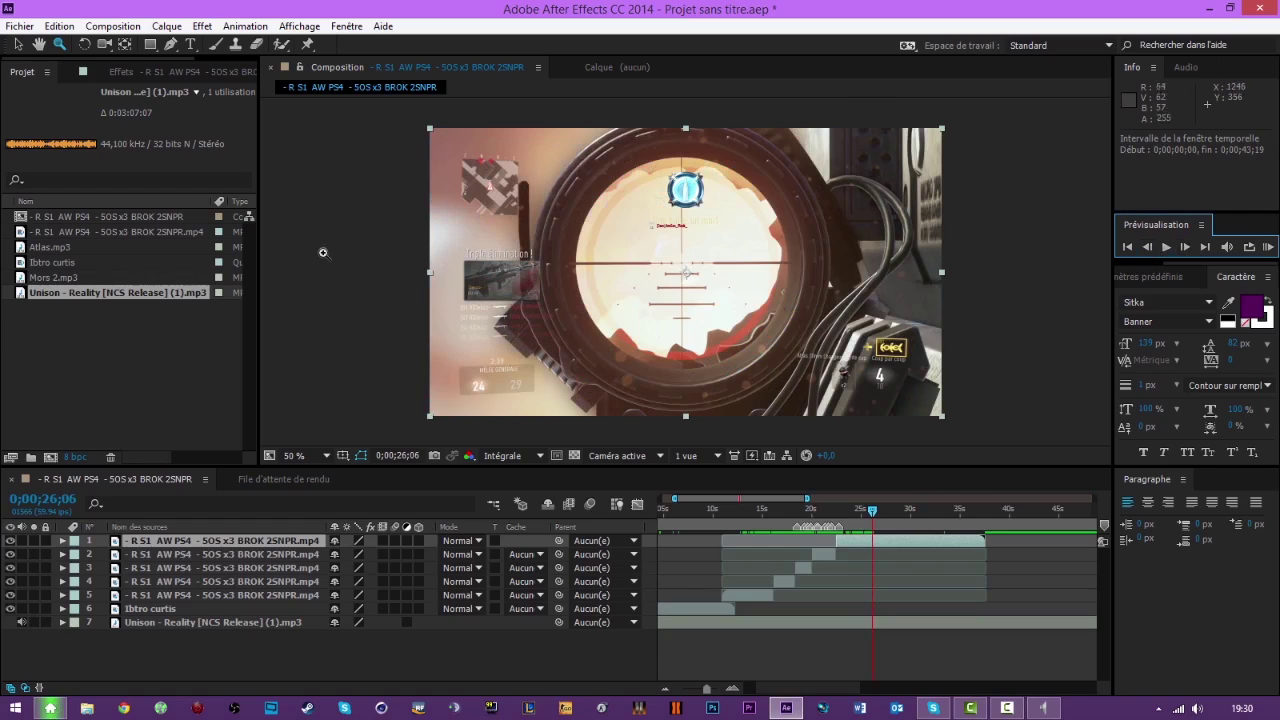
pyautogui.click(59, 26)
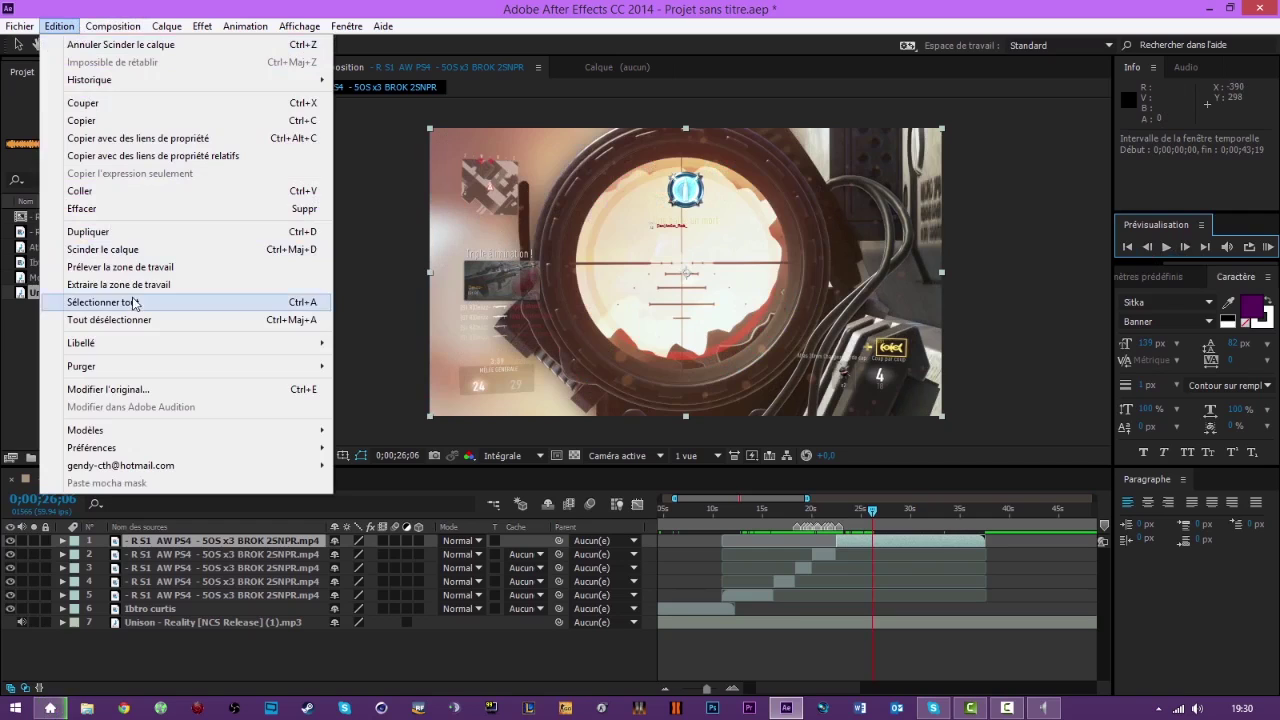
pyautogui.click(117, 252)
# Split the remaining part of the gameplay clip at the following shot, at 0;00;28;29.
pyautogui.moveTo(873, 514); pyautogui.dragTo(895, 519)
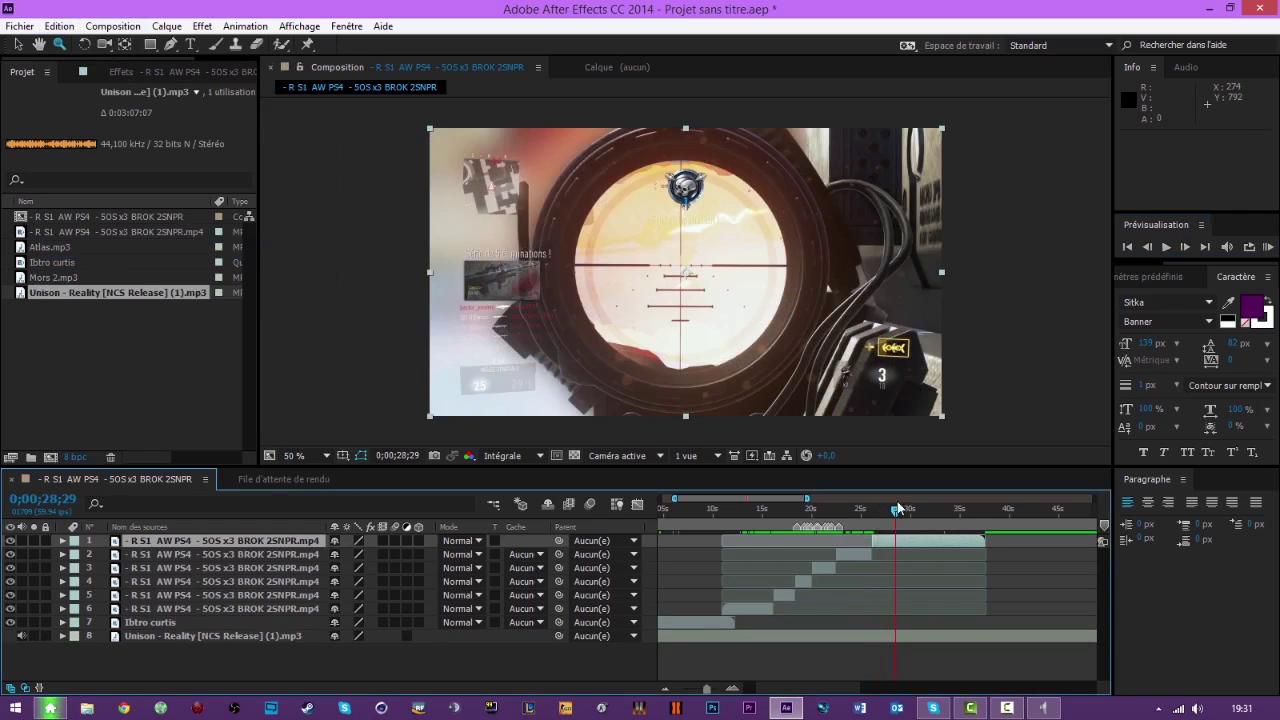
pyautogui.click(113, 26)
pyautogui.moveTo(66, 33)
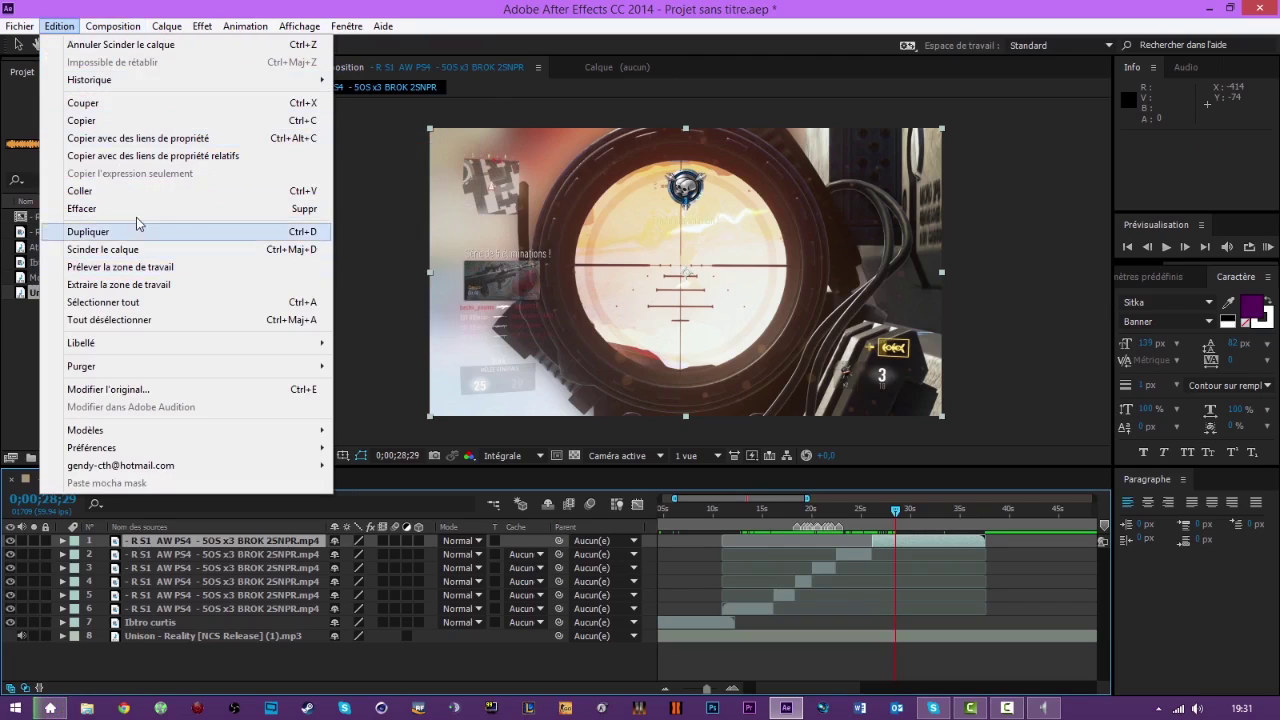
pyautogui.click(131, 250)
# Step through the frames to the last shot and split the remaining gameplay clip at 0;00;31;26.
pyautogui.moveTo(903, 513); pyautogui.dragTo(923, 511)
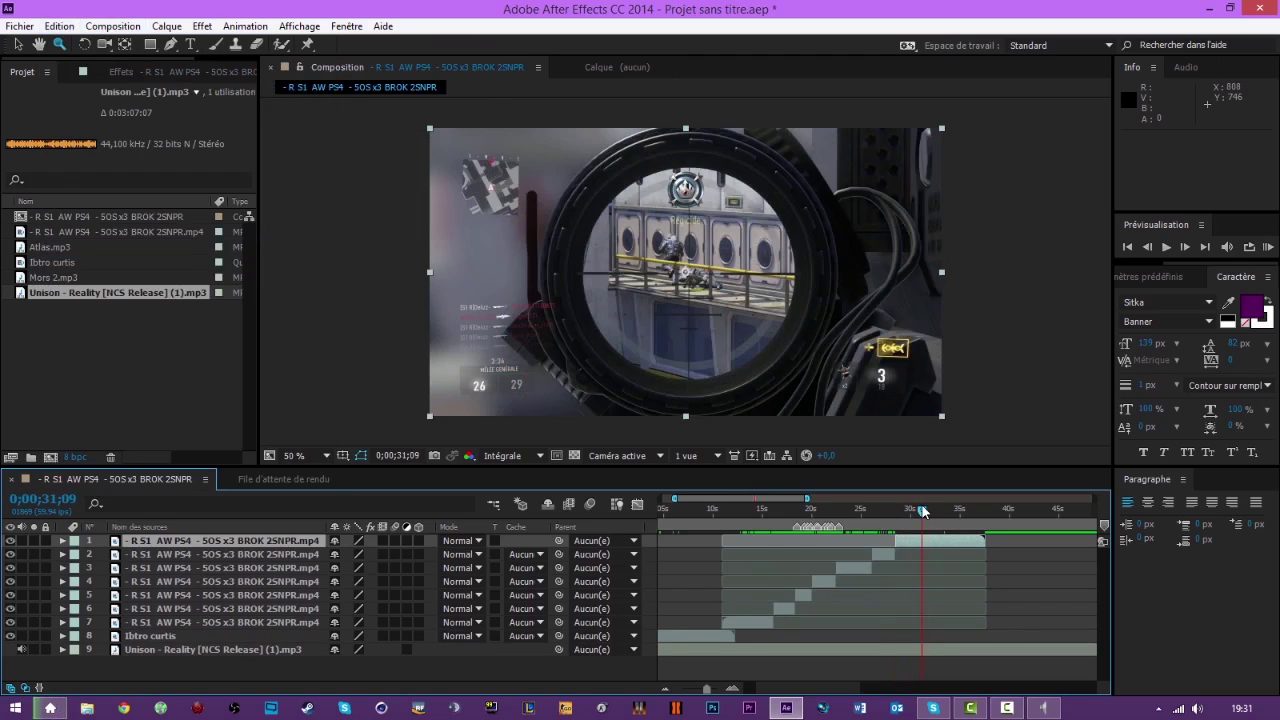
pyautogui.click(1186, 249)
pyautogui.click(1186, 249)
pyautogui.click(1186, 249)
pyautogui.click(1186, 249)
pyautogui.click(1186, 249)
pyautogui.click(1186, 249)
pyautogui.click(1186, 249)
pyautogui.click(1186, 249)
pyautogui.click(1186, 249)
pyautogui.click(1186, 249)
pyautogui.click(1187, 250)
pyautogui.click(1188, 250)
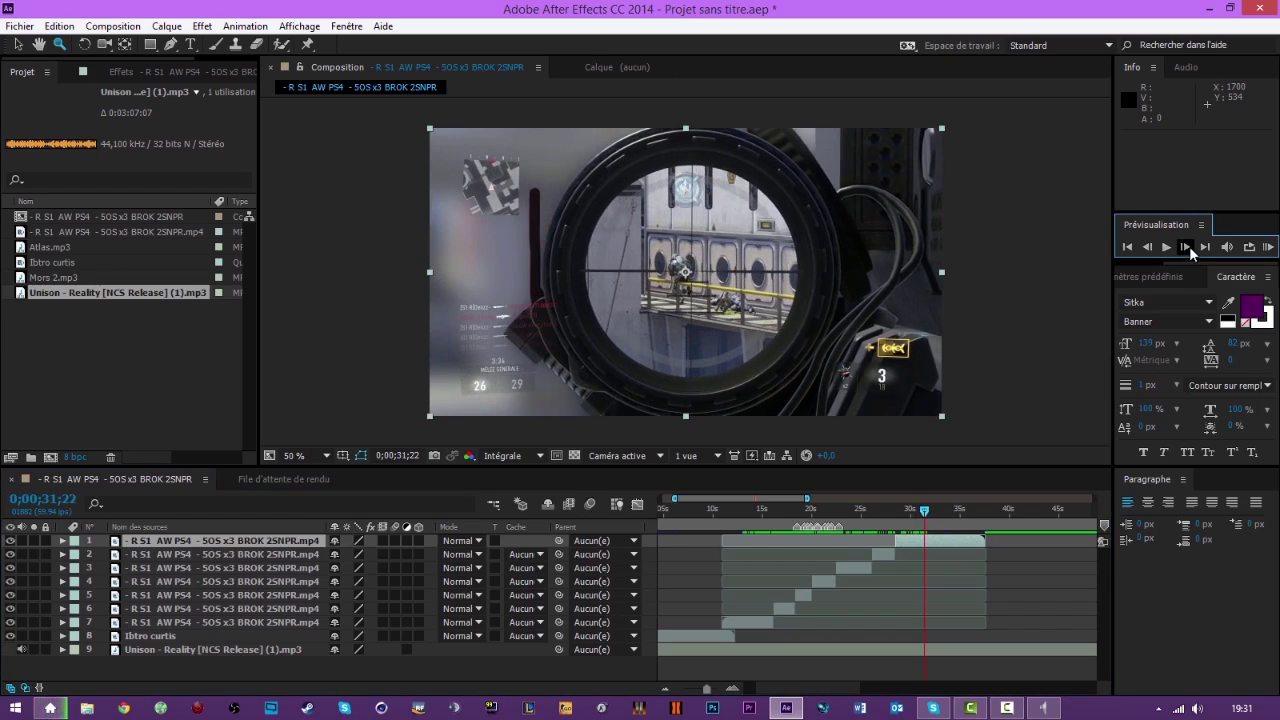
pyautogui.click(1188, 250)
pyautogui.click(1188, 250)
pyautogui.click(1188, 250)
pyautogui.click(1188, 250)
pyautogui.click(68, 28)
pyautogui.click(98, 250)
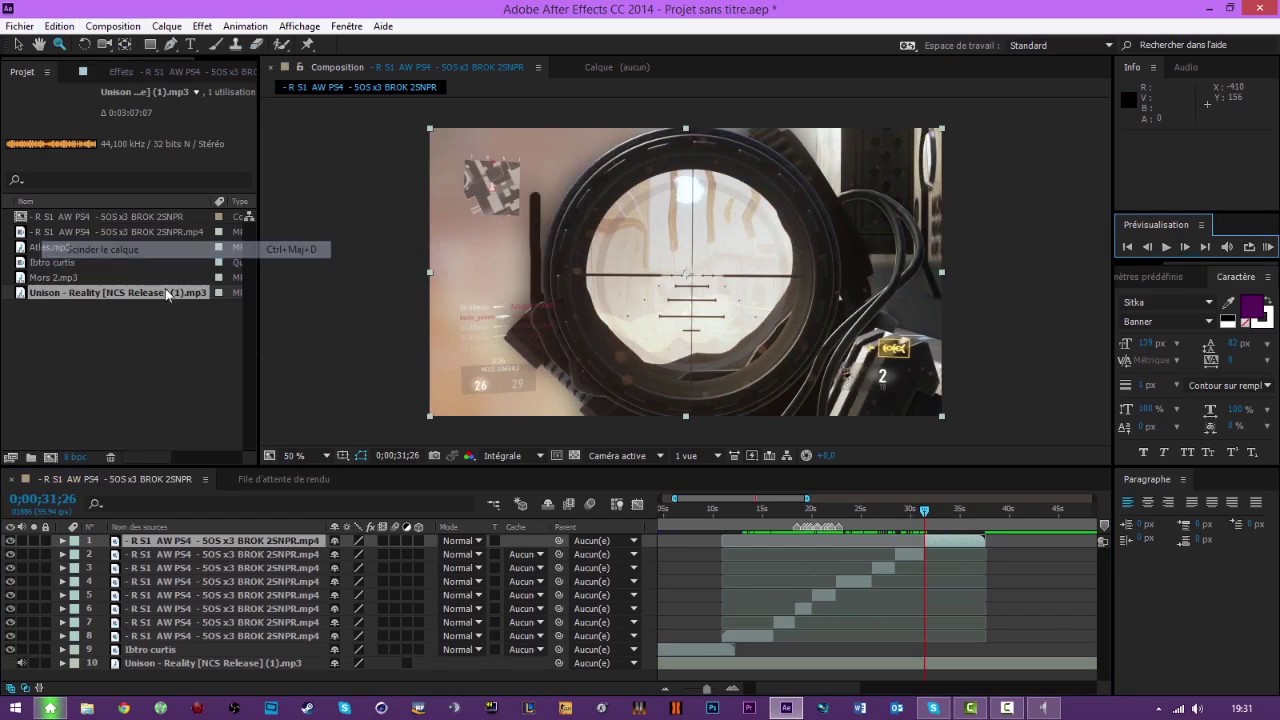
# Switch to Skype, end the ongoing group call and go to the newest messages of the conversation.
pyautogui.click(933, 708)
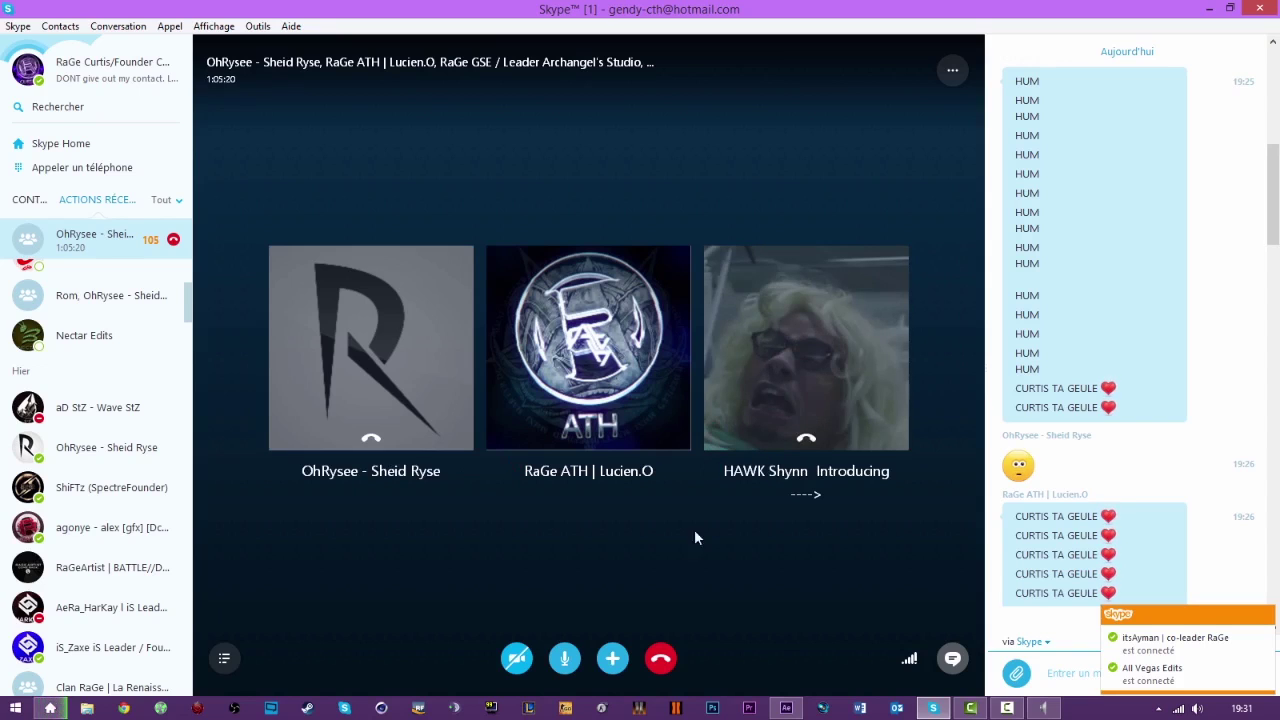
pyautogui.click(660, 658)
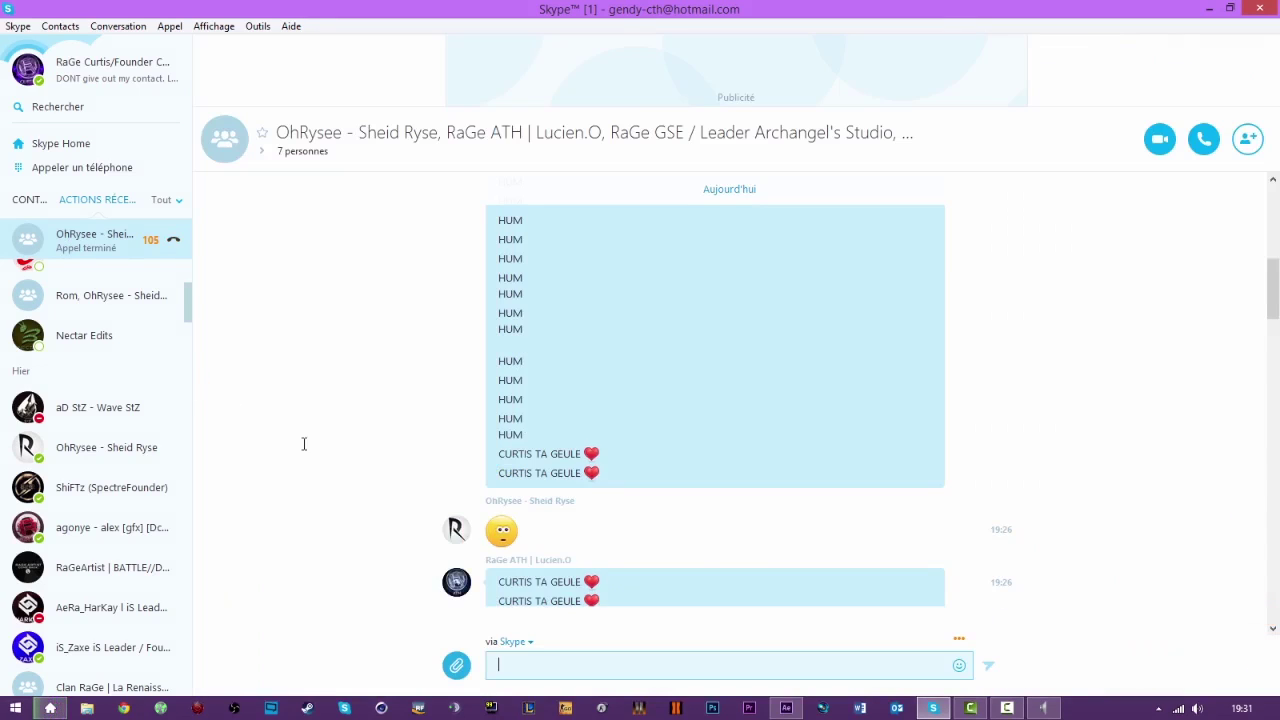
pyautogui.moveTo(1273, 286); pyautogui.dragTo(1275, 672)
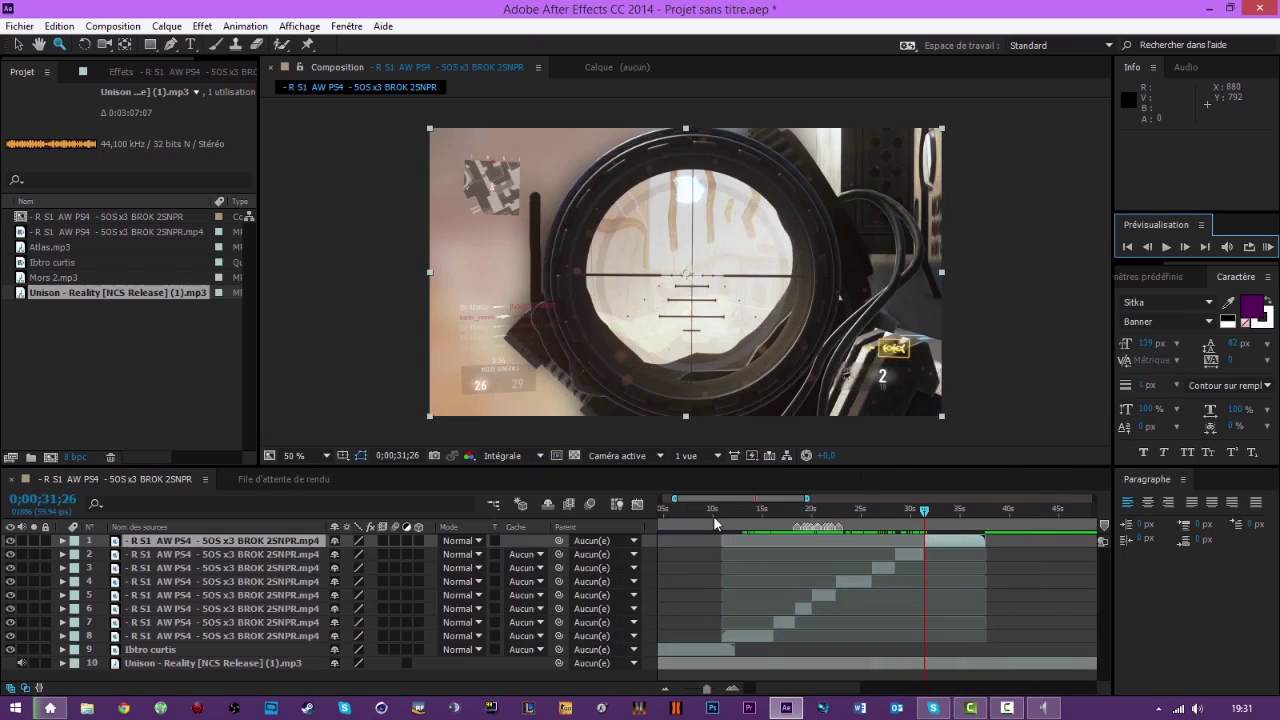
# Return to After Effects and place the playhead on the first beat marker, at 0;00;18;31.
pyautogui.moveTo(920, 512); pyautogui.dragTo(786, 513)
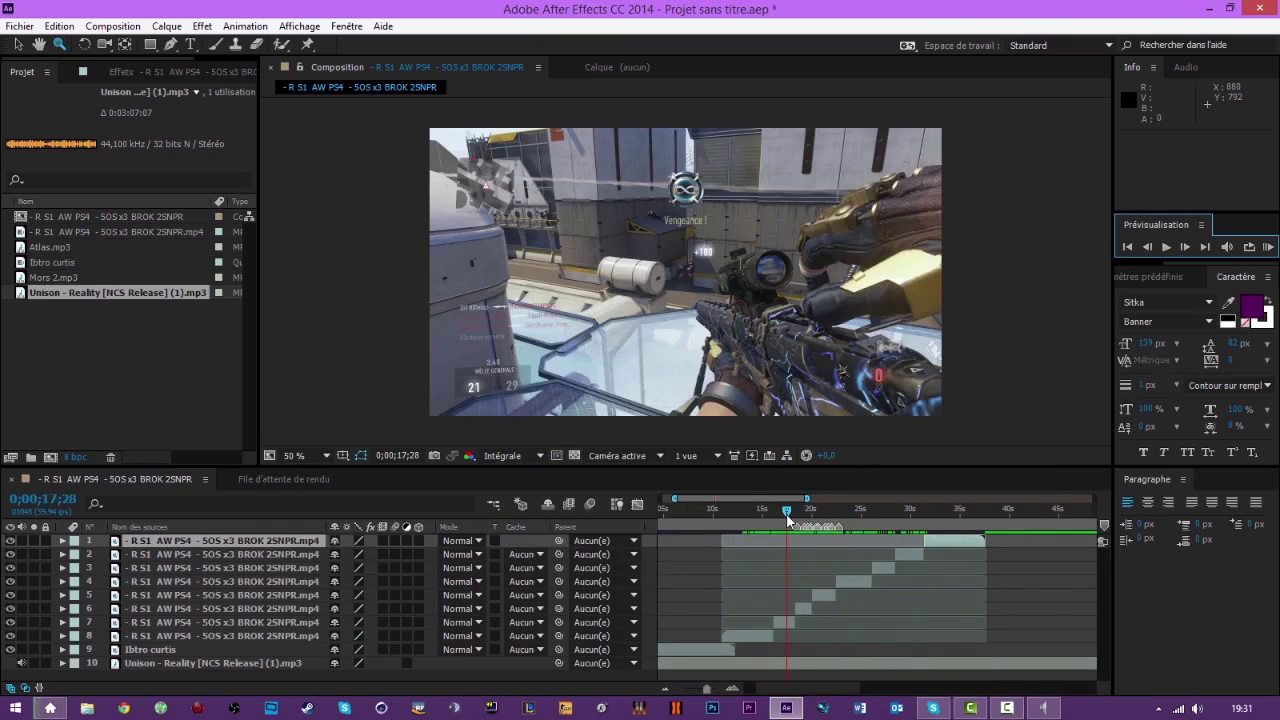
pyautogui.click(733, 689)
pyautogui.moveTo(792, 511); pyautogui.dragTo(831, 510)
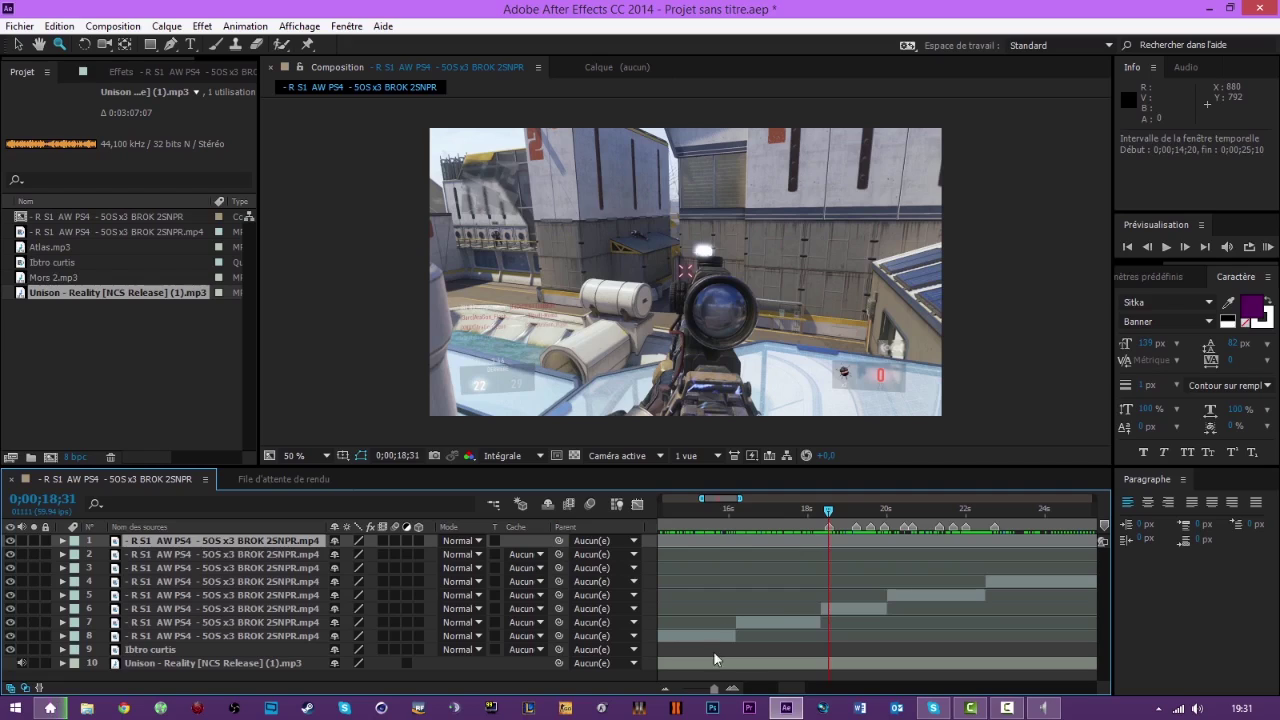
# Fine-tune the playhead at the first beat marker to 0;00;18;32.
pyautogui.click(732, 680)
pyautogui.click(733, 688)
pyautogui.click(733, 688)
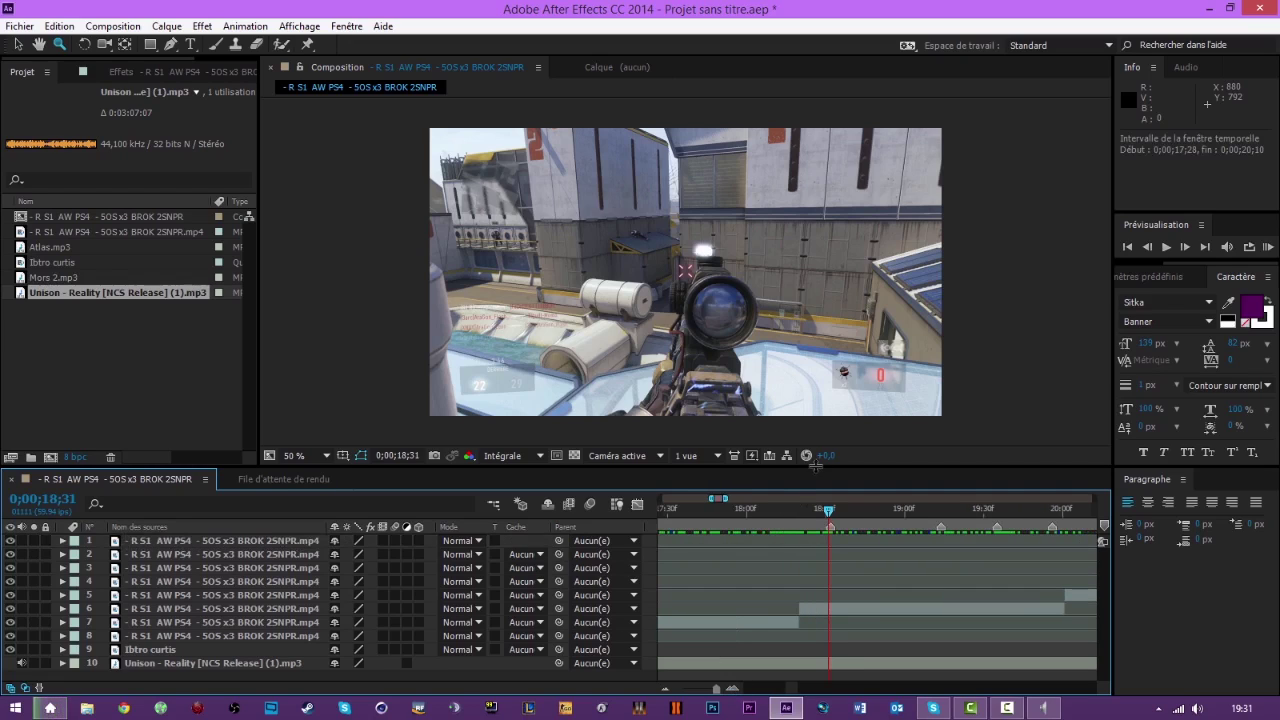
pyautogui.click(829, 510)
# Shift the early gameplay segments later so the first ends and the second starts at 0;00;18;32, with the third starting at 0;00;19;55.
pyautogui.click(810, 610)
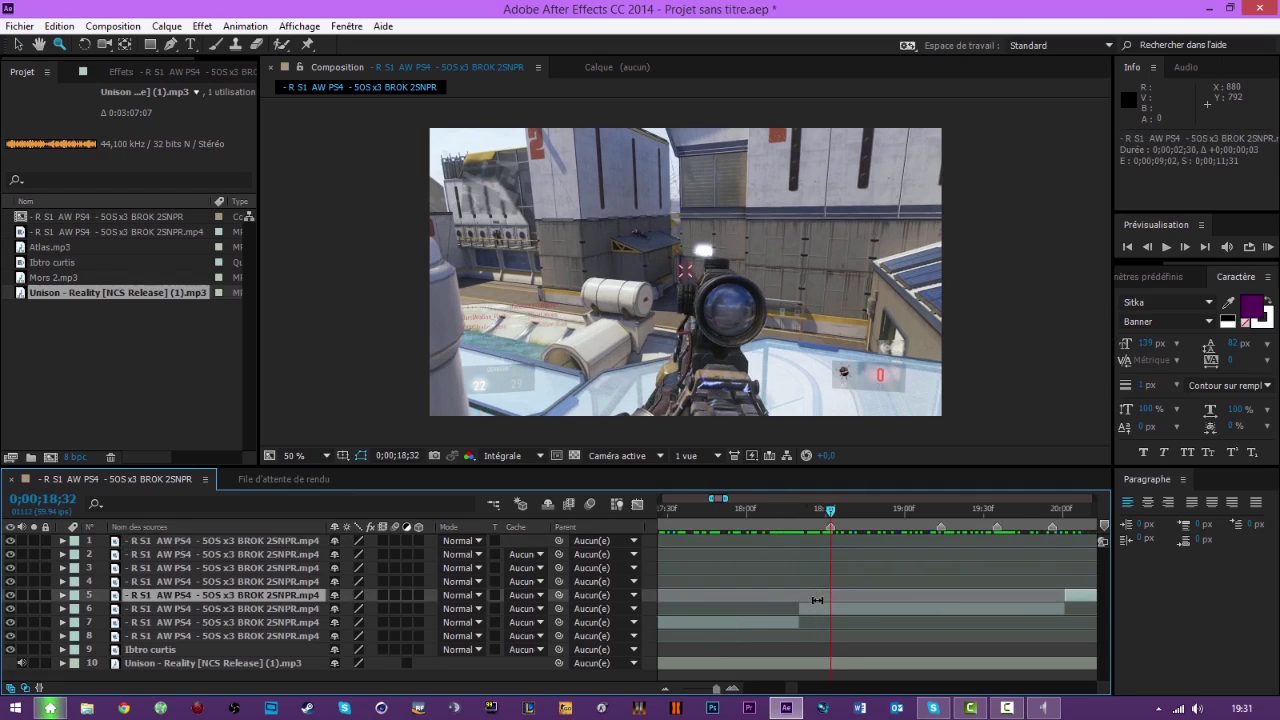
pyautogui.click(668, 689)
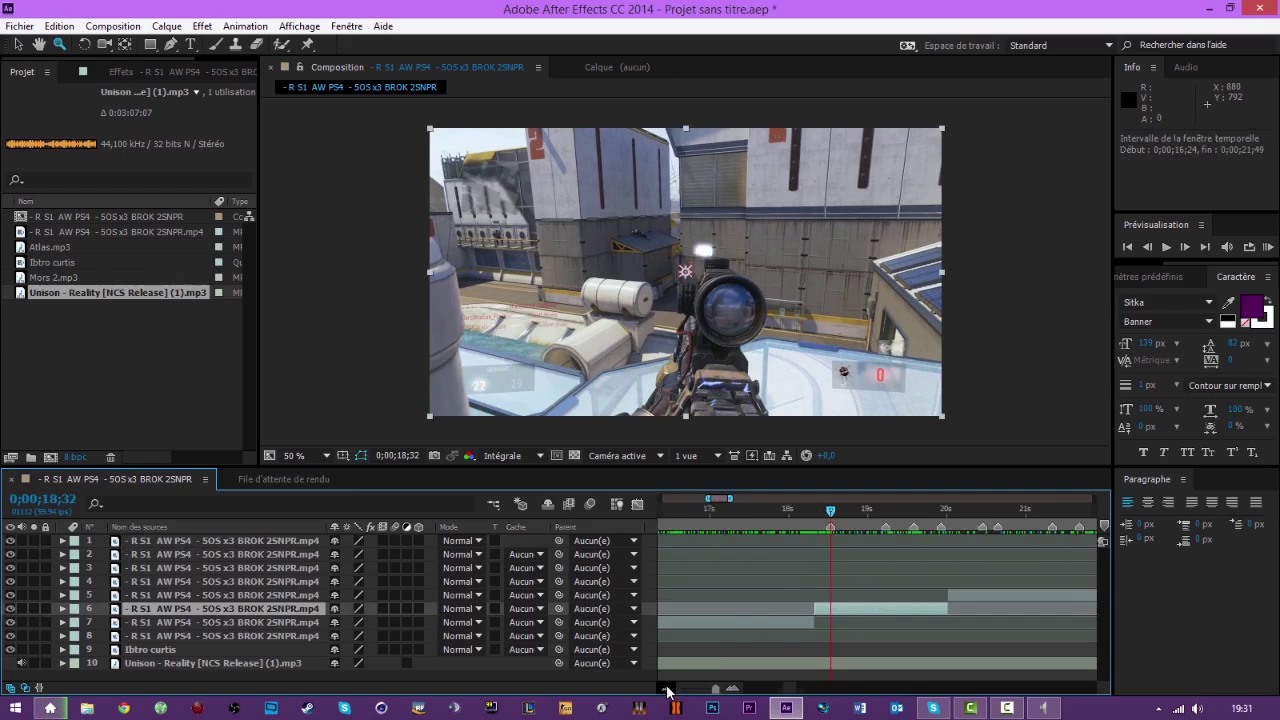
pyautogui.click(668, 689)
pyautogui.click(668, 689)
pyautogui.click(668, 689)
pyautogui.click(668, 689)
pyautogui.moveTo(741, 633); pyautogui.dragTo(858, 607)
pyautogui.click(733, 690)
pyautogui.click(733, 690)
pyautogui.click(733, 690)
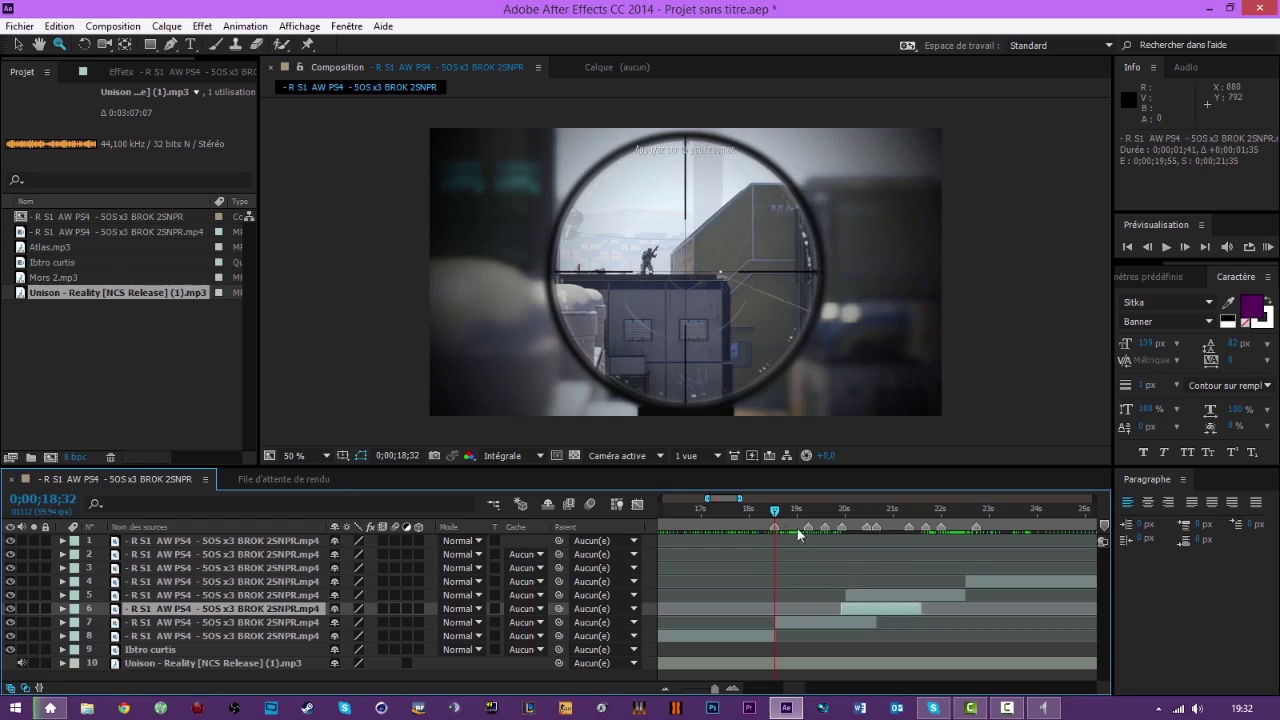
# Move the first gameplay segment slightly later so it ends at 0;00;18;52, checking its shot against the marker at 0;00;18;32.
pyautogui.moveTo(755, 632); pyautogui.dragTo(762, 633)
pyautogui.moveTo(747, 520)
pyautogui.mouseDown()
pyautogui.moveTo(776, 518)
pyautogui.moveTo(755, 520)
pyautogui.moveTo(767, 527)
pyautogui.mouseUp()
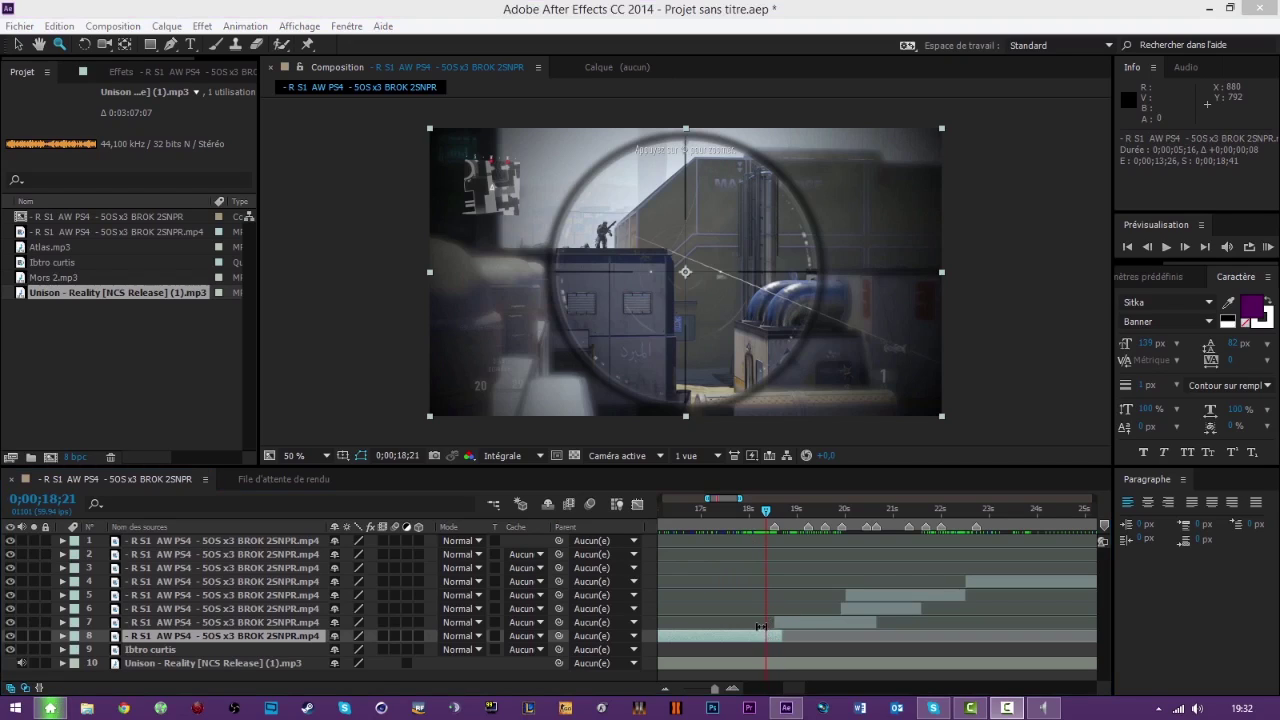
pyautogui.click(776, 512)
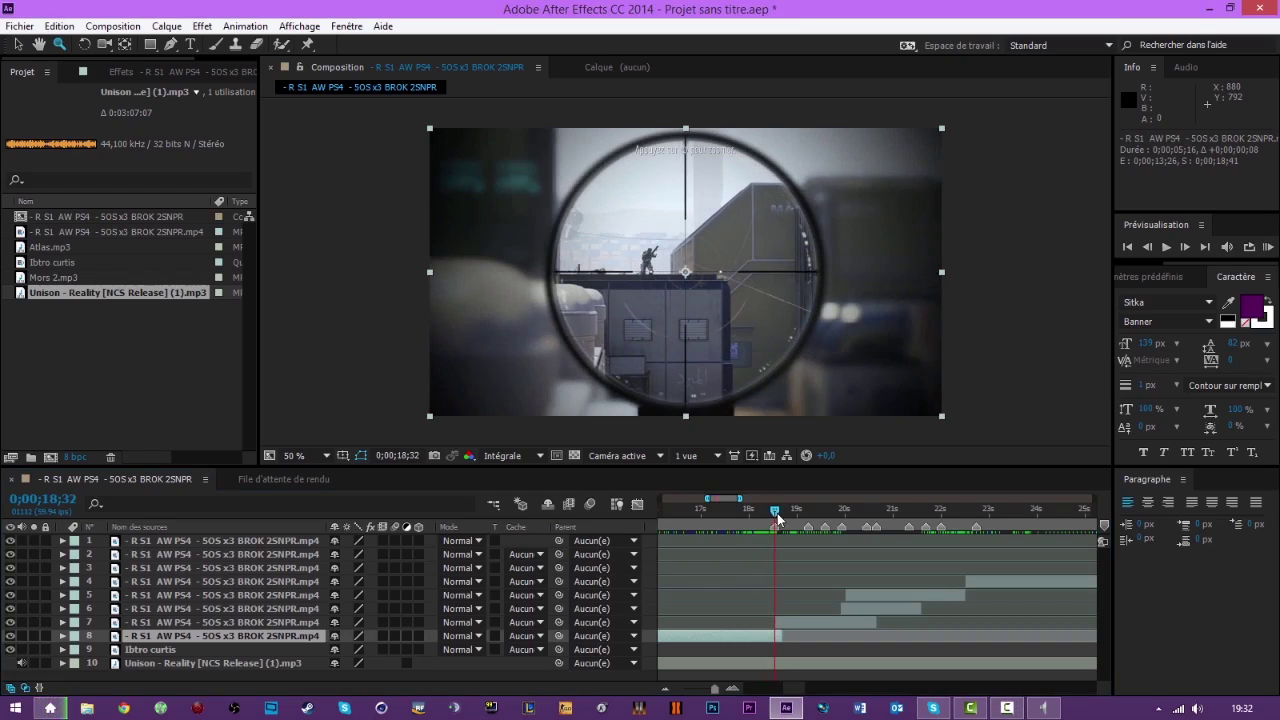
pyautogui.moveTo(762, 636); pyautogui.dragTo(771, 640)
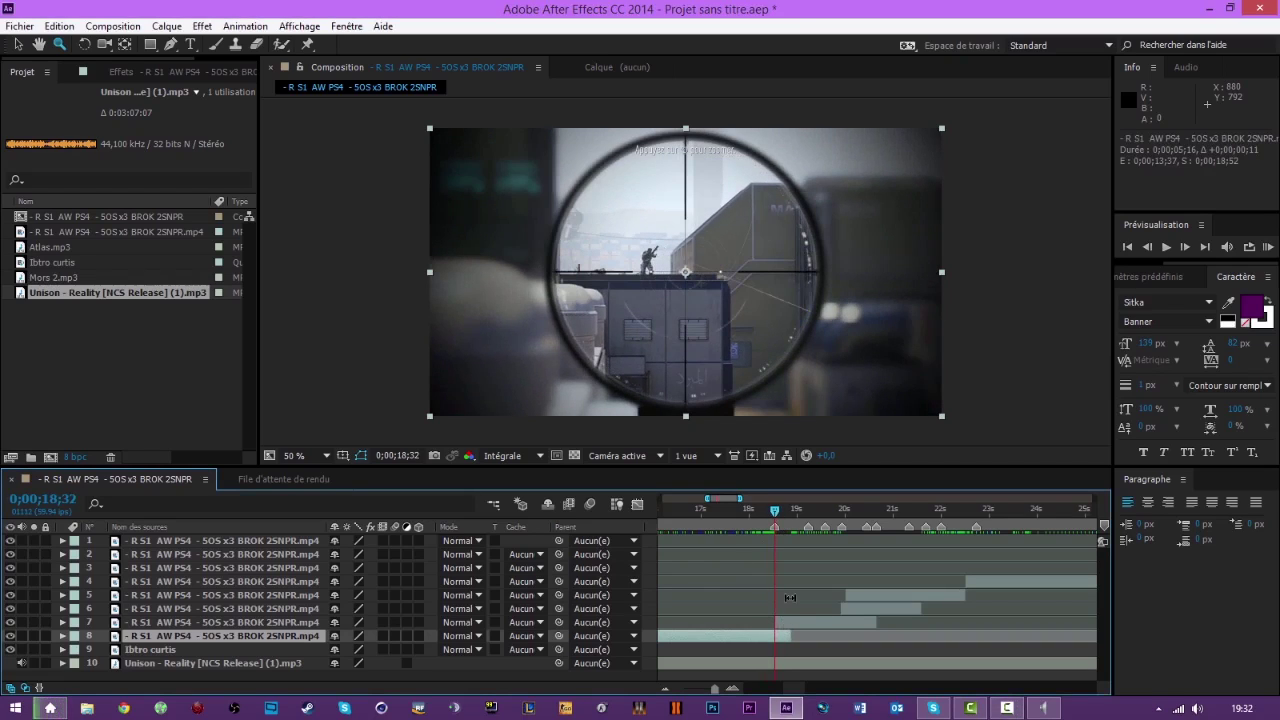
# Align the third gameplay segment's start with the beat marker at 0;00;19;56 and shorten the second segment's end.
pyautogui.click(790, 622)
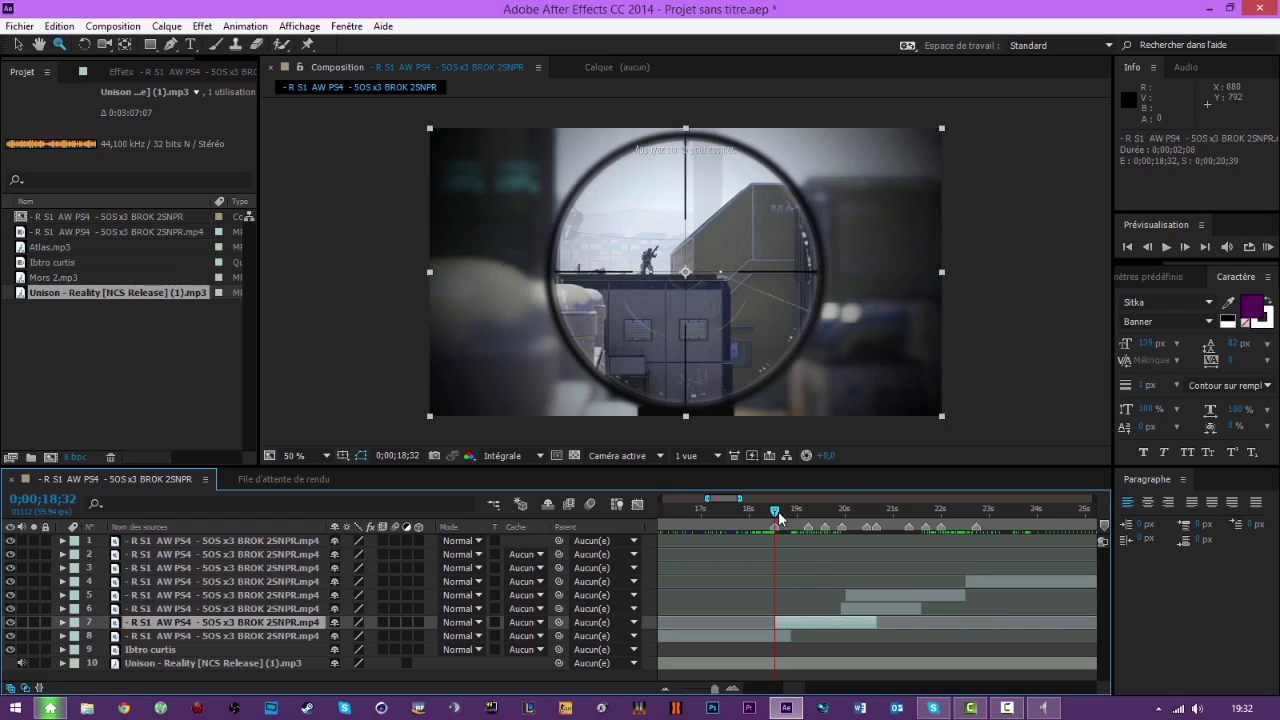
pyautogui.press('KP_Decimal')
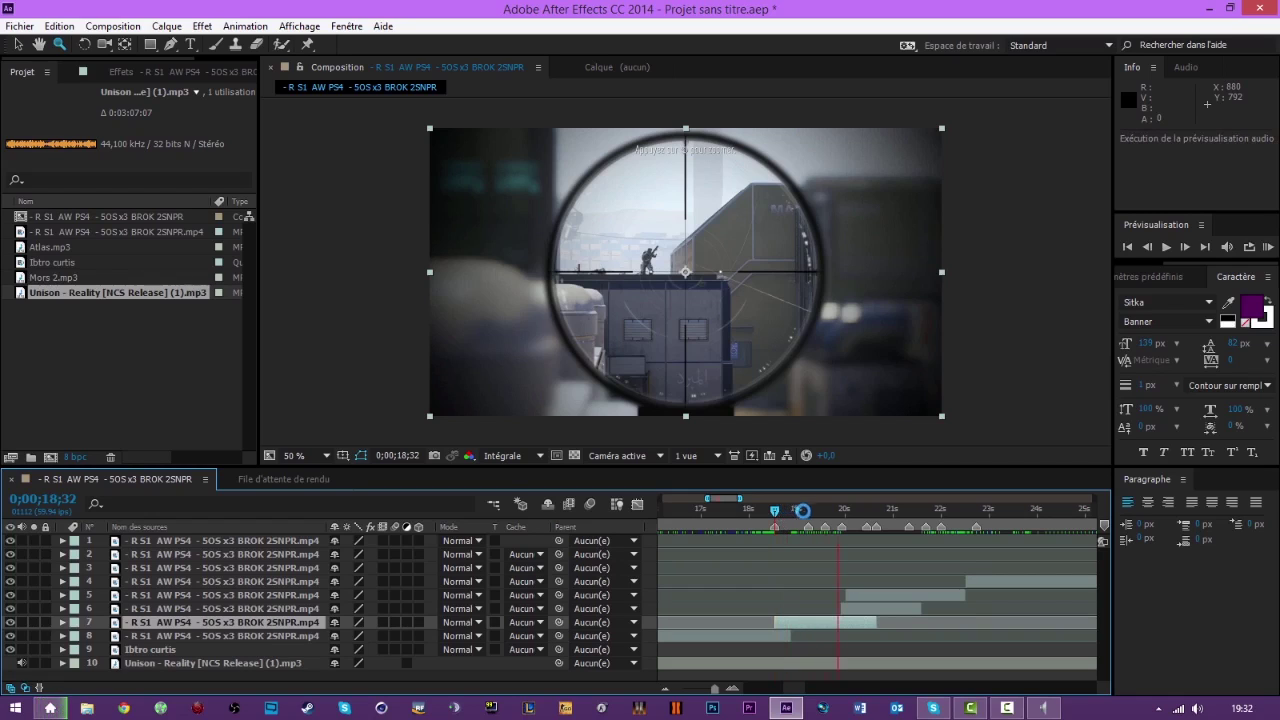
pyautogui.click(842, 511)
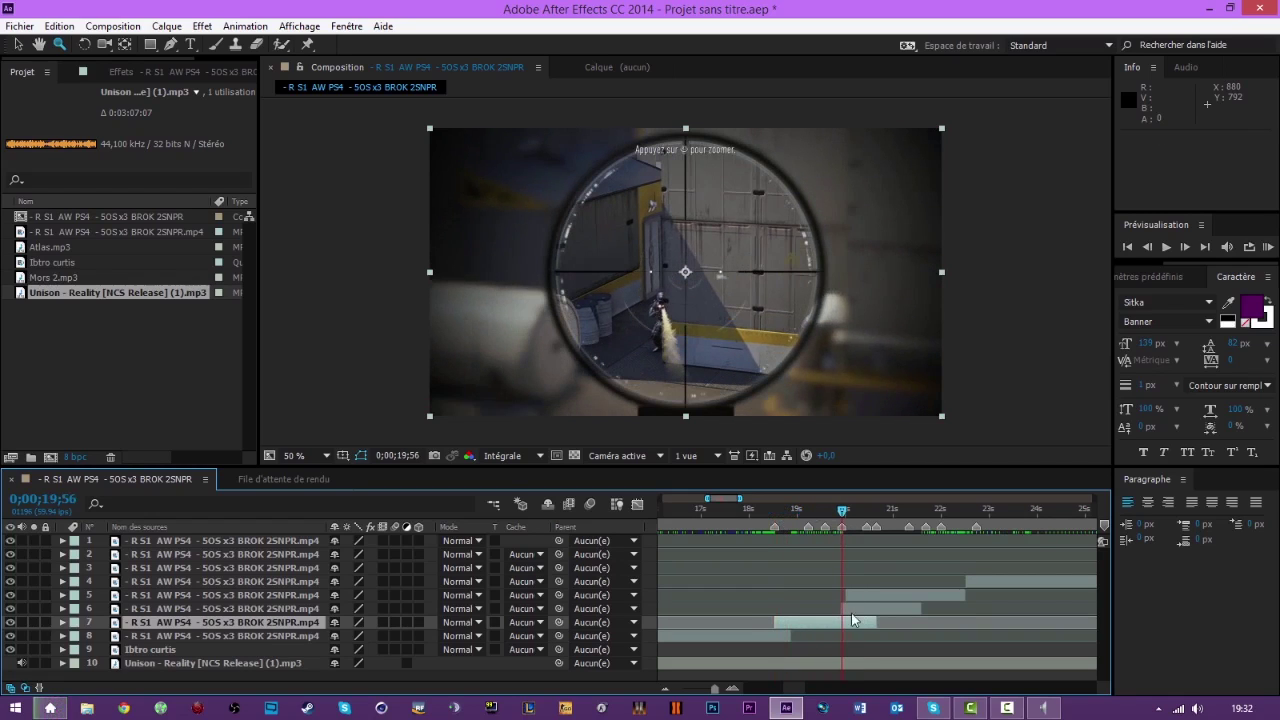
pyautogui.click(851, 607)
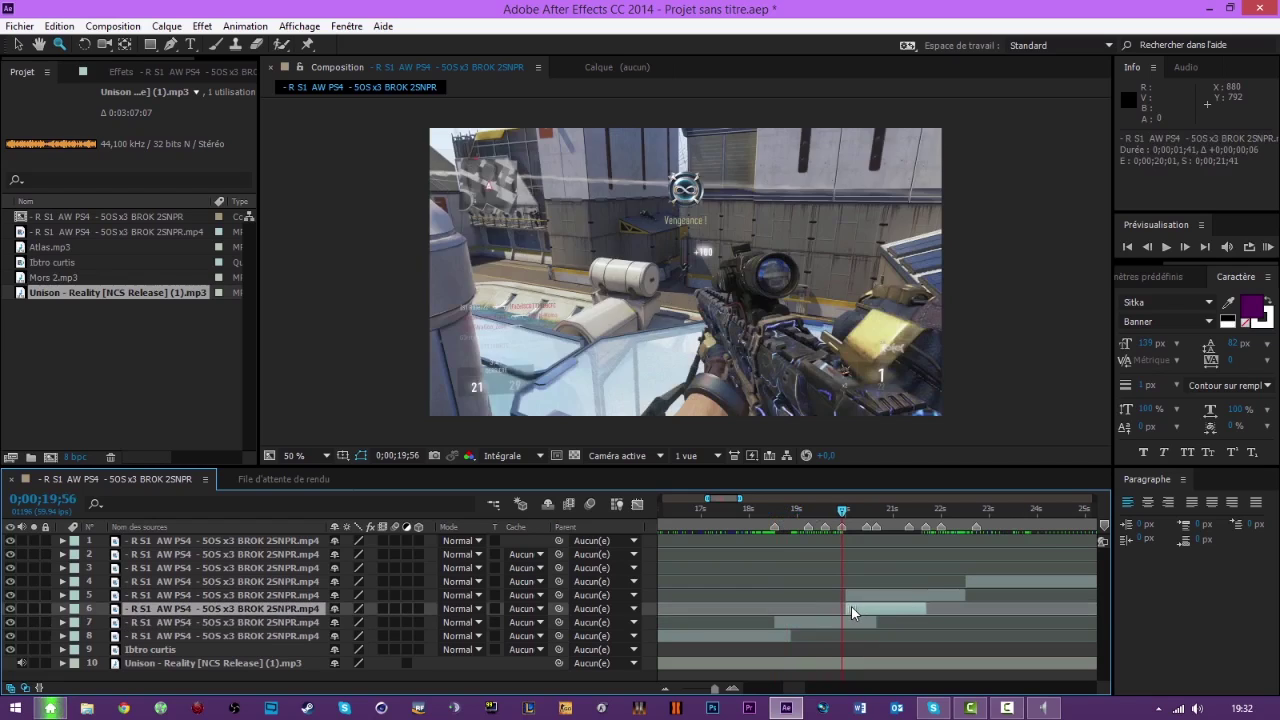
pyautogui.click(870, 622)
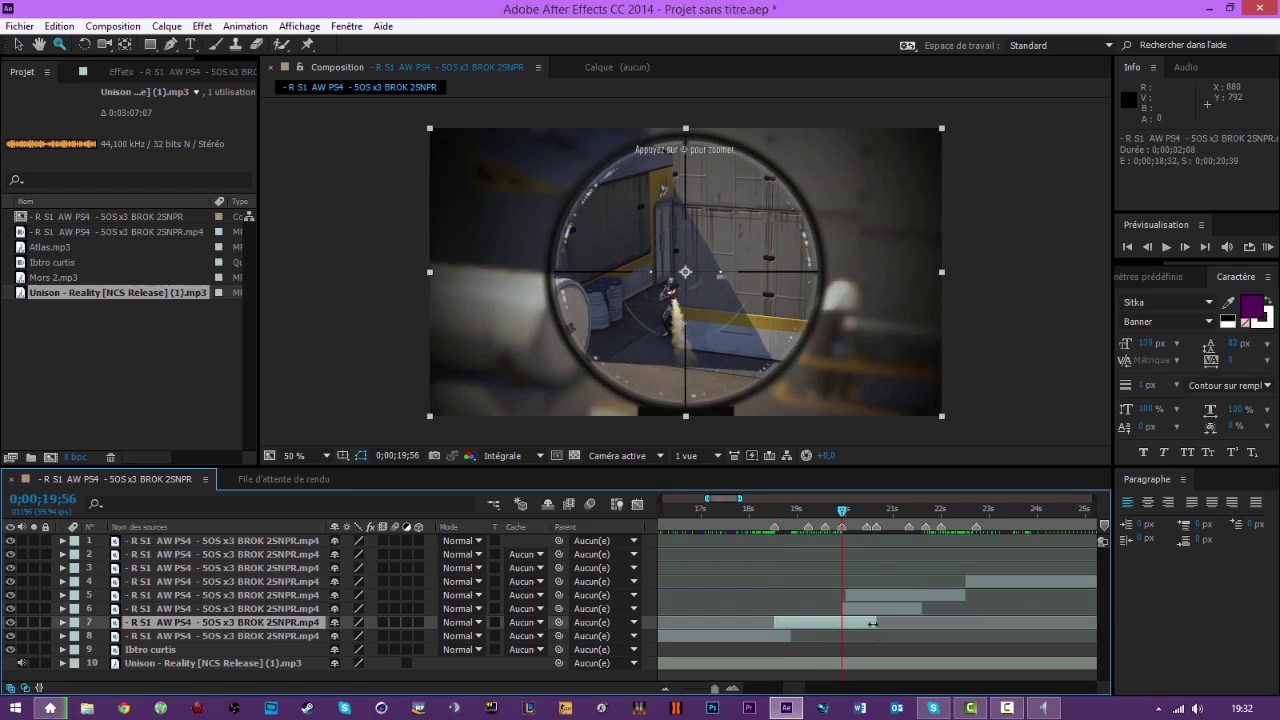
# Start the fourth gameplay segment at the beat marker at 0;00;21;20 and trim the third segment's end to 0;00;21;24.
pyautogui.press('KP_Decimal')
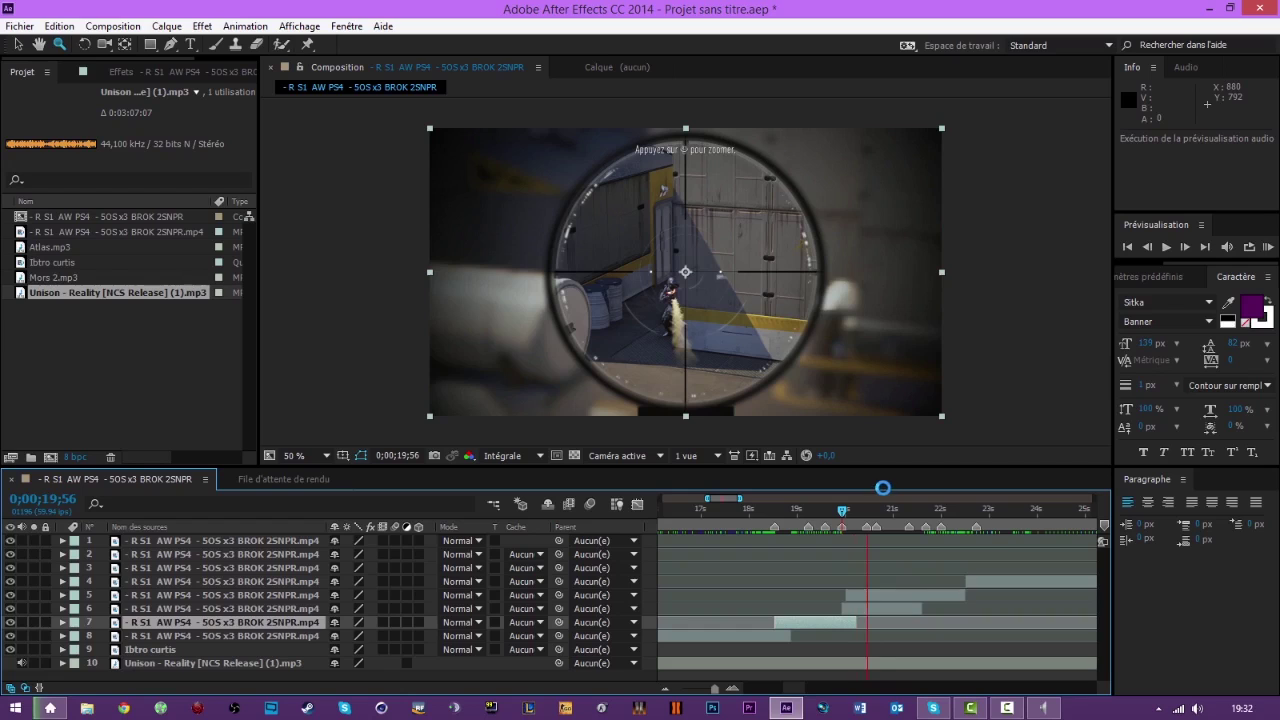
pyautogui.click(909, 511)
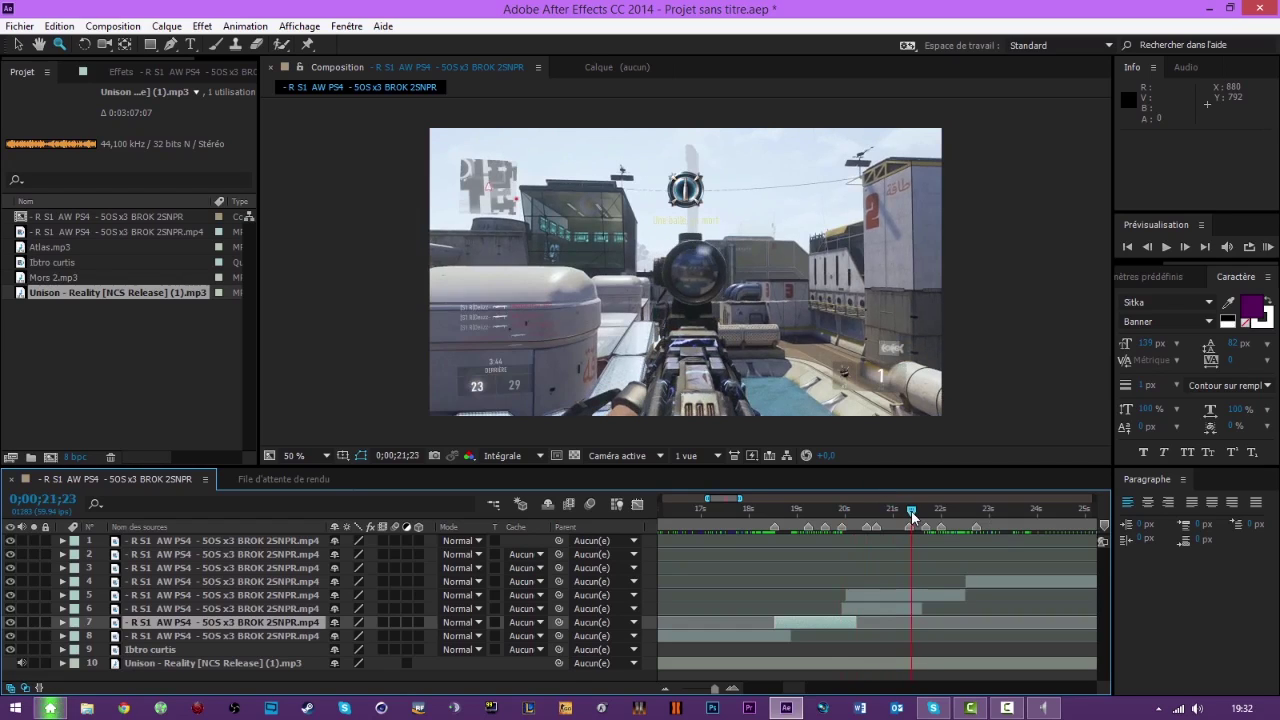
pyautogui.moveTo(907, 509); pyautogui.dragTo(909, 508)
pyautogui.moveTo(877, 594); pyautogui.dragTo(941, 597)
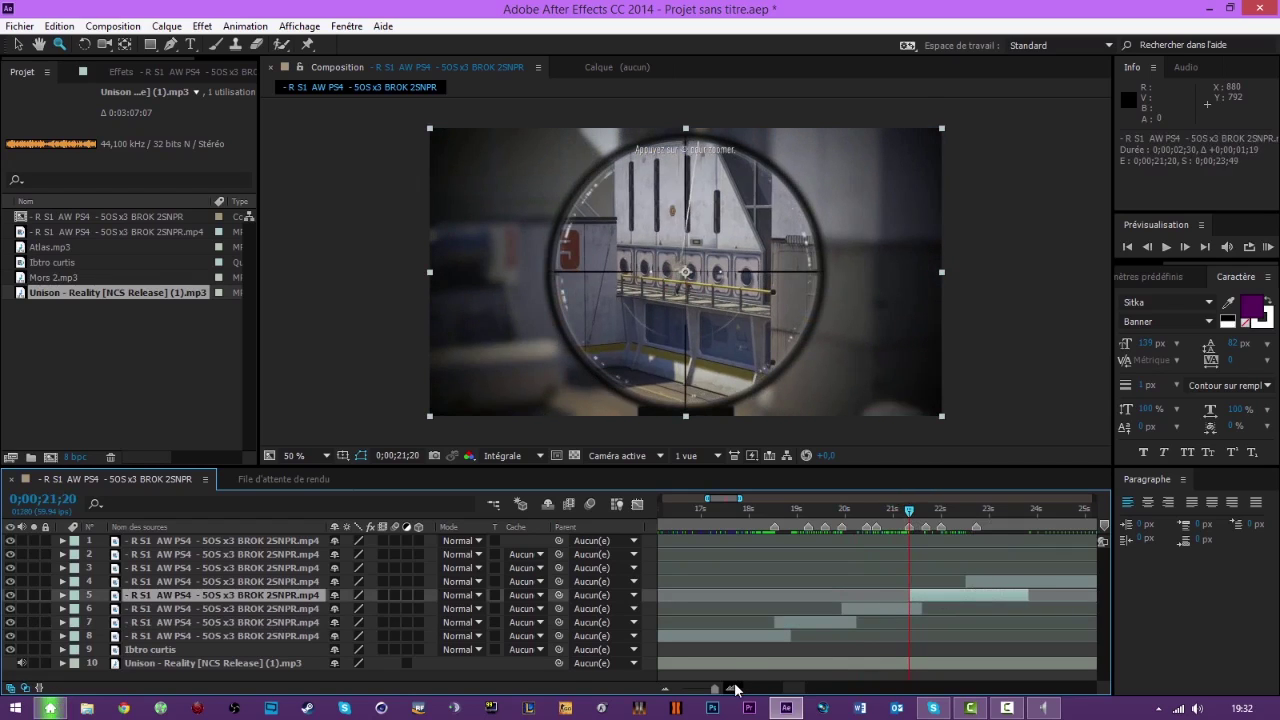
pyautogui.click(732, 688)
pyautogui.click(732, 688)
pyautogui.click(732, 688)
pyautogui.click(666, 690)
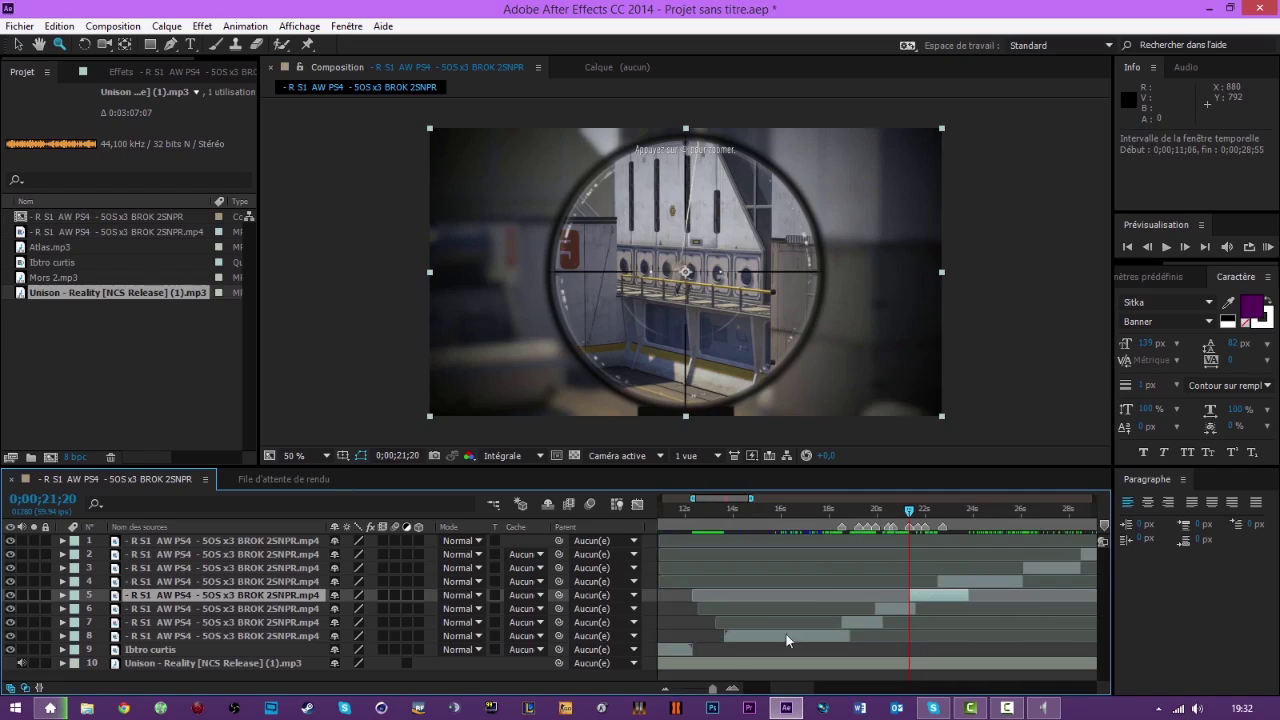
pyautogui.click(913, 609)
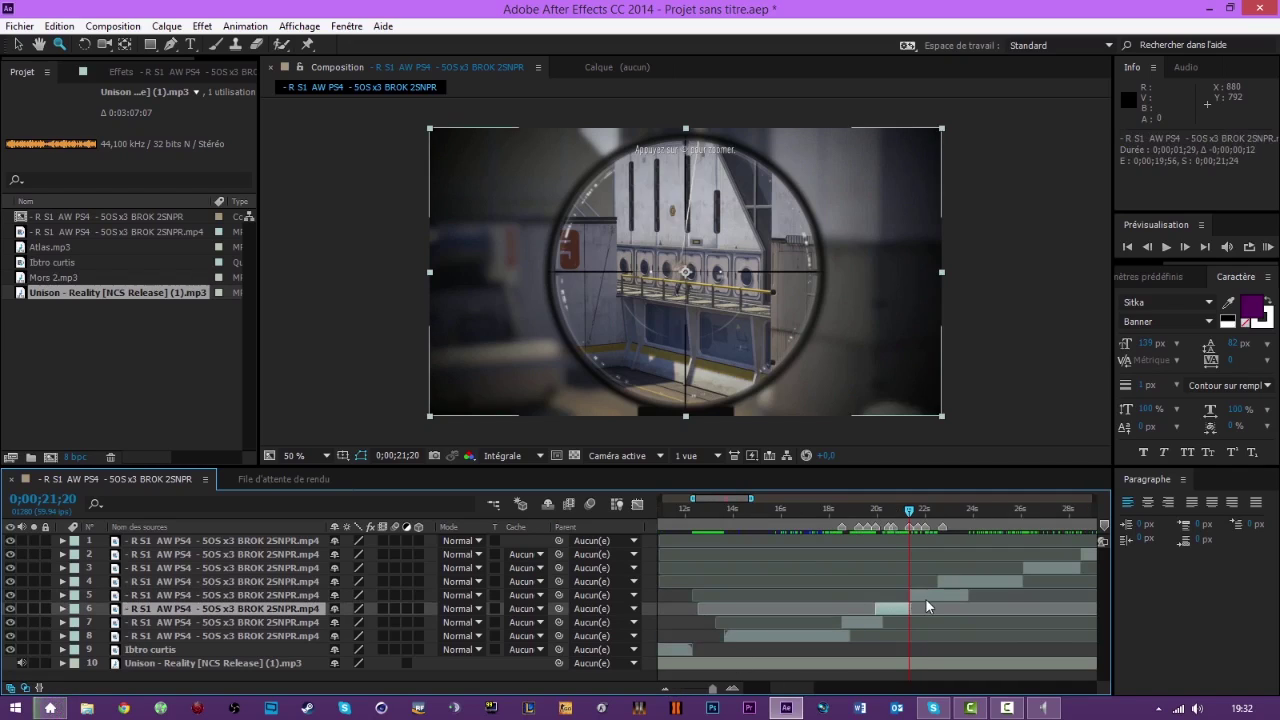
# Start the fifth gameplay segment at the beat marker at 0;00;22;44 and preview the audio from there.
pyautogui.click(925, 598)
pyautogui.press('KP_Decimal')
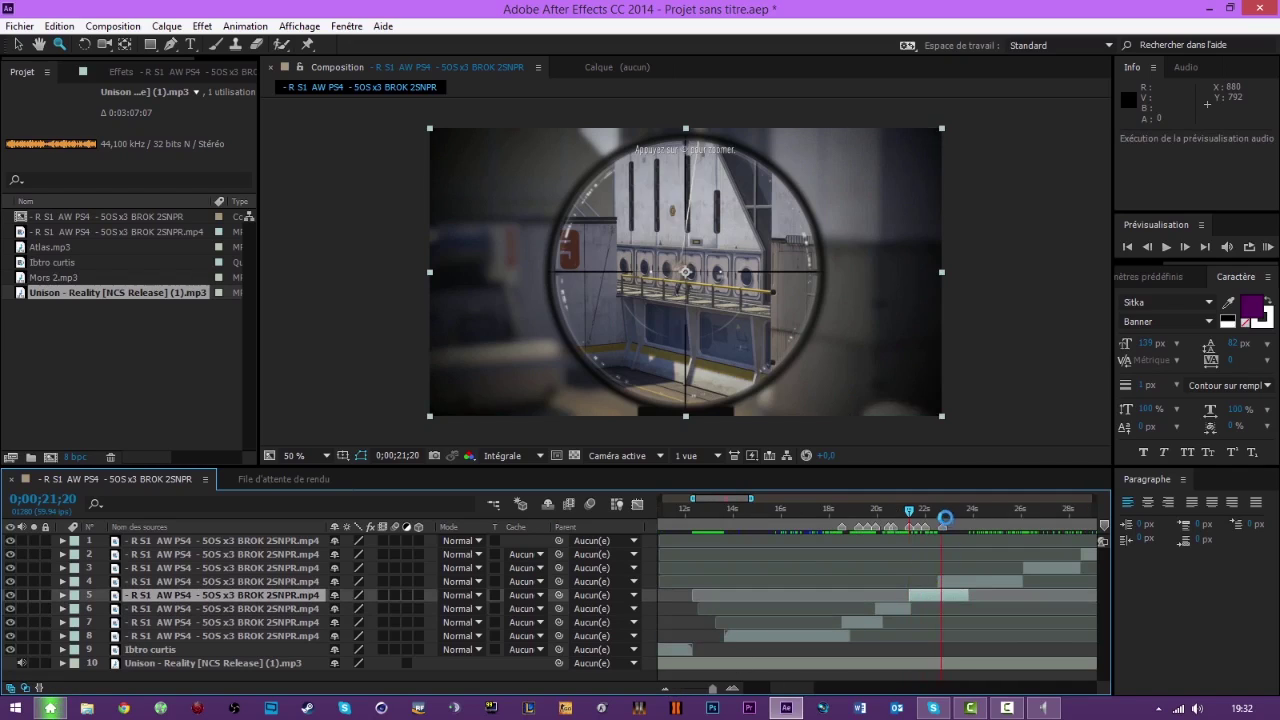
pyautogui.click(944, 520)
pyautogui.moveTo(962, 581); pyautogui.dragTo(953, 581)
pyautogui.hscroll(5, 795, 686)
pyautogui.press('KP_Decimal')
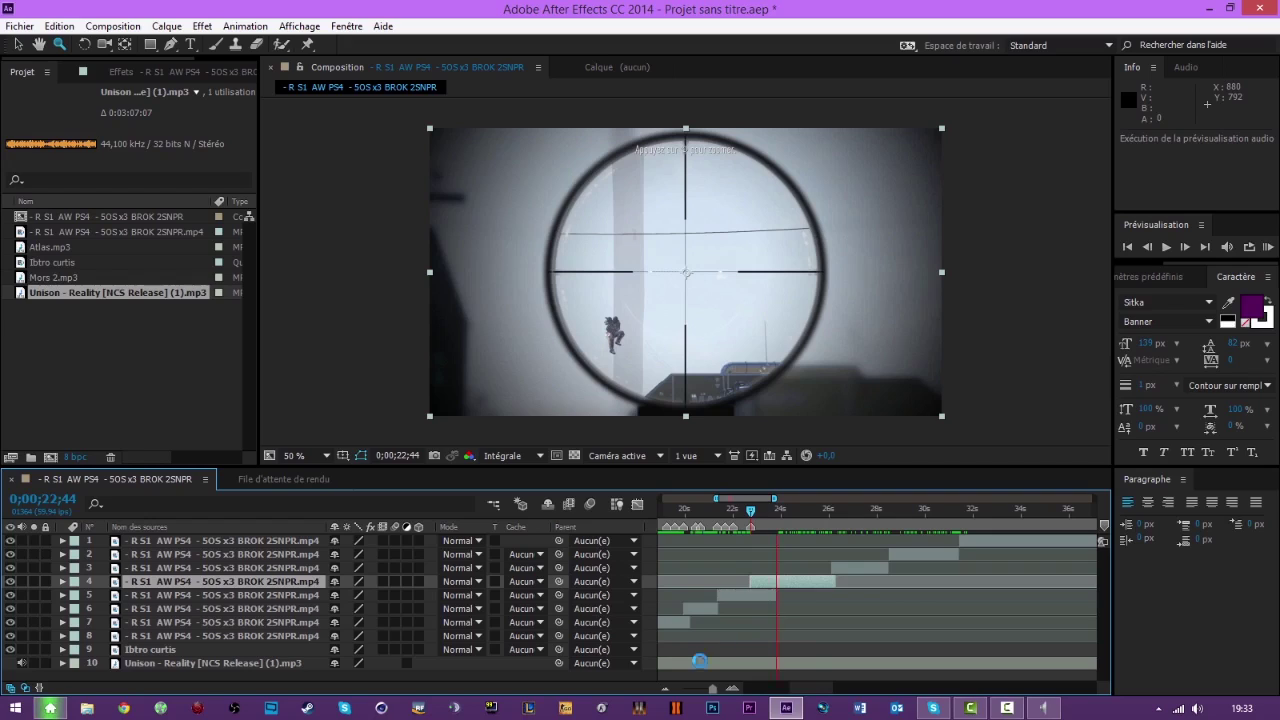
# Display the audio waveform of the Unison - Reality music layer around the last beat marker.
pyautogui.click(735, 689)
pyautogui.click(735, 689)
pyautogui.click(765, 664)
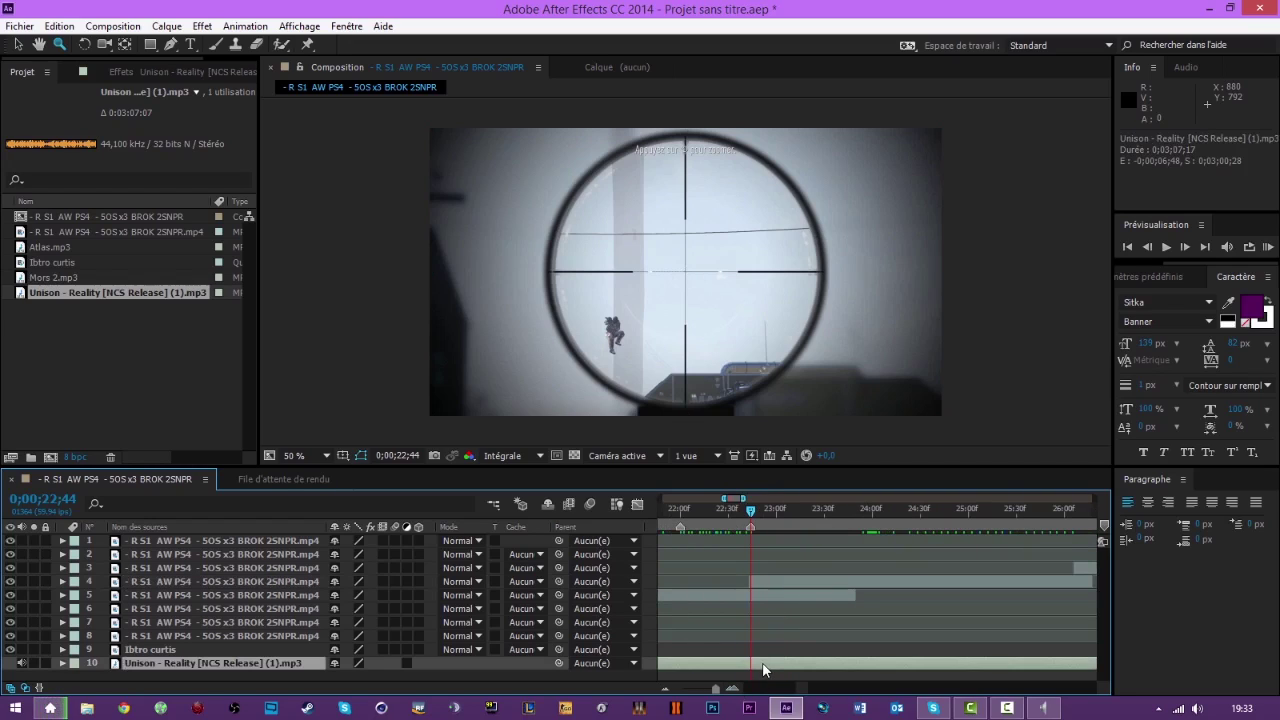
pyautogui.press('l')
pyautogui.press('l')
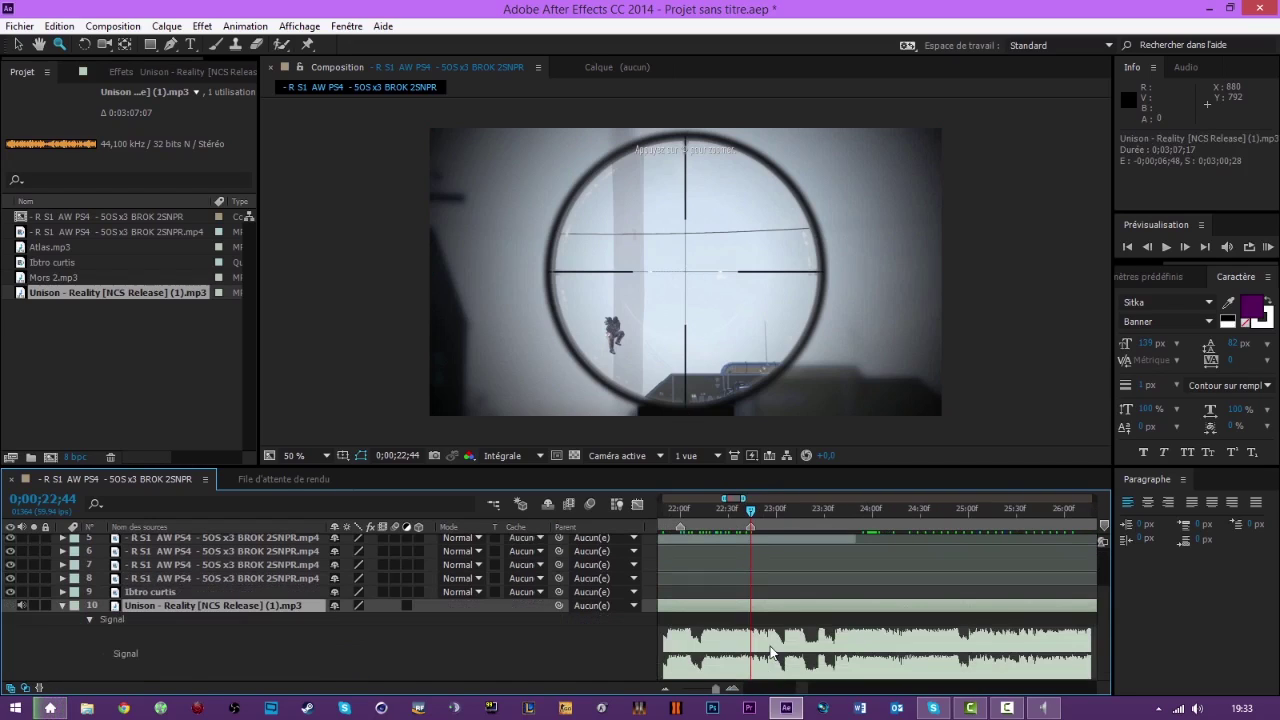
# Preview the music, undo the marker placed on the music layer and add a composition marker at 0;00;23;04 instead.
pyautogui.press('KP_Decimal')
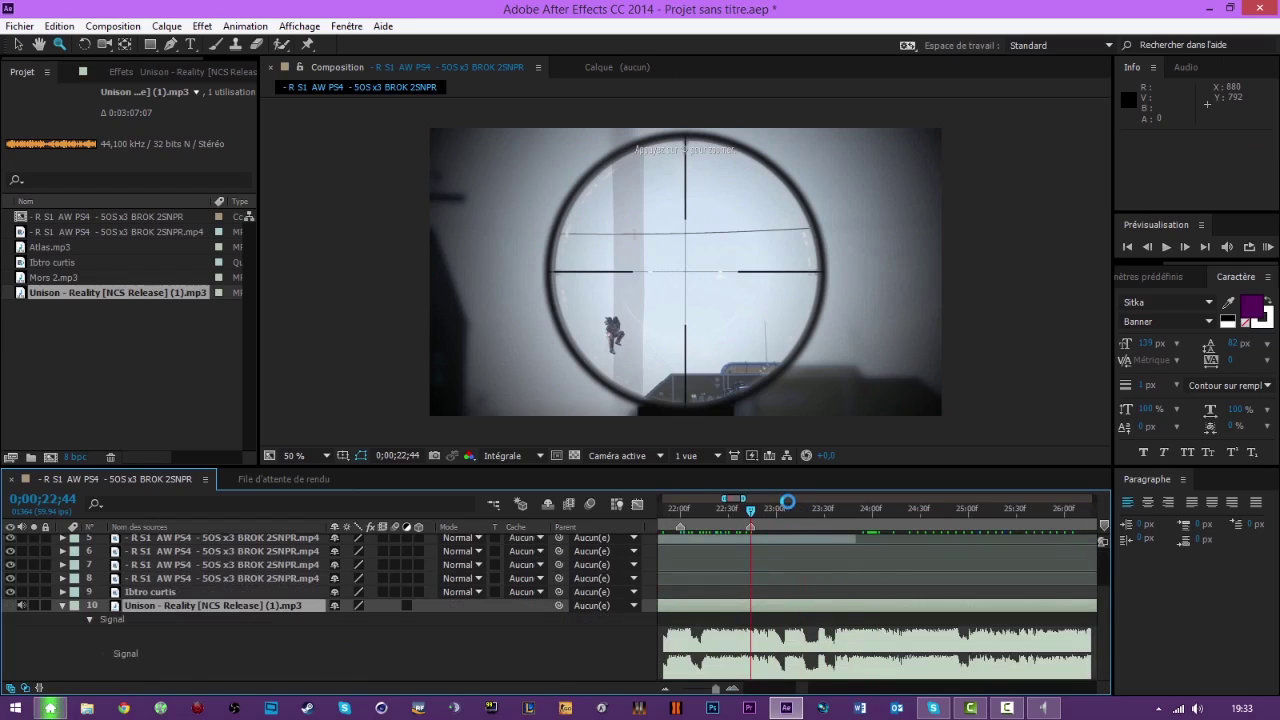
pyautogui.moveTo(777, 504); pyautogui.dragTo(781, 514)
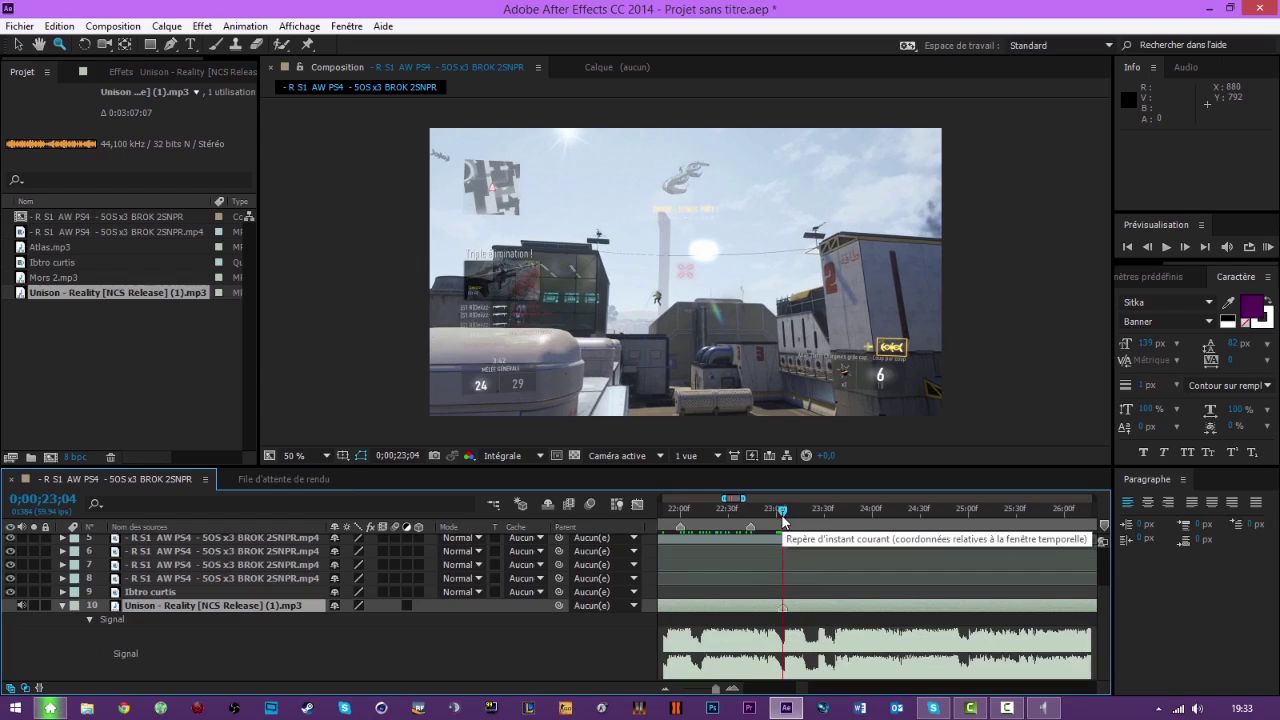
pyautogui.hotkey('ctrl', 'z')
pyautogui.click(398, 650)
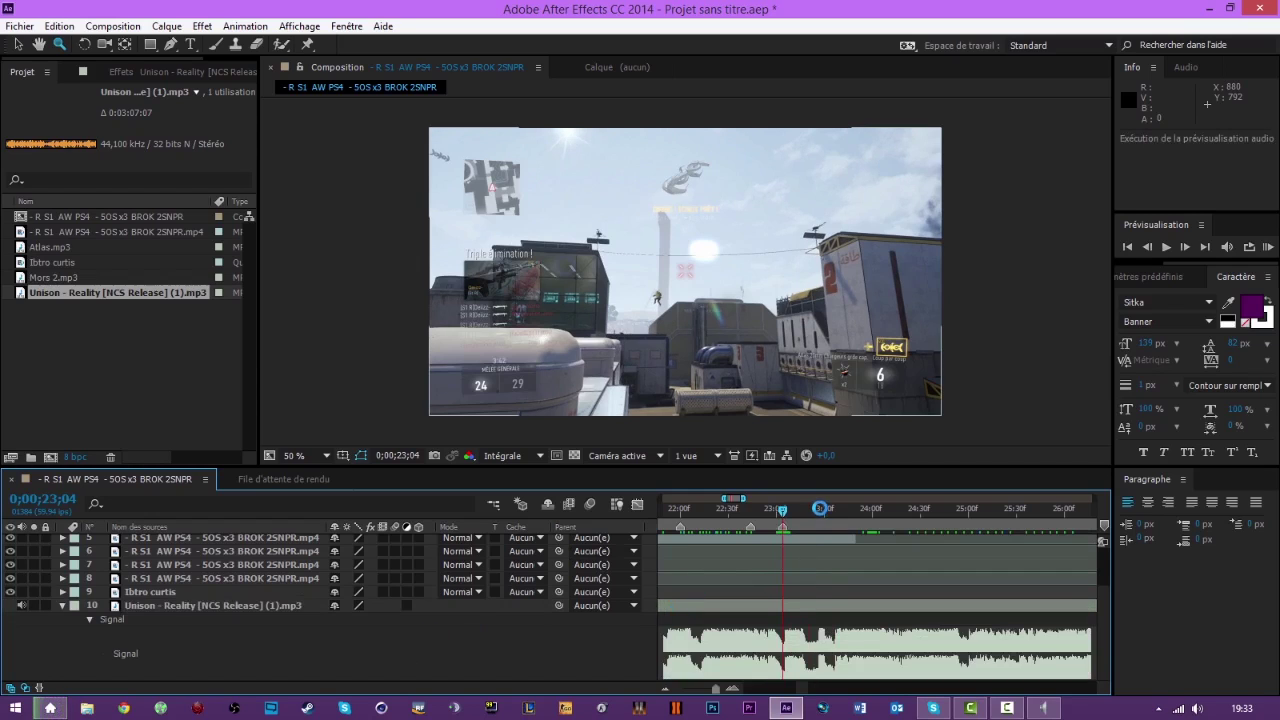
# Add composition markers on the following beats at 0;00;23;36 and 0;00;24;05.
pyautogui.moveTo(818, 510); pyautogui.dragTo(831, 511)
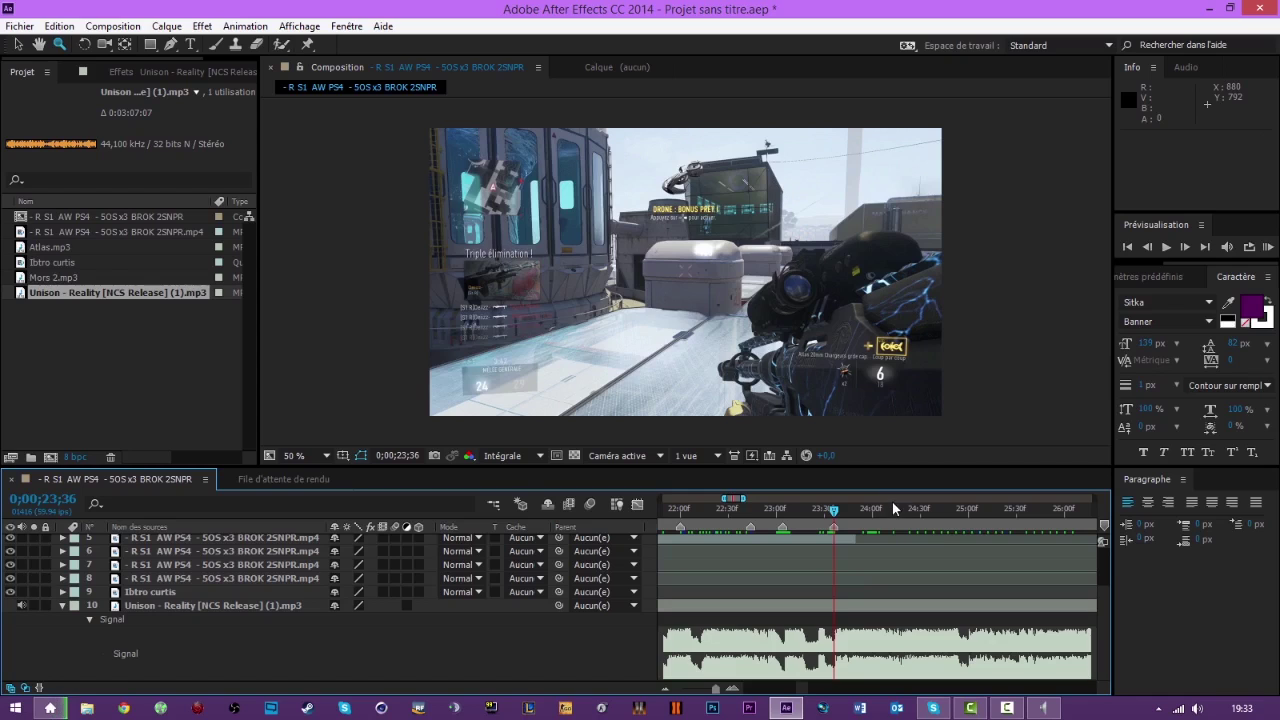
pyautogui.click(878, 508)
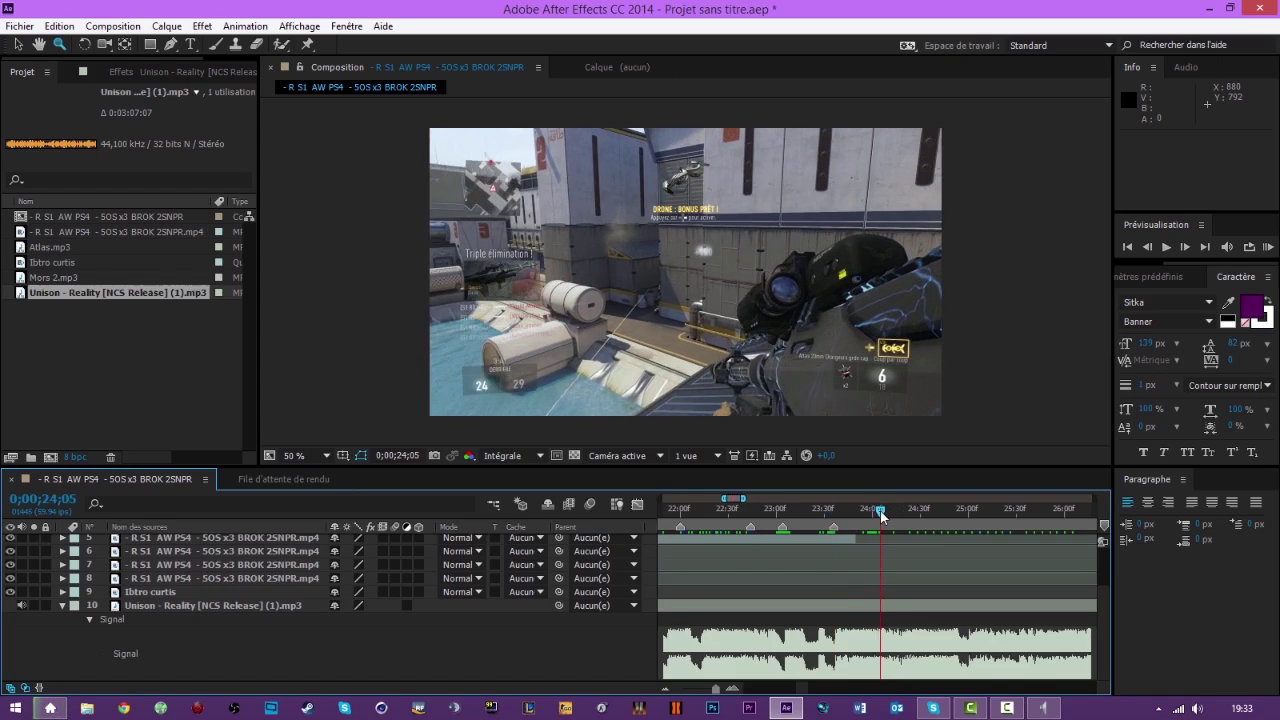
pyautogui.moveTo(881, 515); pyautogui.dragTo(881, 511)
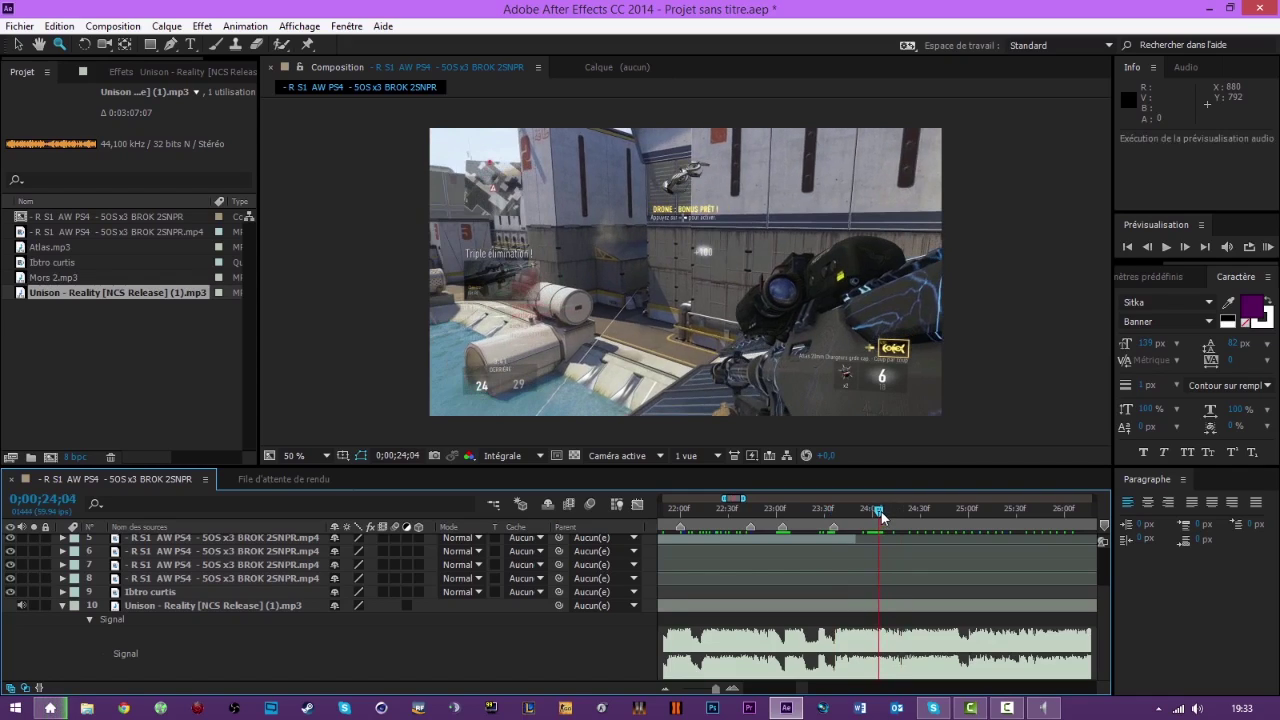
pyautogui.click(1184, 247)
pyautogui.press('KP_Decimal')
pyautogui.click(645, 591)
pyautogui.press('KP_Decimal')
# Add composition markers on the next beats at 0;00;24;50 and 0;00;25;31.
pyautogui.click(958, 510)
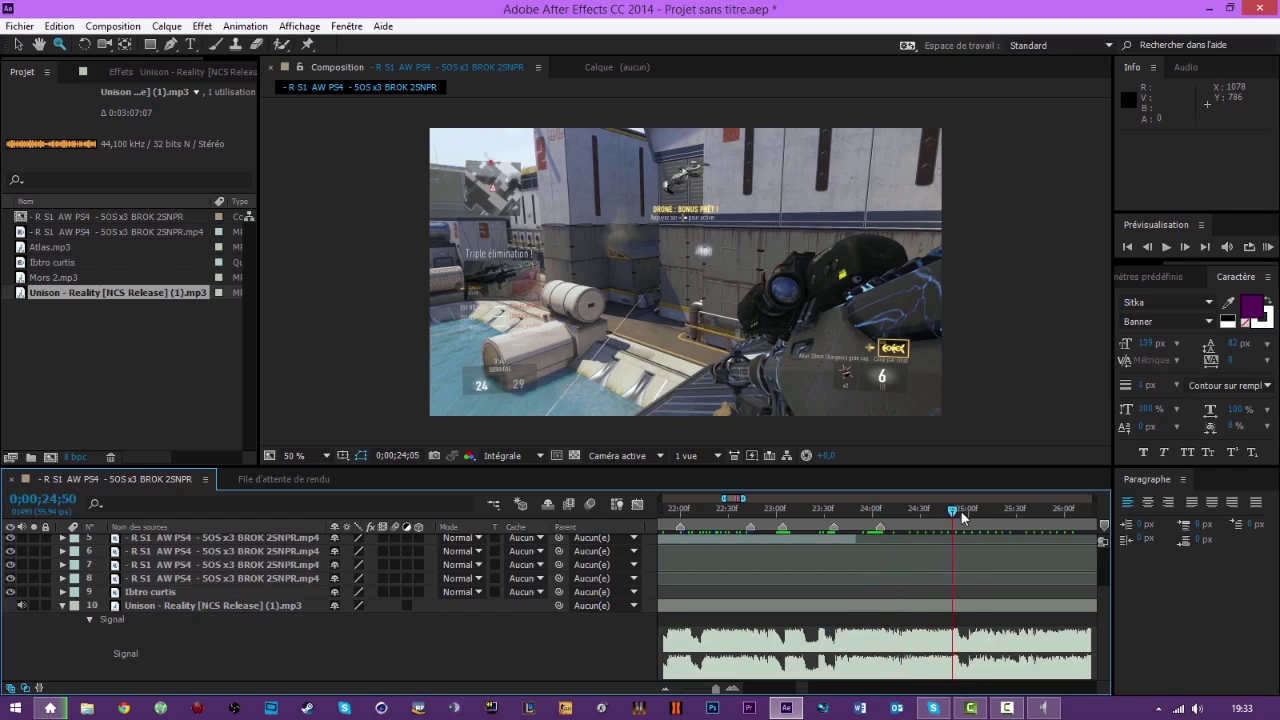
pyautogui.click(953, 512)
pyautogui.press('KP_Decimal')
pyautogui.press('KP_Multiply')
pyautogui.press('KP_Decimal')
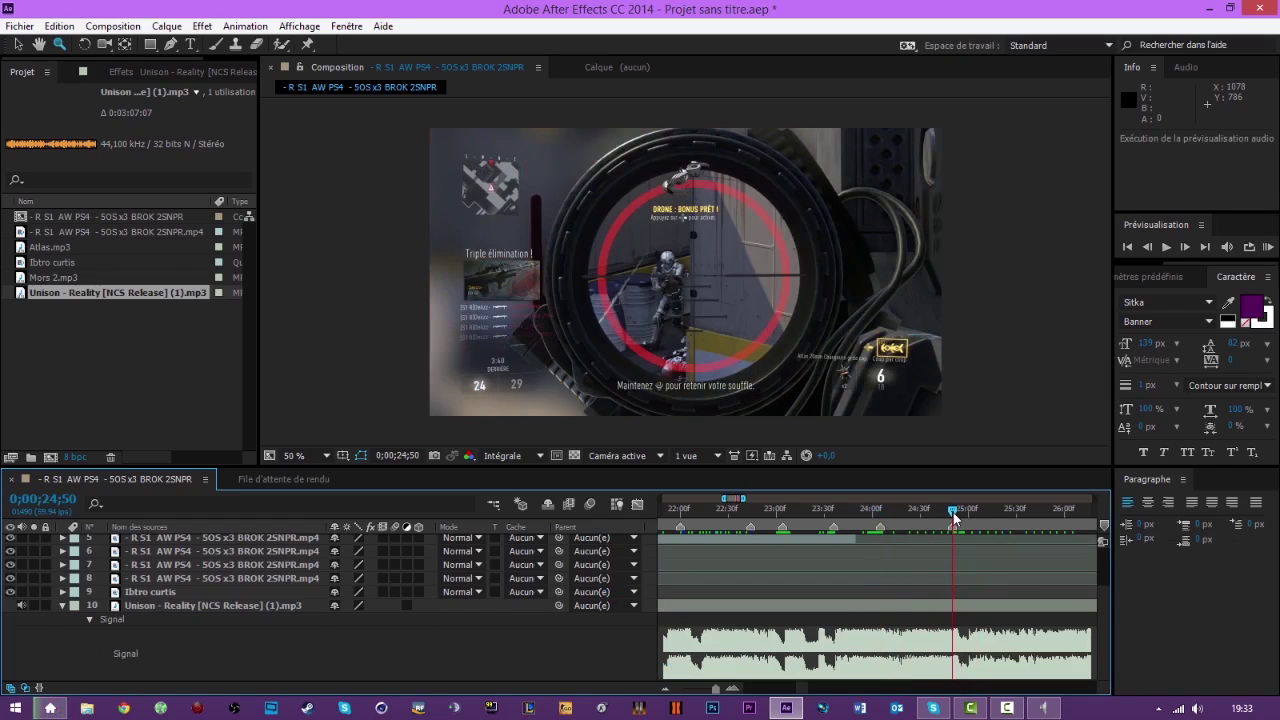
pyautogui.moveTo(953, 512); pyautogui.dragTo(1020, 527)
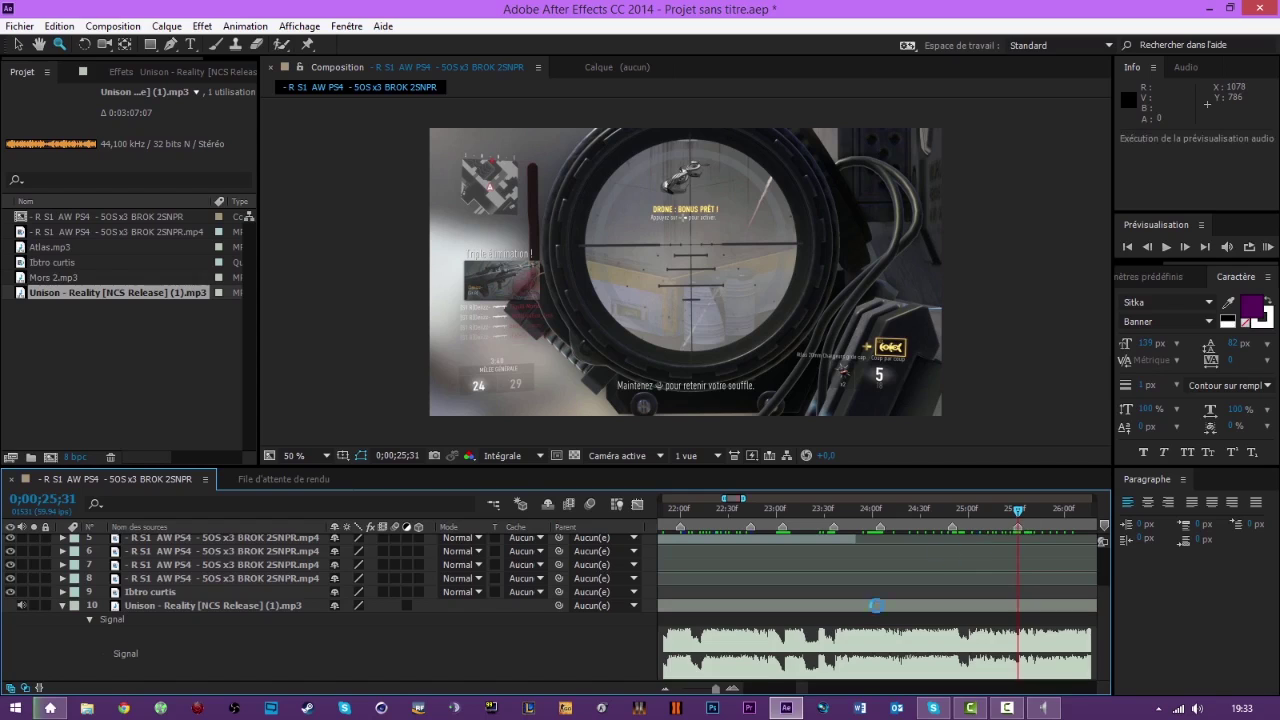
# Preview the audio from 0;00;22;45 and 0;00;20;27 to check the beat markers against the gameplay segments.
pyautogui.click(665, 689)
pyautogui.click(911, 508)
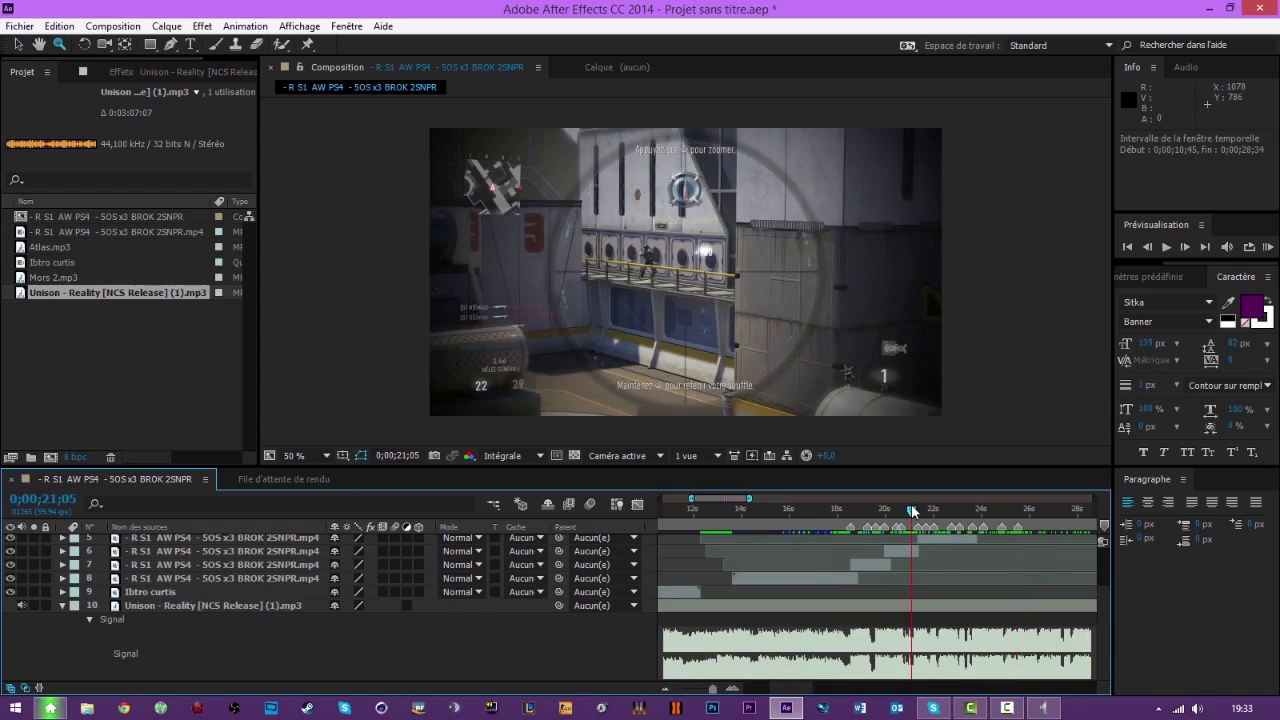
pyautogui.scroll(2, 1006, 566)
pyautogui.moveTo(940, 508); pyautogui.dragTo(952, 515)
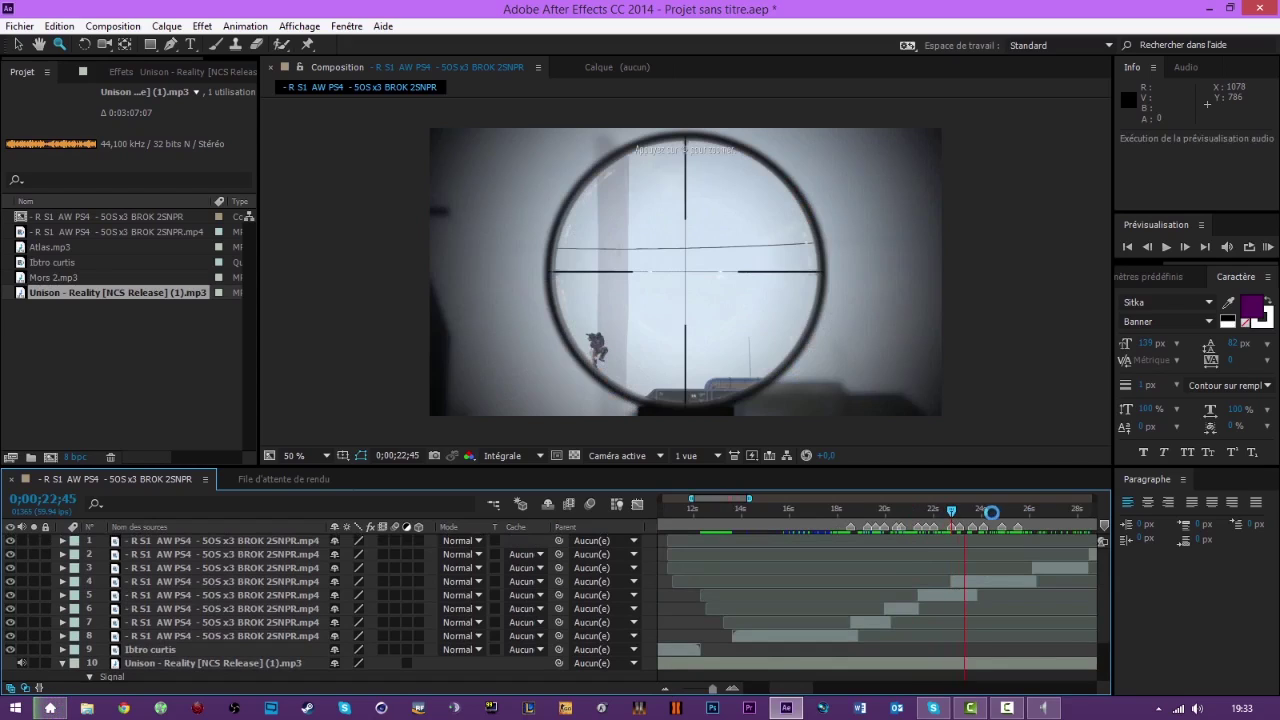
pyautogui.click(900, 510)
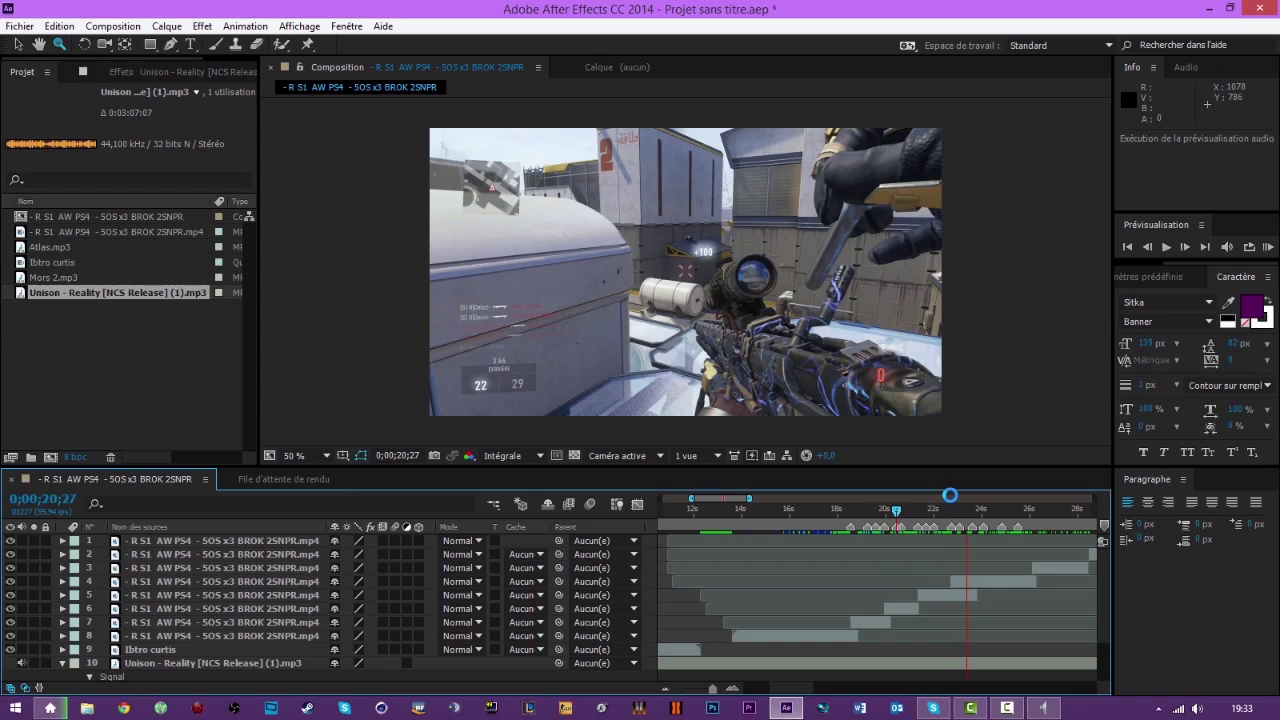
pyautogui.click(732, 688)
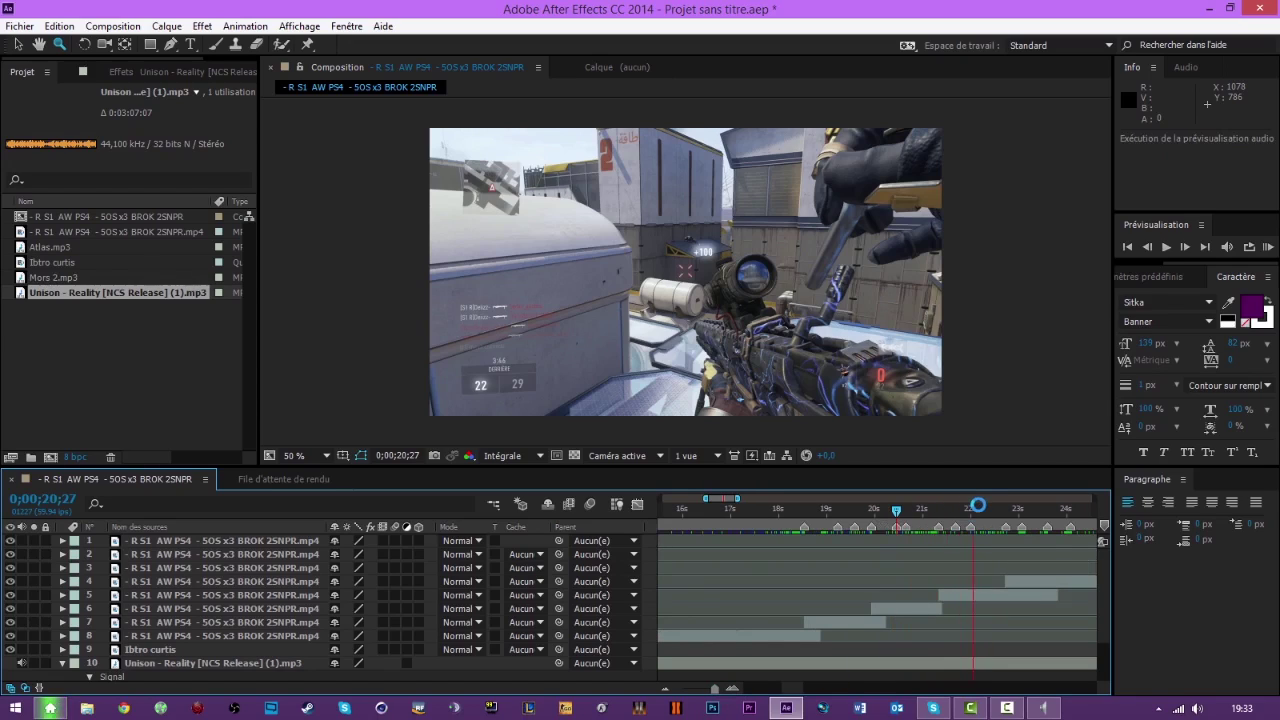
pyautogui.click(1004, 509)
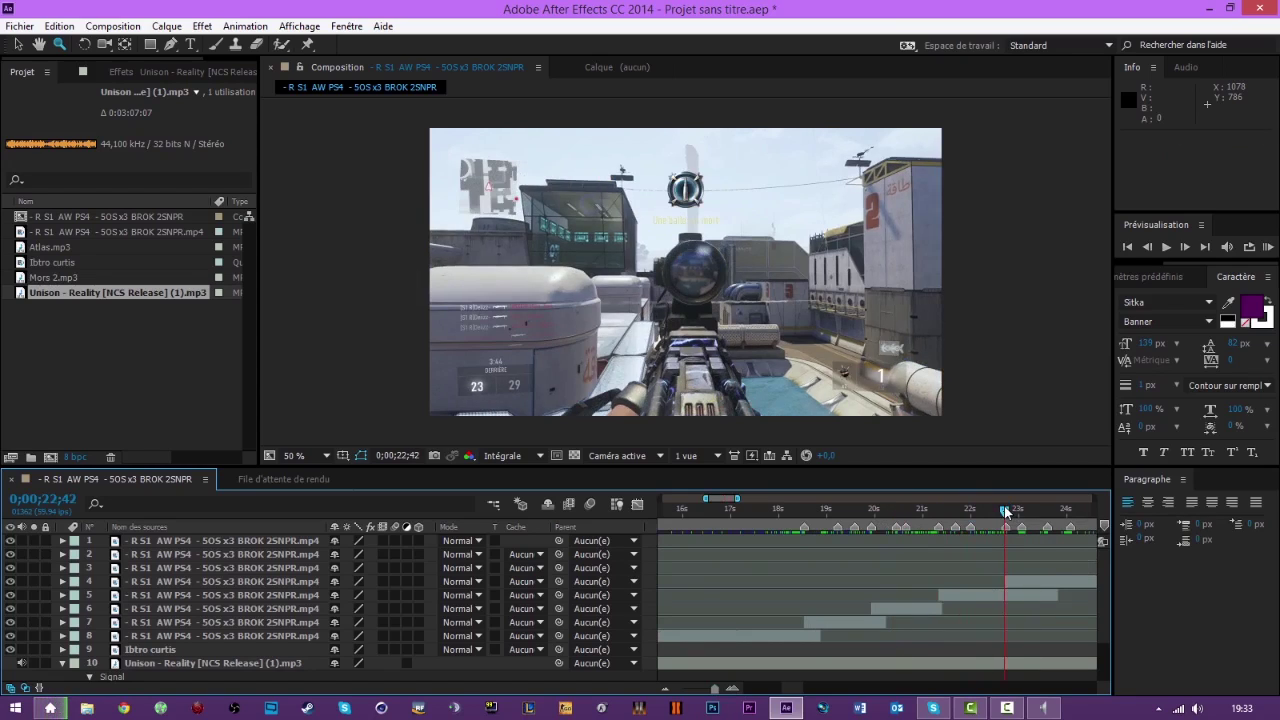
# Preview the audio from 0;00;22;42 to check the following beat markers.
pyautogui.click(661, 689)
pyautogui.moveTo(806, 688); pyautogui.dragTo(834, 686)
pyautogui.press('KP_Decimal')
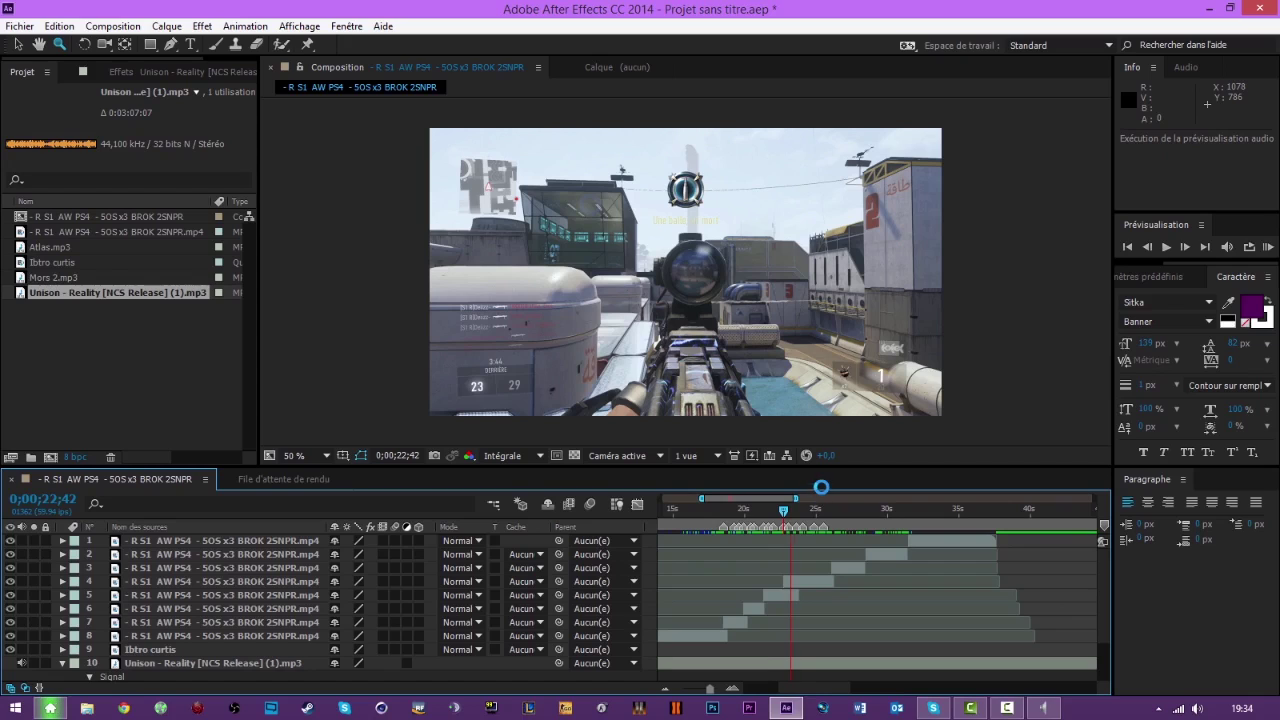
pyautogui.click(732, 689)
pyautogui.press('KP_Decimal')
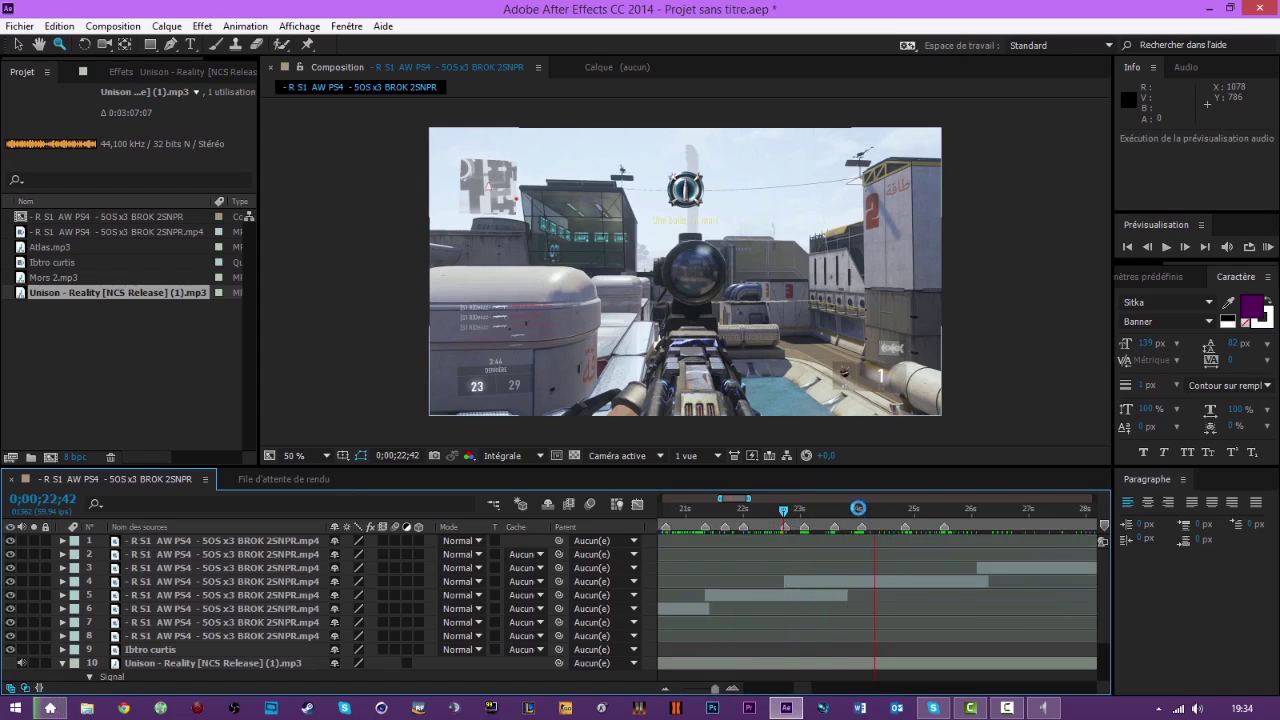
# Move the layer 3 gameplay segment to start at the 0;00;24;05 marker and trim the end of layer 4 to shortly after it.
pyautogui.click(862, 511)
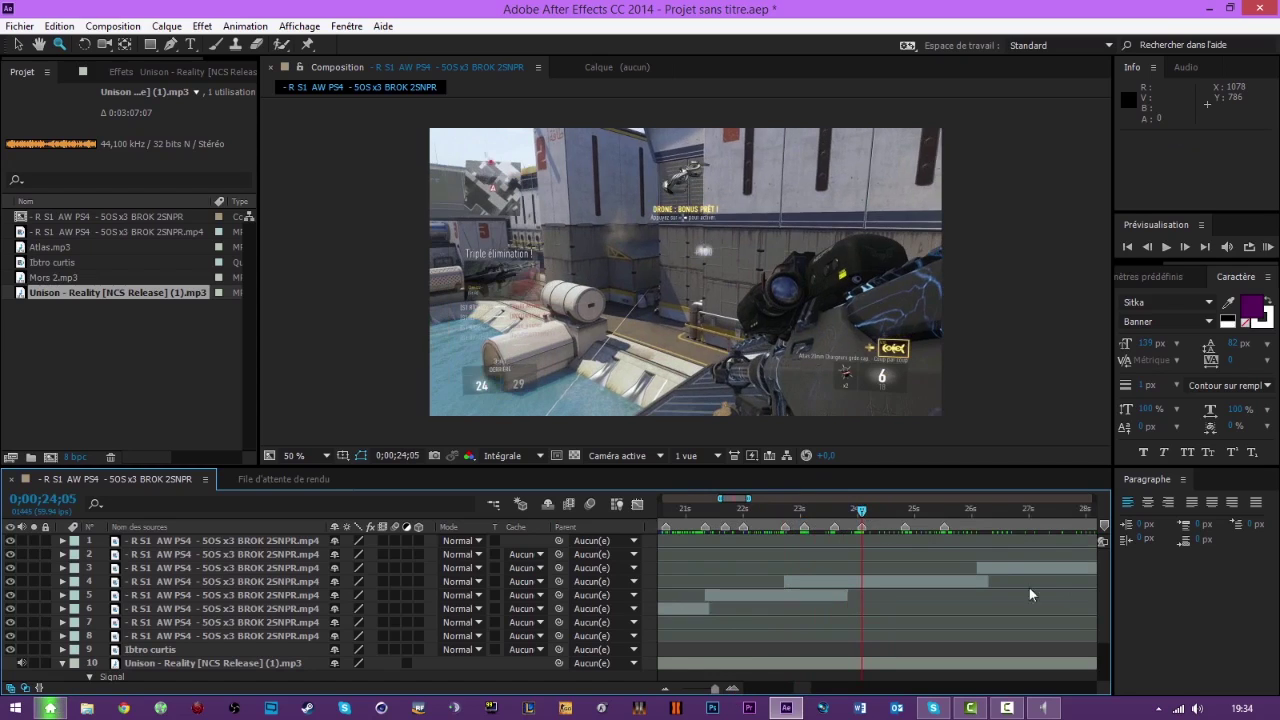
pyautogui.moveTo(1009, 570); pyautogui.dragTo(893, 568)
pyautogui.moveTo(987, 581); pyautogui.dragTo(881, 581)
# Preview the audio and move the layer 2 gameplay segment to start exactly on the 0;00;25;31 marker.
pyautogui.click(665, 689)
pyautogui.press('KP_Decimal')
pyautogui.click(903, 499)
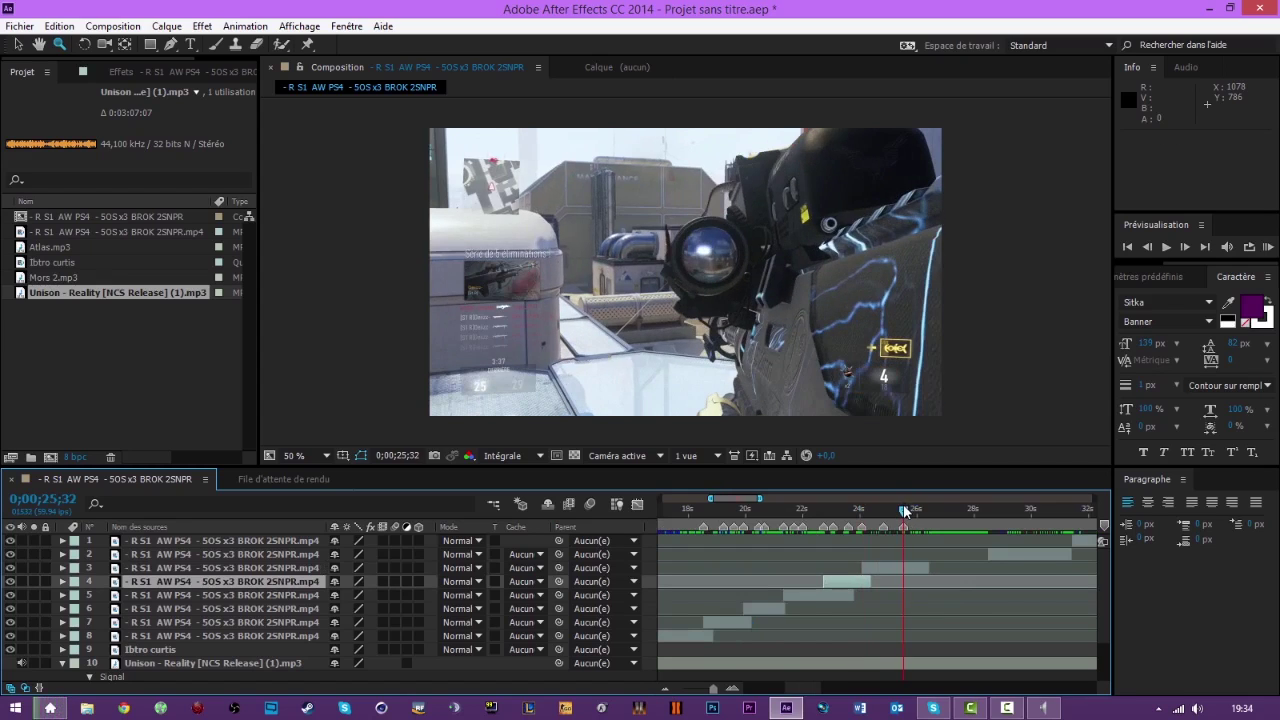
pyautogui.moveTo(1021, 555); pyautogui.dragTo(937, 554)
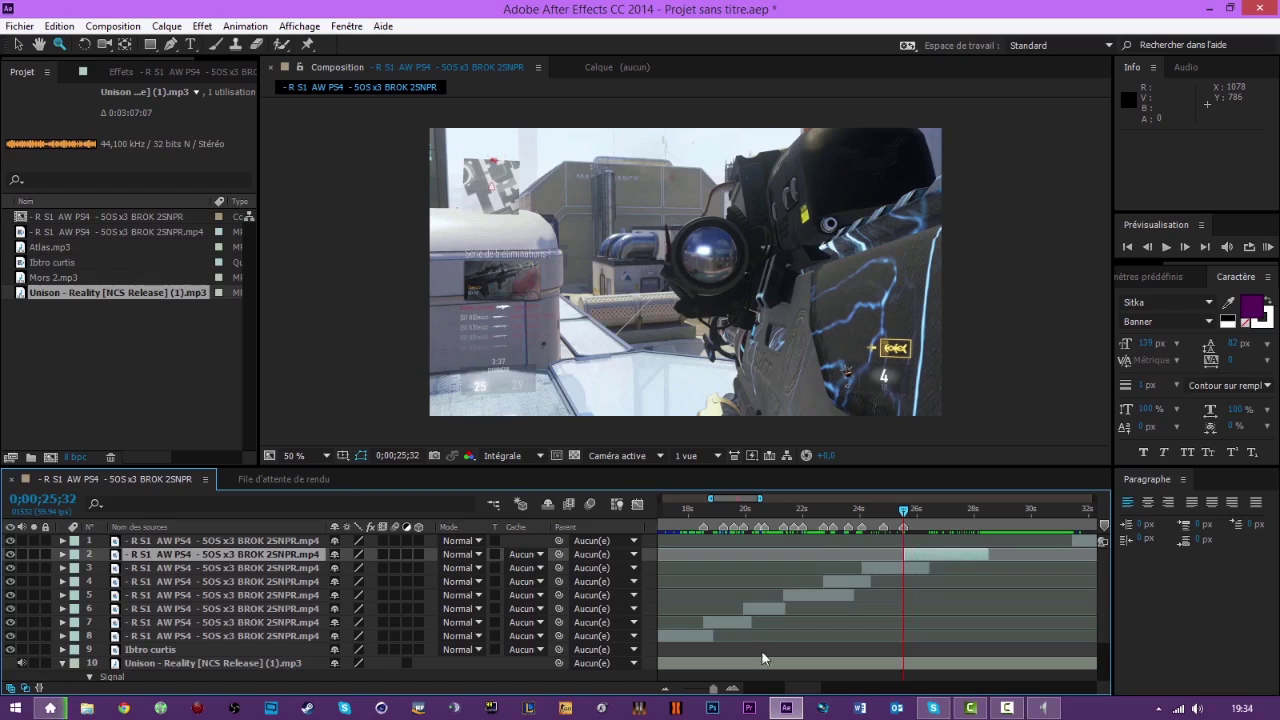
pyautogui.click(732, 688)
pyautogui.click(732, 688)
pyautogui.click(732, 688)
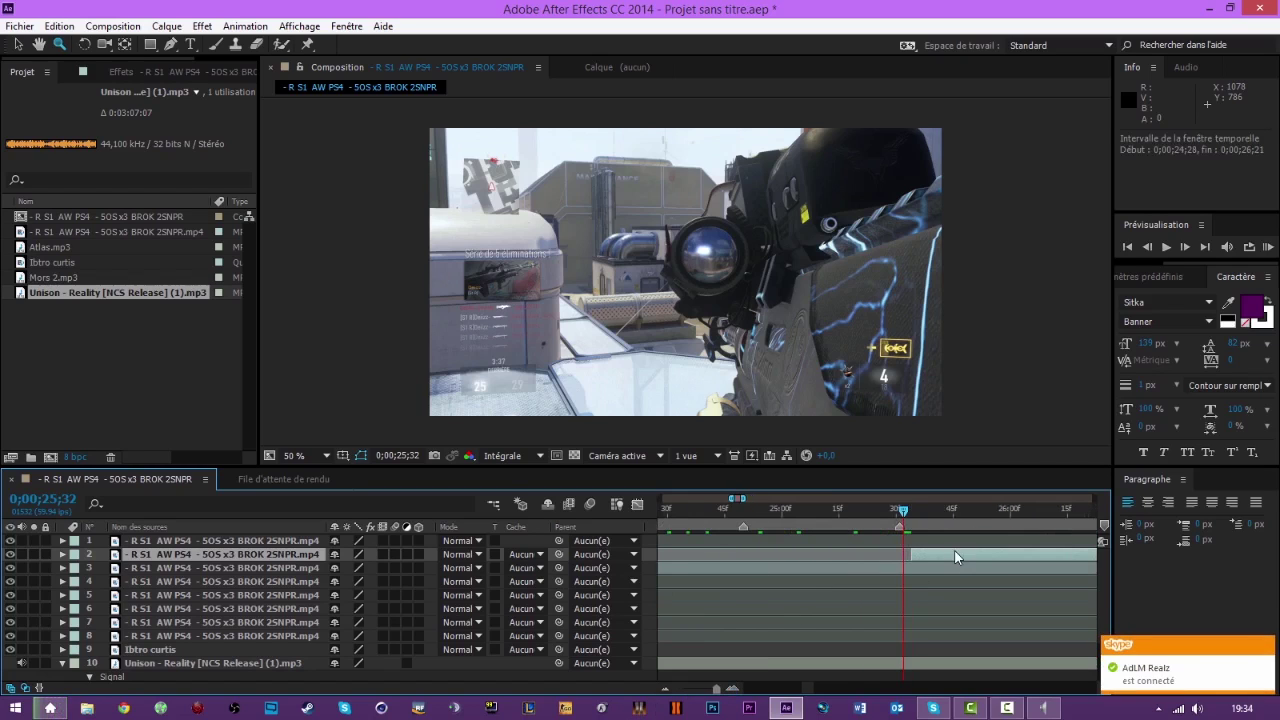
pyautogui.moveTo(904, 511); pyautogui.dragTo(903, 515)
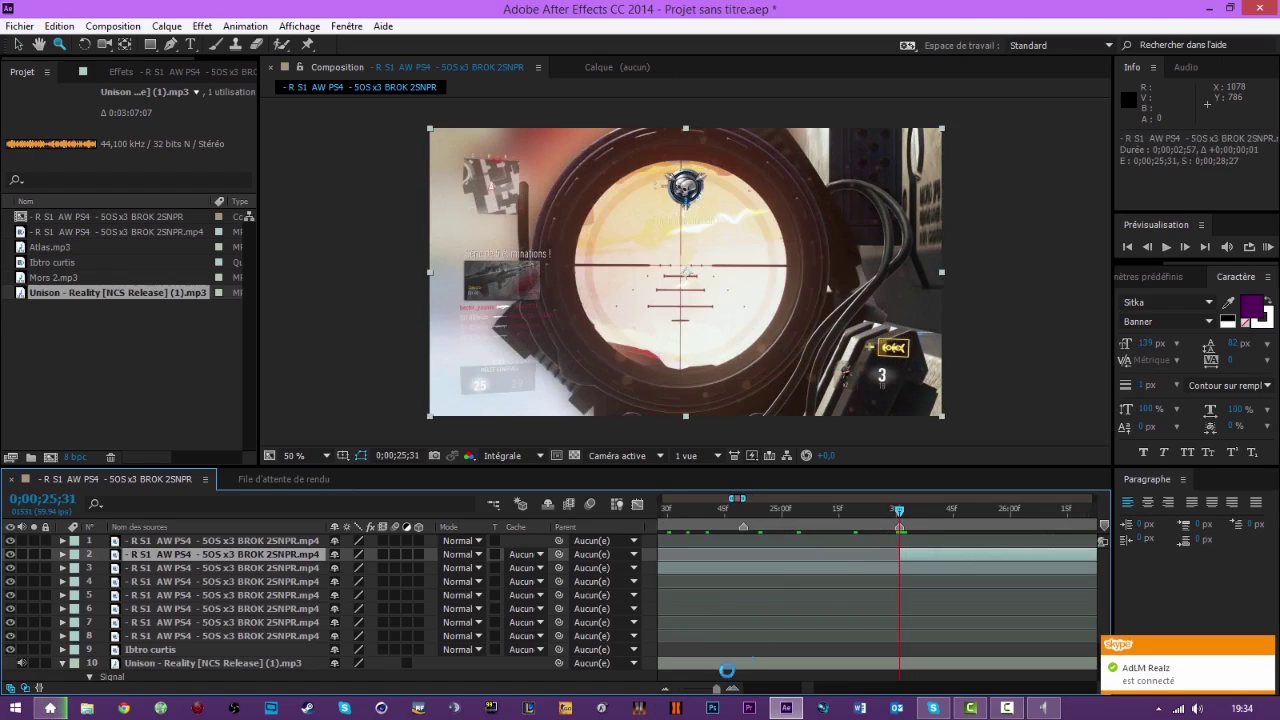
# Trim the end of the layer 3 segment to about 0;00;26;03 and preview the audio from 0;00;25;31.
pyautogui.press('-')
pyautogui.press('-')
pyautogui.press('-')
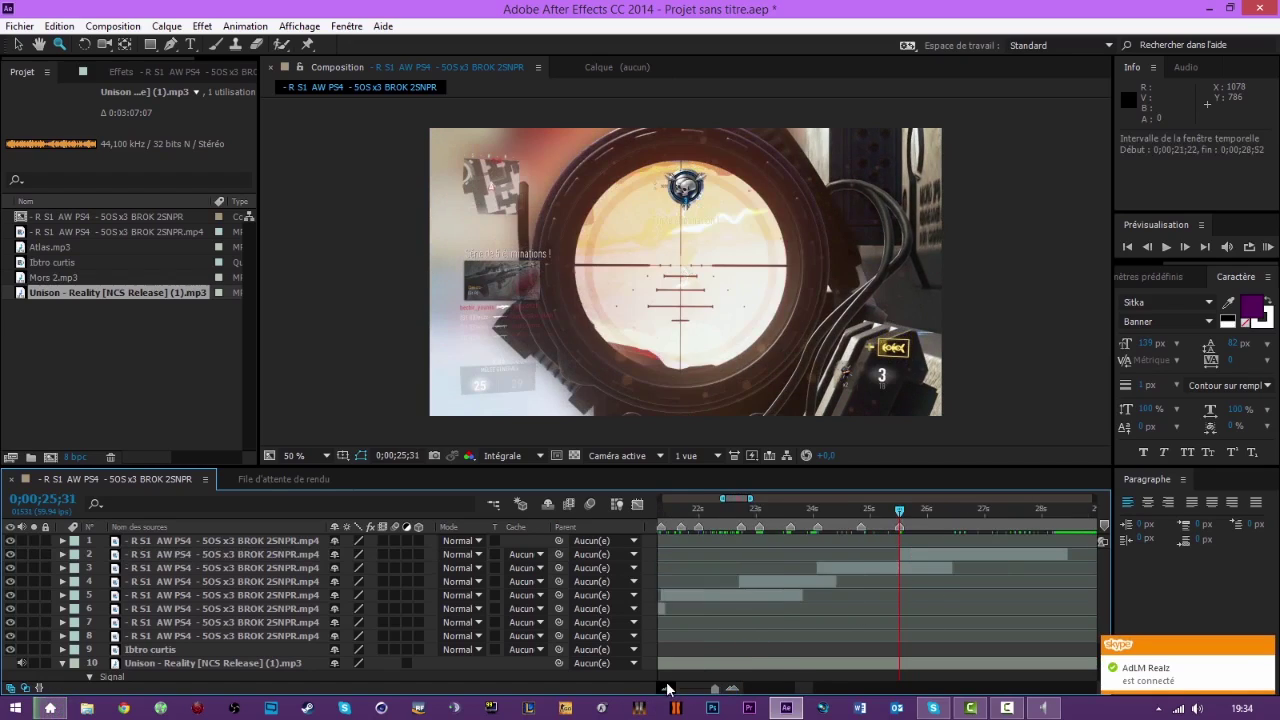
pyautogui.click(917, 575)
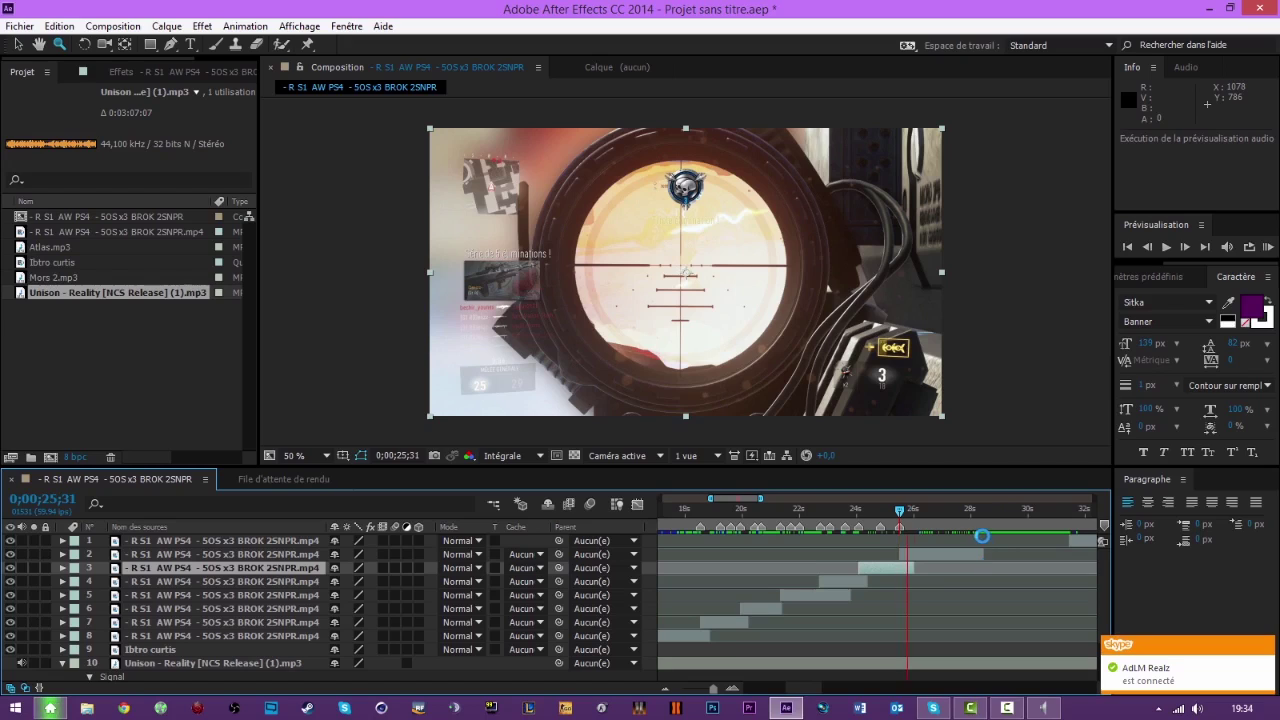
pyautogui.scroll(-2, 865, 640)
pyautogui.scroll(2, 938, 585)
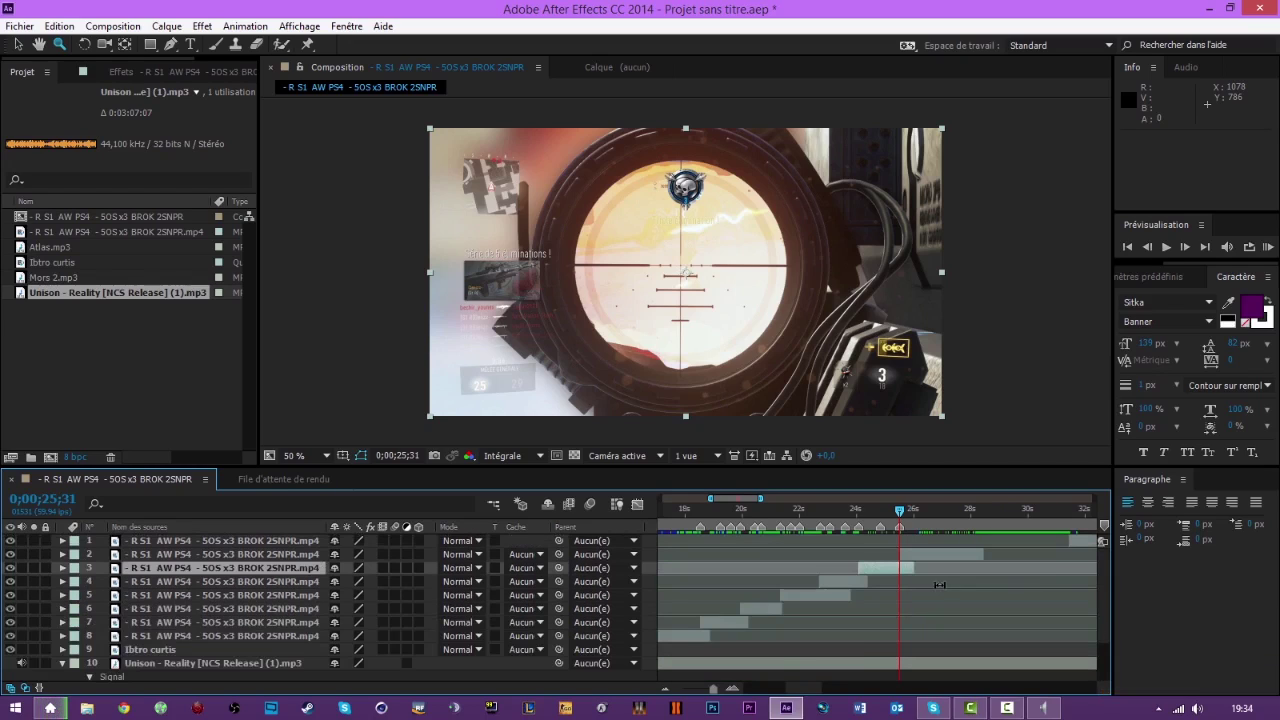
# Show the audio waveform of the Unison - Reality music layer around 0;00;25;31.
pyautogui.click(665, 689)
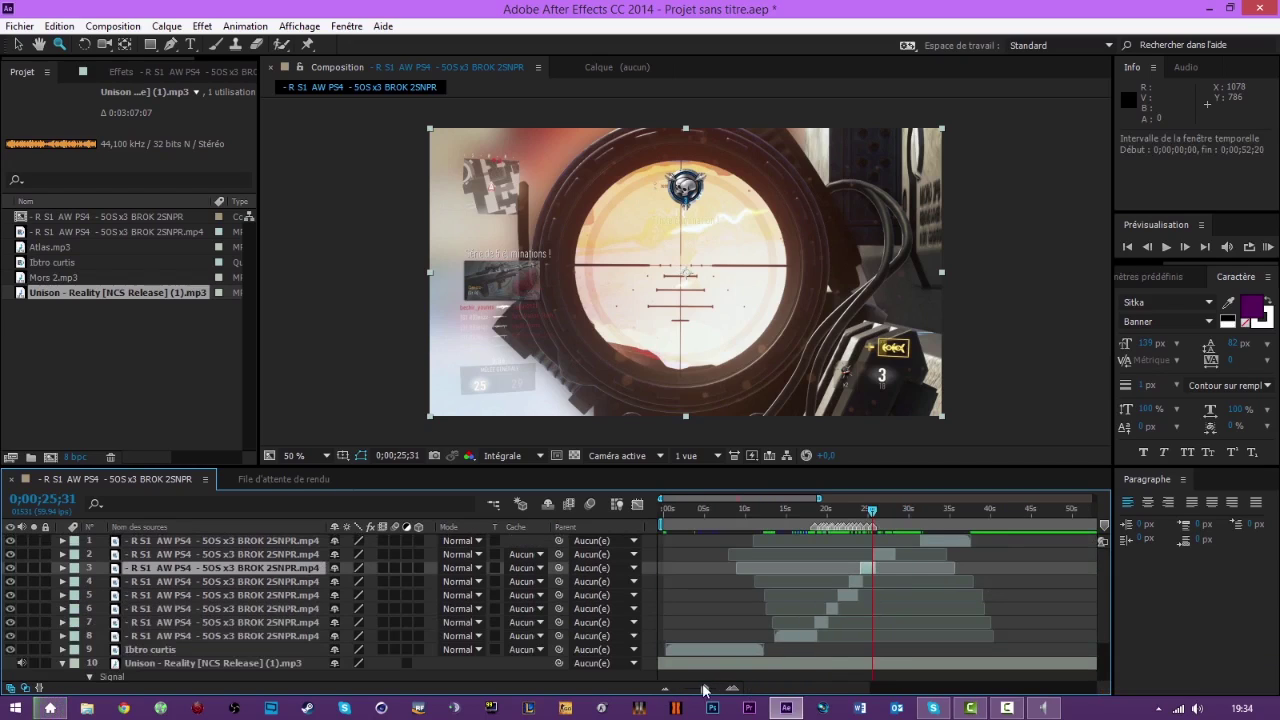
pyautogui.click(732, 689)
pyautogui.click(883, 664)
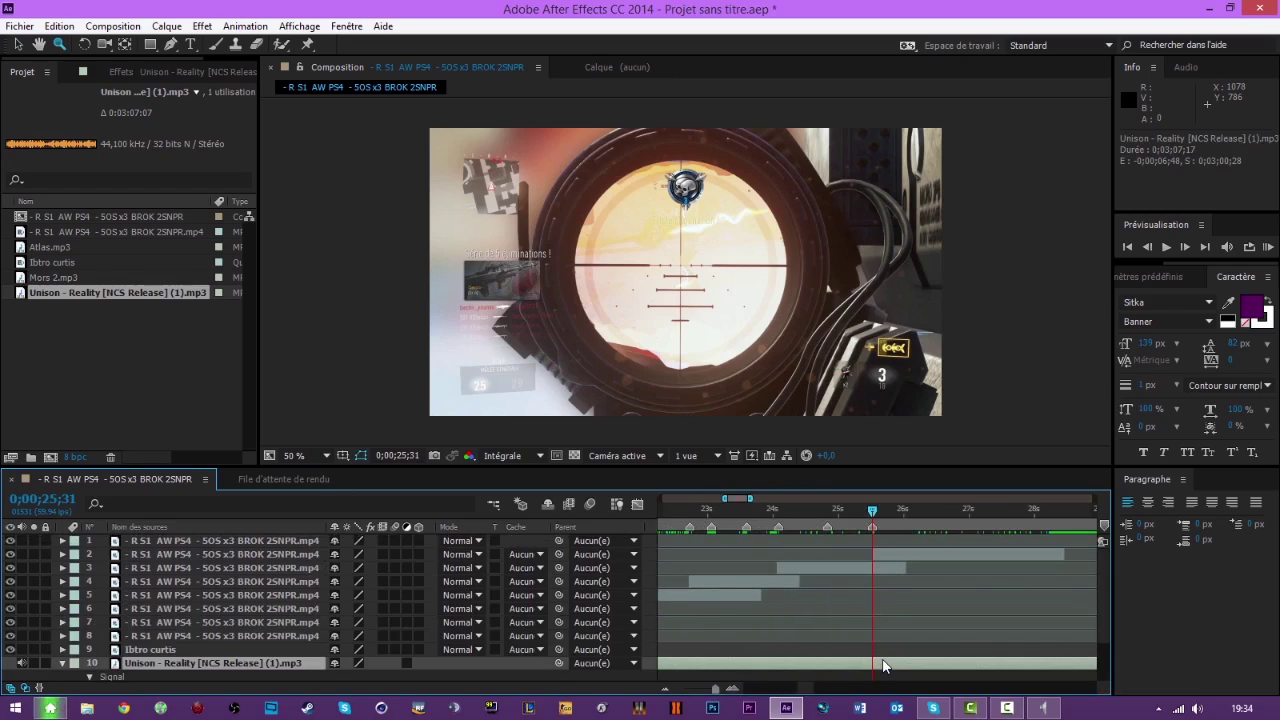
pyautogui.press('l')
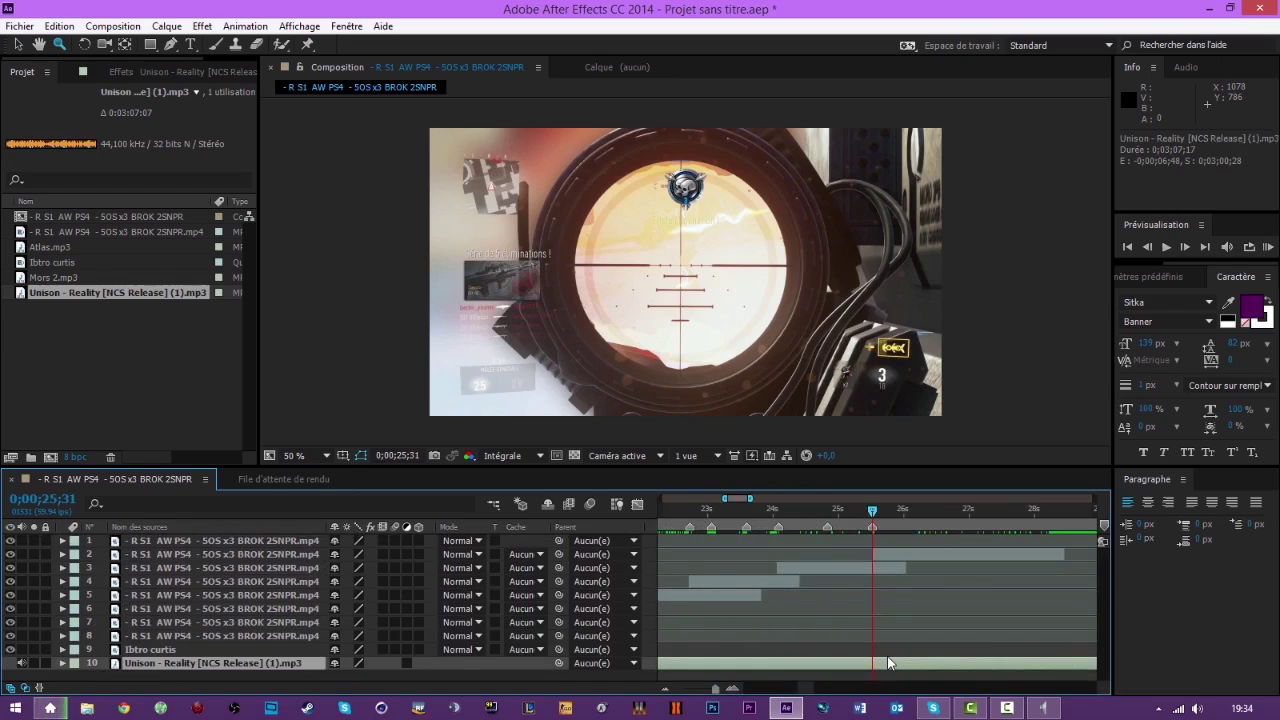
pyautogui.press('l')
pyautogui.press('l')
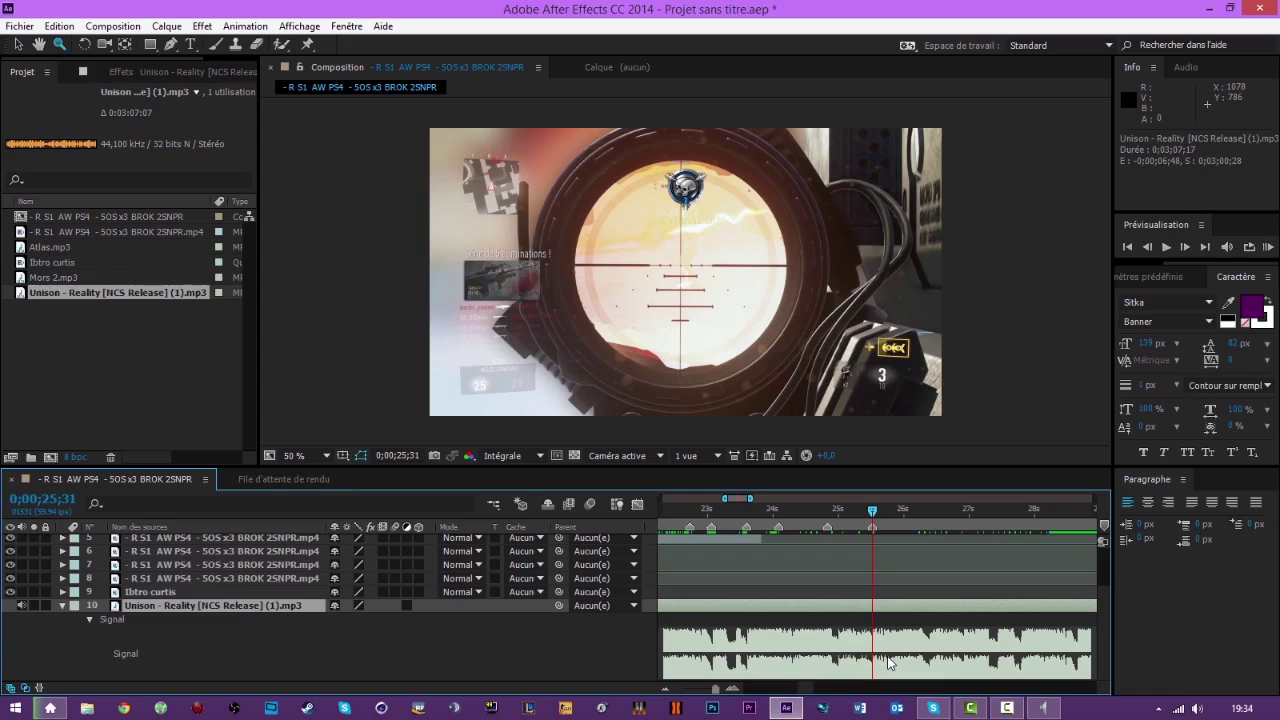
# Preview the music from 0;00;25;31, undo the marker placed on the music layer and add a composition marker at 0;00;26;54 instead.
pyautogui.click(733, 689)
pyautogui.press('KP_Decimal')
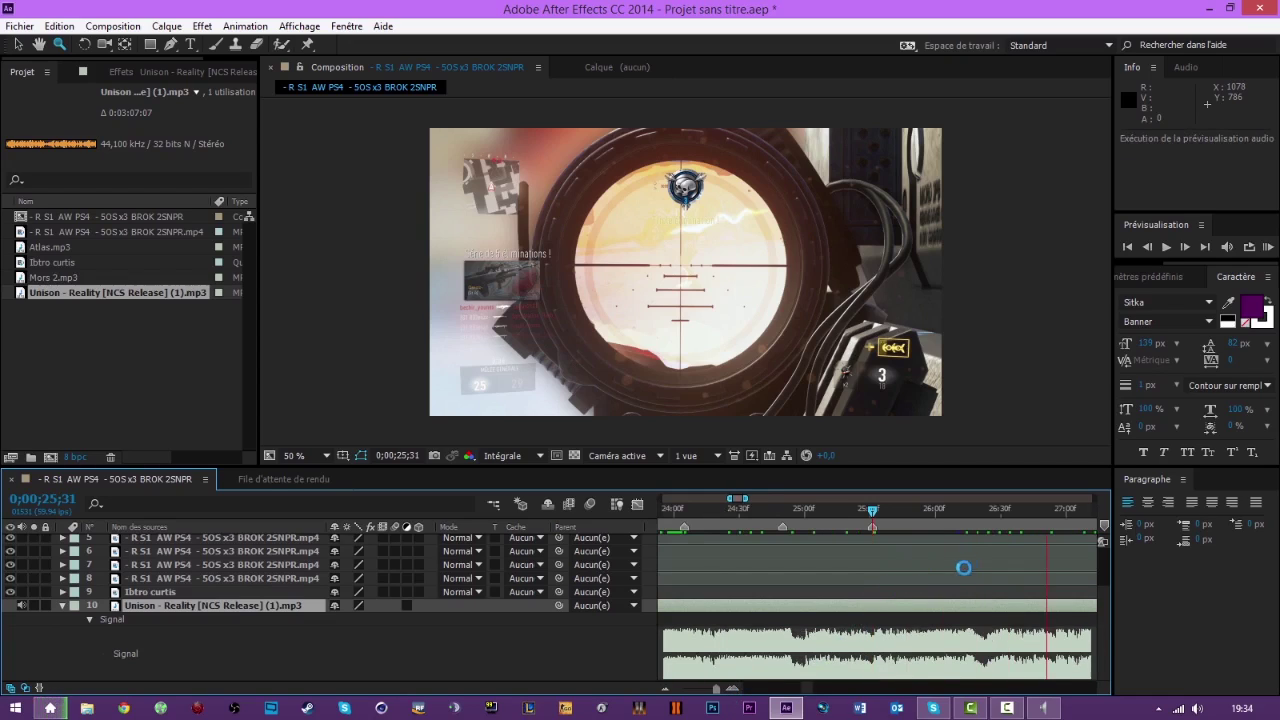
pyautogui.click(1044, 511)
pyautogui.click(1051, 511)
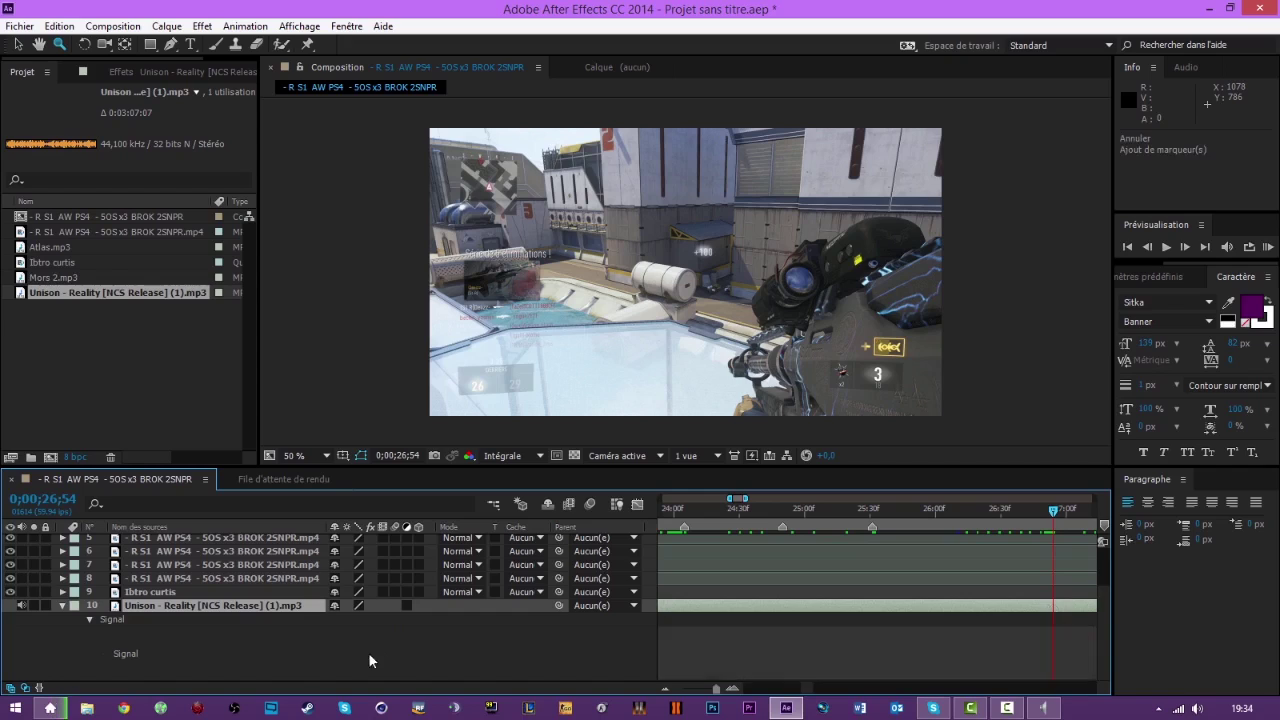
pyautogui.click(312, 654)
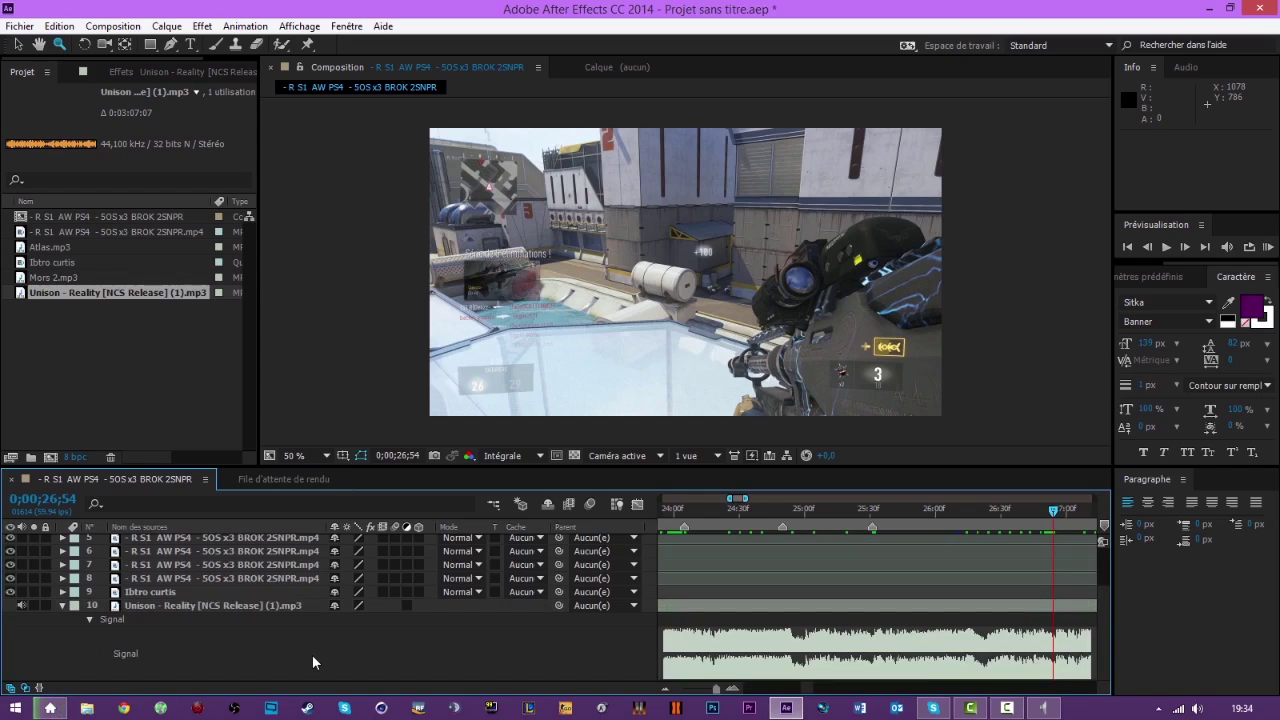
# Add a composition marker on the beat at 0;00;26;11 and preview the audio from 0;00;25;56 to check it.
pyautogui.click(917, 509)
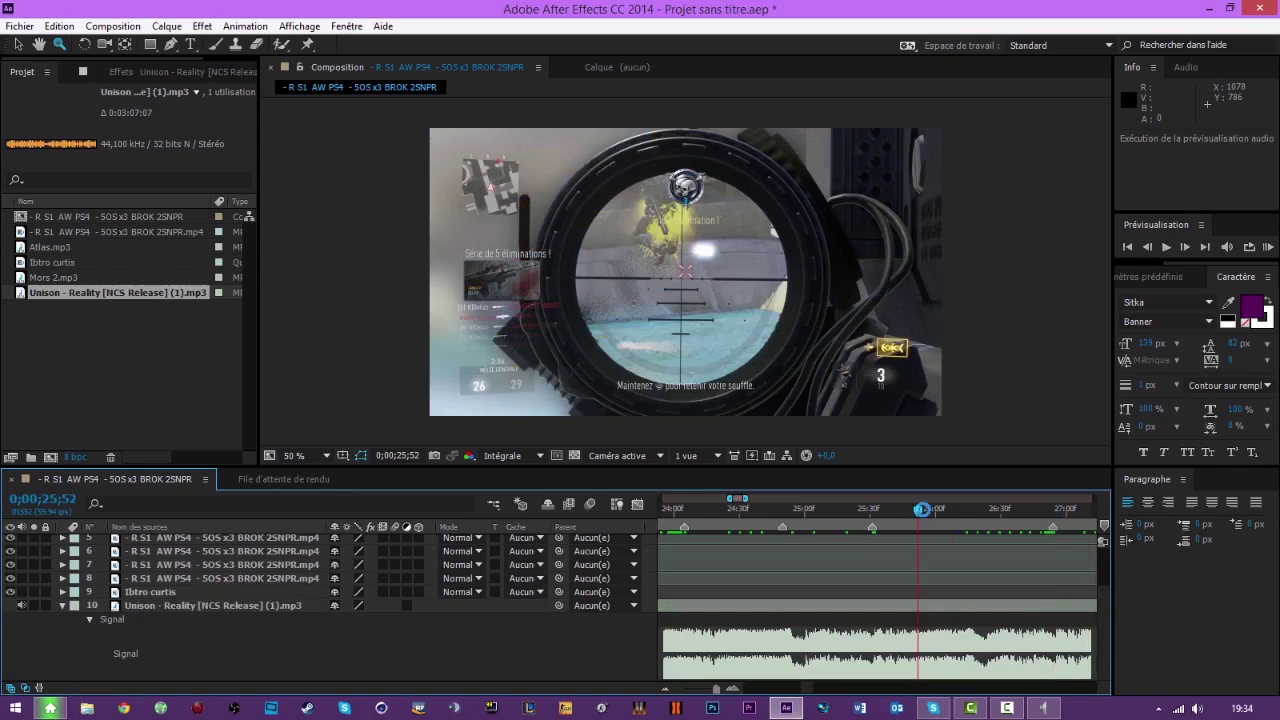
pyautogui.moveTo(941, 511); pyautogui.dragTo(960, 515)
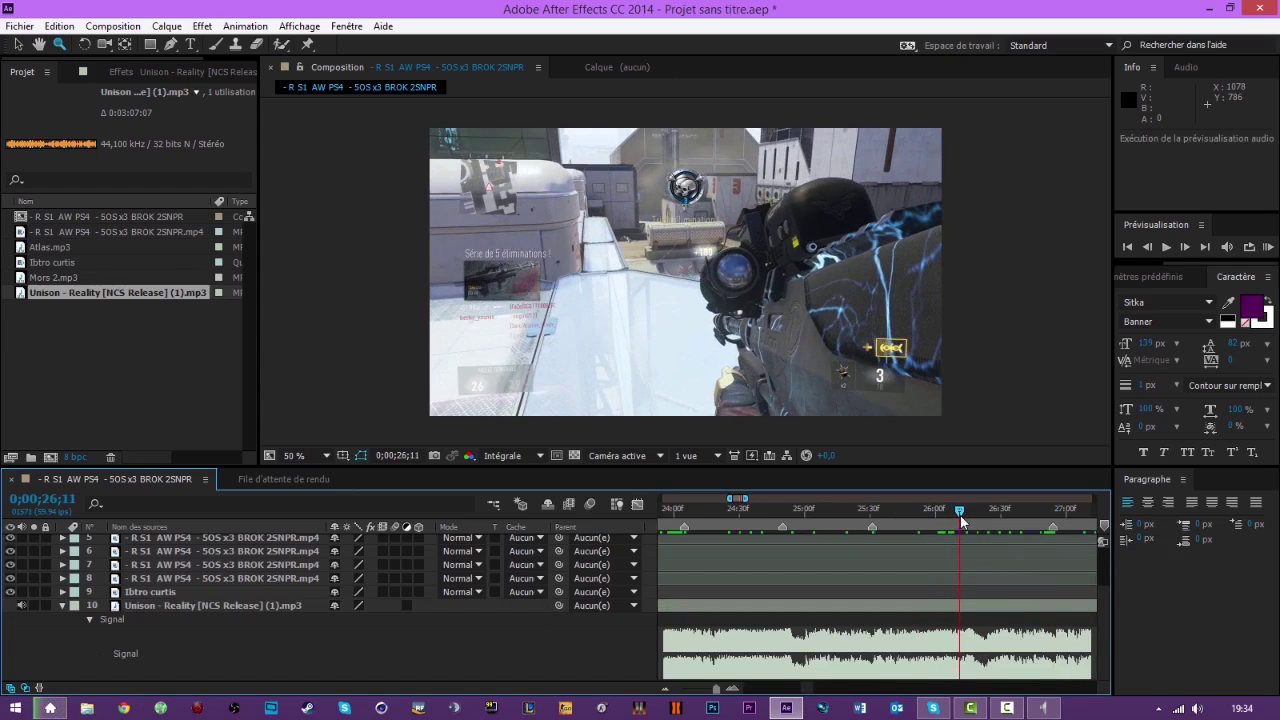
pyautogui.click(906, 509)
pyautogui.moveTo(907, 510); pyautogui.dragTo(926, 516)
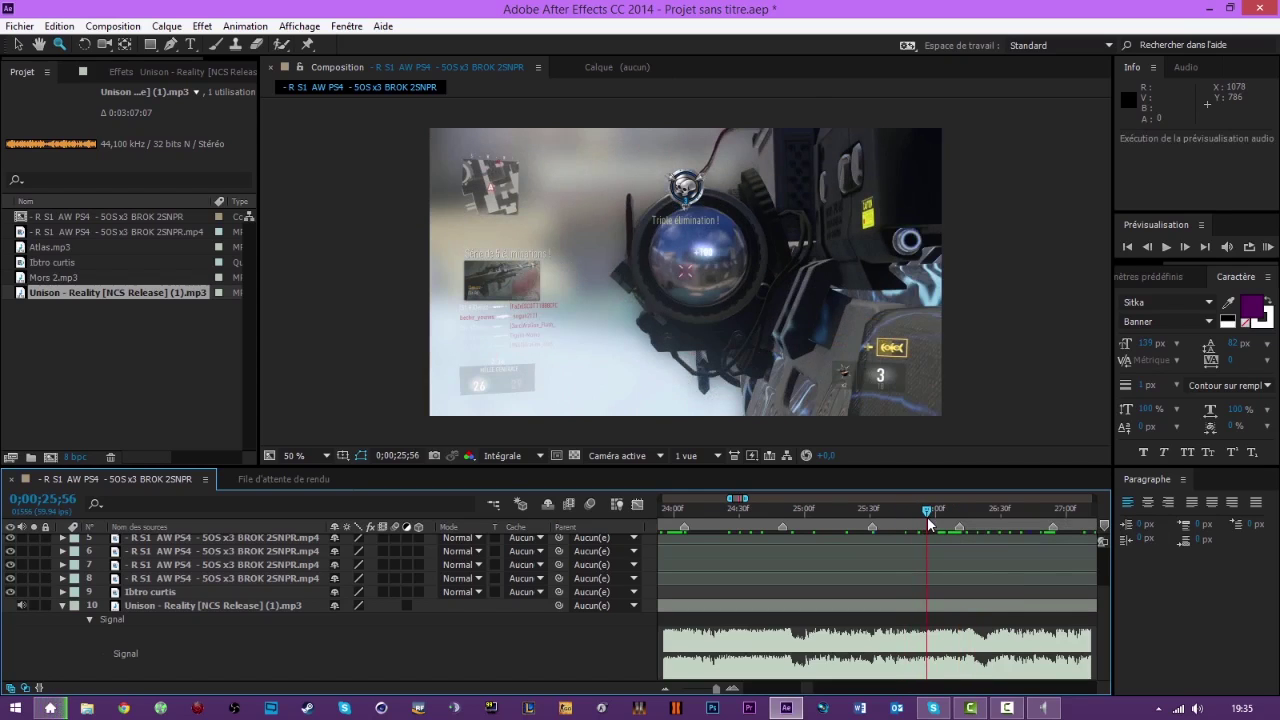
pyautogui.press('KP_Decimal')
pyautogui.press('KP_Decimal')
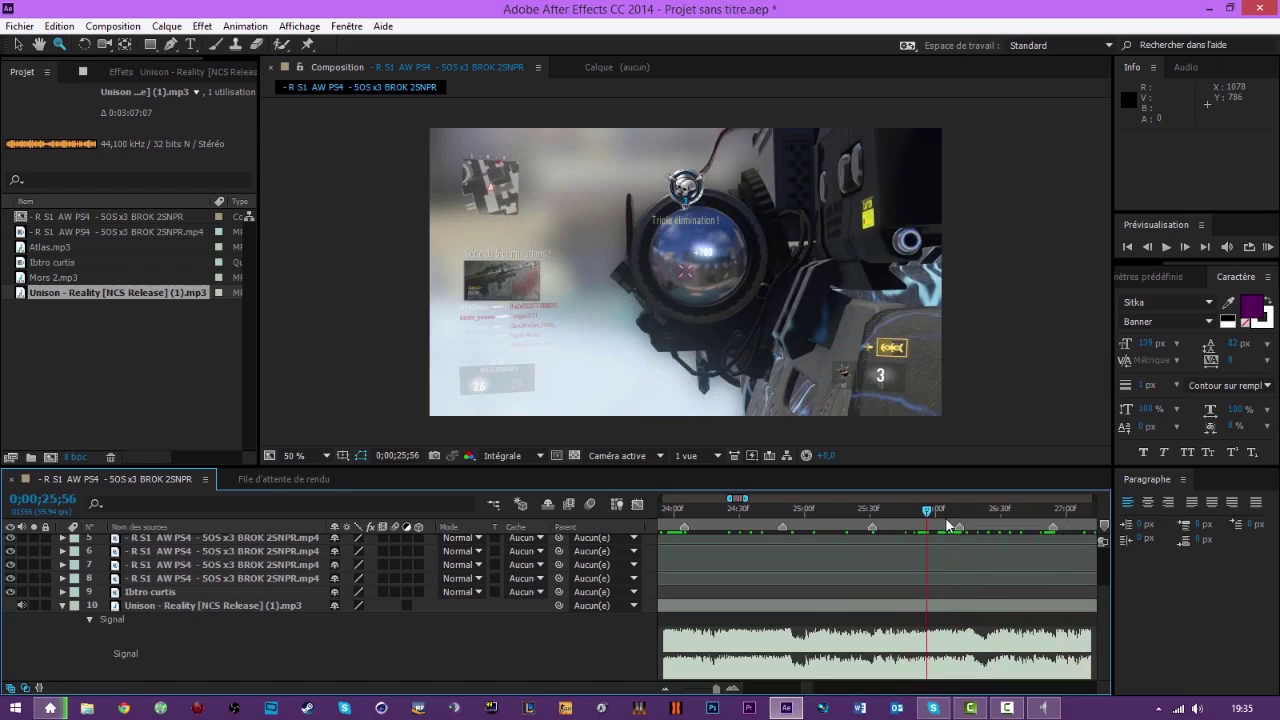
# Trim the end of the layer 2 gameplay segment to about 0;00;27;16, just past the 0;00;26;54 marker.
pyautogui.click(664, 689)
pyautogui.click(664, 689)
pyautogui.scroll(3, 920, 632)
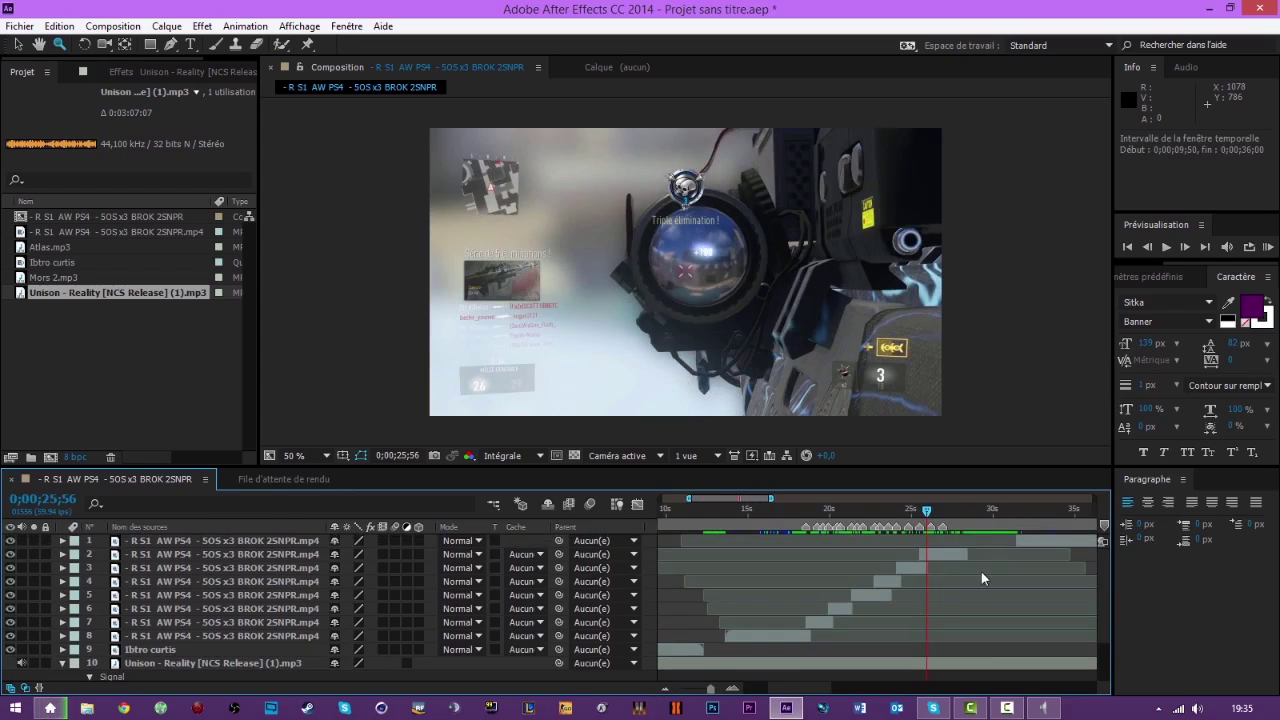
pyautogui.moveTo(926, 516); pyautogui.dragTo(939, 513)
pyautogui.click(732, 690)
pyautogui.click(732, 690)
pyautogui.moveTo(1041, 554); pyautogui.dragTo(963, 554)
# Move the layer 1 gameplay segment to start at the 0;00;26;54 marker, undoing any accidental shift of layer 2.
pyautogui.click(665, 689)
pyautogui.moveTo(1043, 541); pyautogui.dragTo(961, 547)
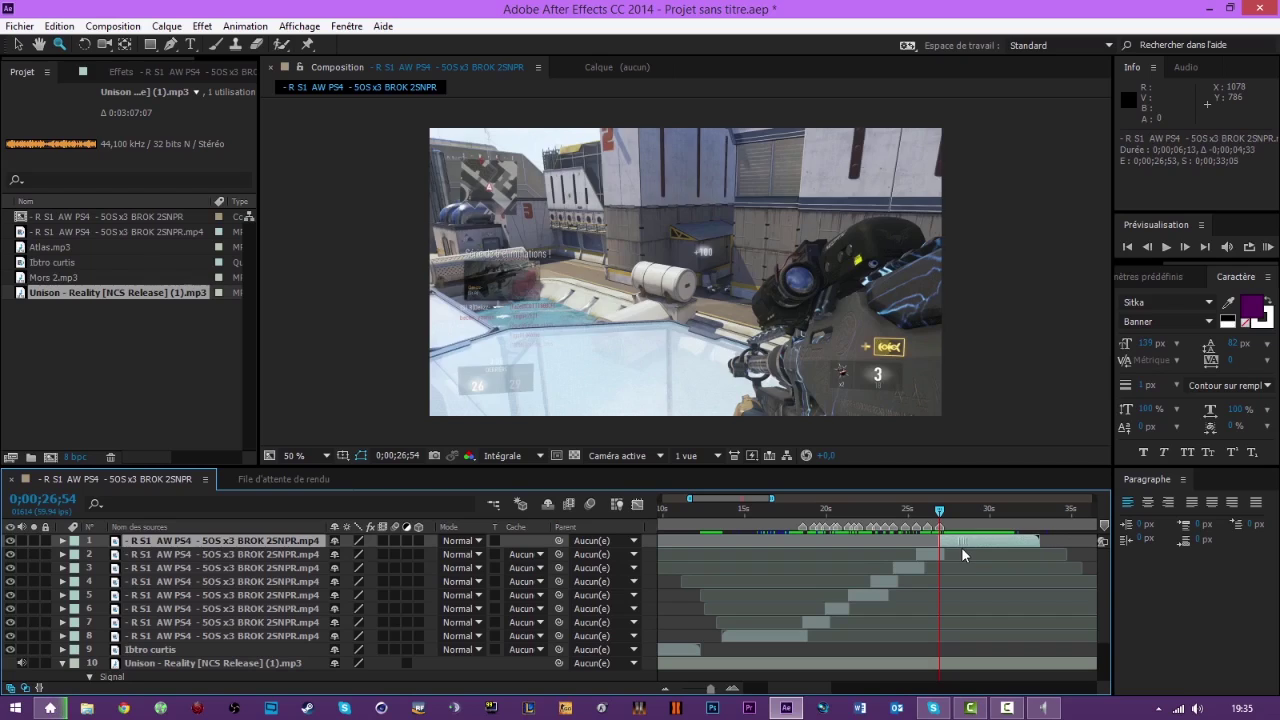
pyautogui.click(731, 694)
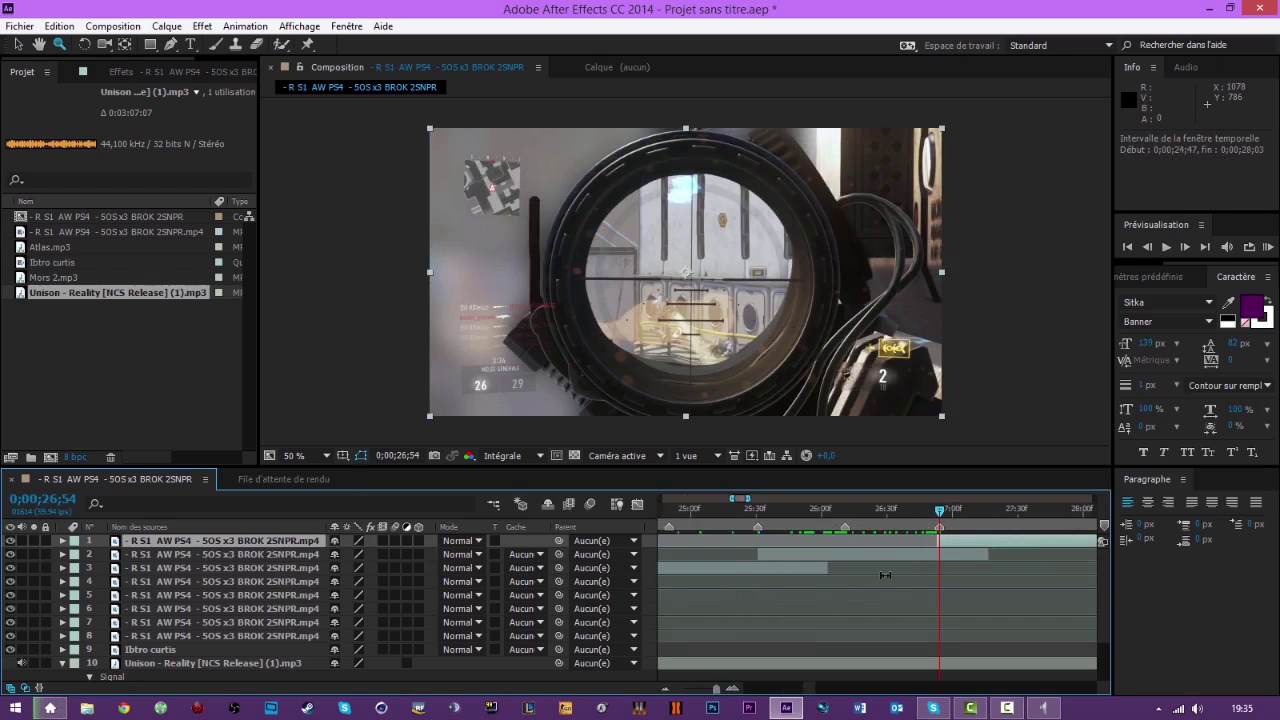
pyautogui.moveTo(944, 546); pyautogui.dragTo(963, 552)
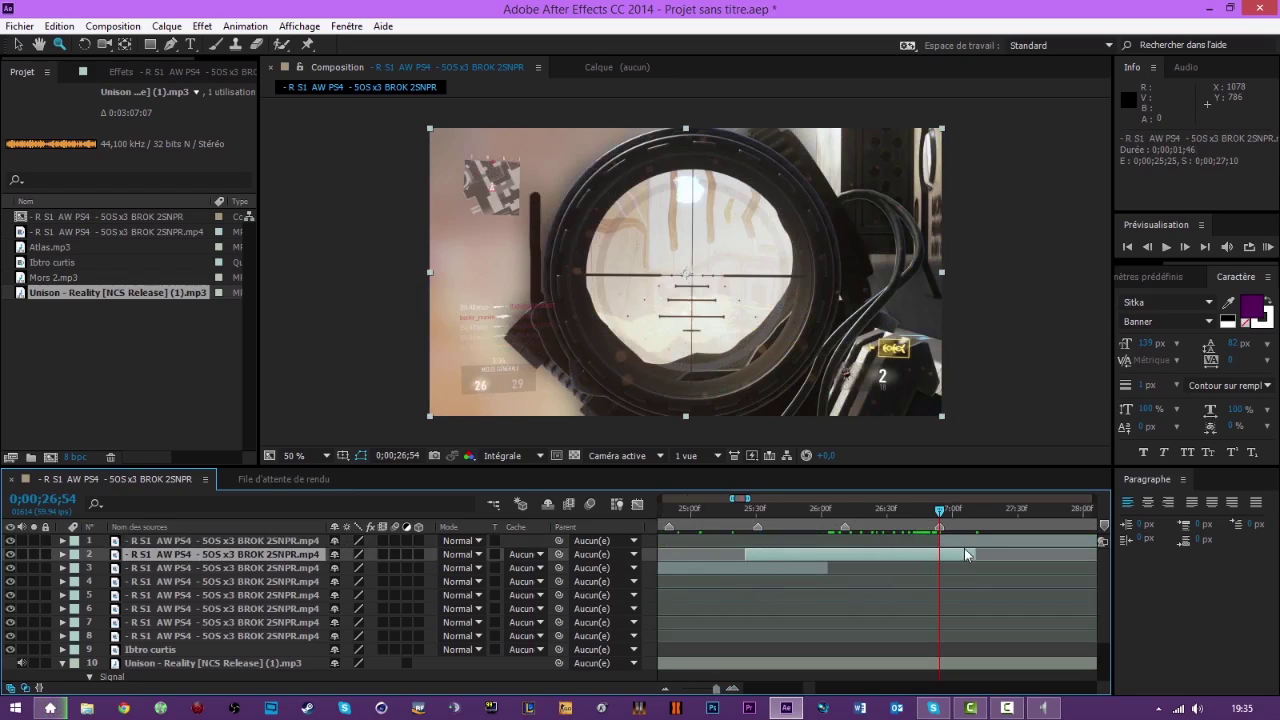
pyautogui.hotkey('ctrl', 'z')
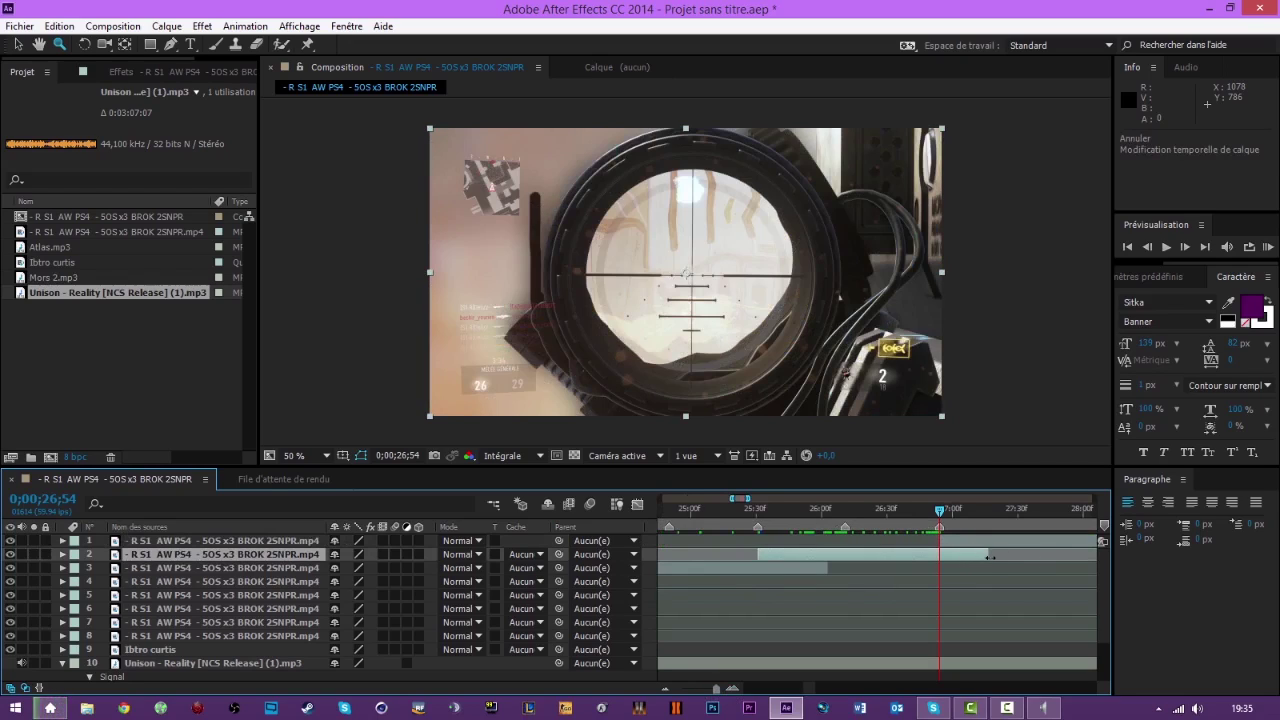
# Set the composition's work area to run from 0;00;08;31 to 0;00;28;56.
pyautogui.click(663, 689)
pyautogui.click(663, 689)
pyautogui.click(663, 689)
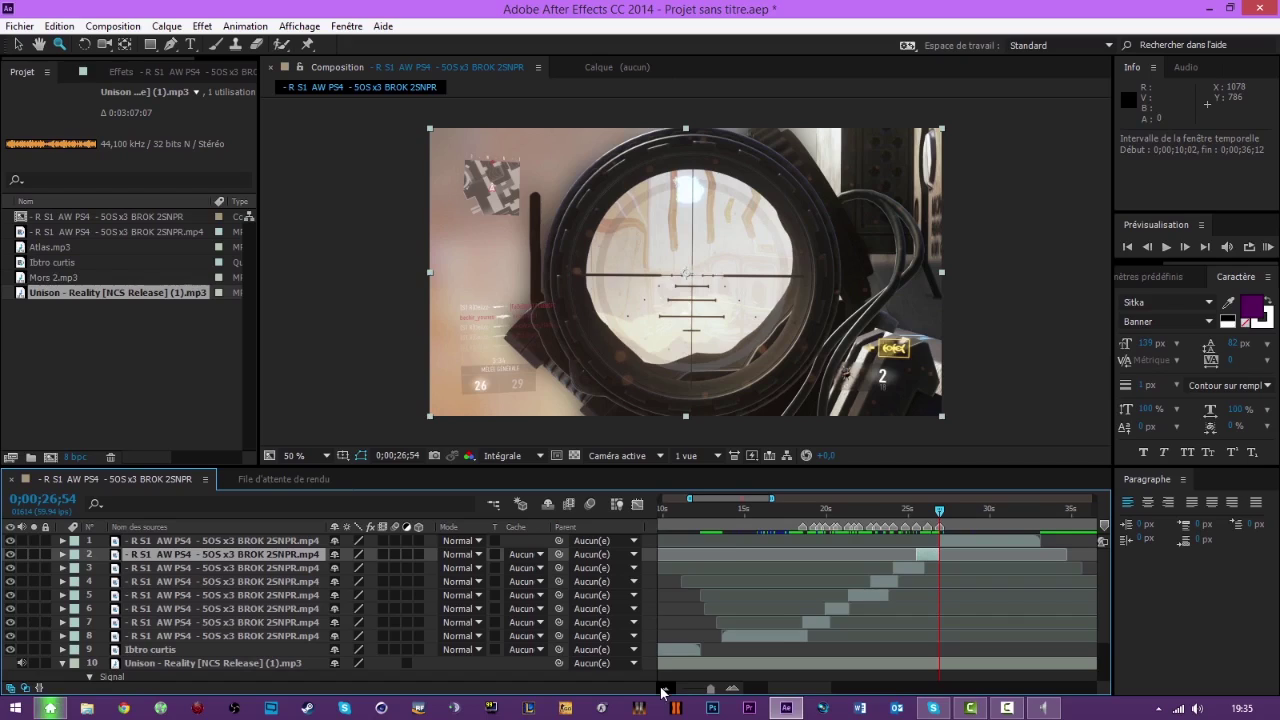
pyautogui.click(663, 689)
pyautogui.moveTo(787, 516); pyautogui.dragTo(743, 515)
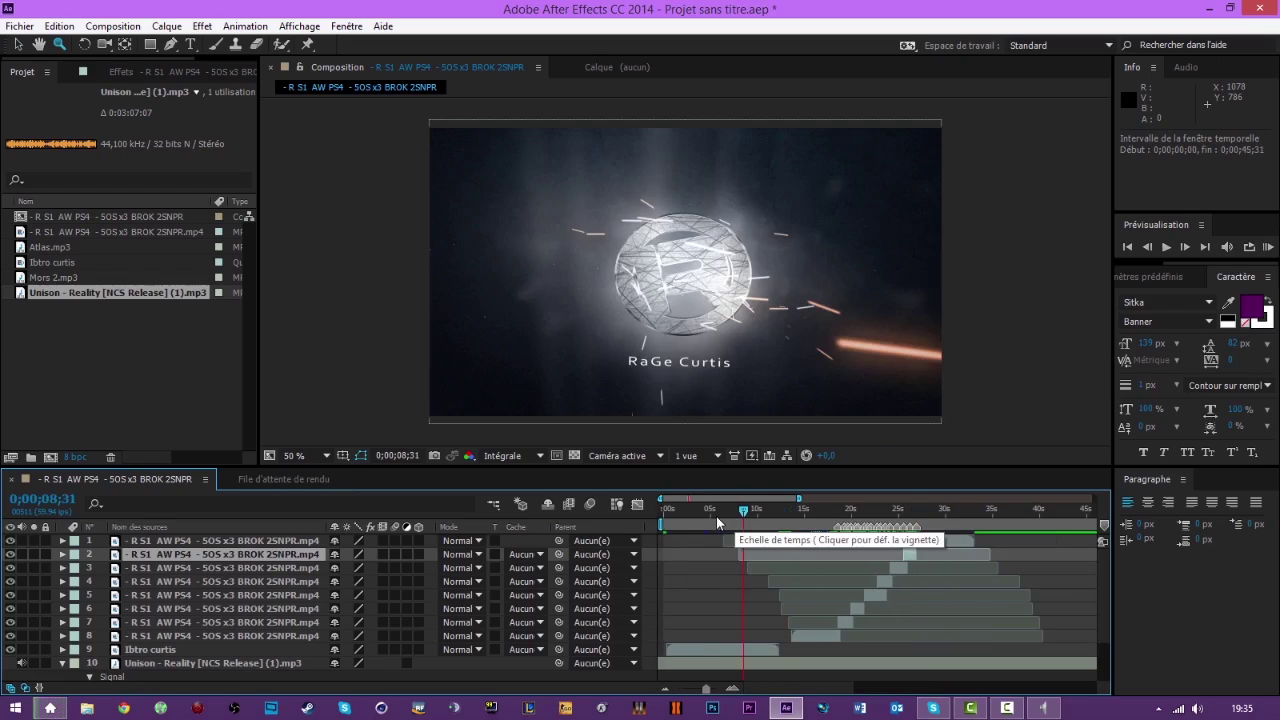
pyautogui.press('b')
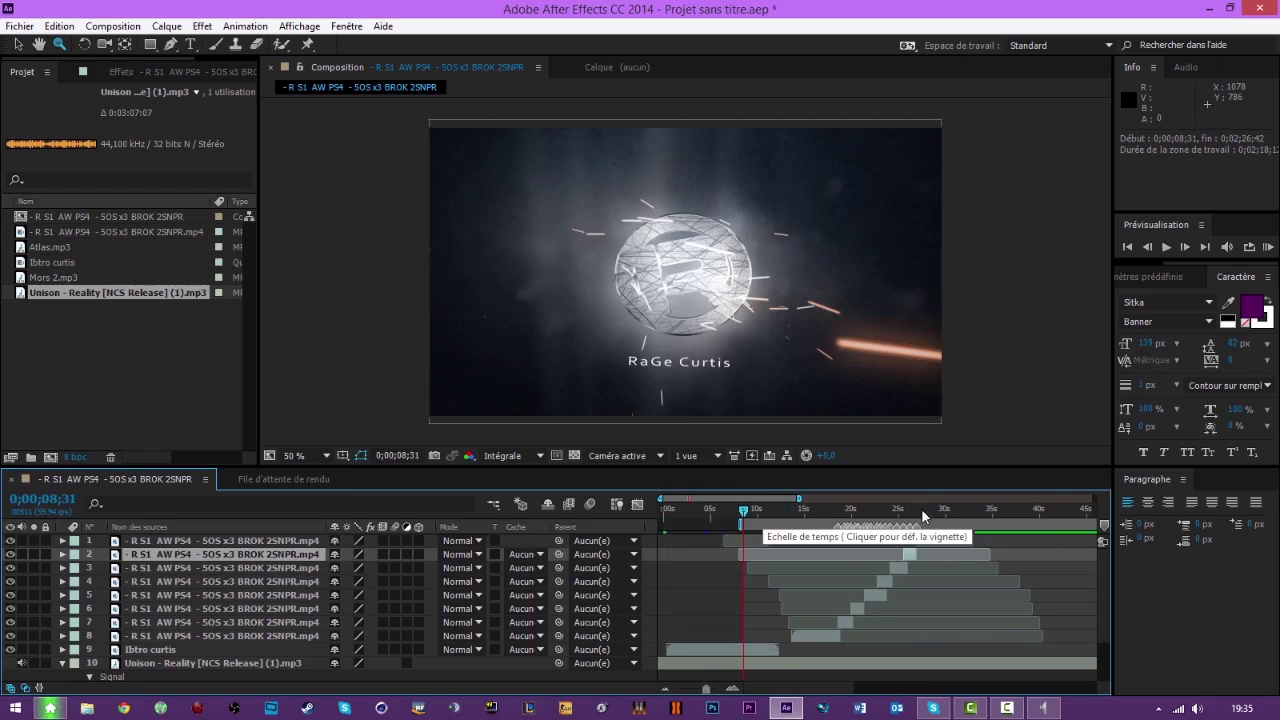
pyautogui.click(934, 510)
pyautogui.press('n')
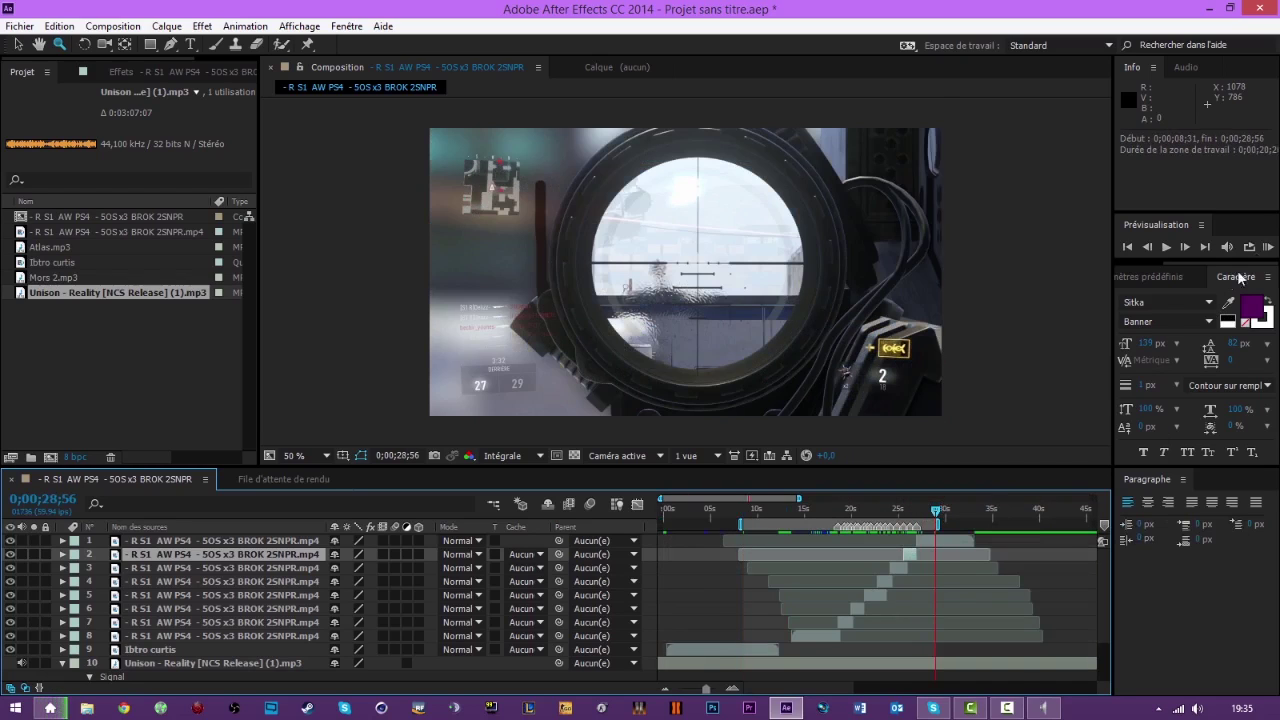
# Play a RAM preview of the work area, then preview the audio alone from 0;00;15;14.
pyautogui.click(1266, 247)
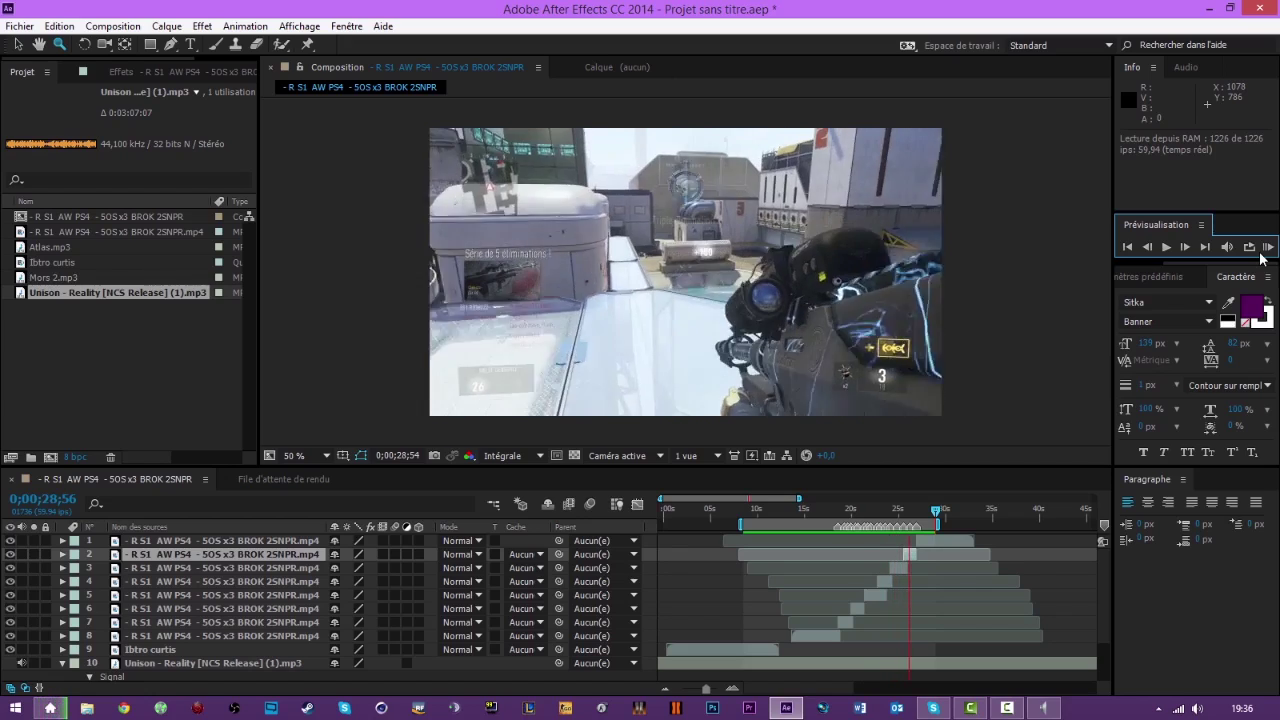
pyautogui.press('space')
pyautogui.click(806, 512)
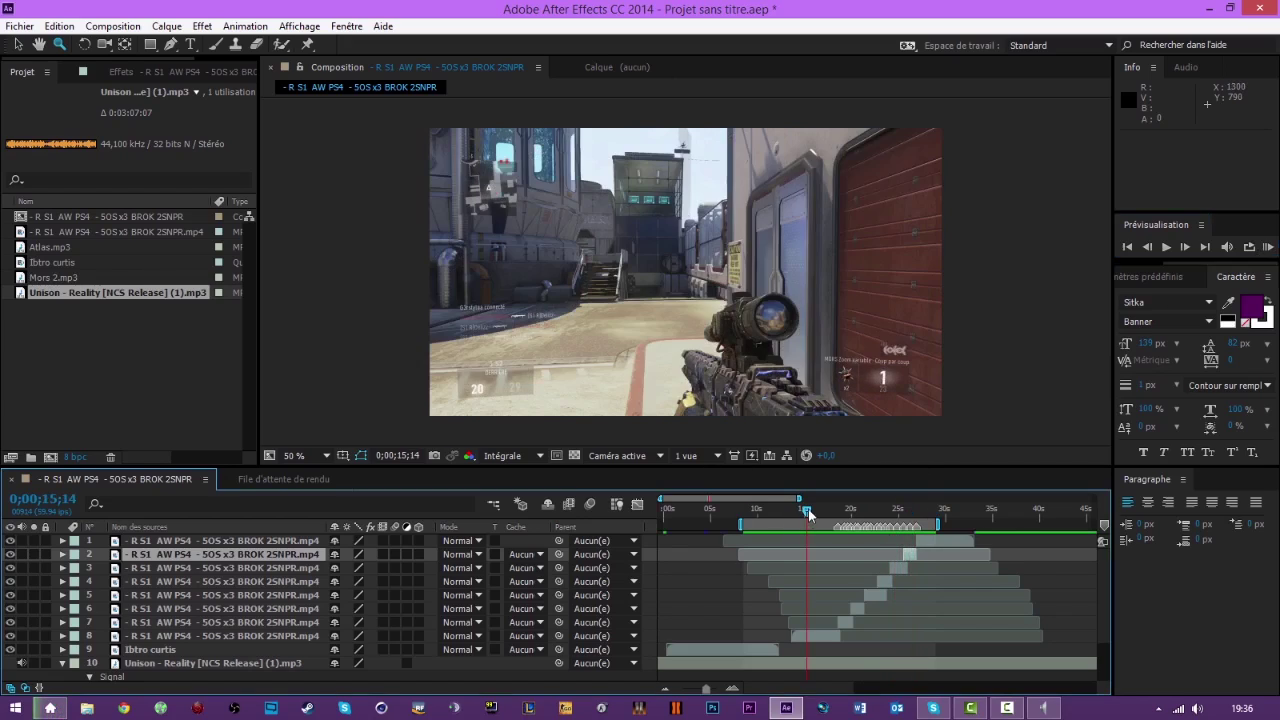
pyautogui.press('KP_Decimal')
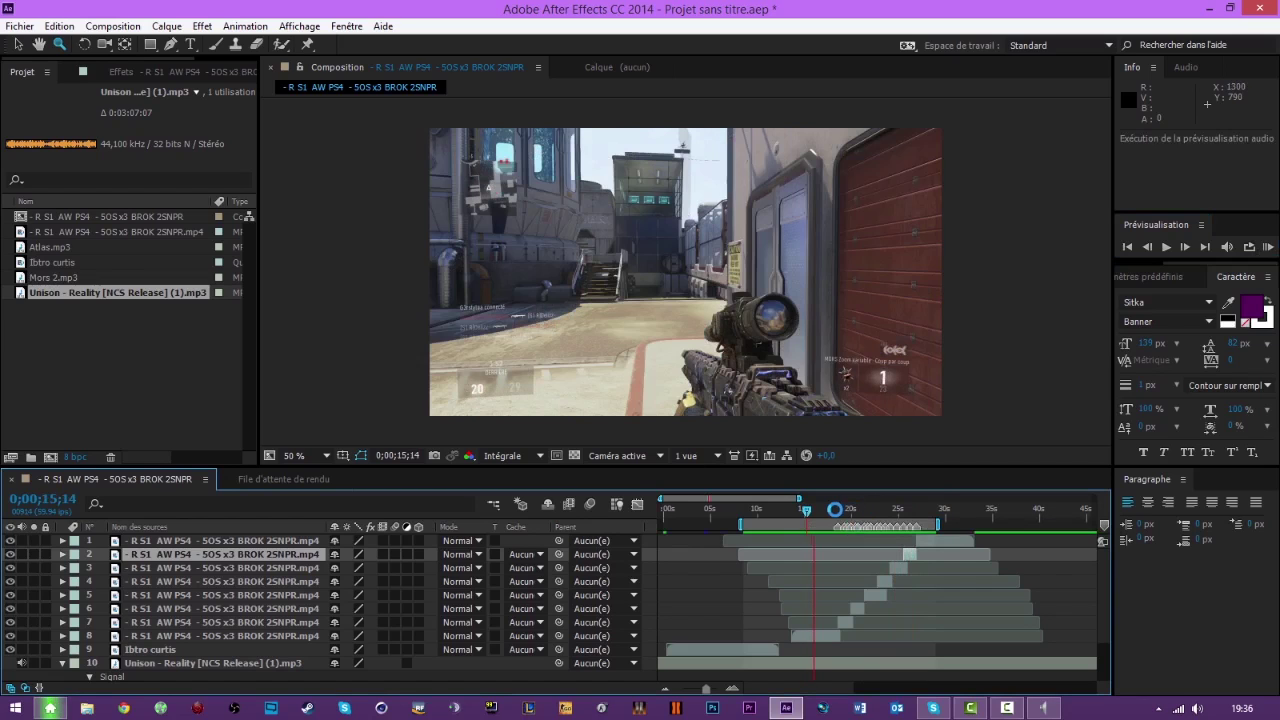
# Split the layer 7 gameplay segment at 0;00;19;00 and delete the piece before the cut.
pyautogui.moveTo(831, 508); pyautogui.dragTo(838, 511)
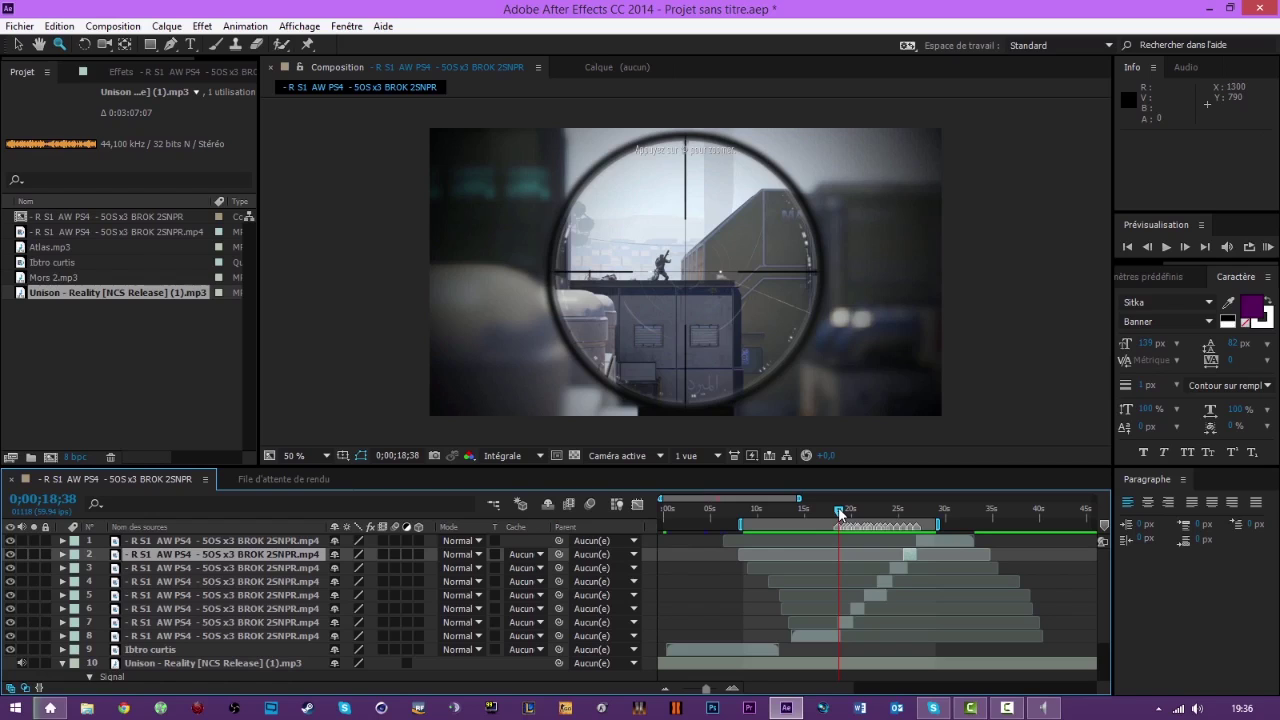
pyautogui.click(732, 688)
pyautogui.click(732, 688)
pyautogui.click(732, 688)
pyautogui.moveTo(838, 510); pyautogui.dragTo(867, 520)
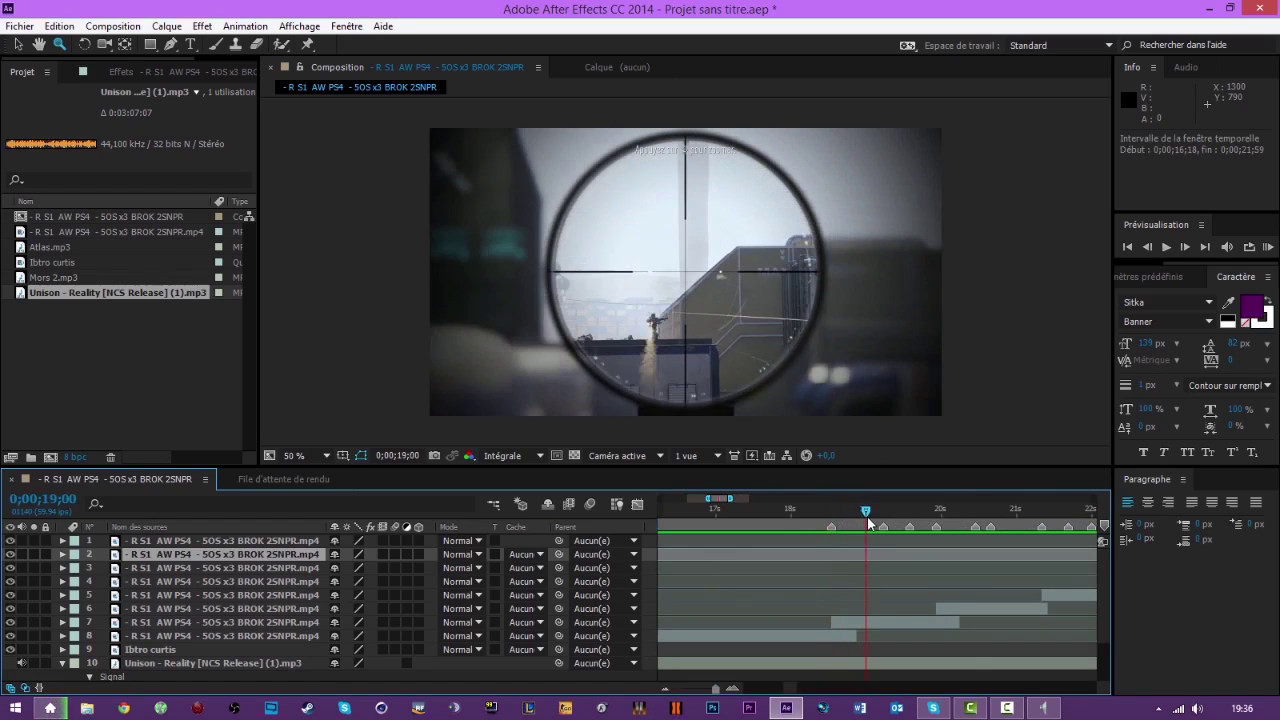
pyautogui.click(864, 624)
pyautogui.moveTo(865, 627); pyautogui.dragTo(857, 630)
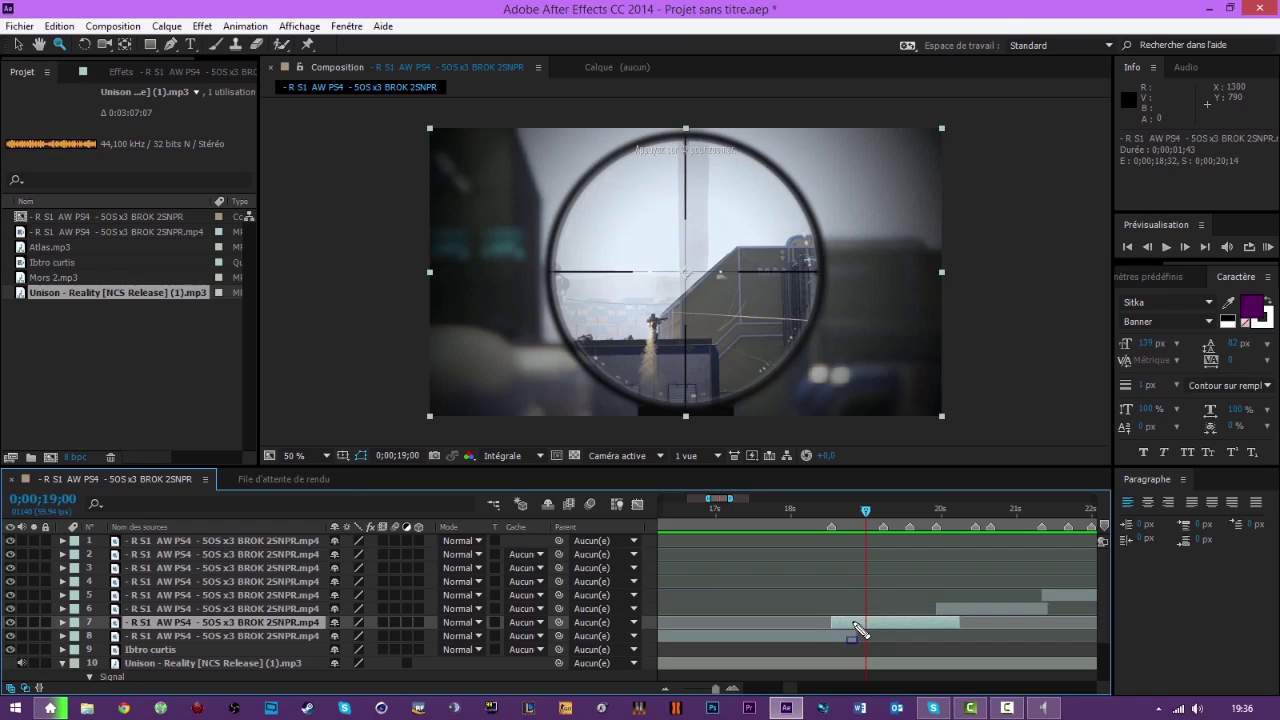
pyautogui.click(61, 27)
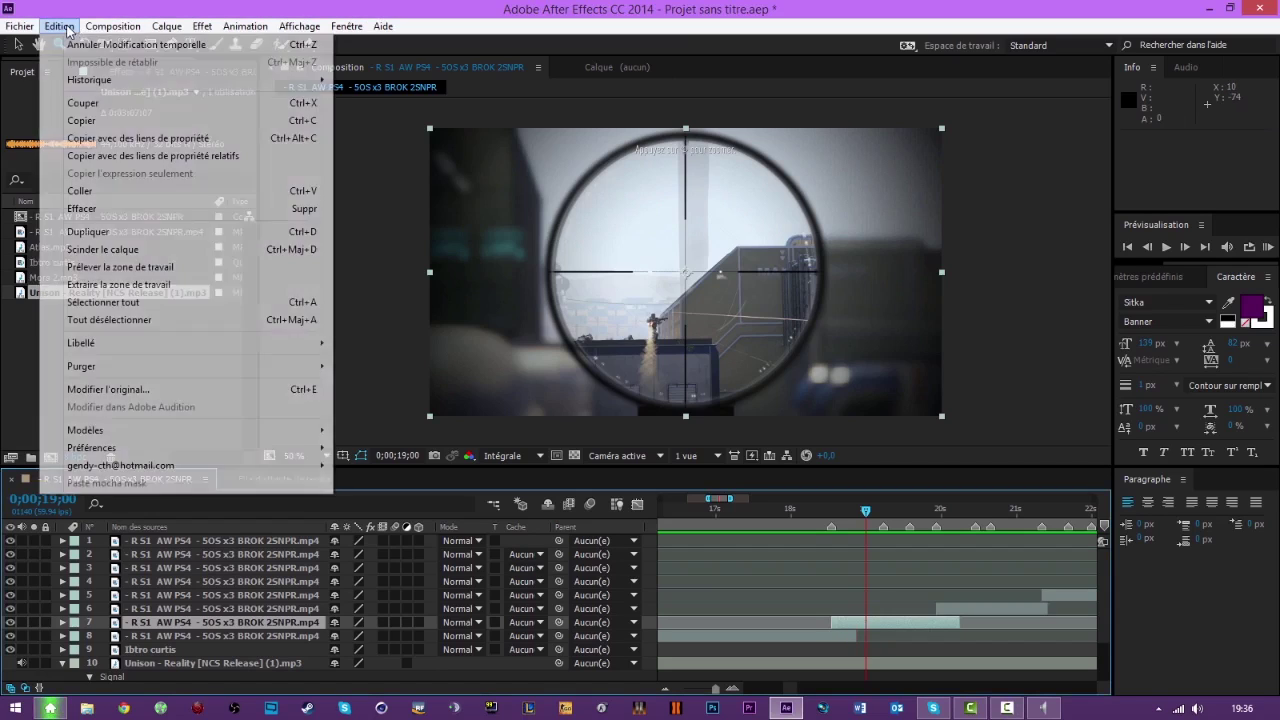
pyautogui.click(113, 252)
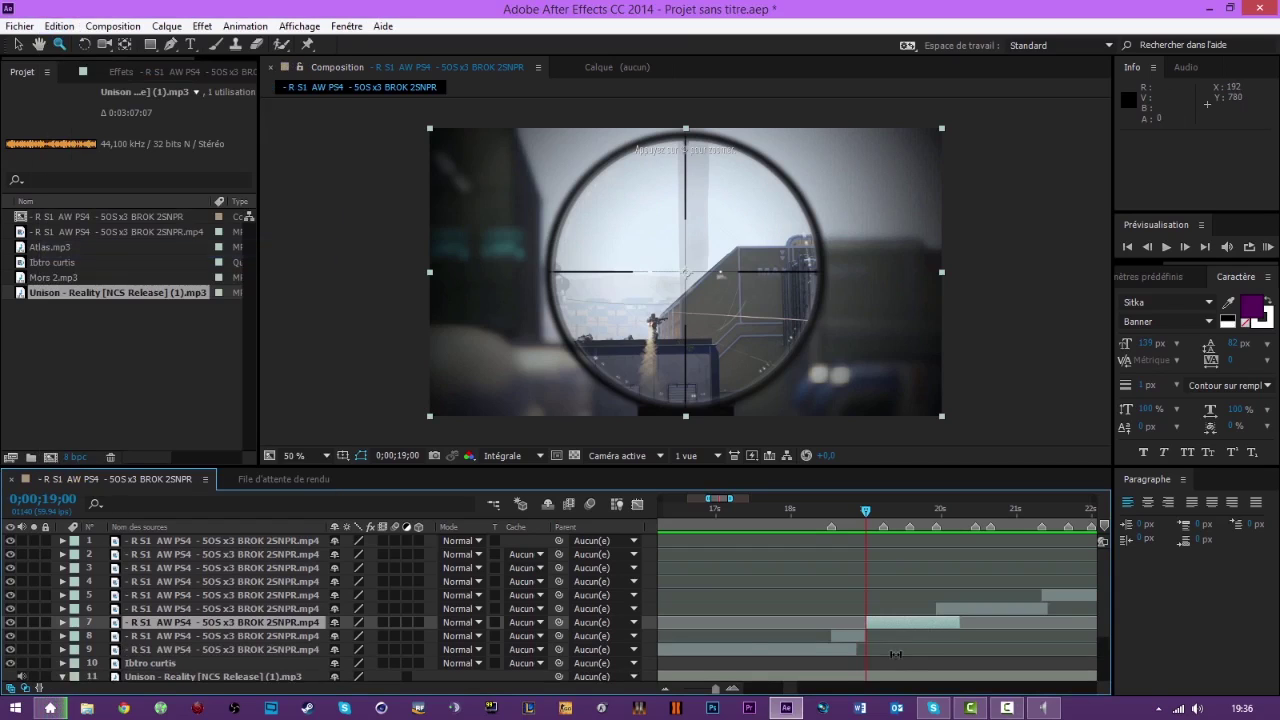
pyautogui.click(847, 638)
pyautogui.press('Delete')
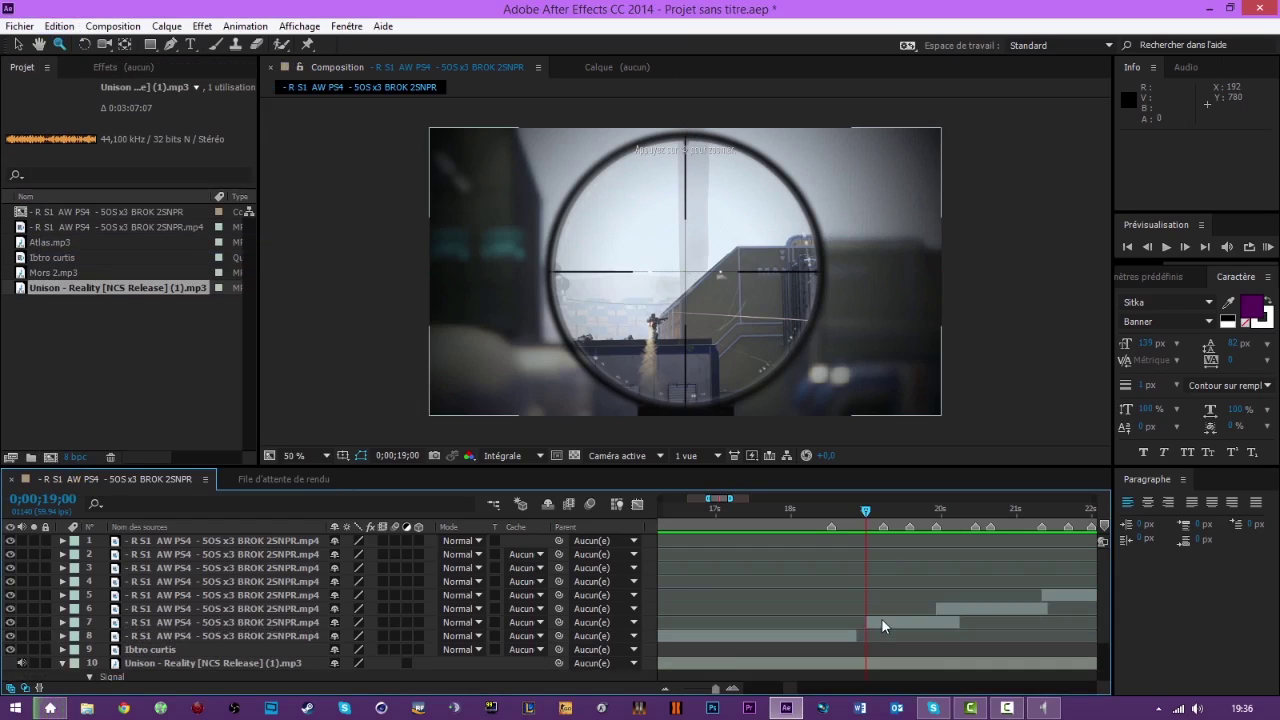
# Move the layer 7 segment to start at the 0;00;18;32 marker and extend its end to 0;00;20;05.
pyautogui.moveTo(881, 621); pyautogui.dragTo(841, 563)
pyautogui.click(830, 510)
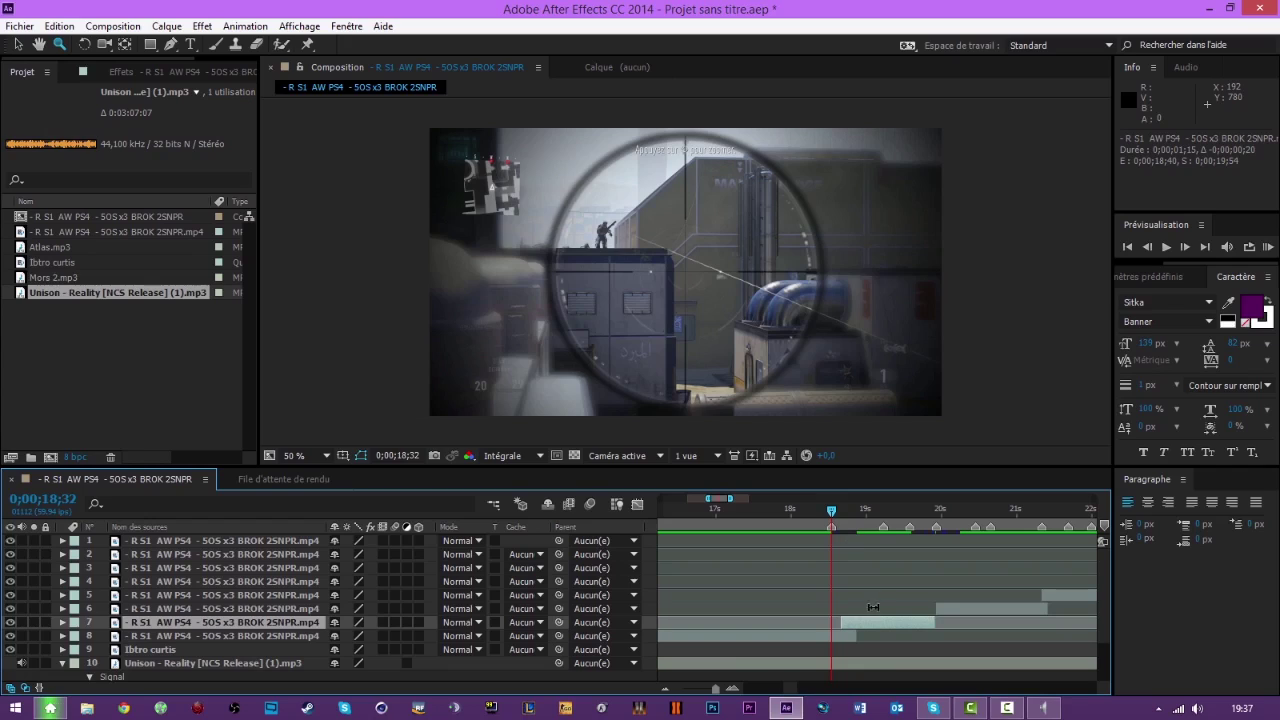
pyautogui.moveTo(843, 624); pyautogui.dragTo(832, 624)
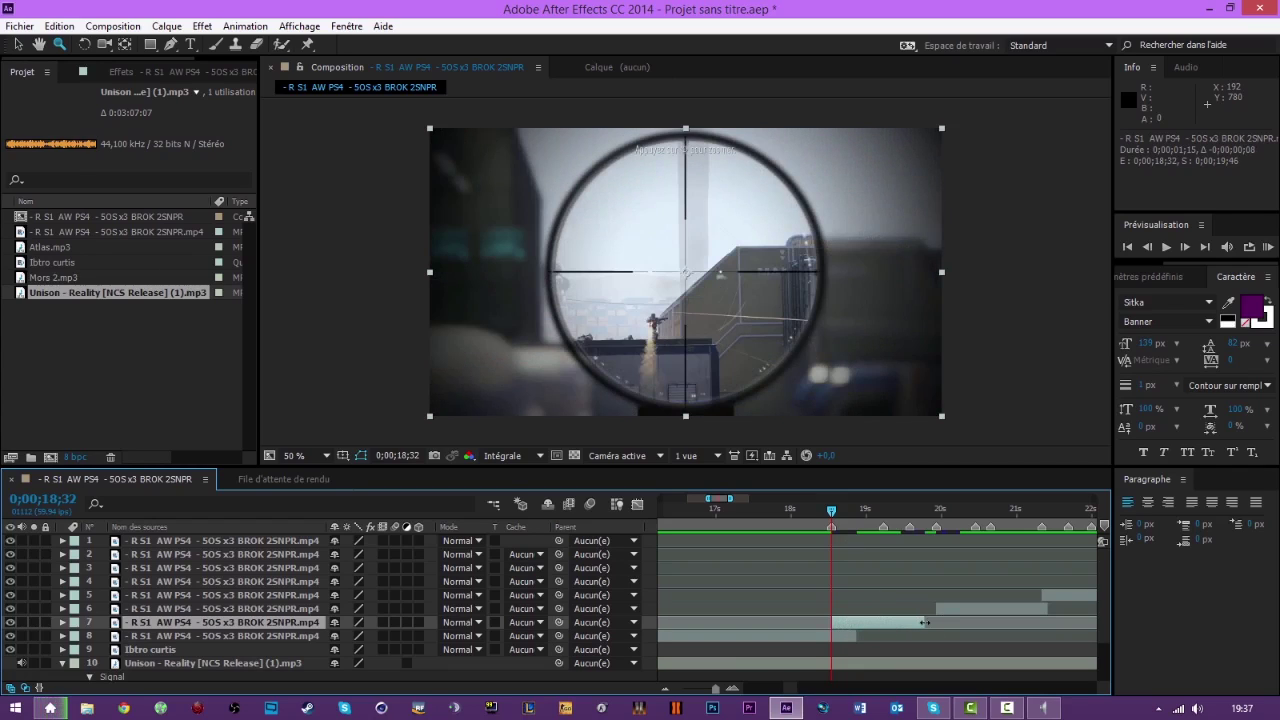
pyautogui.moveTo(948, 618); pyautogui.dragTo(951, 618)
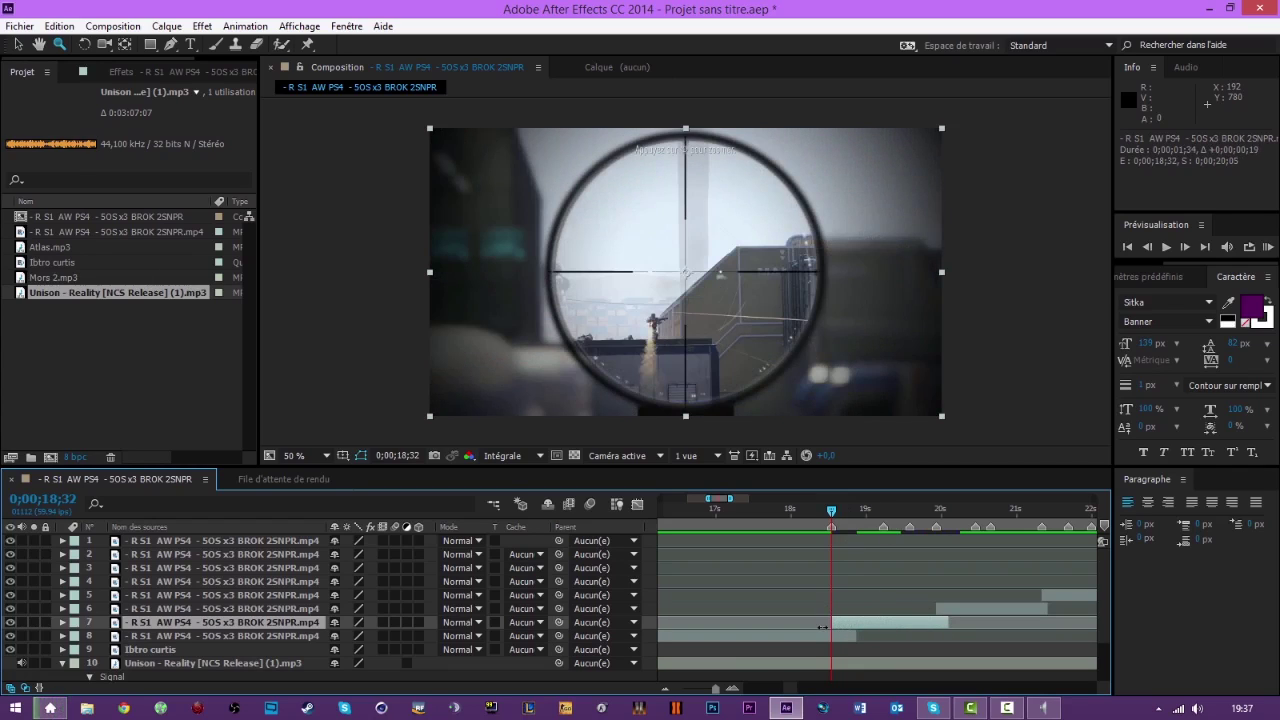
# Select the layer 8 gameplay segment and bring up the list of effects and animation presets.
pyautogui.click(810, 638)
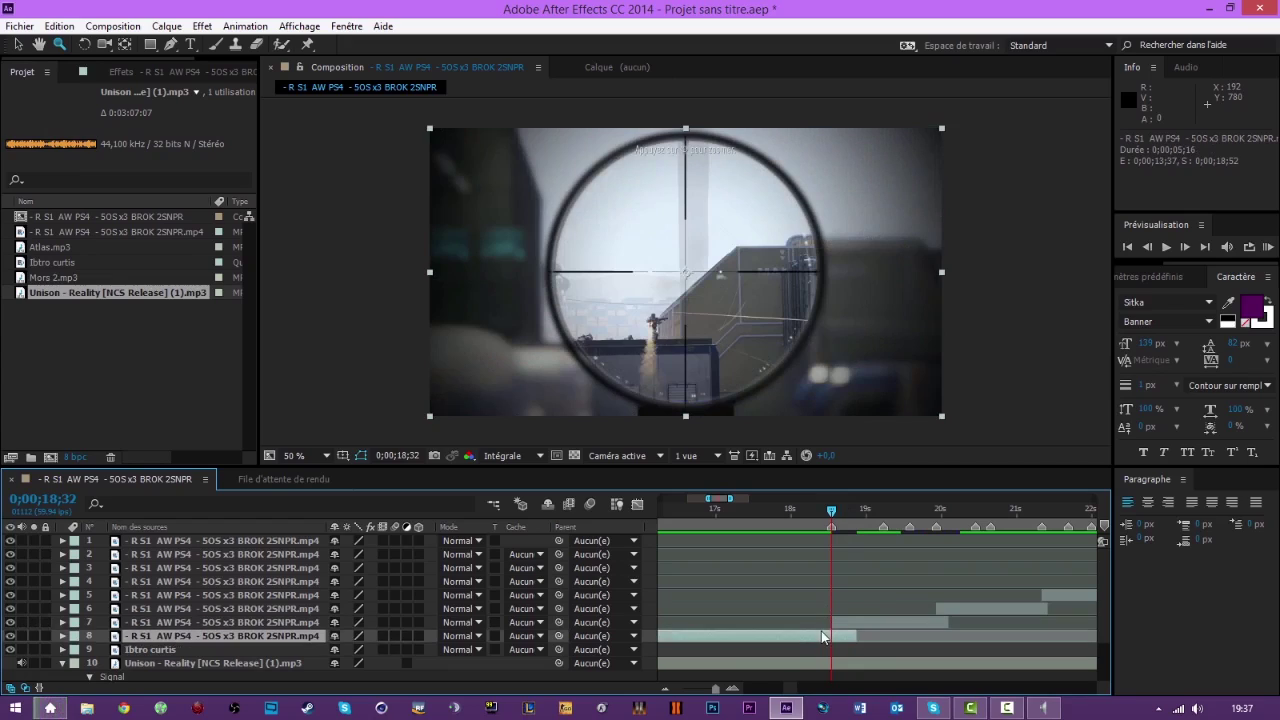
pyautogui.click(666, 689)
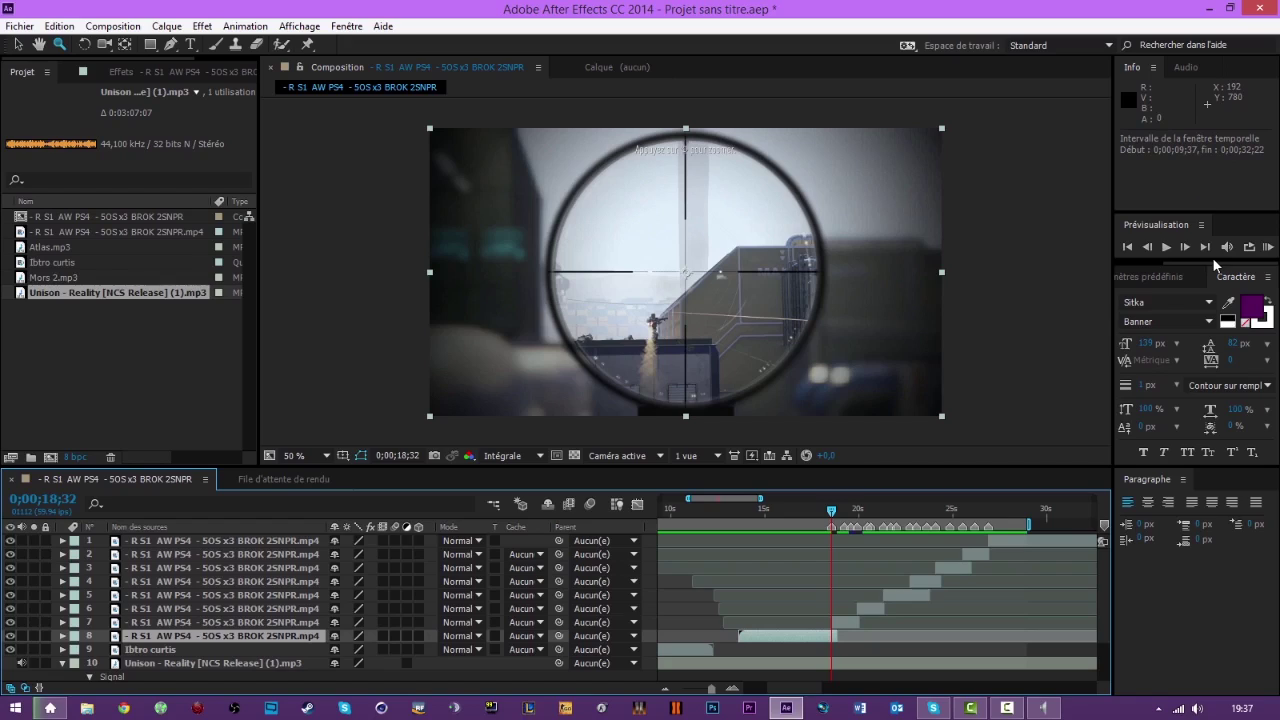
pyautogui.click(1168, 278)
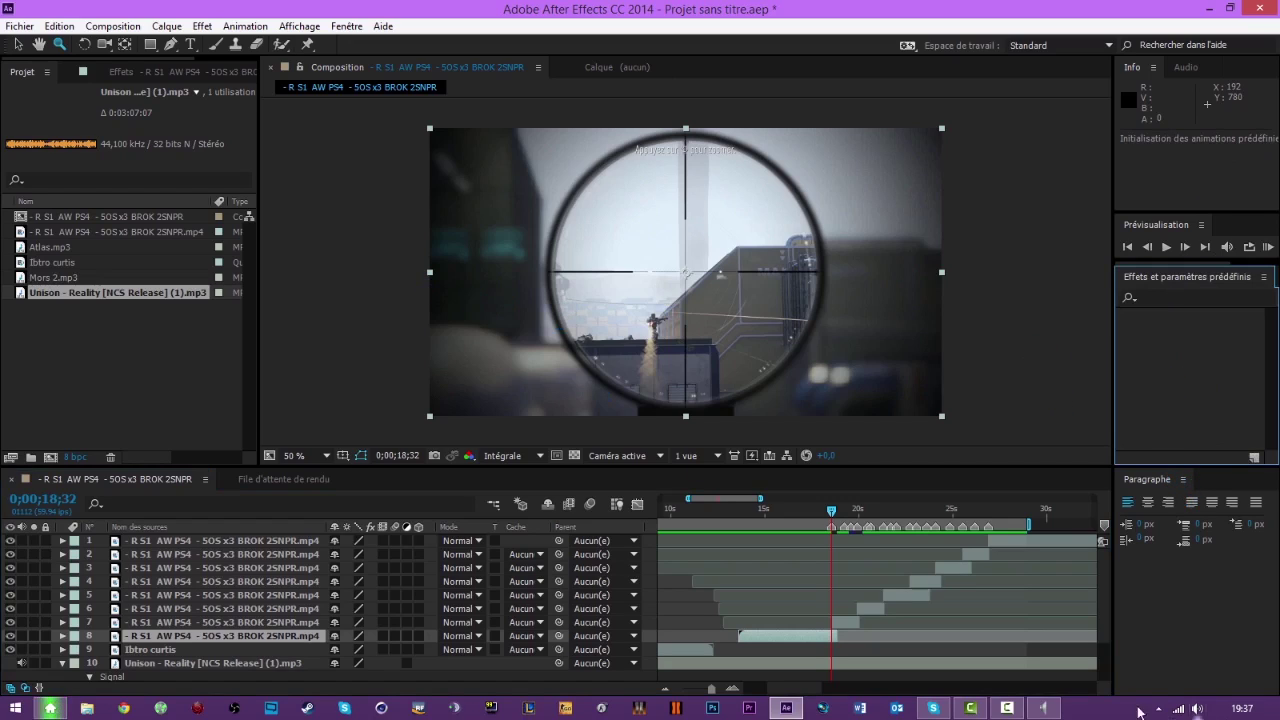
pyautogui.click(1005, 708)
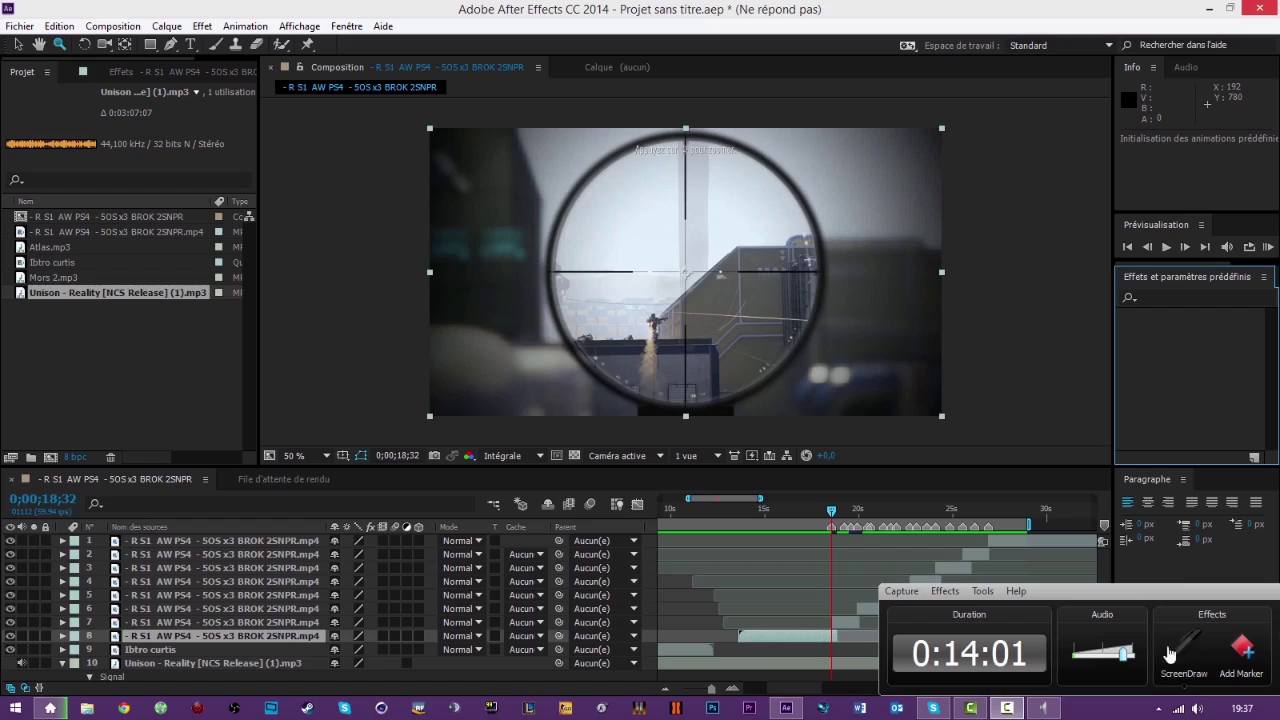
# Add Mors 2.mp3 to the composition directly below layer 7, near the shot around 0;00;18;31.
pyautogui.click(1266, 645)
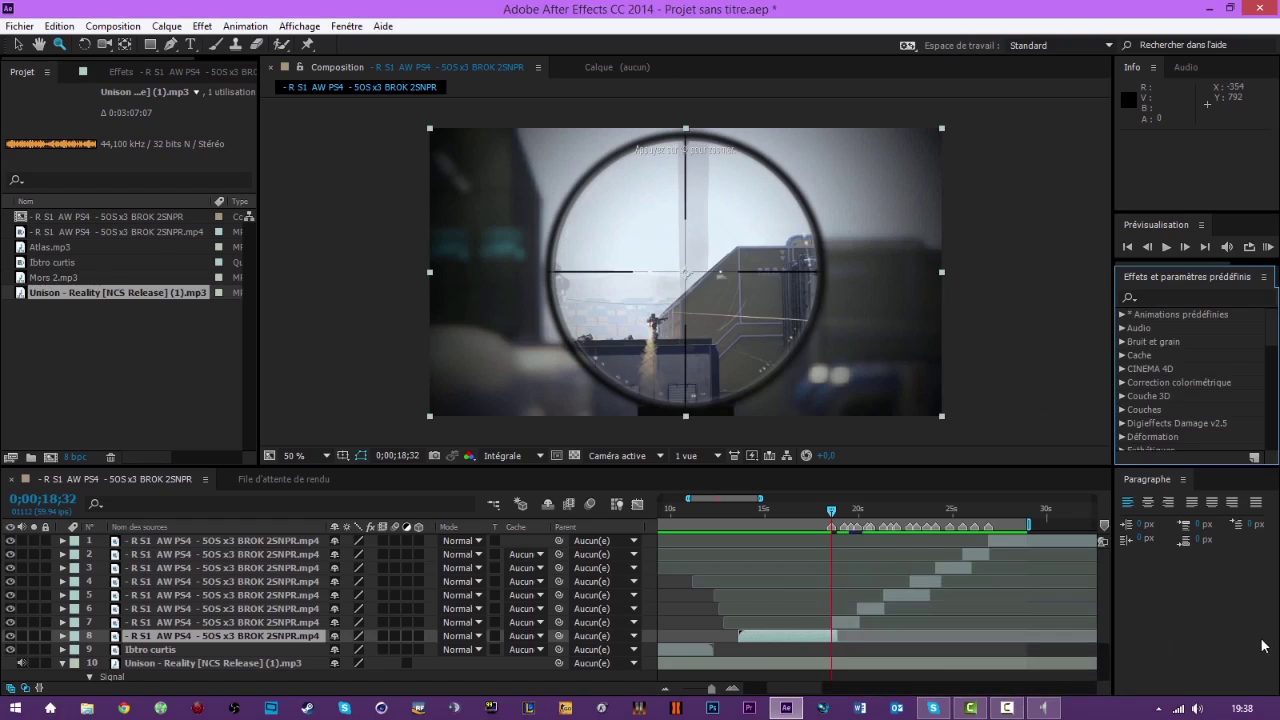
pyautogui.click(810, 510)
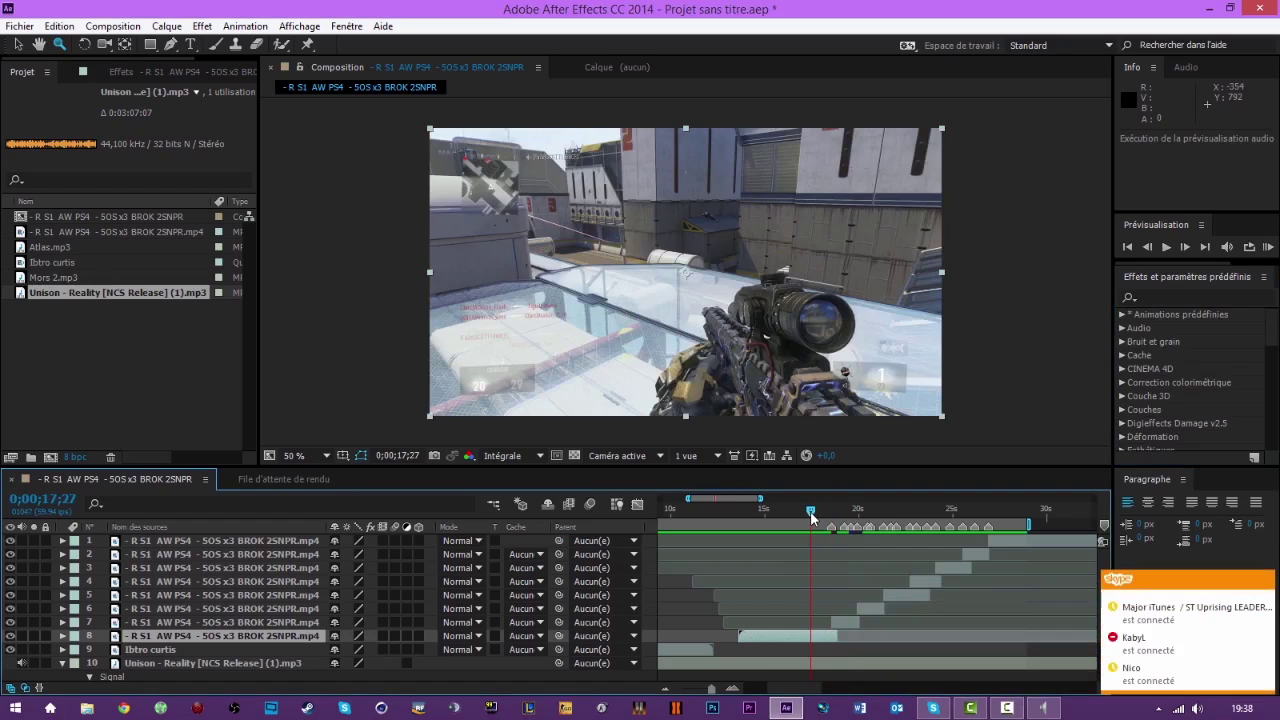
pyautogui.click(833, 508)
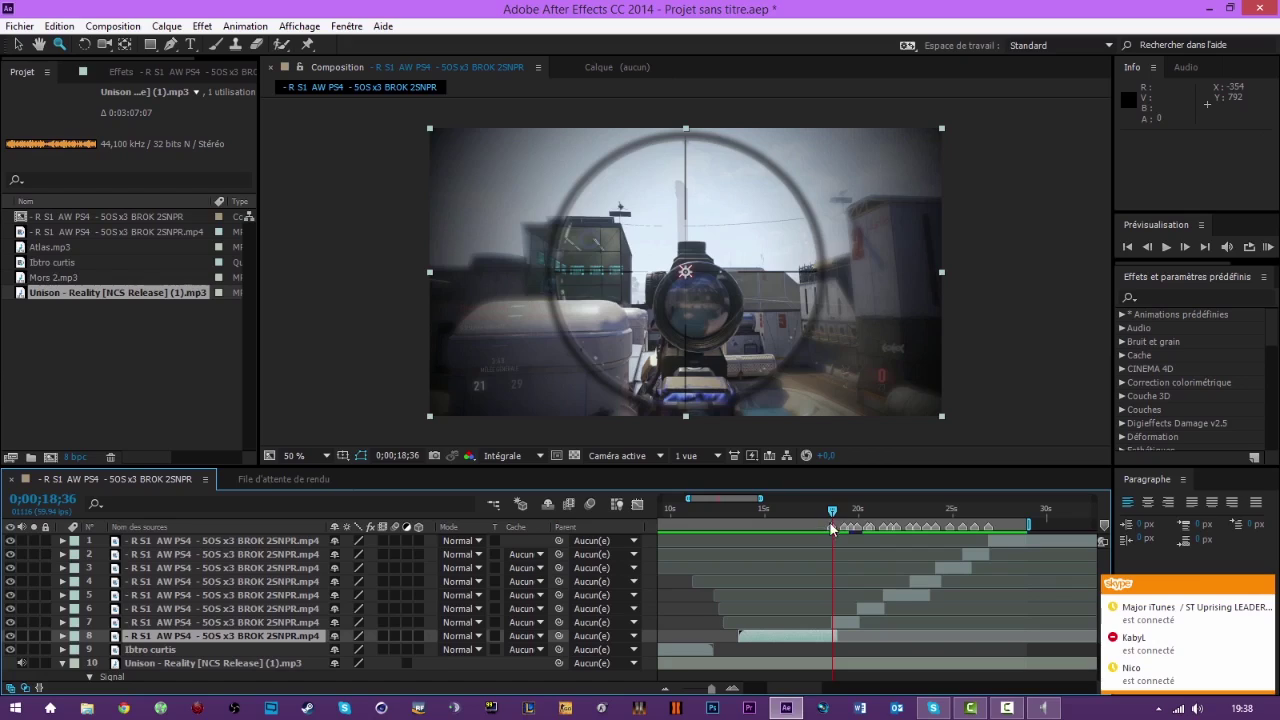
pyautogui.click(829, 513)
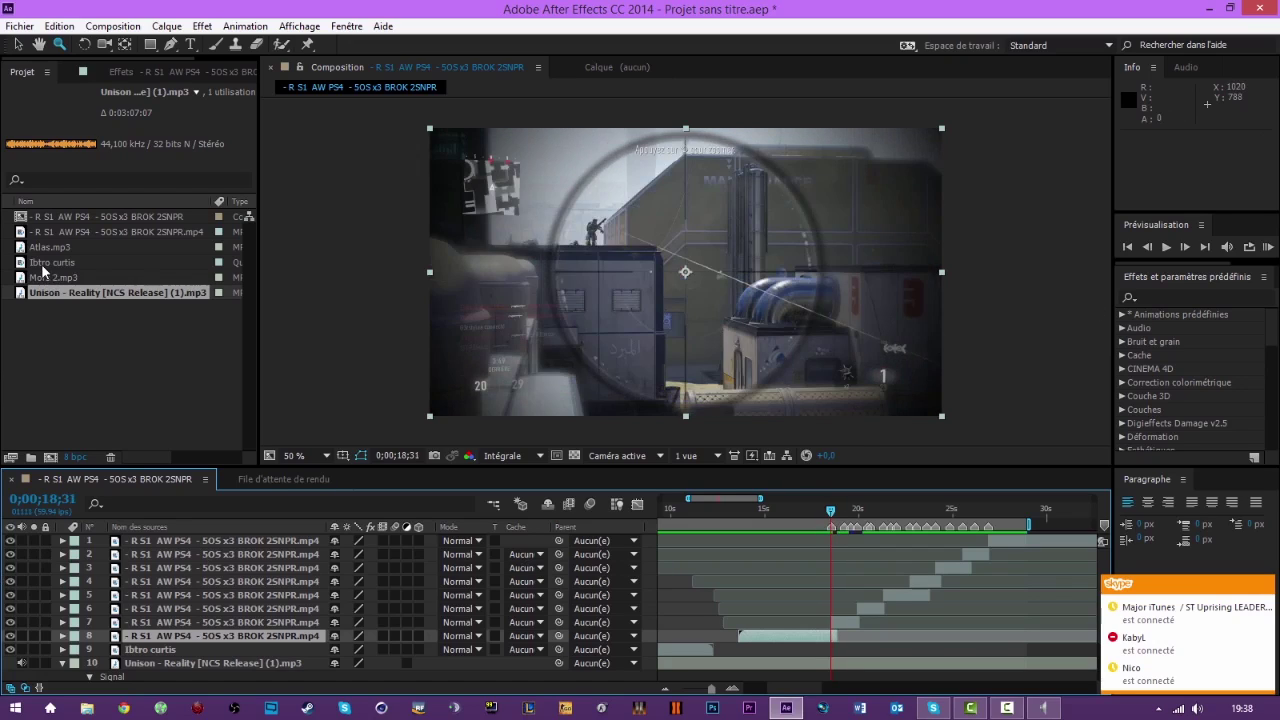
pyautogui.moveTo(55, 277); pyautogui.dragTo(909, 628)
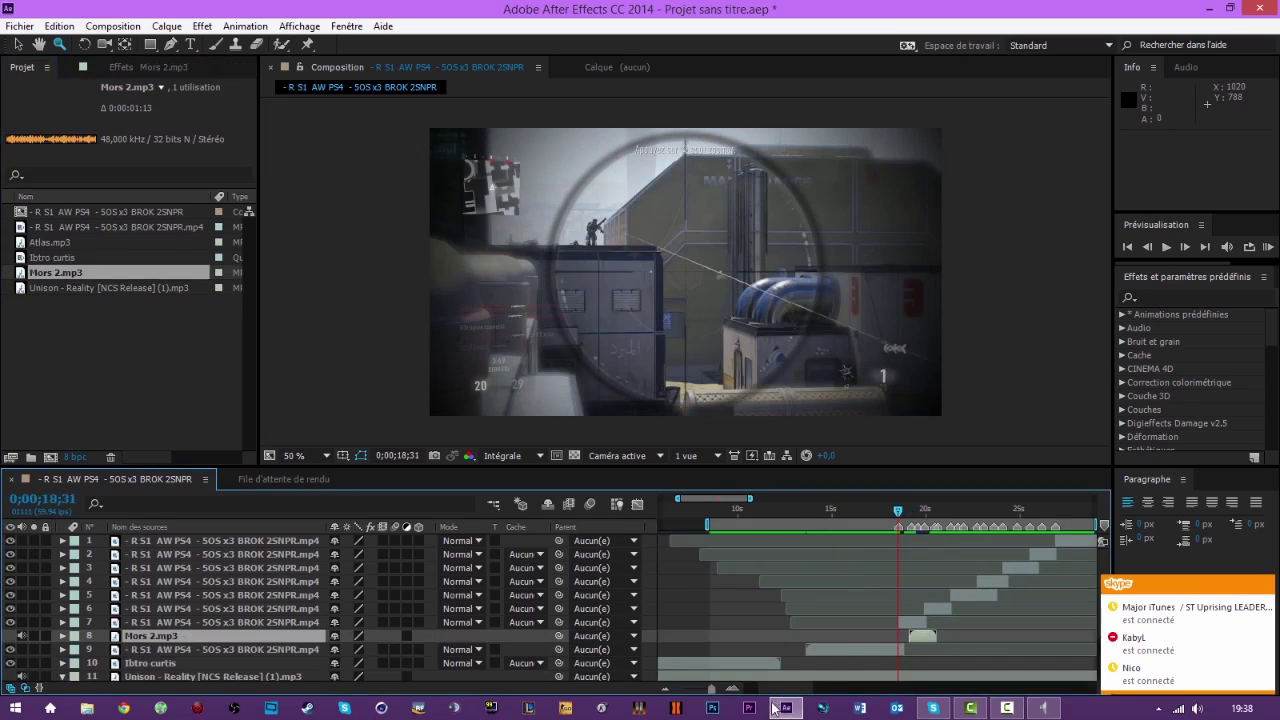
# Move the Mors 2.mp3 layer to start at 0;00;18;29 so its sound peak meets the shot at 0;00;18;32, and reveal its waveform.
pyautogui.click(727, 690)
pyautogui.click(727, 690)
pyautogui.click(727, 690)
pyautogui.moveTo(994, 637); pyautogui.dragTo(944, 638)
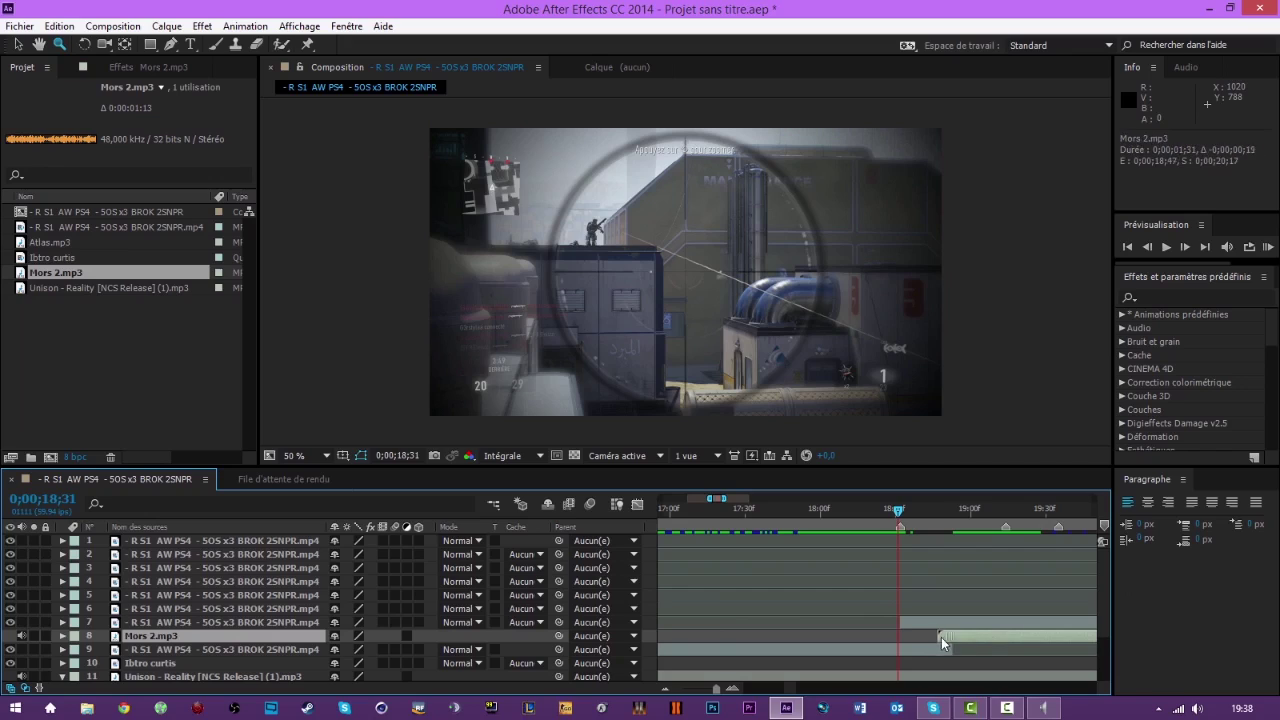
pyautogui.click(899, 512)
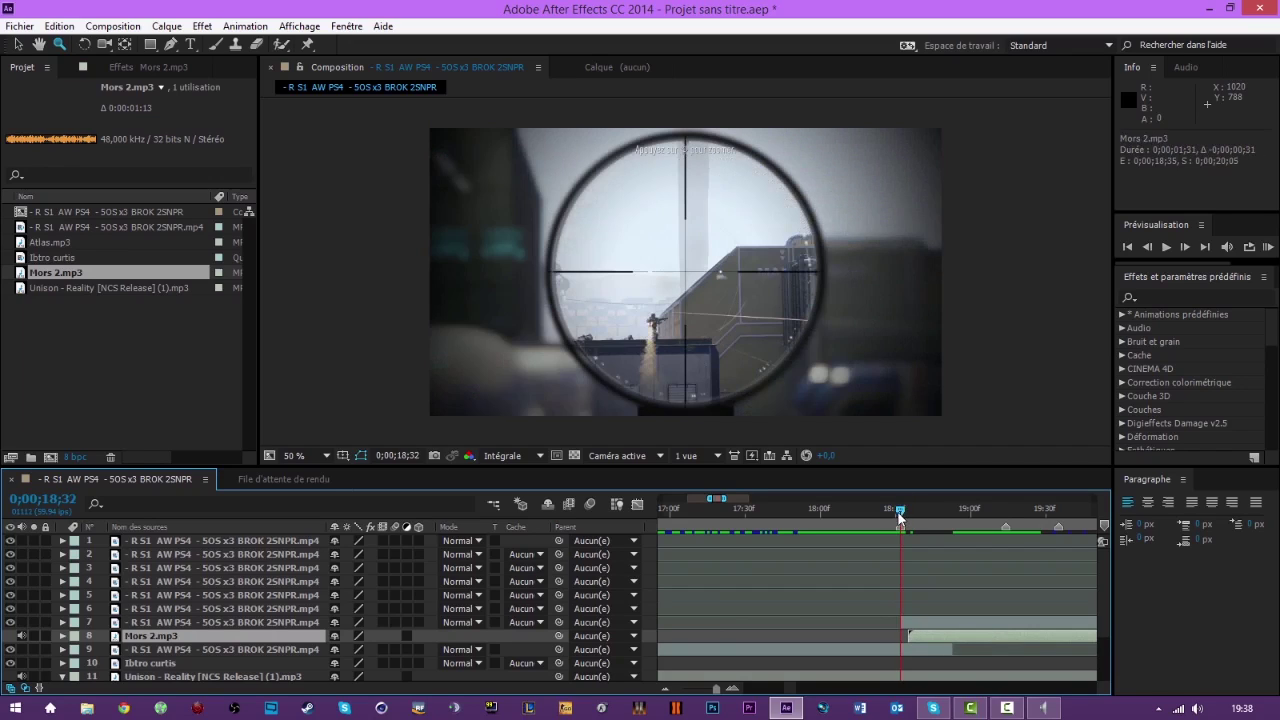
pyautogui.moveTo(938, 629); pyautogui.dragTo(928, 640)
pyautogui.press('l')
pyautogui.press('l')
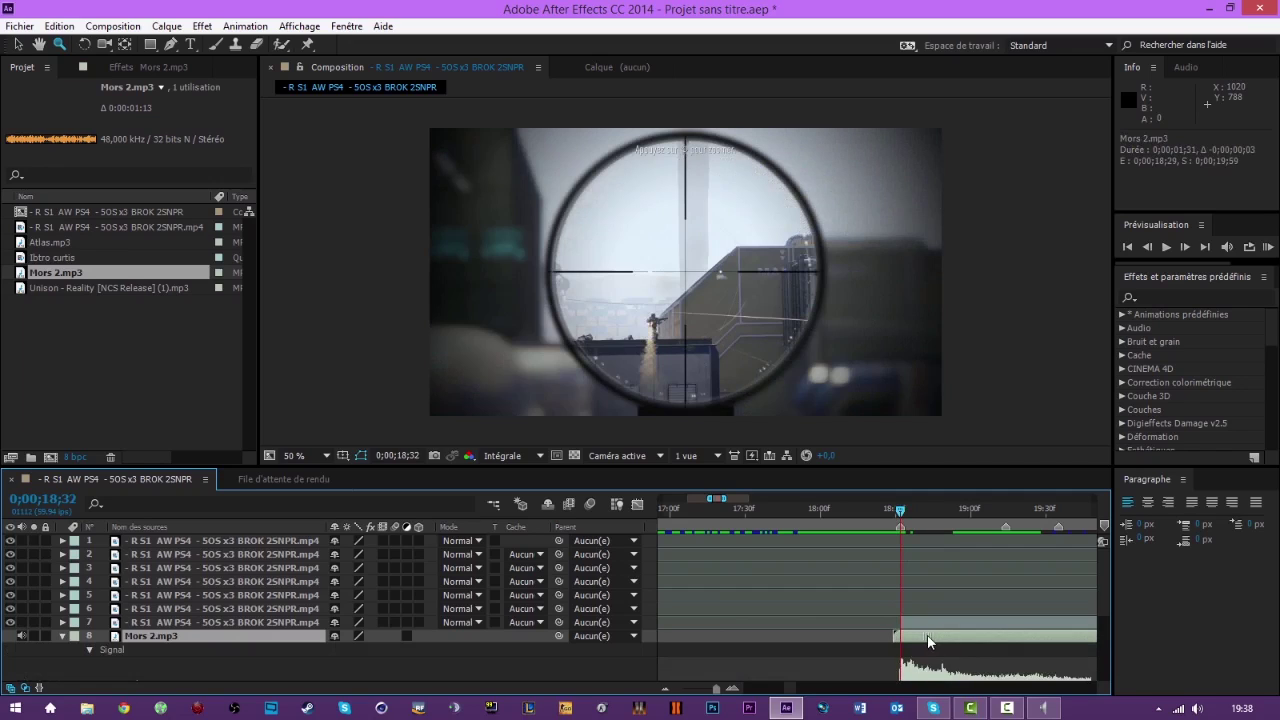
pyautogui.scroll(-3, 914, 660)
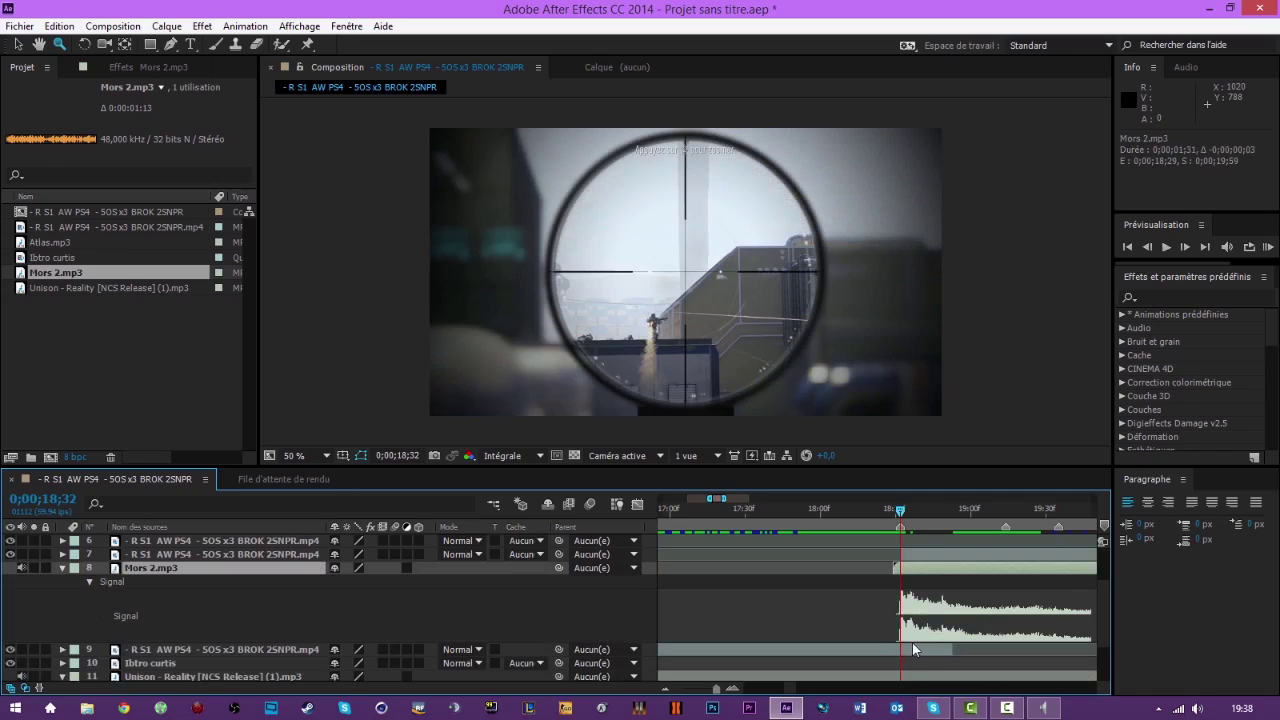
# Split the Mors 2.mp3 layer at 0;00;18;32 and delete the quiet part before the cut.
pyautogui.click(735, 690)
pyautogui.click(735, 690)
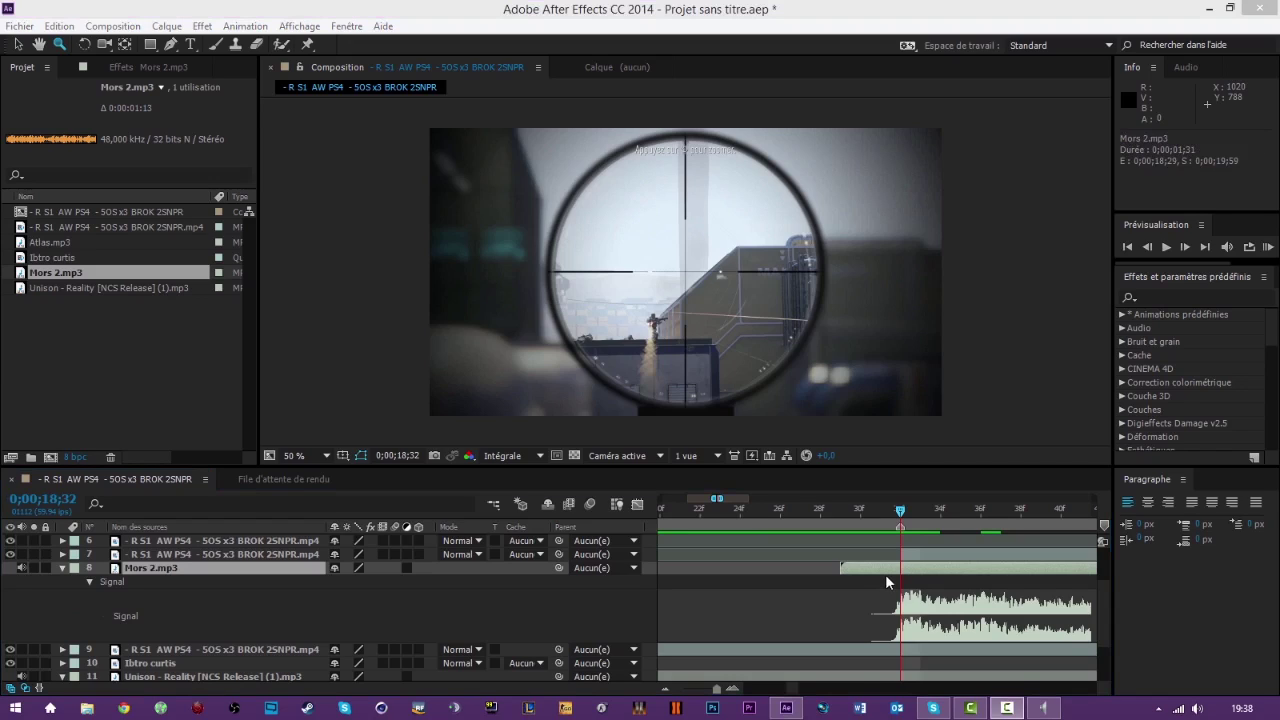
pyautogui.click(59, 26)
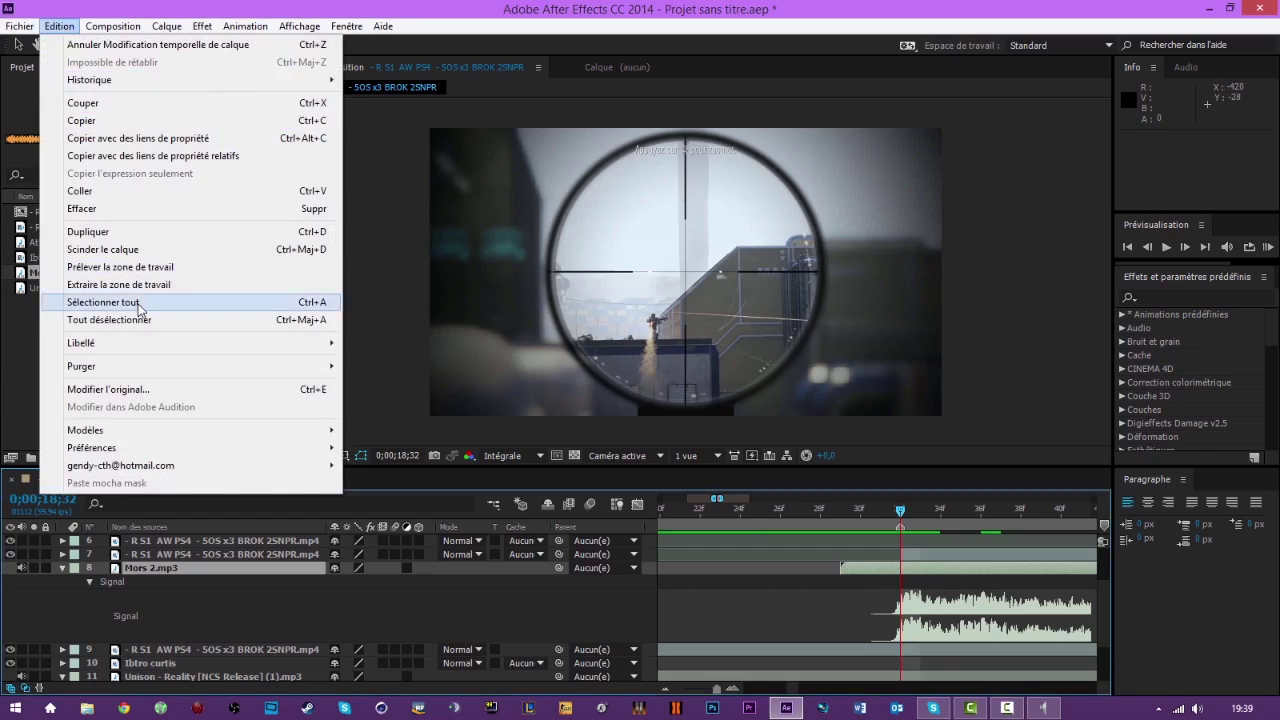
pyautogui.click(131, 250)
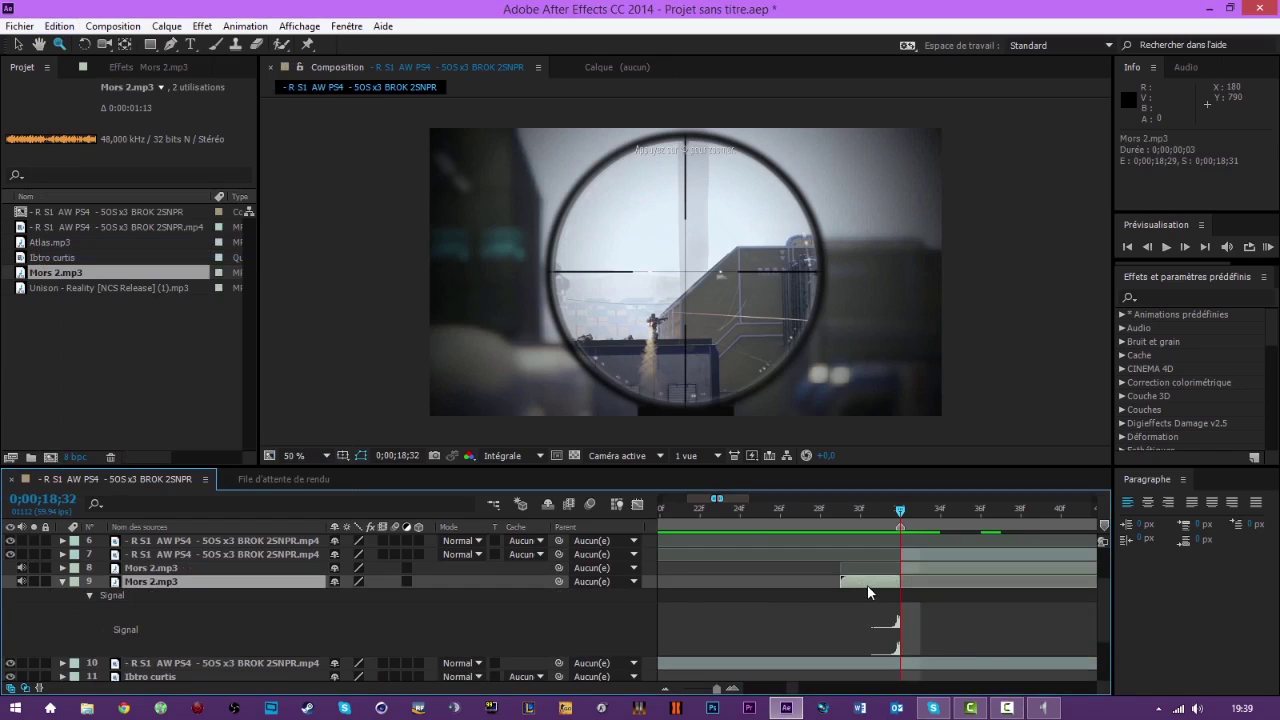
pyautogui.press('Delete')
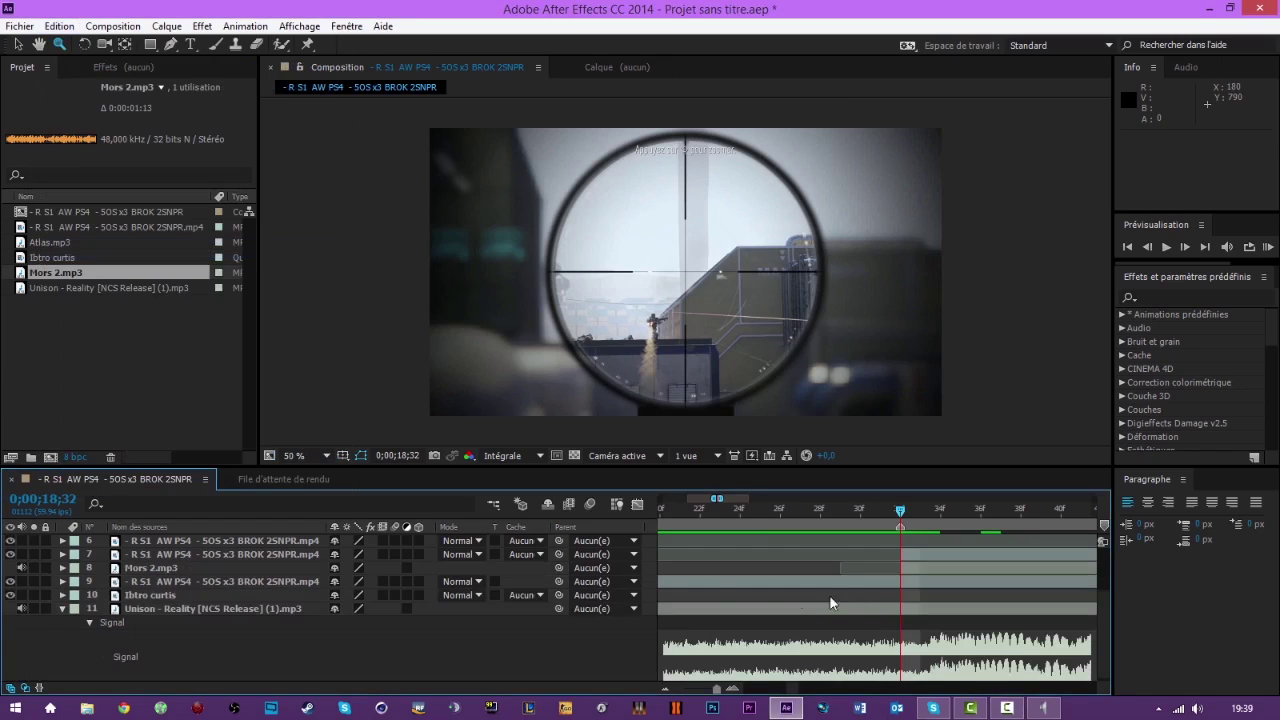
# Duplicate the trimmed Mors 2.mp3 layer and move the copy to start at 0;00;19;56.
pyautogui.click(665, 688)
pyautogui.click(926, 568)
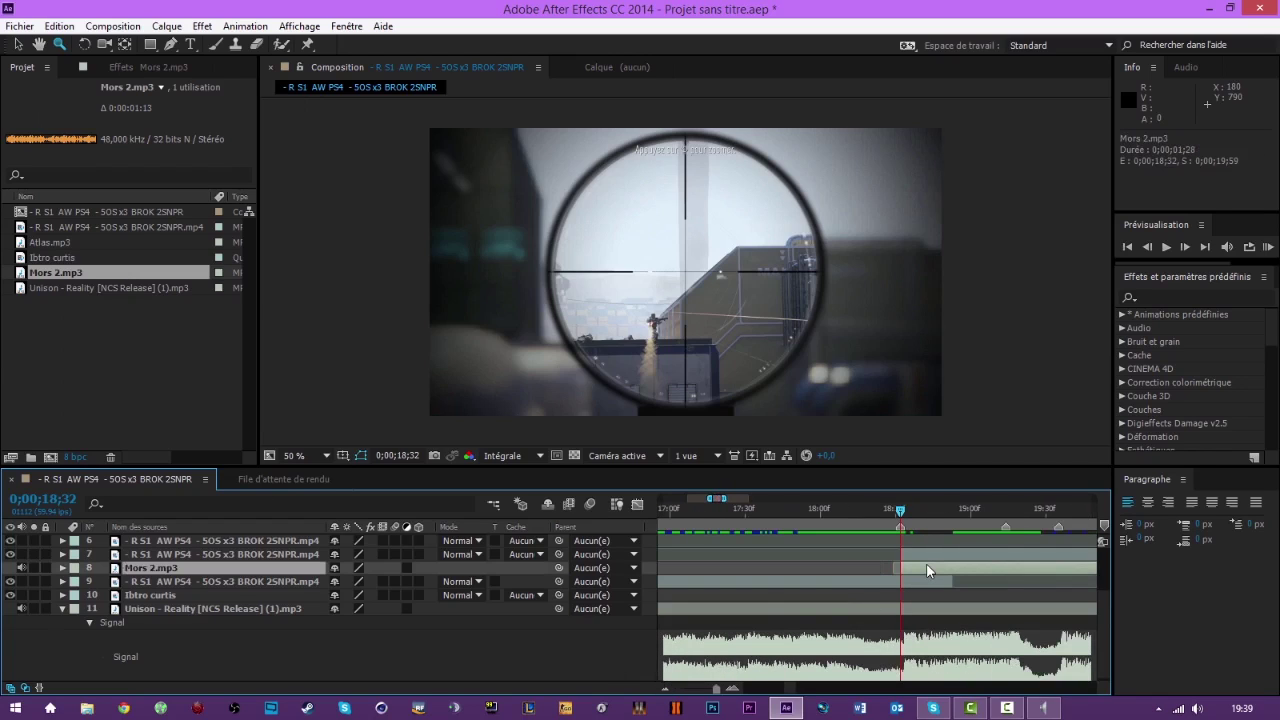
pyautogui.hotkey('ctrl', 'd')
pyautogui.moveTo(918, 566)
pyautogui.mouseDown()
pyautogui.moveTo(1091, 571)
pyautogui.moveTo(904, 568)
pyautogui.mouseUp()
pyautogui.click(895, 512)
# Duplicate the second Mors 2.mp3 layer and move the new copy to start at the shot at 0;00;21;20.
pyautogui.hotkey('ctrl', 'd')
pyautogui.moveTo(898, 513); pyautogui.dragTo(871, 526)
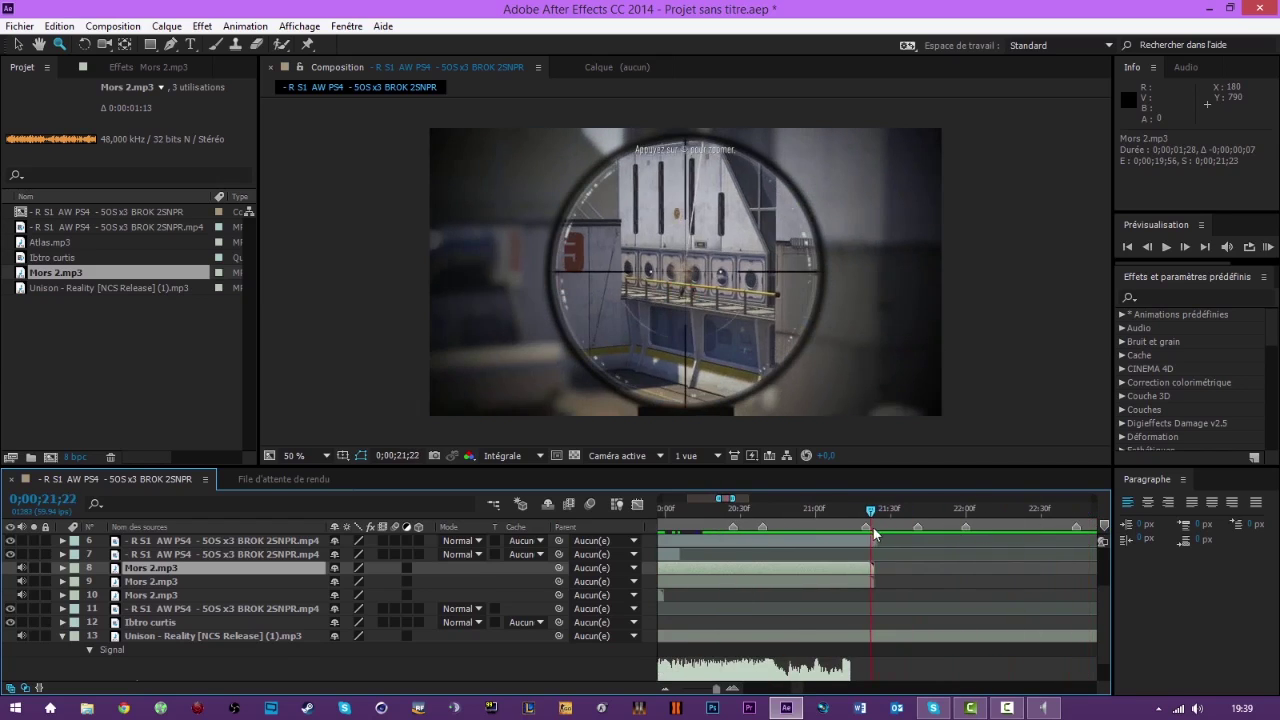
pyautogui.moveTo(770, 568); pyautogui.dragTo(958, 572)
# Make another copy of the Mors 2.mp3 layer and align its start with the clip cut at 0;00;22;44.
pyautogui.hotkey('ctrl', 'd')
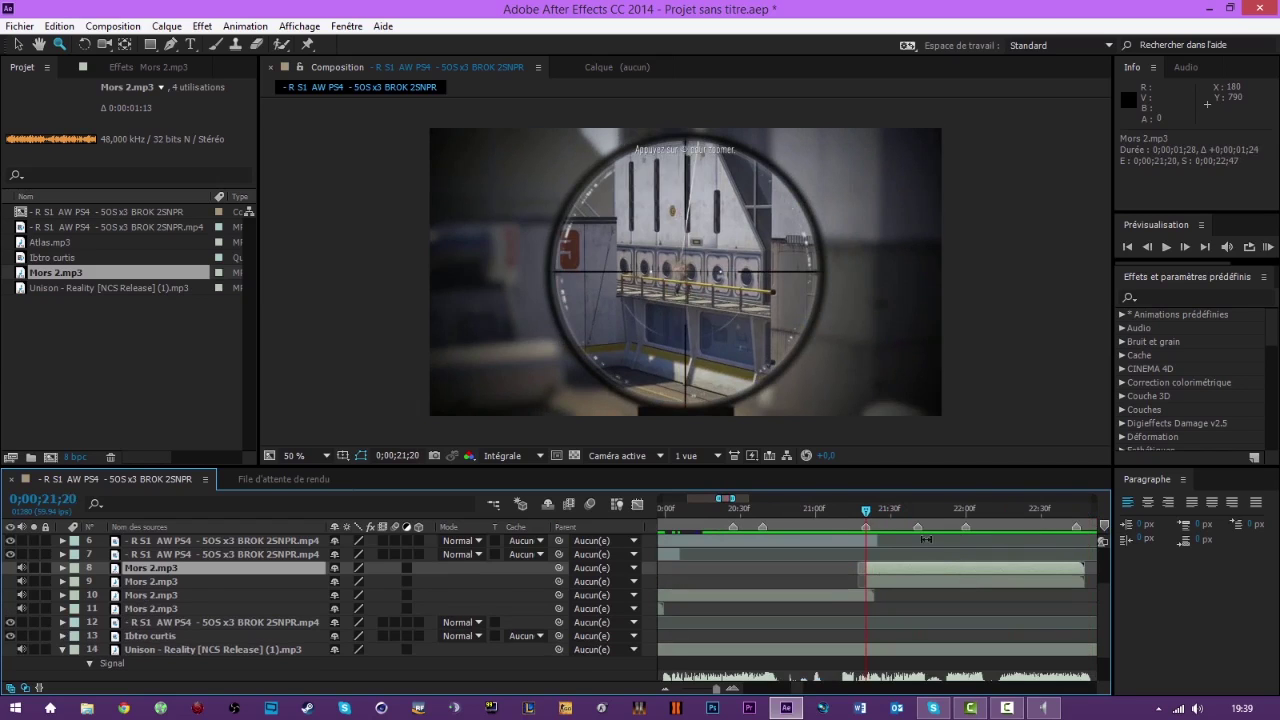
pyautogui.moveTo(864, 514); pyautogui.dragTo(843, 545)
pyautogui.moveTo(770, 568); pyautogui.dragTo(893, 567)
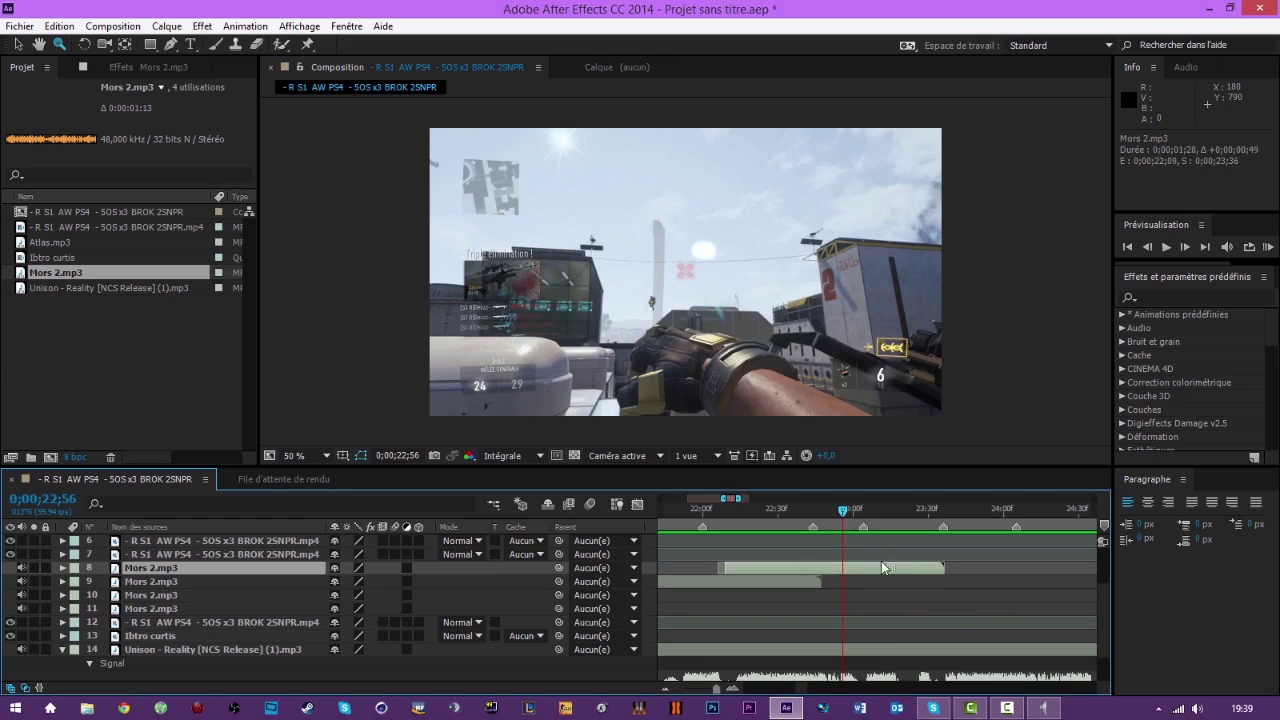
pyautogui.scroll(3, 855, 565)
pyautogui.click(812, 511)
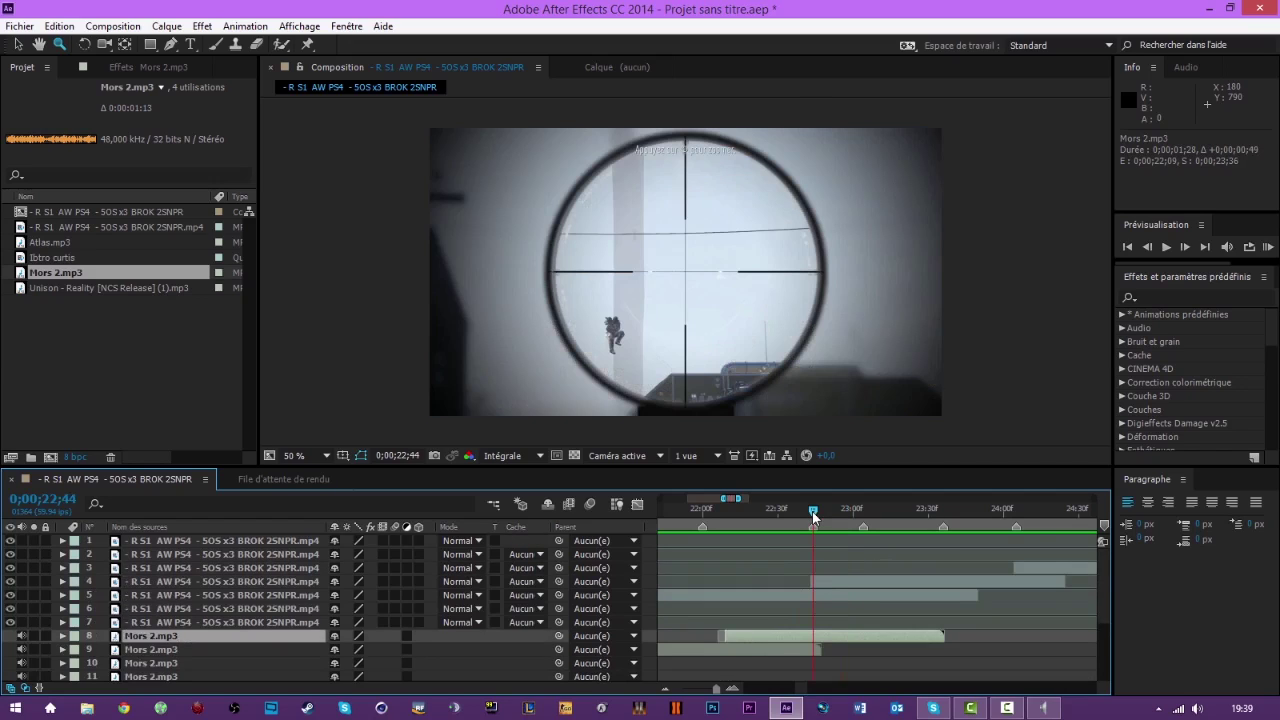
pyautogui.moveTo(772, 635); pyautogui.dragTo(859, 628)
pyautogui.moveTo(978, 595); pyautogui.dragTo(890, 636)
pyautogui.click(838, 637)
pyautogui.hotkey('ctrl', 'd')
pyautogui.moveTo(878, 513); pyautogui.dragTo(887, 511)
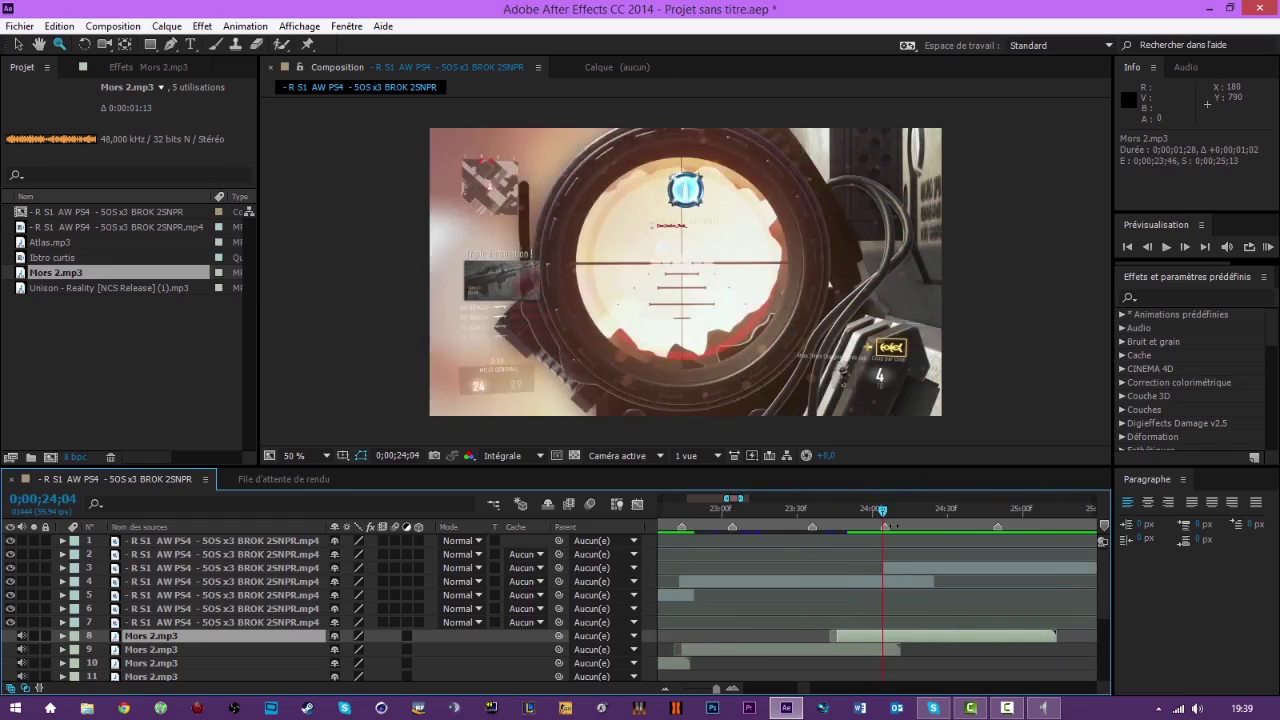
pyautogui.press('Delete')
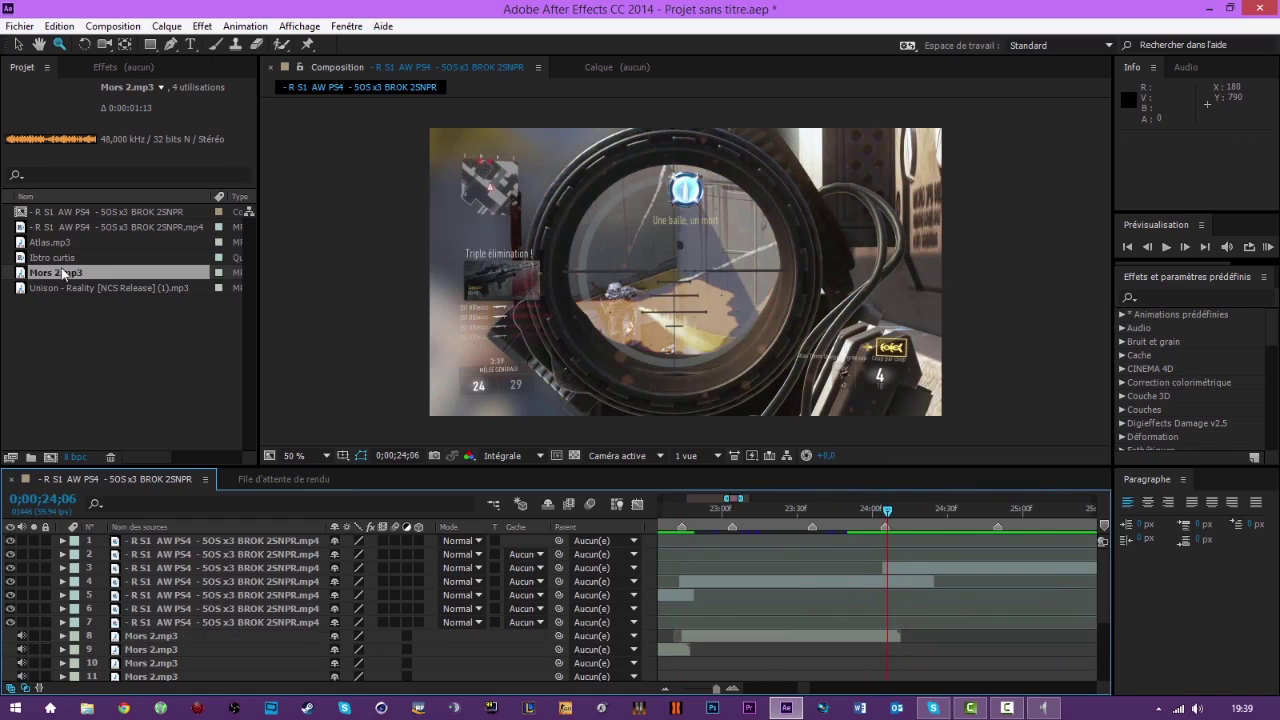
# Add Atlas.mp3 below layer 7 starting at 0;00;24;03, and reveal its waveform.
pyautogui.moveTo(52, 244); pyautogui.dragTo(909, 638)
pyautogui.press('l')
pyautogui.press('l')
# Split the Atlas.mp3 layer at 0;00;24;06 and delete the quiet part before the cut.
pyautogui.click(59, 26)
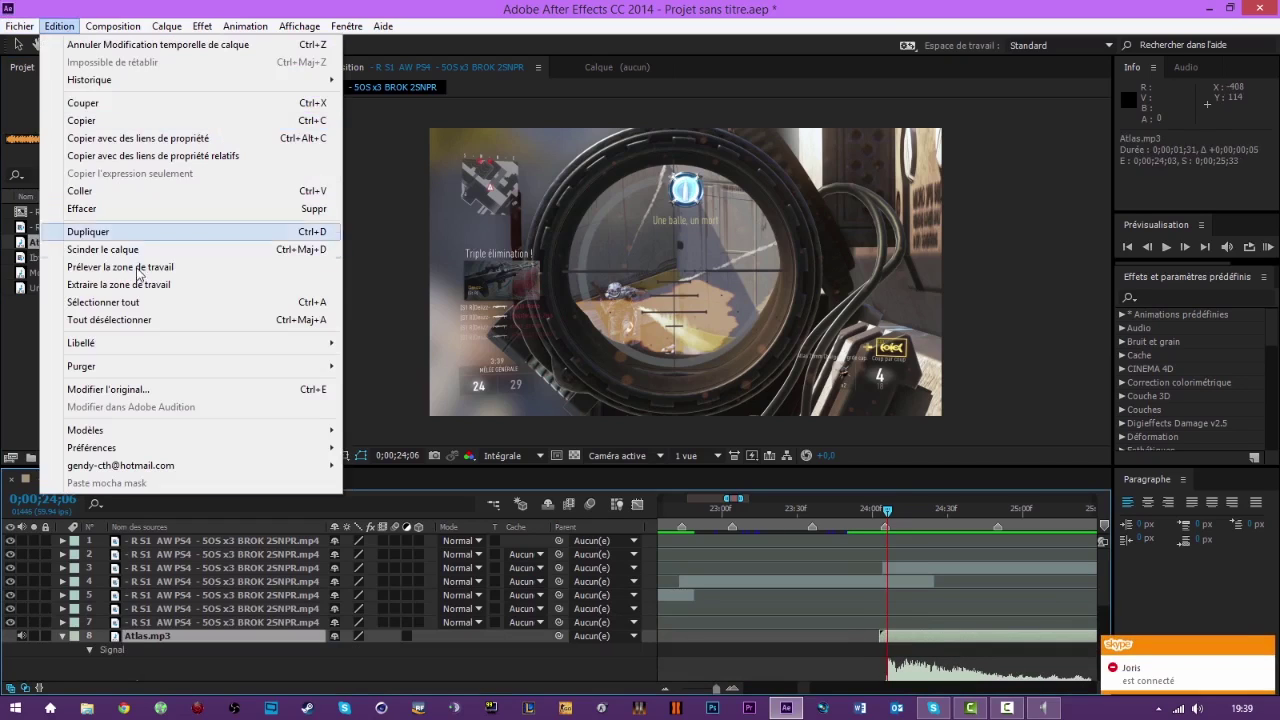
pyautogui.click(122, 250)
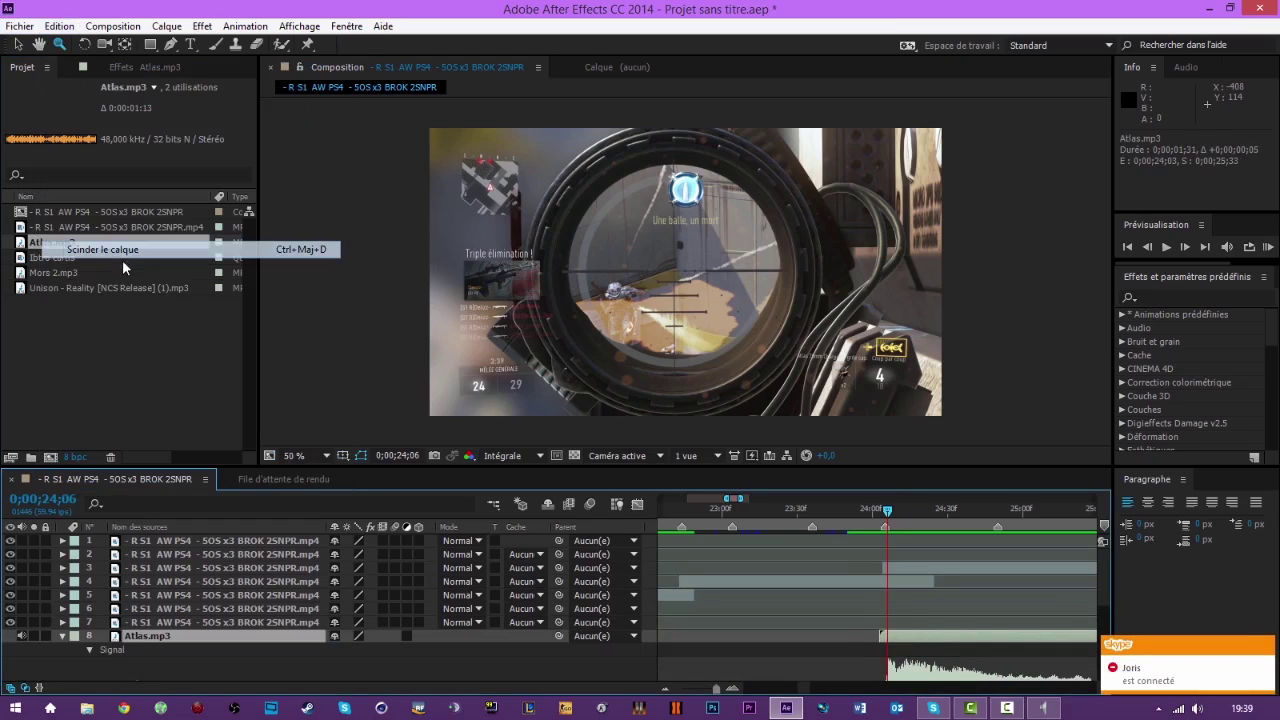
pyautogui.click(884, 648)
pyautogui.press('Delete')
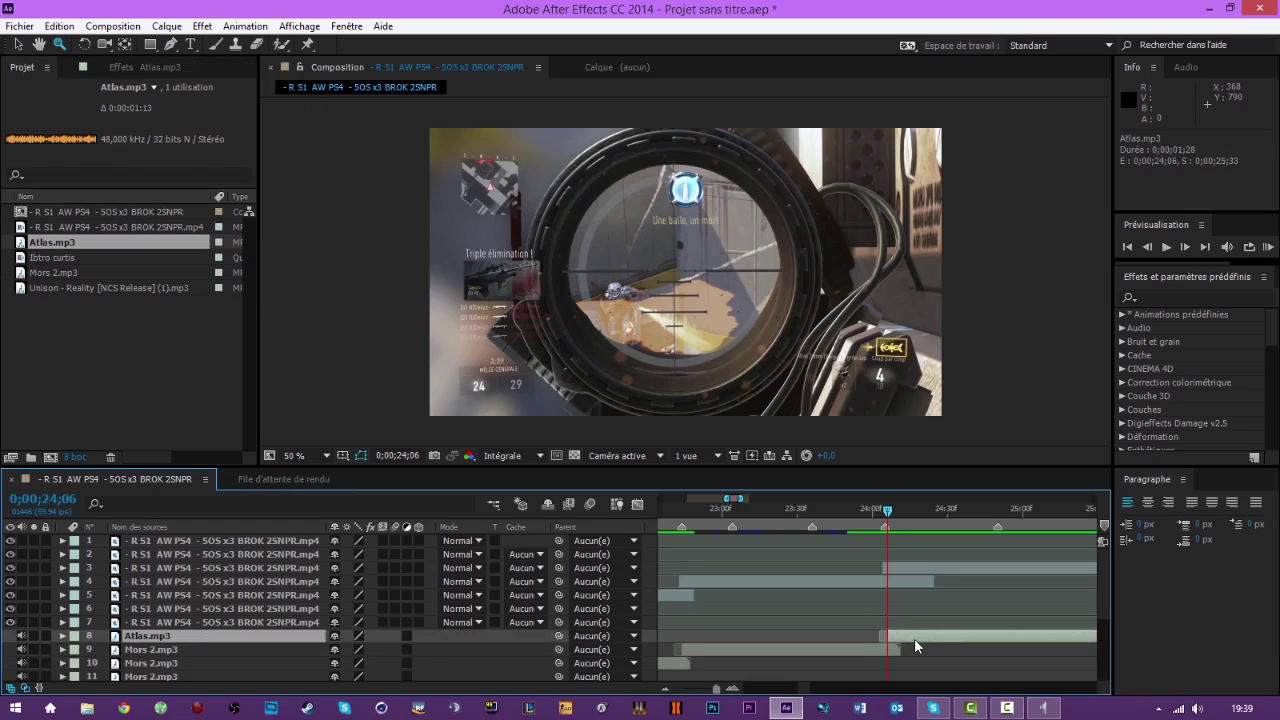
# Duplicate the trimmed Atlas.mp3 layer and align the copy with the start of the layer 2 clip near 0;00;25;30.
pyautogui.hotkey('ctrl', 'd')
pyautogui.moveTo(906, 639); pyautogui.dragTo(728, 572)
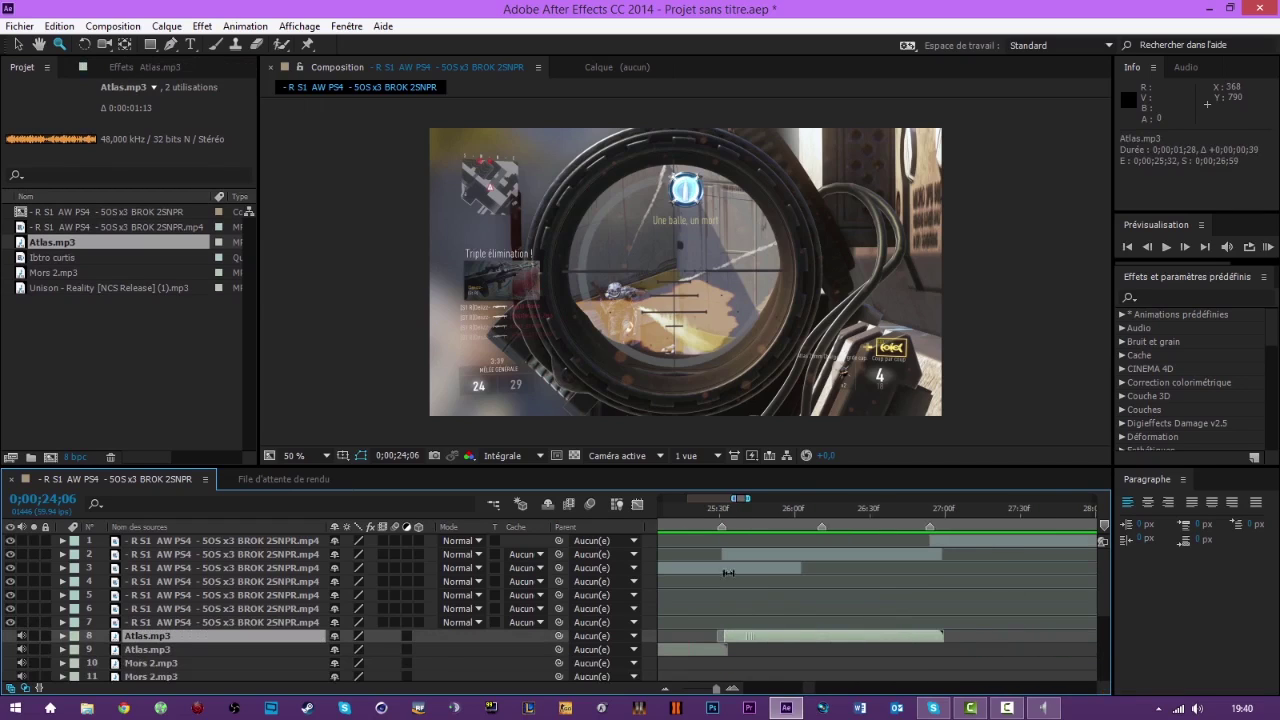
pyautogui.click(721, 512)
pyautogui.moveTo(736, 640); pyautogui.dragTo(730, 634)
# Duplicate the Atlas.mp3 layer again and move the copy to start at 0;00;26;54.
pyautogui.moveTo(724, 515); pyautogui.dragTo(932, 542)
pyautogui.hotkey('ctrl', 'd')
pyautogui.moveTo(844, 637); pyautogui.dragTo(1018, 627)
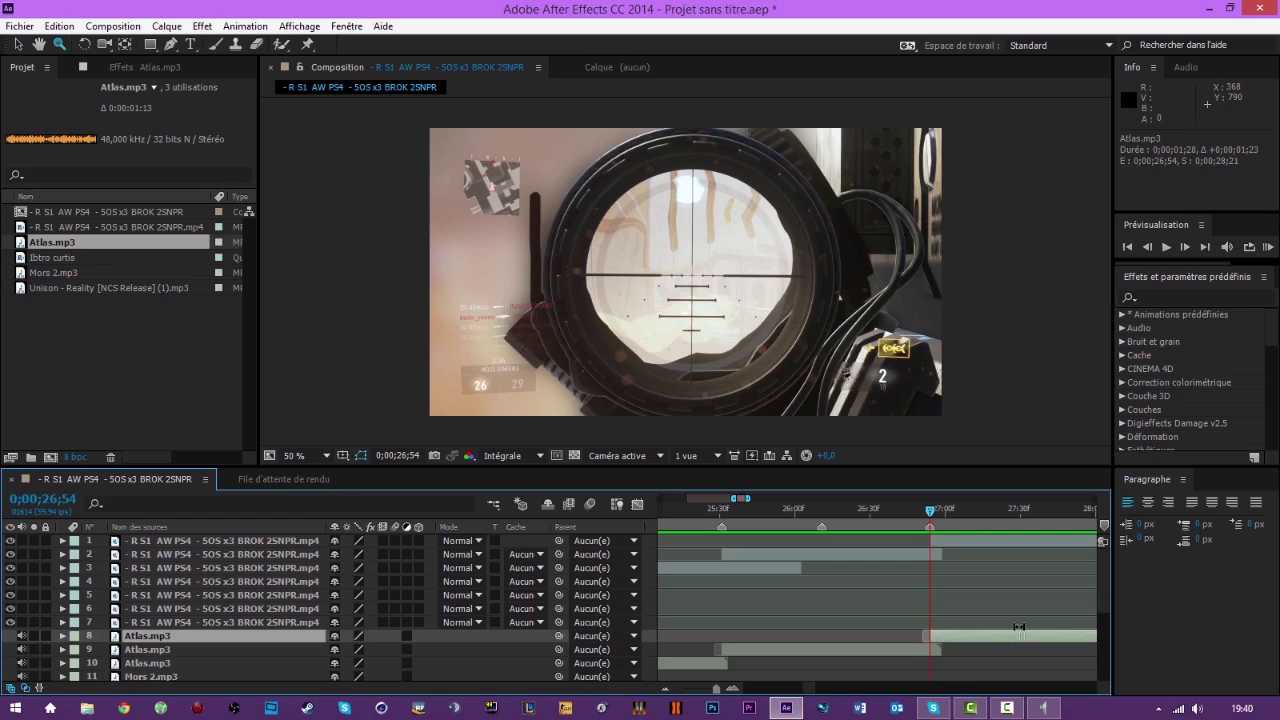
# Preview the audio of the timeline from 0;00;18;28 to check the gunshot sounds.
pyautogui.moveTo(808, 685); pyautogui.dragTo(806, 685)
pyautogui.click(663, 689)
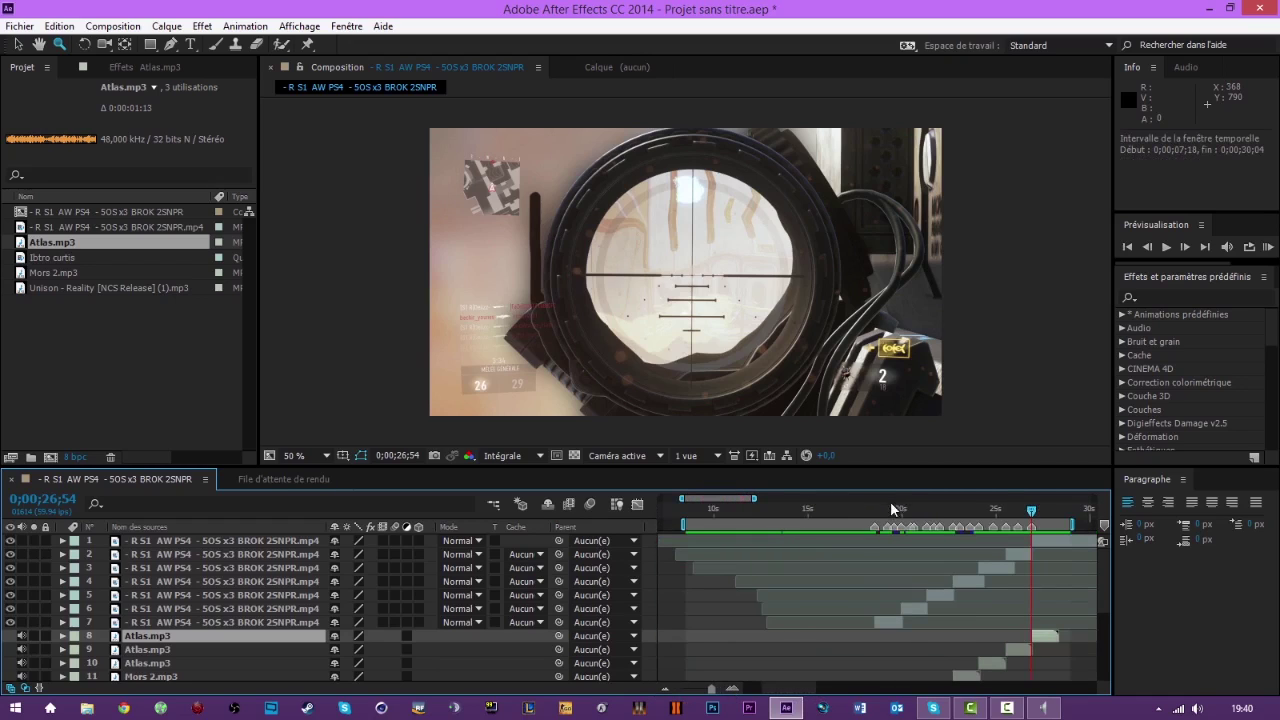
pyautogui.click(875, 513)
pyautogui.press('KP_Decimal')
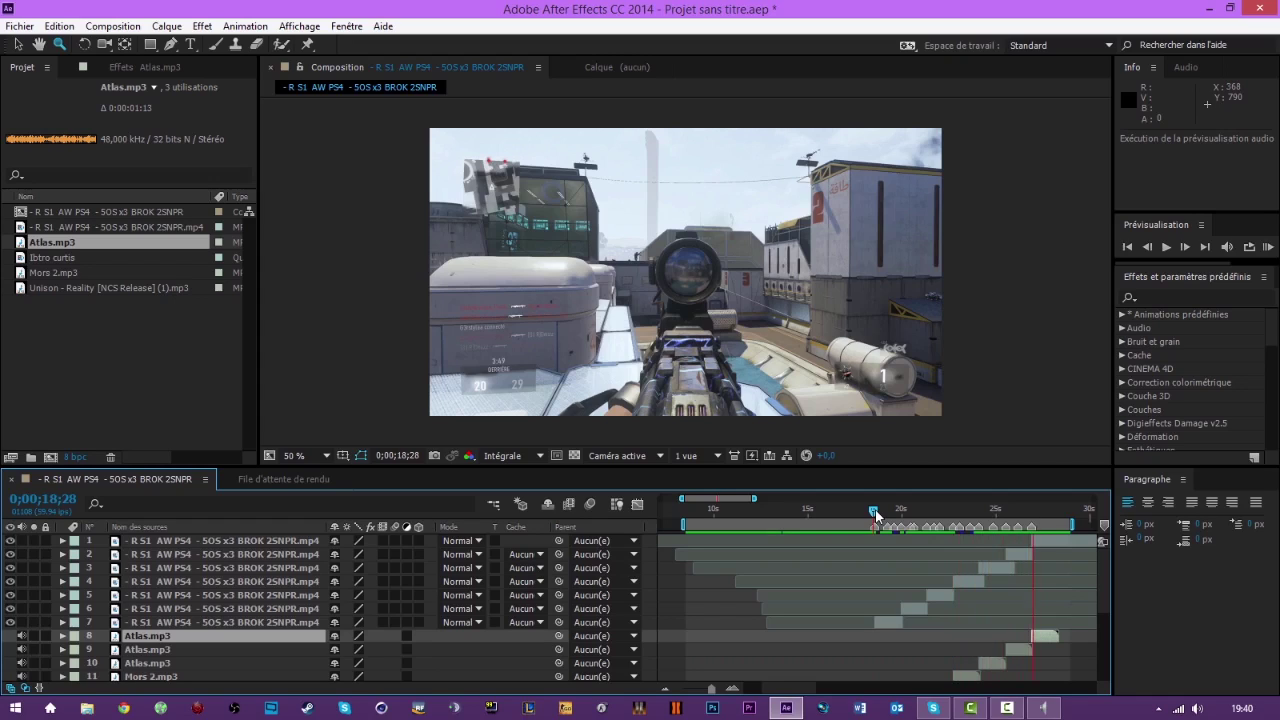
# Search the effects for "twixt" and apply Twixtor Pro to the layer 7 gameplay clip.
pyautogui.moveTo(874, 514); pyautogui.dragTo(879, 514)
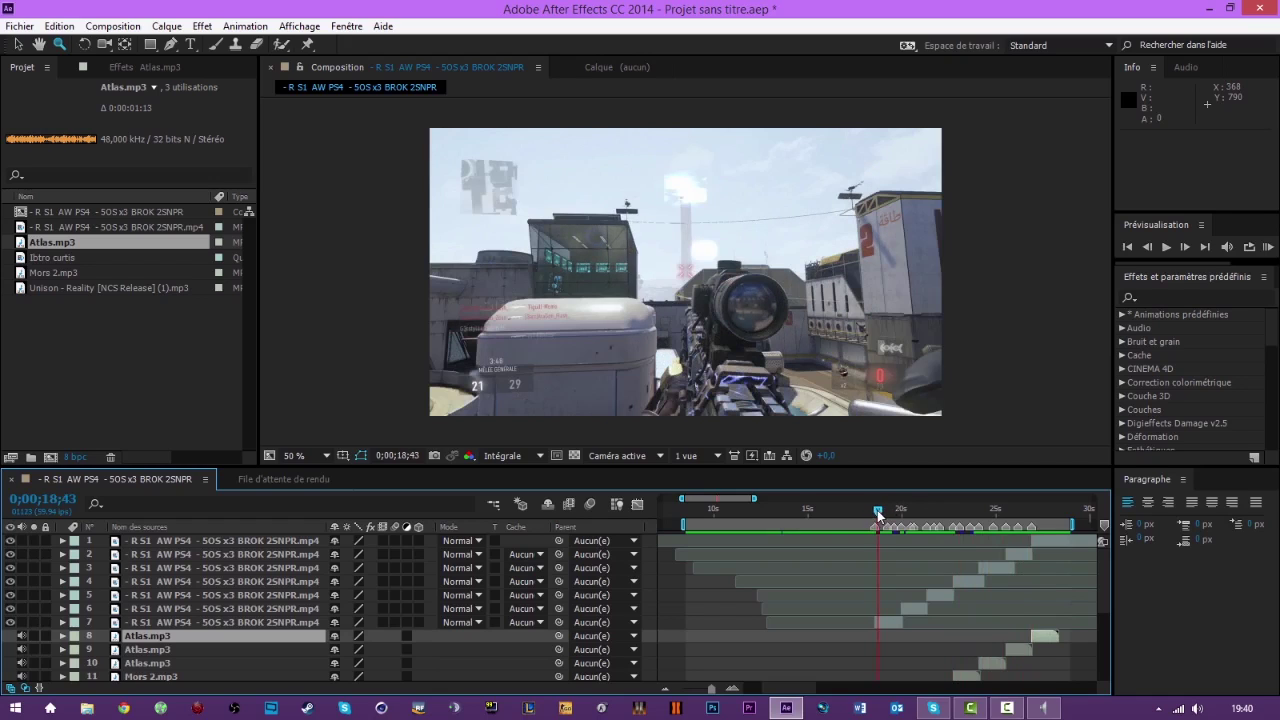
pyautogui.click(1163, 300)
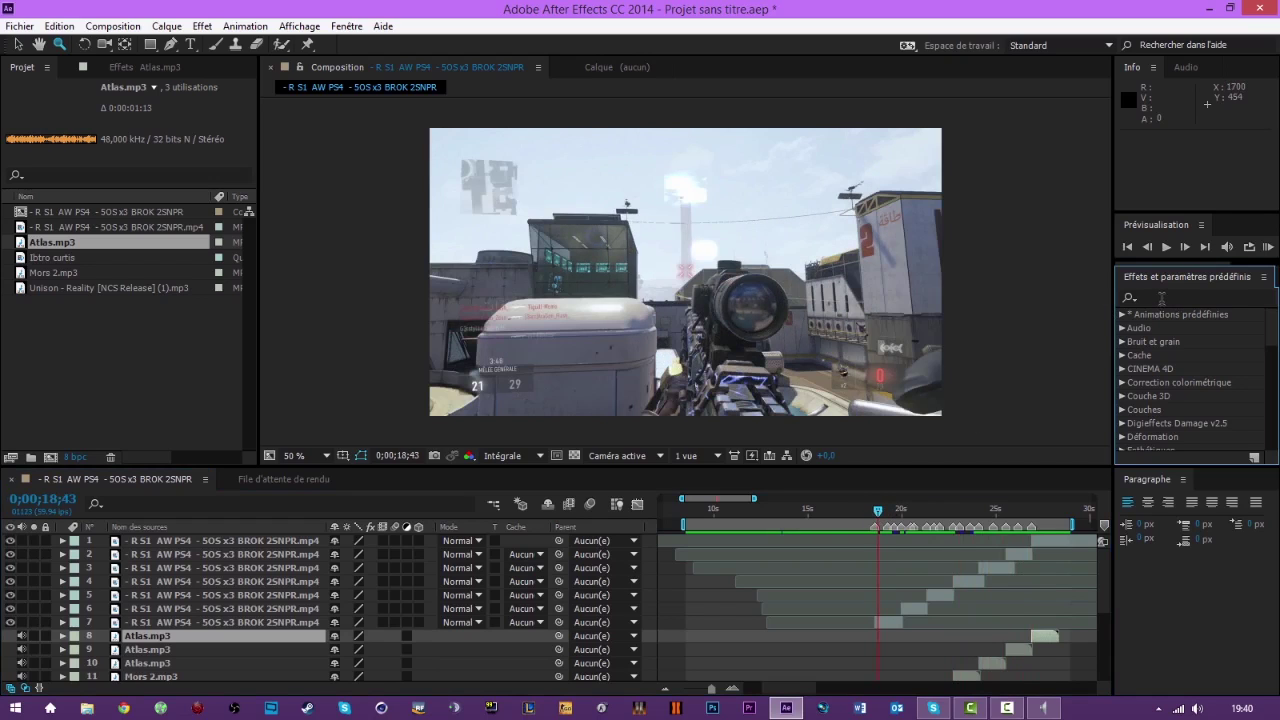
pyautogui.click(1162, 298)
pyautogui.write('twixt')
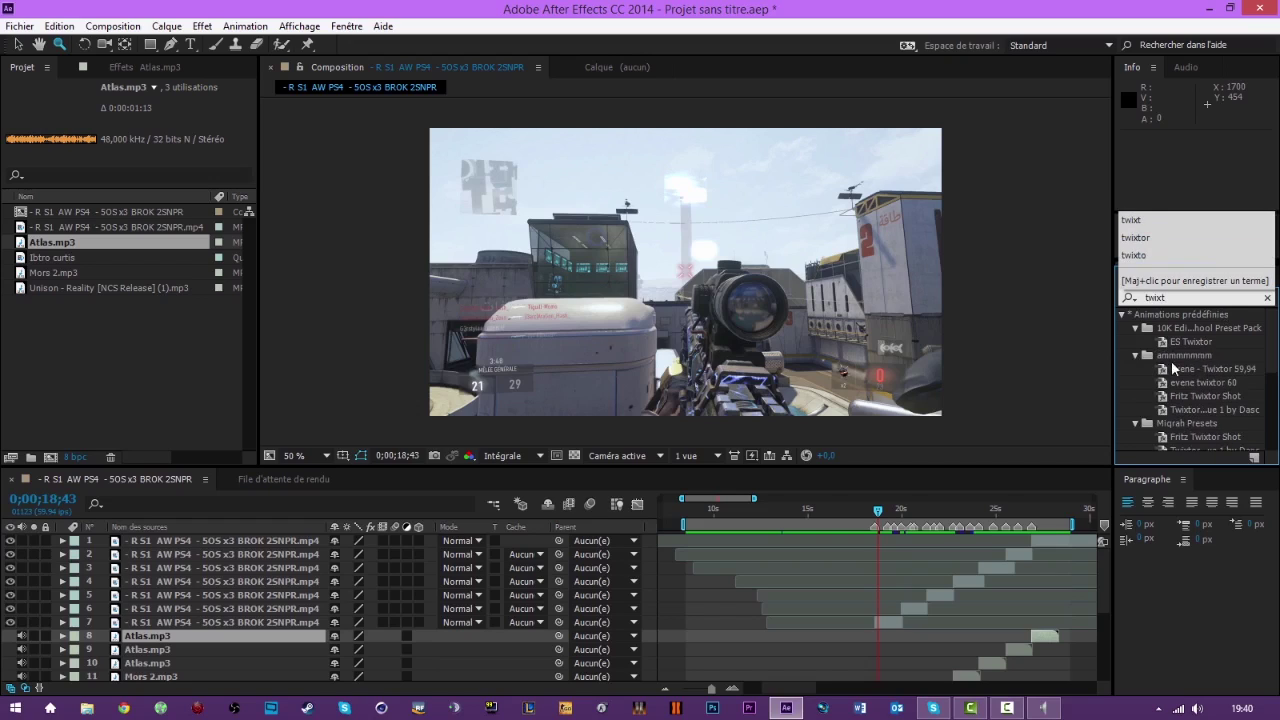
pyautogui.scroll(-5, 1160, 400)
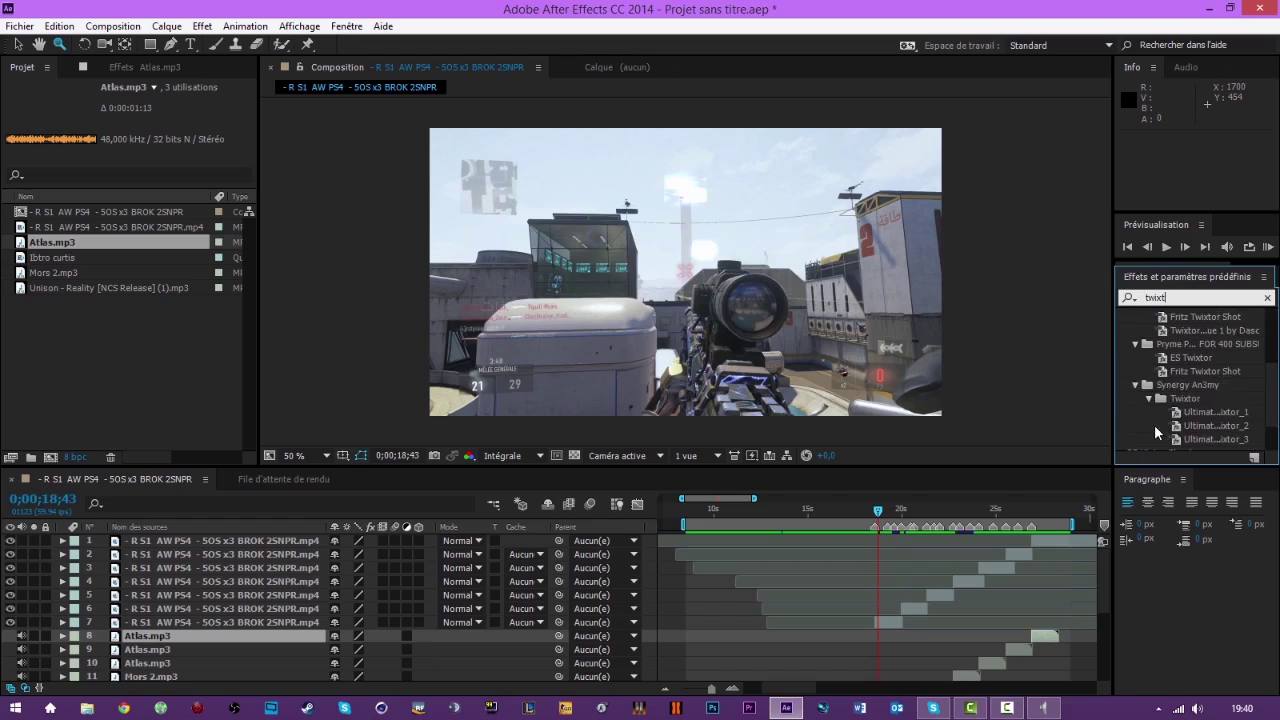
pyautogui.click(1170, 429)
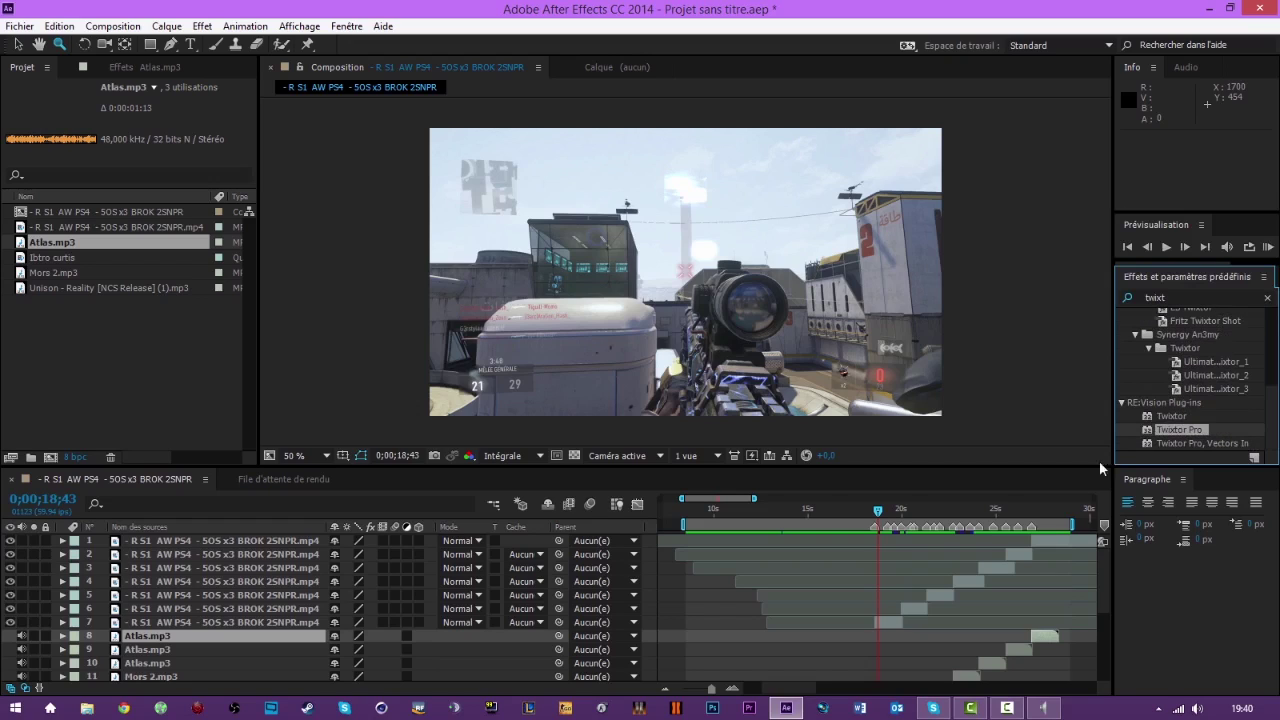
pyautogui.click(890, 622)
pyautogui.moveTo(1170, 436); pyautogui.dragTo(880, 628)
pyautogui.scroll(-3, 865, 630)
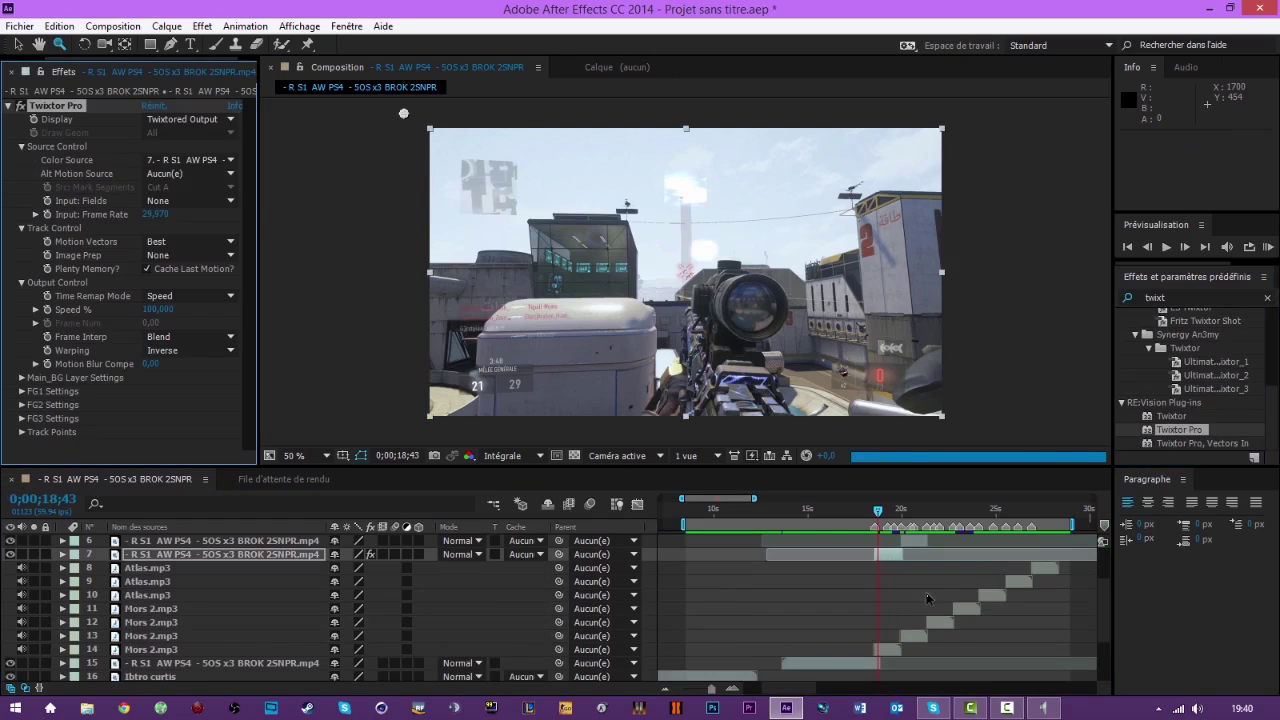
# Set Twixtor Pro's Input: Frame Rate to match the composition's 59.94 fps.
pyautogui.moveTo(876, 519); pyautogui.dragTo(869, 512)
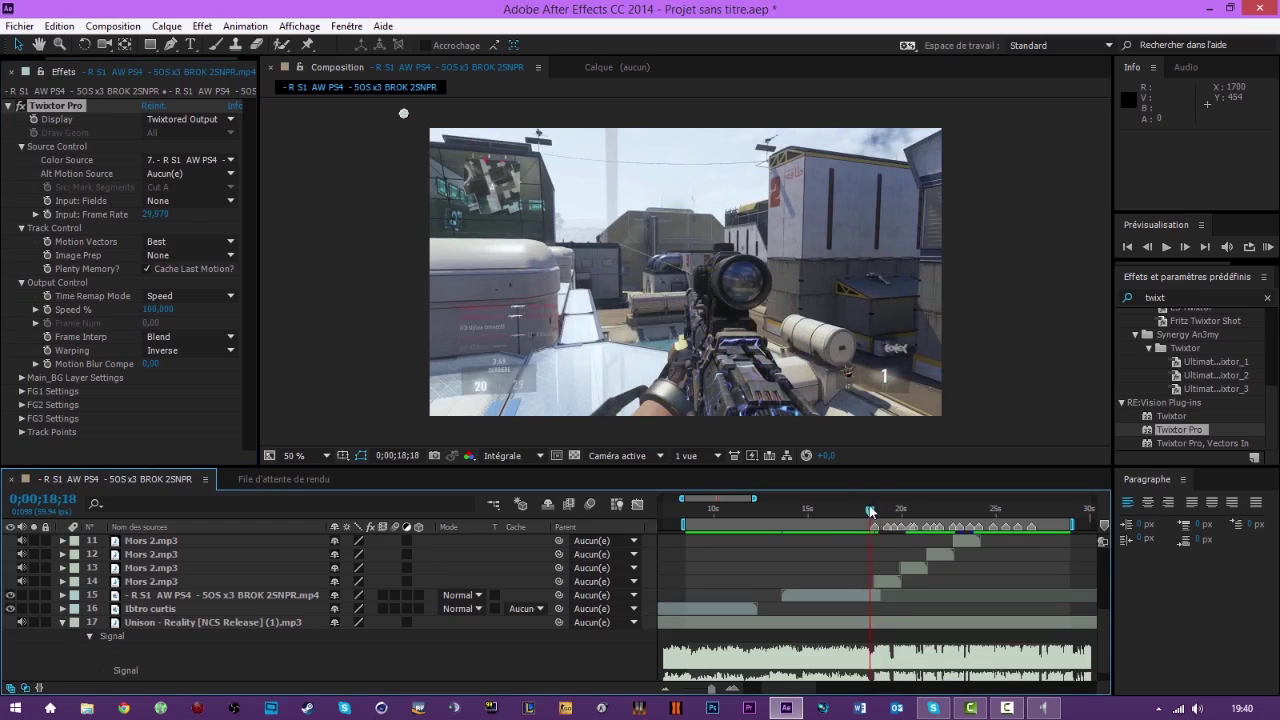
pyautogui.click(155, 214)
pyautogui.write('59.')
pyautogui.press('Return')
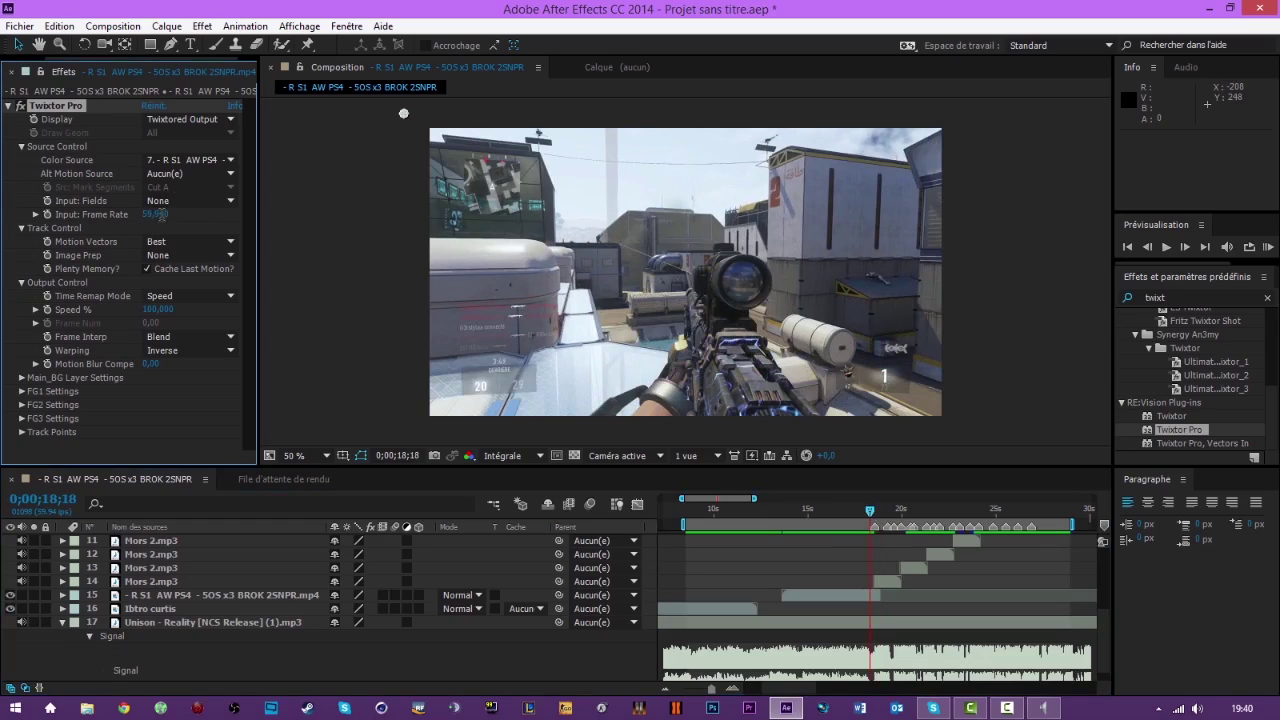
# Start keyframing Twixtor Pro's Speed % at 100 at 0;00;18;32, the start of the layer 7 gameplay clip.
pyautogui.click(733, 689)
pyautogui.click(877, 512)
pyautogui.moveTo(877, 512); pyautogui.dragTo(878, 528)
pyautogui.scroll(5, 907, 608)
pyautogui.click(734, 690)
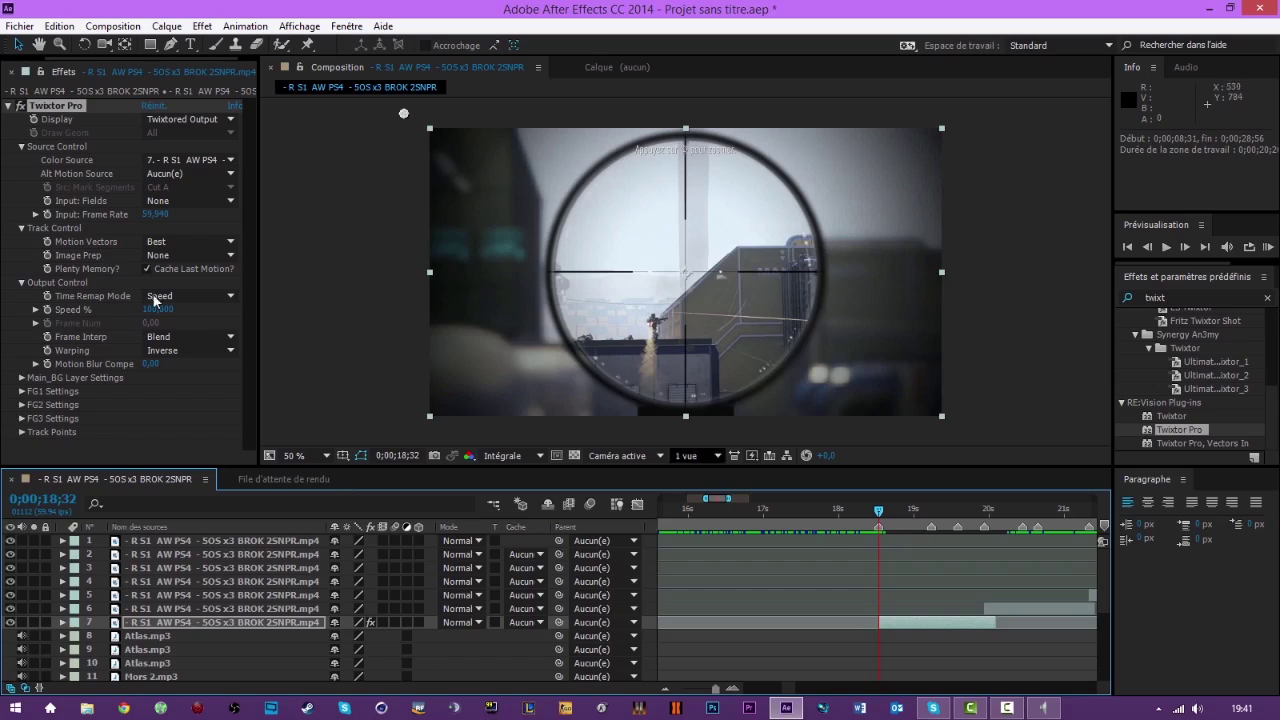
pyautogui.click(46, 309)
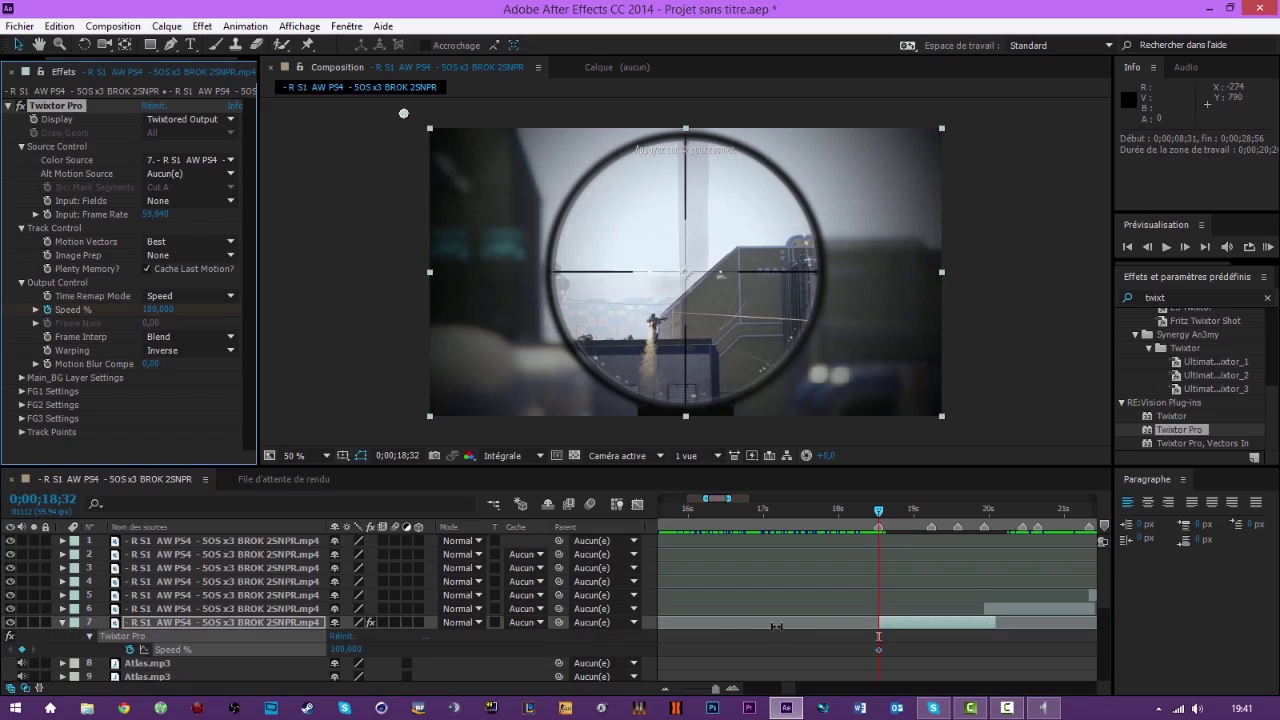
# Add a layer 7 Speed % keyframe at 0;00;19;13 holding 100 and set the speed to 20 at 0;00;19;14.
pyautogui.moveTo(885, 520); pyautogui.dragTo(926, 545)
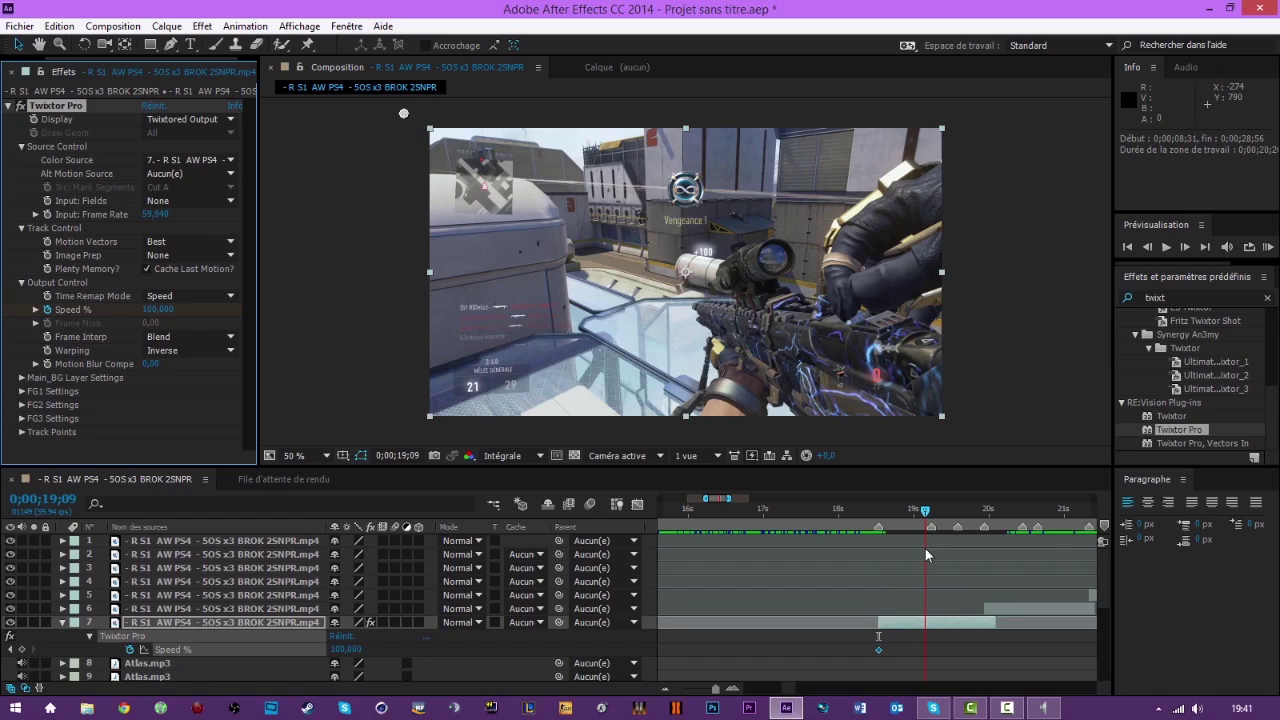
pyautogui.moveTo(925, 548); pyautogui.dragTo(927, 548)
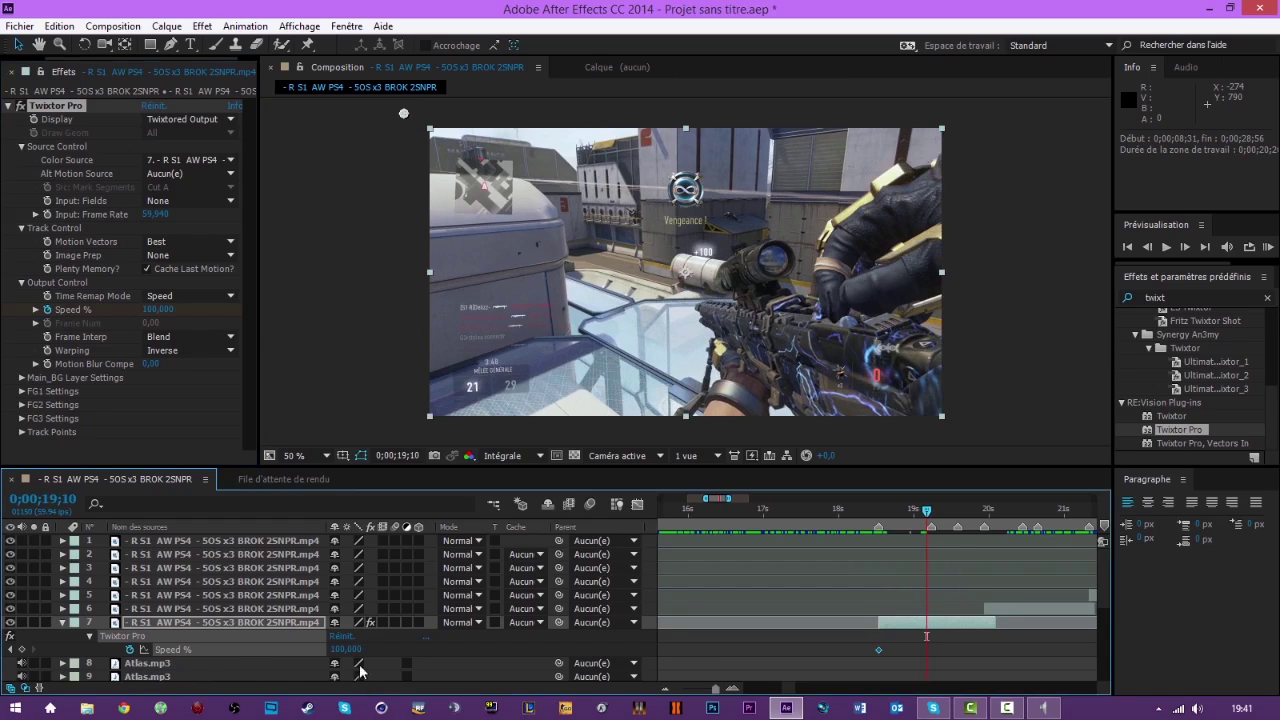
pyautogui.click(731, 689)
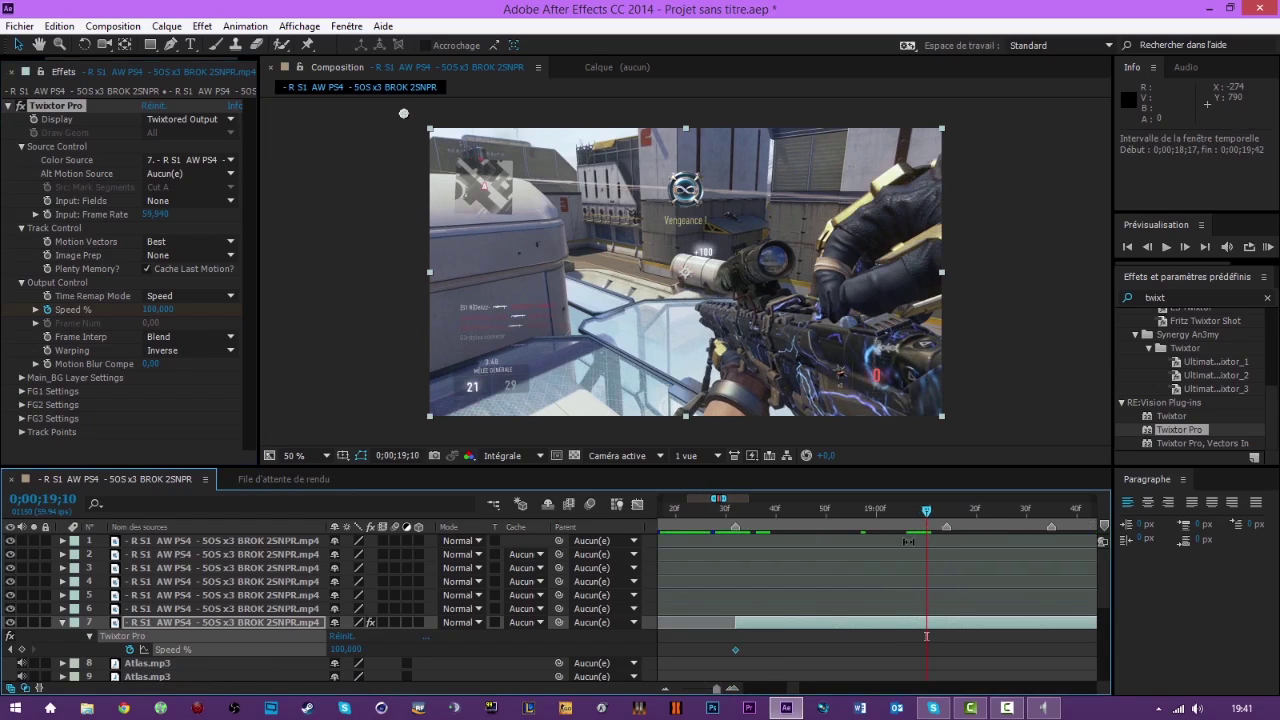
pyautogui.moveTo(928, 515); pyautogui.dragTo(941, 512)
pyautogui.click(22, 649)
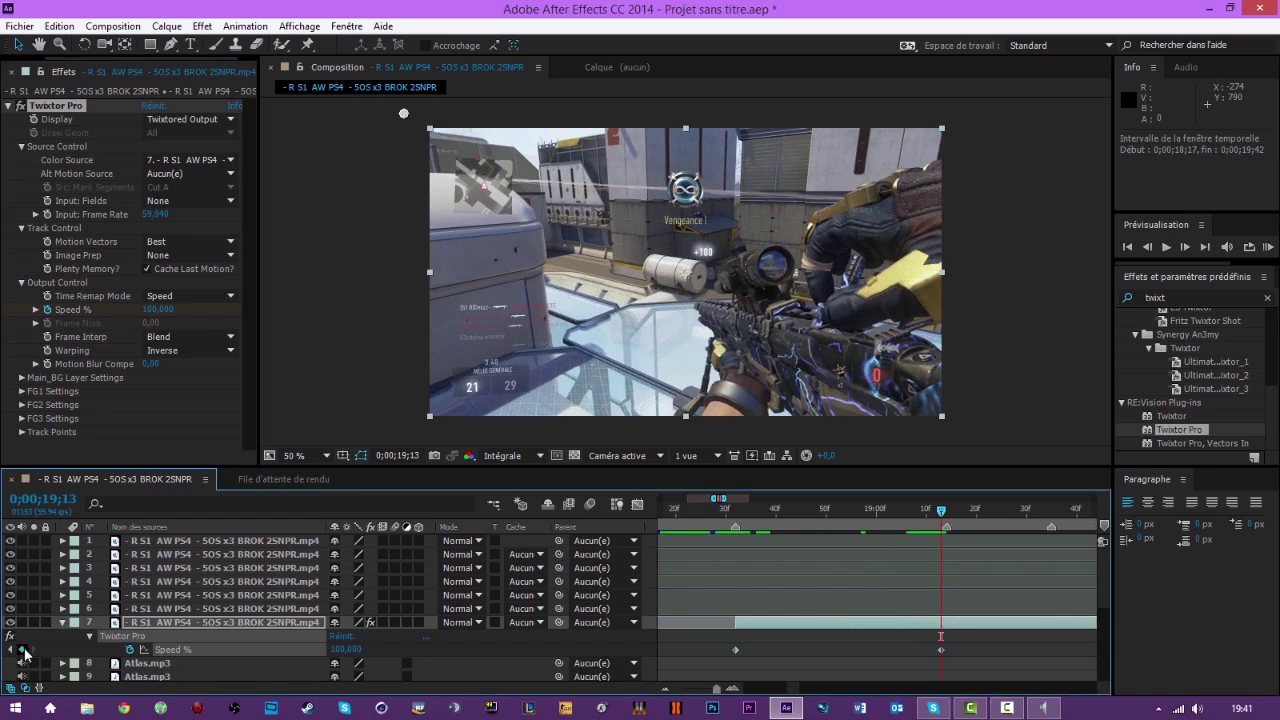
pyautogui.click(945, 510)
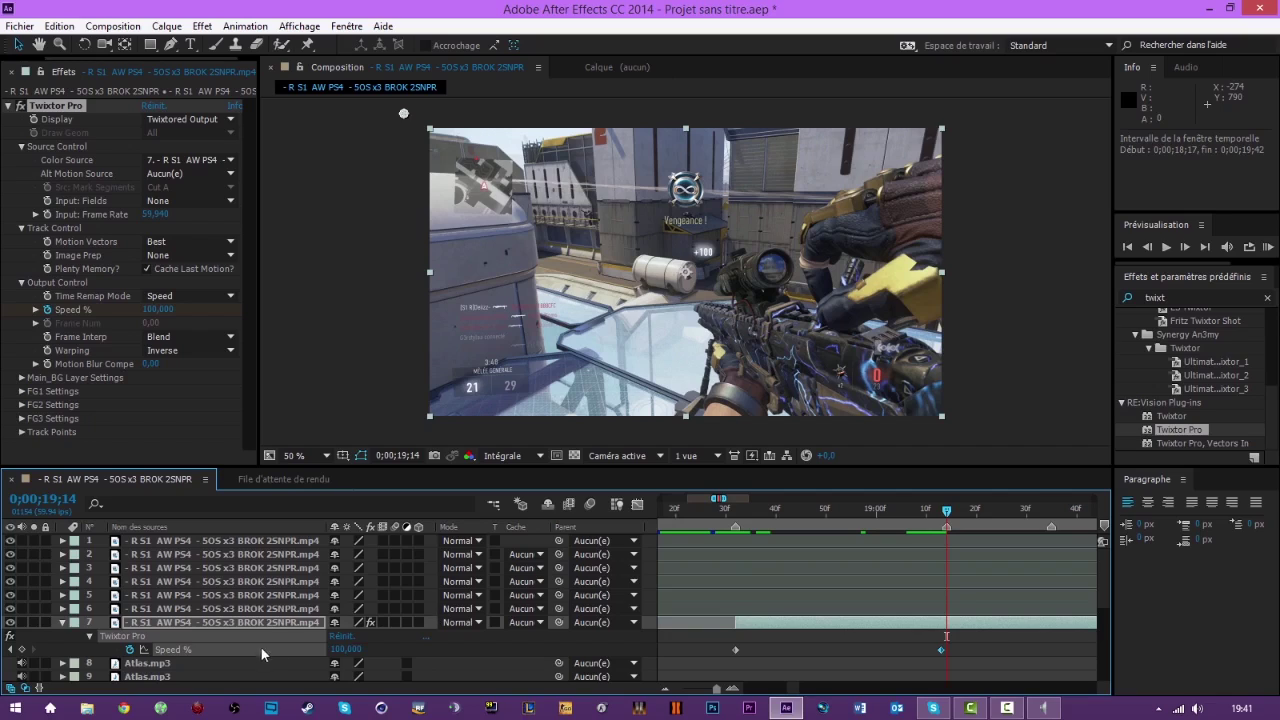
pyautogui.click(346, 649)
pyautogui.write('20')
pyautogui.press('Return')
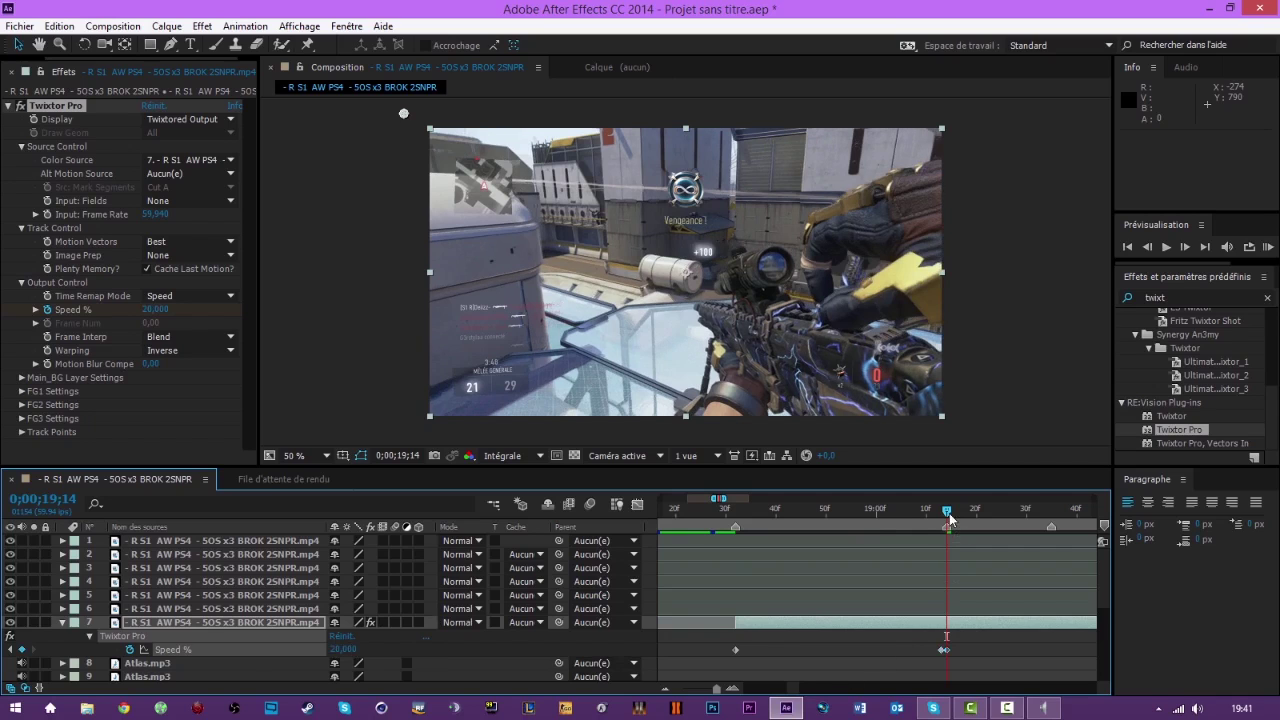
# Add a layer 7 Speed % keyframe at 0;00;19;34 holding 20 and set the speed back to 100 at 0;00;19;35.
pyautogui.moveTo(948, 514); pyautogui.dragTo(1045, 572)
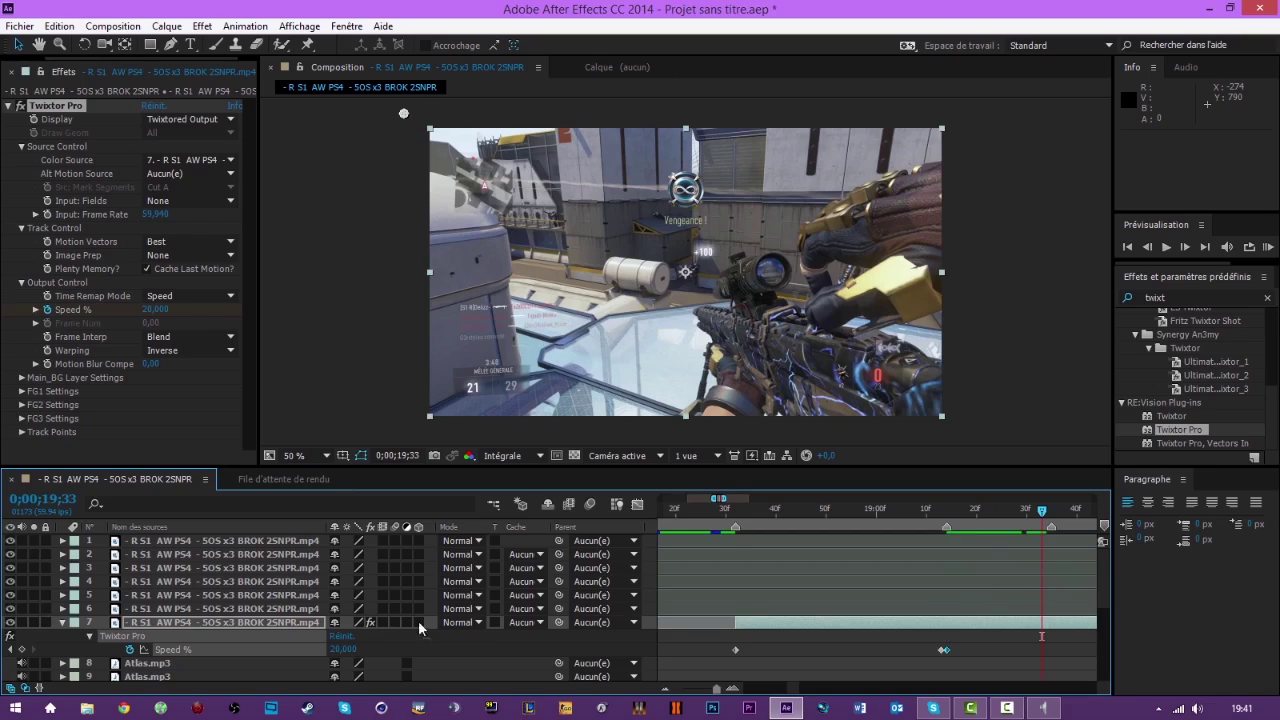
pyautogui.click(1046, 510)
pyautogui.click(21, 649)
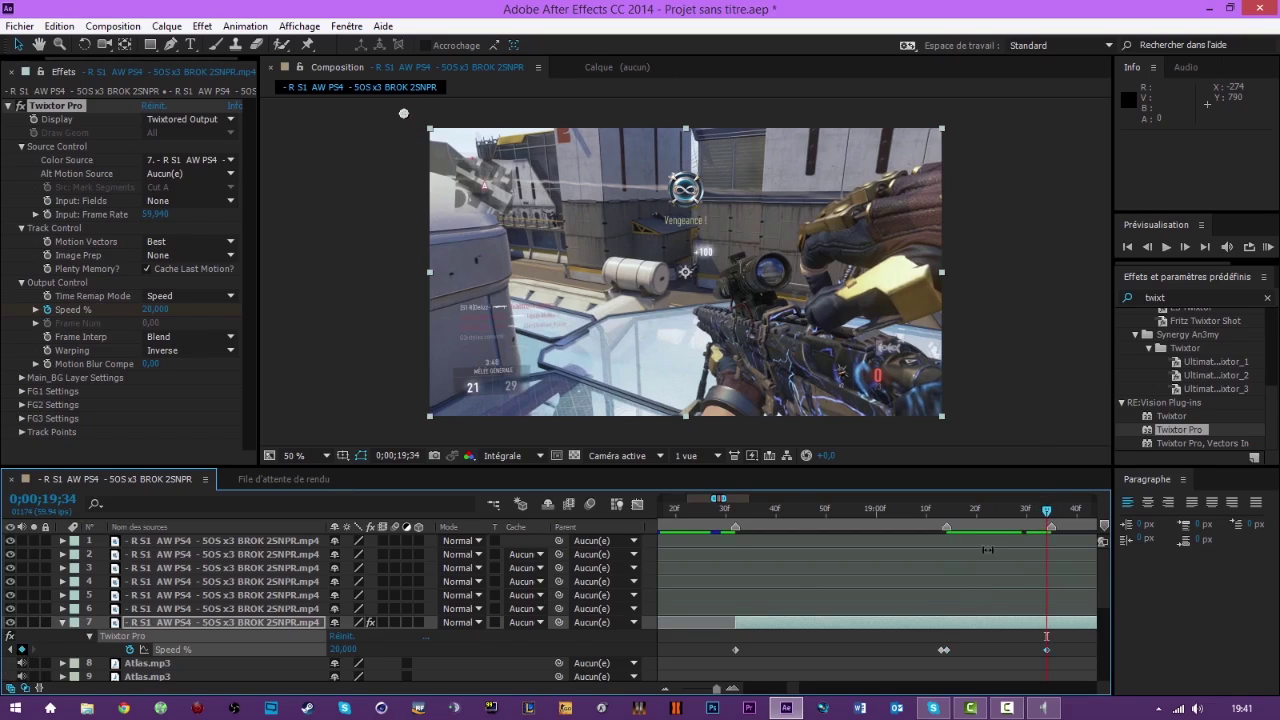
pyautogui.scroll(-1, 1050, 512)
pyautogui.click(1051, 512)
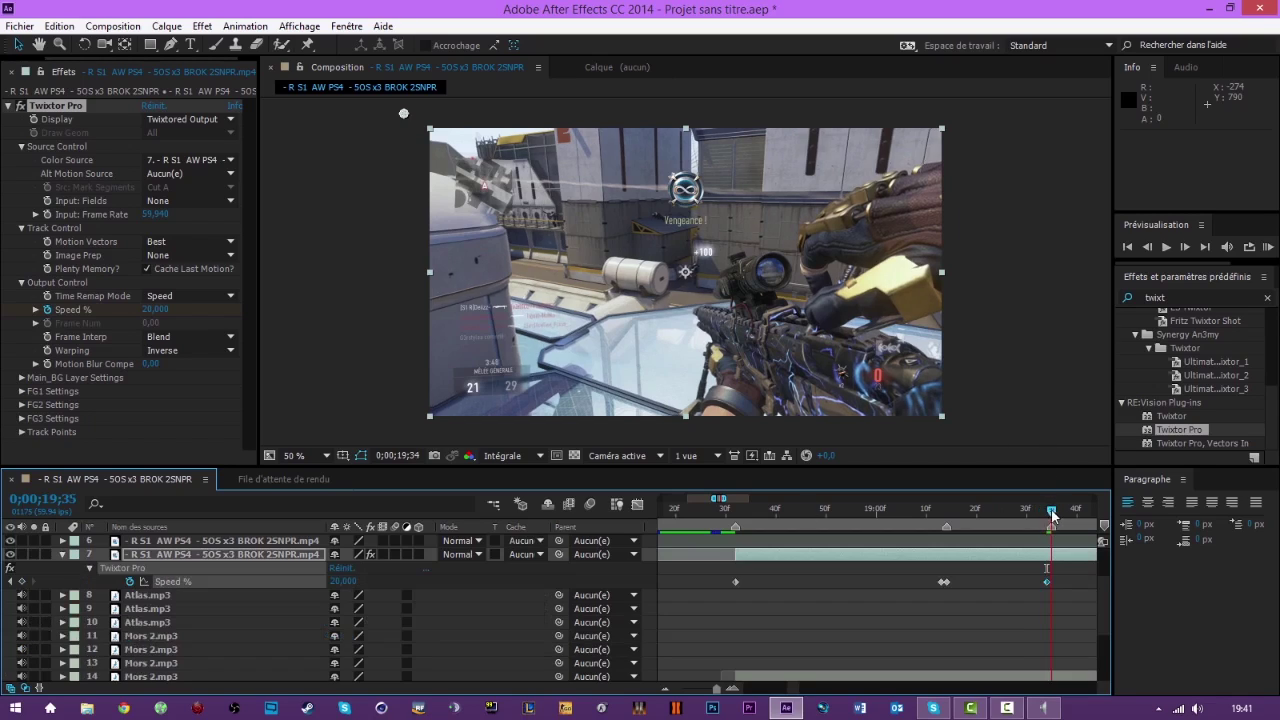
pyautogui.click(367, 579)
pyautogui.write('100')
pyautogui.press('Return')
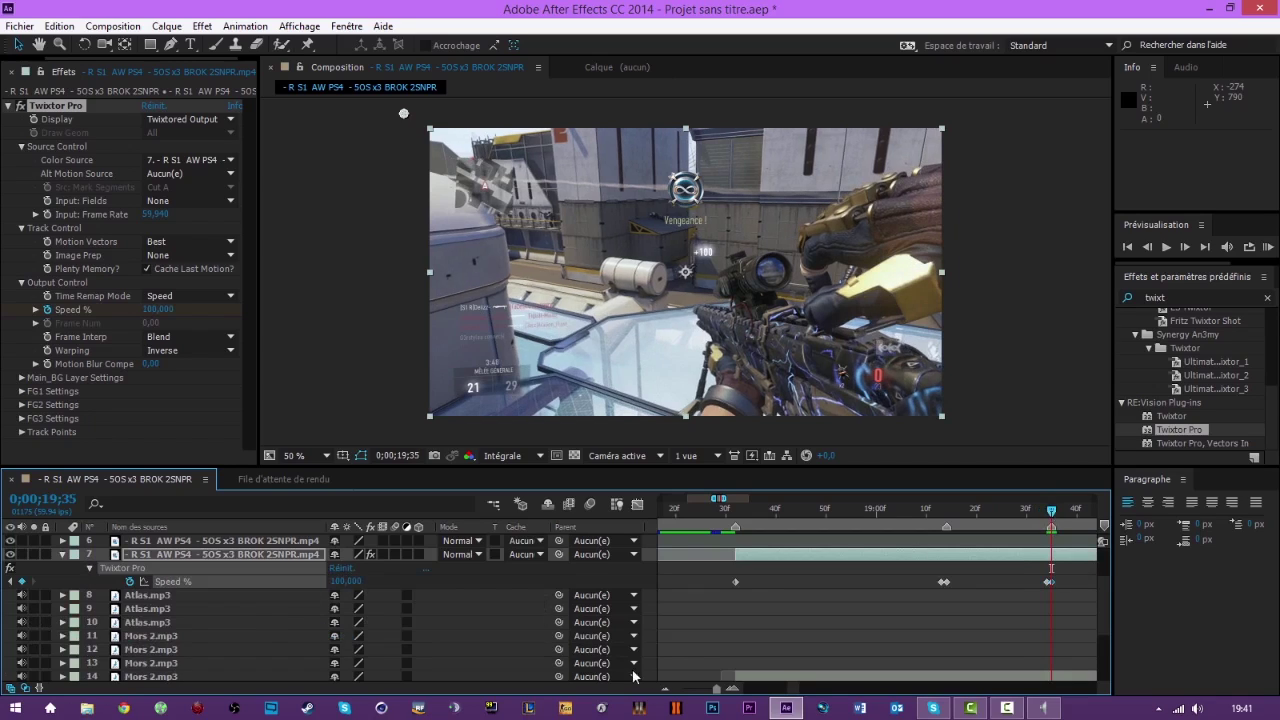
# Add a layer 7 Speed % keyframe at 0;00;19;52 holding 100 and set the speed to 330 at 0;00;19;54.
pyautogui.hscroll(3, 797, 690)
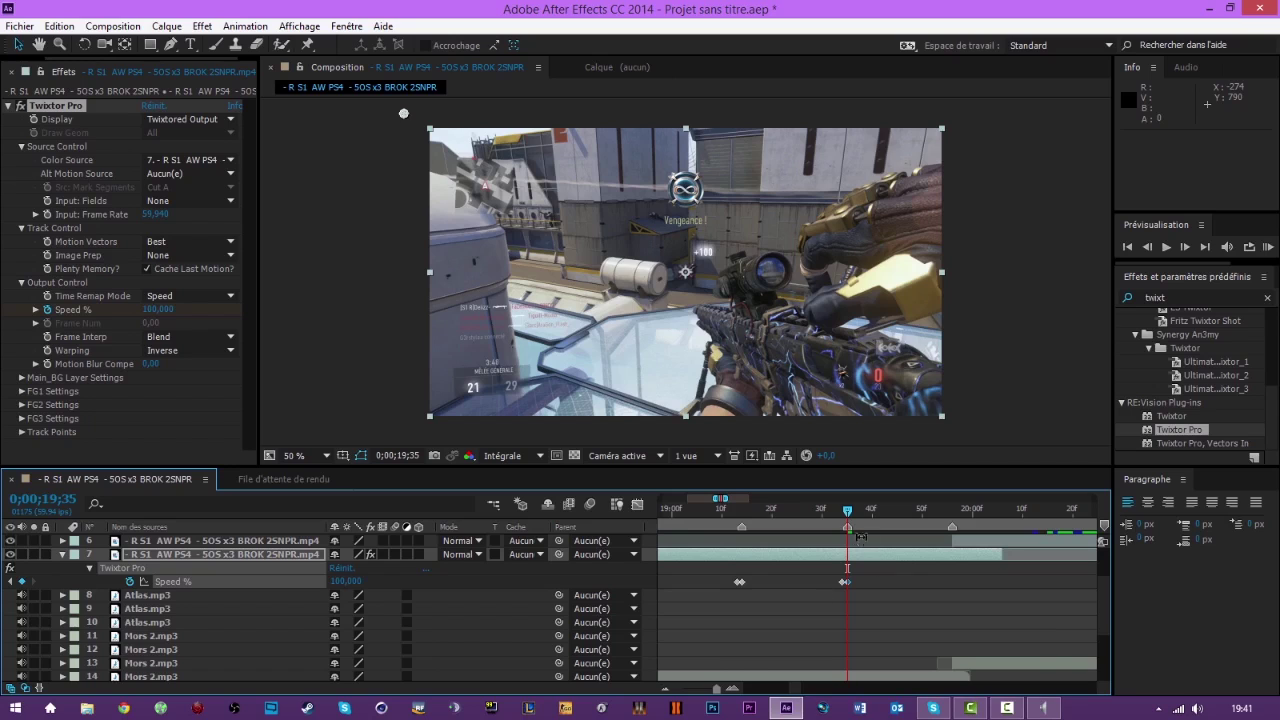
pyautogui.moveTo(849, 520); pyautogui.dragTo(941, 541)
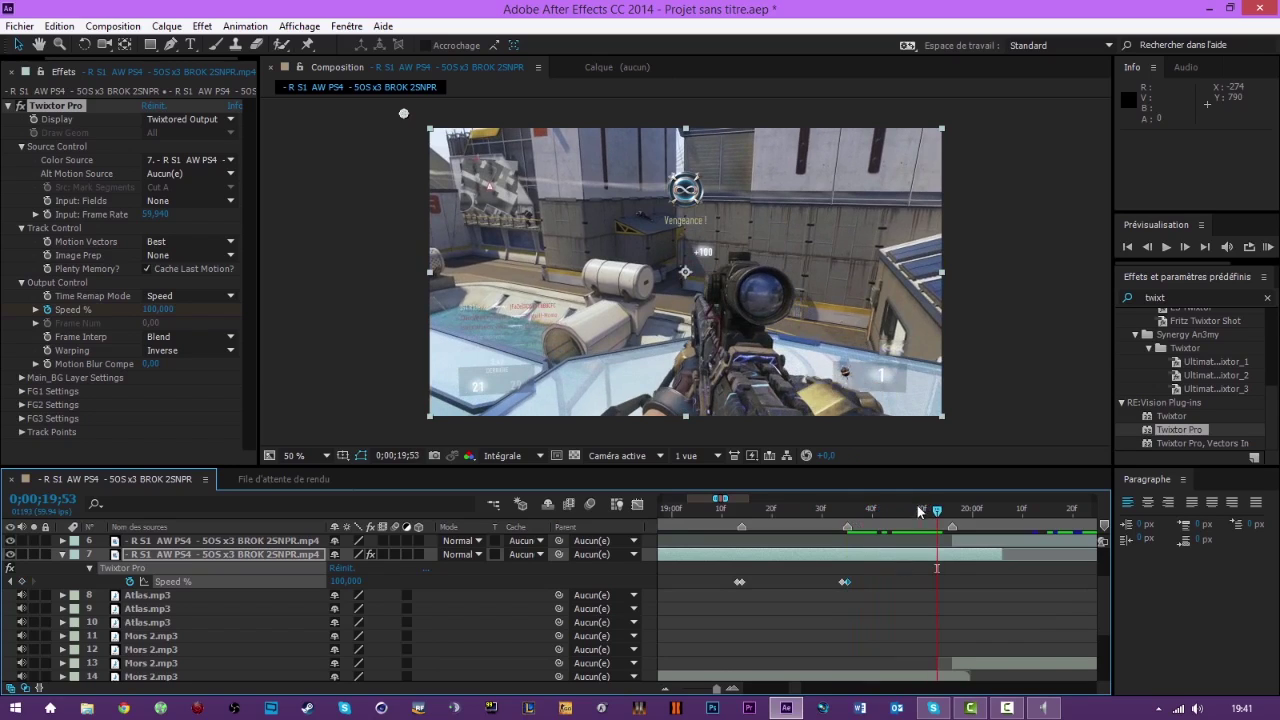
pyautogui.click(948, 515)
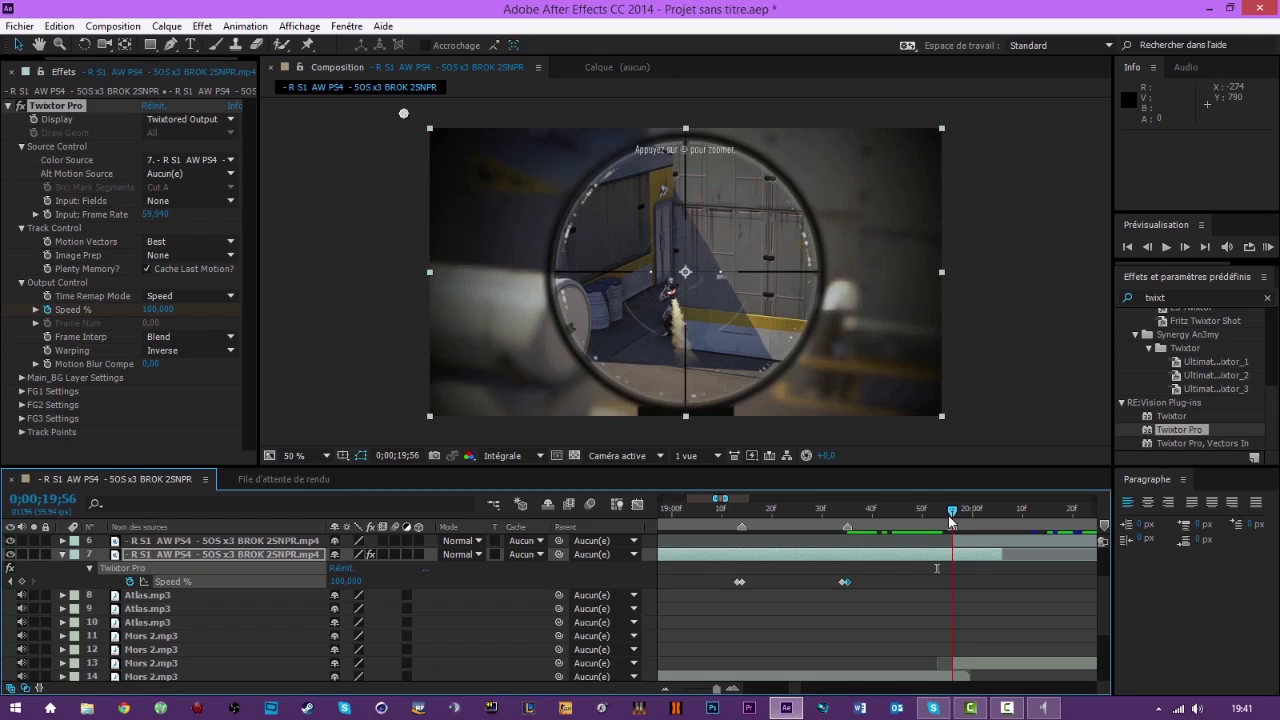
pyautogui.moveTo(946, 517); pyautogui.dragTo(930, 522)
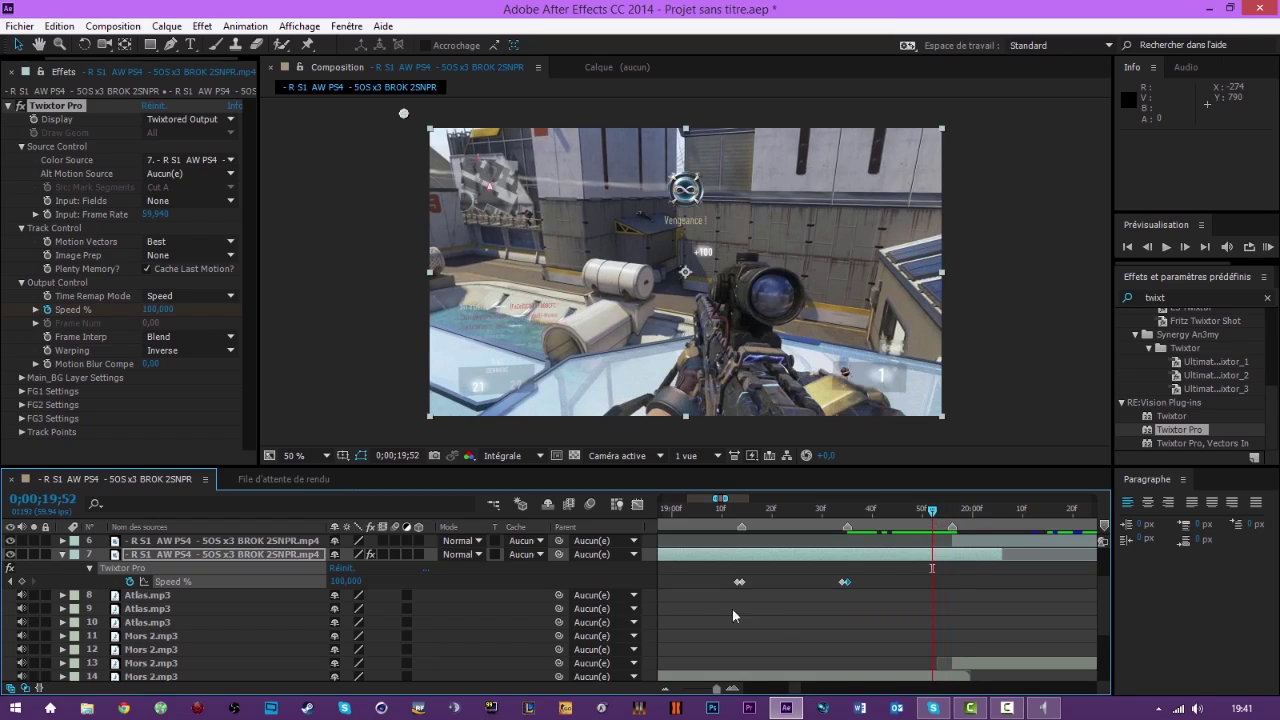
pyautogui.click(22, 581)
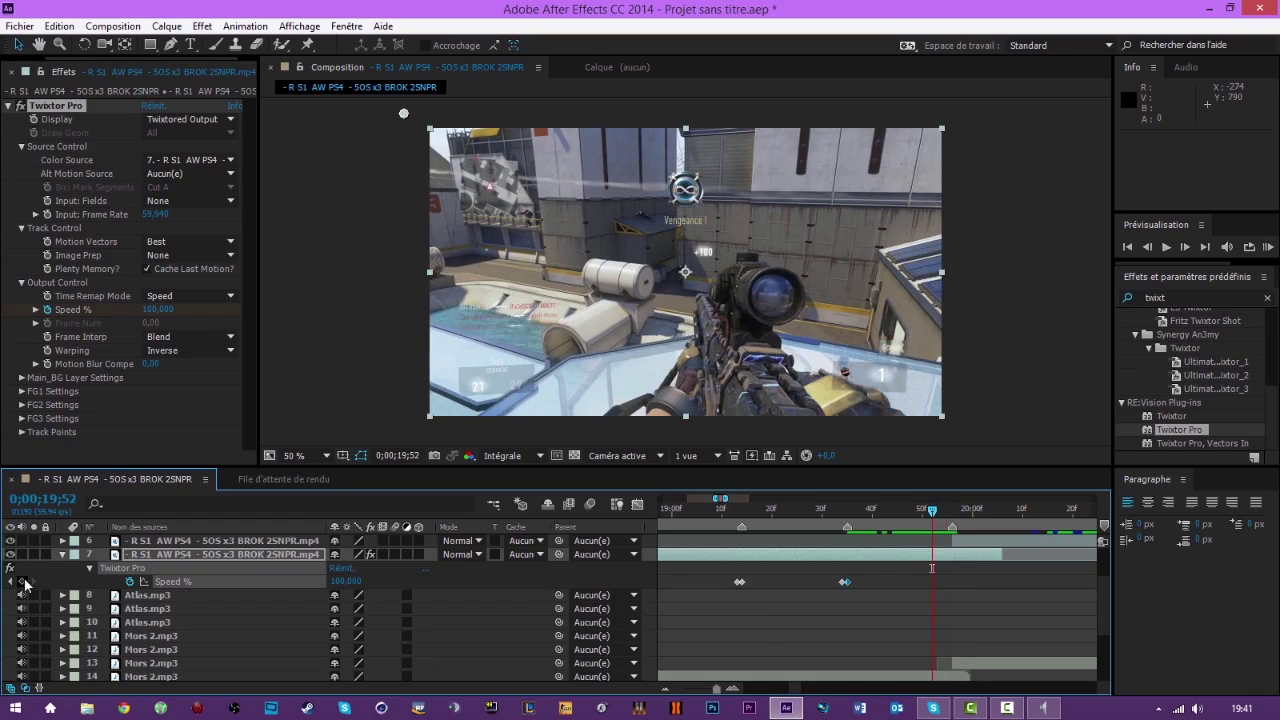
pyautogui.click(941, 512)
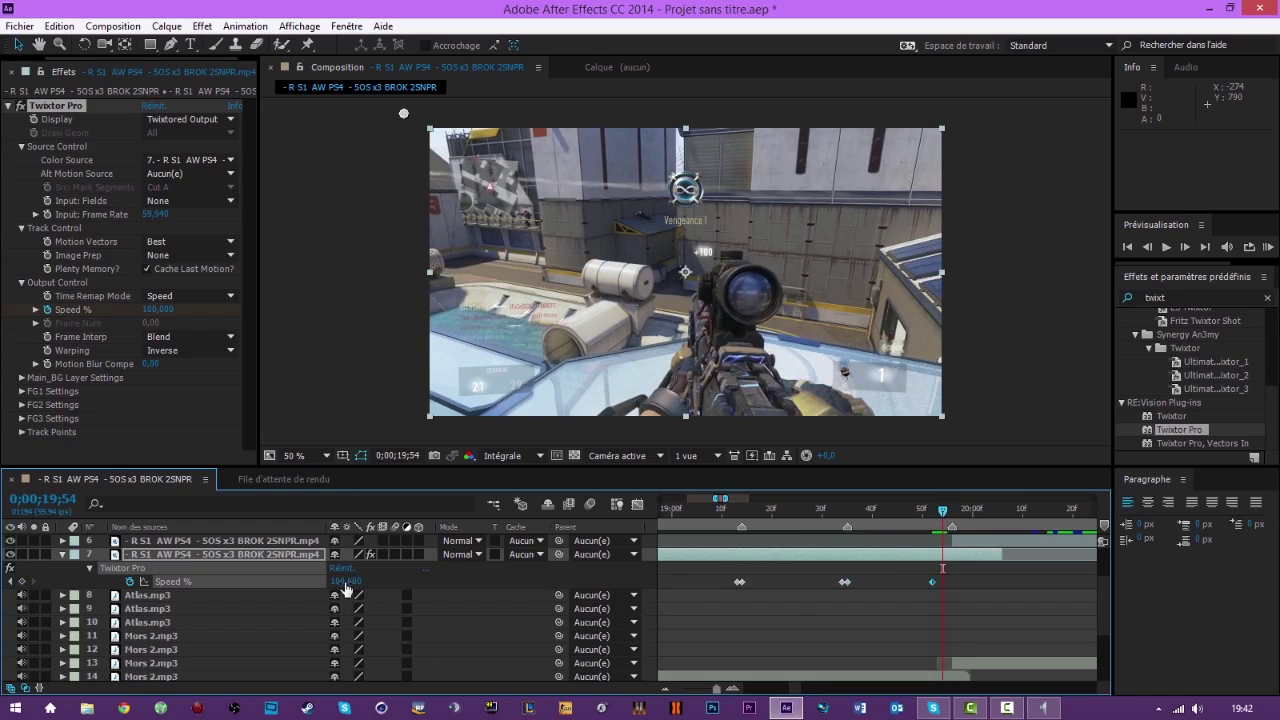
pyautogui.write('330')
pyautogui.press('Return')
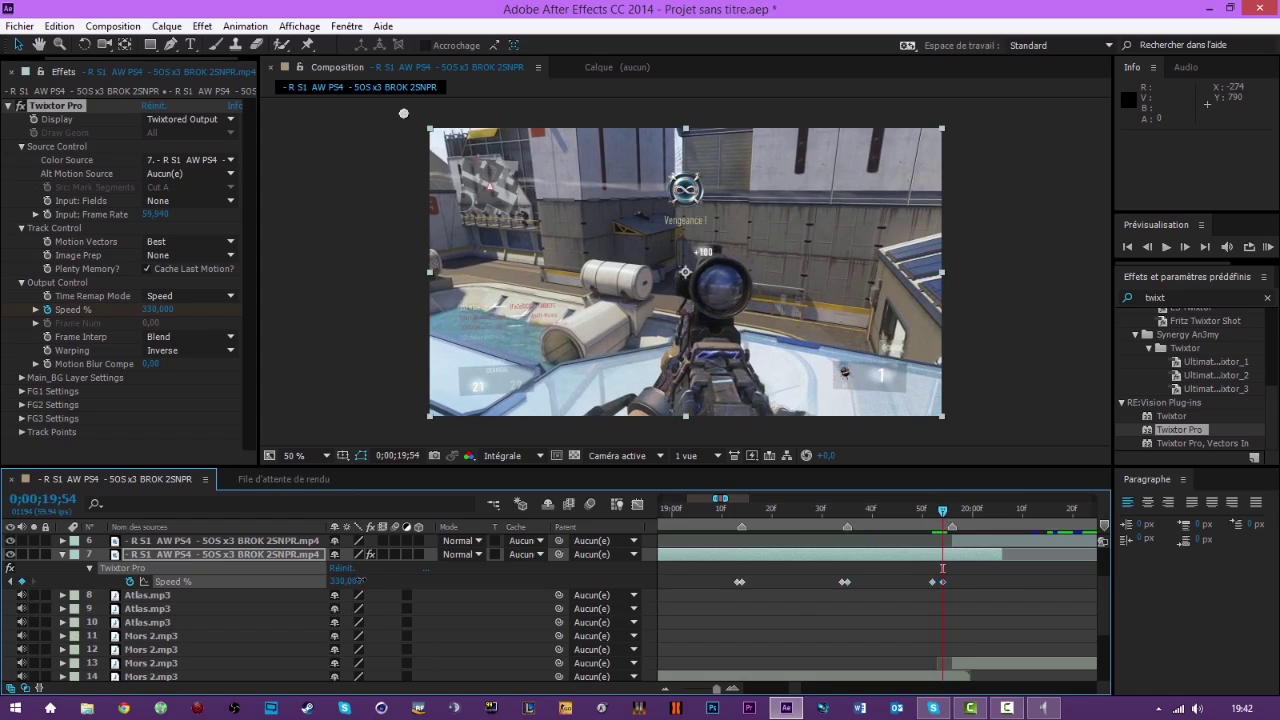
# Move layer 7's last Speed % keyframe to 0;00;20;00 and collapse the layer's keyframes.
pyautogui.moveTo(942, 581); pyautogui.dragTo(972, 582)
pyautogui.moveTo(944, 513); pyautogui.dragTo(952, 511)
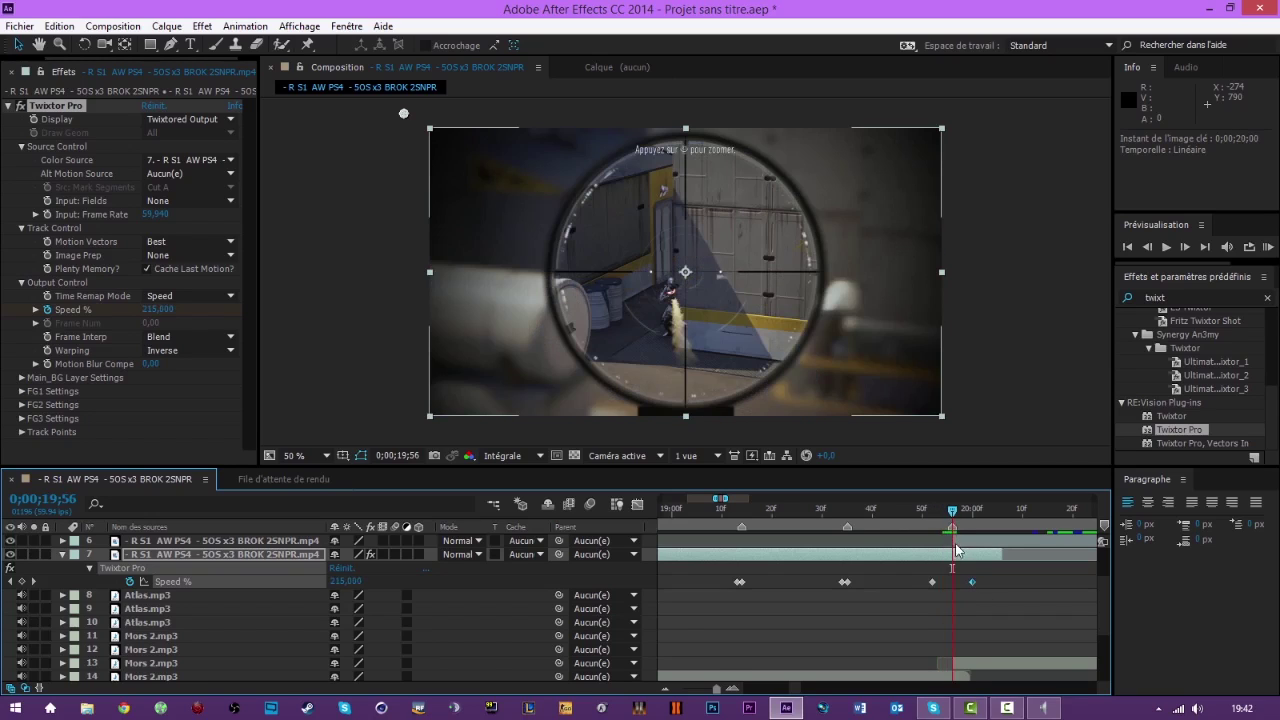
pyautogui.press('u')
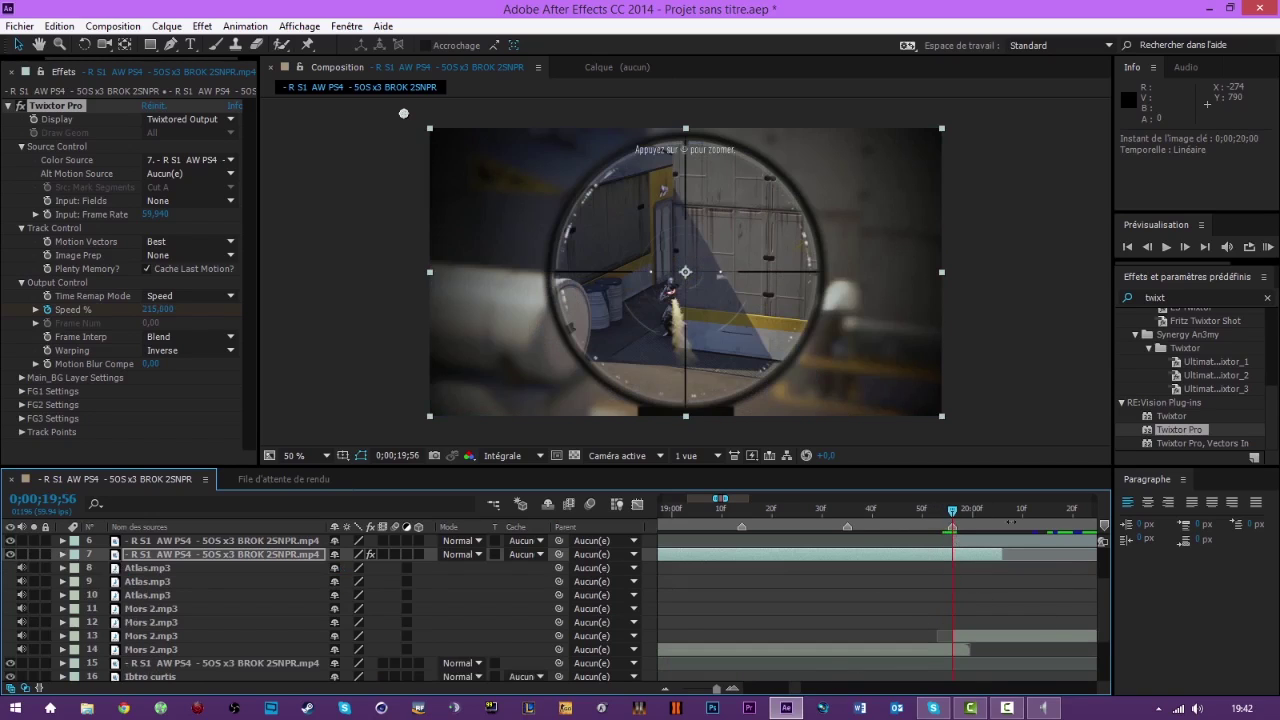
# Apply Twixtor Pro to the layer 6 clip with a 59.94 input frame rate and a Speed % keyframe at 0;00;19;56.
pyautogui.click(966, 543)
pyautogui.moveTo(794, 694); pyautogui.dragTo(797, 695)
pyautogui.scroll(2, 848, 617)
pyautogui.moveTo(1179, 429); pyautogui.dragTo(882, 607)
pyautogui.click(155, 214)
pyautogui.write('5')
pyautogui.write('9.94')
pyautogui.press('Return')
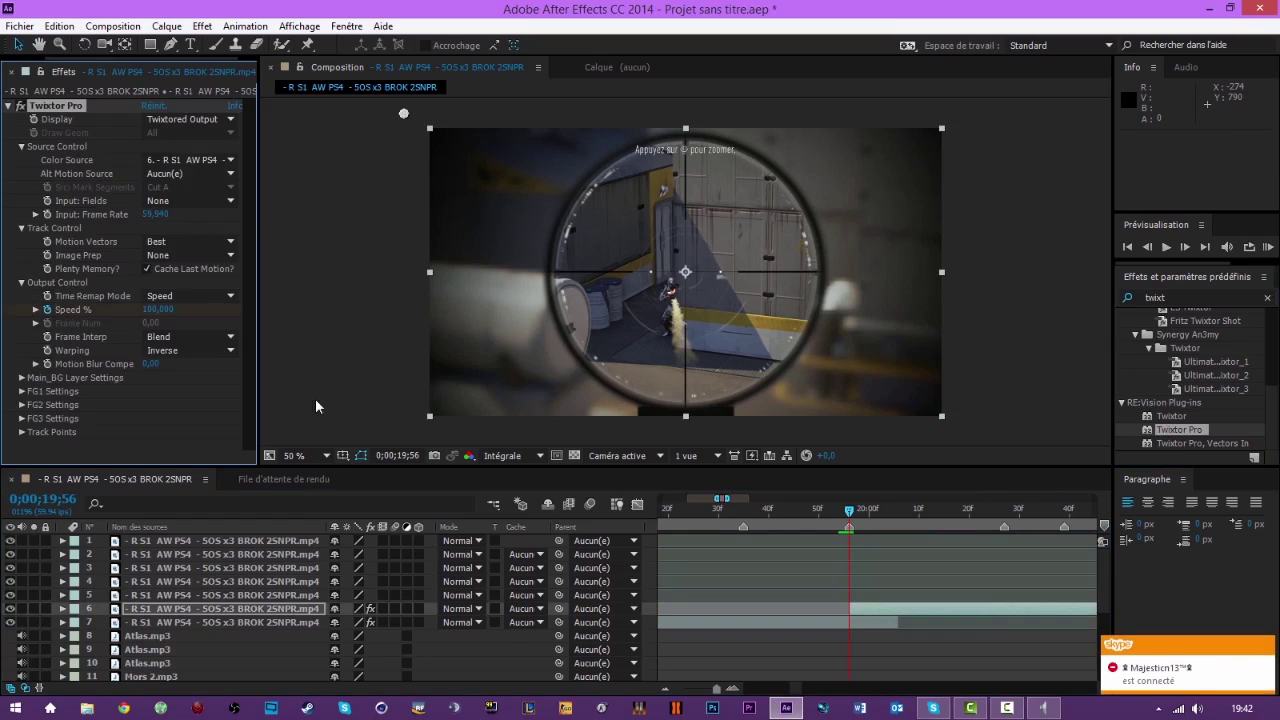
# Add a layer 6 Speed % keyframe at 0;00;20;26 holding 100 and set the speed to 20 at 0;00;20;27.
pyautogui.press('u')
pyautogui.moveTo(970, 524); pyautogui.dragTo(996, 530)
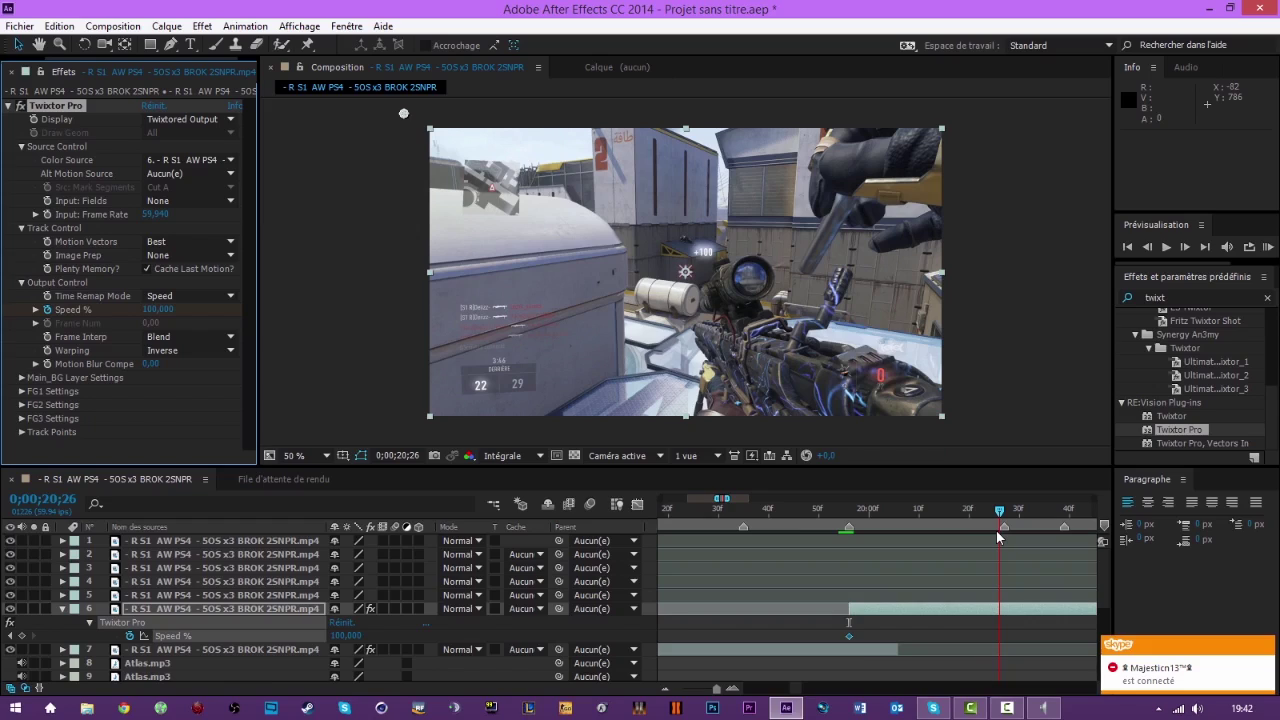
pyautogui.click(20, 633)
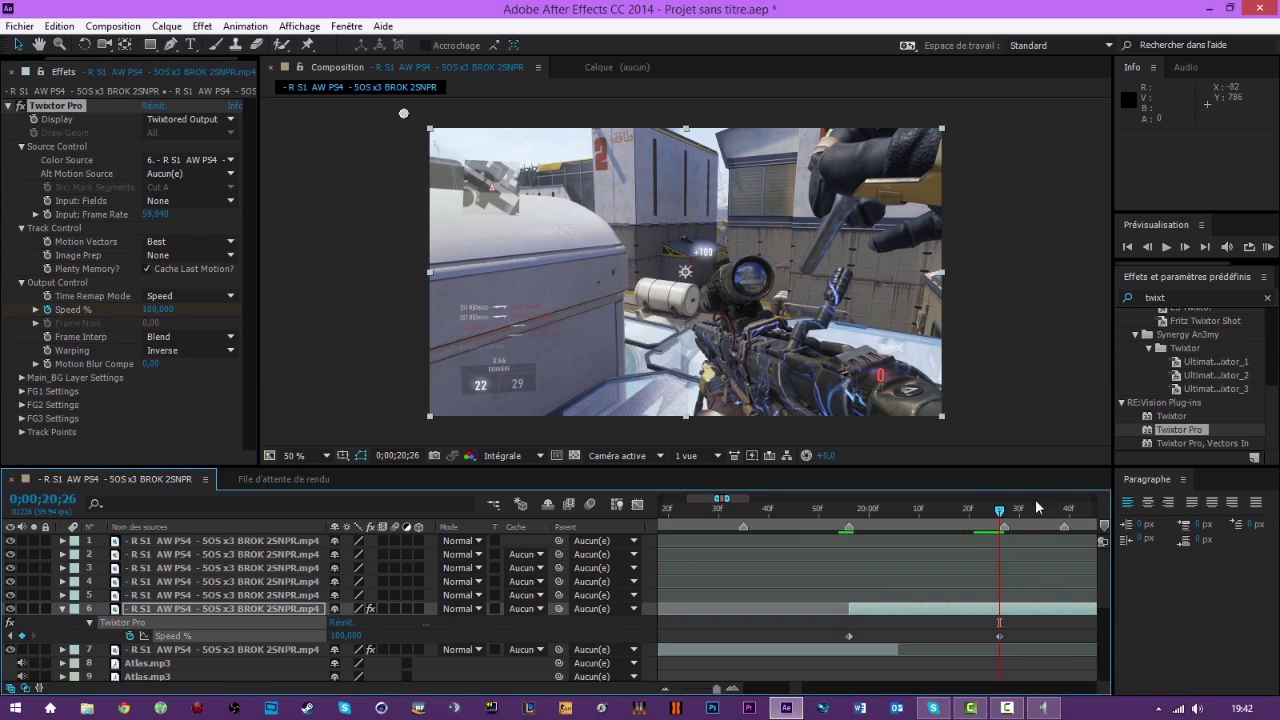
pyautogui.click(996, 520)
pyautogui.click(343, 636)
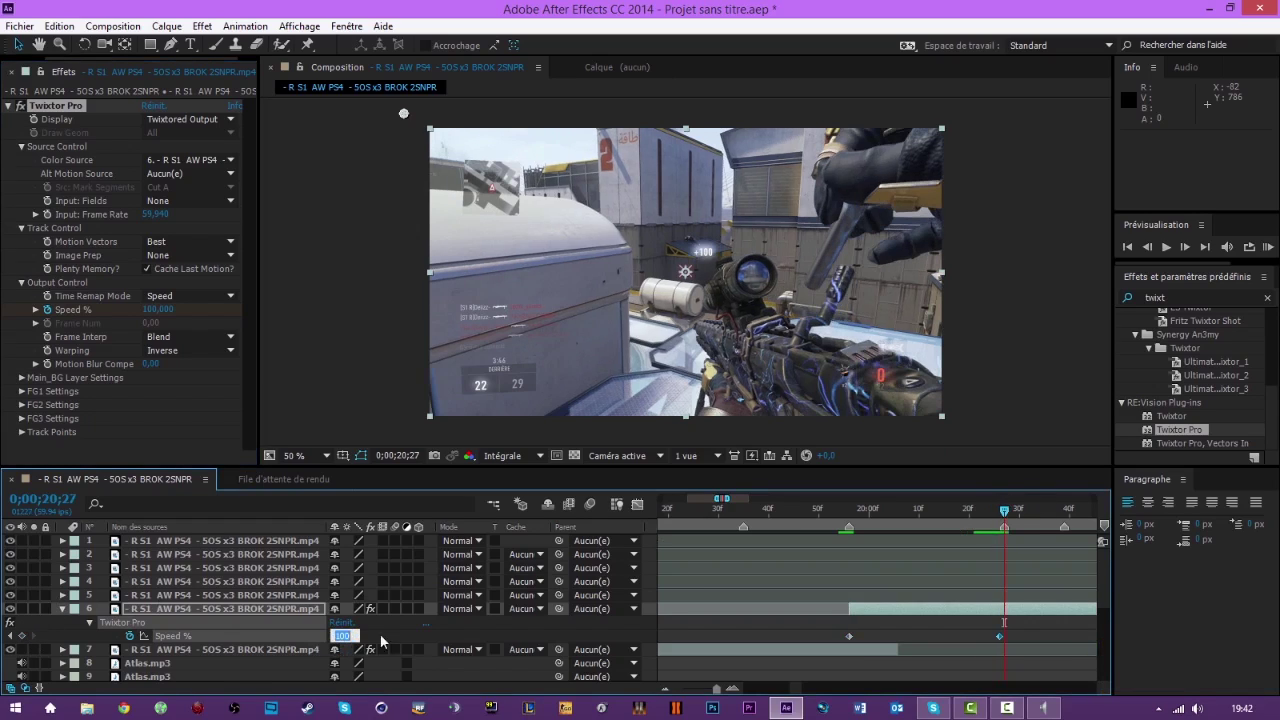
pyautogui.write('20')
pyautogui.press('Return')
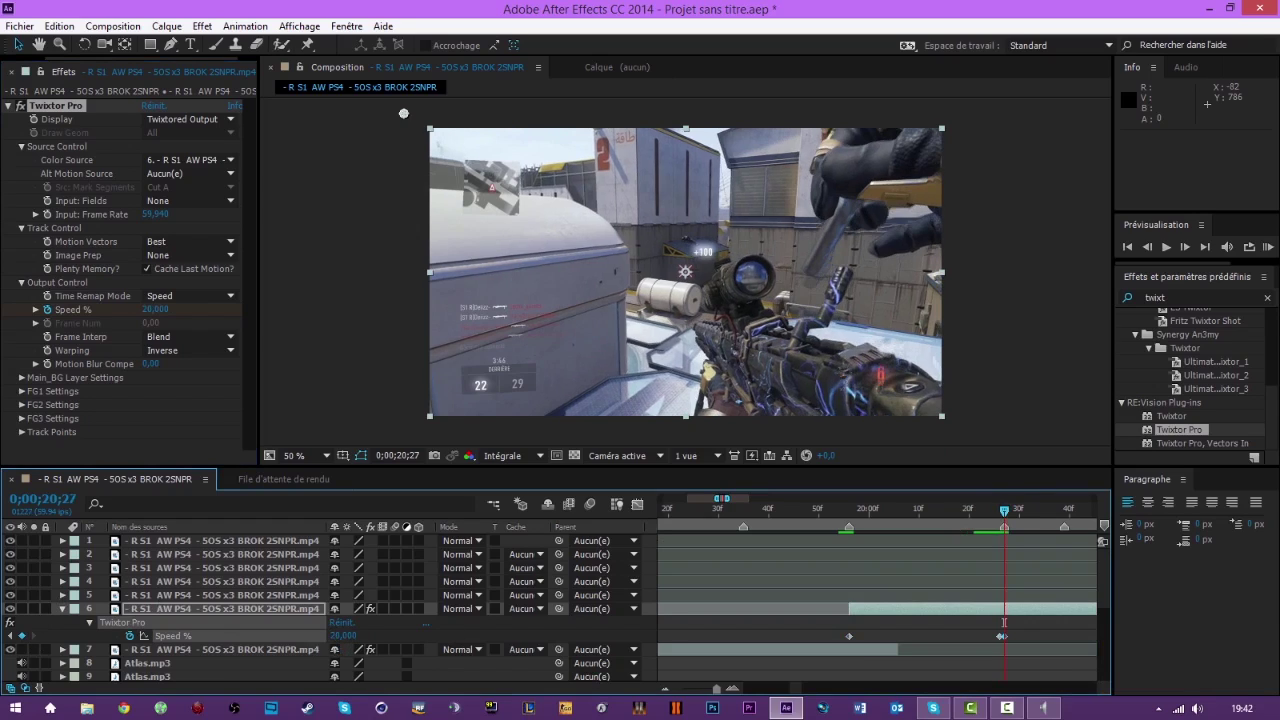
# Add a layer 6 Speed % keyframe at 0;00;20;38 holding 20 and set the speed to 100 at 0;00;20;39.
pyautogui.moveTo(793, 688); pyautogui.dragTo(797, 688)
pyautogui.press('u')
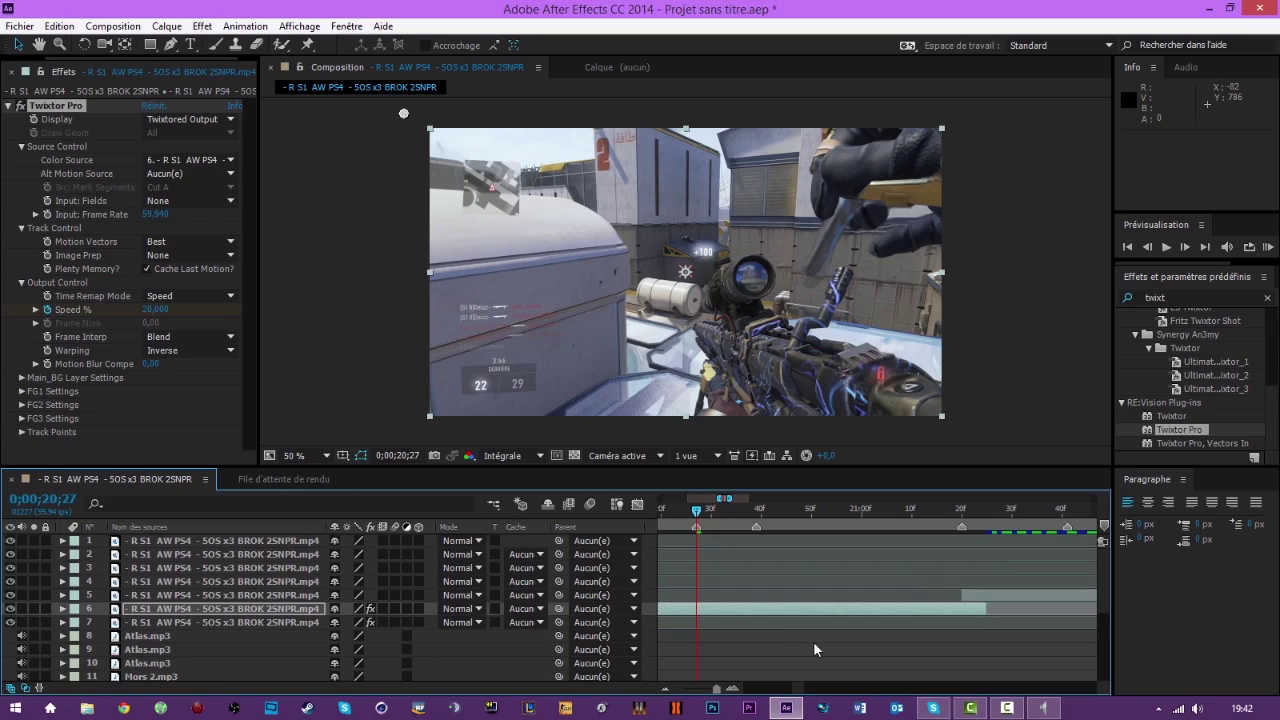
pyautogui.press('u')
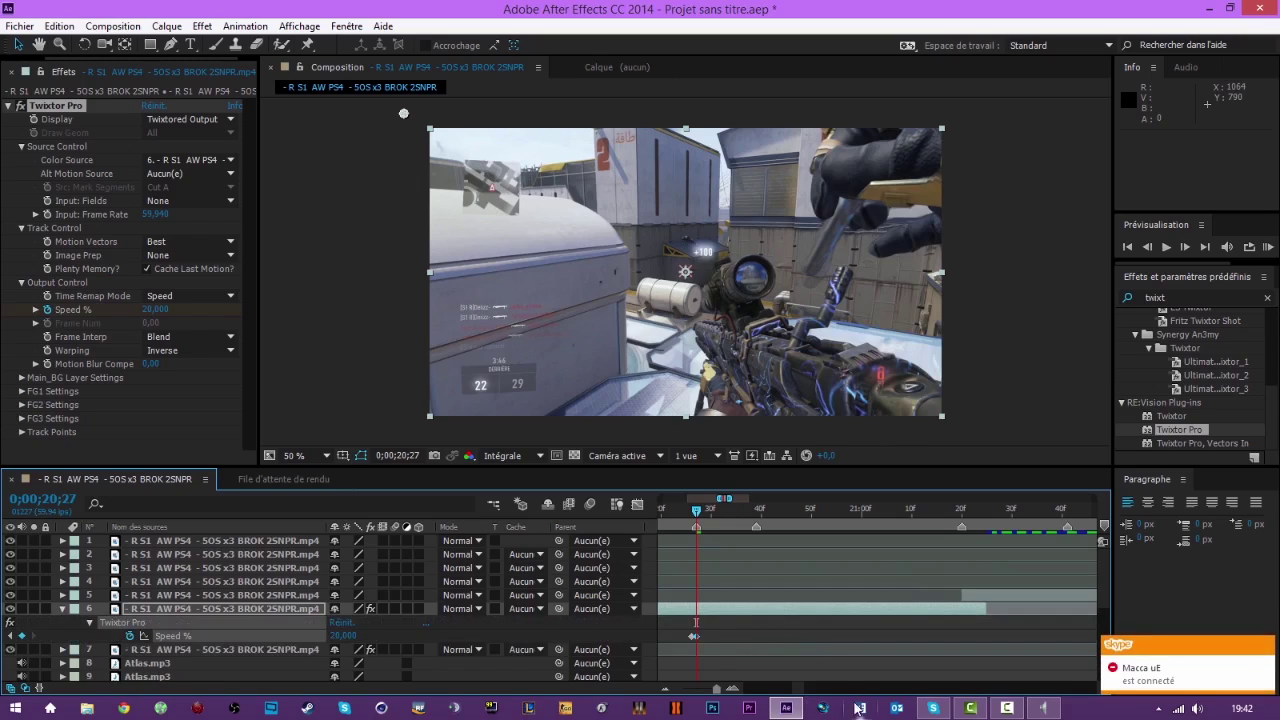
pyautogui.click(700, 511)
pyautogui.moveTo(700, 515); pyautogui.dragTo(753, 530)
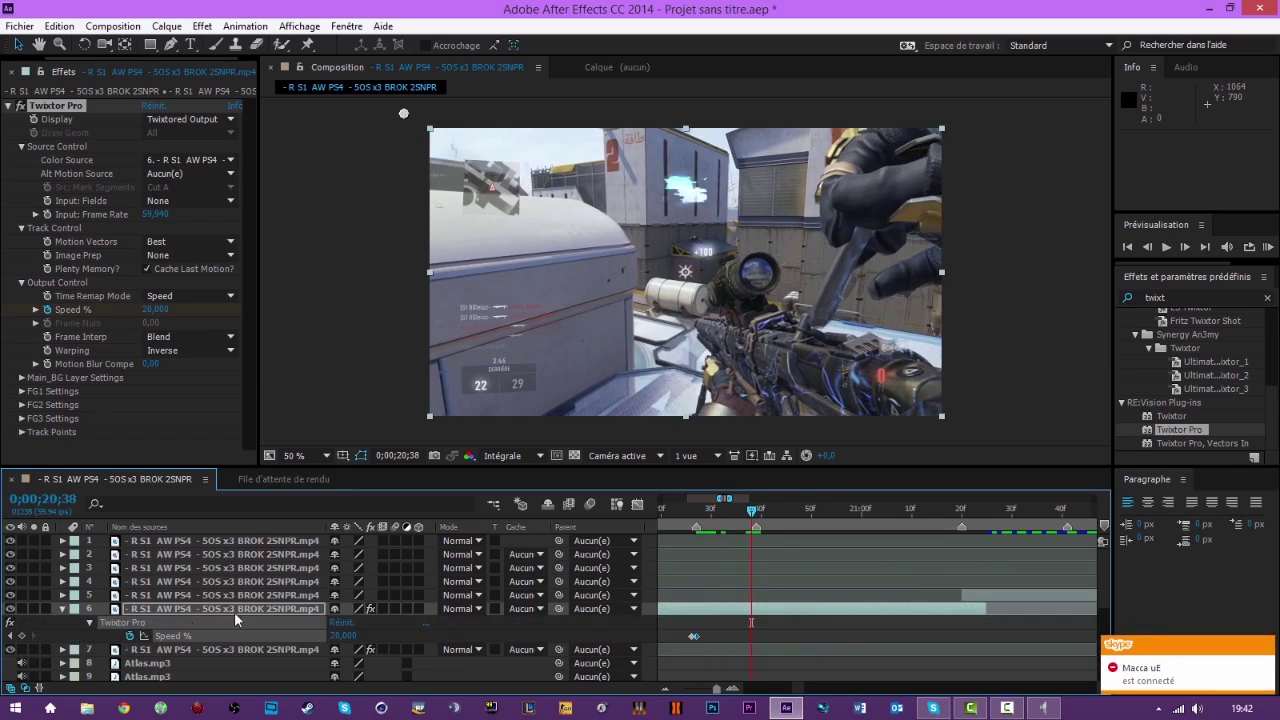
pyautogui.click(22, 635)
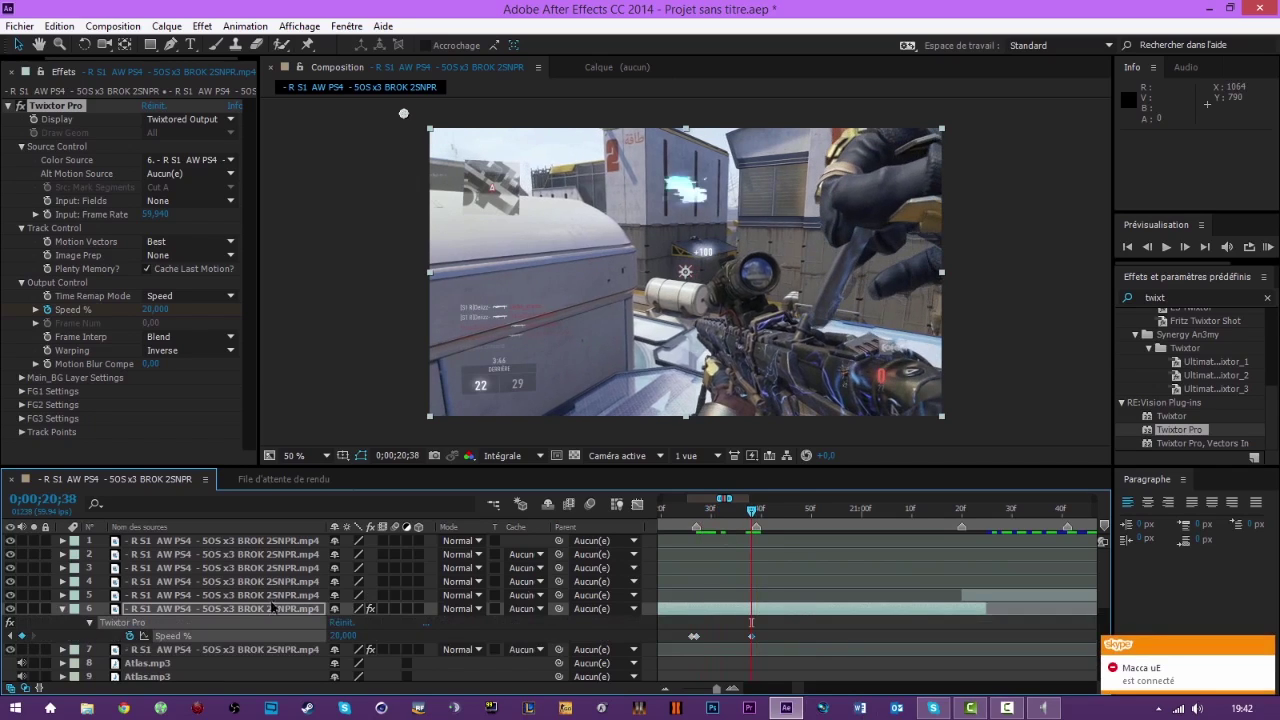
pyautogui.click(757, 511)
pyautogui.click(352, 636)
pyautogui.press('Return')
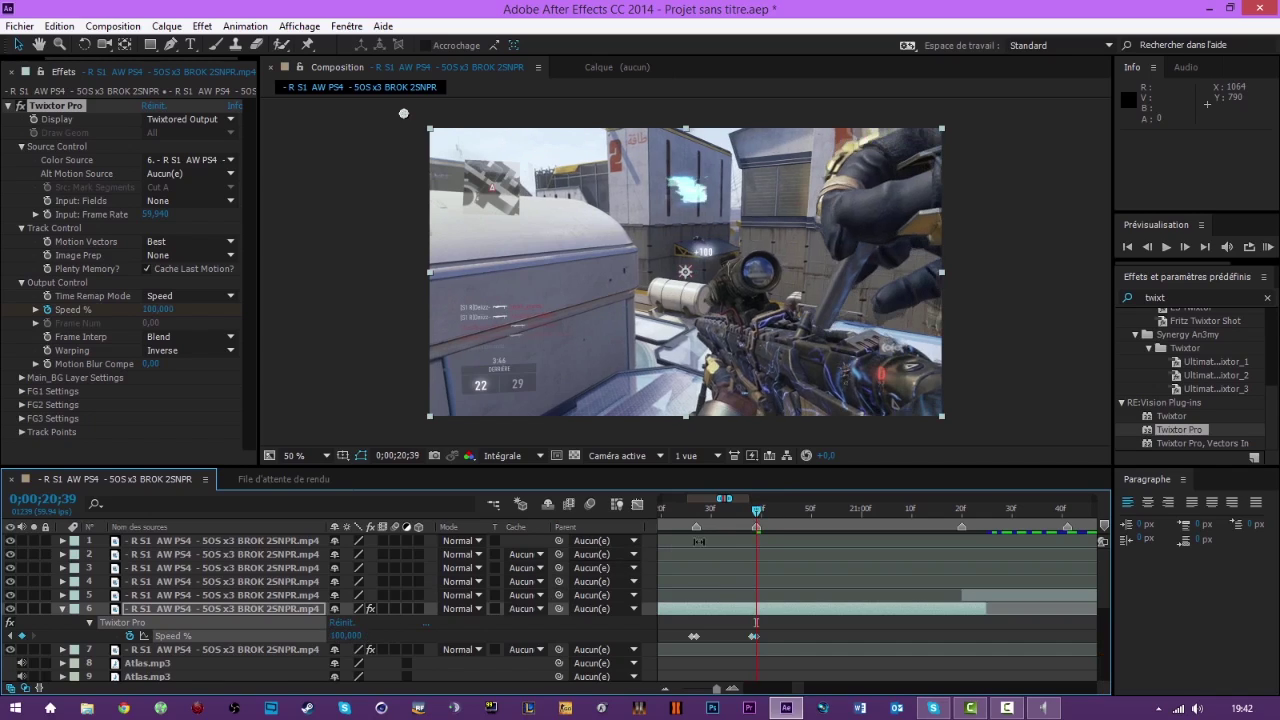
# Collapse layer 6's keyframes and apply Twixtor Pro to the layer 5 gameplay clip at its start, 0;00;21;20.
pyautogui.click(766, 512)
pyautogui.moveTo(775, 510); pyautogui.dragTo(958, 539)
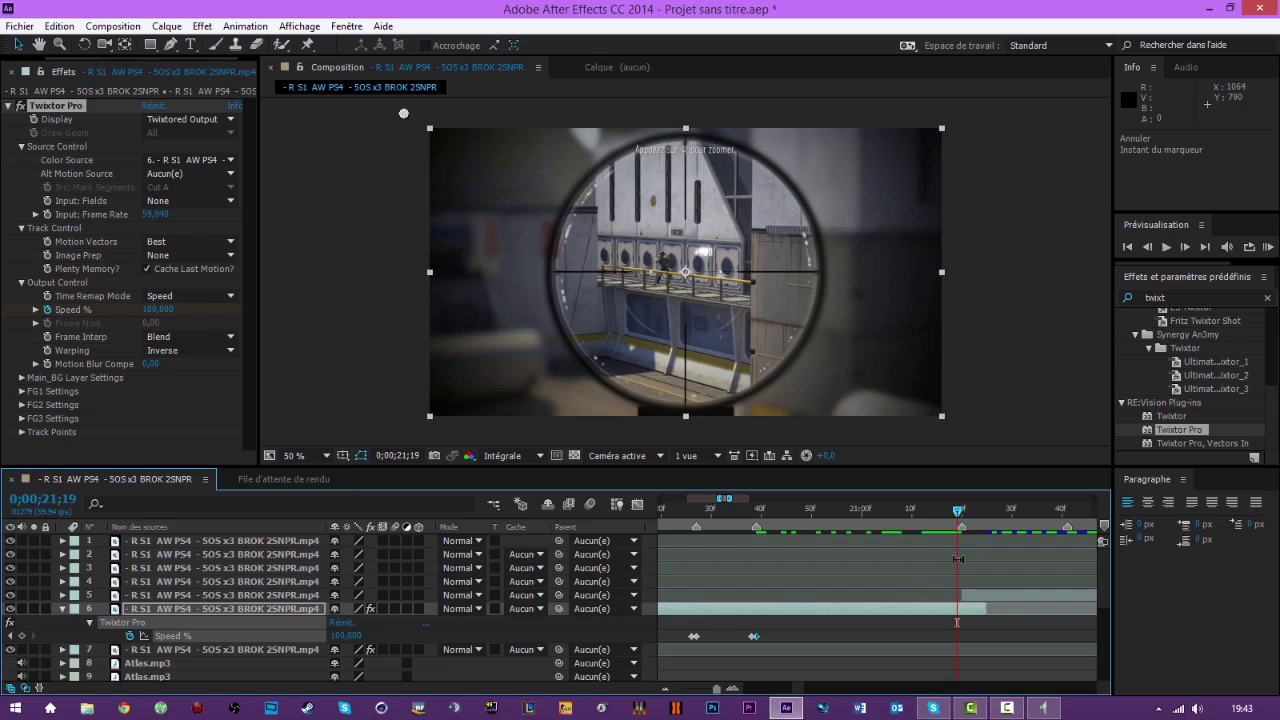
pyautogui.press('u')
pyautogui.moveTo(958, 514); pyautogui.dragTo(972, 516)
pyautogui.click(975, 597)
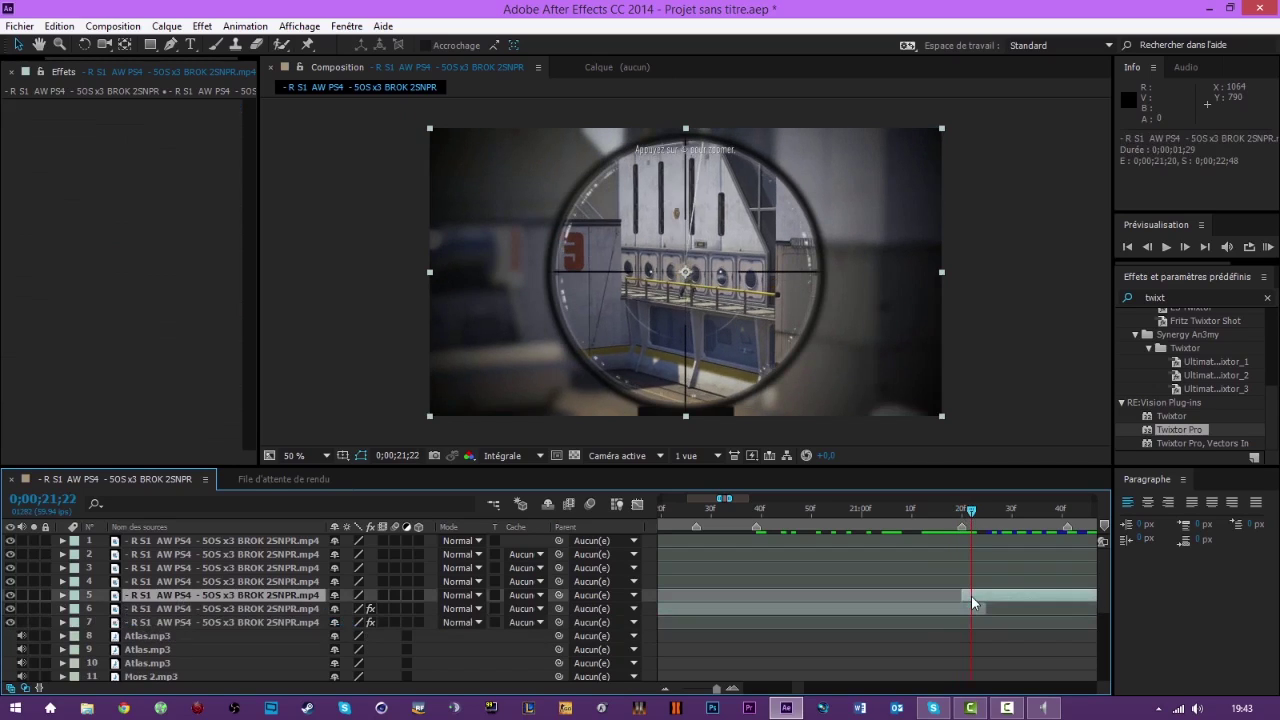
pyautogui.hscroll(3, 799, 687)
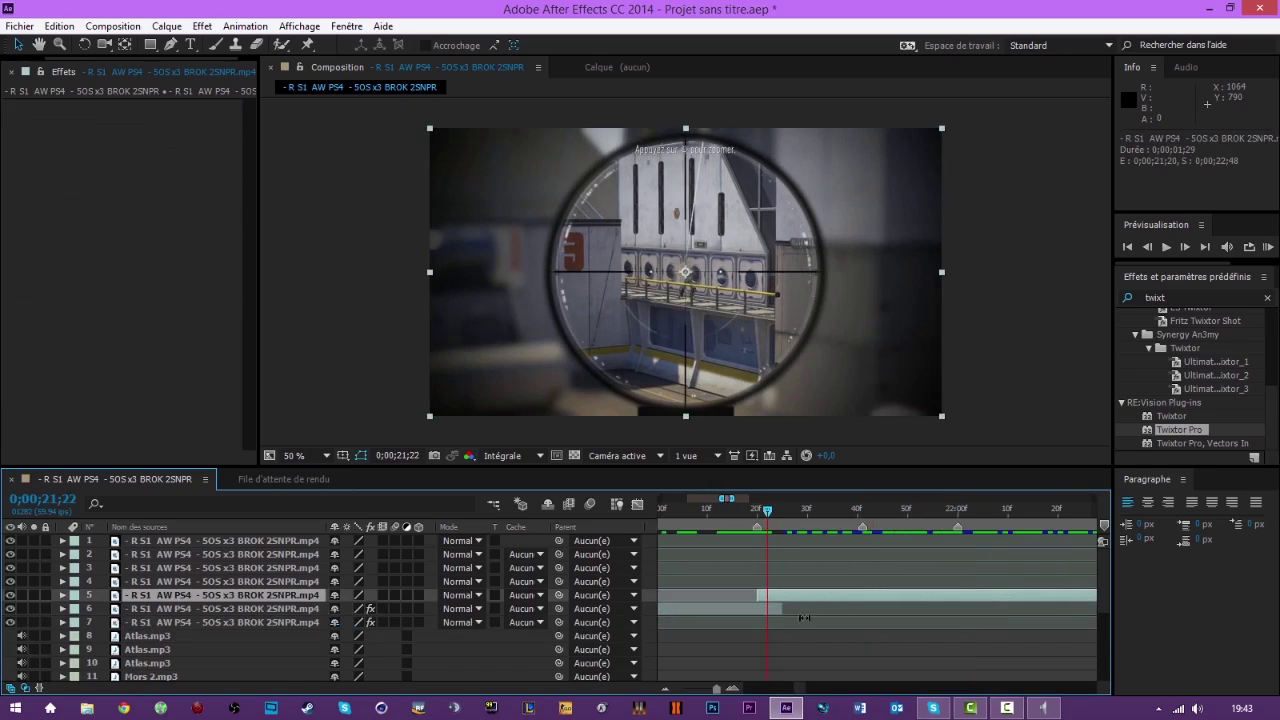
pyautogui.moveTo(766, 518); pyautogui.dragTo(757, 516)
pyautogui.moveTo(1165, 430); pyautogui.dragTo(780, 593)
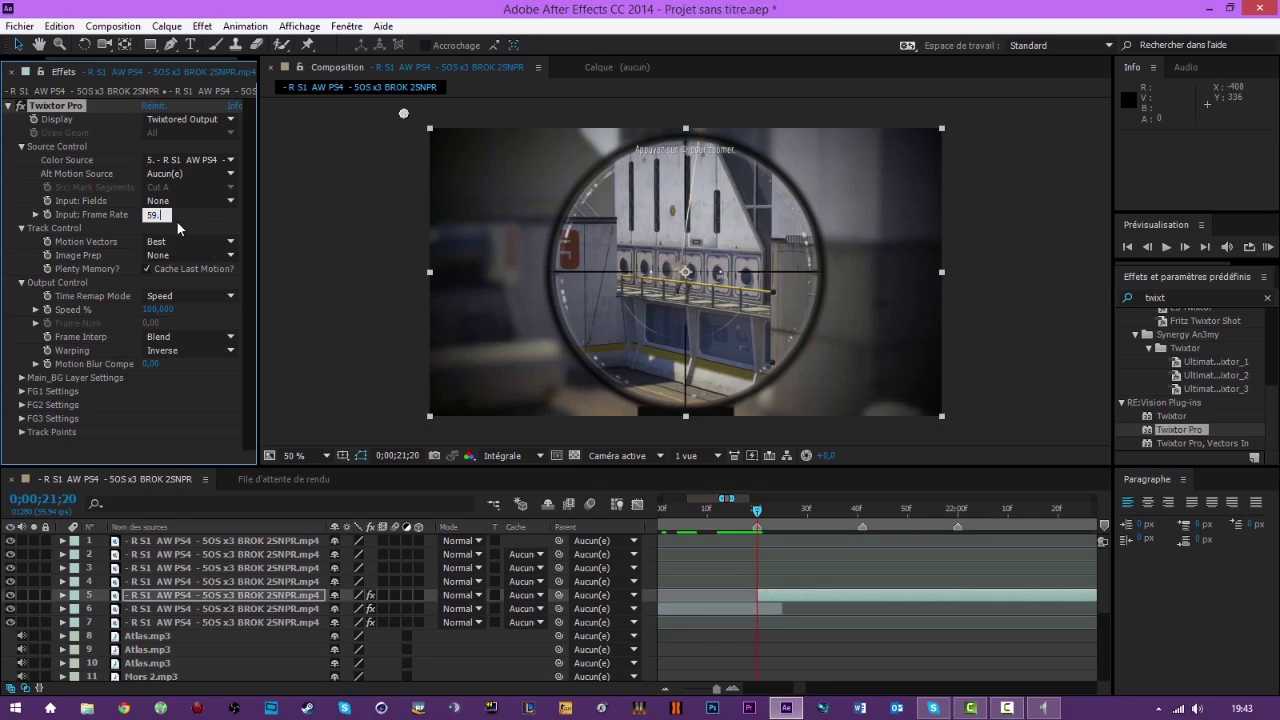
# Set layer 5's Twixtor input frame rate to 59.94 and add Speed % keyframes holding 100 at 0;00;21;20 and 0;00;21;40.
pyautogui.press('Return')
pyautogui.press('u')
pyautogui.moveTo(757, 511); pyautogui.dragTo(857, 511)
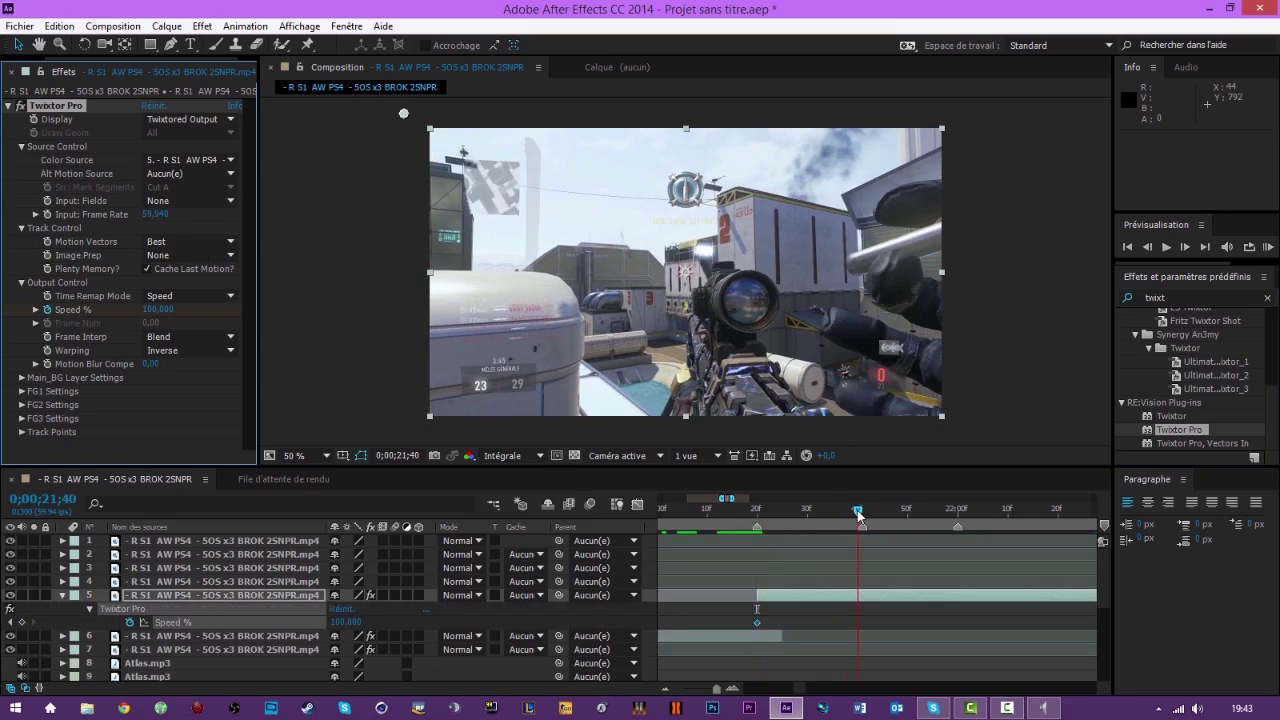
pyautogui.click(22, 622)
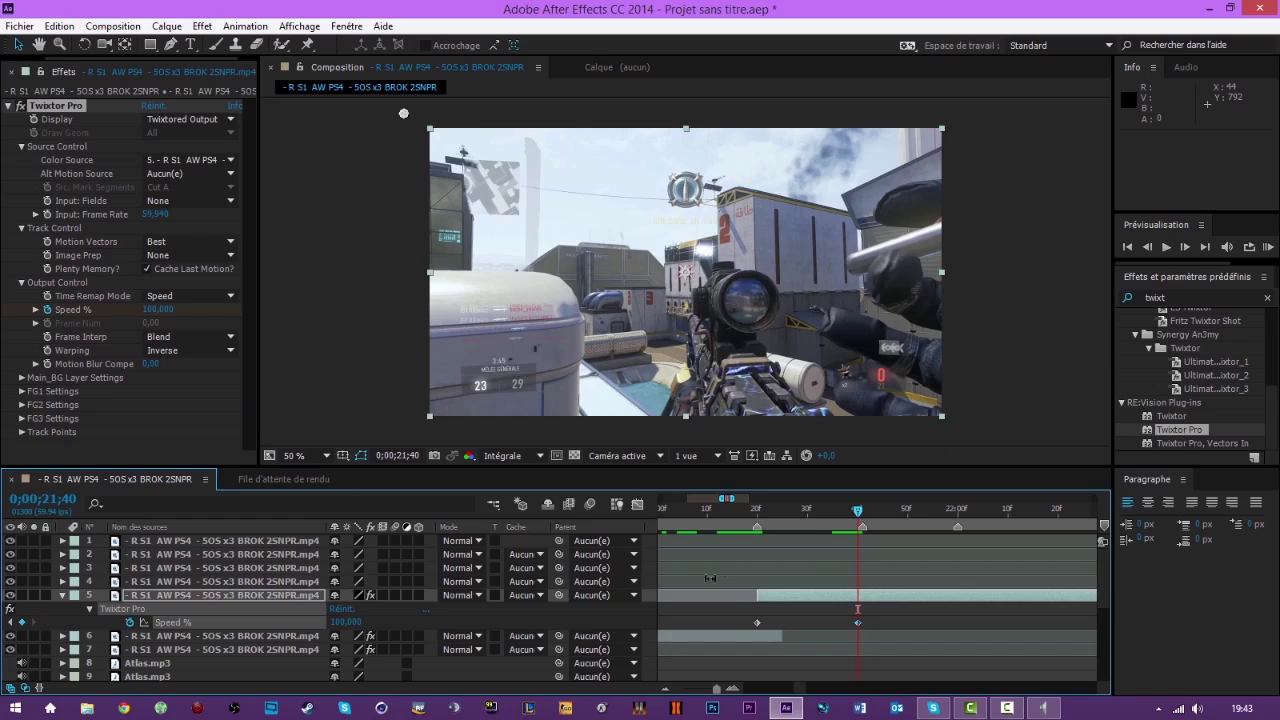
# Set layer 5's Twixtor Speed % to 20 at 0;00;21;41.
pyautogui.click(862, 512)
pyautogui.click(342, 622)
pyautogui.write('20')
pyautogui.press('Return')
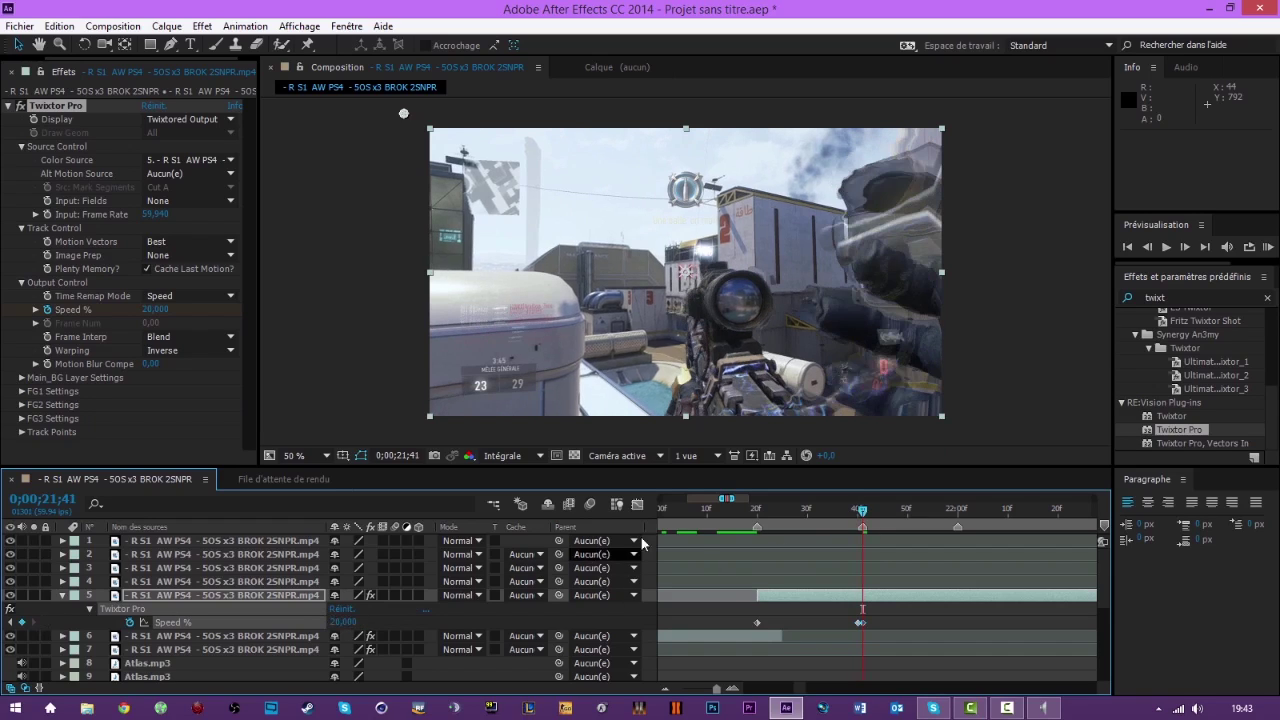
# Add a layer 5 Speed % keyframe at 0;00;21;59 holding 20 and set the speed to 100 at 0;00;22;00.
pyautogui.moveTo(866, 524); pyautogui.dragTo(954, 517)
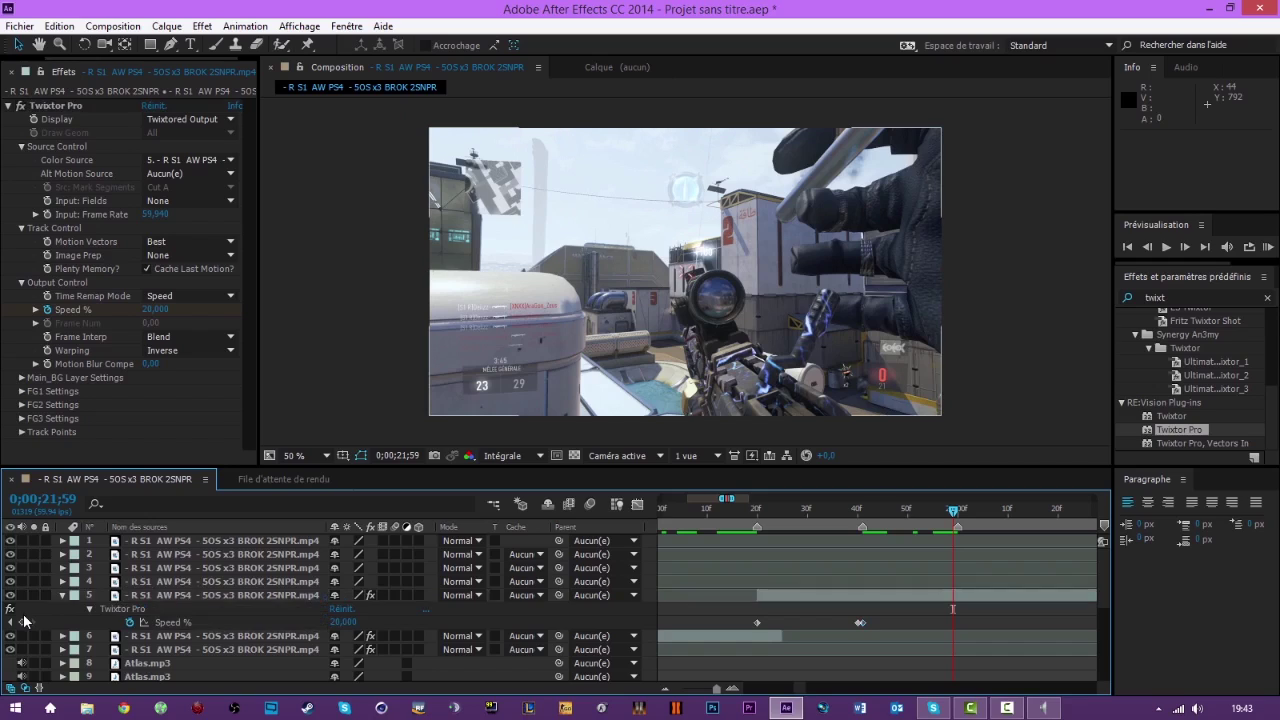
pyautogui.click(22, 622)
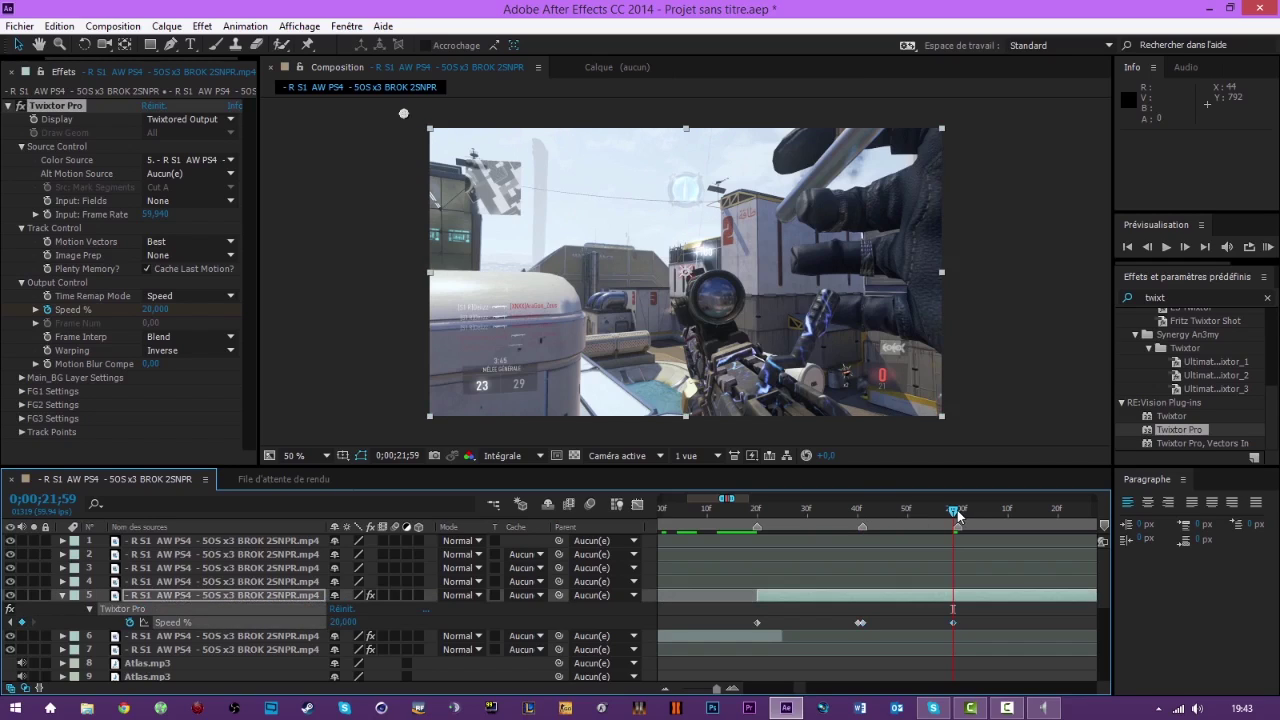
pyautogui.click(960, 514)
pyautogui.click(342, 622)
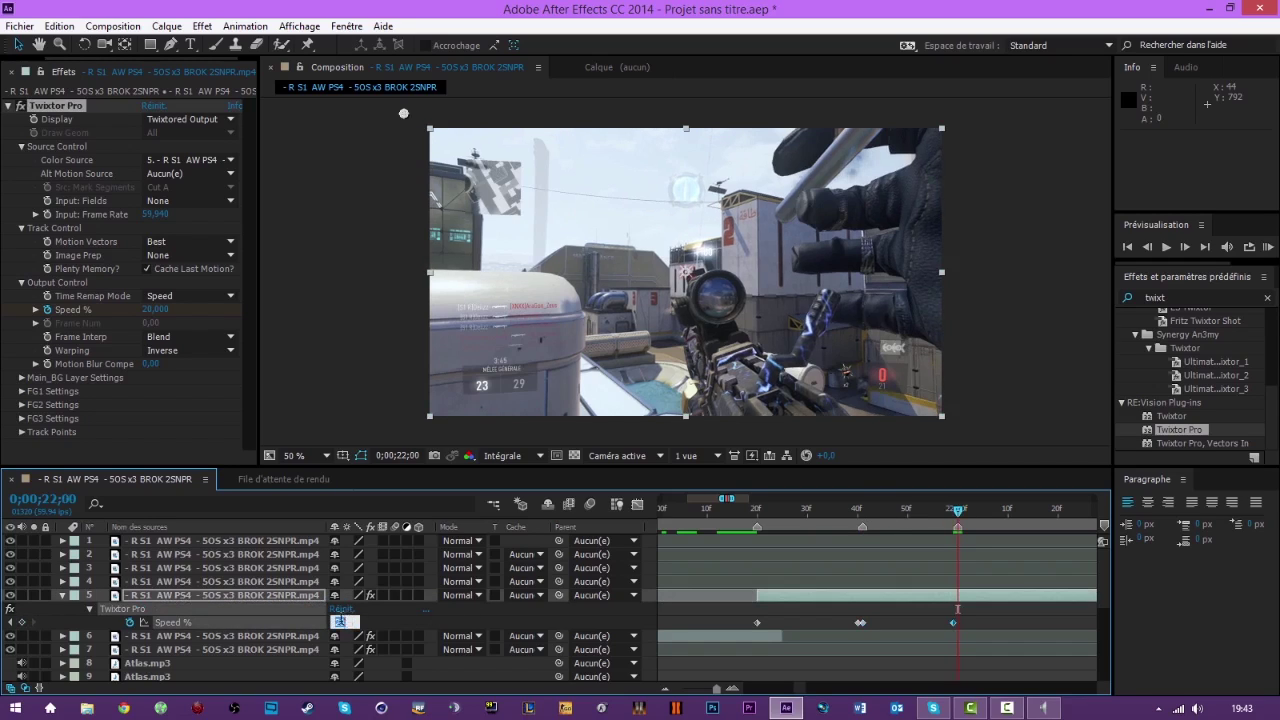
pyautogui.press('Return')
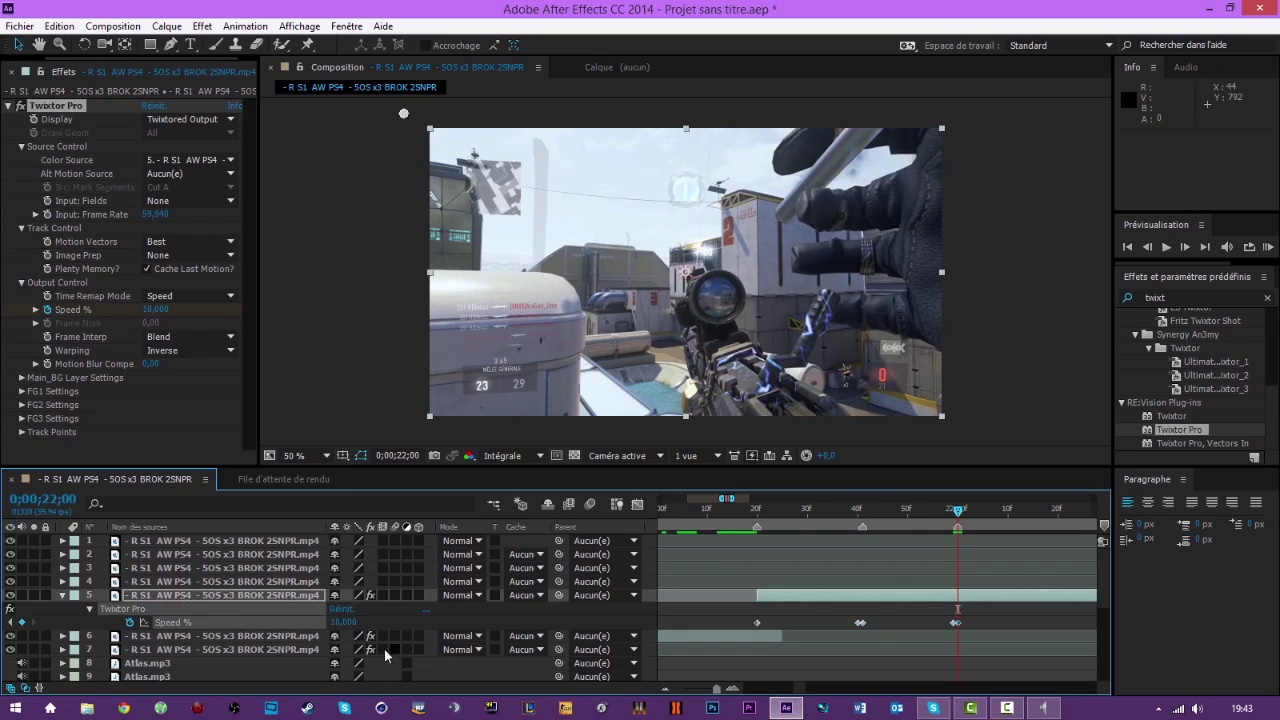
pyautogui.hotkey('ctrl', 'z')
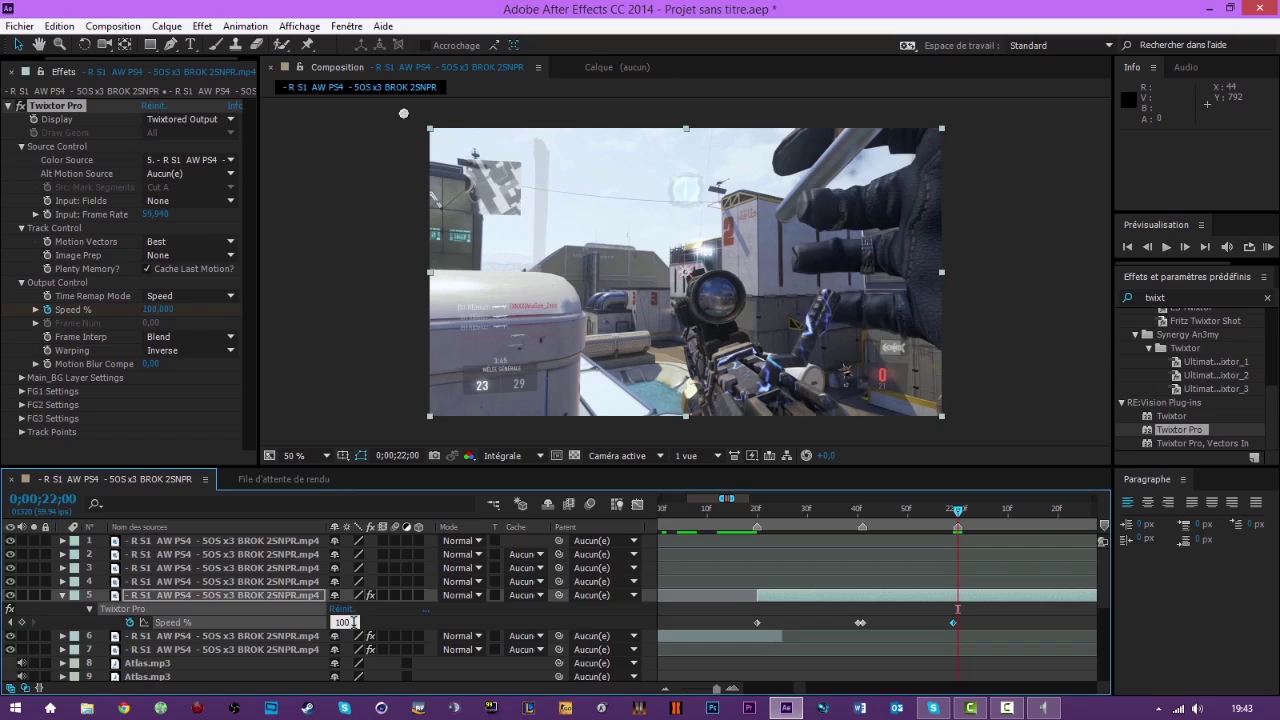
pyautogui.press('Return')
# Add a layer 5 Speed % keyframe at 0;00;22;31 holding 100 and raise the speed to 960 at 0;00;22;32.
pyautogui.moveTo(800, 688); pyautogui.dragTo(802, 688)
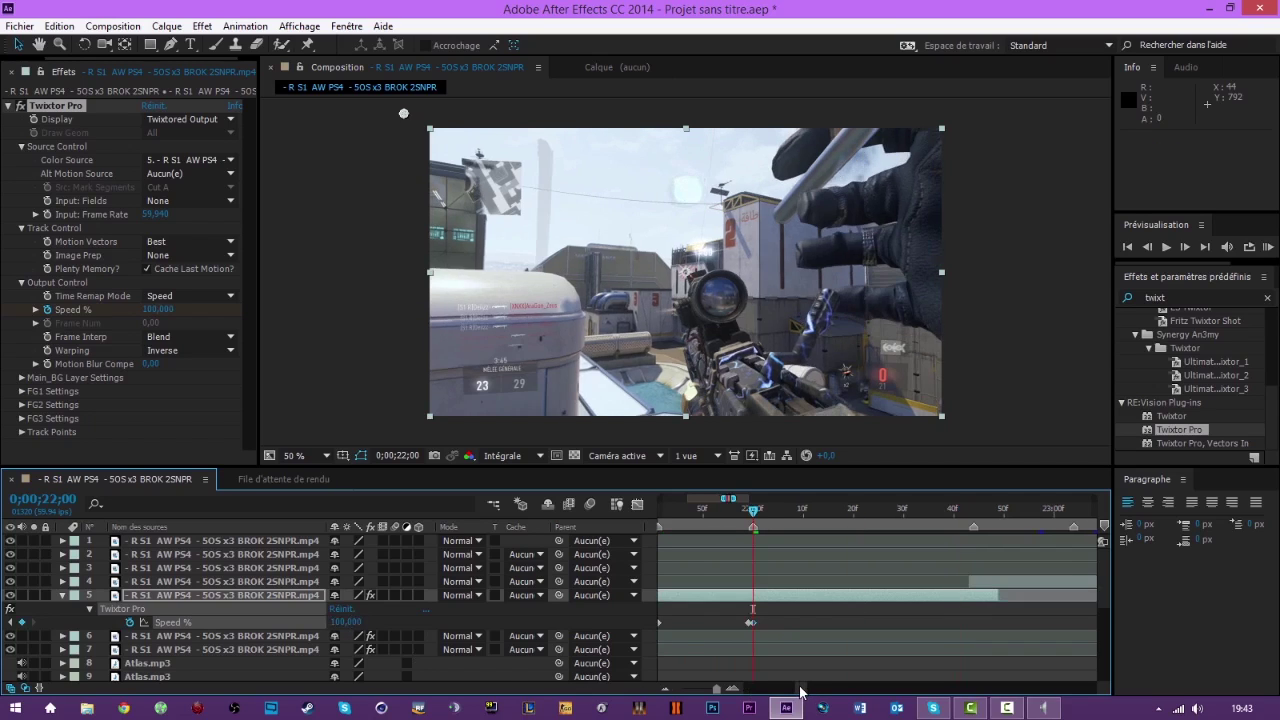
pyautogui.moveTo(757, 514); pyautogui.dragTo(913, 523)
pyautogui.click(22, 622)
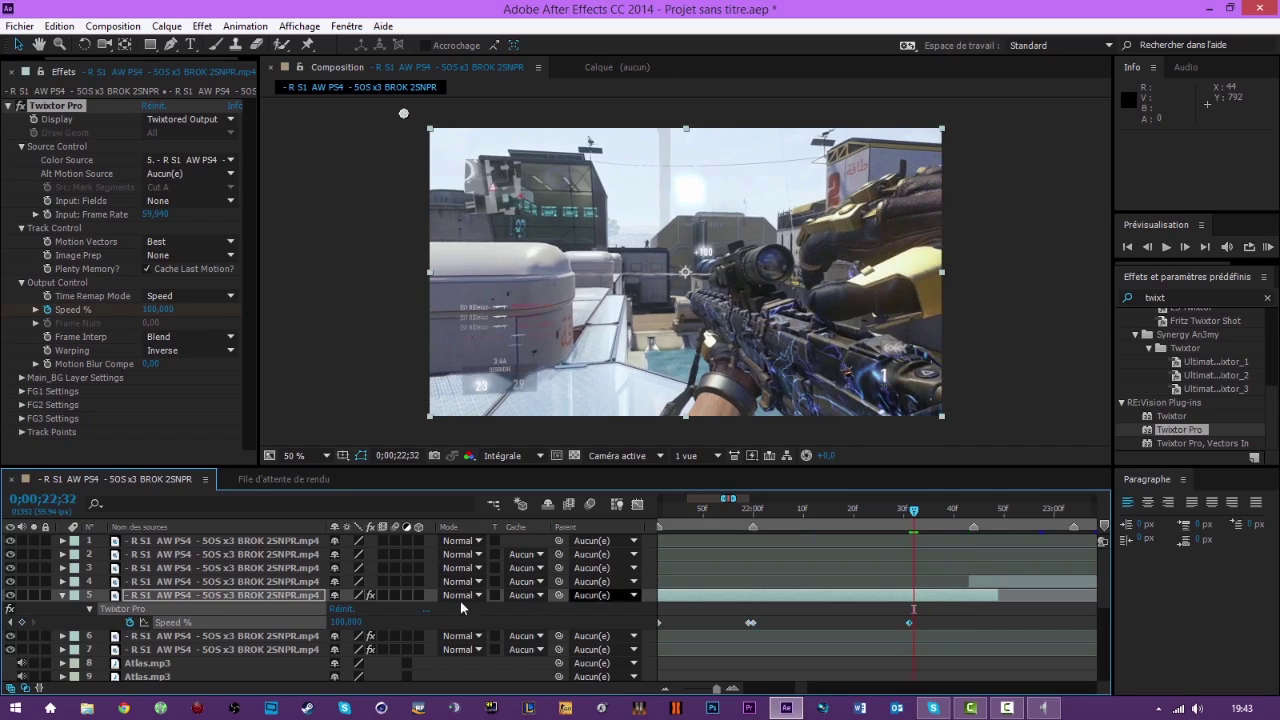
pyautogui.moveTo(424, 609)
pyautogui.mouseDown()
pyautogui.moveTo(443, 615)
pyautogui.moveTo(417, 619)
pyautogui.mouseUp()
# Set layer 5's Twixtor Speed % back to 100 at 0;00;22;33.
pyautogui.click(1183, 247)
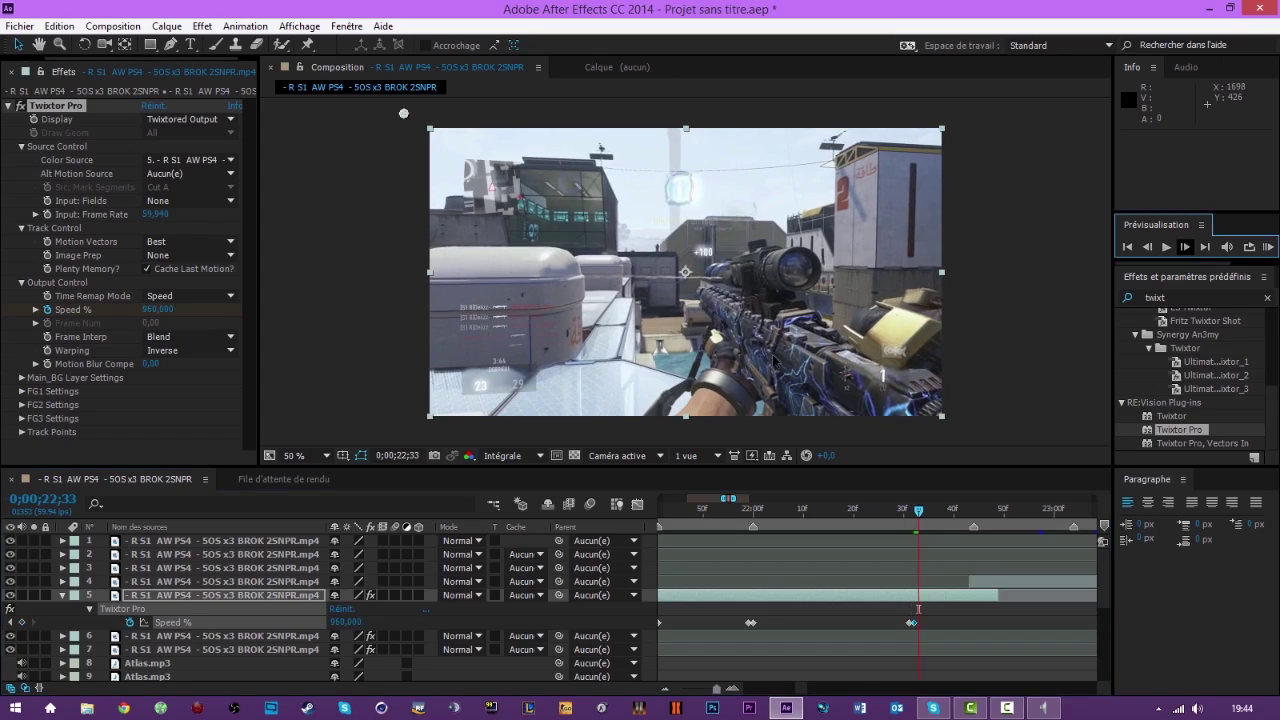
pyautogui.click(343, 622)
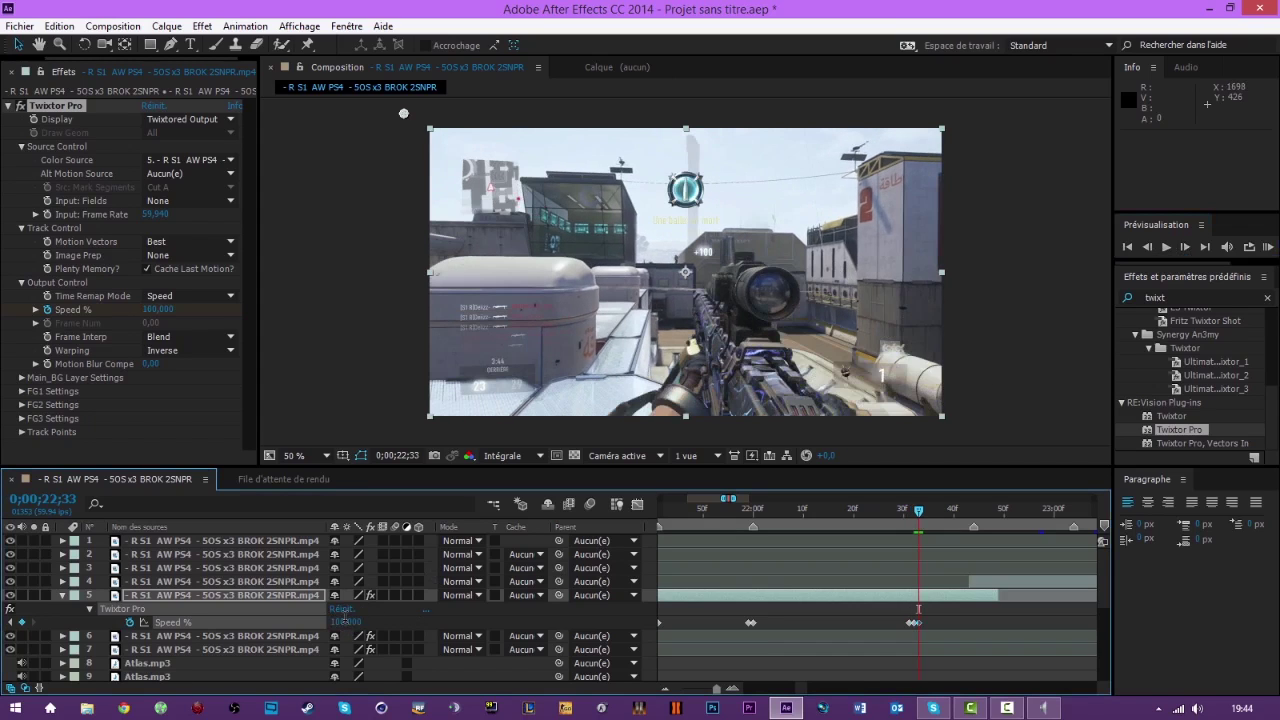
pyautogui.write('100')
pyautogui.press('Return')
# Collapse layer 5's keyframes and shift the layer 4 clip to start on the marker at 0;00;22;44.
pyautogui.moveTo(923, 516); pyautogui.dragTo(962, 545)
pyautogui.press('u')
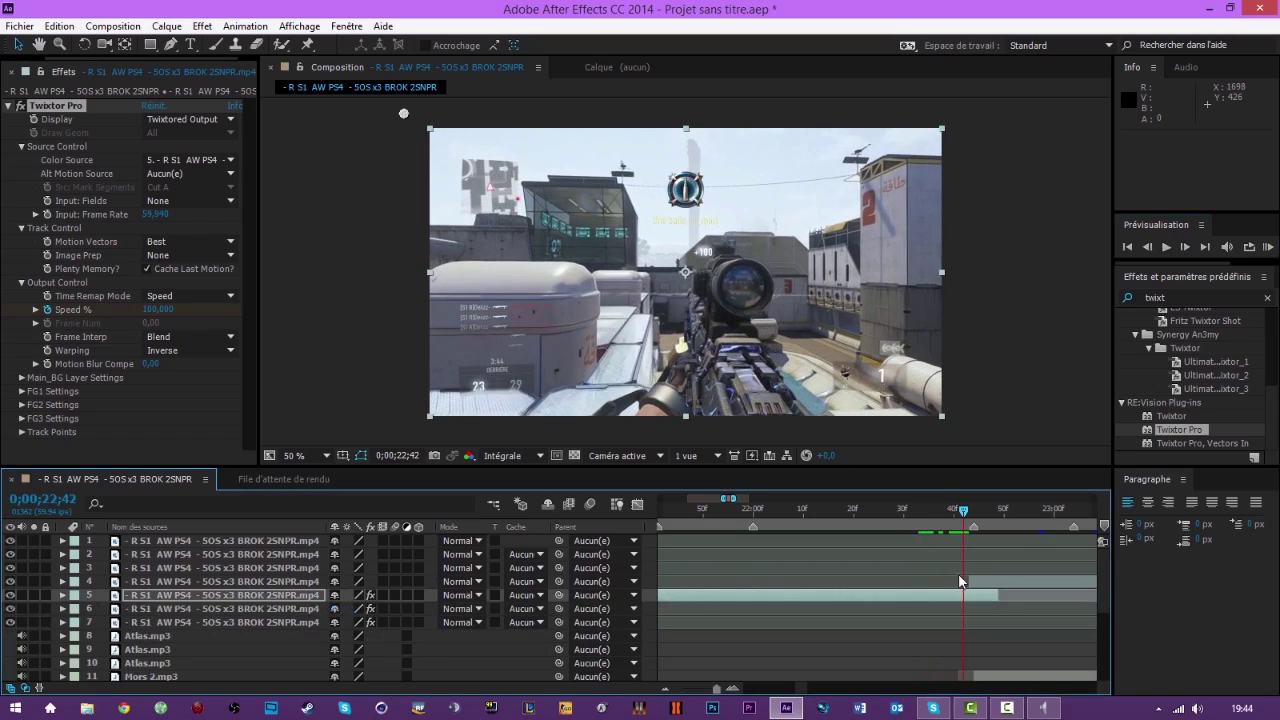
pyautogui.click(980, 580)
pyautogui.click(973, 512)
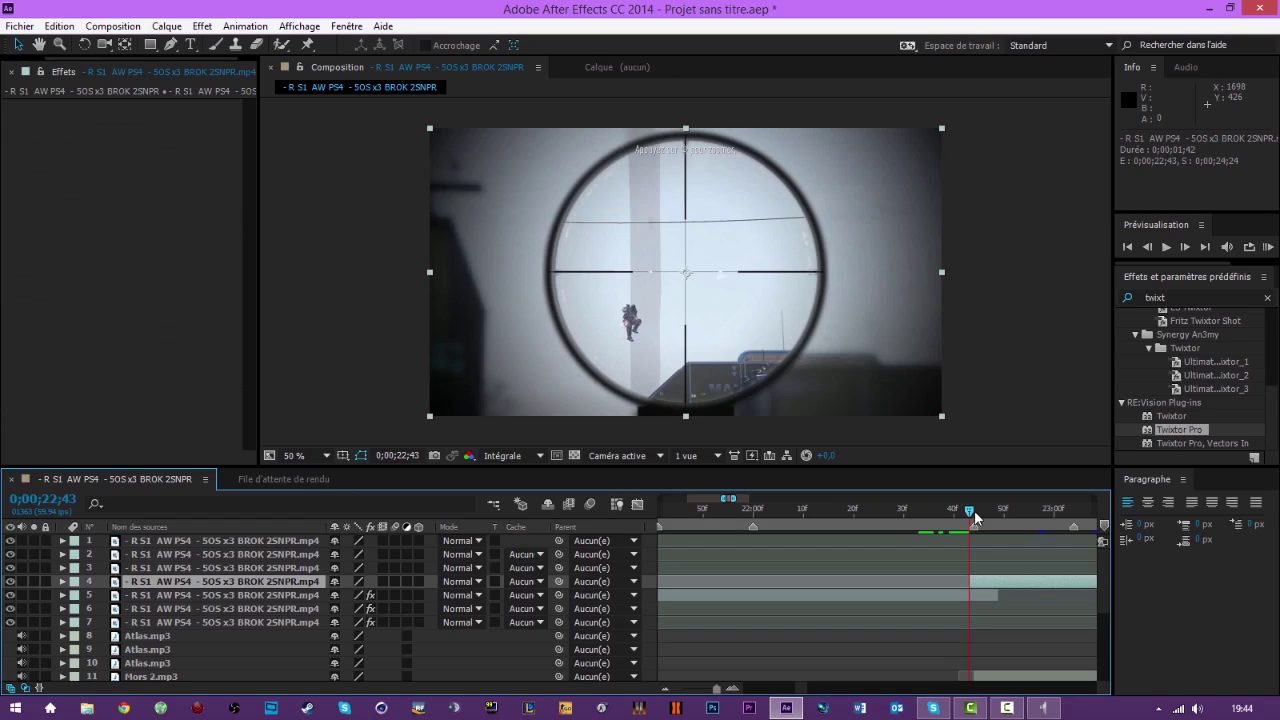
pyautogui.moveTo(980, 586); pyautogui.dragTo(984, 586)
# Apply Twixtor Pro to the layer 4 clip with a 59.94 input frame rate and a Speed % keyframe at 0;00;22;44.
pyautogui.moveTo(1163, 440); pyautogui.dragTo(1005, 580)
pyautogui.click(157, 215)
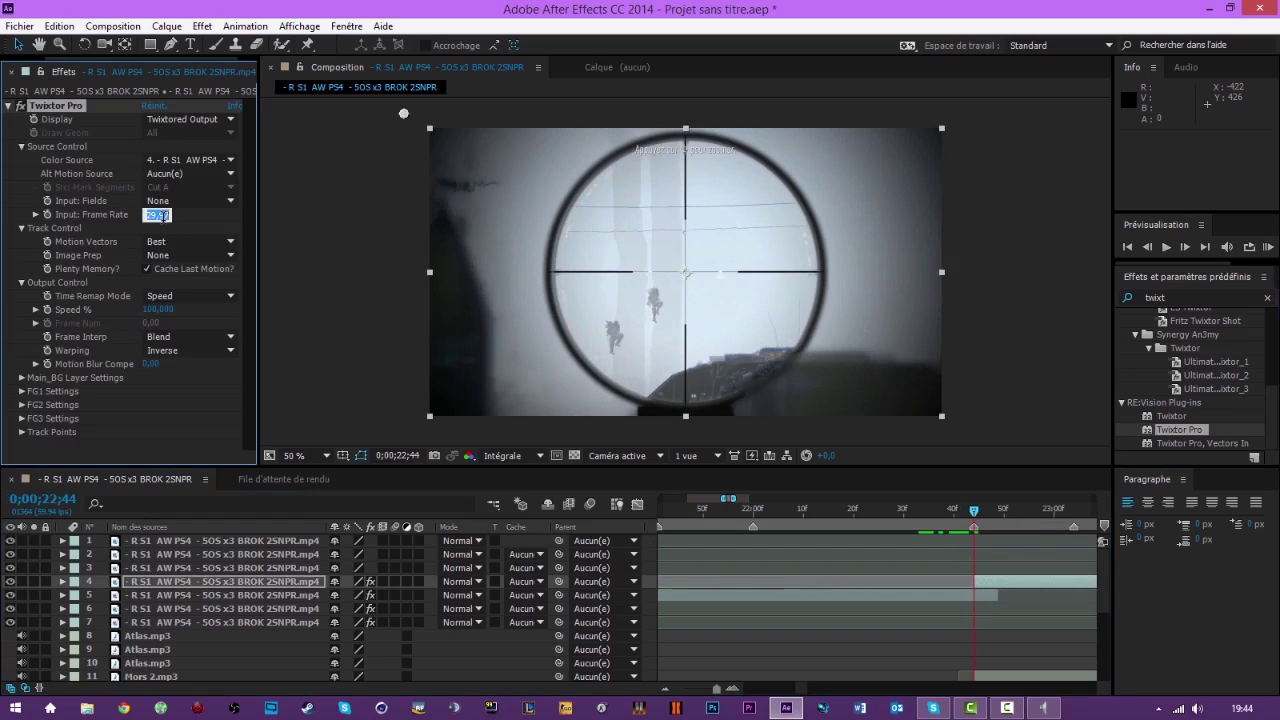
pyautogui.write('59.94')
pyautogui.press('Return')
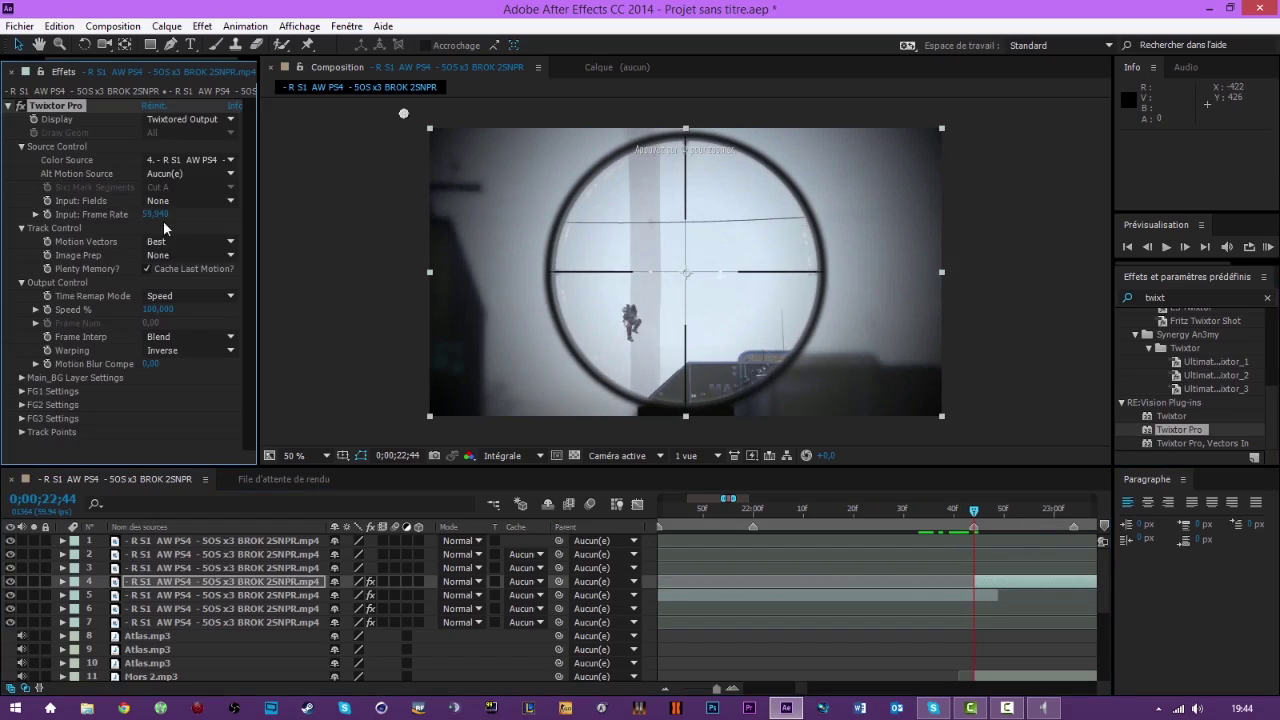
pyautogui.click(46, 309)
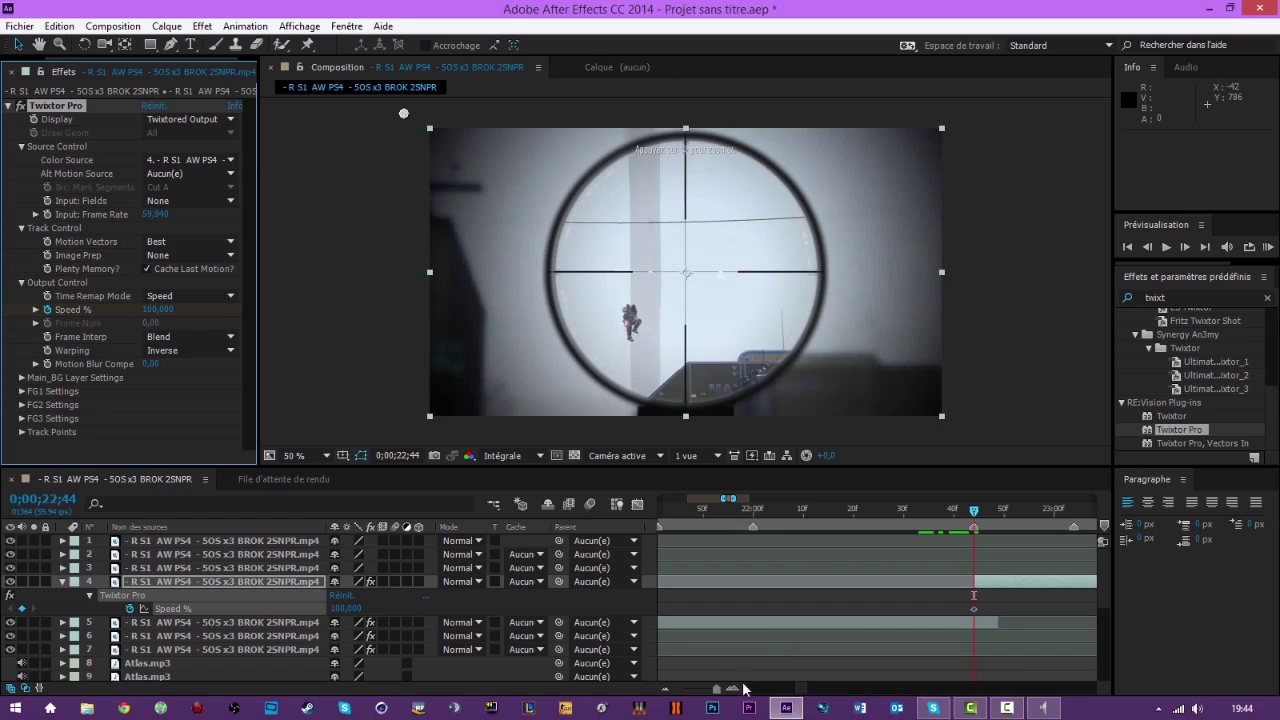
# Add a layer 4 Speed % keyframe at 0;00;23;03 holding 100 and advance to 0;00;23;04.
pyautogui.moveTo(802, 687); pyautogui.dragTo(803, 687)
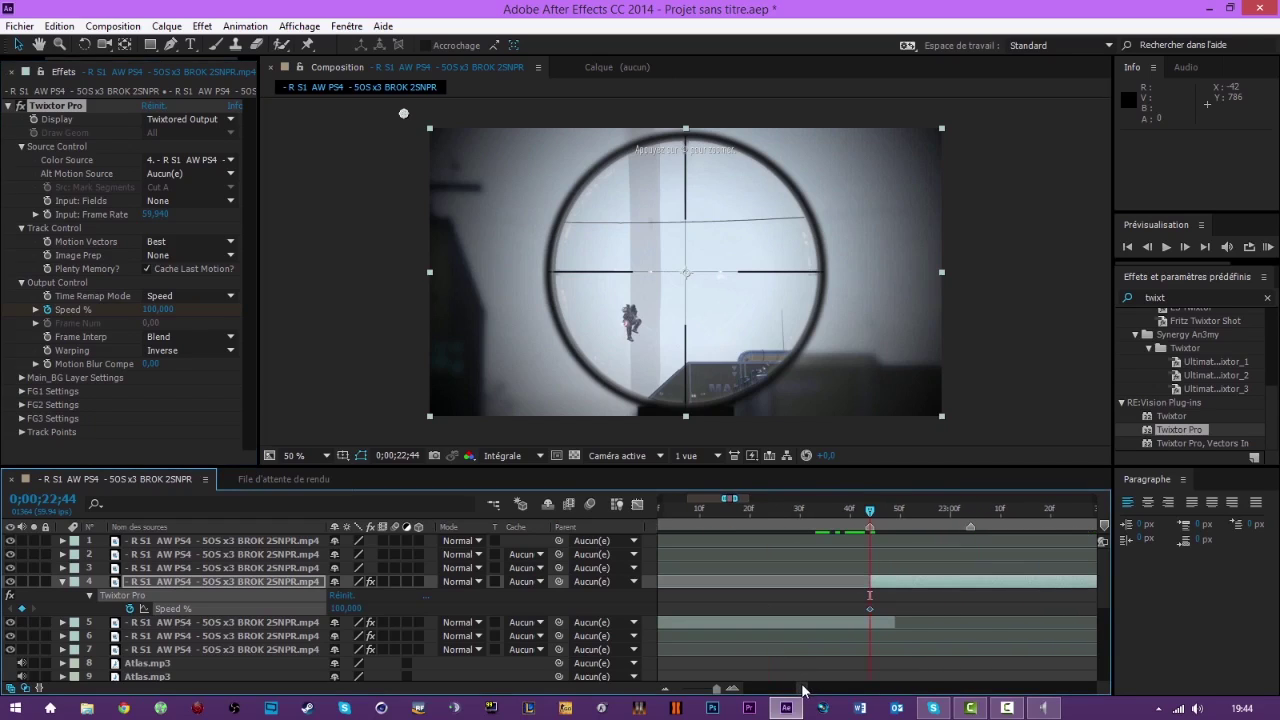
pyautogui.moveTo(873, 520); pyautogui.dragTo(965, 558)
pyautogui.click(21, 608)
pyautogui.press('pagedown')
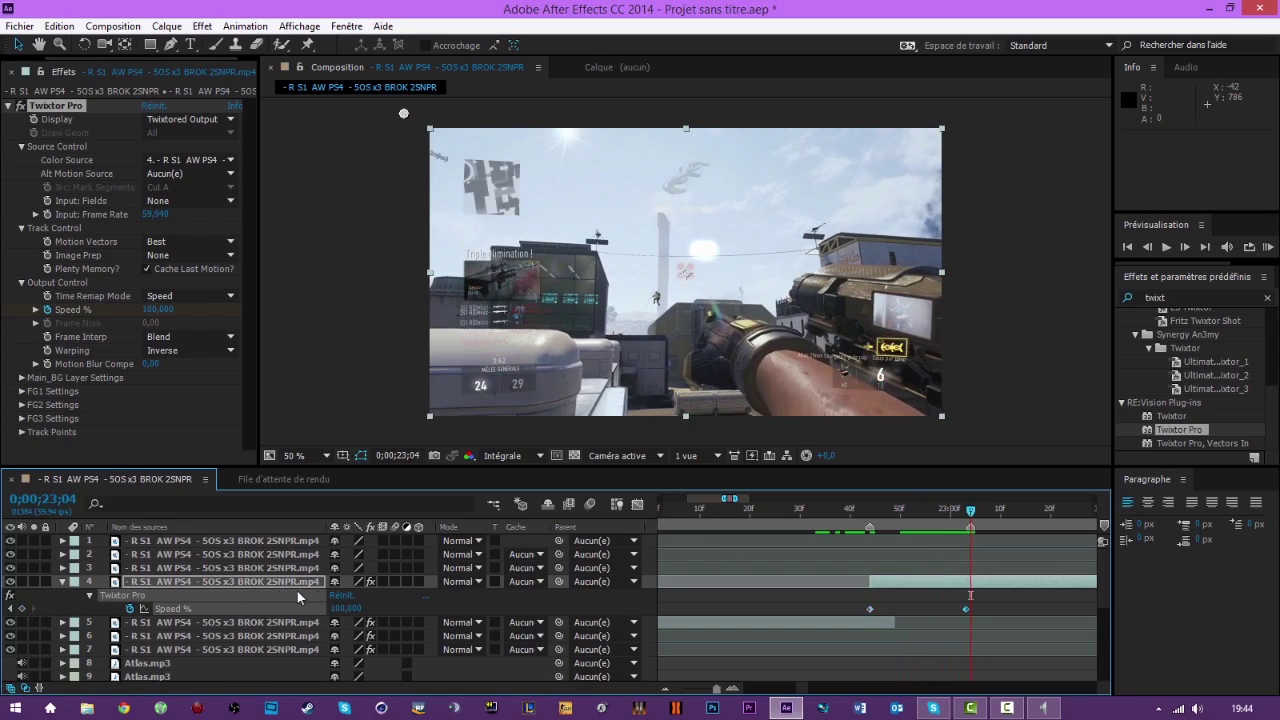
# Try a layer 4 speed of 200 at 0;00;23;04, check the frames after it, and undo the value change.
pyautogui.click(352, 607)
pyautogui.write('200')
pyautogui.press('Return')
pyautogui.hscroll(3, 805, 688)
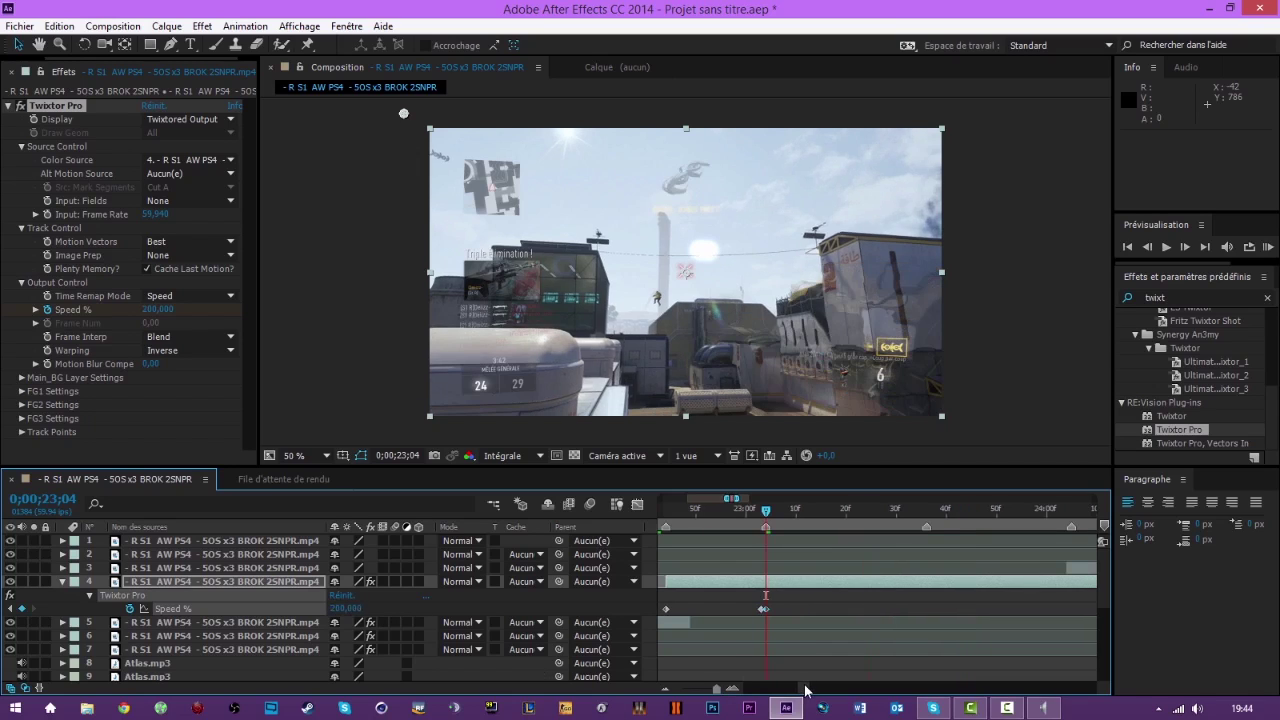
pyautogui.moveTo(768, 514); pyautogui.dragTo(784, 537)
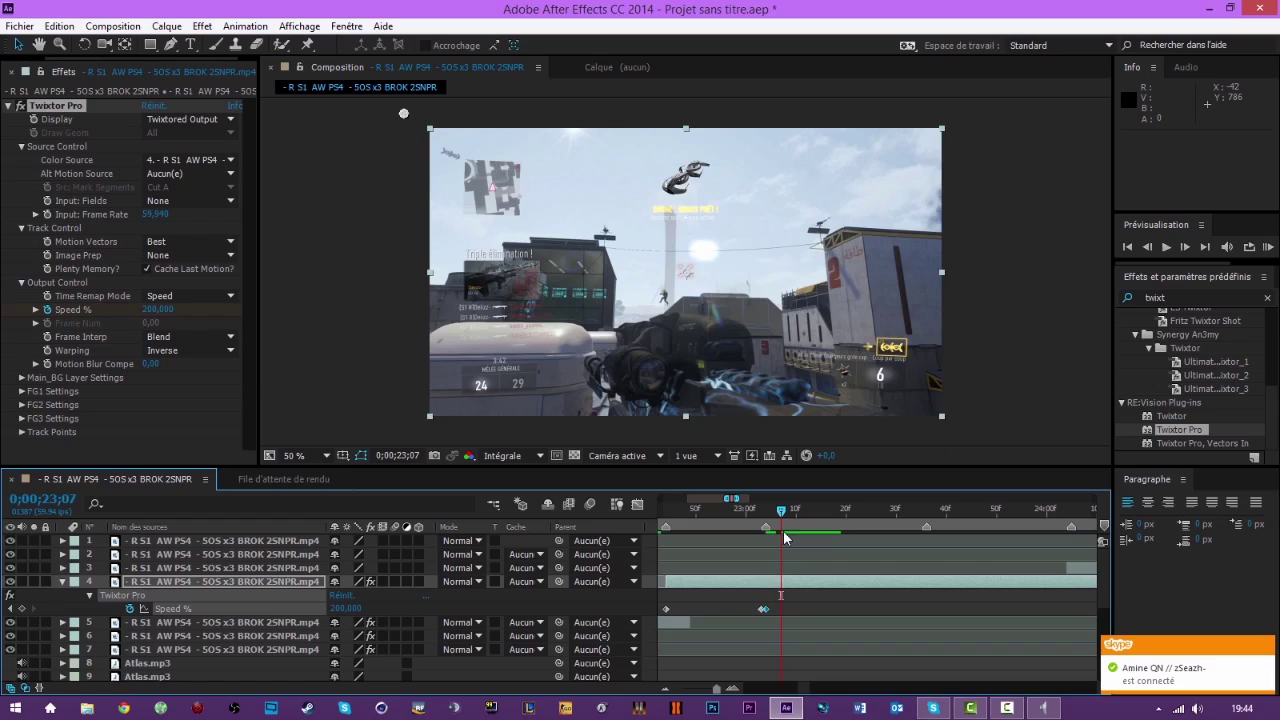
pyautogui.hotkey('ctrl', 'z')
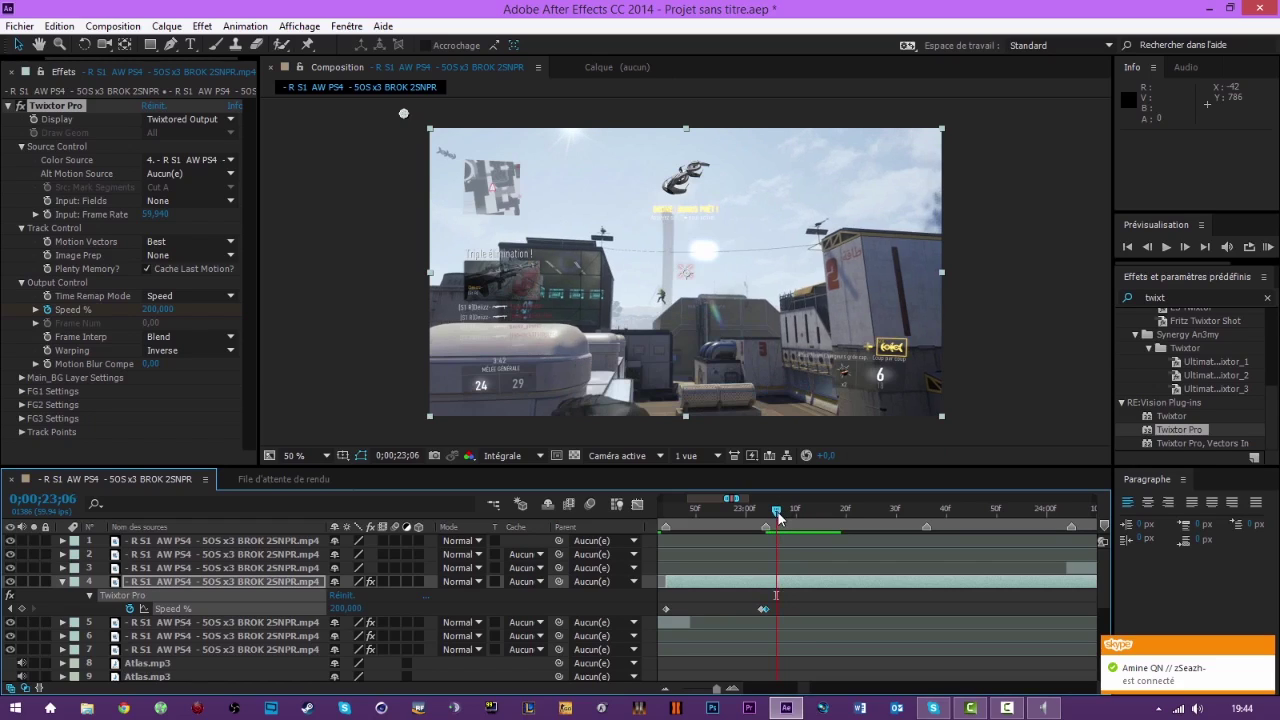
pyautogui.moveTo(780, 519); pyautogui.dragTo(774, 524)
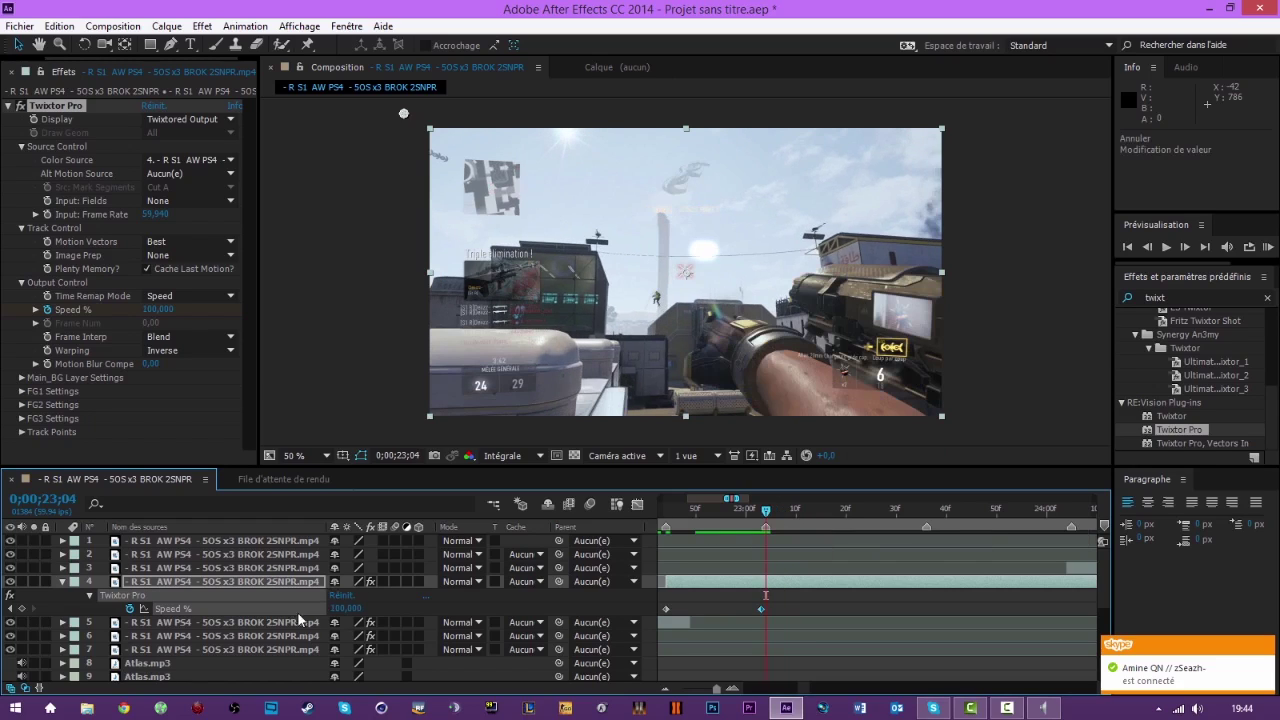
# Raise layer 4's Speed % to 1470 at 0;00;23;04 and set it to 100 at 0;00;23;05.
pyautogui.moveTo(337, 608); pyautogui.dragTo(433, 598)
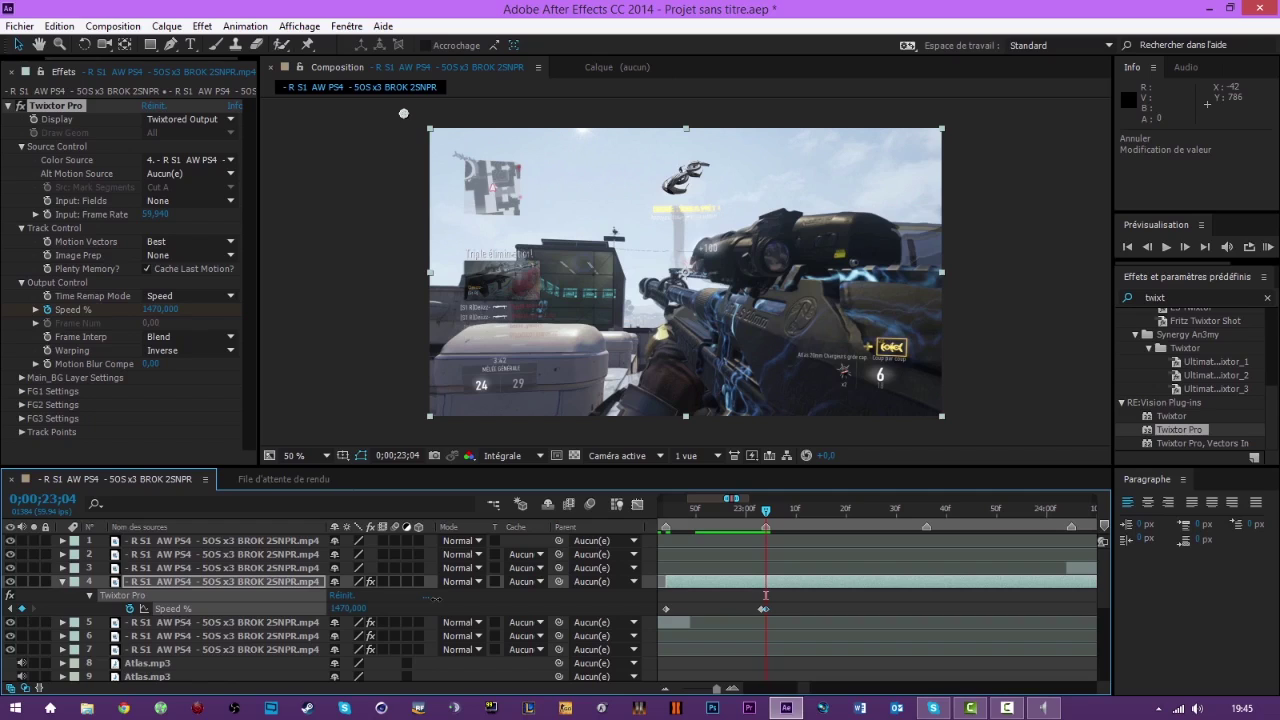
pyautogui.click(1184, 247)
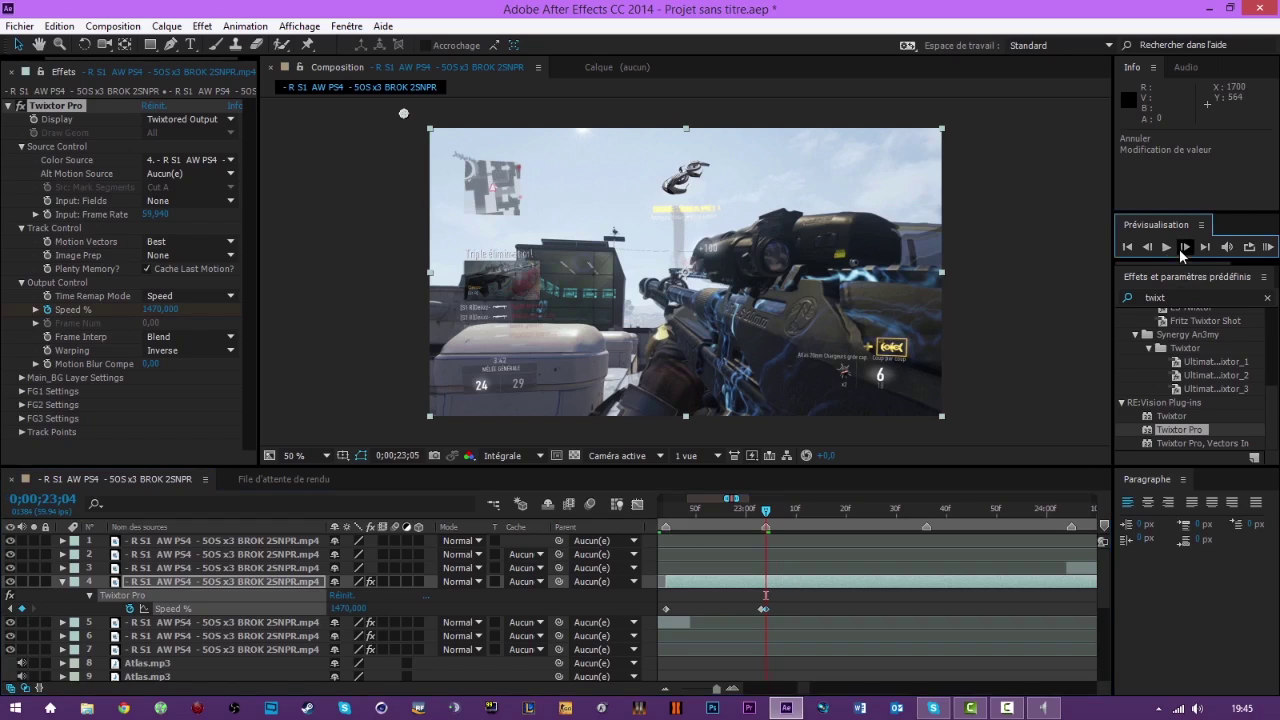
pyautogui.click(355, 610)
pyautogui.press('Return')
# Add a layer 4 Speed % keyframe at 0;00;23;35 holding 100 and set the speed to 20 at 0;00;23;36.
pyautogui.moveTo(771, 512); pyautogui.dragTo(922, 537)
pyautogui.click(22, 608)
pyautogui.click(929, 511)
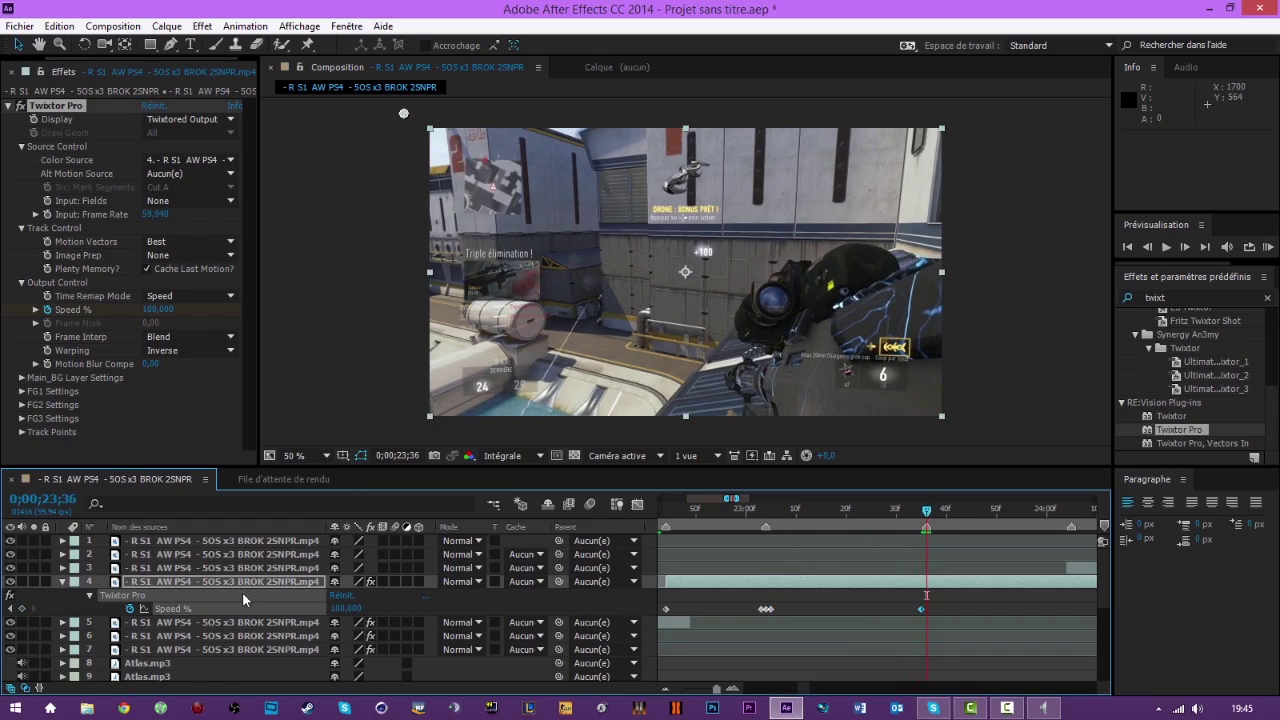
pyautogui.click(340, 608)
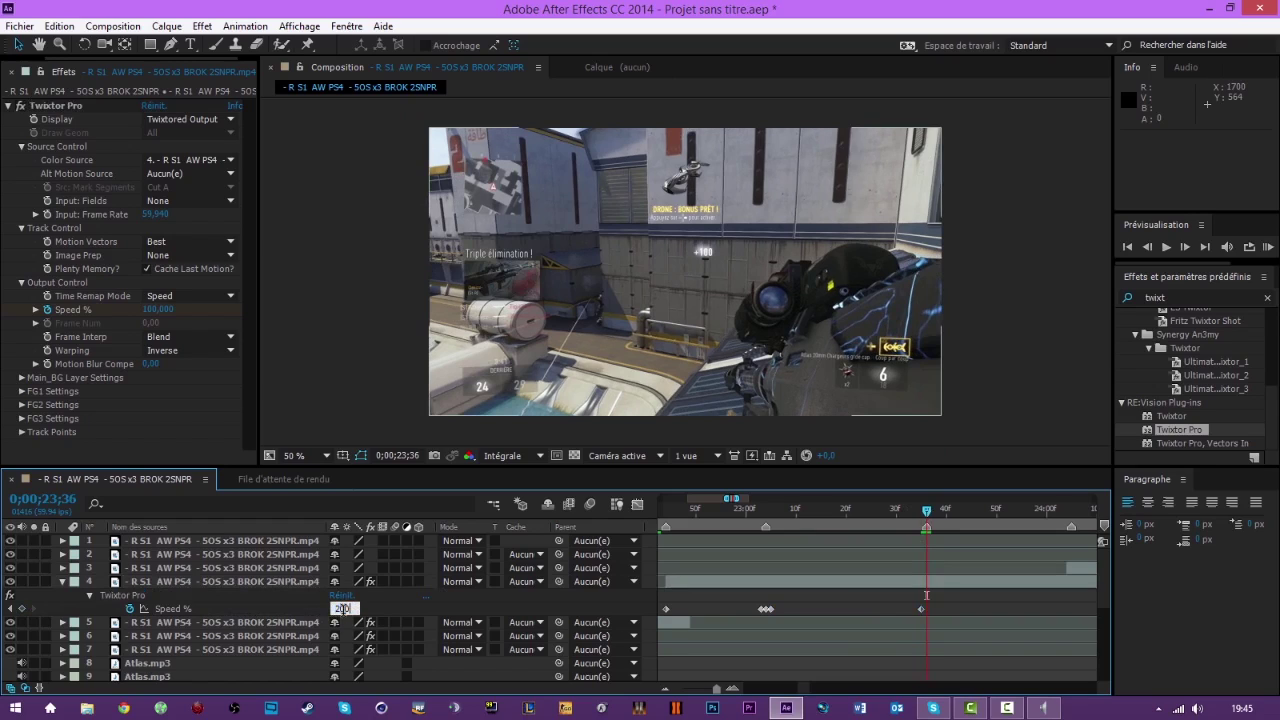
pyautogui.write('20')
pyautogui.press('Return')
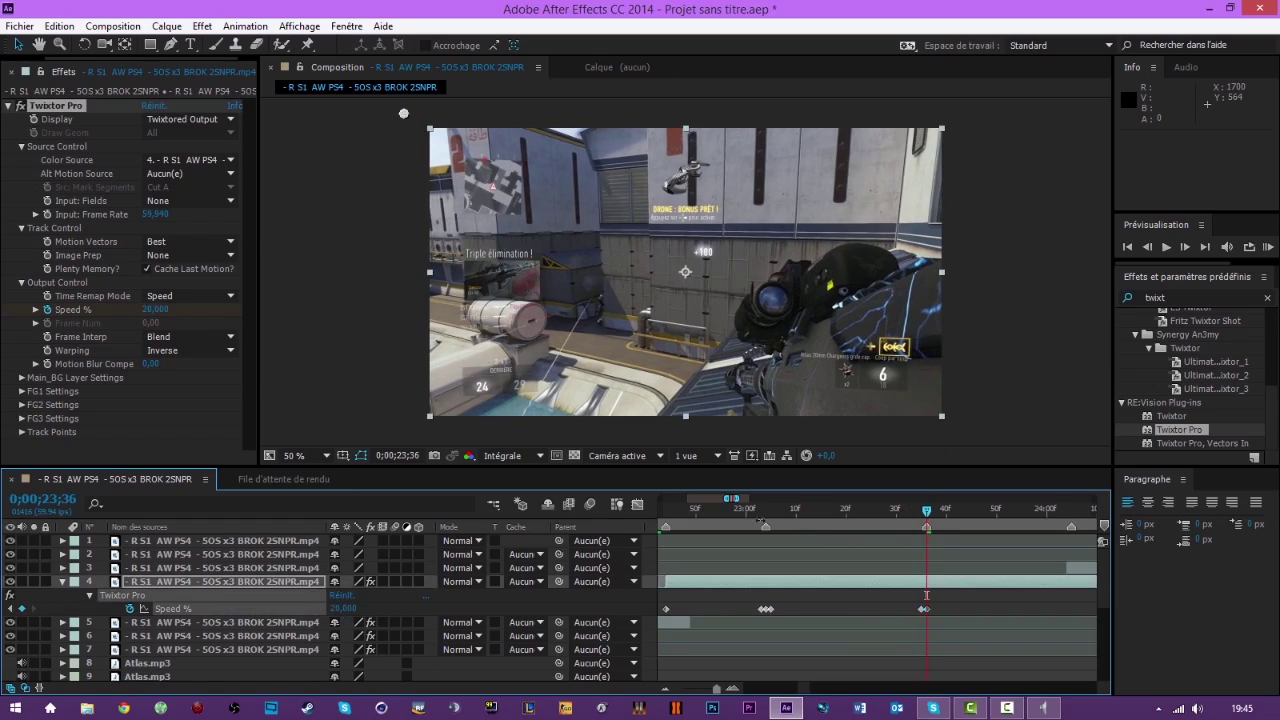
# Add a layer 4 Speed % keyframe at 0;00;23;50 holding 20 and raise the speed to 2550 at 0;00;23;51.
pyautogui.moveTo(927, 511); pyautogui.dragTo(995, 538)
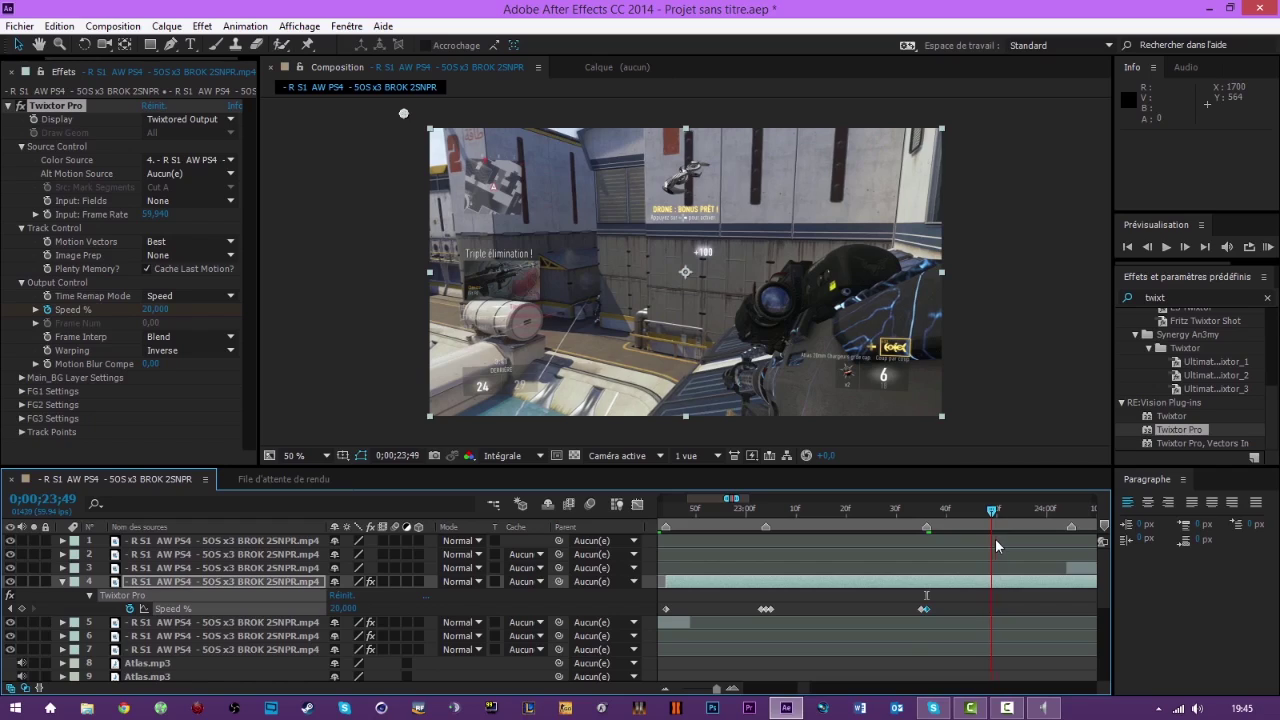
pyautogui.click(22, 608)
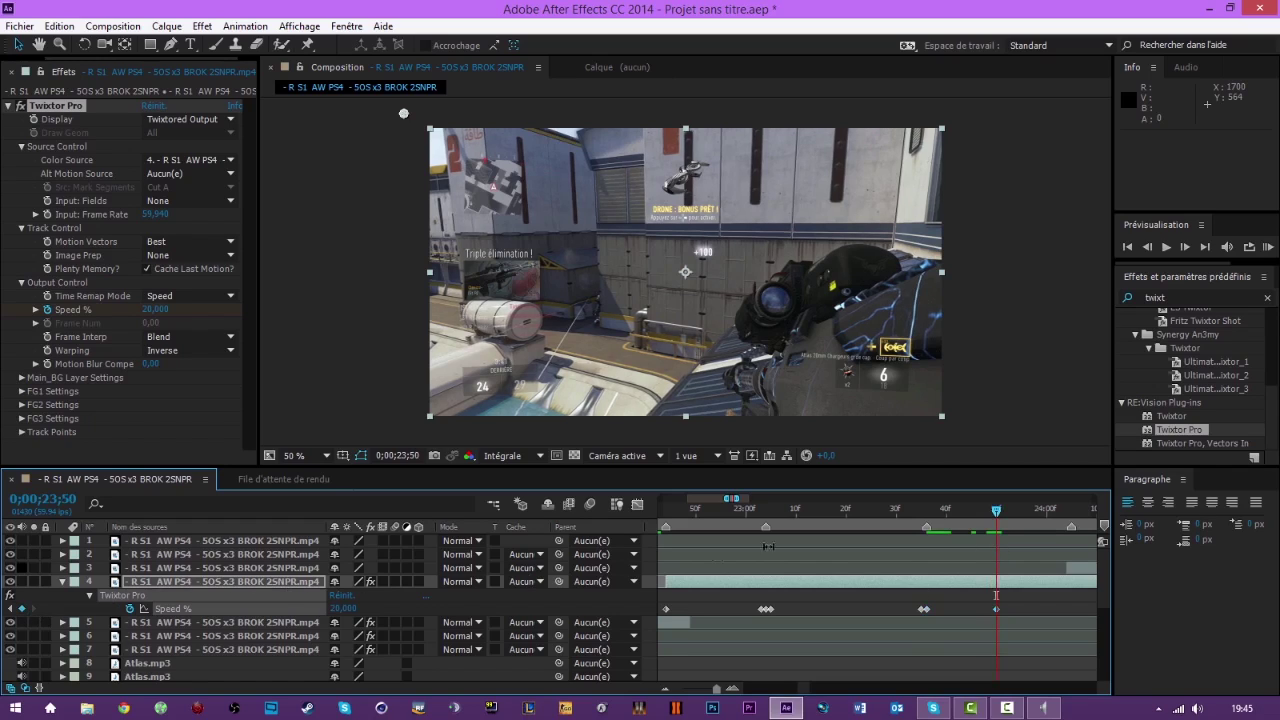
pyautogui.press('pagedown')
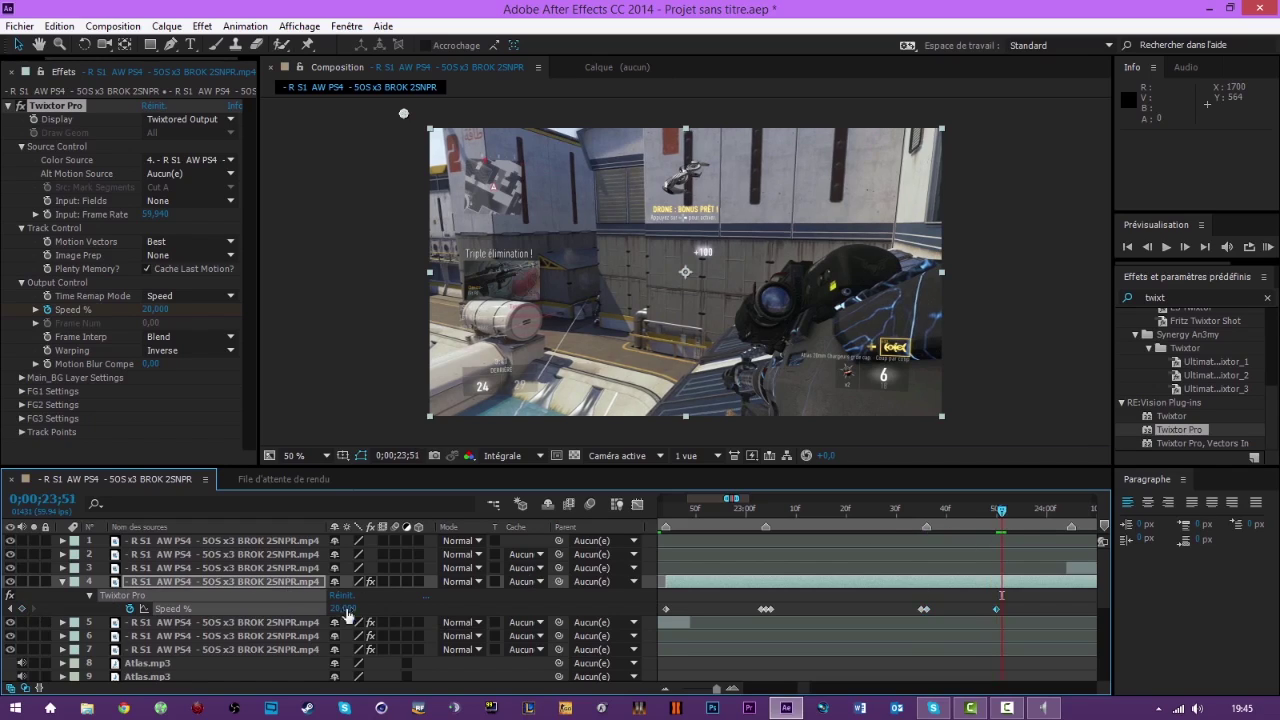
pyautogui.moveTo(378, 607); pyautogui.dragTo(540, 597)
# Set layer 4's Twixtor Speed % back to 100 at 0;00;23;52.
pyautogui.click(1184, 249)
pyautogui.click(352, 607)
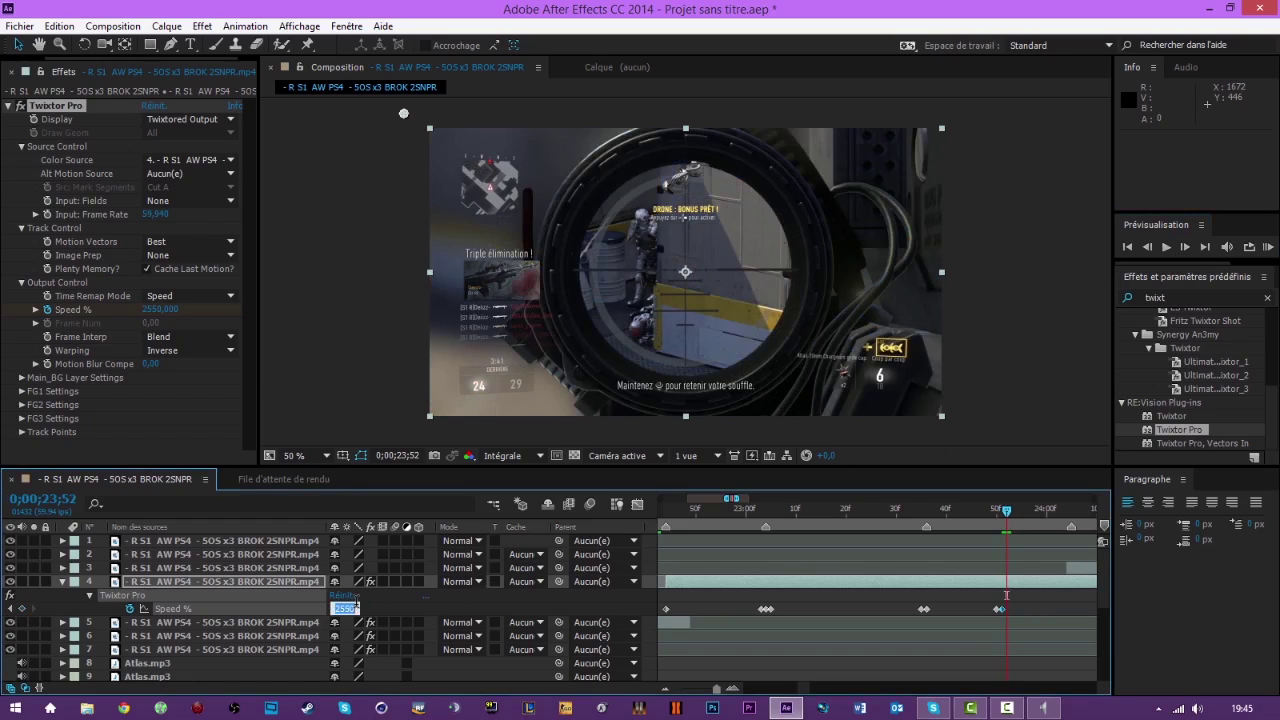
pyautogui.write('100')
pyautogui.press('Return')
# Shift the layer 3 clip to start on the marker at 0;00;24;05 and trim layer 4's end to 0;00;24;08.
pyautogui.moveTo(1008, 512); pyautogui.dragTo(1079, 567)
pyautogui.moveTo(797, 689); pyautogui.dragTo(808, 690)
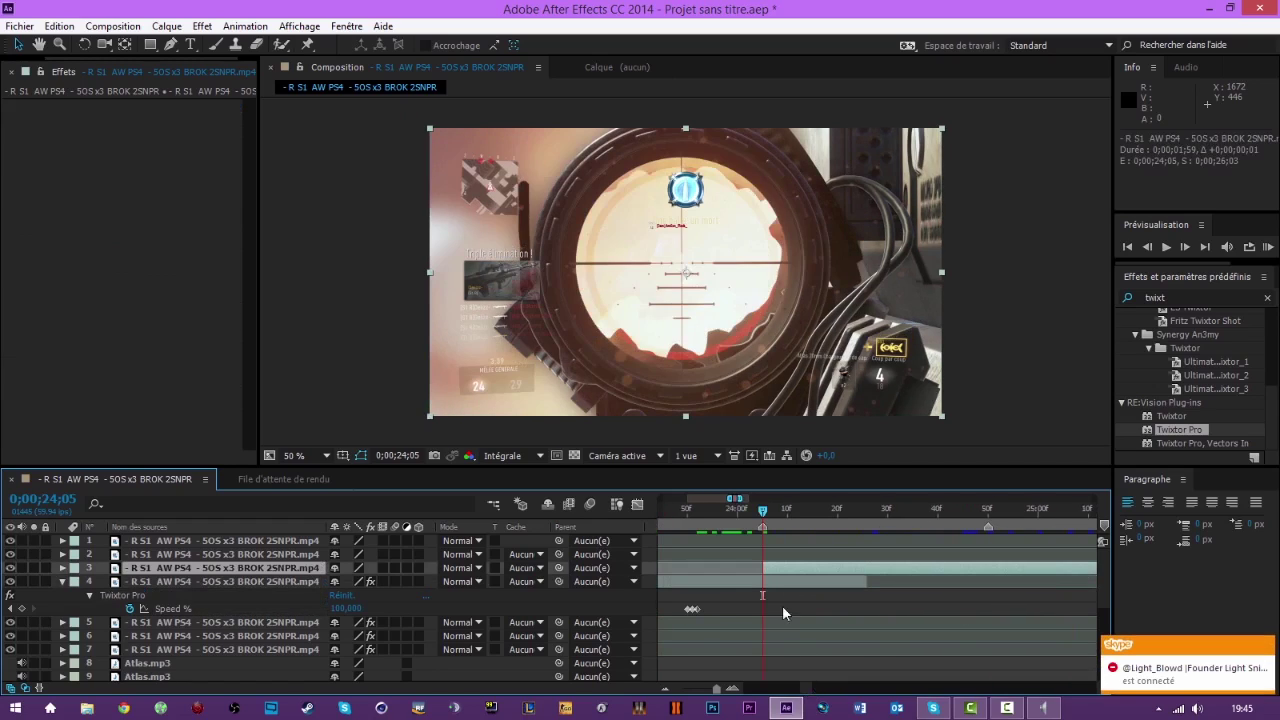
pyautogui.moveTo(862, 582); pyautogui.dragTo(778, 583)
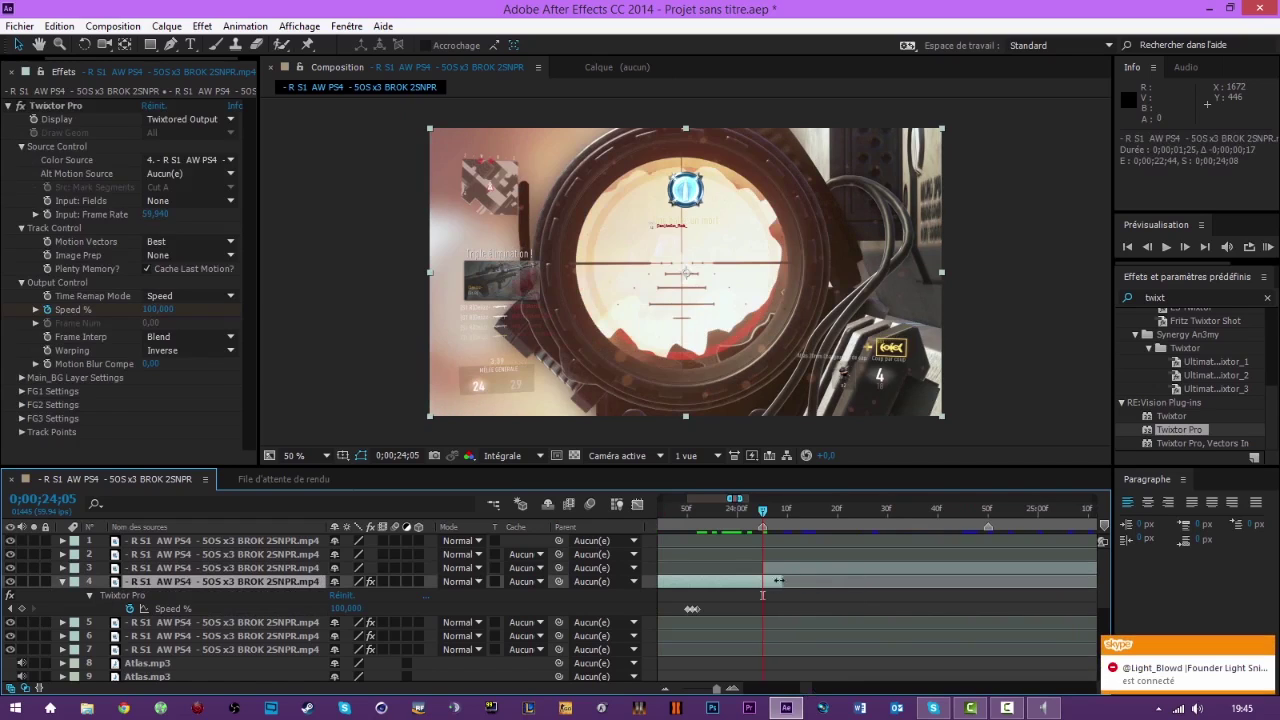
# Collapse layer 4's keyframes and apply Twixtor Pro to the layer 3 gameplay clip at its start, 0;00;24;05.
pyautogui.press('u')
pyautogui.click(778, 569)
pyautogui.moveTo(1161, 436); pyautogui.dragTo(806, 563)
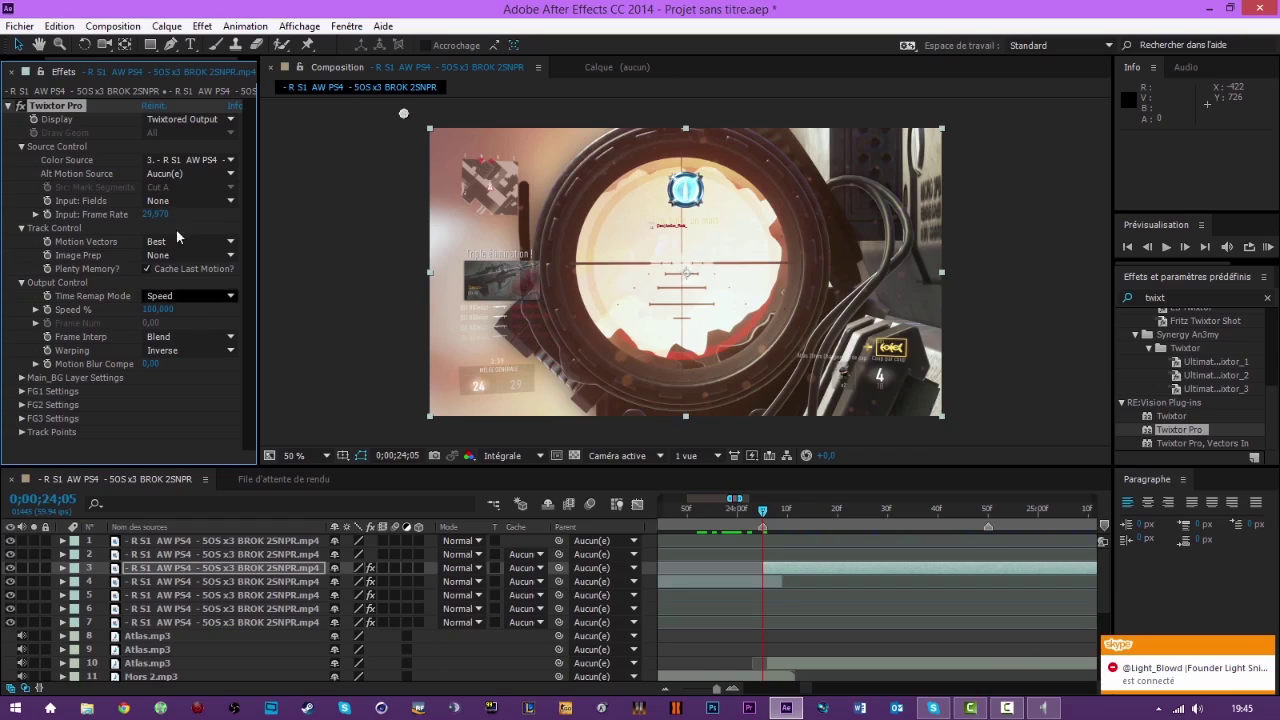
# Set layer 3's Twixtor Pro input frame rate to 59.94 and start keyframing Speed % at 0;00;24;05.
pyautogui.click(157, 214)
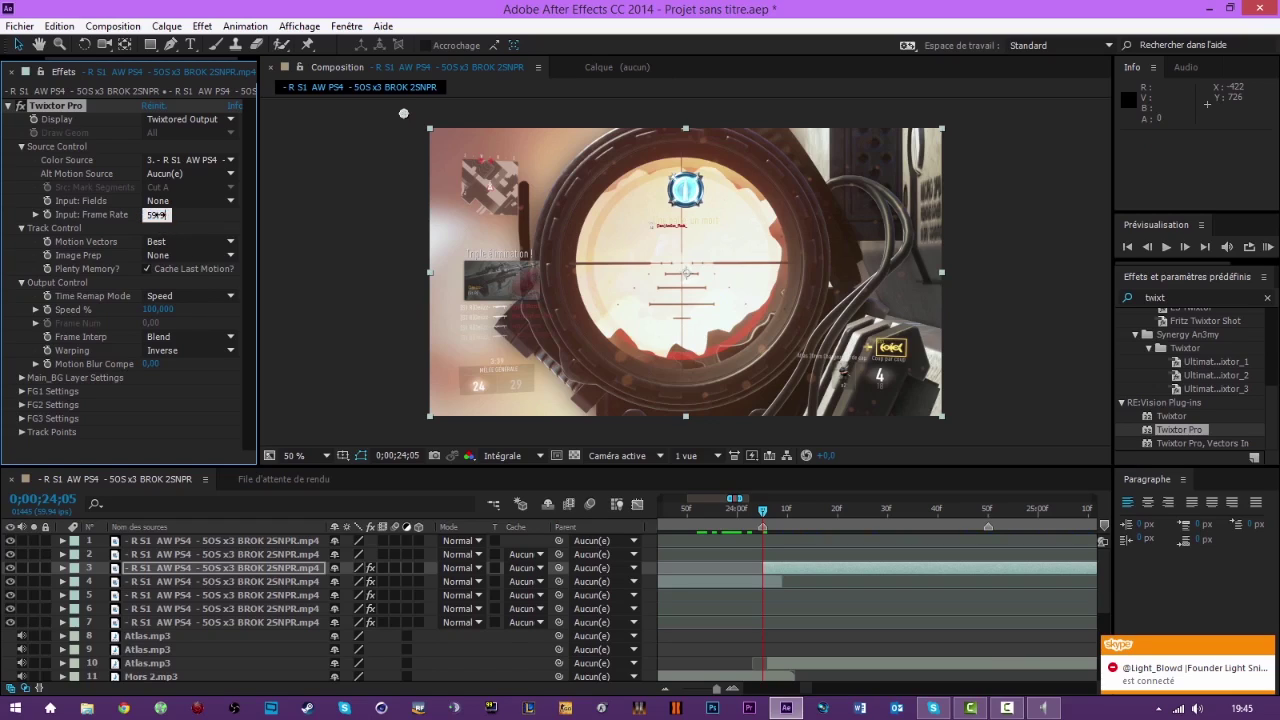
pyautogui.press('Return')
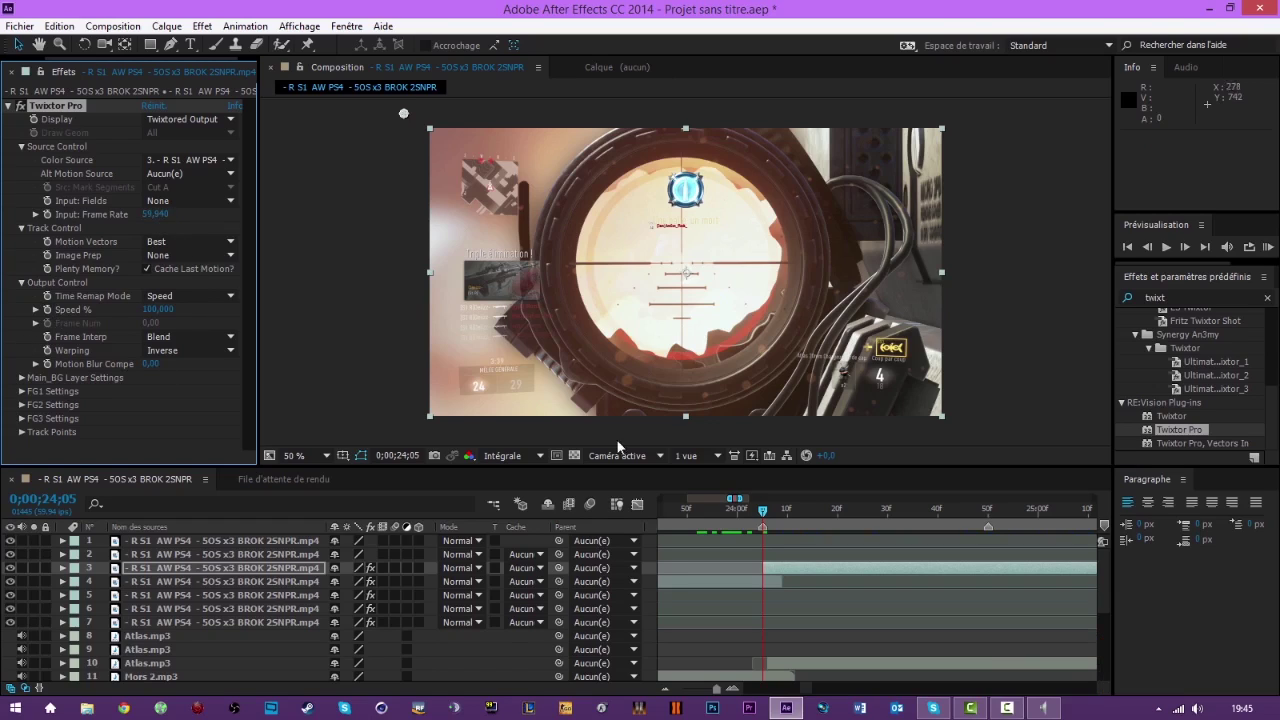
pyautogui.click(45, 309)
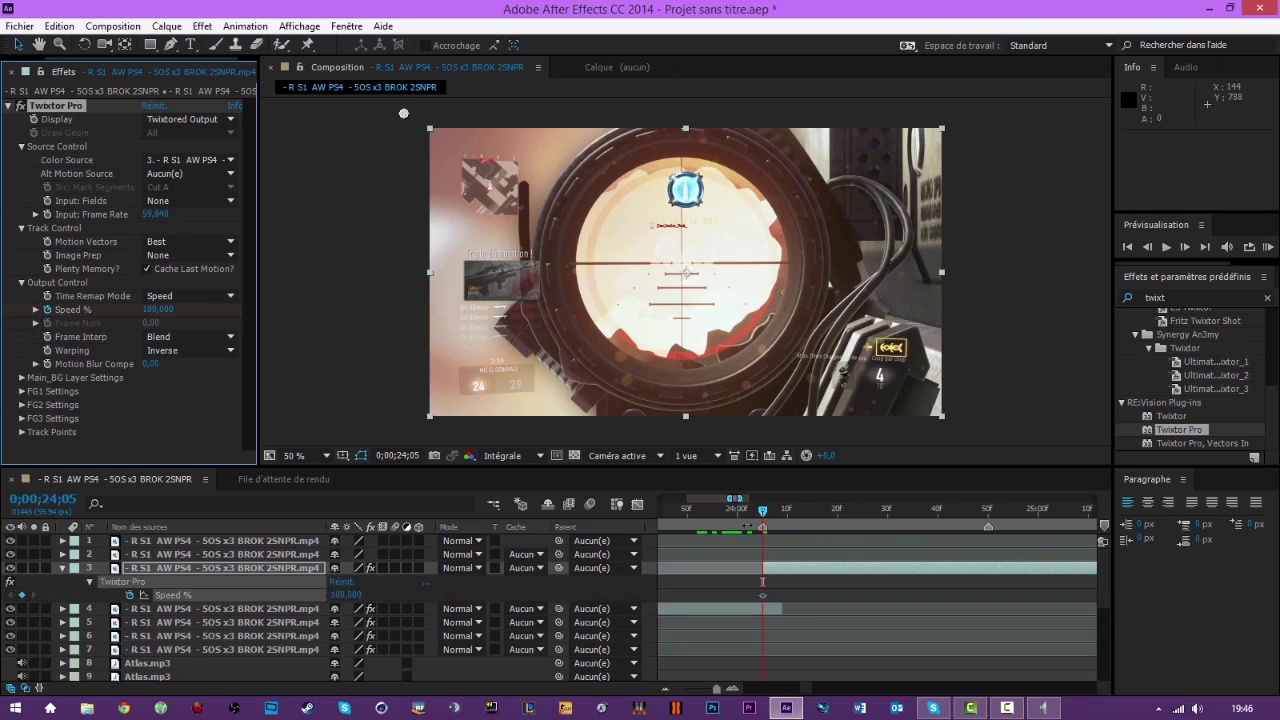
# Add a layer 3 Speed % keyframe holding 100 at 0;00;24;49 and lower the speed to 20 at 0;00;24;50.
pyautogui.moveTo(771, 513); pyautogui.dragTo(983, 528)
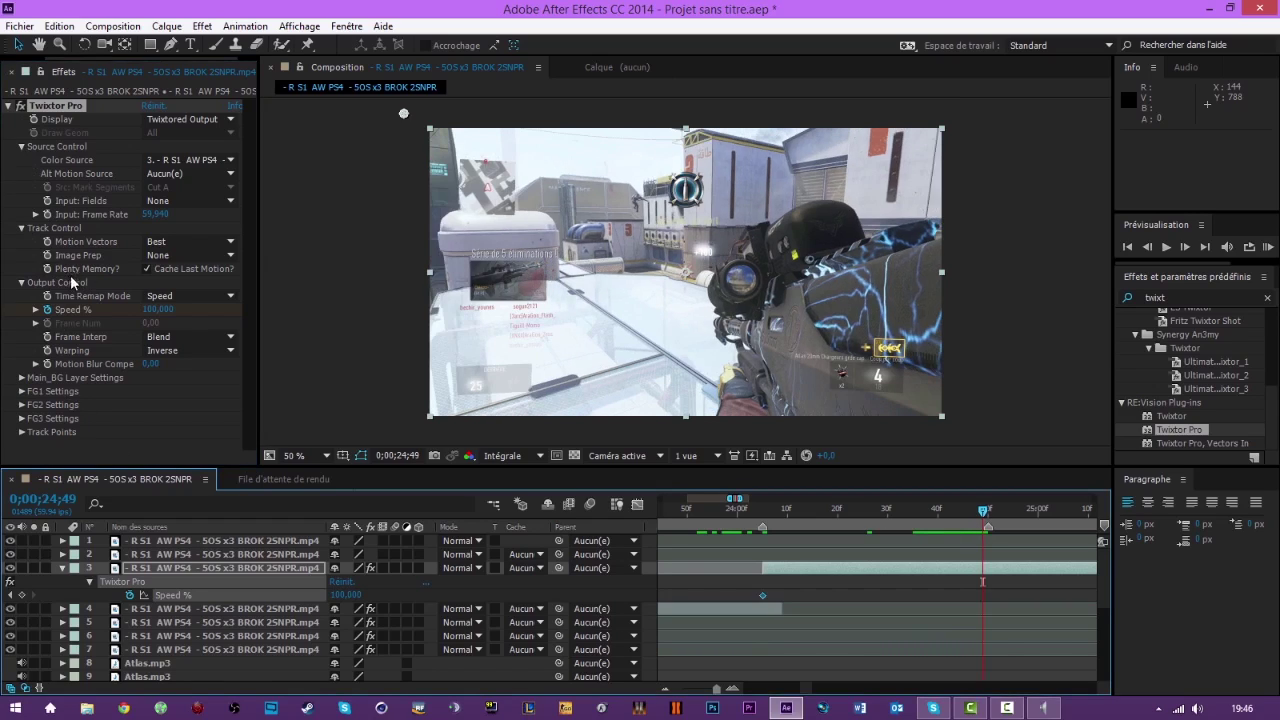
pyautogui.click(22, 595)
pyautogui.moveTo(983, 512); pyautogui.dragTo(988, 512)
pyautogui.click(364, 595)
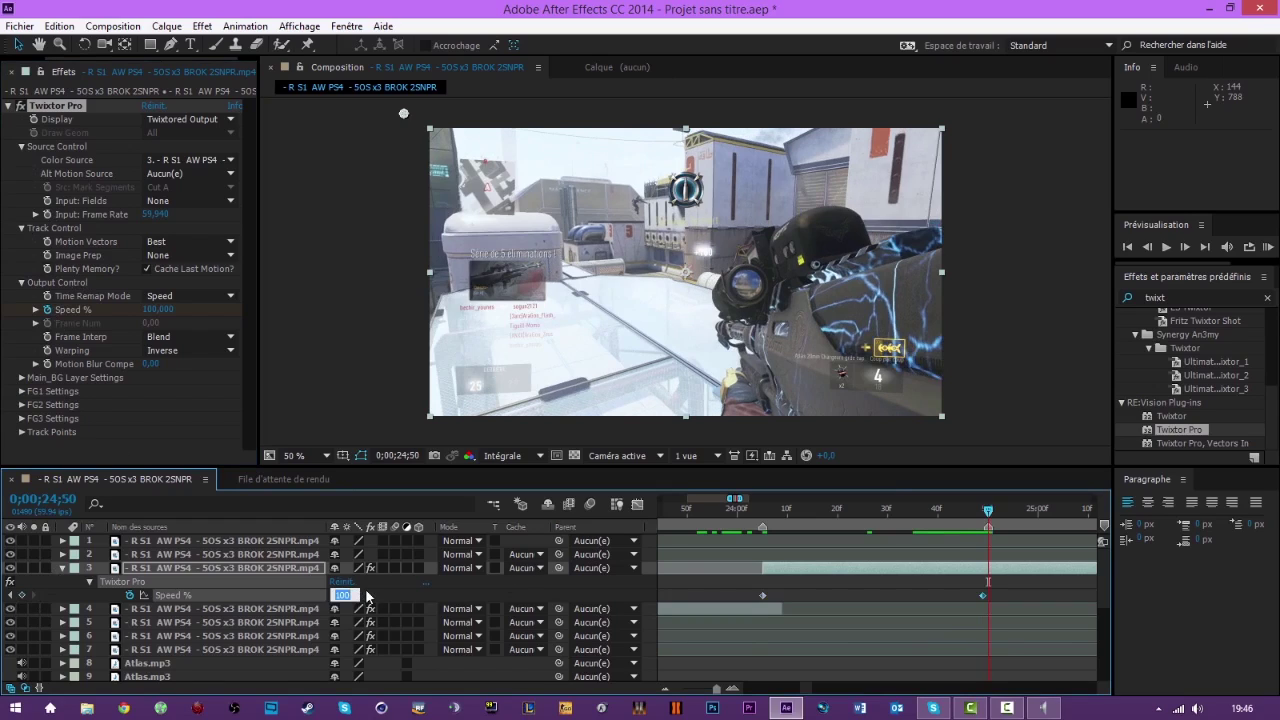
pyautogui.press('Return')
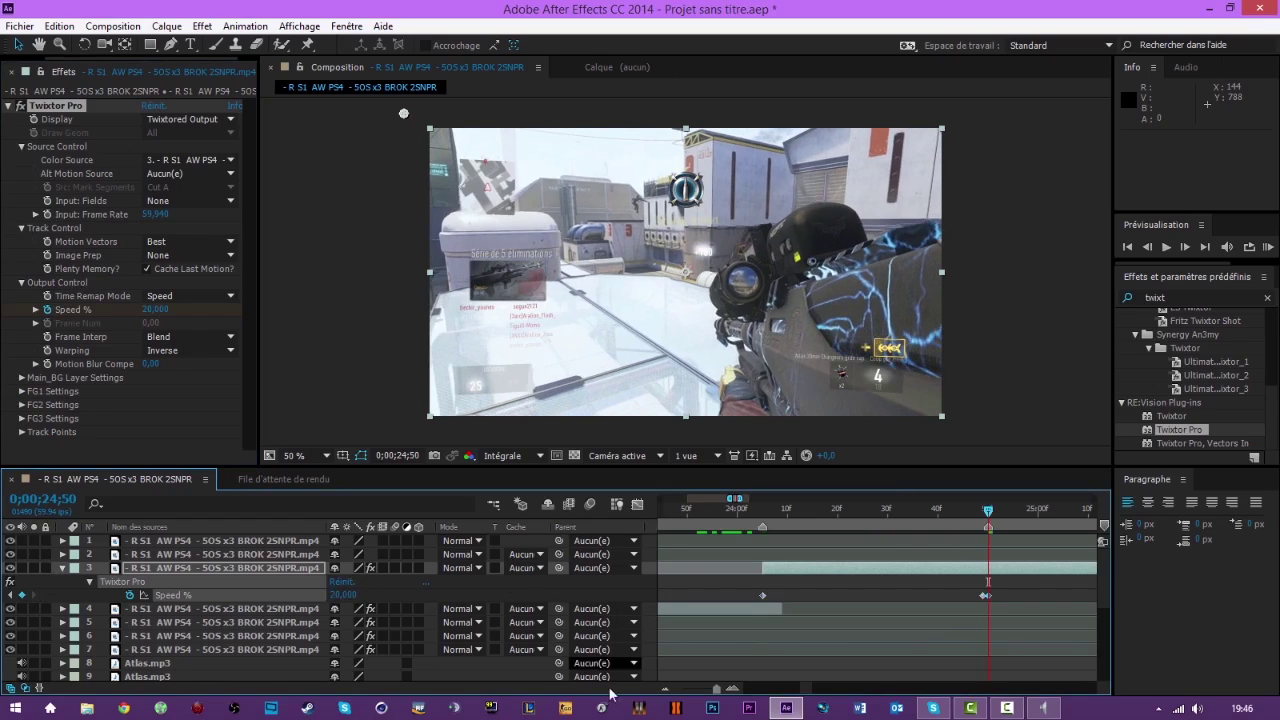
# Add a layer 3 Speed % keyframe holding 20 at 0;00;25;07 and move the playhead to 0;00;25;09.
pyautogui.moveTo(801, 690); pyautogui.dragTo(804, 692)
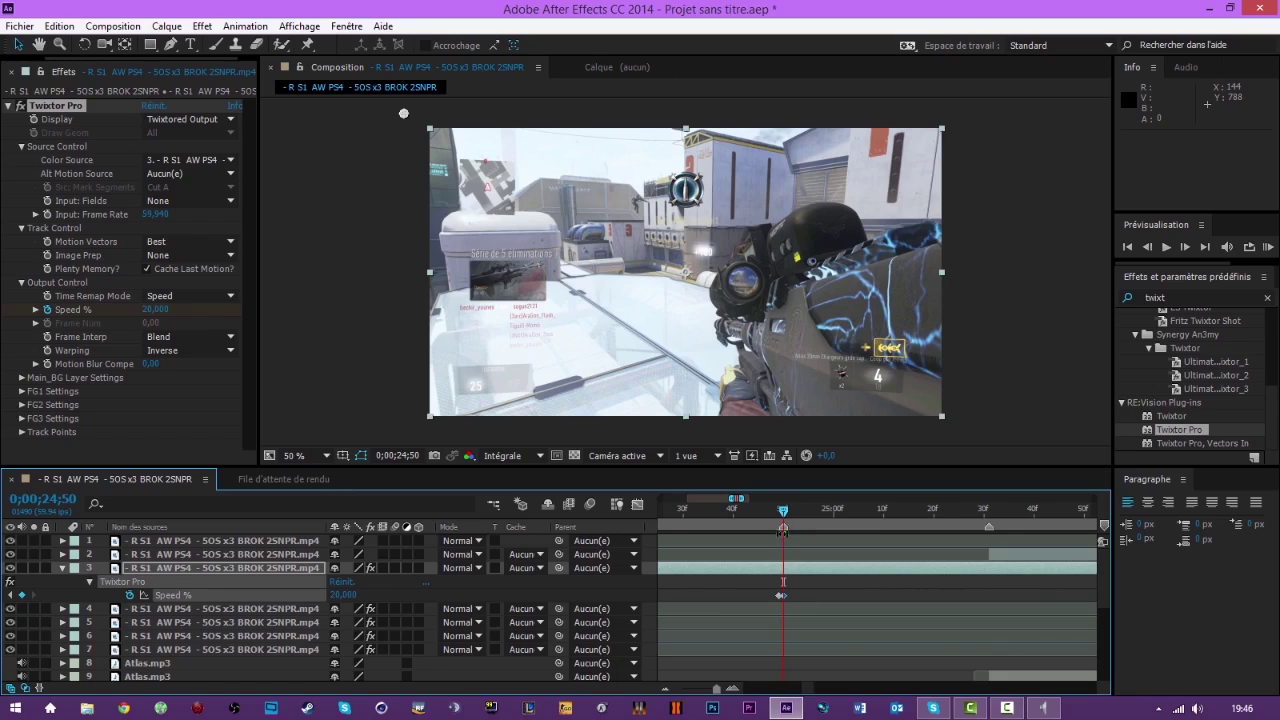
pyautogui.moveTo(785, 513); pyautogui.dragTo(979, 542)
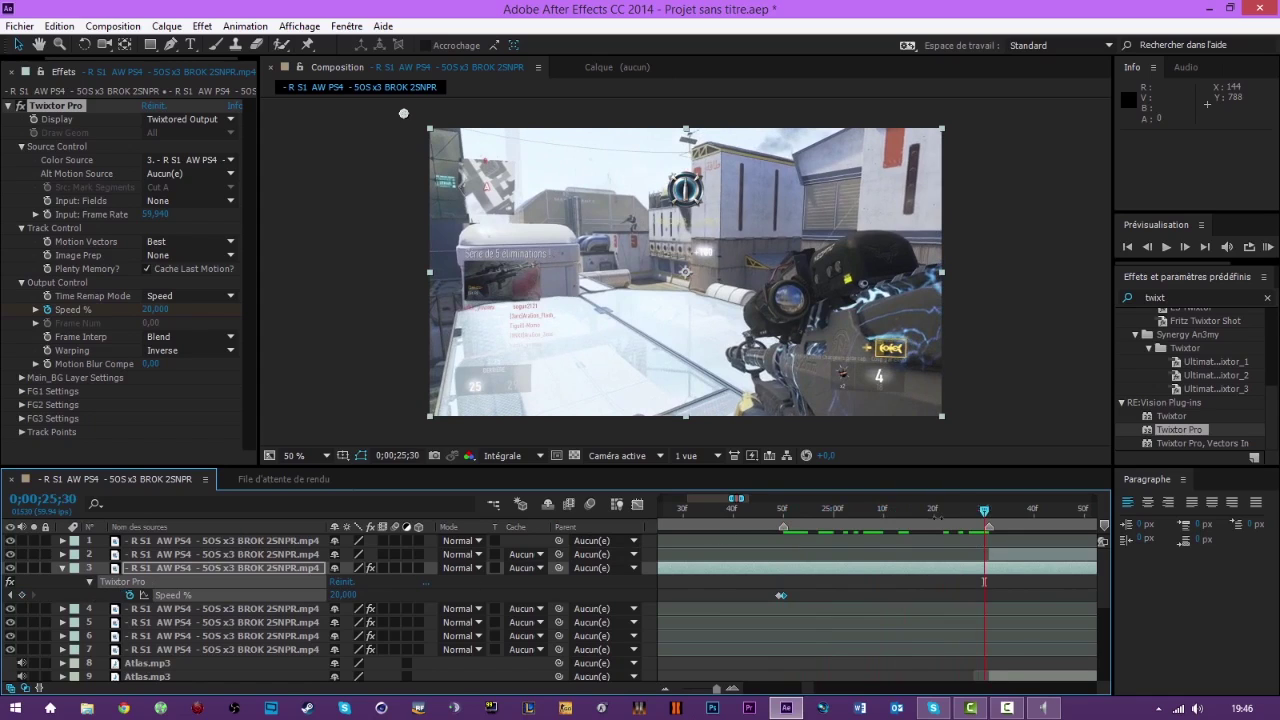
pyautogui.moveTo(982, 513); pyautogui.dragTo(867, 533)
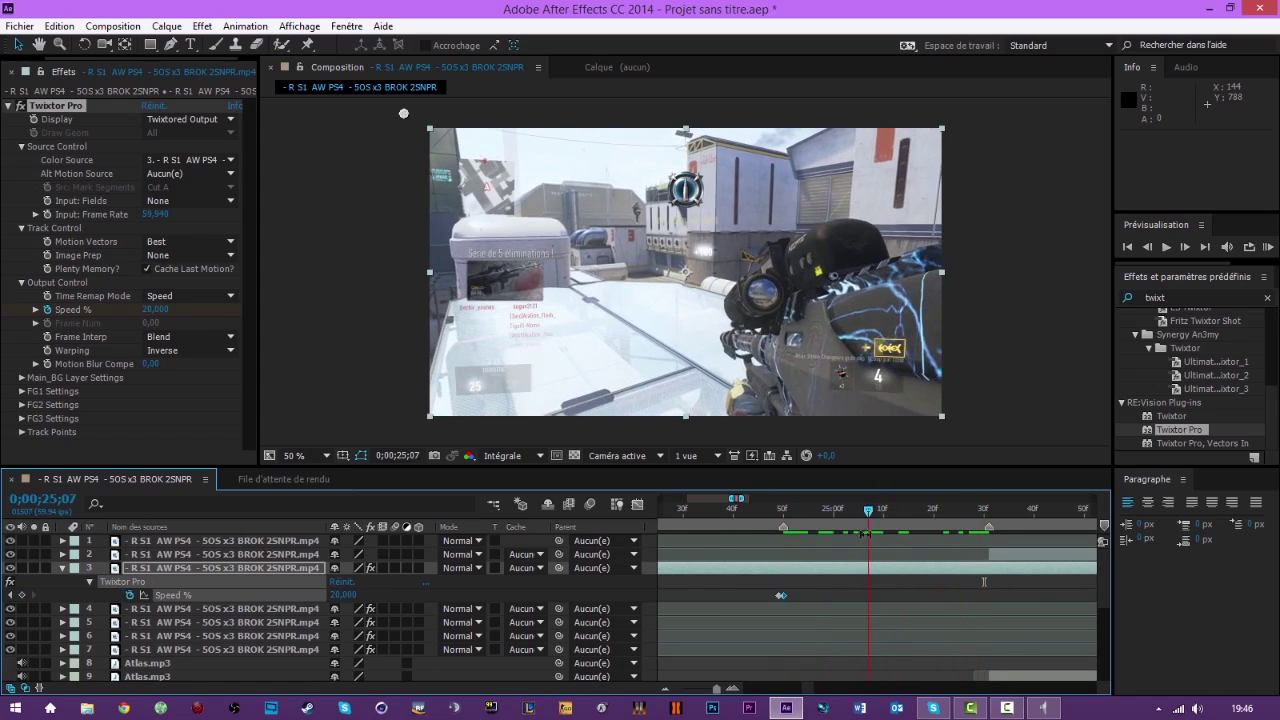
pyautogui.click(22, 595)
pyautogui.press('pagedown')
pyautogui.press('pagedown')
# Try a layer 3 Speed % of 2190 at 0;00;25;09 with 100 at 0;00;25;10, check the following frames, and undo it.
pyautogui.moveTo(352, 596); pyautogui.dragTo(527, 607)
pyautogui.click(1185, 247)
pyautogui.click(350, 596)
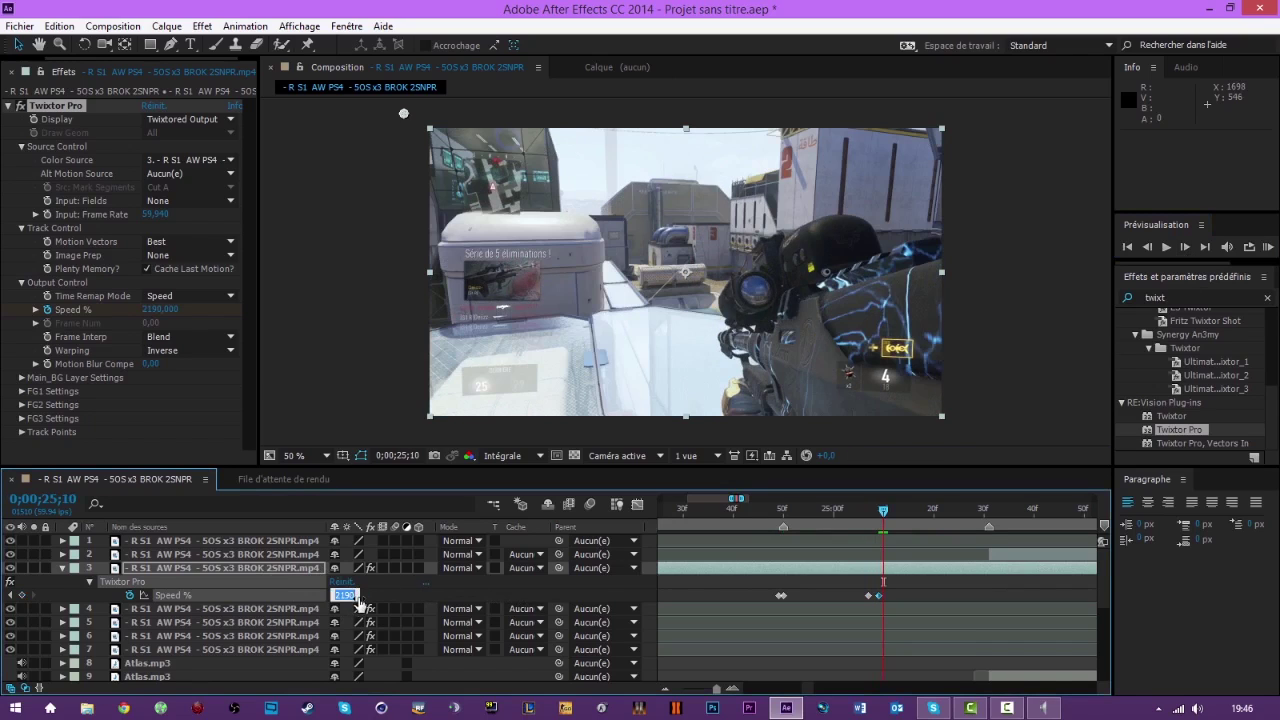
pyautogui.press('Return')
pyautogui.click(901, 518)
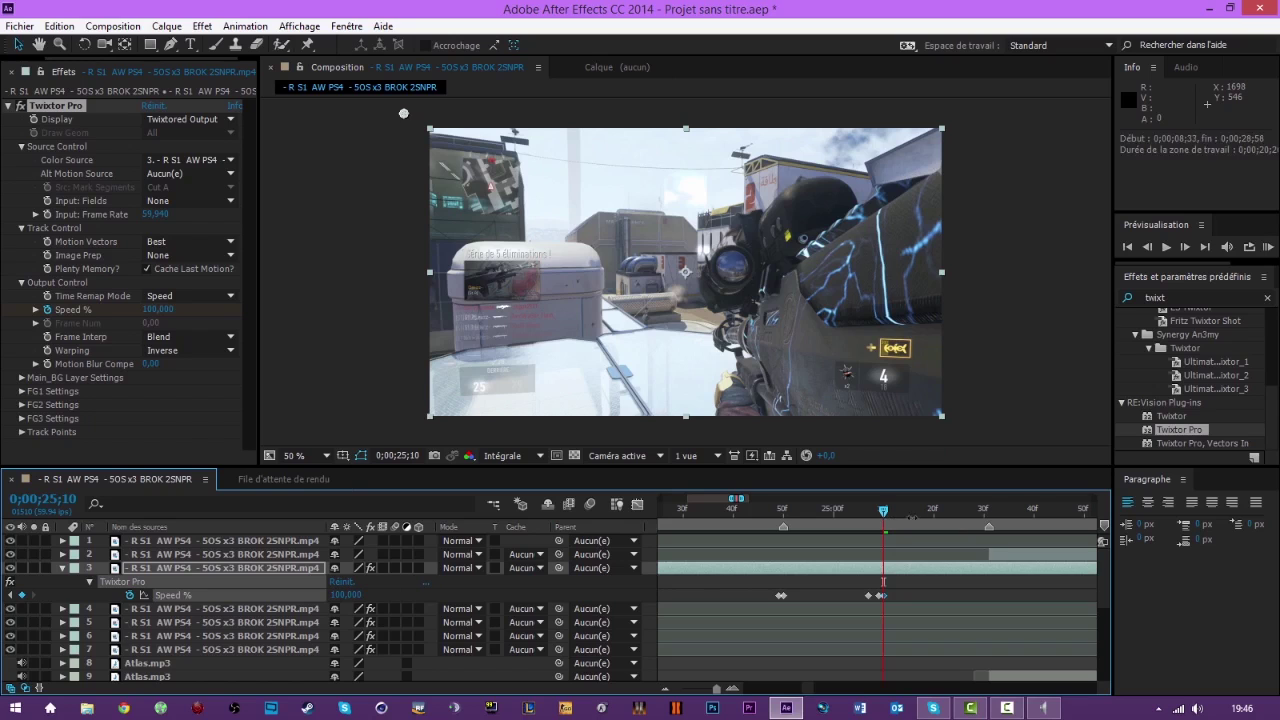
pyautogui.moveTo(888, 515); pyautogui.dragTo(918, 516)
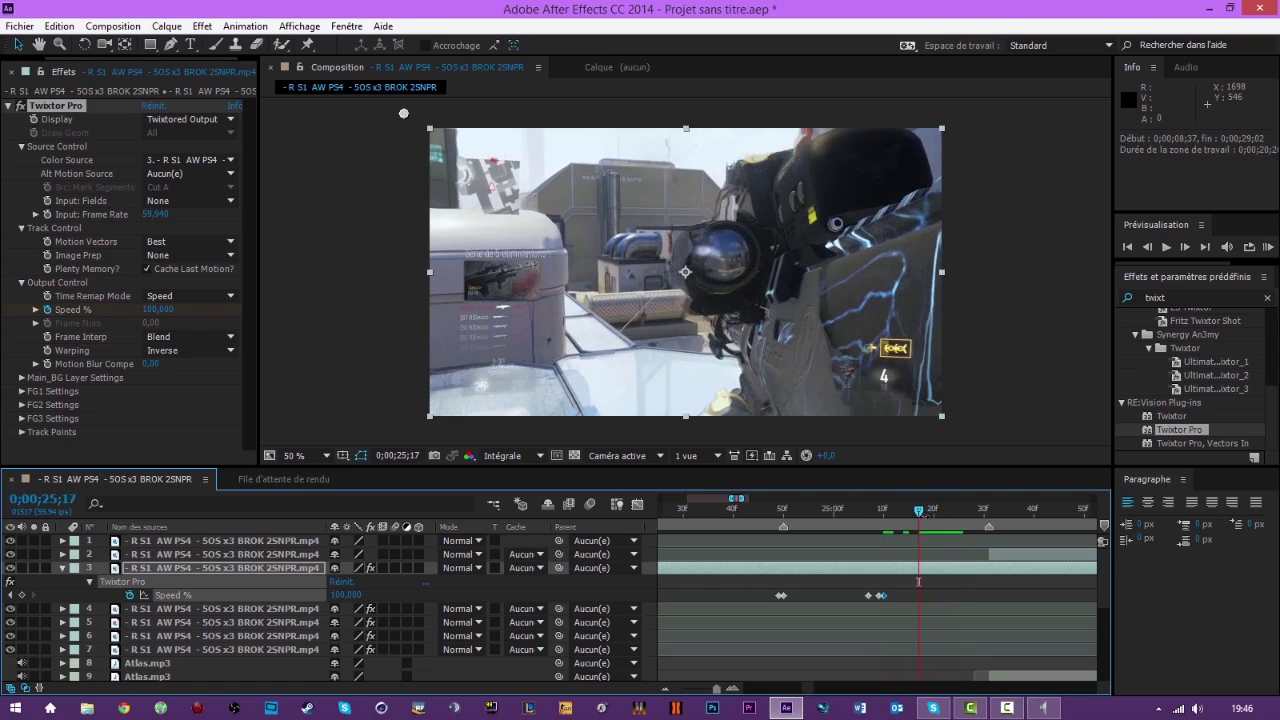
pyautogui.hotkey('ctrl', 'z')
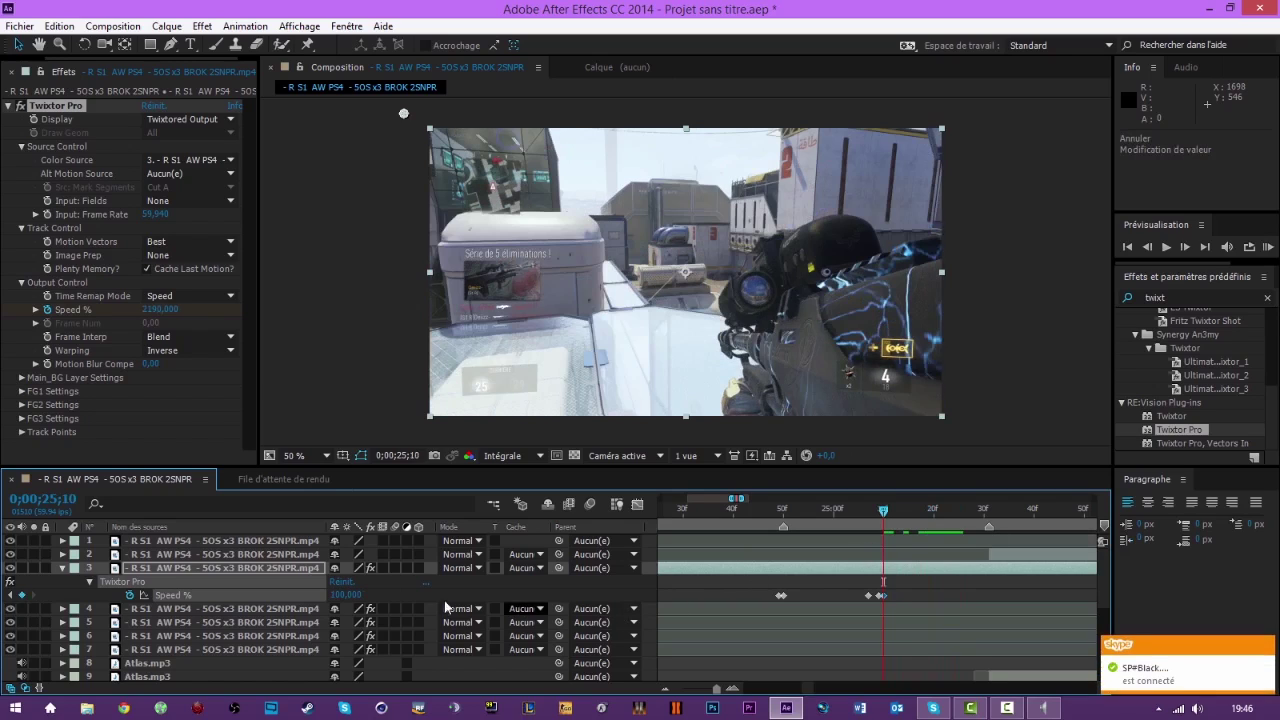
pyautogui.click(344, 596)
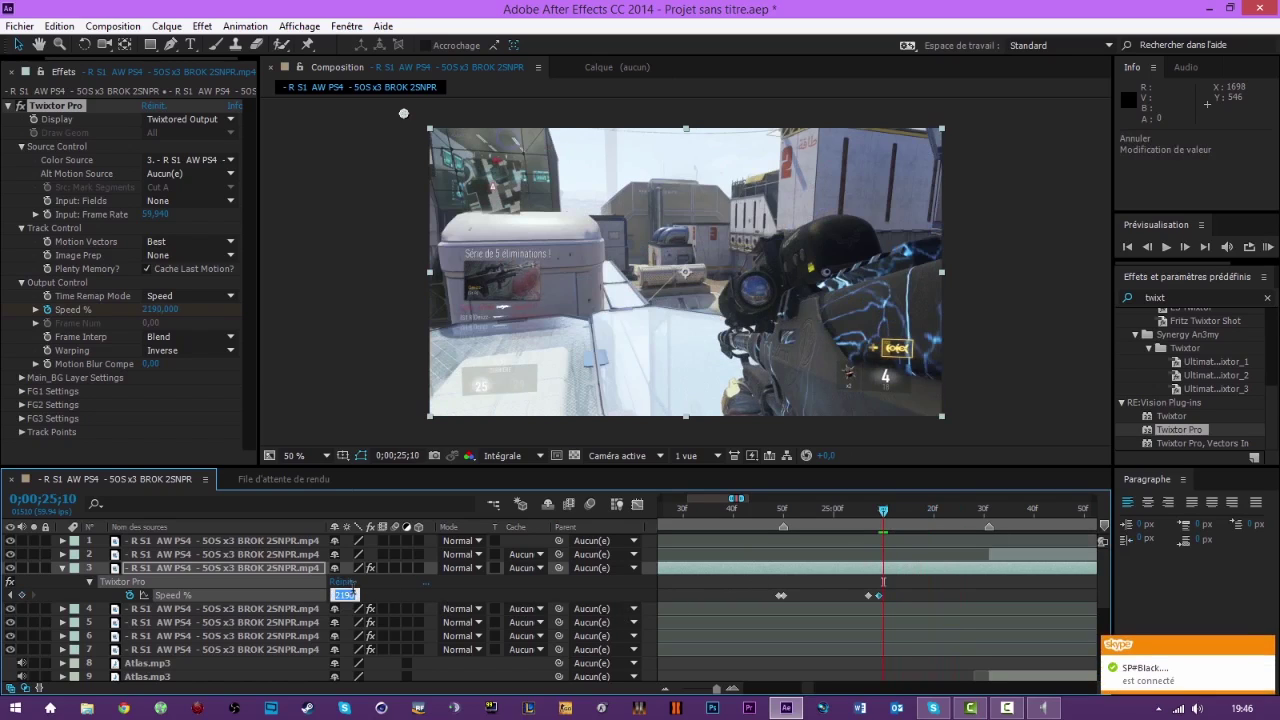
pyautogui.write('80')
pyautogui.press('Return')
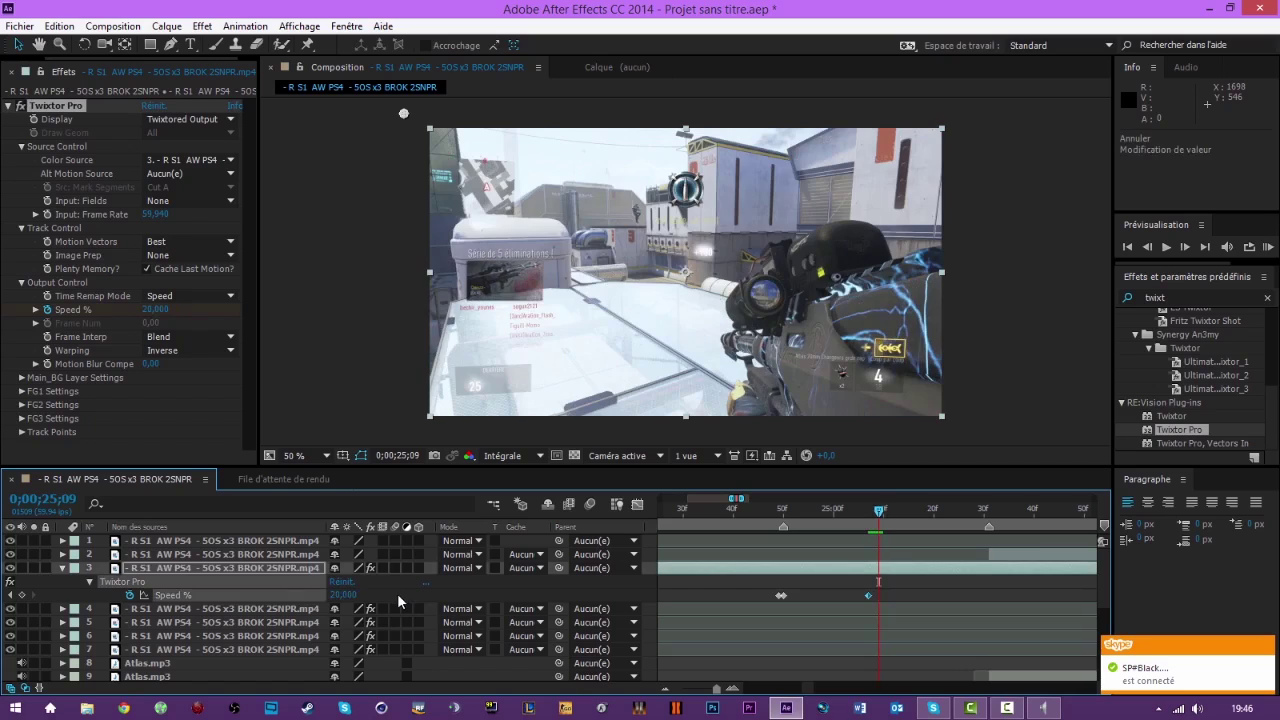
# Try a layer 3 Speed % of 2630 at 0;00;25;09 with 20 and 100 at 0;00;25;10, undoing each attempt.
pyautogui.moveTo(403, 590); pyautogui.dragTo(551, 592)
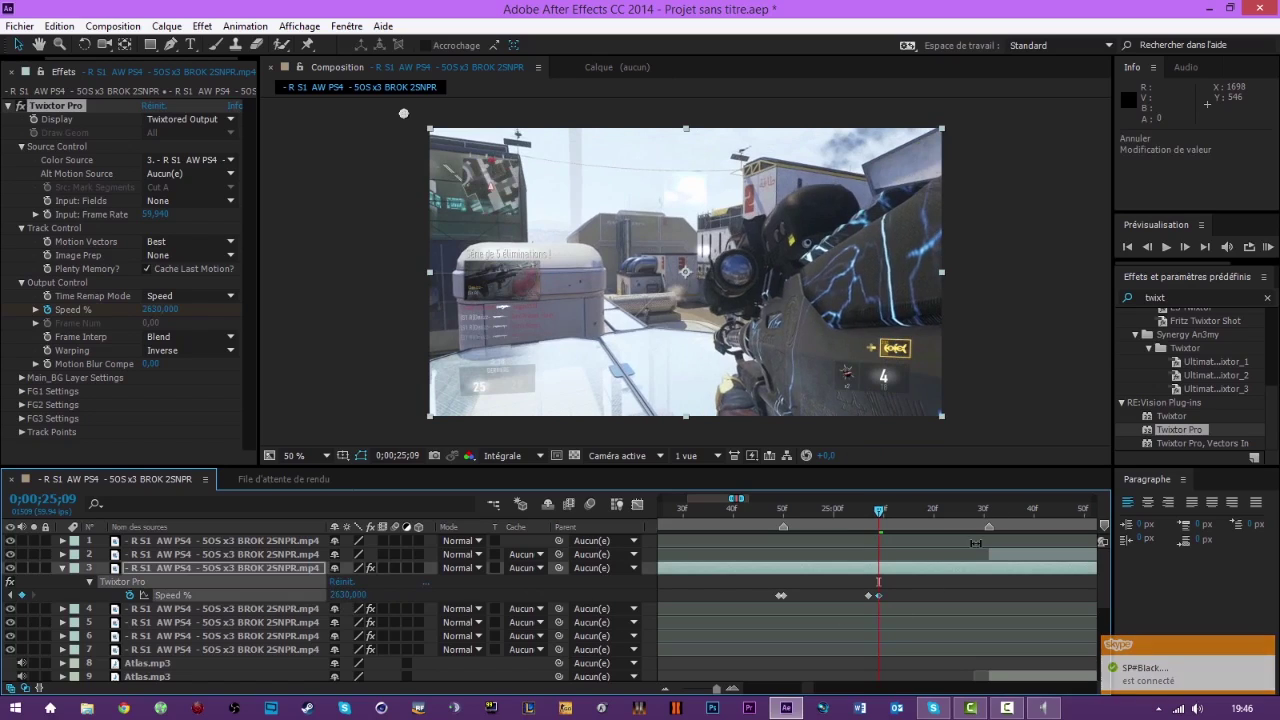
pyautogui.click(1166, 247)
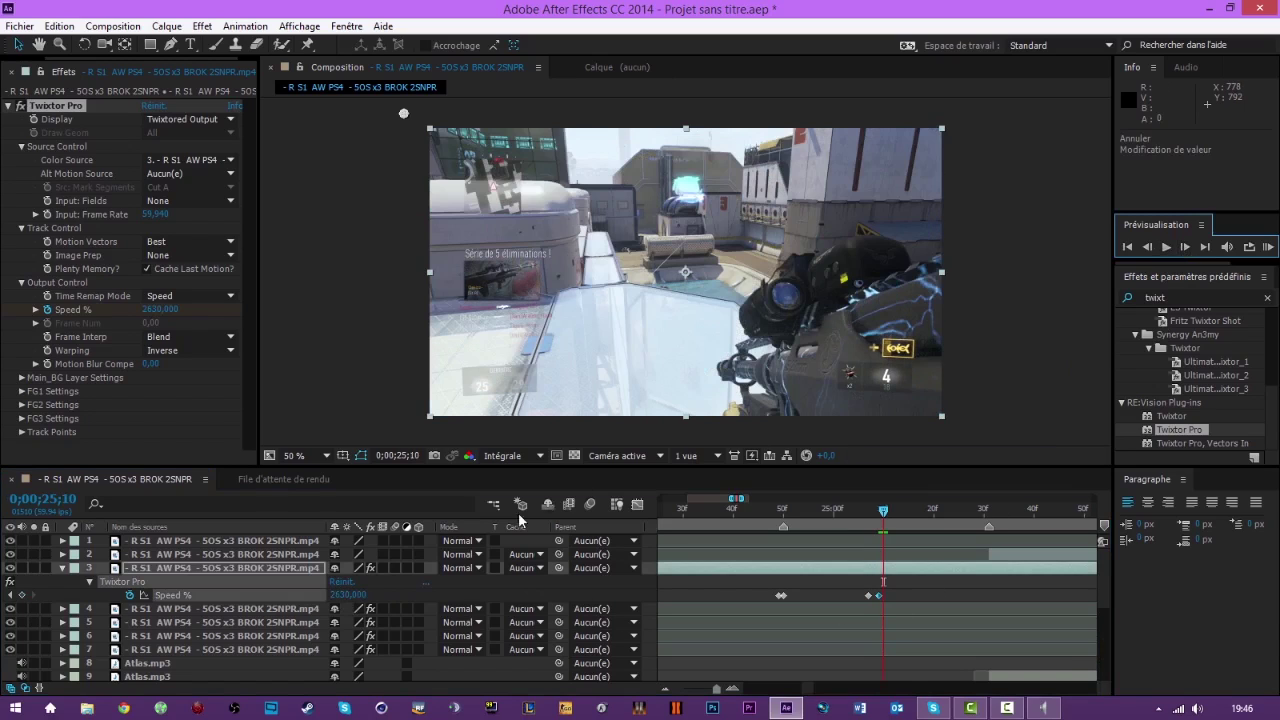
pyautogui.click(347, 594)
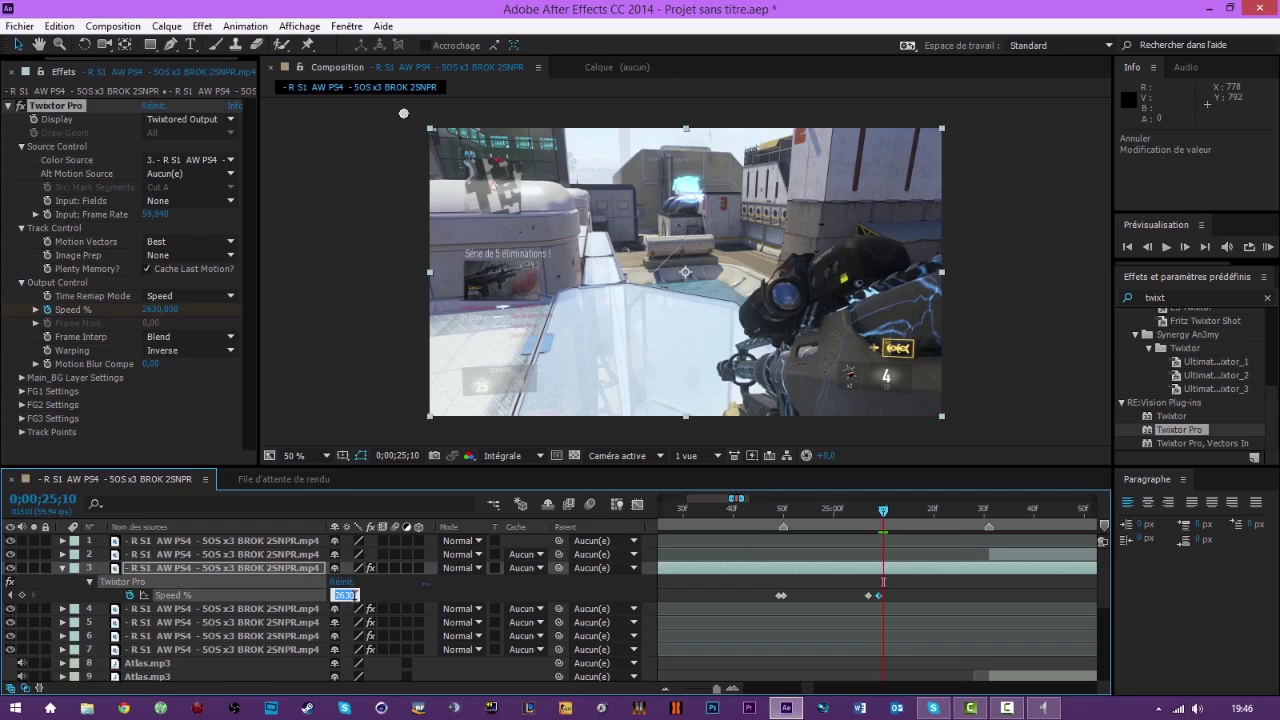
pyautogui.write('20')
pyautogui.press('Return')
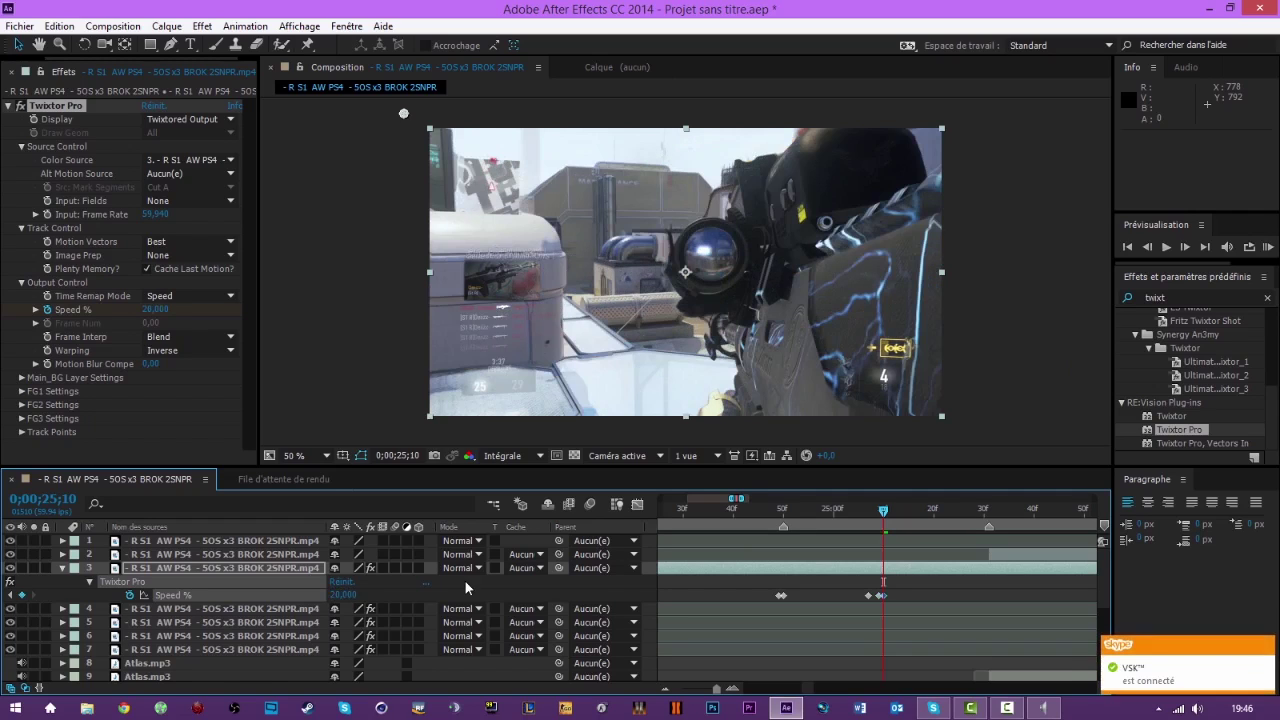
pyautogui.hotkey('ctrl', 'z')
pyautogui.click(345, 595)
pyautogui.write('100')
pyautogui.press('Return')
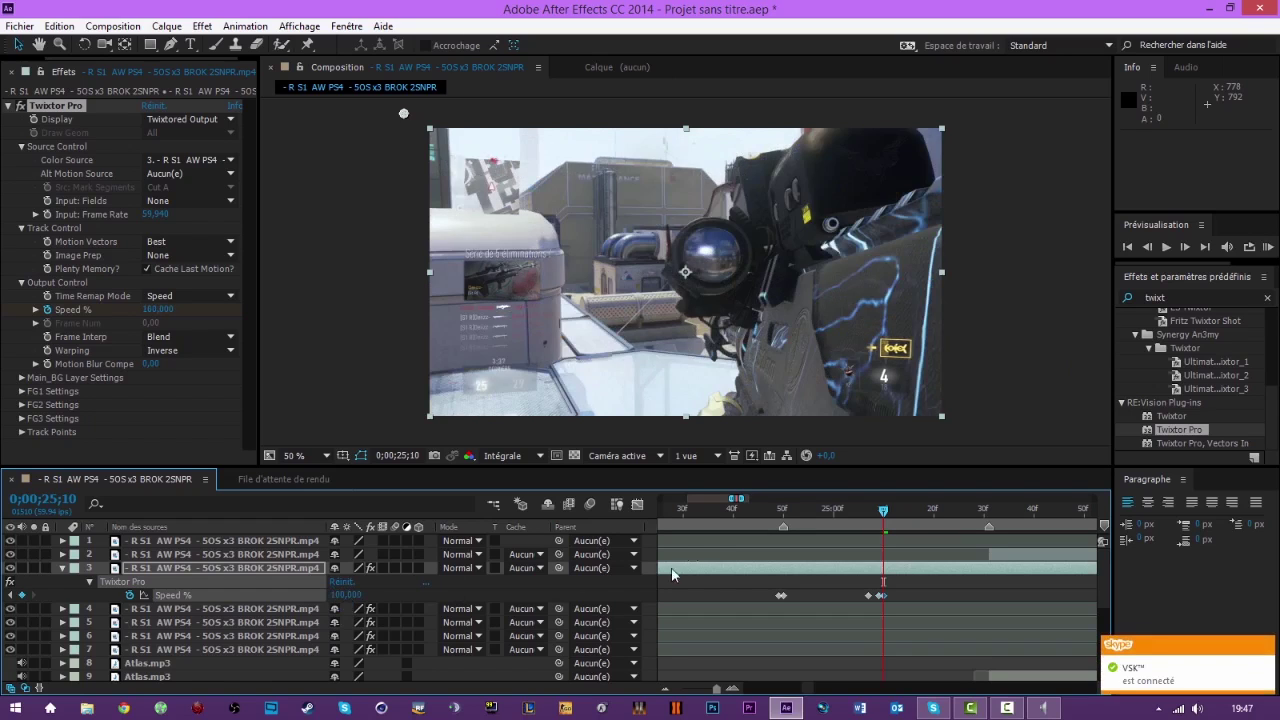
pyautogui.moveTo(880, 511); pyautogui.dragTo(919, 532)
pyautogui.hotkey('ctrl', 'z')
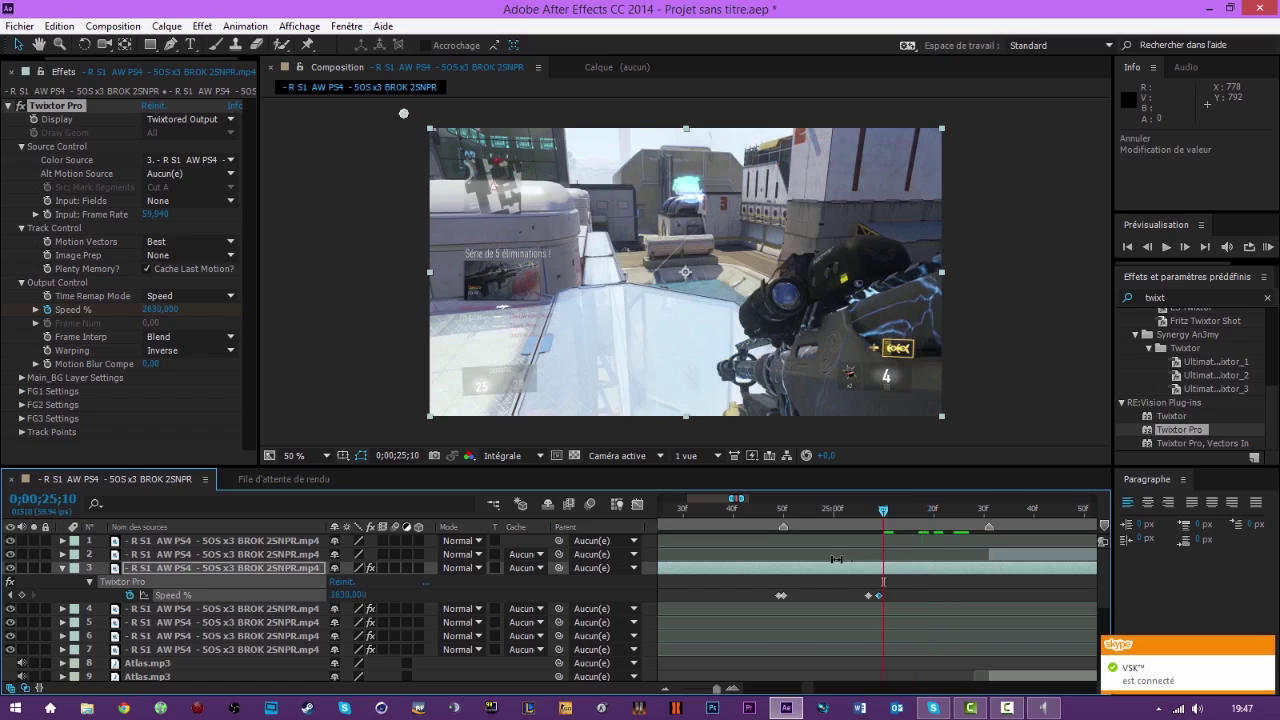
pyautogui.hotkey('ctrl', 'z')
# Raise layer 3's Speed % to 5040 at 0;00;25;09 and advance to 0;00;25;10.
pyautogui.moveTo(344, 596); pyautogui.dragTo(754, 601)
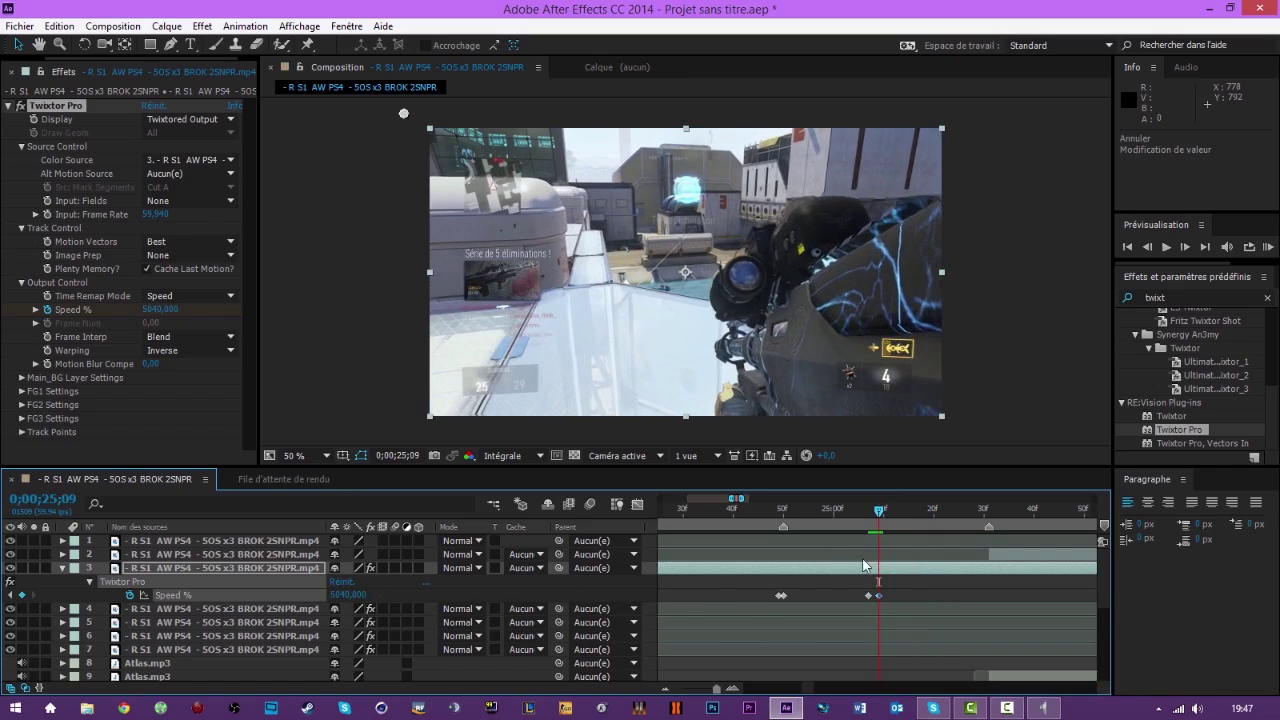
pyautogui.click(1185, 249)
# Try returning layer 3's Speed % to 100 at 0;00;25;10, check the frames up to the 0;00;25;31 marker, and undo the change.
pyautogui.click(346, 595)
pyautogui.press('Return')
pyautogui.moveTo(893, 520); pyautogui.dragTo(975, 572)
pyautogui.press('u')
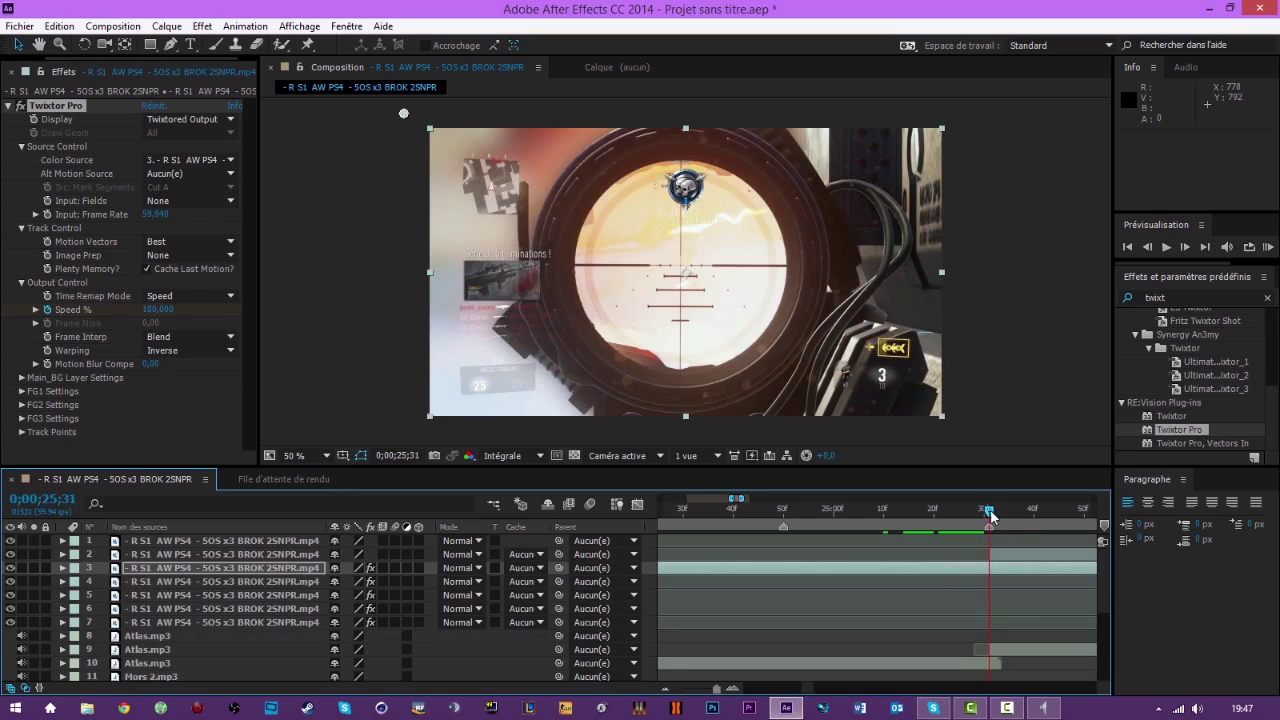
pyautogui.moveTo(986, 517); pyautogui.dragTo(980, 521)
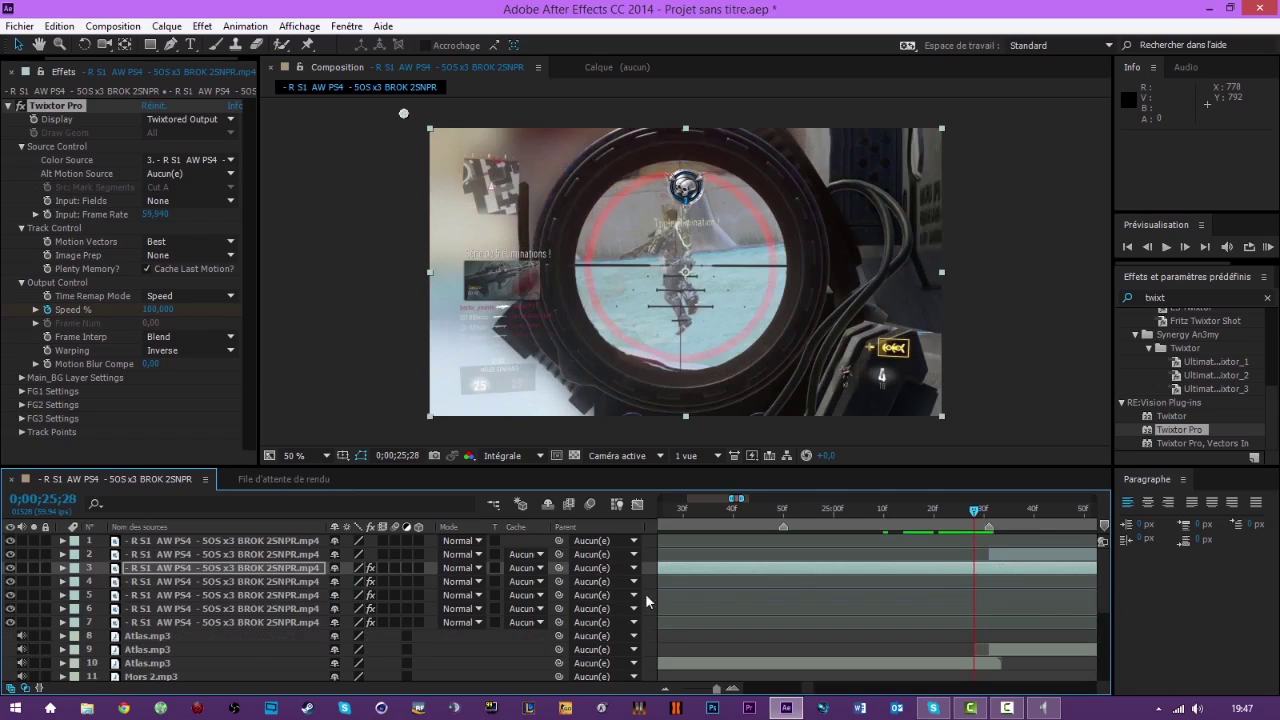
pyautogui.hotkey('ctrl', 'z')
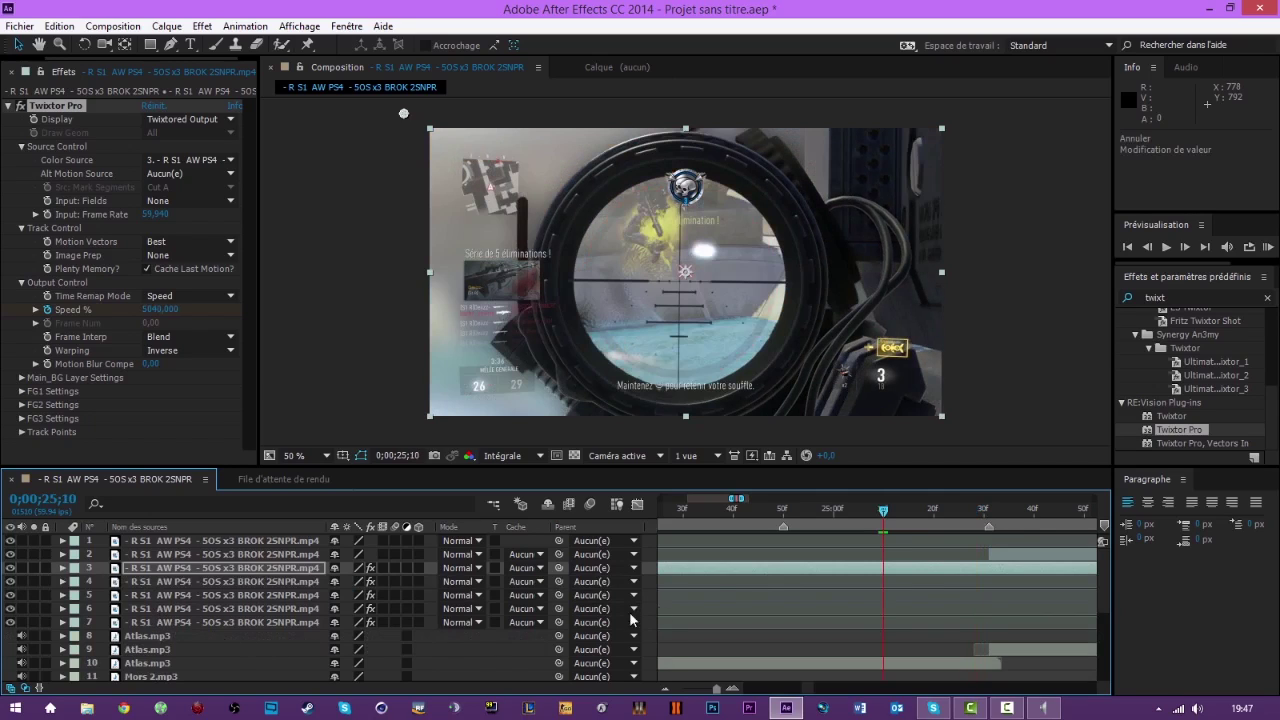
pyautogui.press('u')
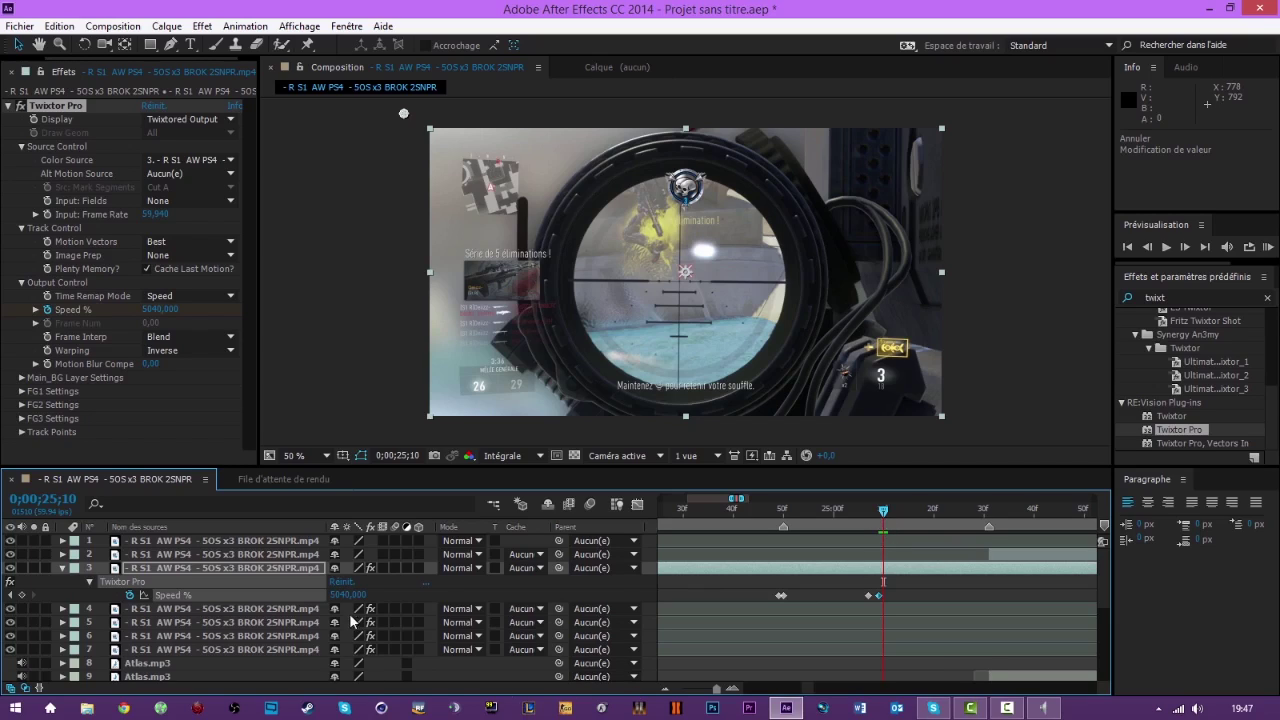
# Try layer 3 Speed % values of 99 and 95 at 0;00;25;10, checking the frames before the marker and undoing each.
pyautogui.click(343, 594)
pyautogui.press('Return')
pyautogui.moveTo(884, 514); pyautogui.dragTo(980, 536)
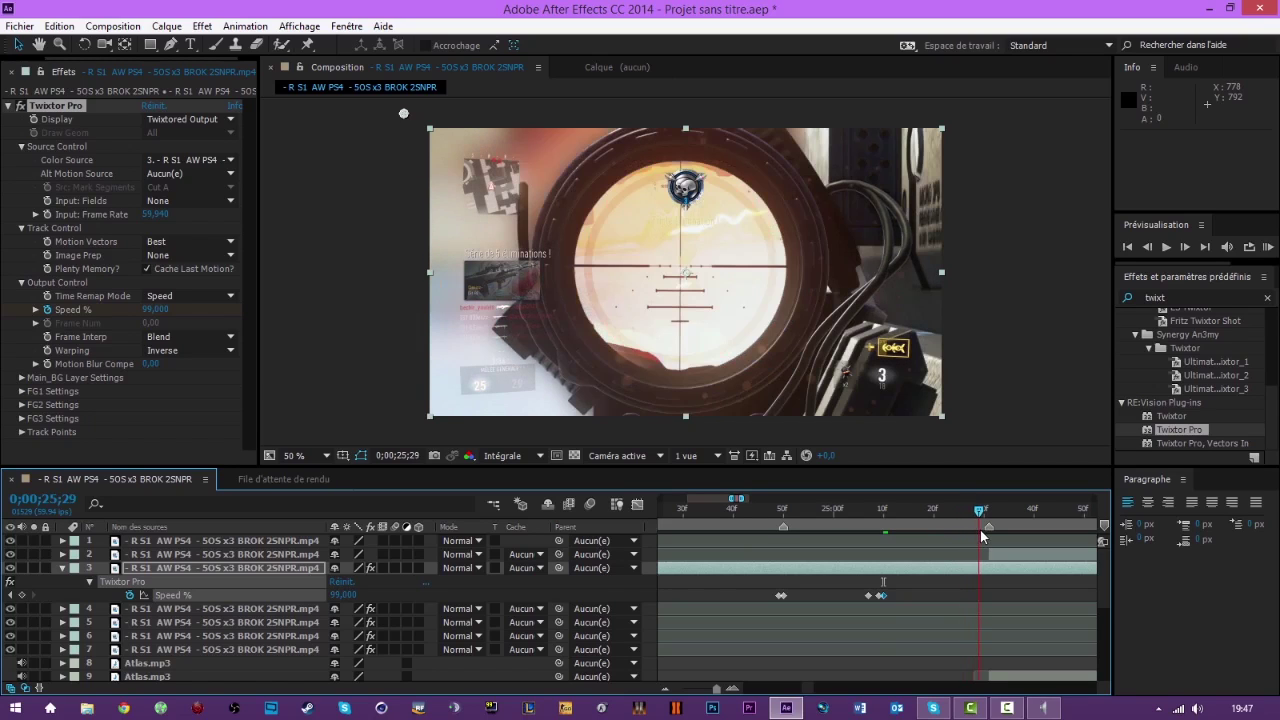
pyautogui.hotkey('ctrl', 'z')
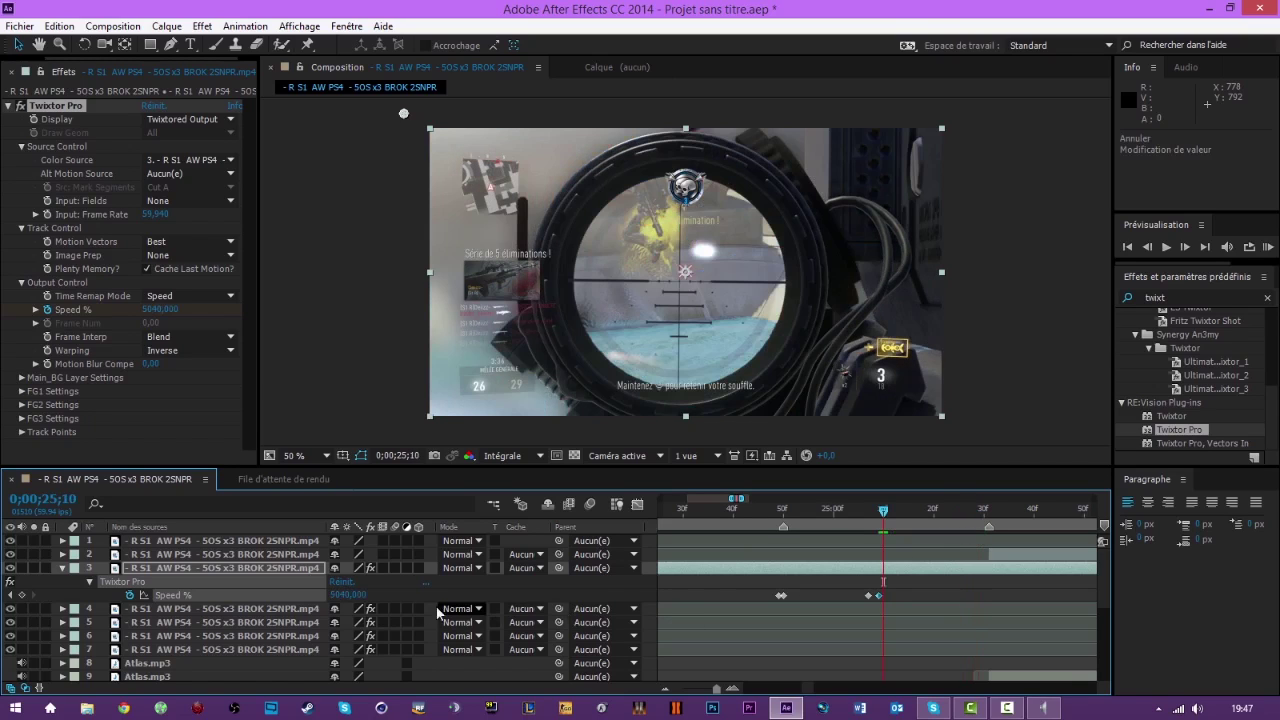
pyautogui.click(355, 596)
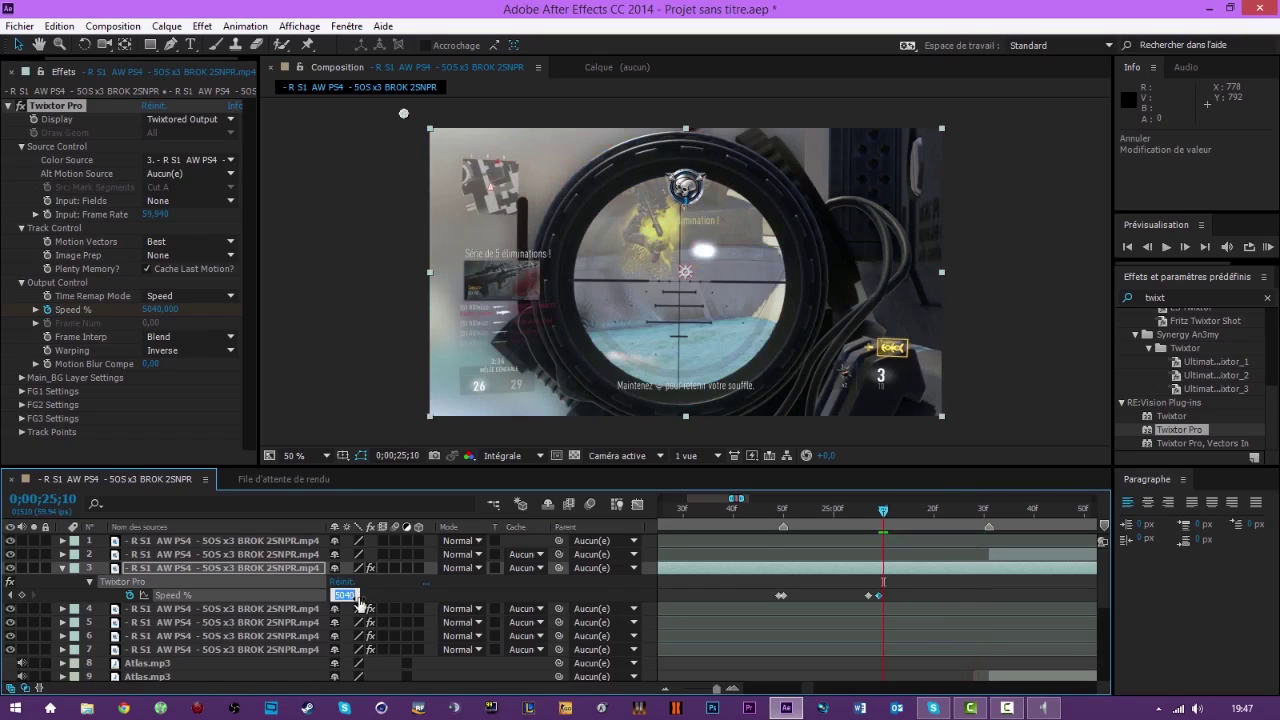
pyautogui.press('Return')
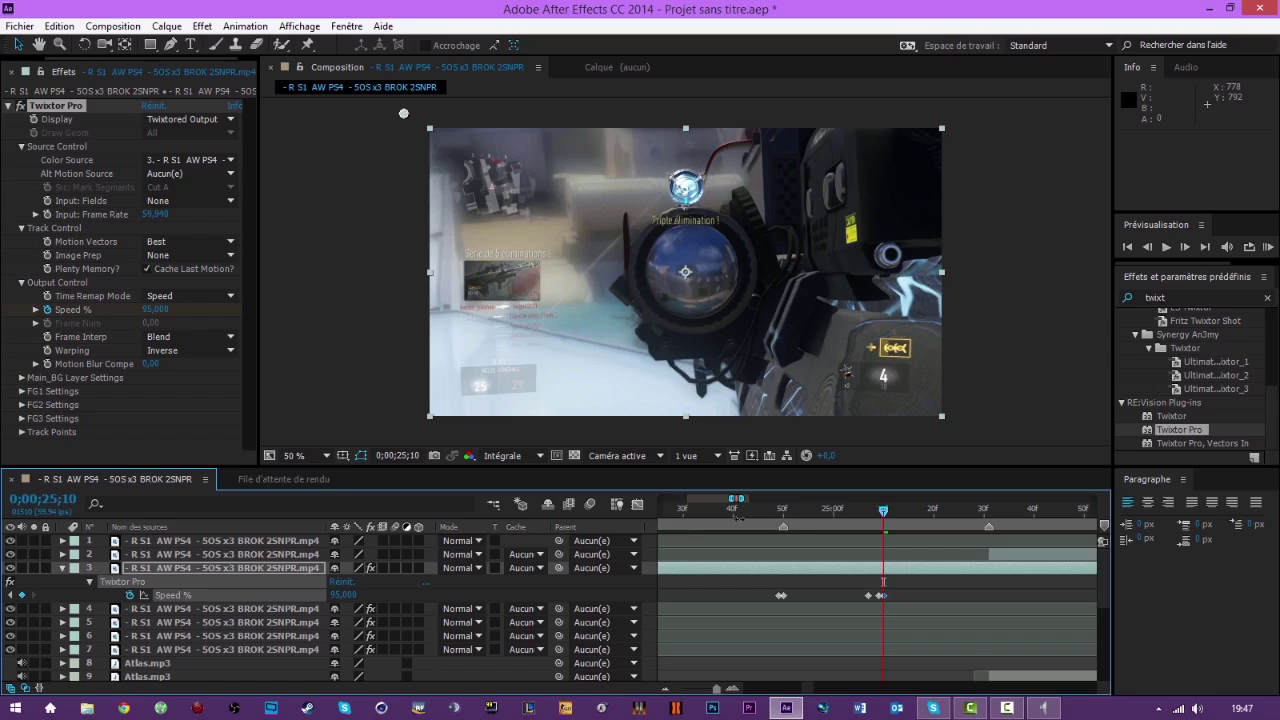
pyautogui.moveTo(885, 517); pyautogui.dragTo(986, 530)
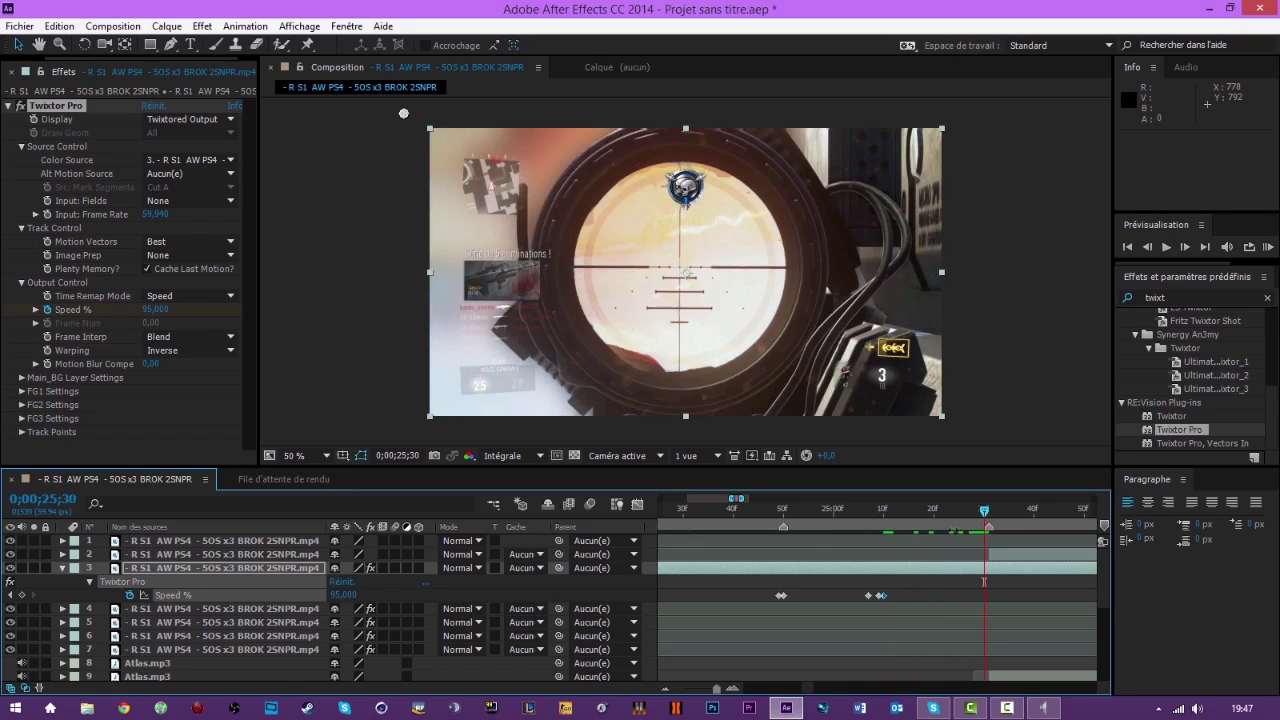
pyautogui.hotkey('ctrl', 'z')
# Set layer 3's Speed % to 90 at 0;00;25;10, check the frame at the 0;00;25;31 marker, and collapse the layer's keyframes.
pyautogui.click(344, 595)
pyautogui.write('90')
pyautogui.press('Return')
pyautogui.moveTo(873, 512); pyautogui.dragTo(991, 527)
pyautogui.click(1014, 568)
pyautogui.press('u')
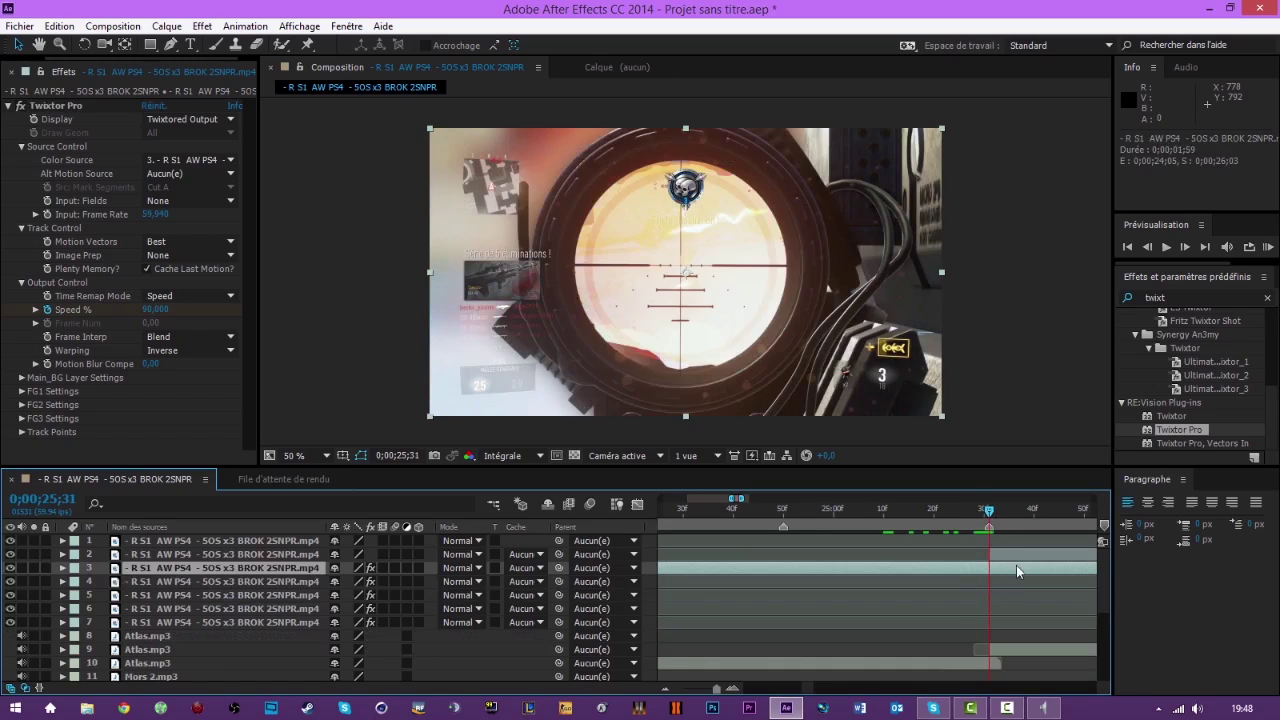
# Trim the end of the layer 3 clip to just after the marker at 0;00;25;31 and select the layer 2 clip.
pyautogui.click(812, 688)
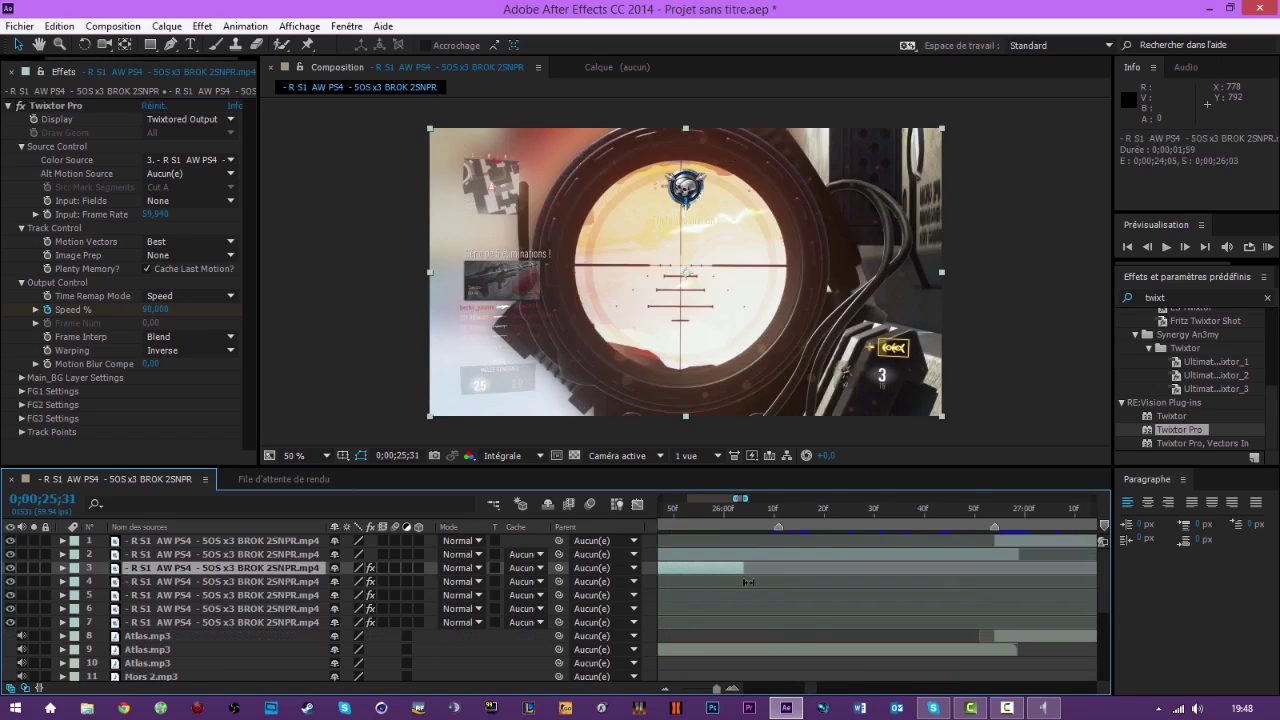
pyautogui.moveTo(740, 571)
pyautogui.mouseDown()
pyautogui.moveTo(666, 572)
pyautogui.moveTo(770, 567)
pyautogui.moveTo(760, 556)
pyautogui.mouseUp()
pyautogui.click(760, 552)
# Apply Twixtor Pro to the layer 2 gameplay clip and set its input frame rate to 59.94.
pyautogui.moveTo(1160, 432); pyautogui.dragTo(792, 545)
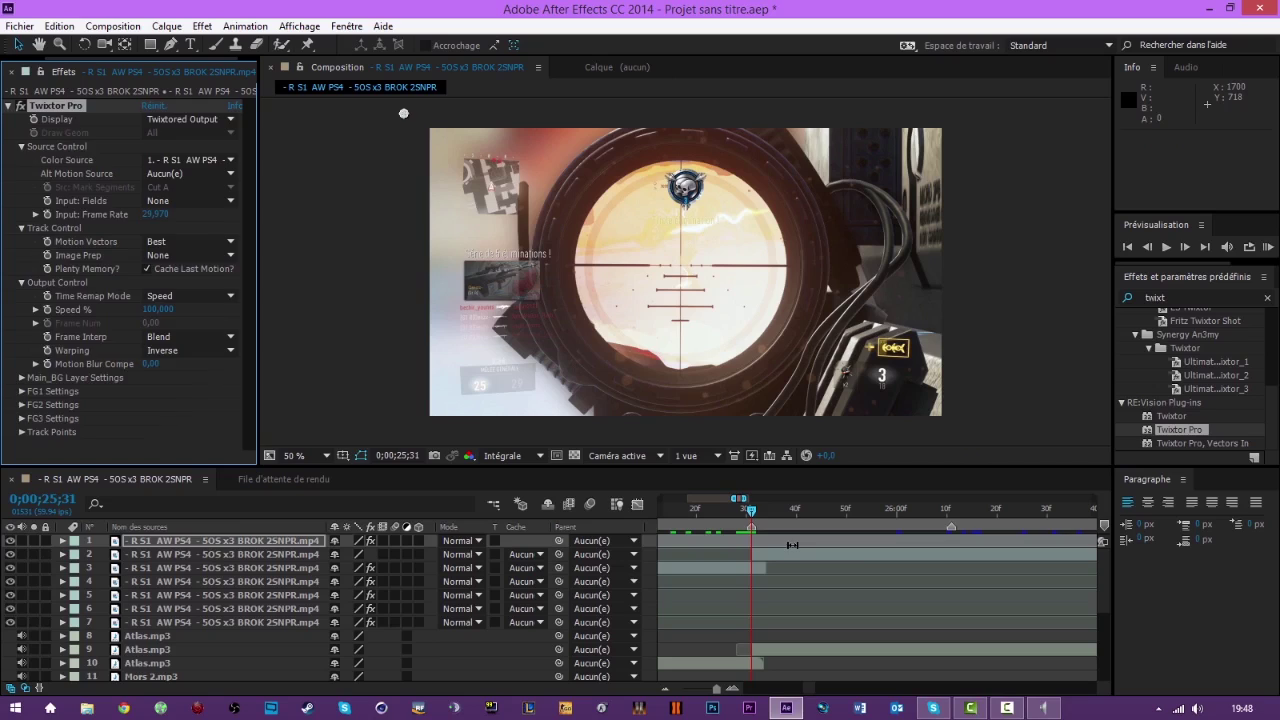
pyautogui.hotkey('ctrl', 'z')
pyautogui.moveTo(1172, 432); pyautogui.dragTo(833, 554)
pyautogui.click(158, 215)
pyautogui.write('59')
pyautogui.press('Return')
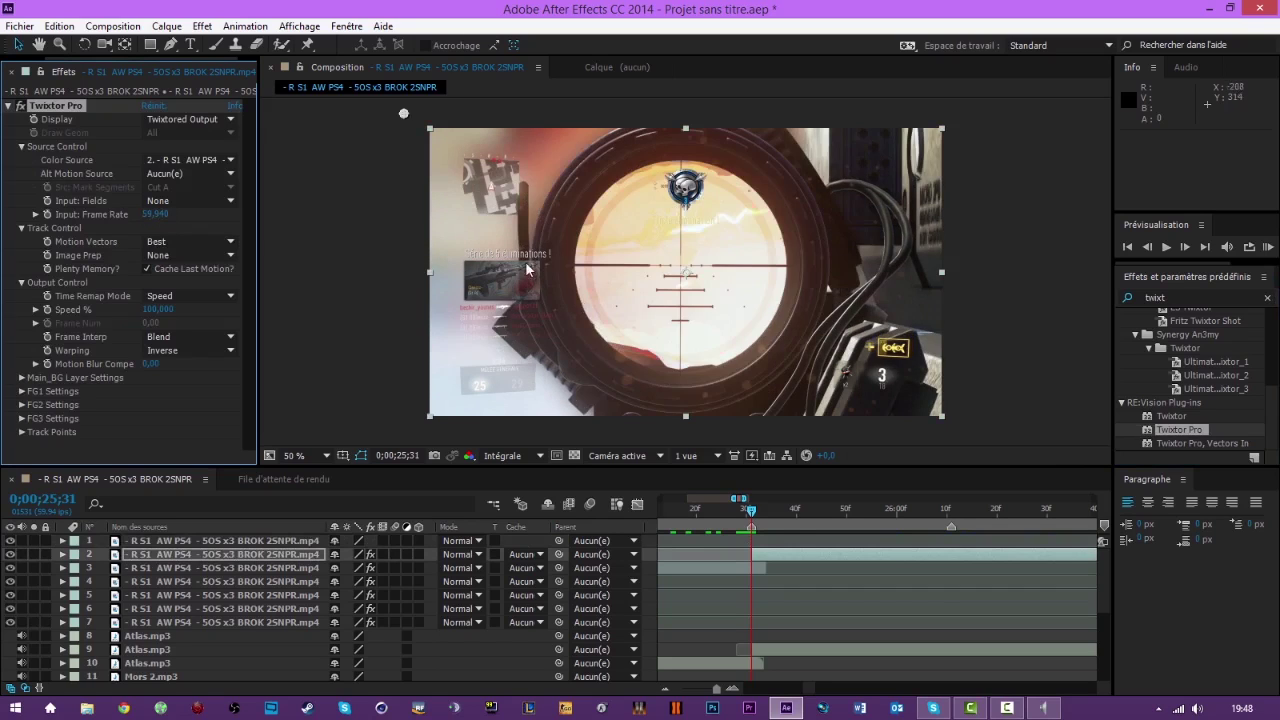
pyautogui.moveTo(752, 510); pyautogui.dragTo(948, 530)
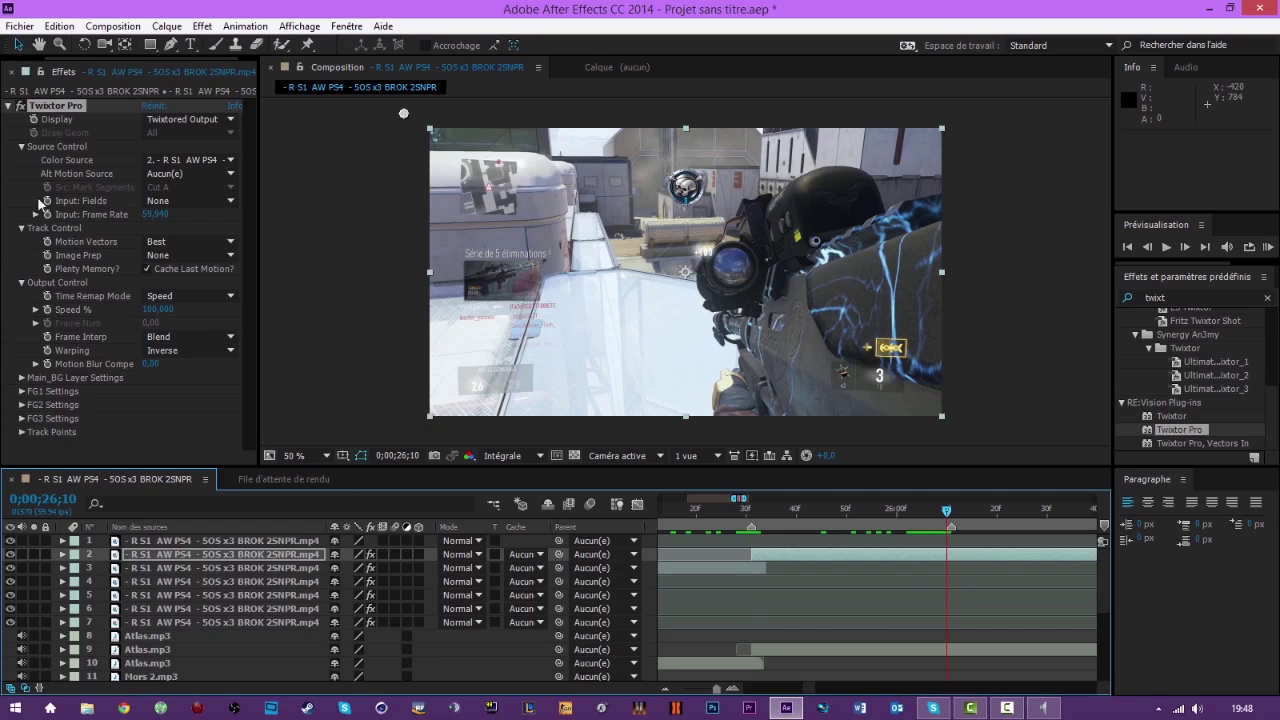
pyautogui.click(47, 312)
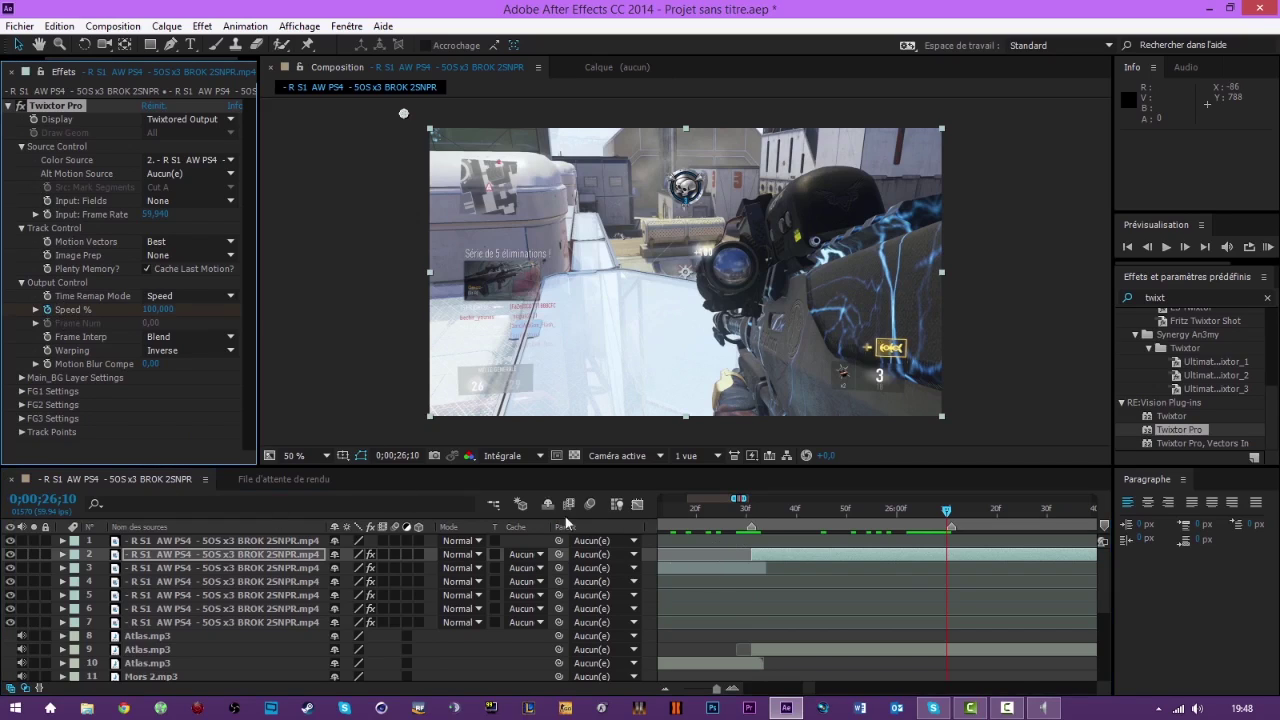
pyautogui.press('u')
pyautogui.hotkey('ctrl', 'z')
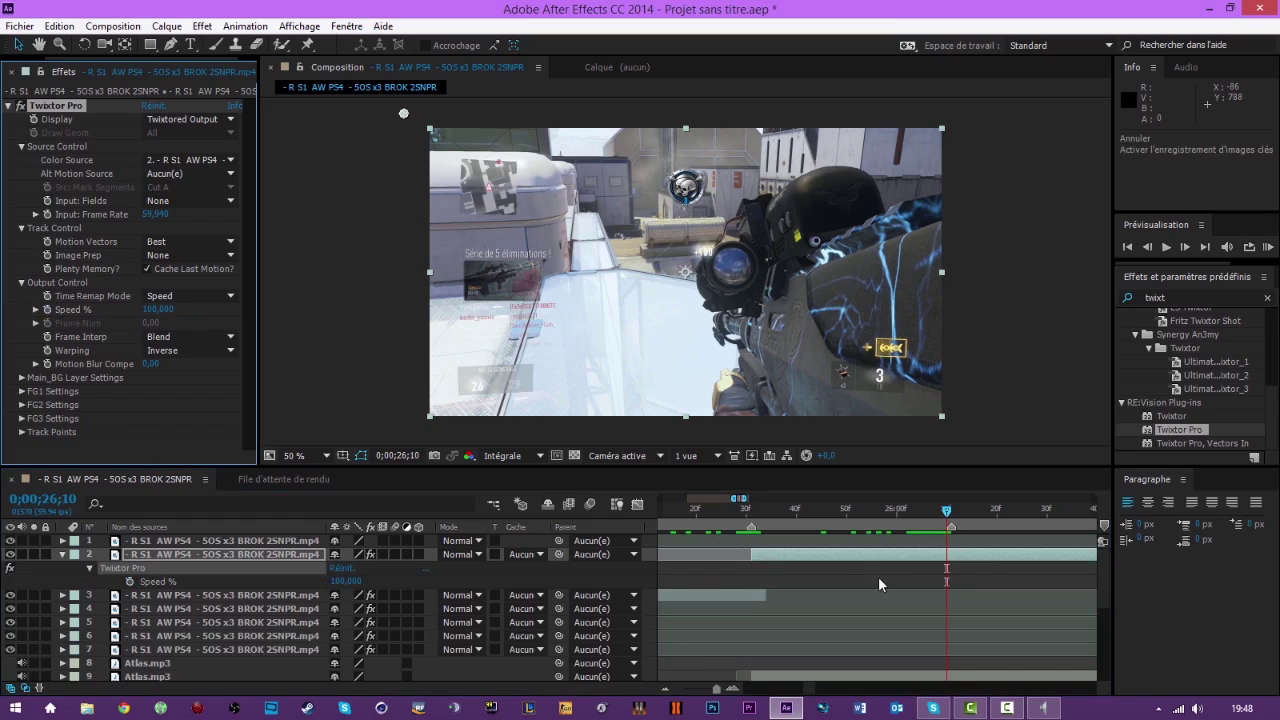
# Keyframe layer 2's Speed % at 100 at the 0;00;25;31 marker and again at 0;00;26;10.
pyautogui.click(751, 512)
pyautogui.click(46, 309)
pyautogui.click(947, 510)
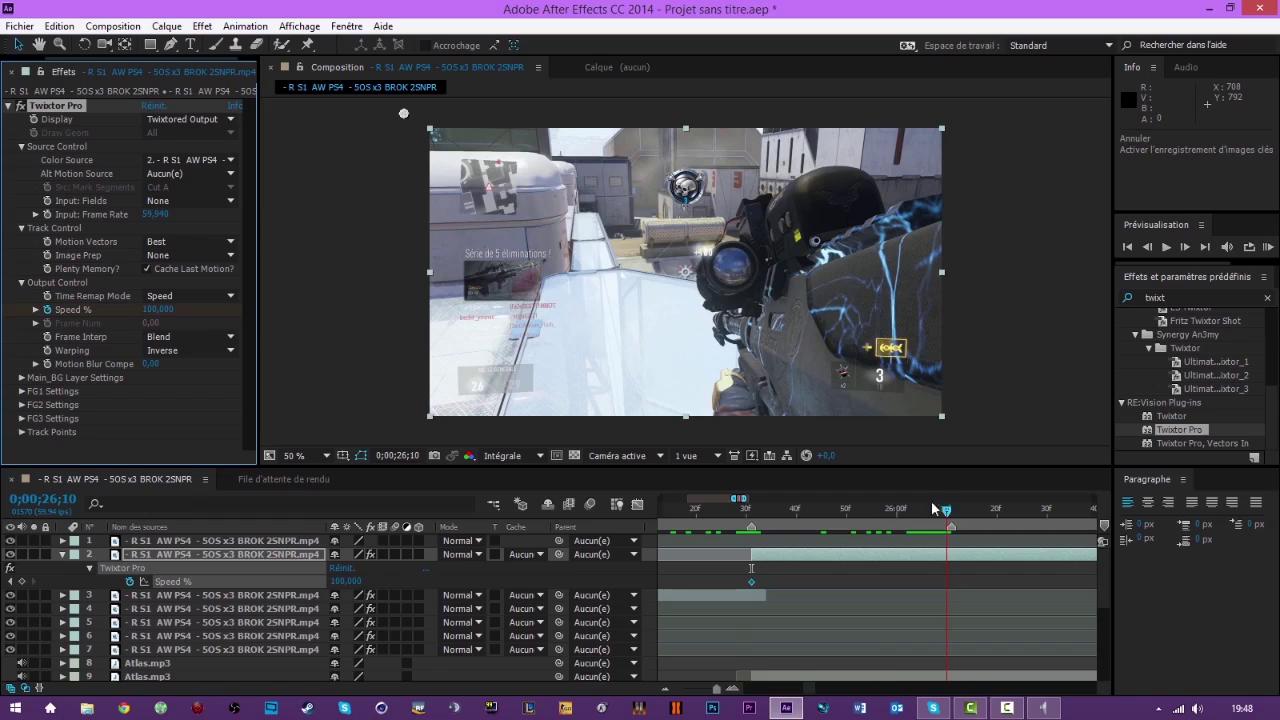
pyautogui.click(22, 581)
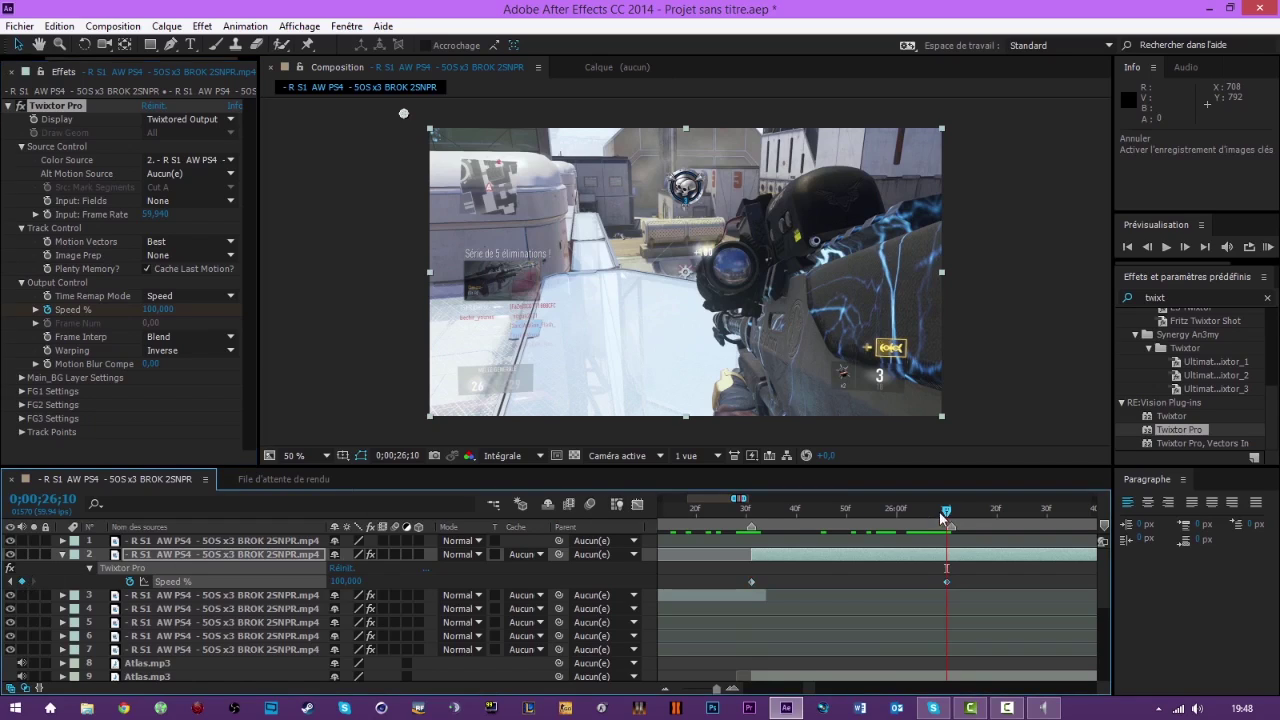
# Set layer 2's Speed % to 20 one frame further on, at 0;00;26;11.
pyautogui.press('pagedown')
pyautogui.click(345, 581)
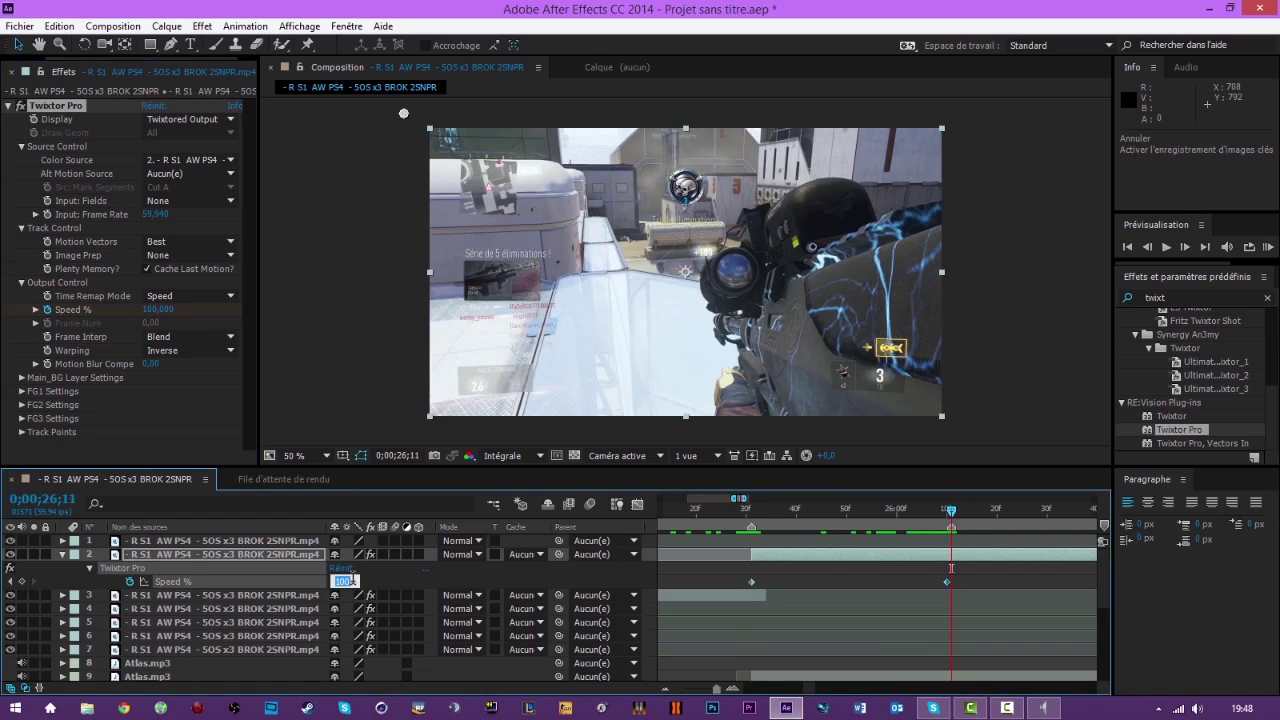
pyautogui.write('20')
pyautogui.press('Return')
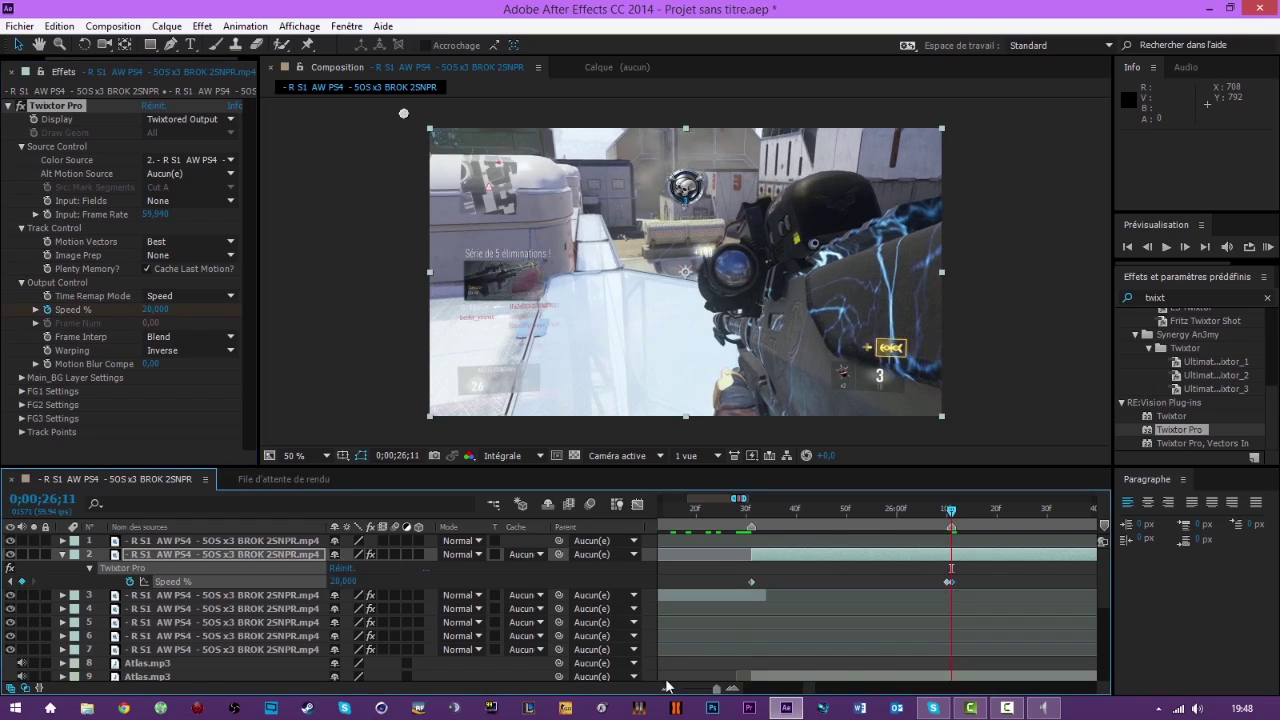
# Add further Speed % keyframes to layer 2 just after 0;00;26;32 and check the slowed frames before them.
pyautogui.click(665, 688)
pyautogui.hscroll(3, 806, 696)
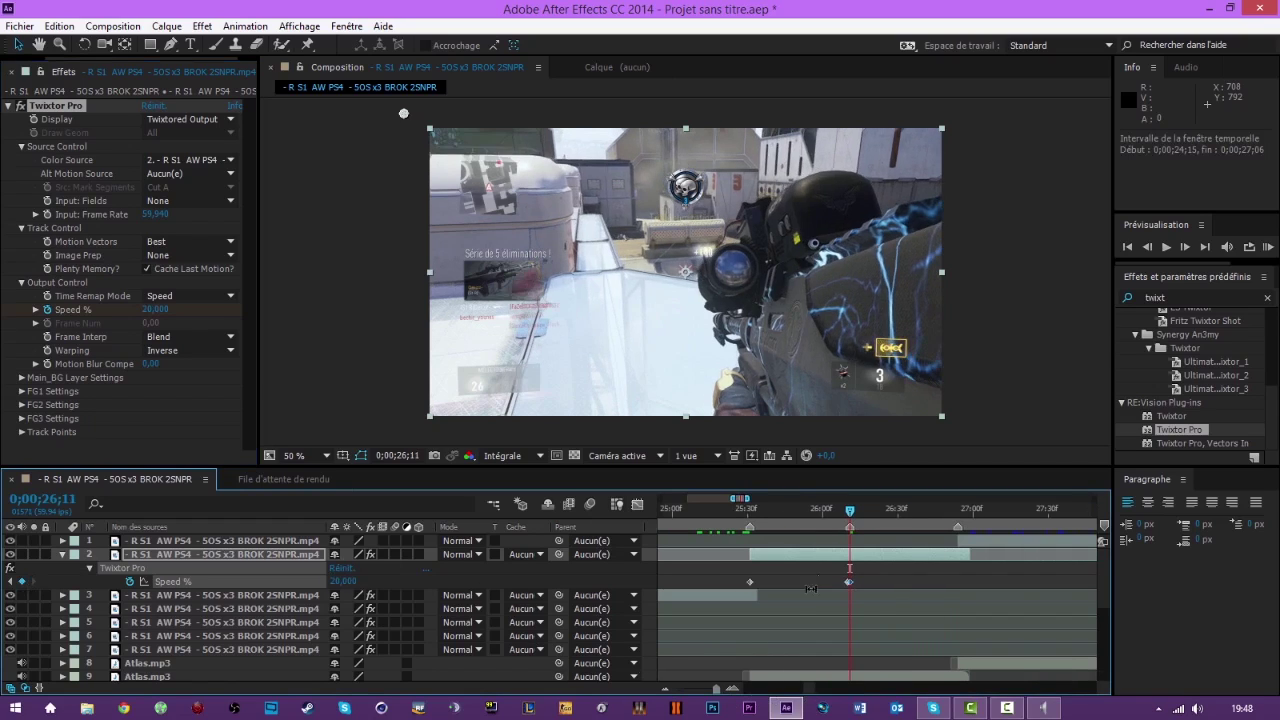
pyautogui.moveTo(850, 513); pyautogui.dragTo(905, 545)
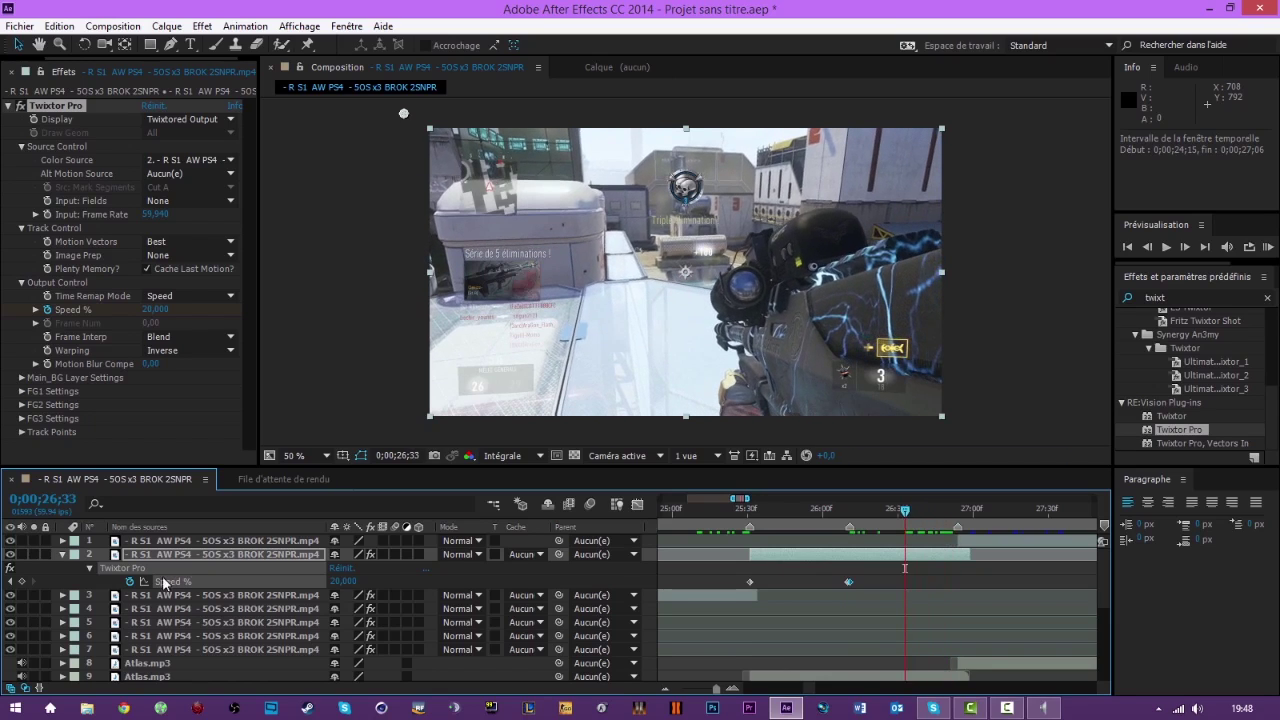
pyautogui.click(1185, 246)
pyautogui.moveTo(343, 581); pyautogui.dragTo(775, 527)
pyautogui.moveTo(876, 506)
pyautogui.mouseDown()
pyautogui.moveTo(855, 508)
pyautogui.moveTo(901, 508)
pyautogui.mouseUp()
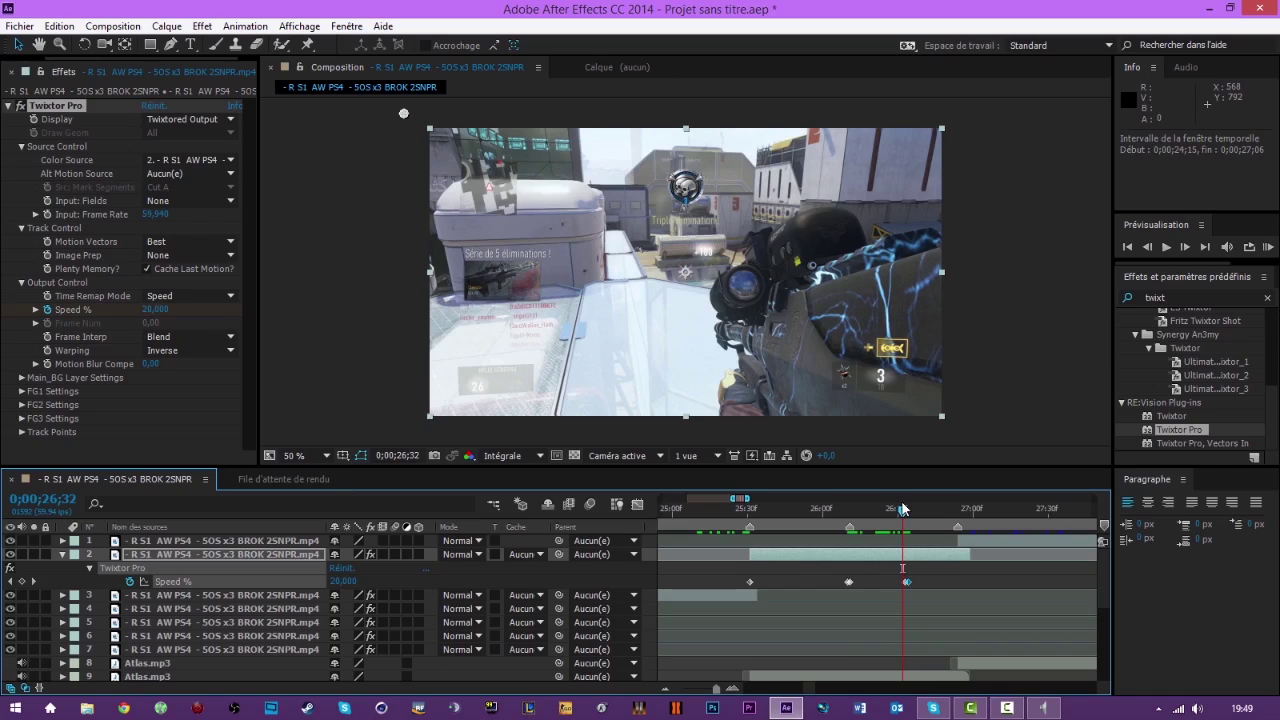
# Apply Easy Ease (Lissage de vitesse) to all Speed % keyframes of the layer 7 clip and collapse them.
pyautogui.click(667, 690)
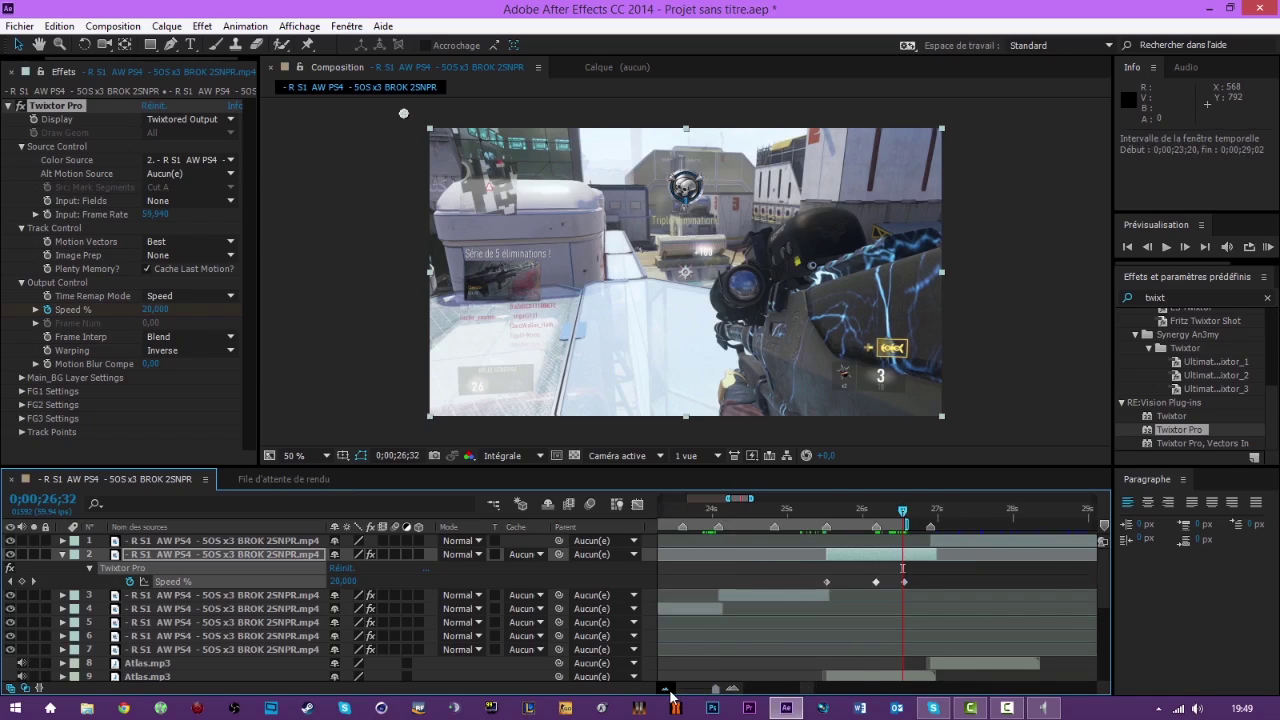
pyautogui.click(667, 690)
pyautogui.hscroll(-5, 831, 641)
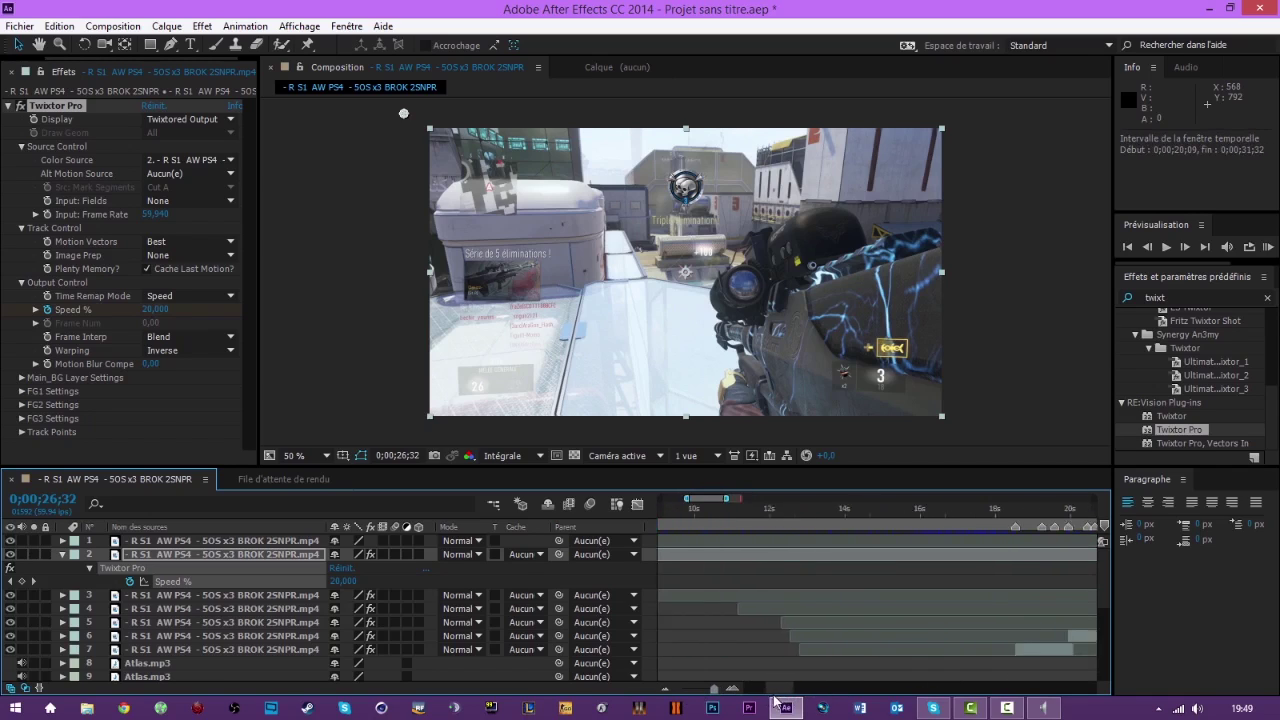
pyautogui.click(834, 650)
pyautogui.press('u')
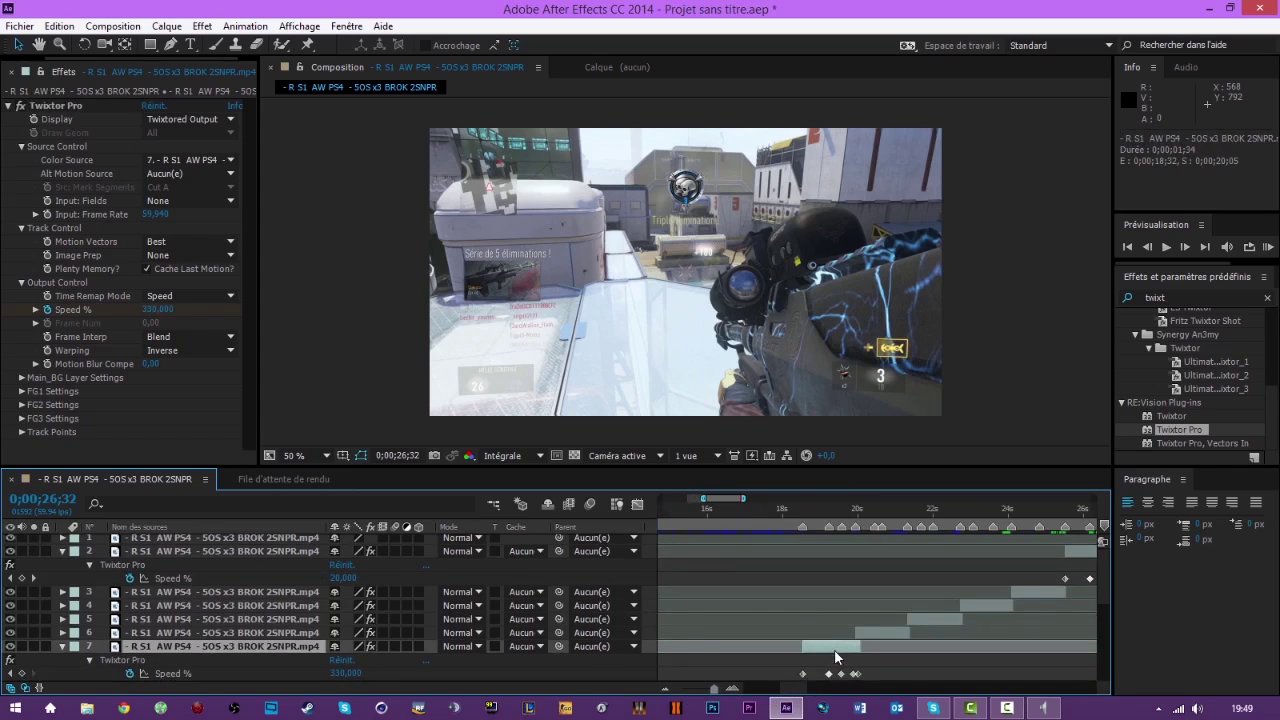
pyautogui.moveTo(872, 669); pyautogui.dragTo(798, 684)
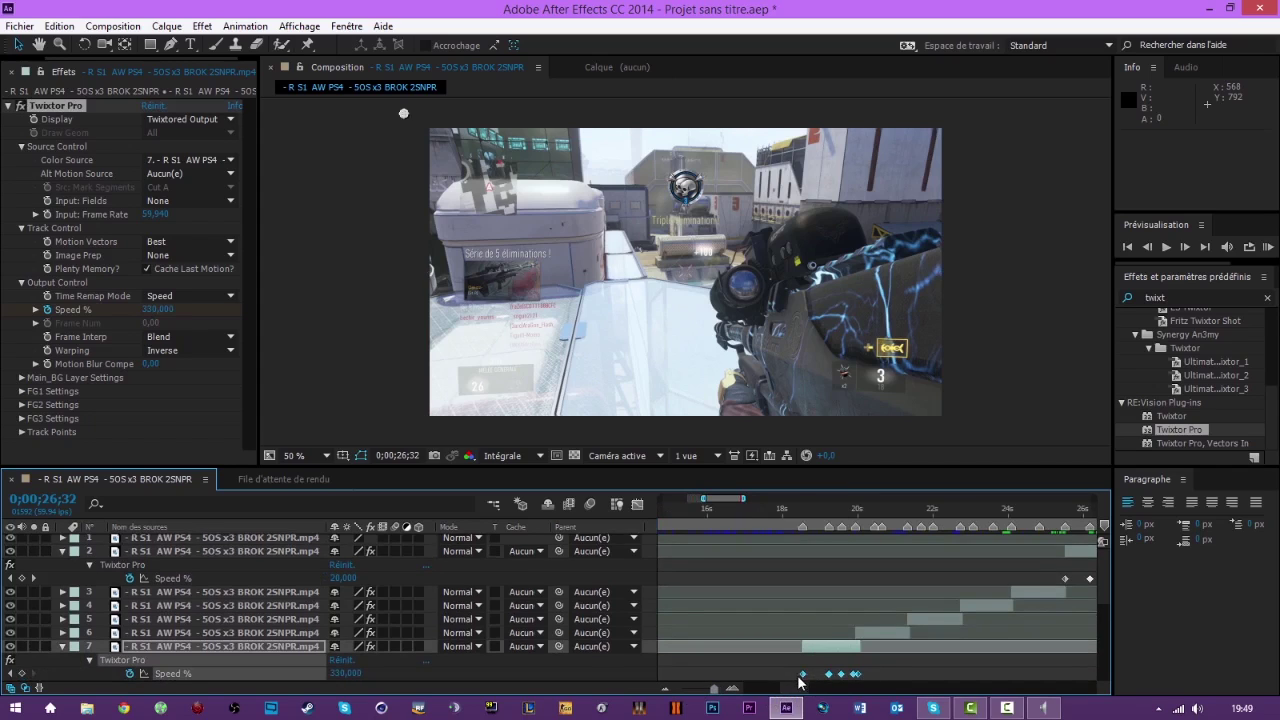
pyautogui.doubleClick(809, 674)
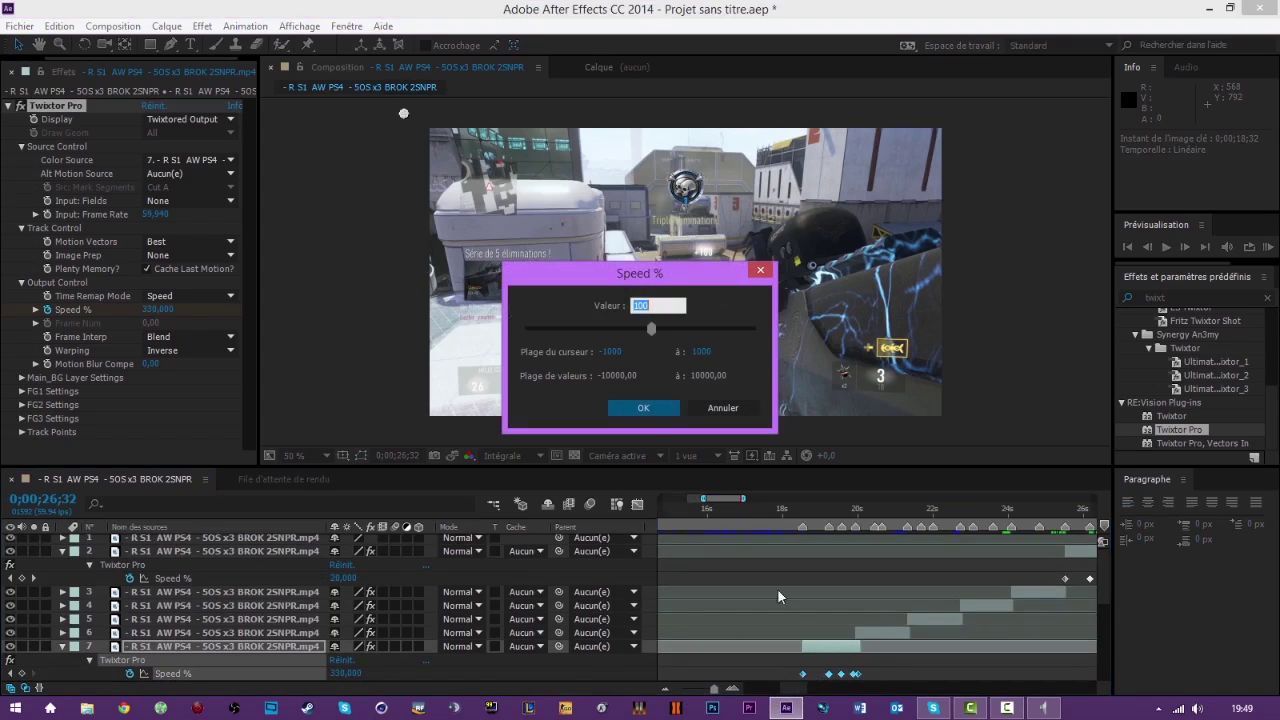
pyautogui.click(657, 402)
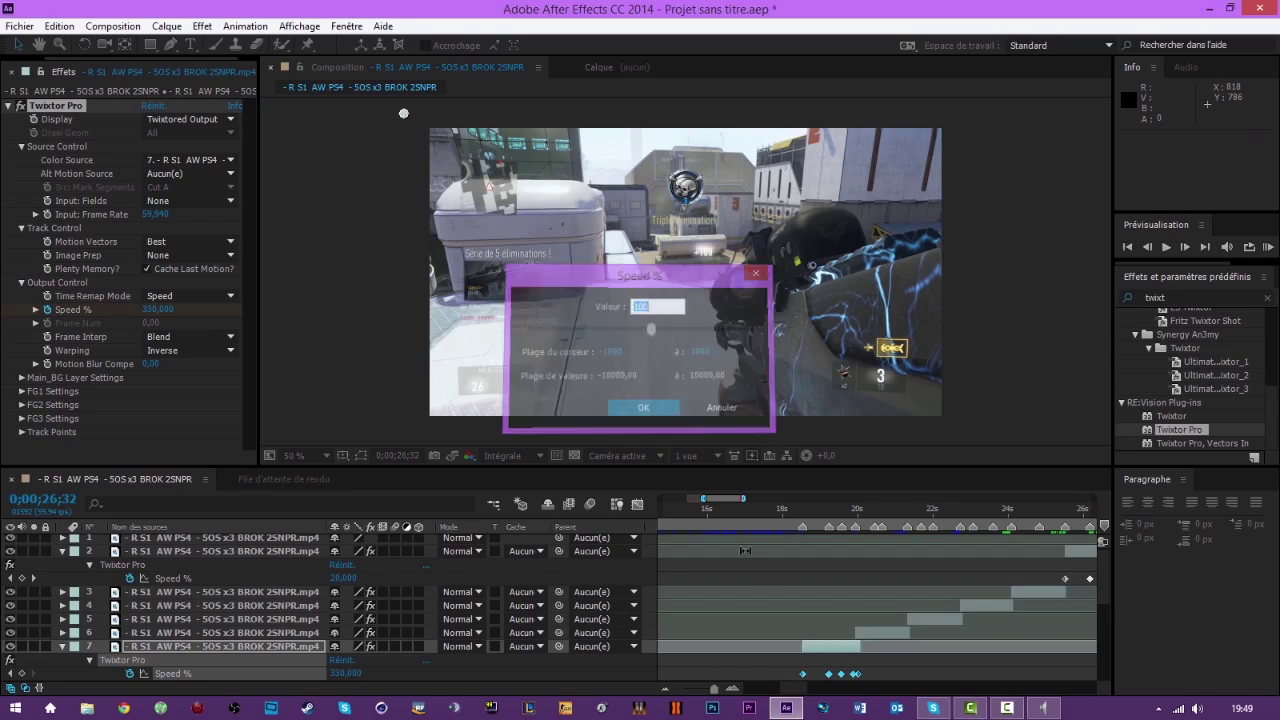
pyautogui.rightClick(802, 677)
pyautogui.moveTo(843, 660)
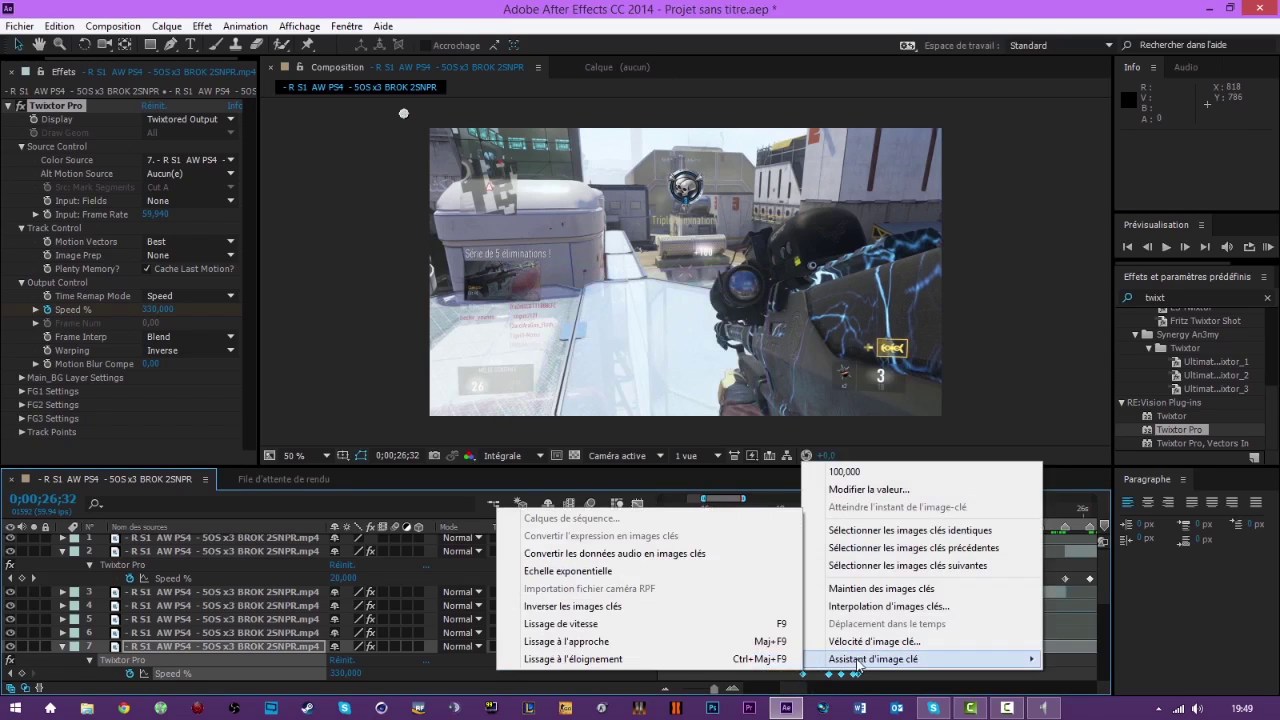
pyautogui.click(610, 625)
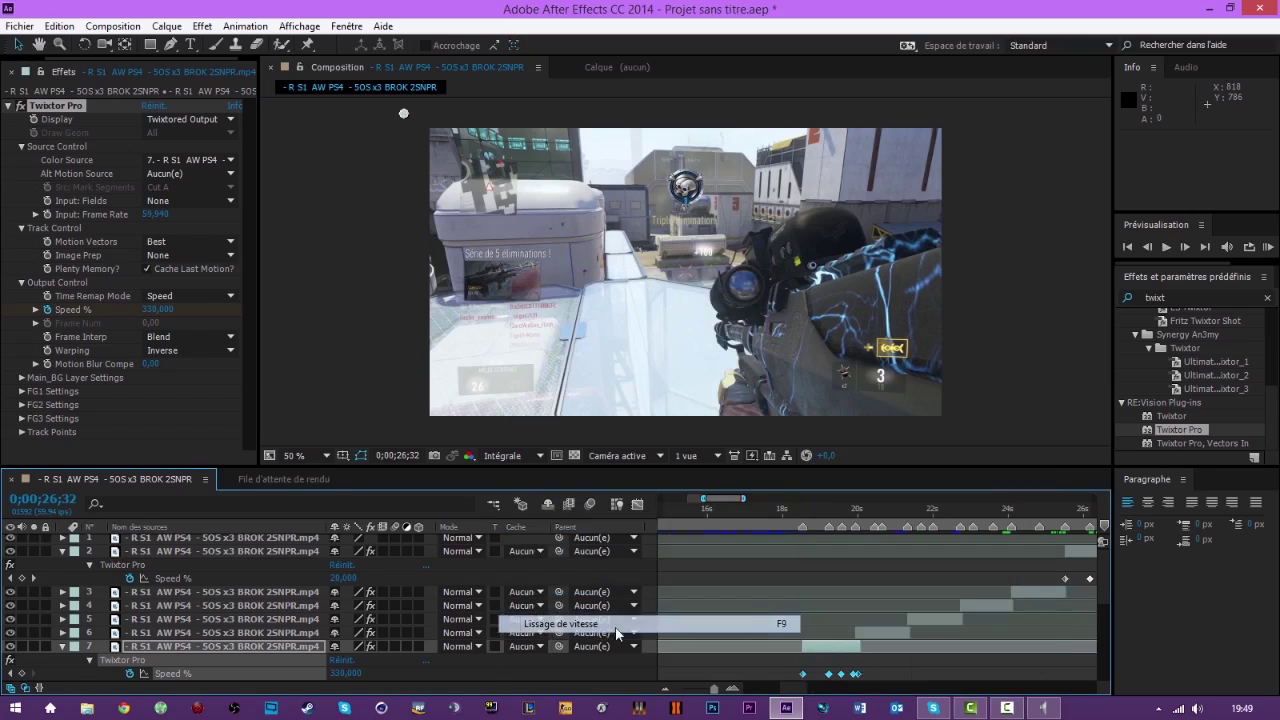
pyautogui.press('u')
# Apply Easy Ease (Lissage de vitesse) to all Speed % keyframes of the layer 6 clip.
pyautogui.click(866, 630)
pyautogui.press('u')
pyautogui.moveTo(844, 655); pyautogui.dragTo(901, 666)
pyautogui.doubleClick(855, 659)
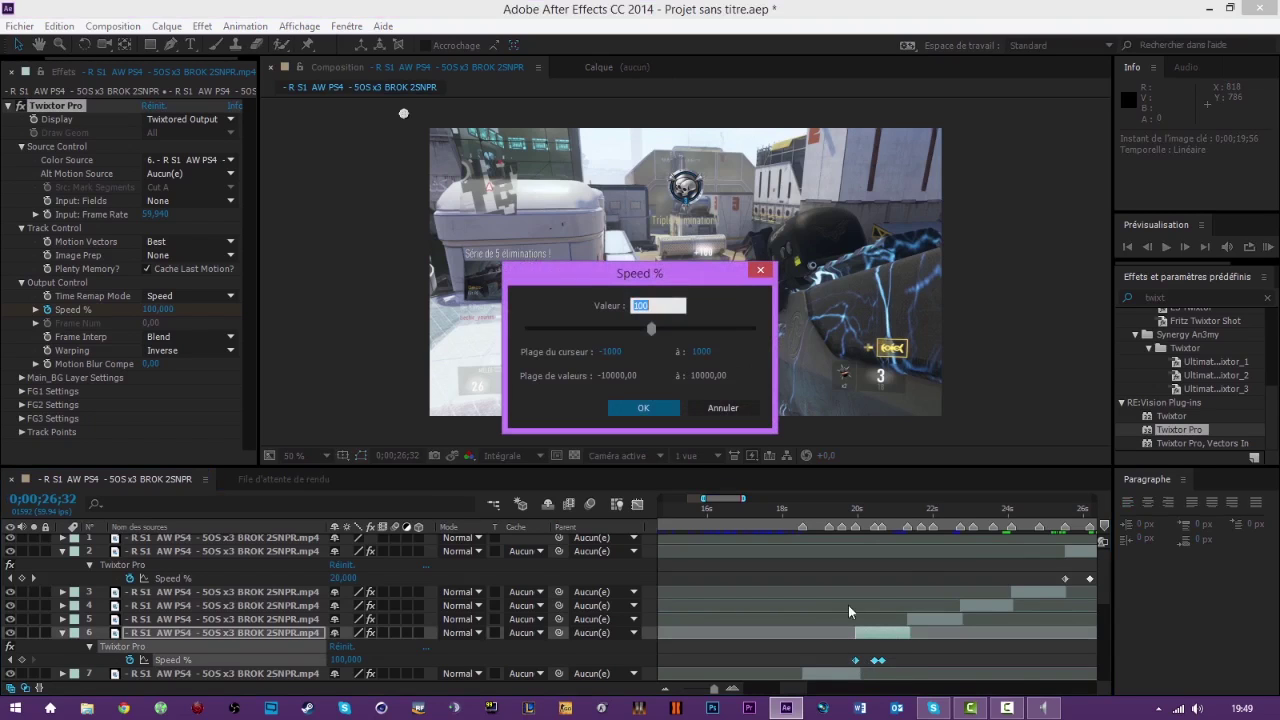
pyautogui.click(761, 274)
pyautogui.rightClick(878, 660)
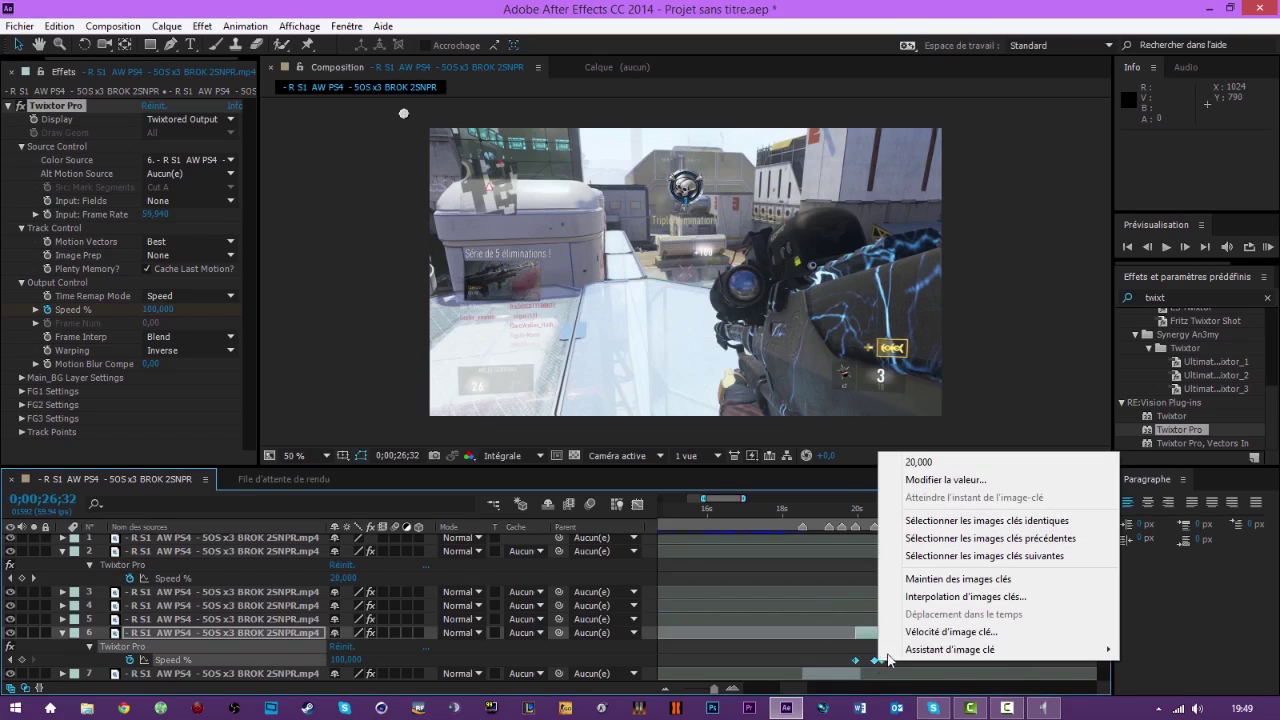
pyautogui.moveTo(938, 652)
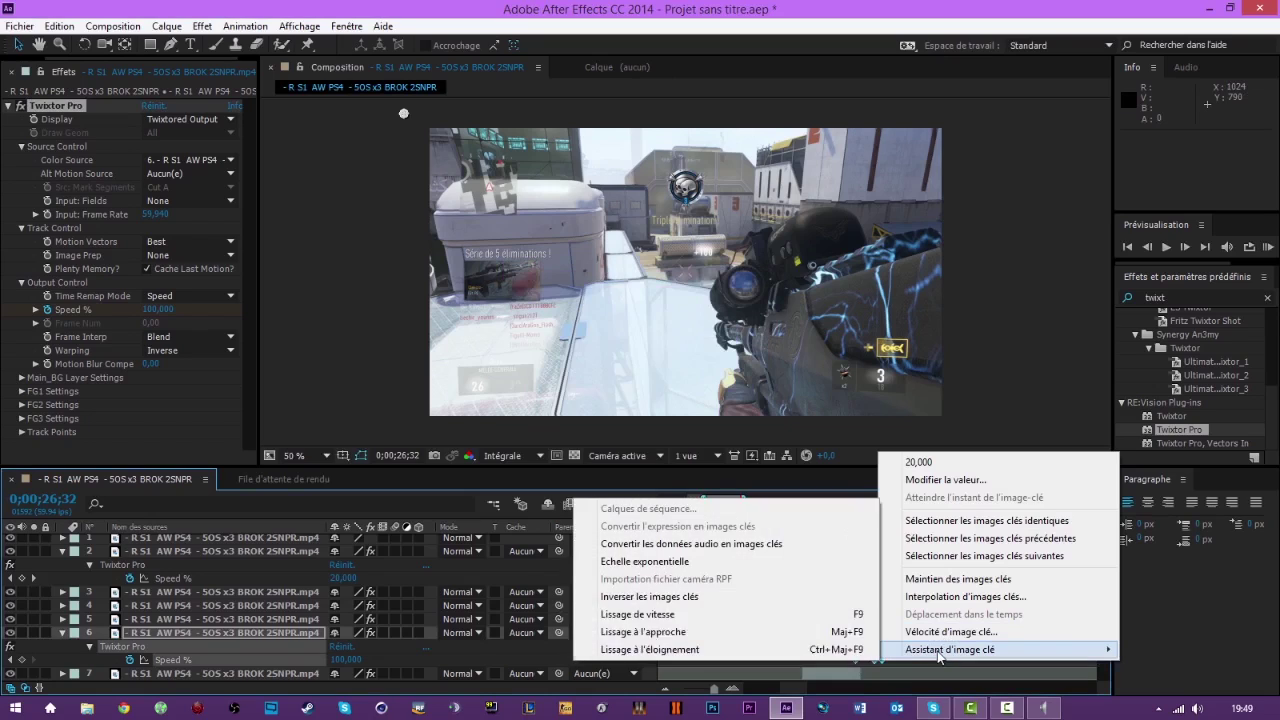
pyautogui.click(680, 613)
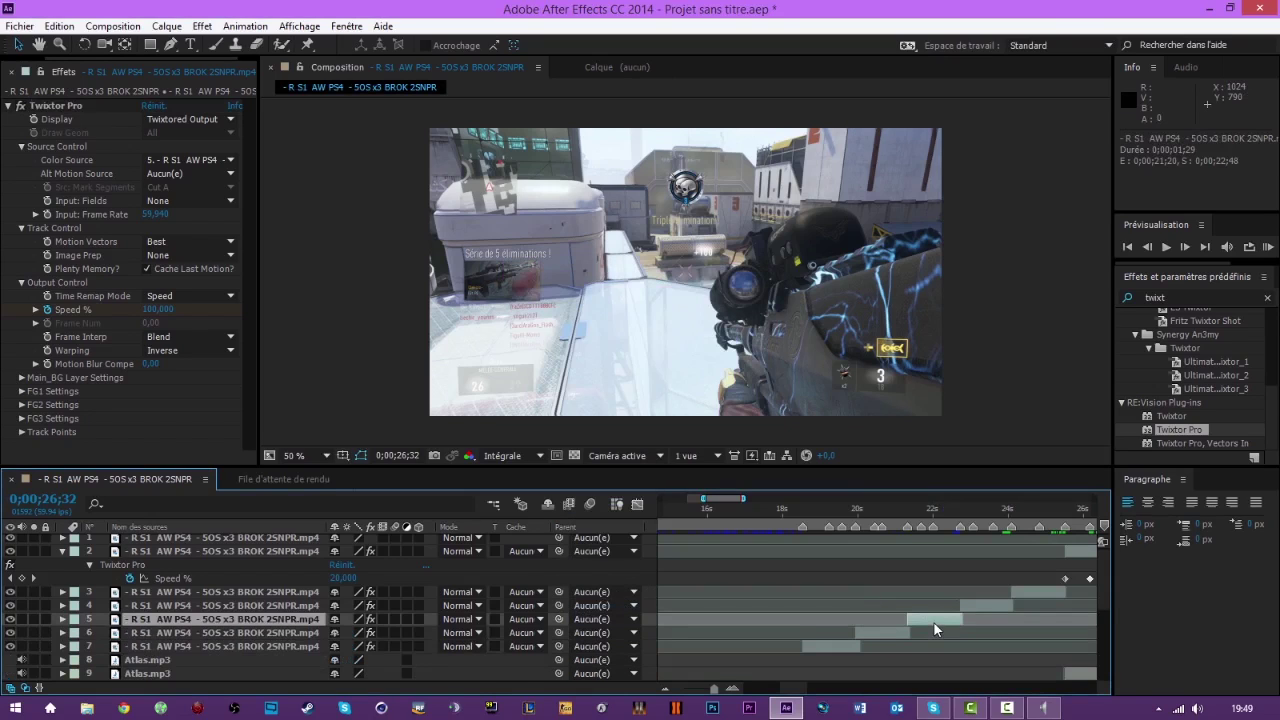
# Ease all Speed % keyframes of the layer 5 clip with the keyframe assistant.
pyautogui.moveTo(975, 651); pyautogui.dragTo(896, 645)
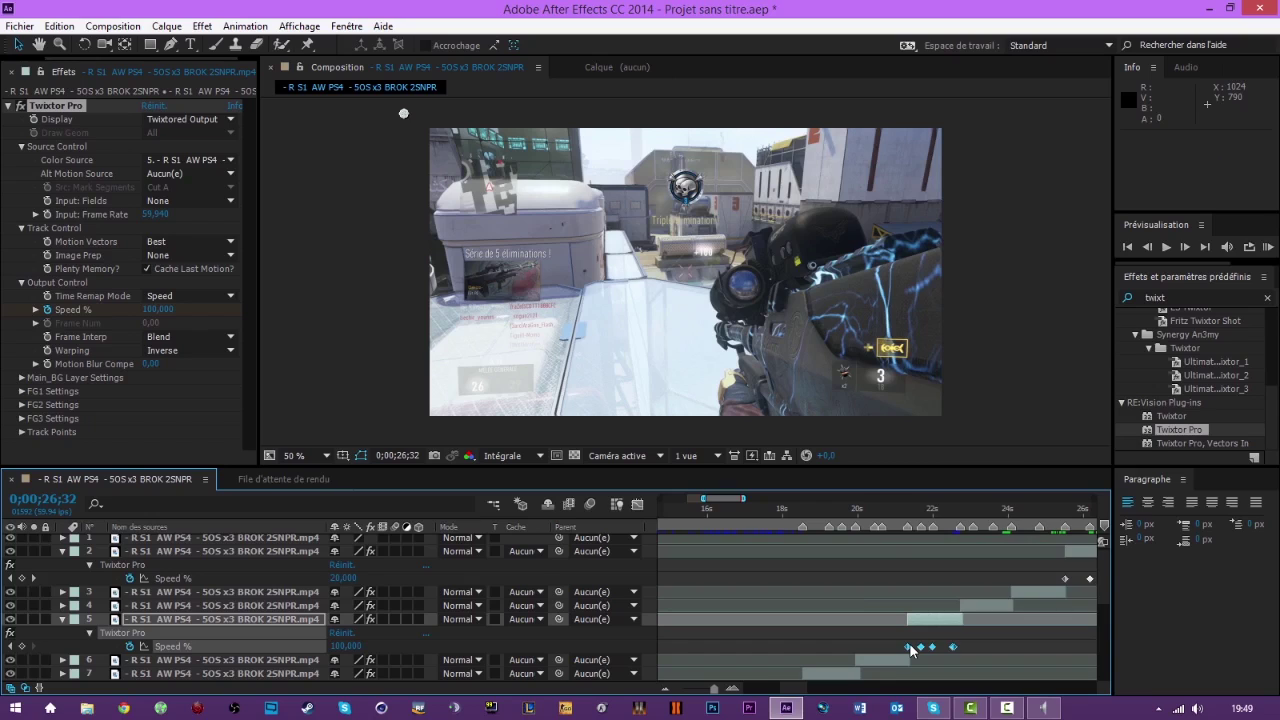
pyautogui.rightClick(909, 646)
pyautogui.moveTo(968, 634)
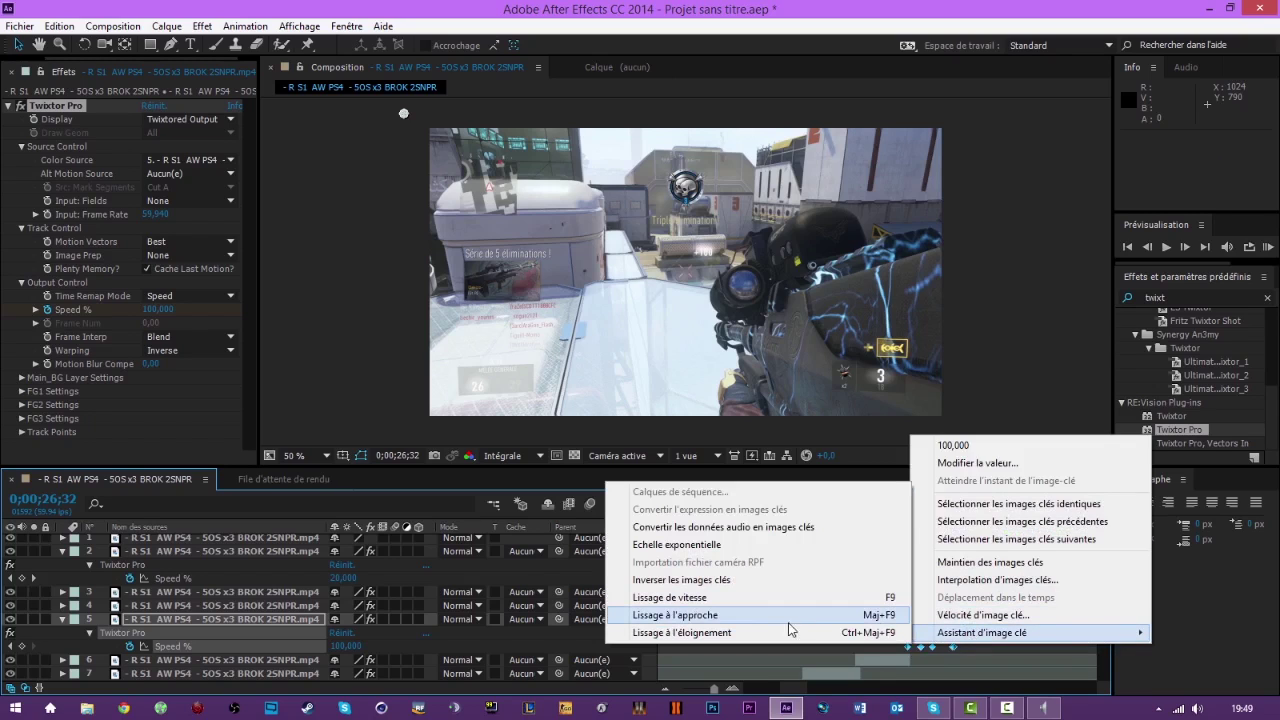
pyautogui.click(716, 613)
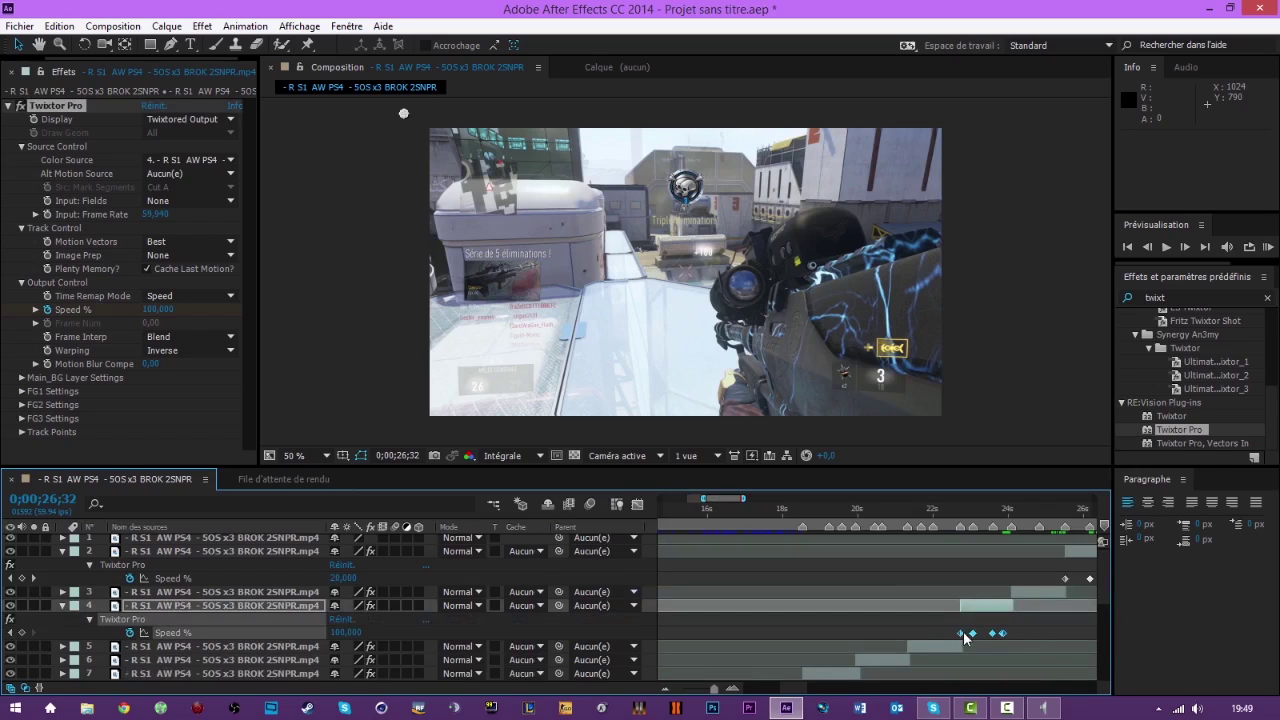
# Apply Easy Ease (Lissage de vitesse) to all Speed % keyframes of the layer 4 clip.
pyautogui.rightClick(972, 633)
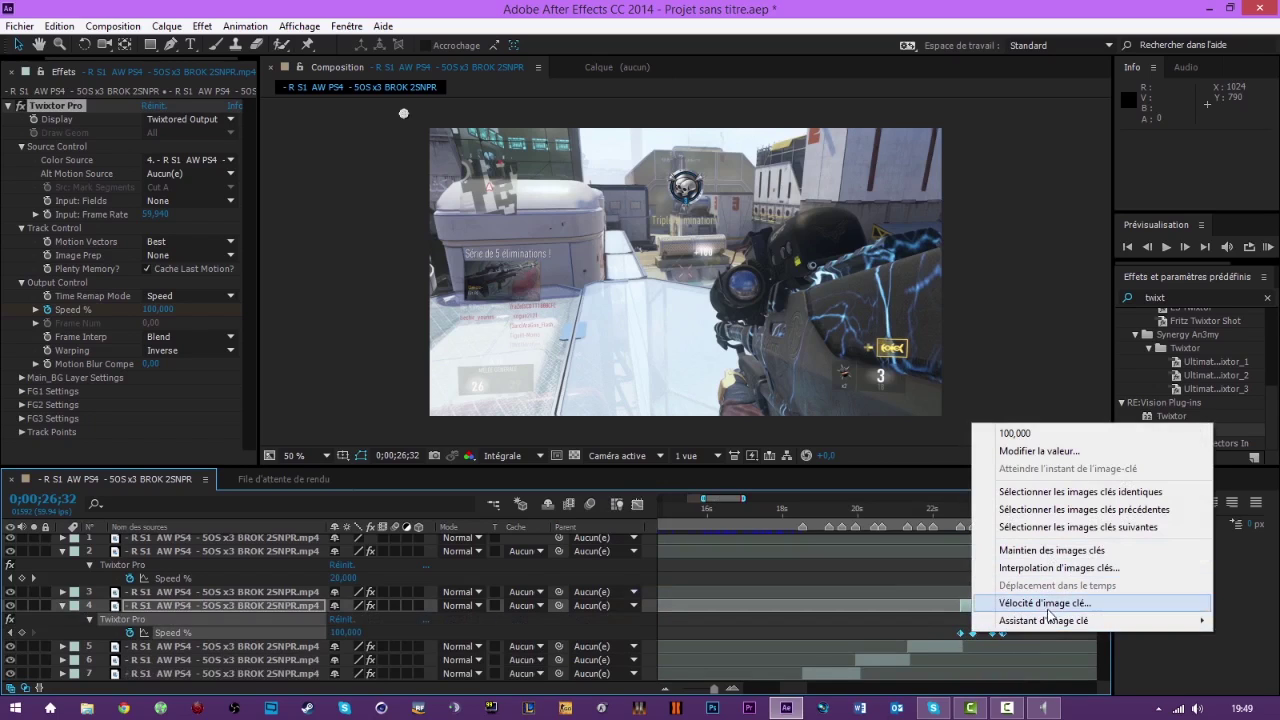
pyautogui.moveTo(1020, 621)
pyautogui.click(805, 590)
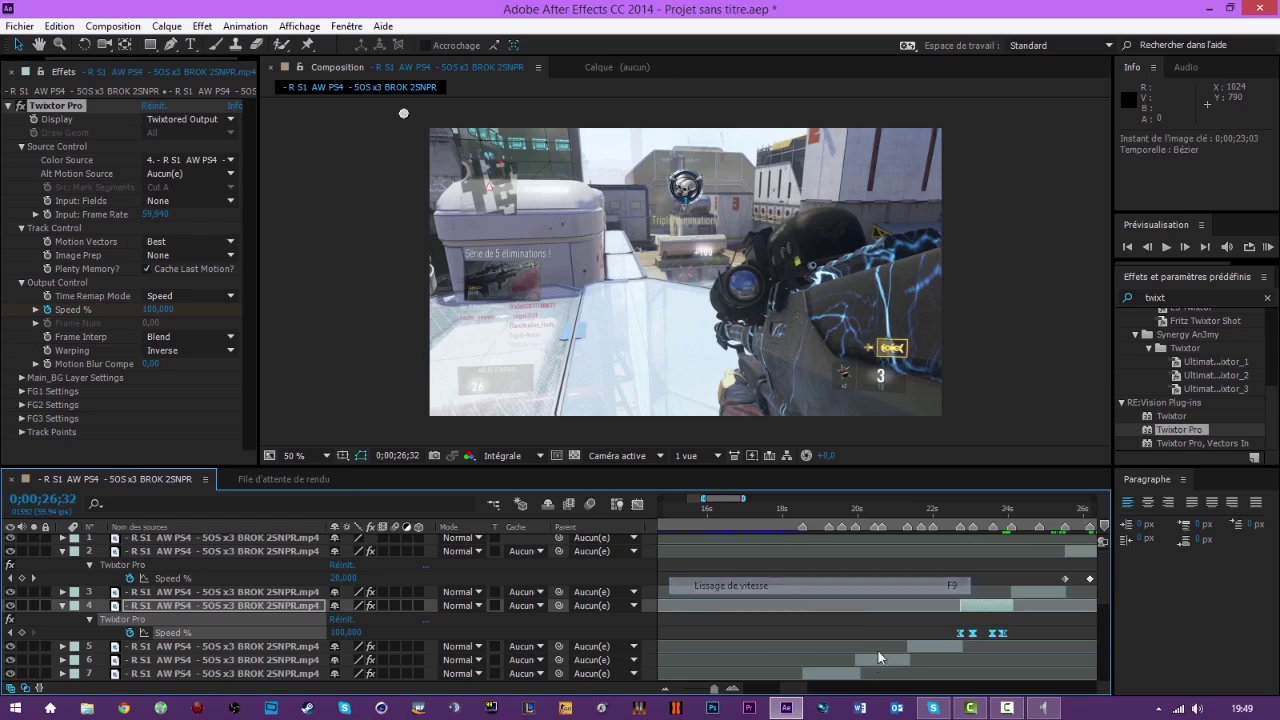
# Apply Easy Ease (Lissage de vitesse) to all Speed % keyframes of the layer 3 clip and collapse them.
pyautogui.hscroll(3, 800, 680)
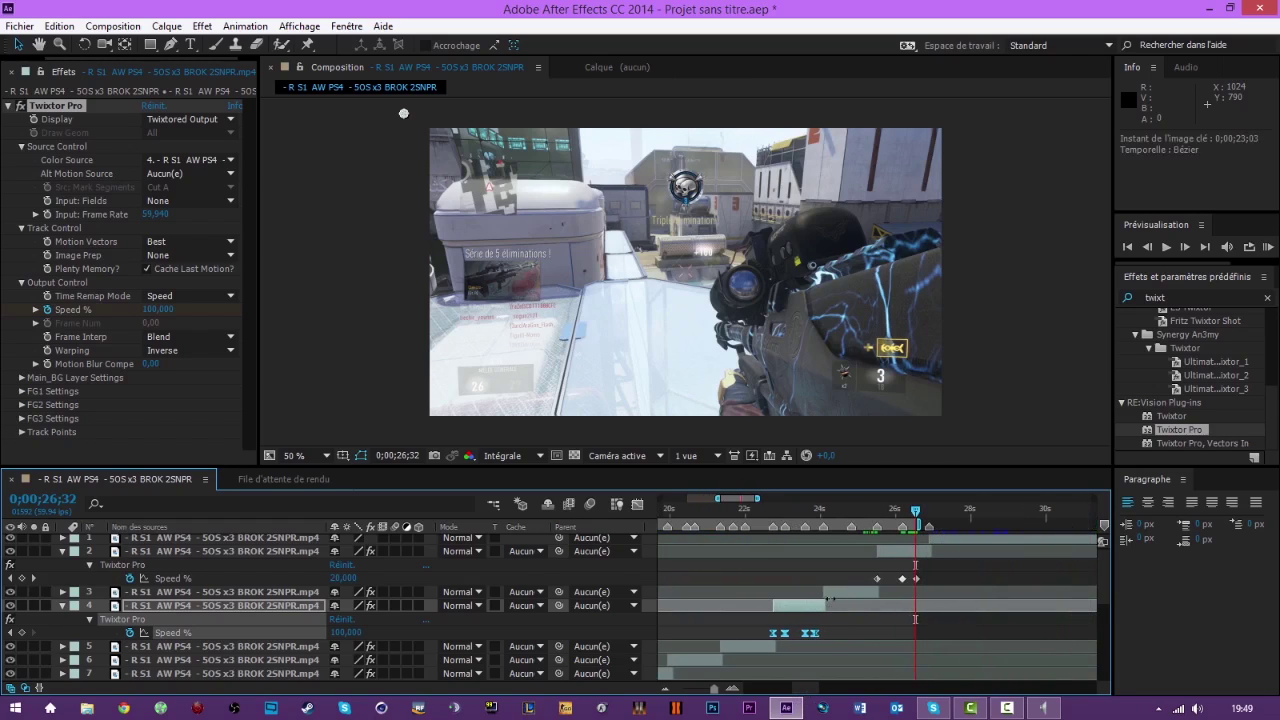
pyautogui.click(834, 592)
pyautogui.press('u')
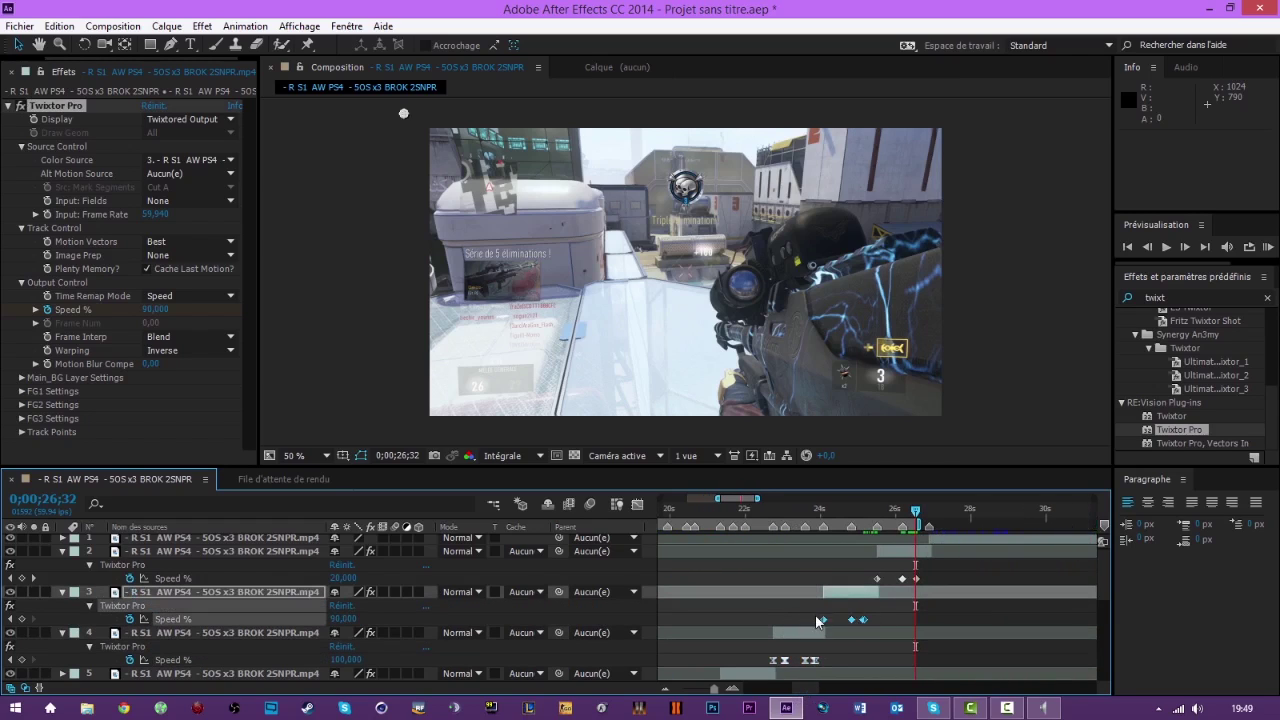
pyautogui.rightClick(825, 621)
pyautogui.moveTo(900, 606)
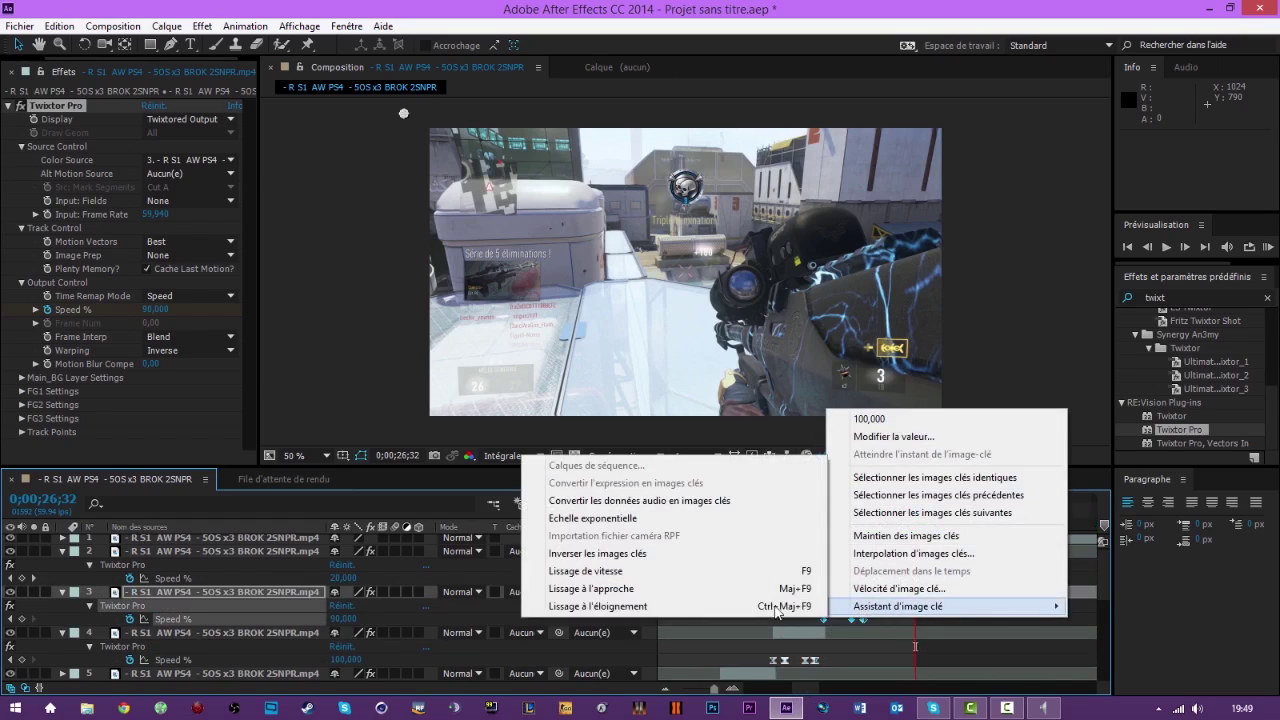
pyautogui.click(590, 571)
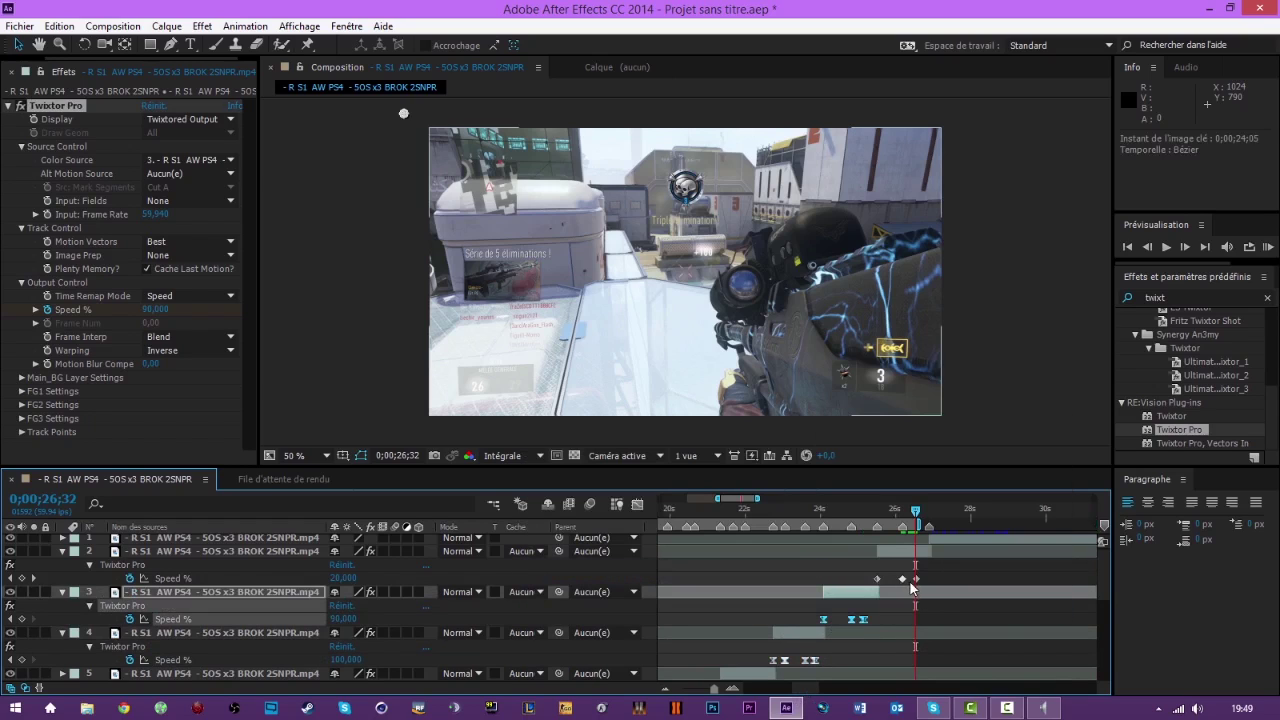
pyautogui.press('u')
# Apply Easy Ease (Lissage de vitesse) to all Speed % keyframes of the layer 2 clip.
pyautogui.moveTo(935, 581); pyautogui.dragTo(861, 581)
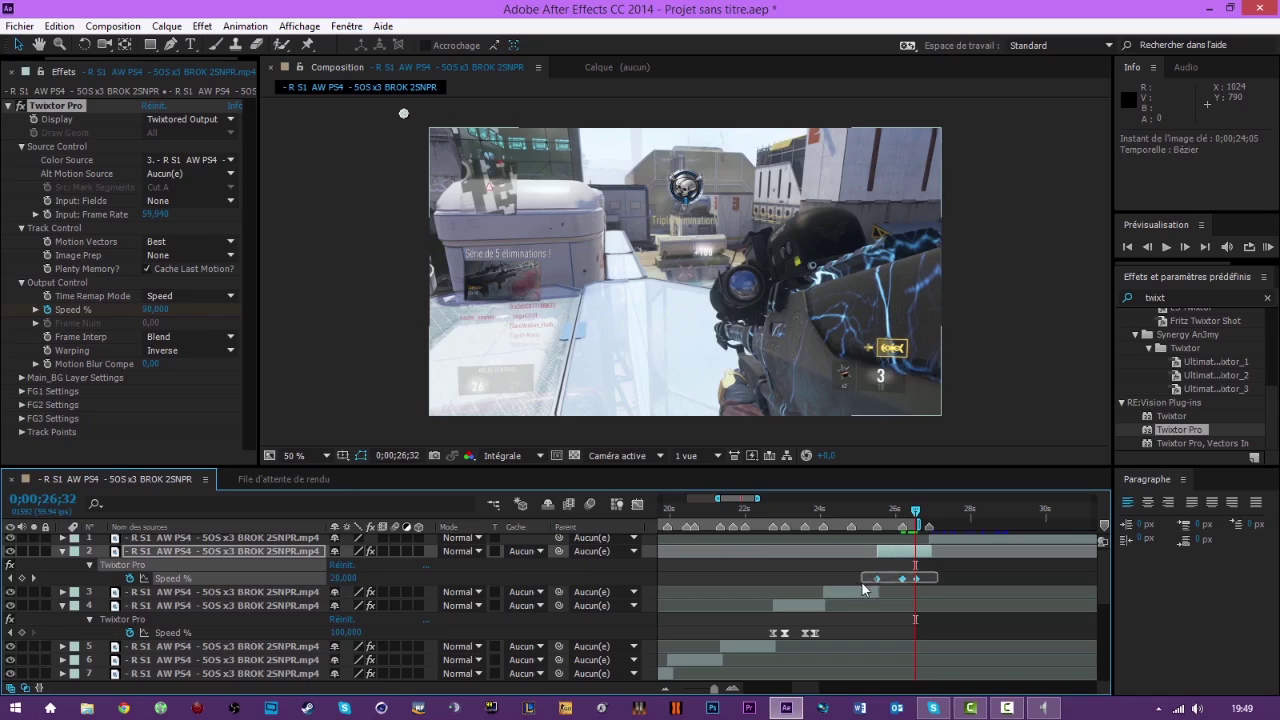
pyautogui.rightClick(878, 577)
pyautogui.moveTo(912, 566)
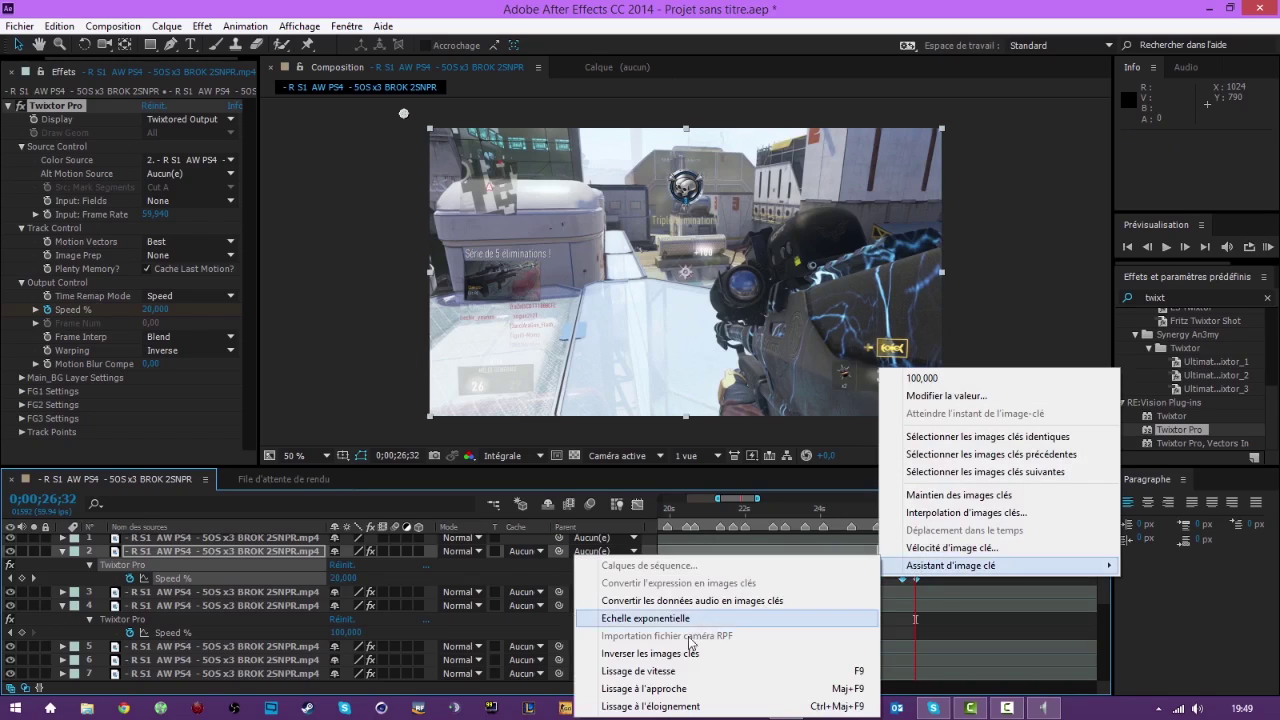
pyautogui.click(660, 671)
# Collapse the layer 4 clip's keyframes and select the layer 2 clip.
pyautogui.moveTo(790, 692); pyautogui.dragTo(806, 690)
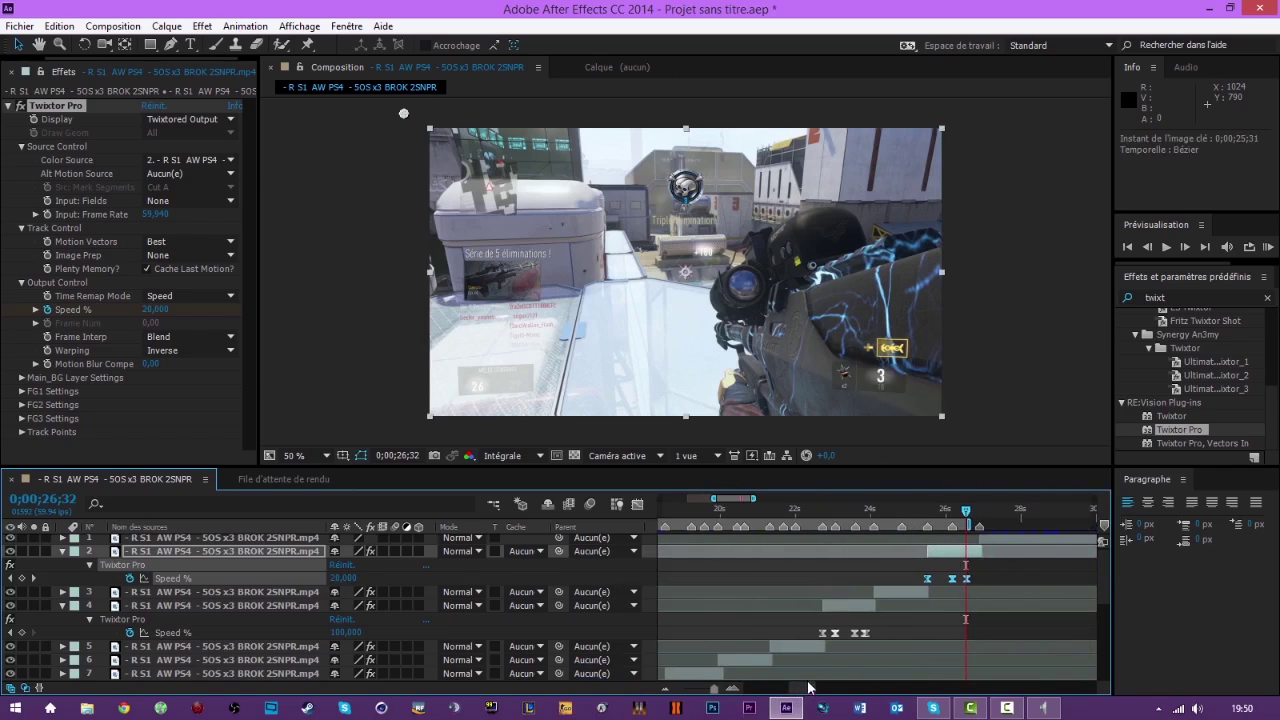
pyautogui.click(845, 611)
pyautogui.press('u')
pyautogui.click(954, 554)
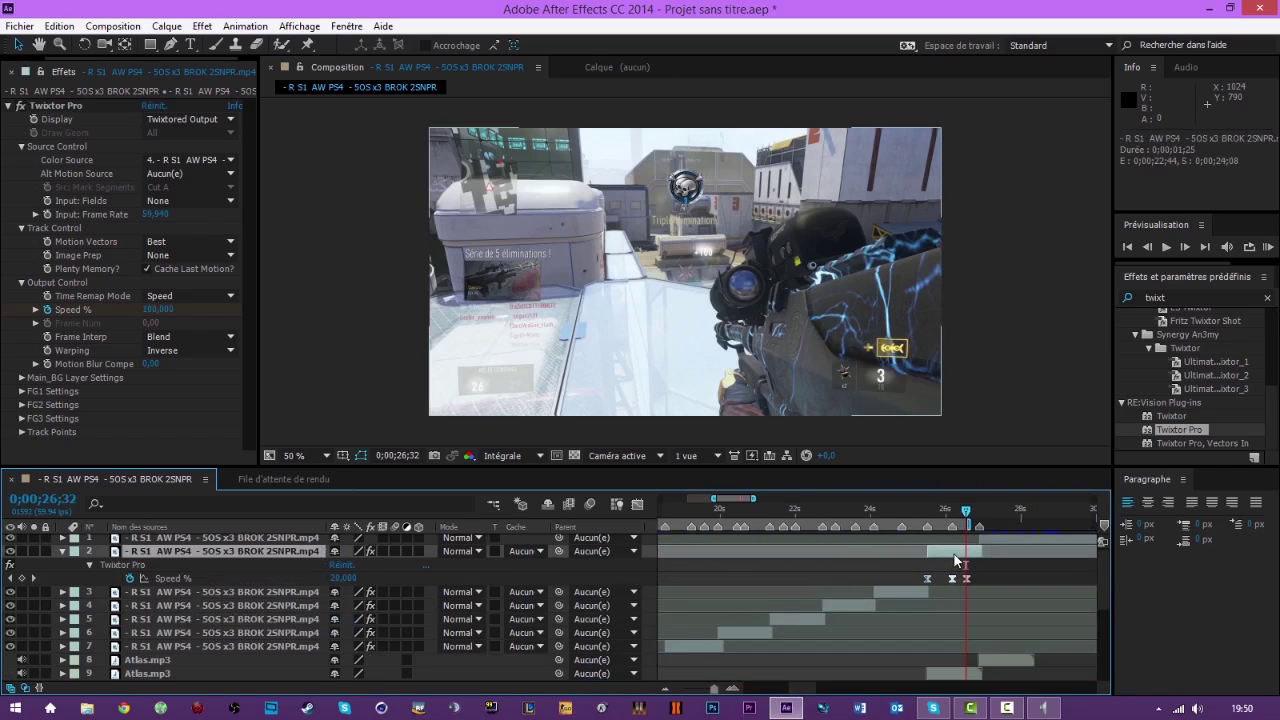
# Set the layer 7 clip's Scale (Echelle) to 106% and keyframe it at the clip's start, 0;00;18;32.
pyautogui.press('u')
pyautogui.hscroll(-3, 787, 690)
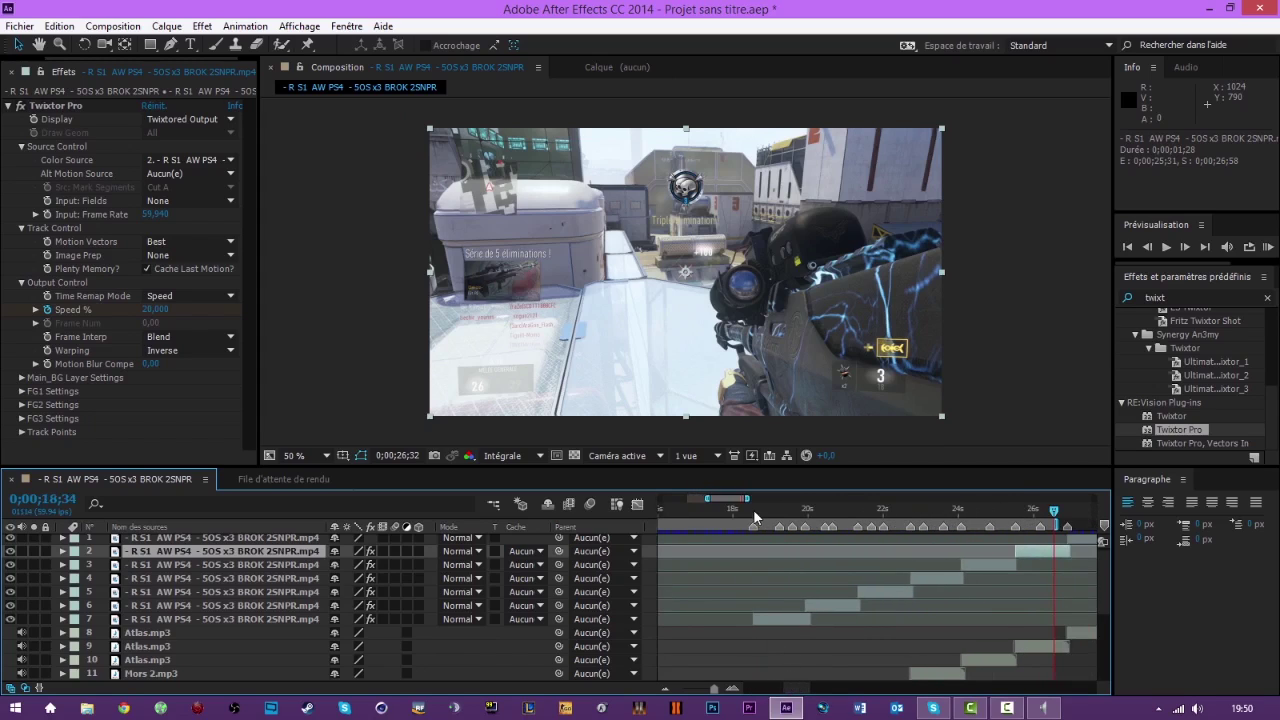
pyautogui.click(753, 512)
pyautogui.click(769, 619)
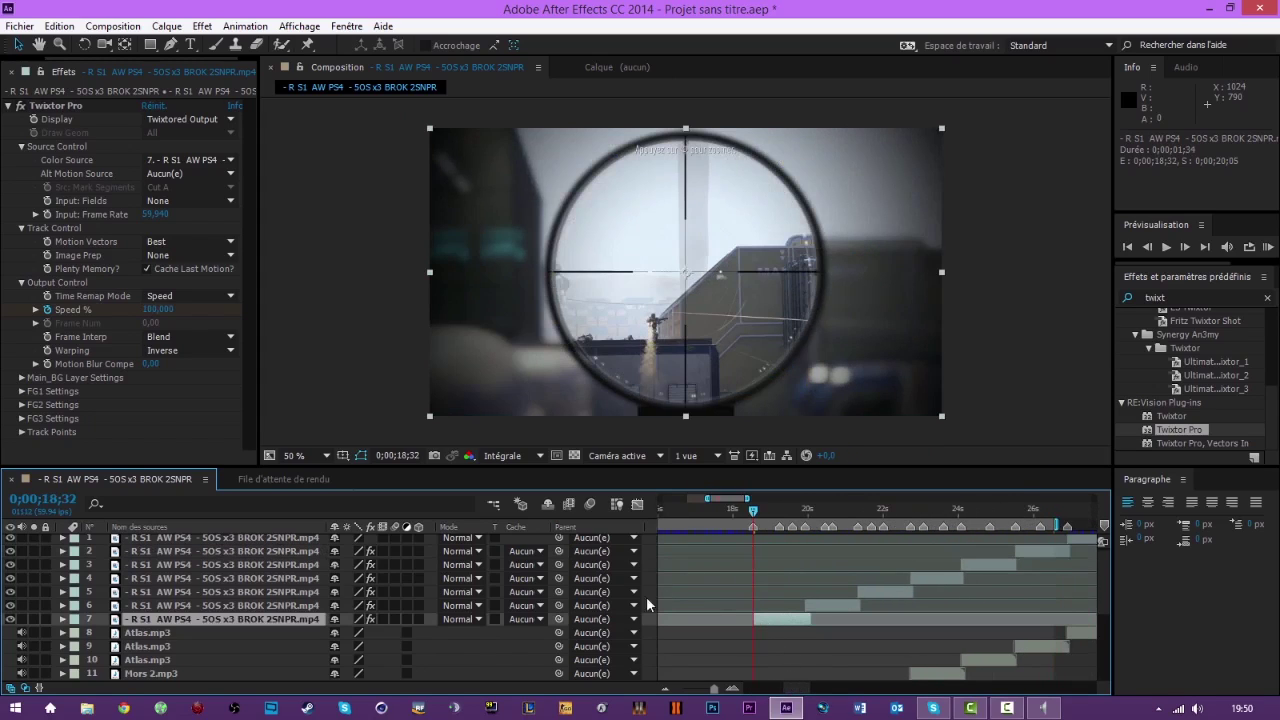
pyautogui.press('s')
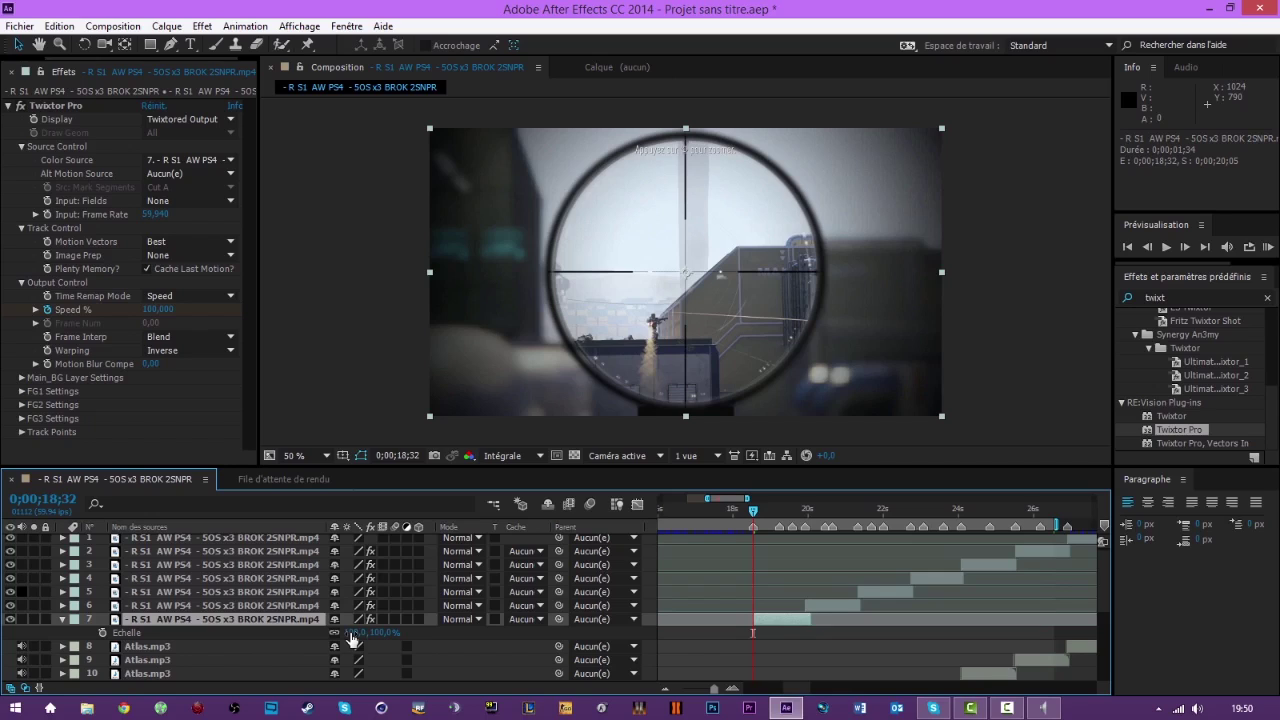
pyautogui.moveTo(353, 632); pyautogui.dragTo(358, 632)
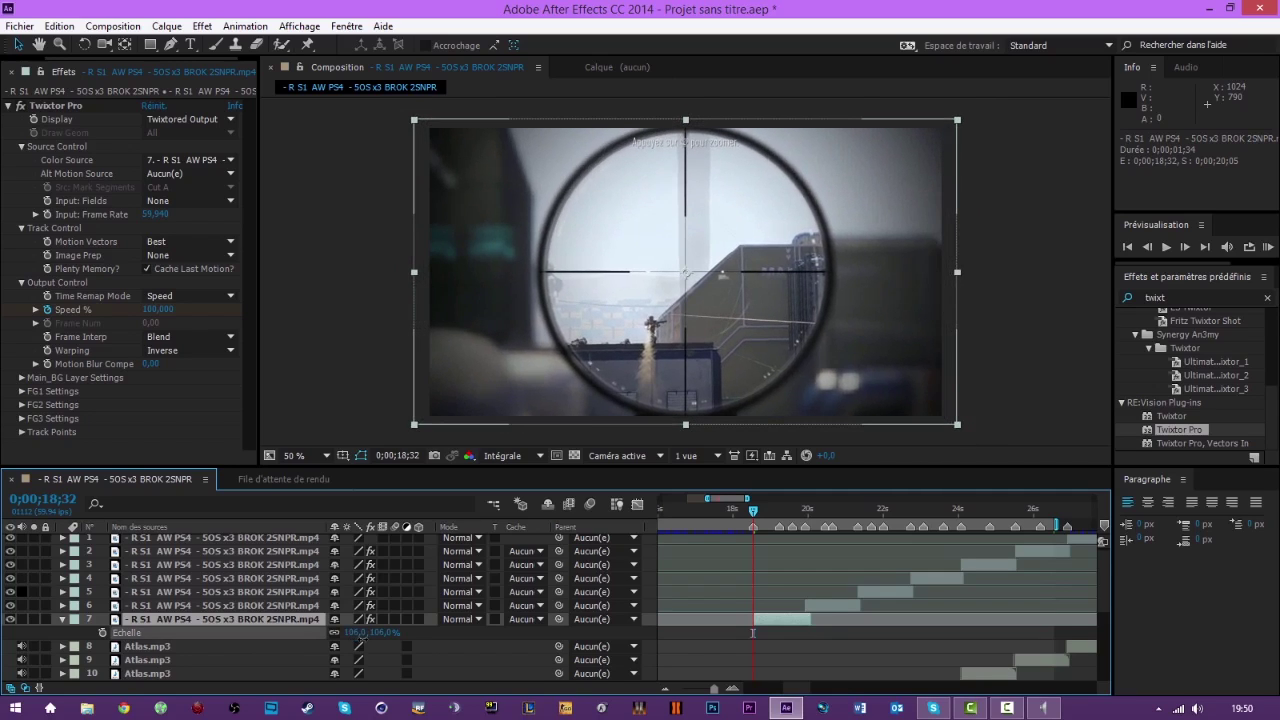
pyautogui.click(102, 633)
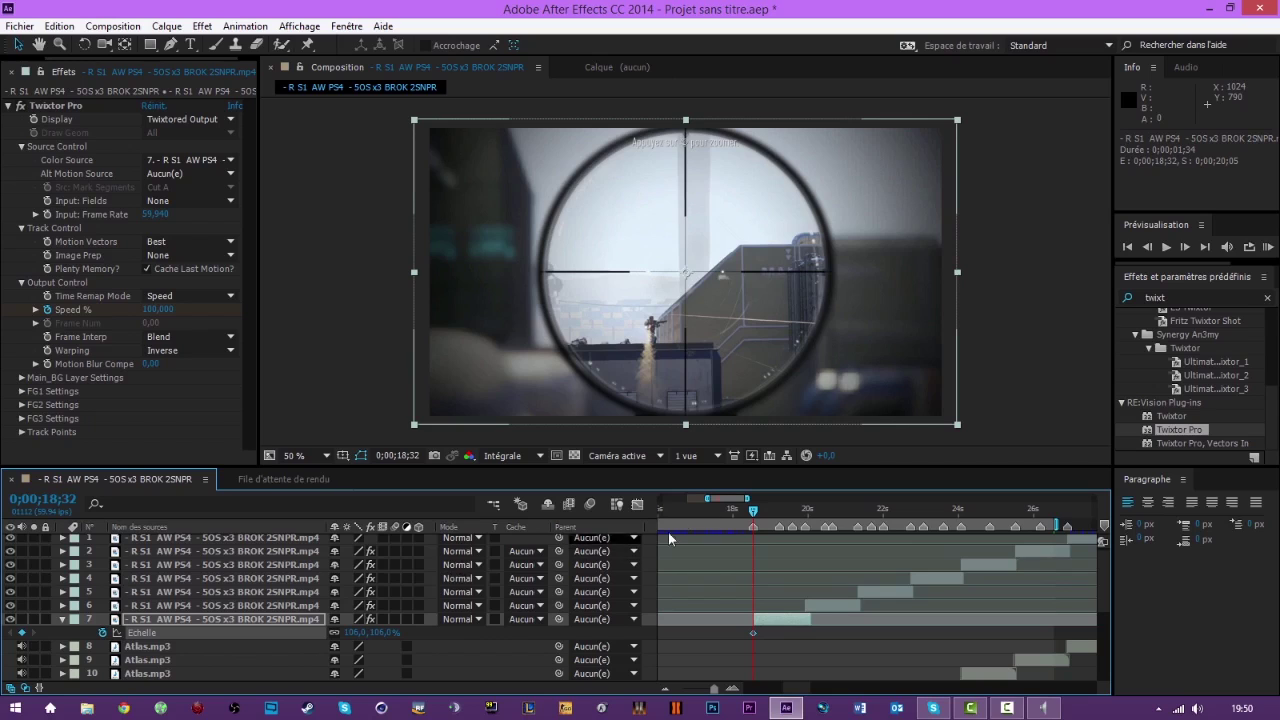
# Add a 100% Scale keyframe on the layer 7 clip at 0;00;19;04 and move it closer to the clip's end.
pyautogui.click(755, 510)
pyautogui.moveTo(757, 512); pyautogui.dragTo(773, 520)
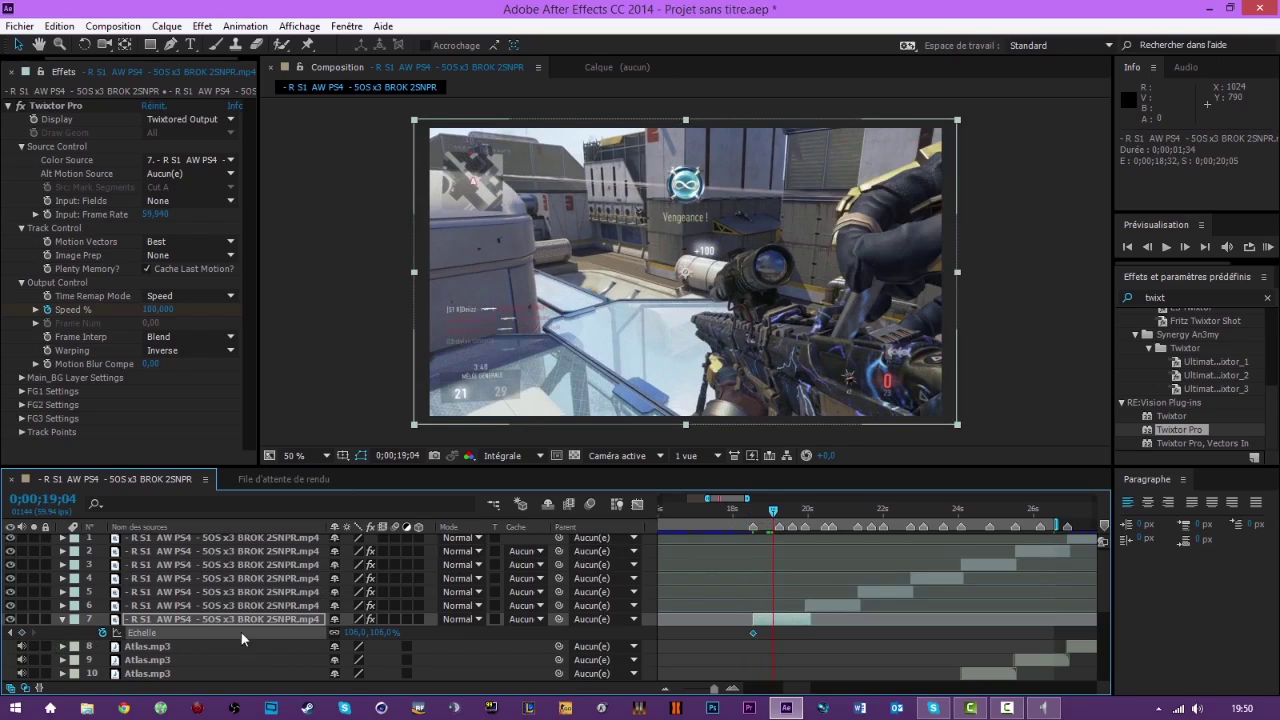
pyautogui.click(356, 632)
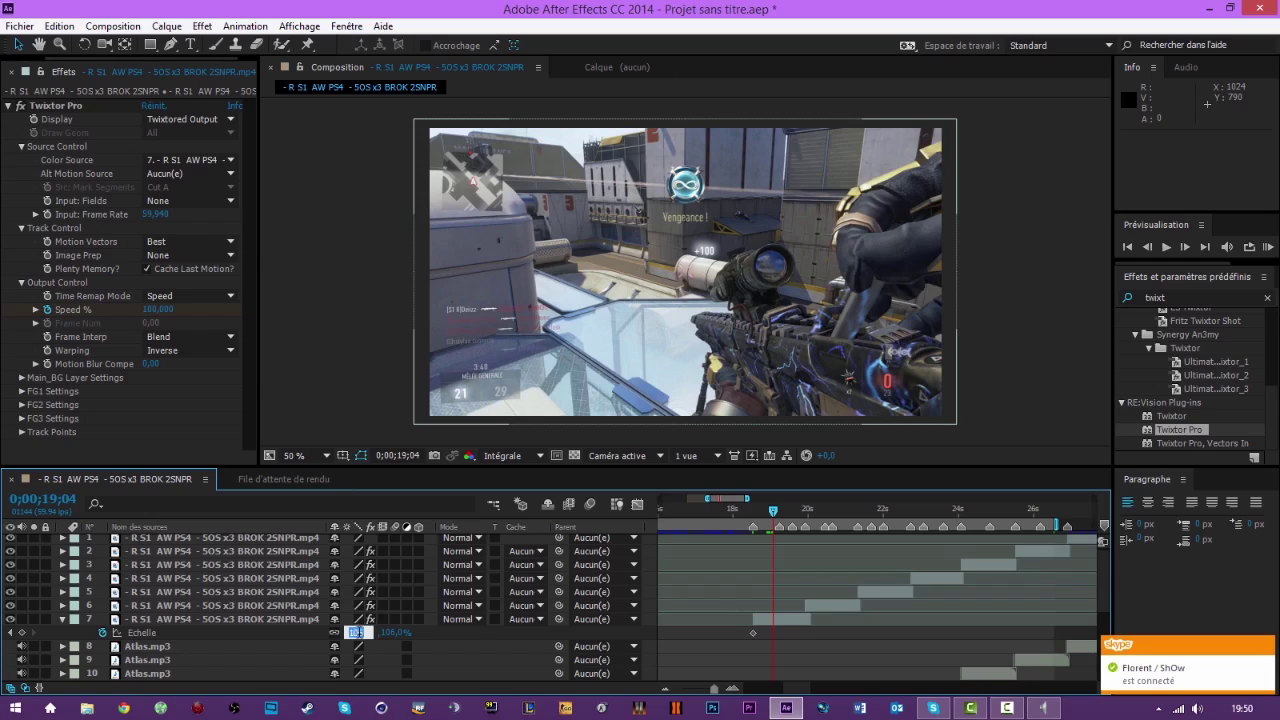
pyautogui.write('100')
pyautogui.press('Return')
pyautogui.moveTo(768, 632); pyautogui.dragTo(794, 632)
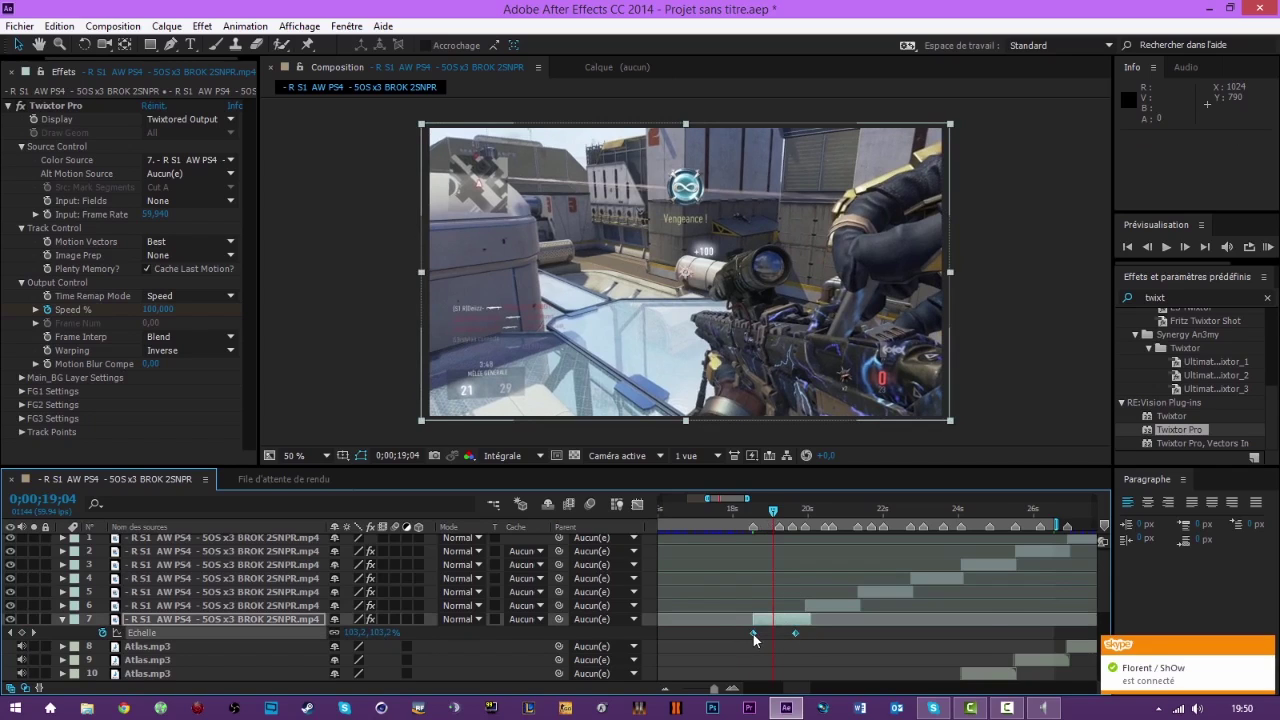
# Apply Easy Ease (Lissage de vitesse) to both Scale keyframes of the layer 7 clip.
pyautogui.rightClick(753, 634)
pyautogui.moveTo(770, 626)
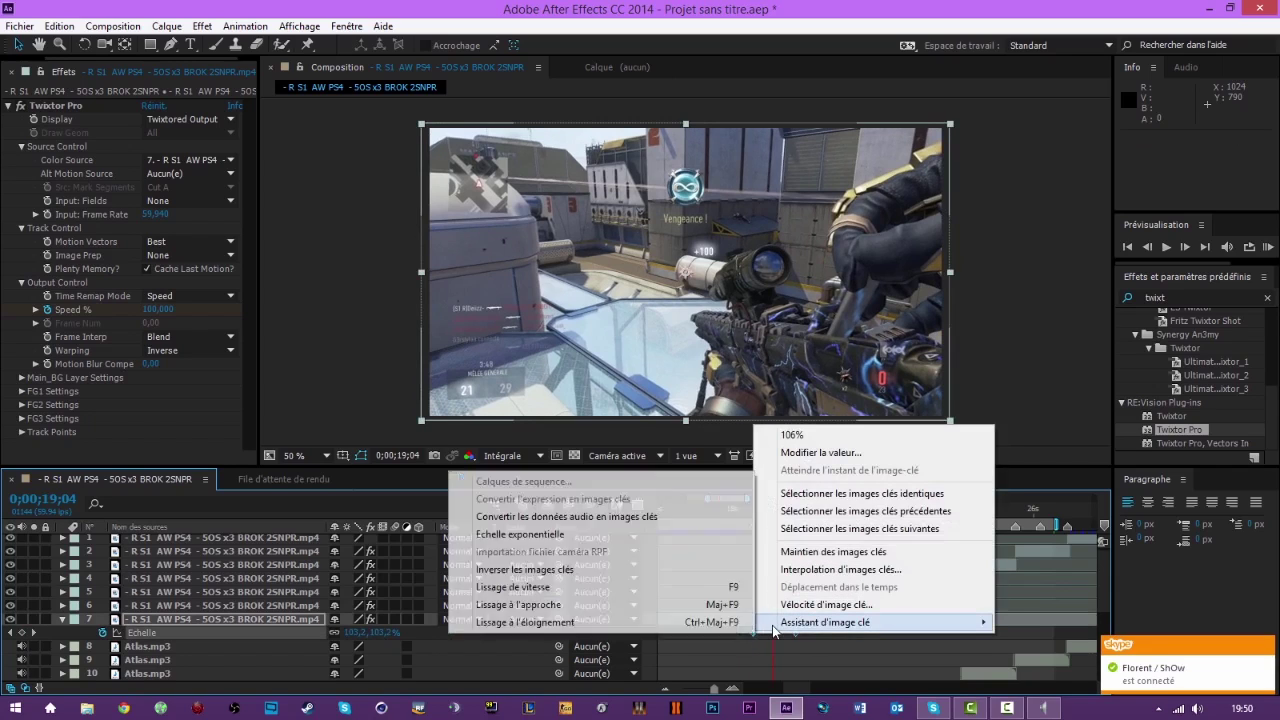
pyautogui.click(566, 605)
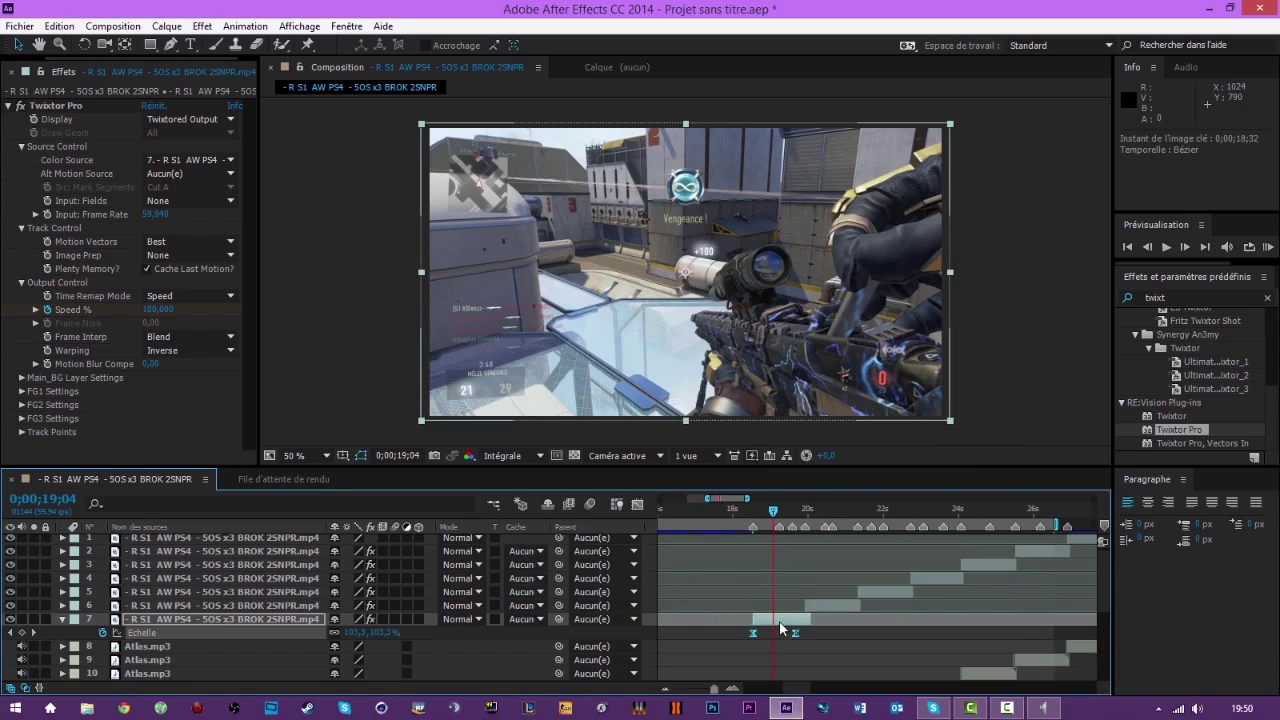
pyautogui.press('u')
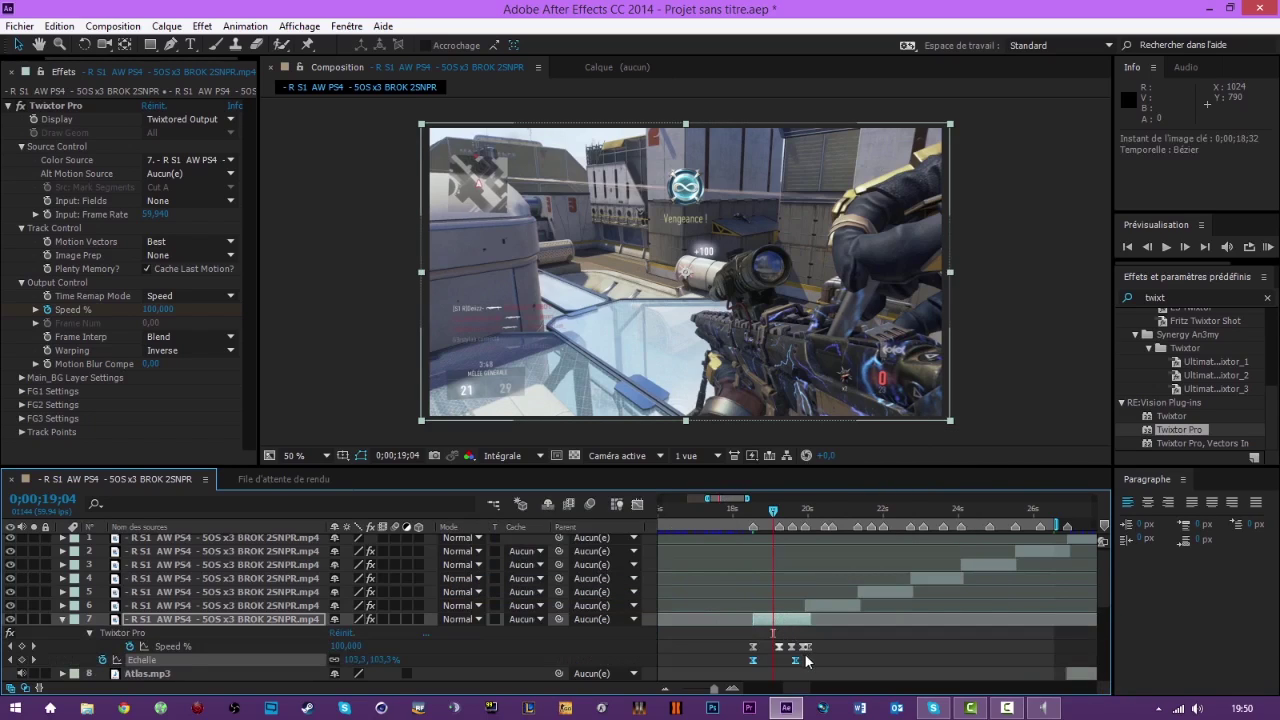
pyautogui.click(792, 646)
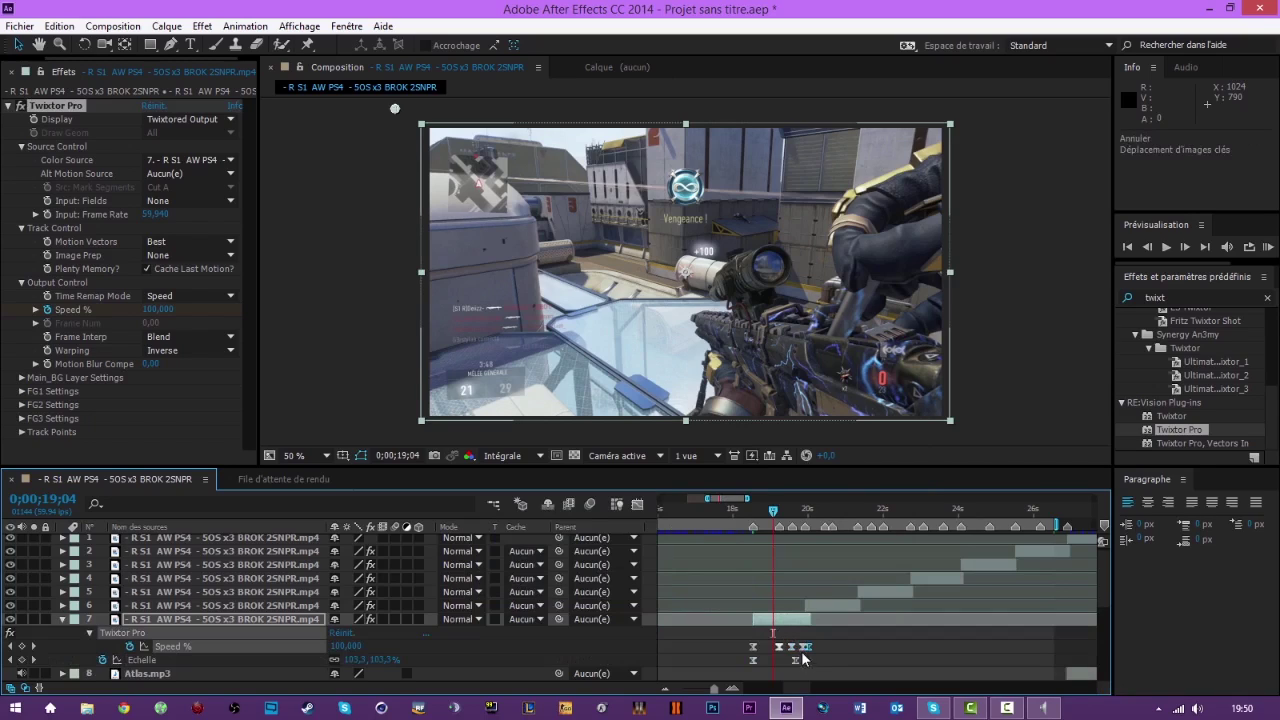
pyautogui.press('s')
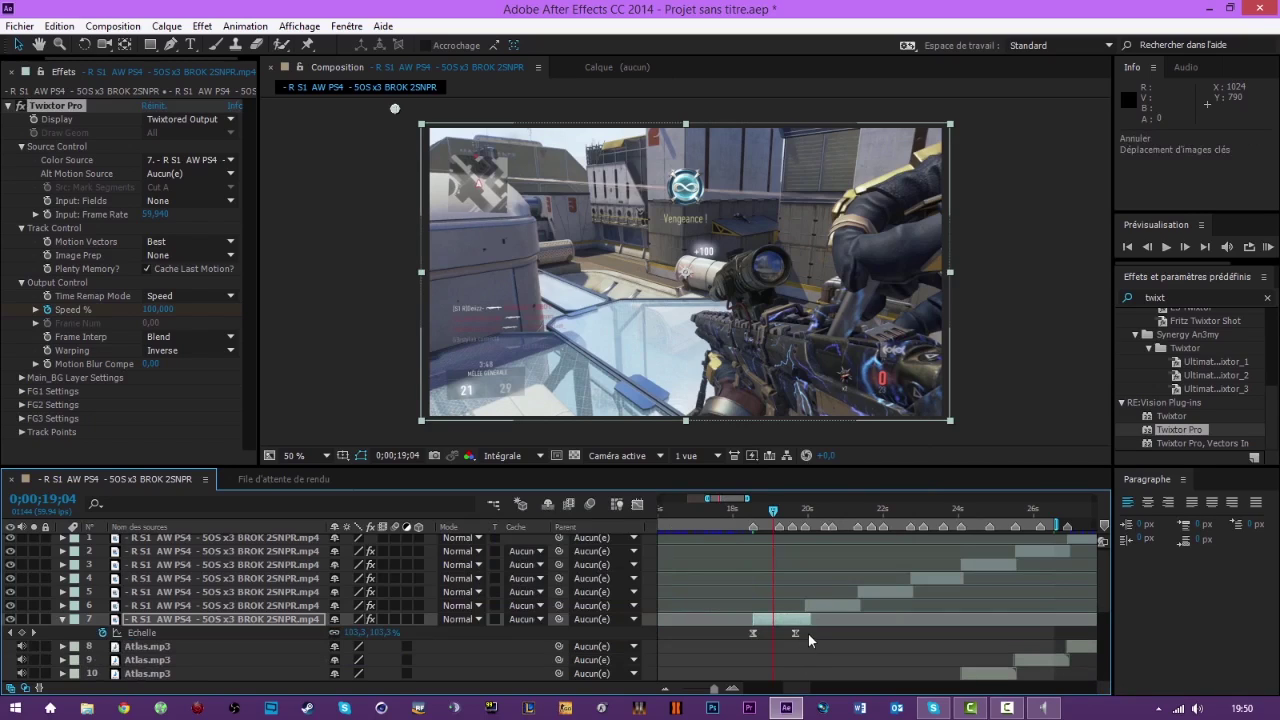
# Copy the two eased Scale keyframes of the layer 7 clip and collapse its properties.
pyautogui.moveTo(741, 632); pyautogui.dragTo(745, 634)
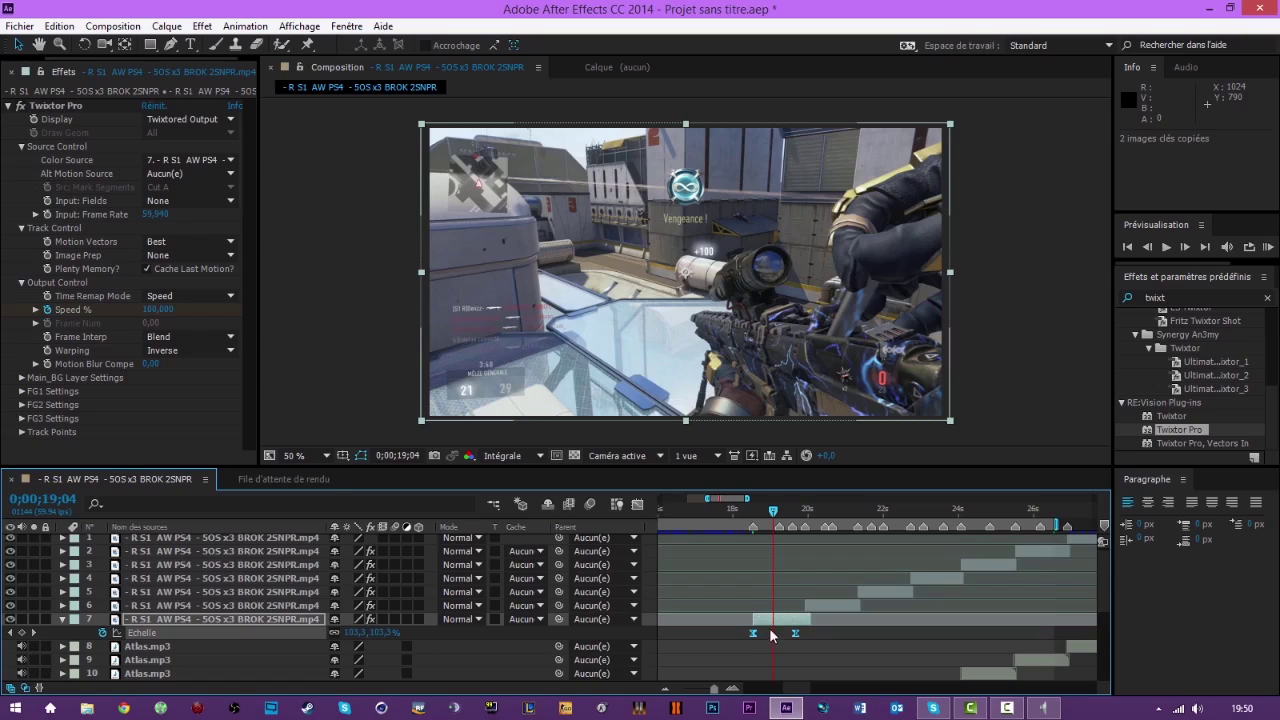
pyautogui.click(774, 620)
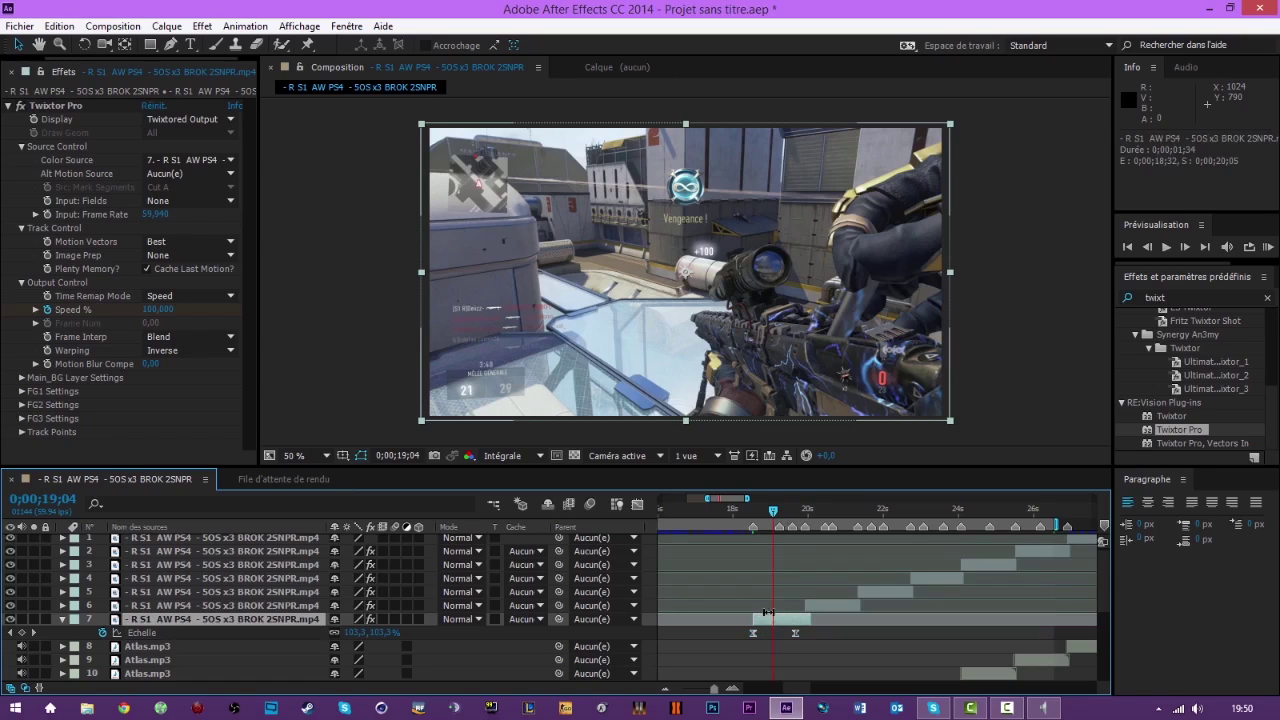
pyautogui.press('u')
pyautogui.press('u')
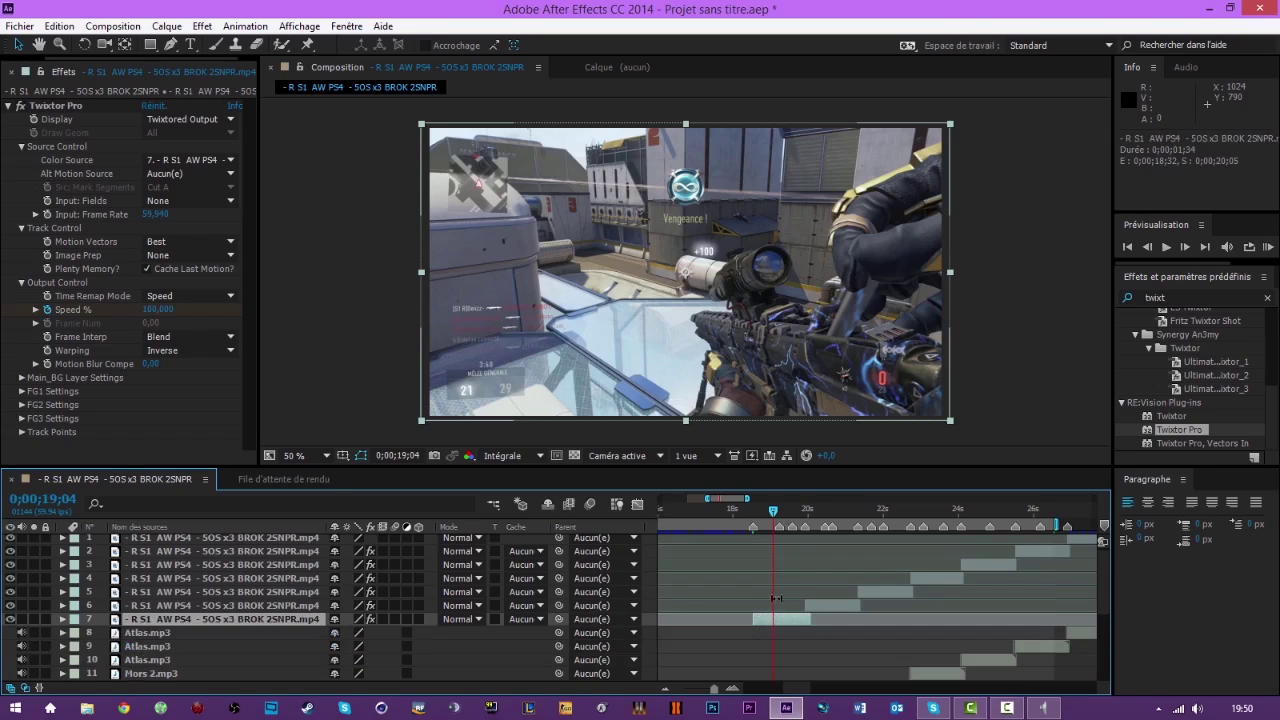
# Paste the copied Scale keyframes on the layer 7 clip at the markers at 0;00;19;14 and 0;00;19;35.
pyautogui.moveTo(778, 512); pyautogui.dragTo(780, 512)
pyautogui.click(731, 688)
pyautogui.click(731, 688)
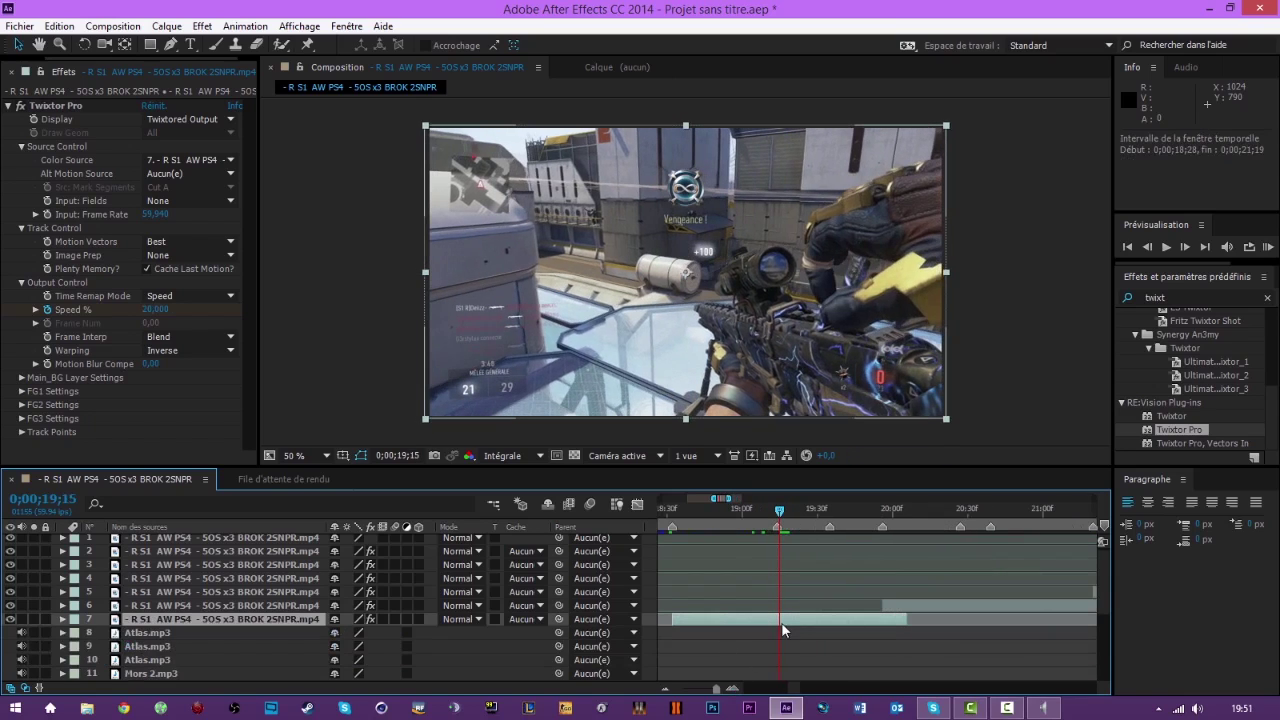
pyautogui.moveTo(784, 516); pyautogui.dragTo(777, 513)
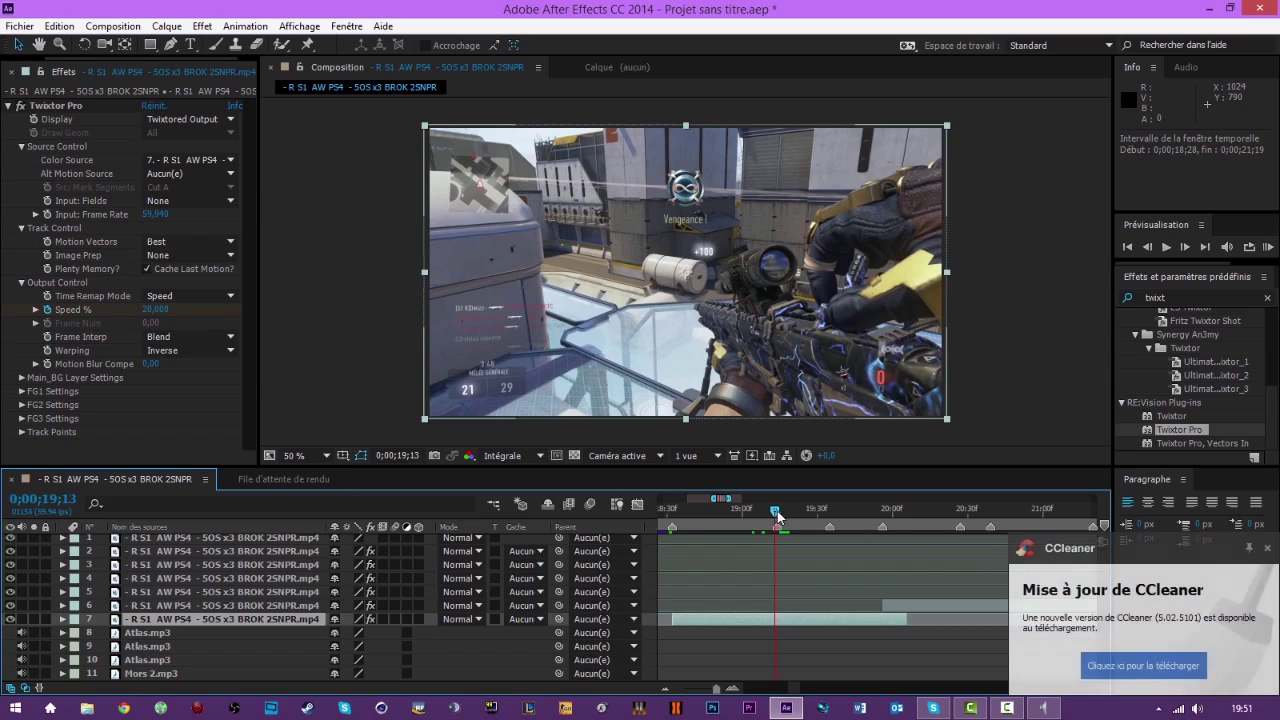
pyautogui.hotkey('ctrl', 'v')
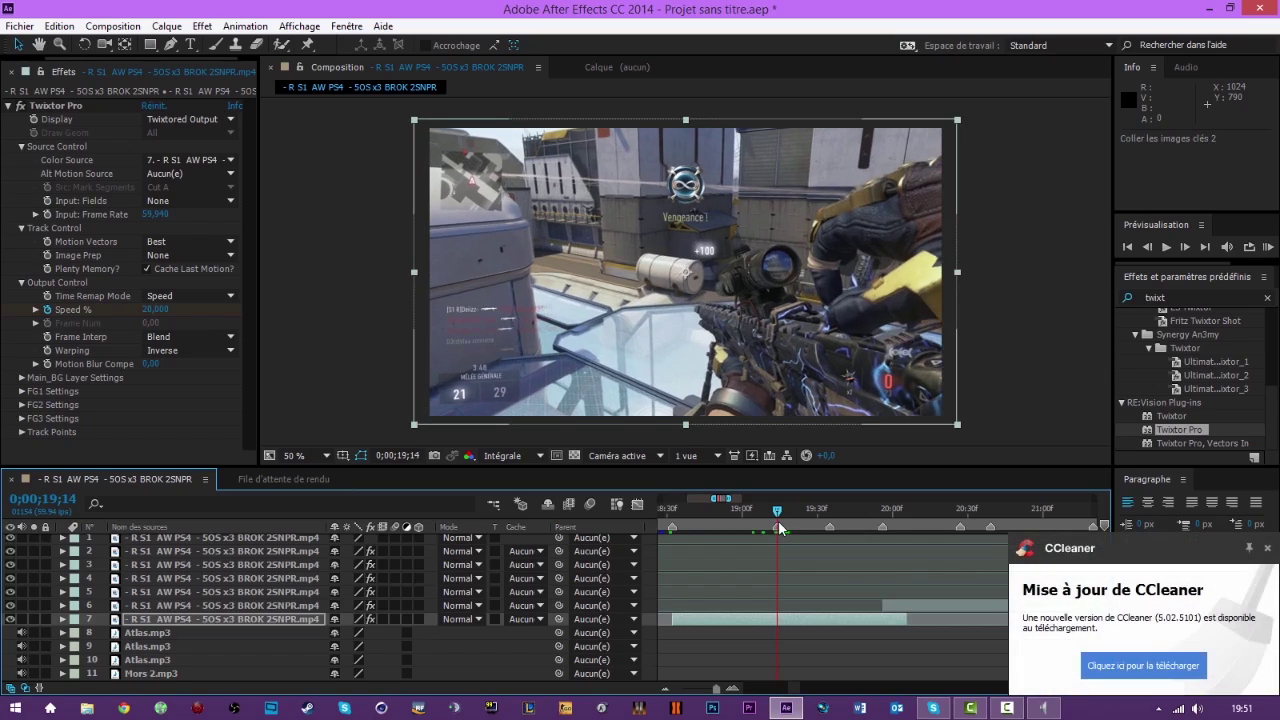
pyautogui.moveTo(778, 512); pyautogui.dragTo(830, 508)
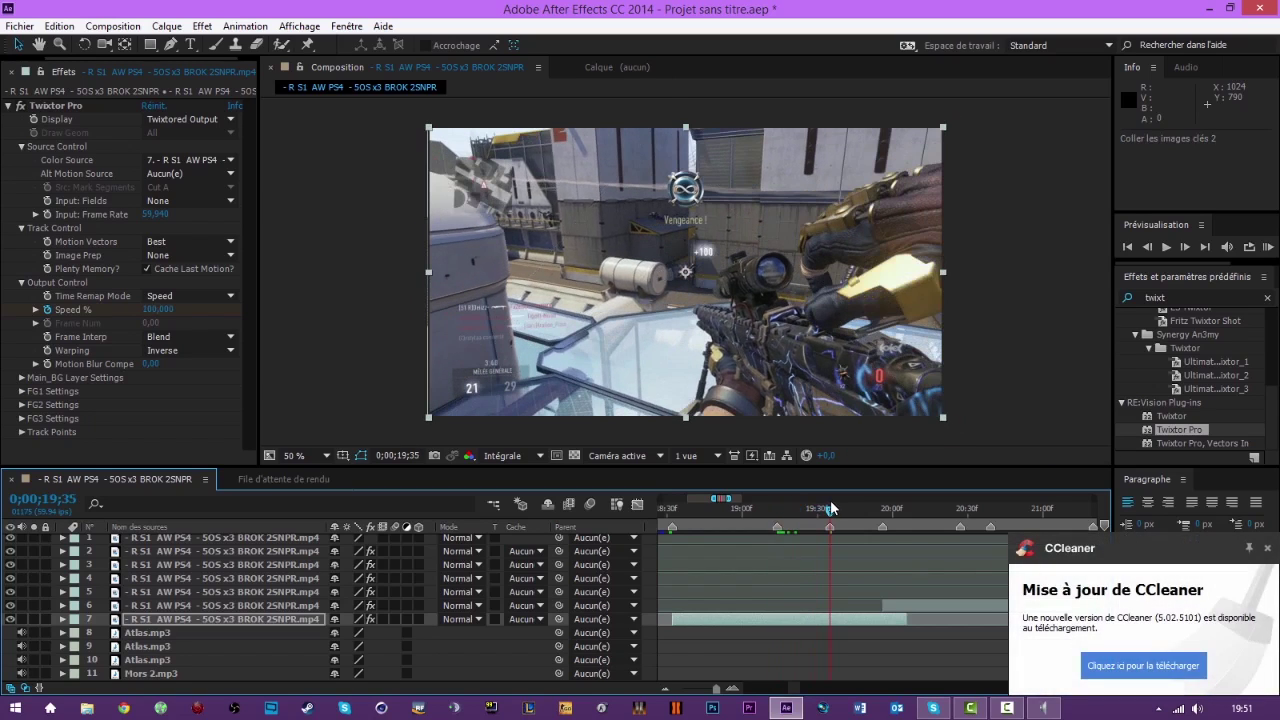
# Paste the Scale keyframes on the layer 6 clip at 0;00;19;56, 0;00;20;27 and 0;00;20;39.
pyautogui.click(882, 510)
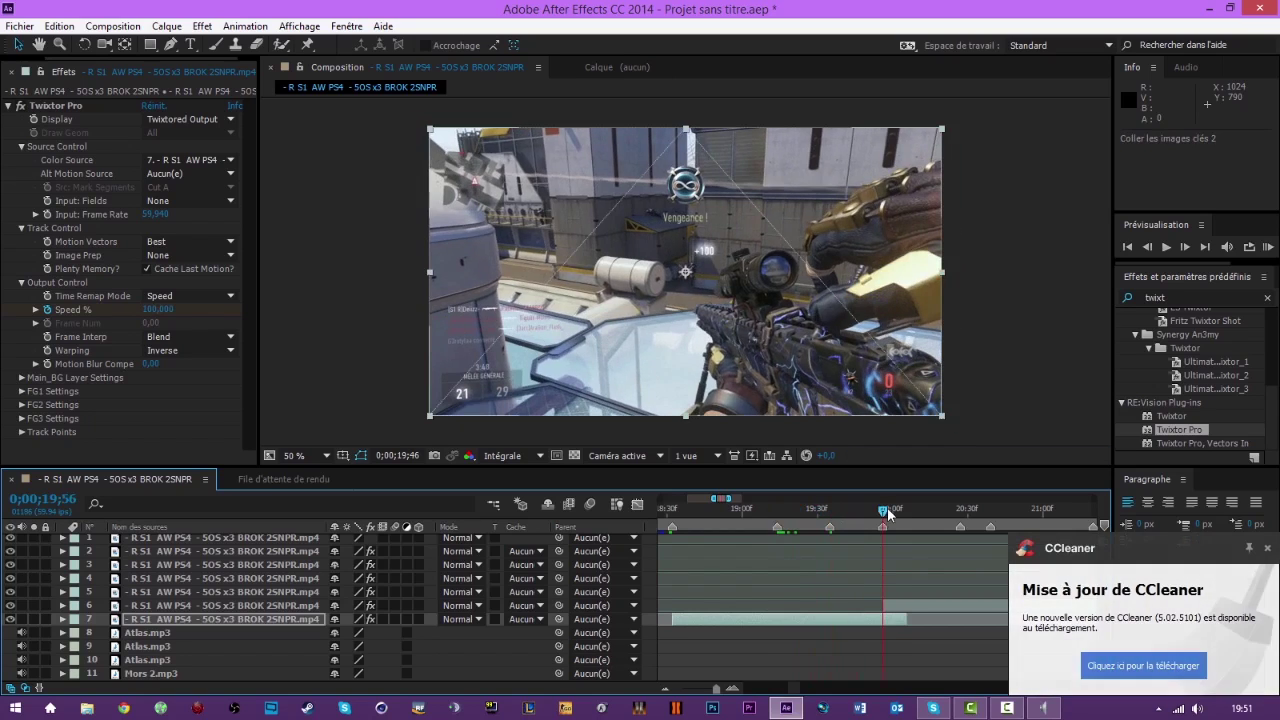
pyautogui.click(896, 603)
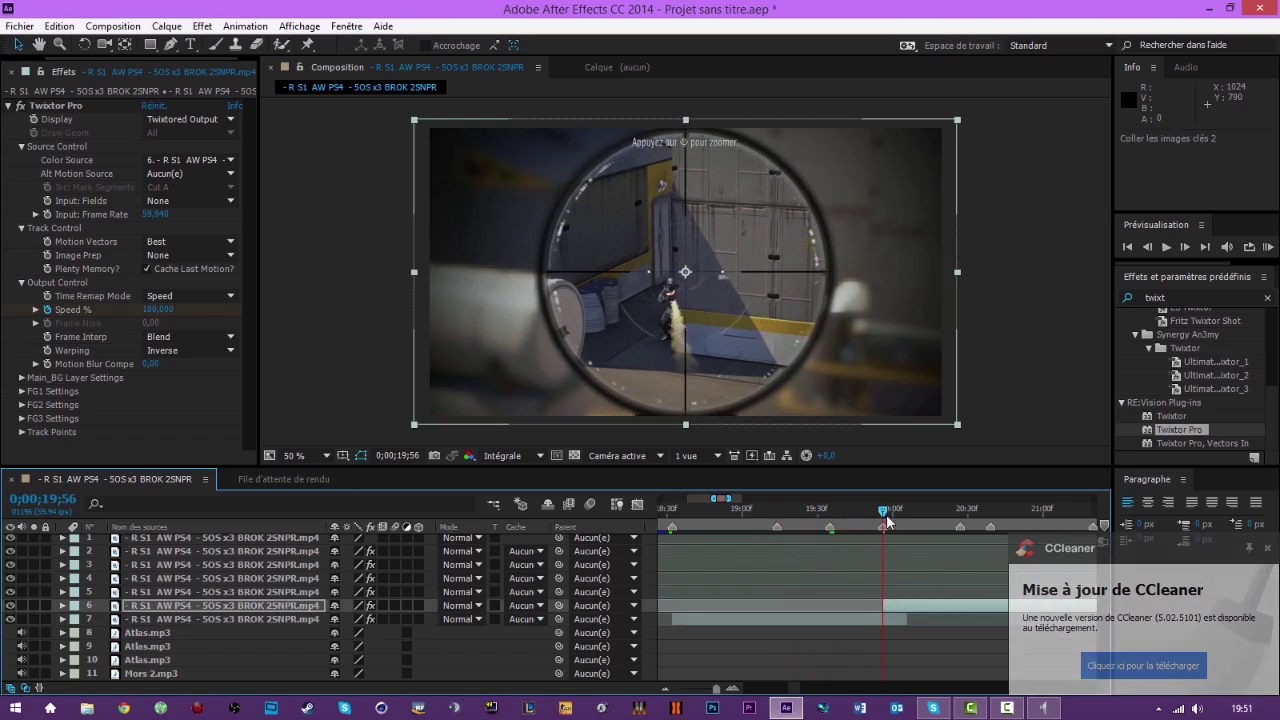
pyautogui.click(960, 508)
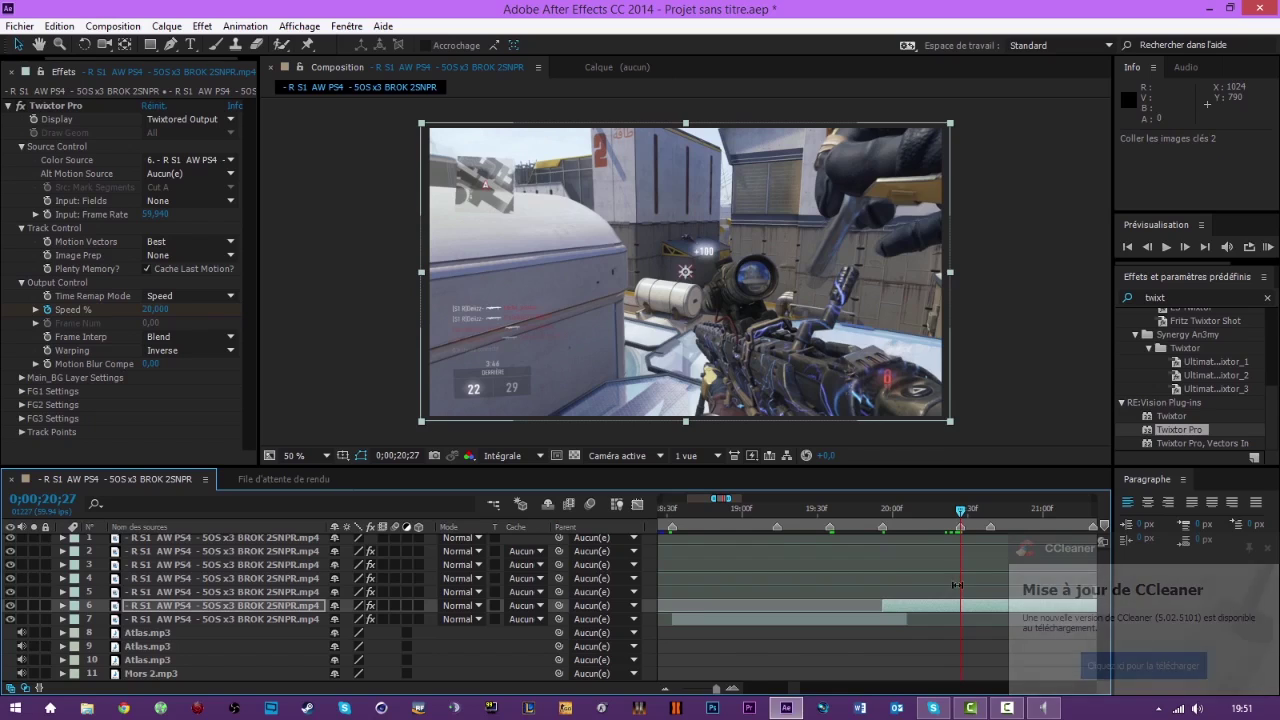
pyautogui.click(970, 508)
pyautogui.click(989, 510)
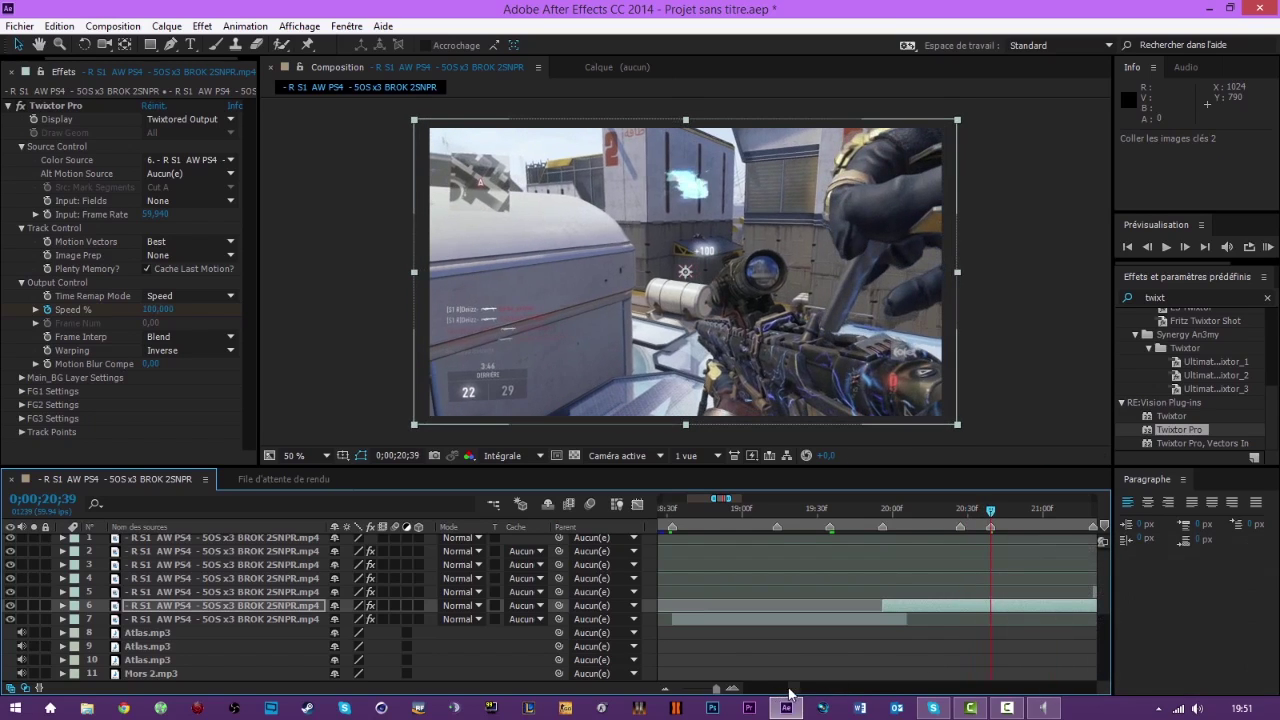
# Paste the Scale keyframes on the layer 5 clip at its start, 0;00;21;20, and at the two following markers.
pyautogui.click(787, 693)
pyautogui.click(785, 508)
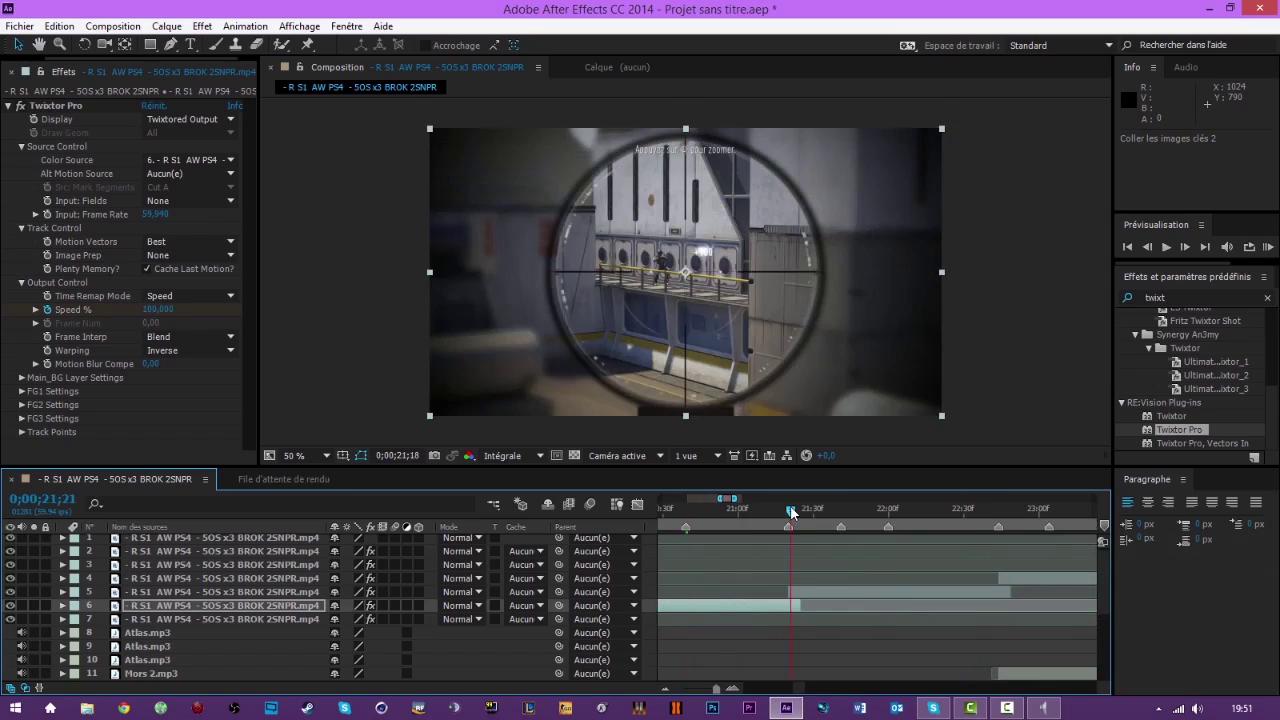
pyautogui.click(814, 591)
pyautogui.hotkey('ctrl', 'v')
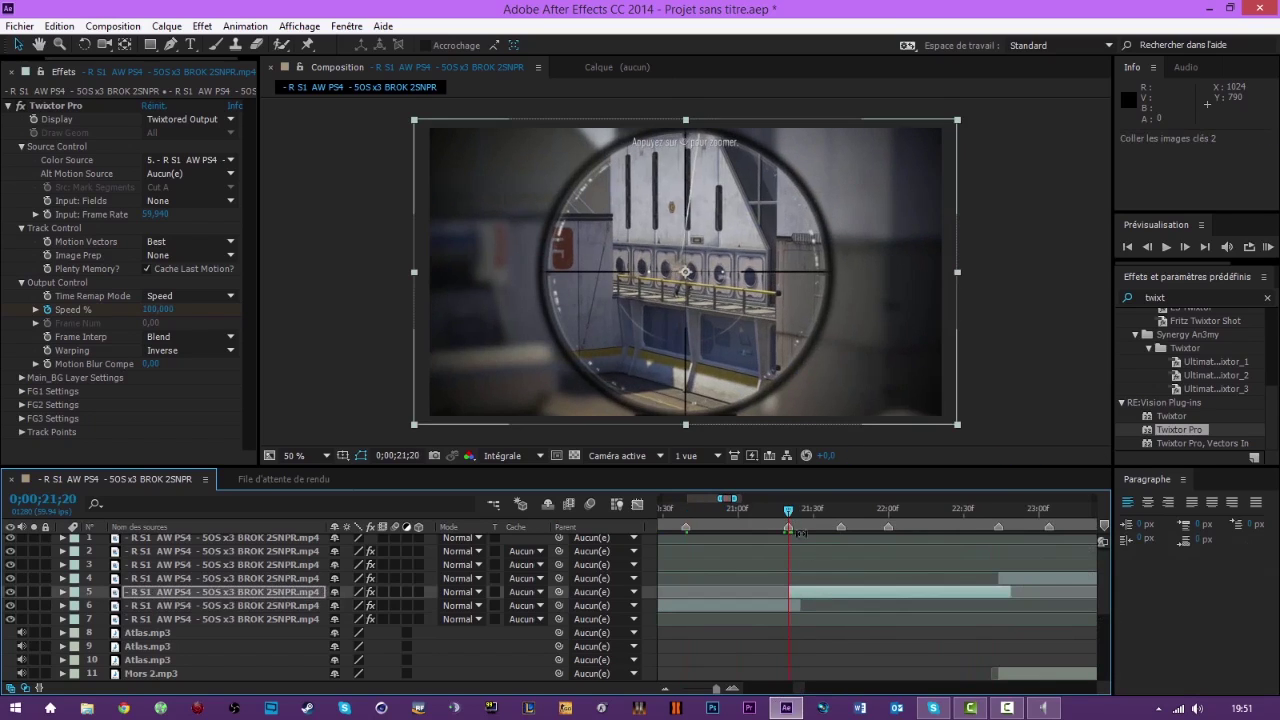
pyautogui.moveTo(789, 510); pyautogui.dragTo(845, 513)
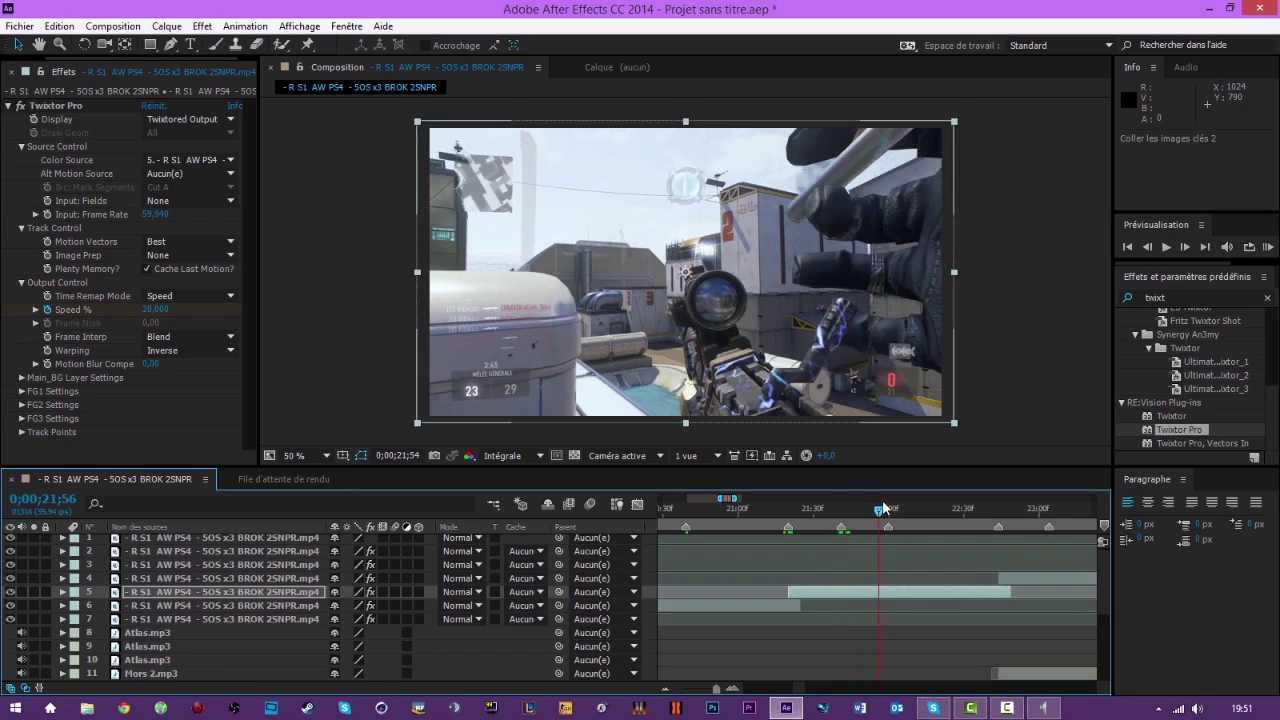
pyautogui.click(887, 511)
# Paste the Scale keyframes on the layer 4 clip at 0;00;22;44 and at the marker at 0;00;23;04.
pyautogui.moveTo(887, 511); pyautogui.dragTo(998, 500)
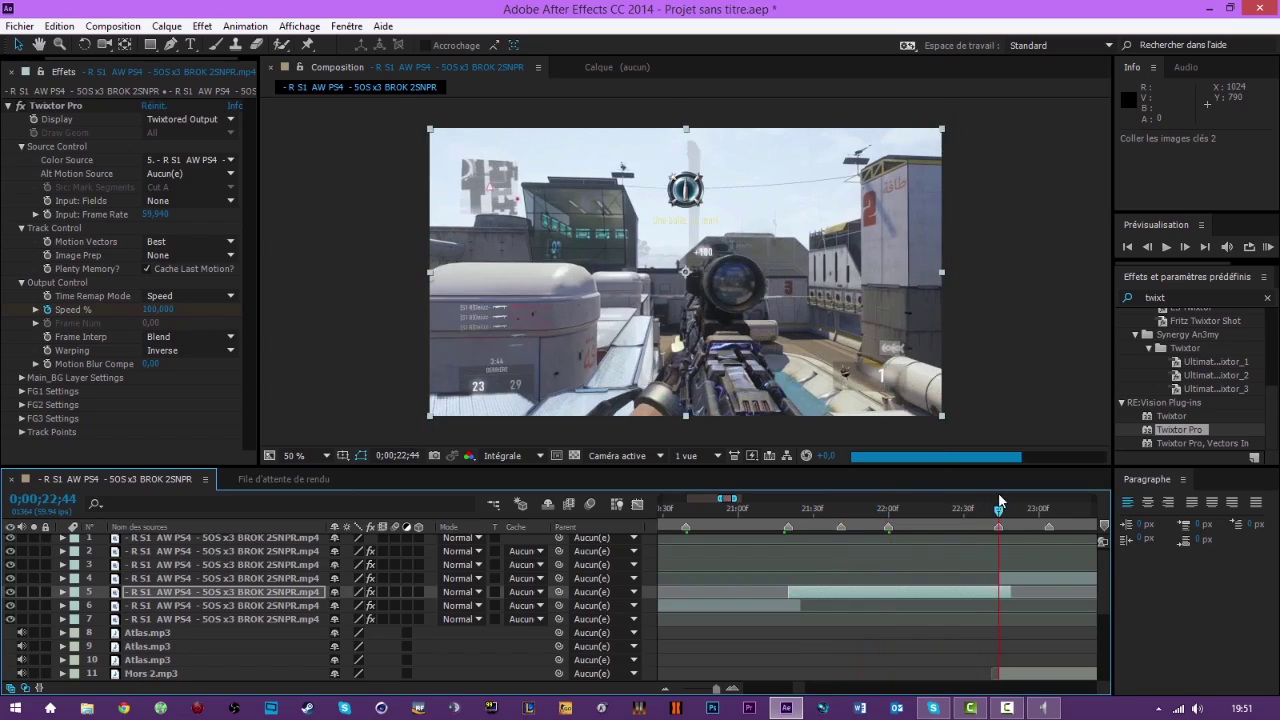
pyautogui.click(1006, 580)
pyautogui.hotkey('ctrl', 'v')
pyautogui.click(1049, 509)
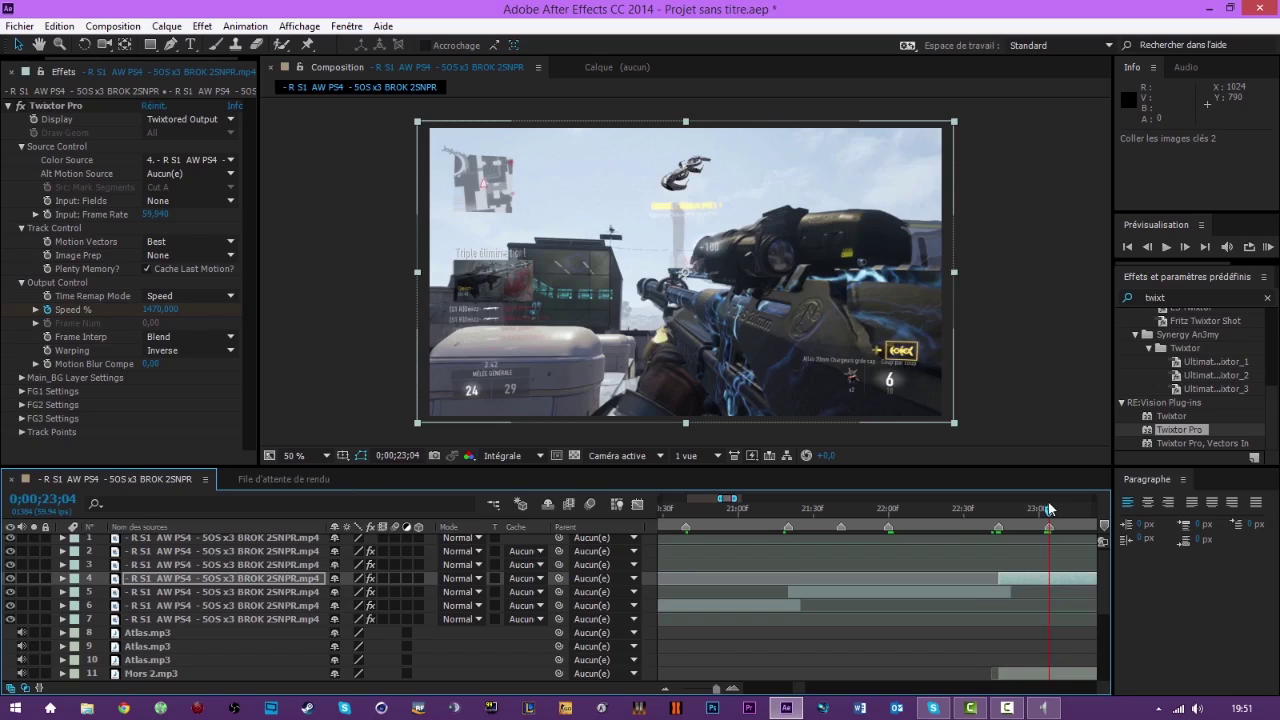
pyautogui.hscroll(5, 808, 693)
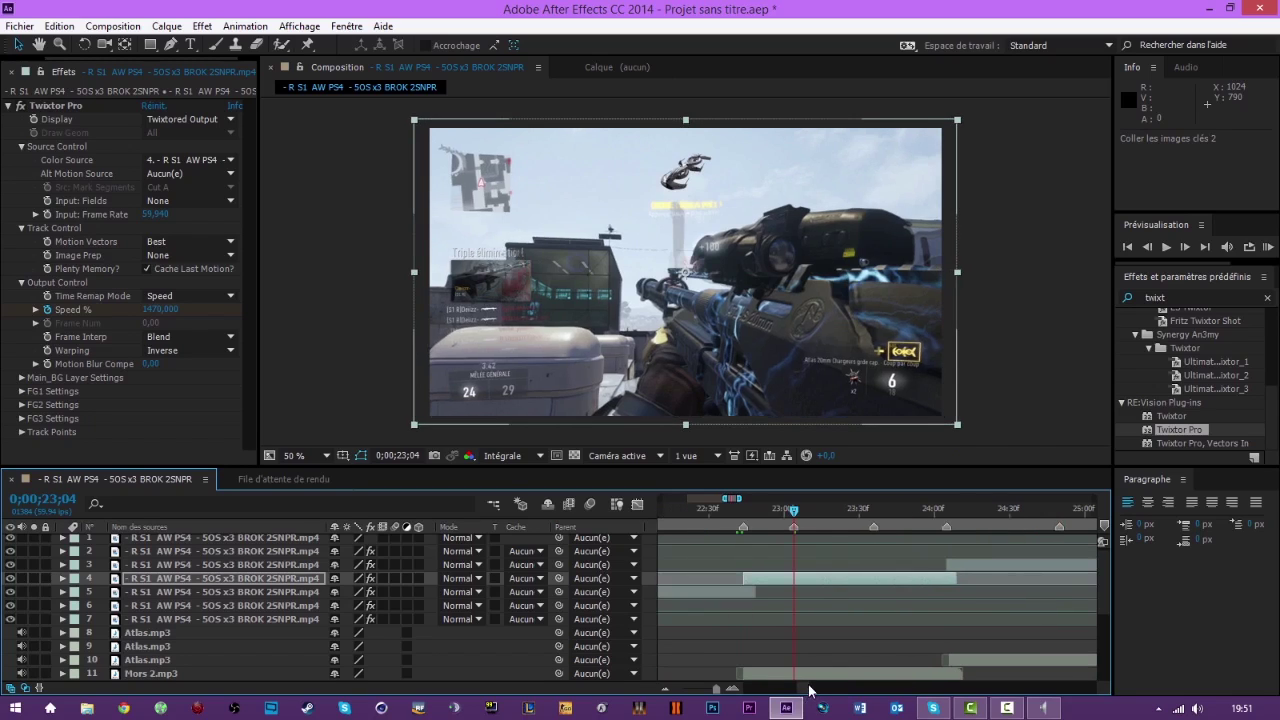
# Paste the Scale keyframes on the layer 3 clip at 0;00;24;05 and at the marker at 0;00;24;50.
pyautogui.moveTo(858, 510); pyautogui.dragTo(947, 514)
pyautogui.click(961, 565)
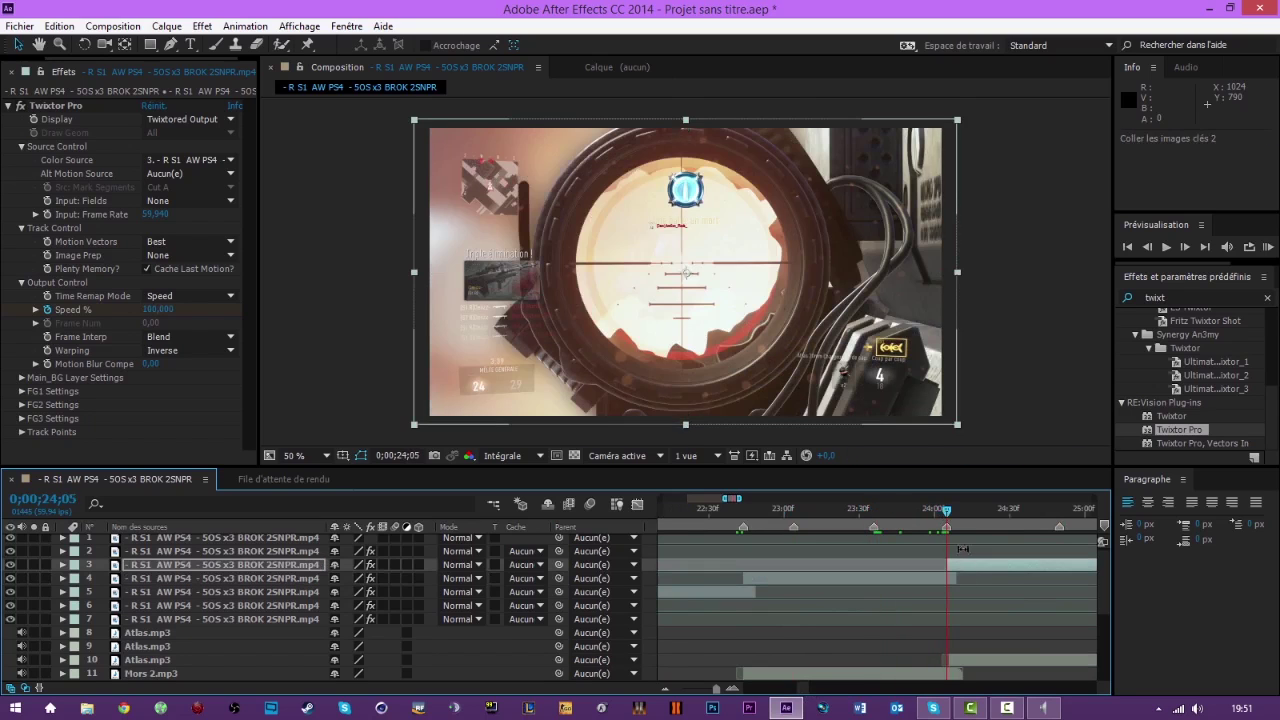
pyautogui.click(1059, 509)
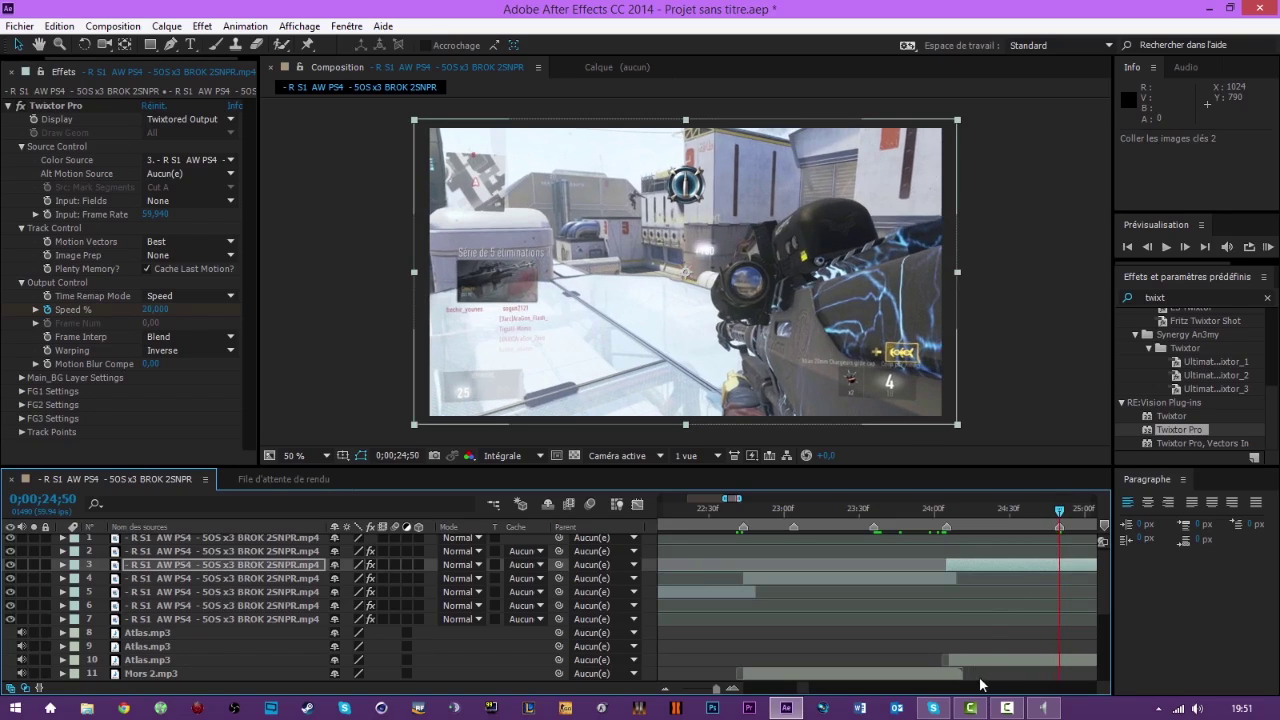
# Paste the Scale keyframes on the layer 2 clip at its start, 0;00;25;31, and at the marker at 0;00;26;11.
pyautogui.hscroll(4, 802, 690)
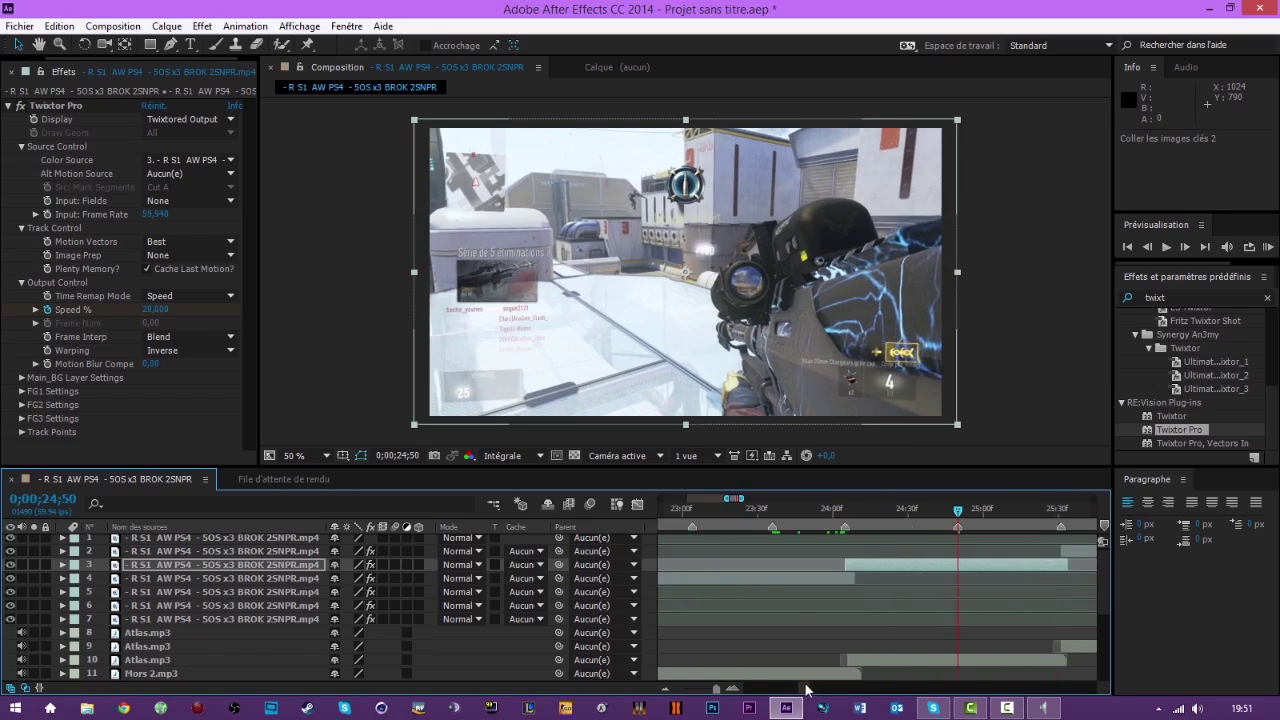
pyautogui.moveTo(809, 506); pyautogui.dragTo(958, 507)
pyautogui.click(881, 550)
pyautogui.click(957, 549)
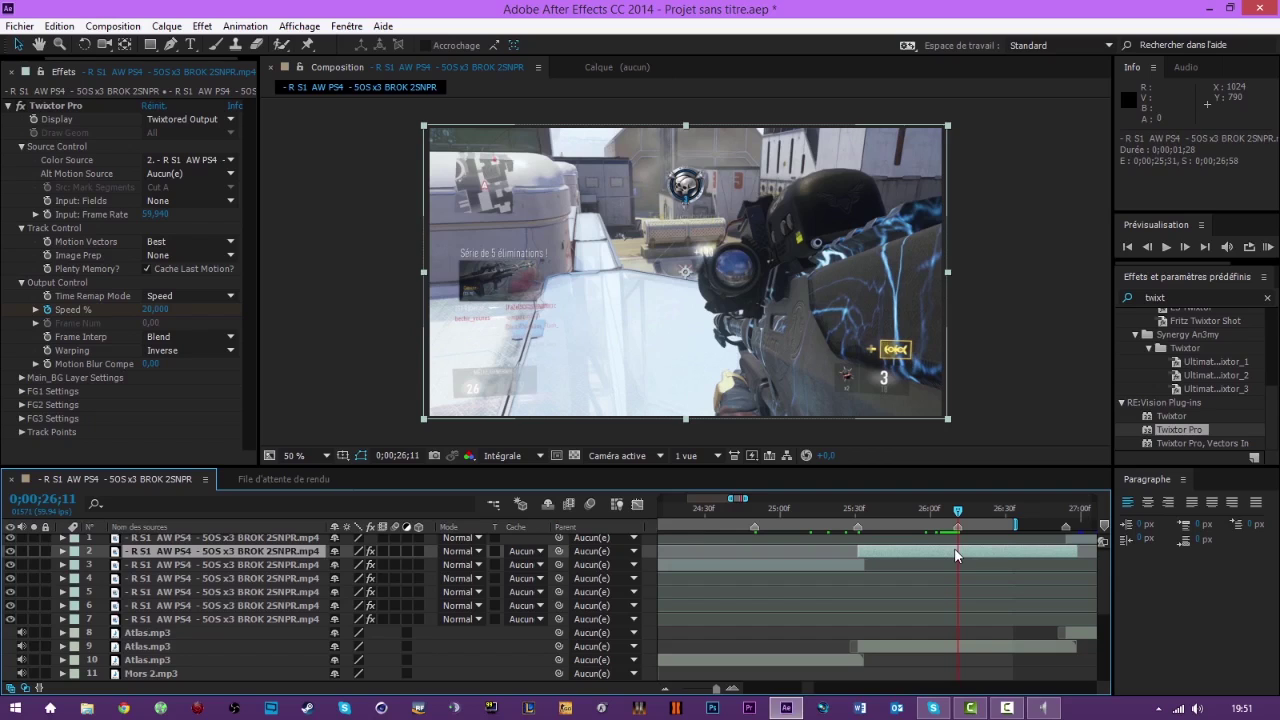
pyautogui.hotkey('ctrl', 'v')
# Start a RAM preview of the clips with their Scale pulses and bring the whole sequence into view in the timeline.
pyautogui.click(1268, 248)
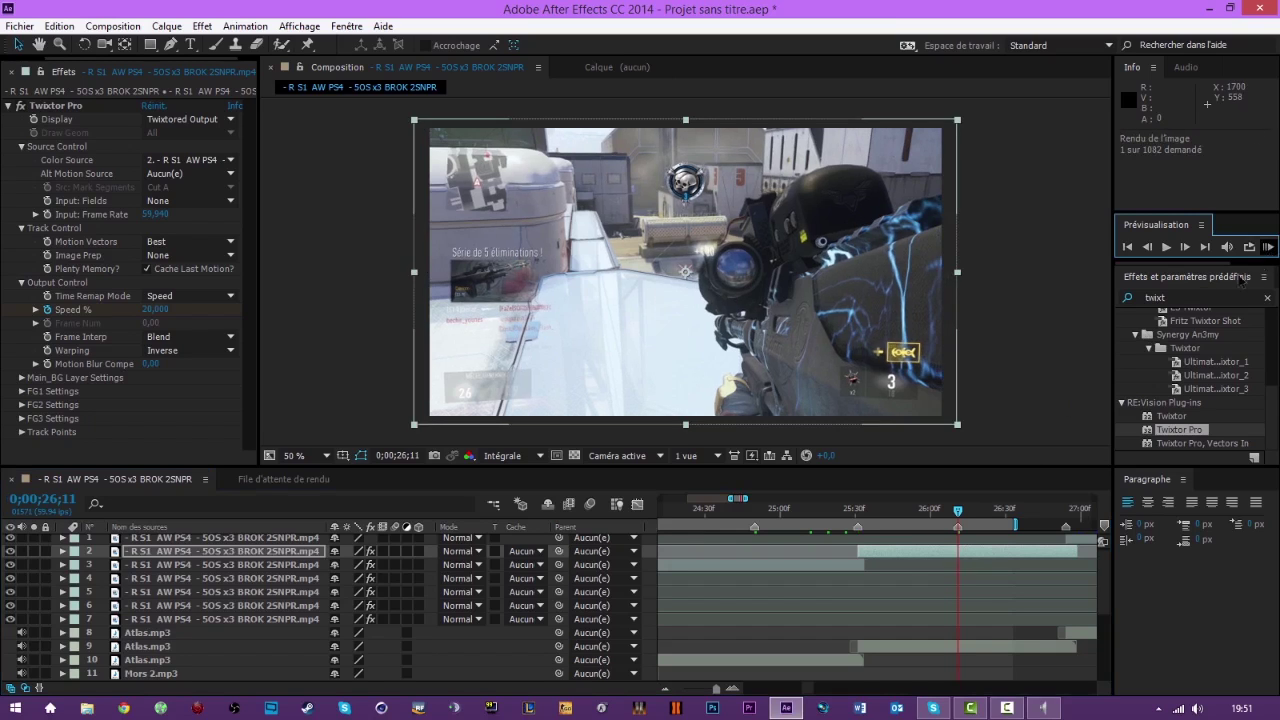
pyautogui.click(670, 689)
pyautogui.click(670, 689)
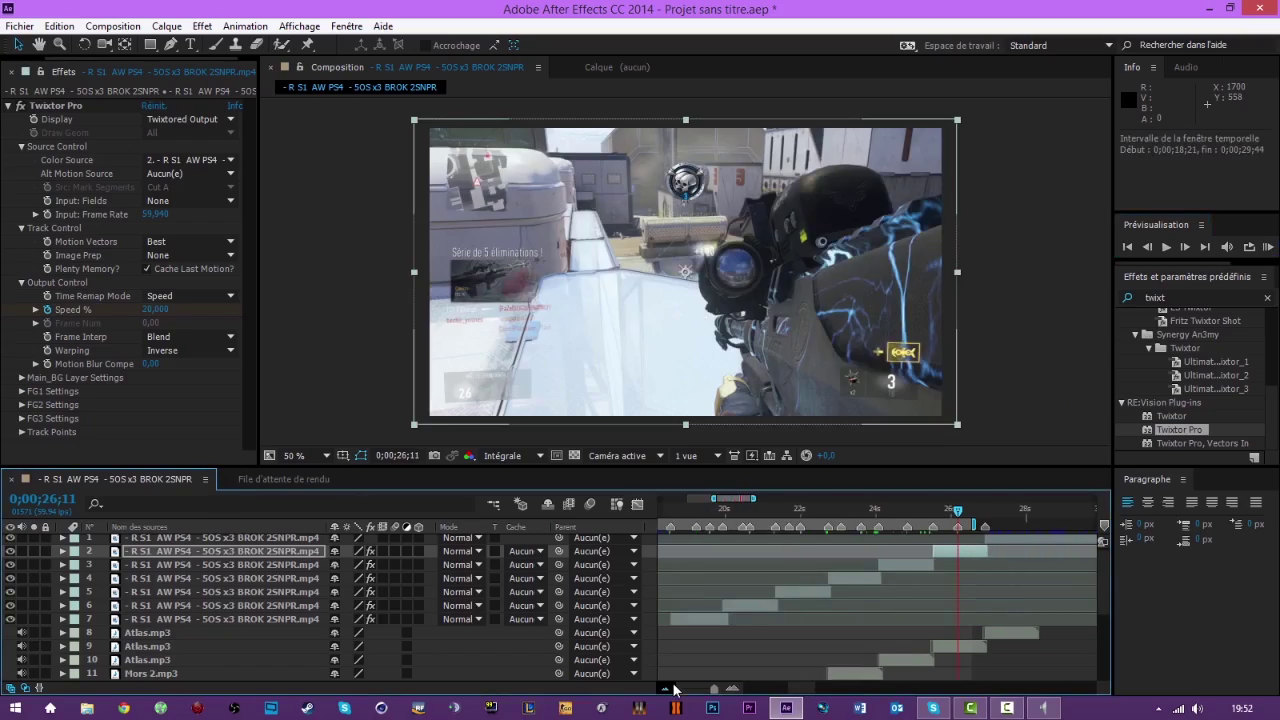
pyautogui.click(673, 689)
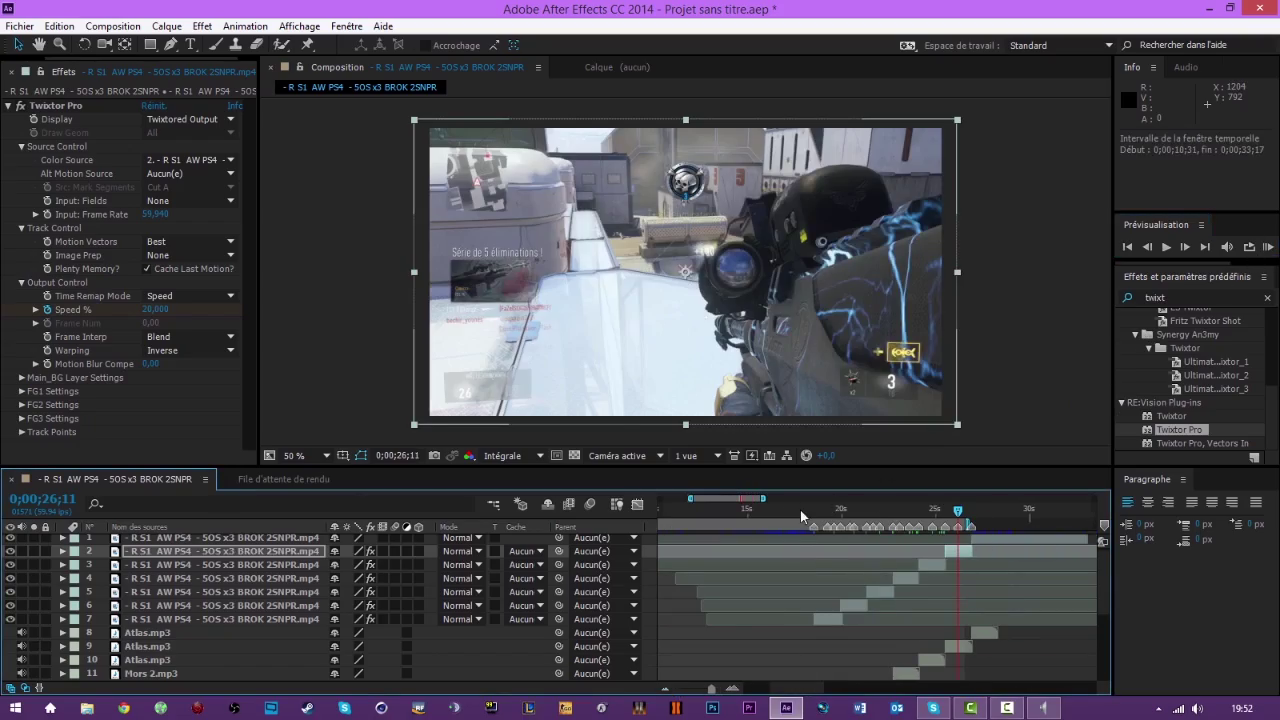